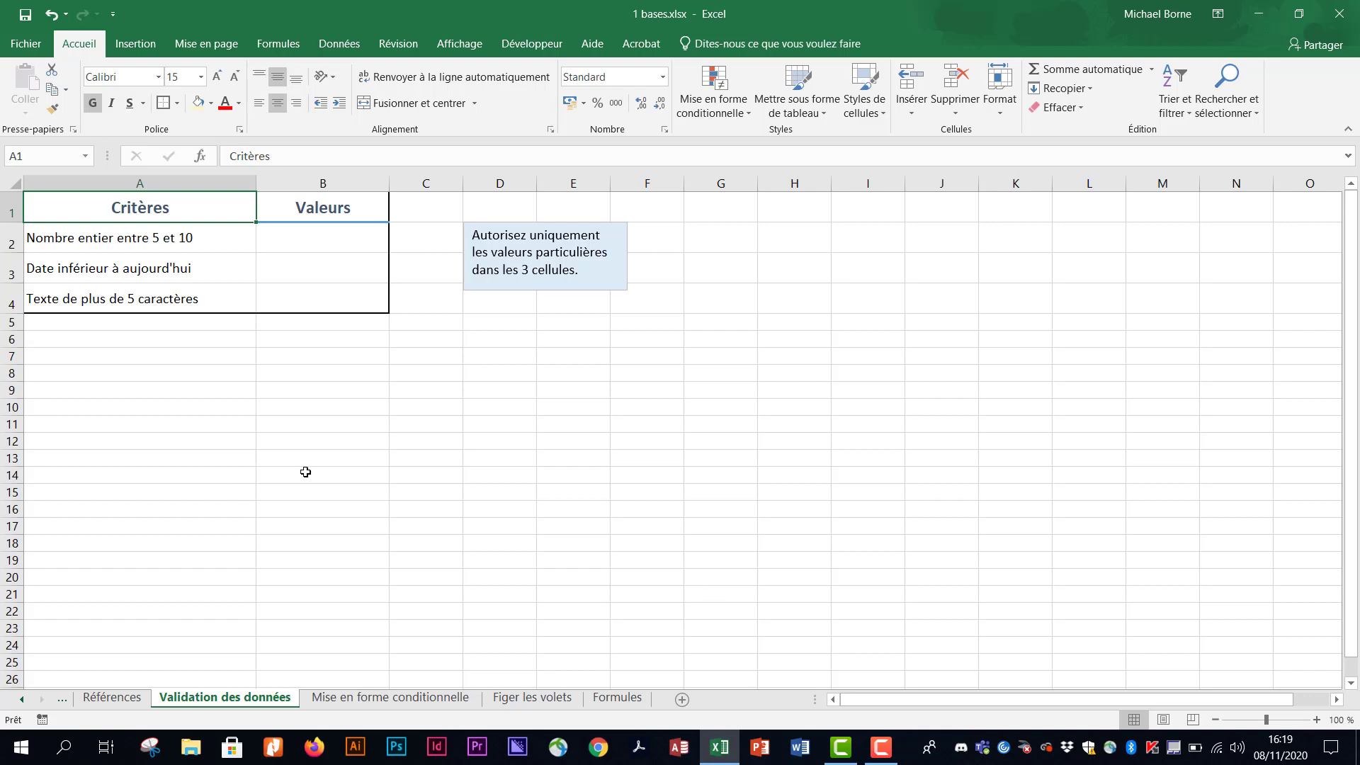
# - Set a data validation rule on cell B2 that allows only whole numbers (Nombre entier) between 5 and 10
pyautogui.click(322, 238)
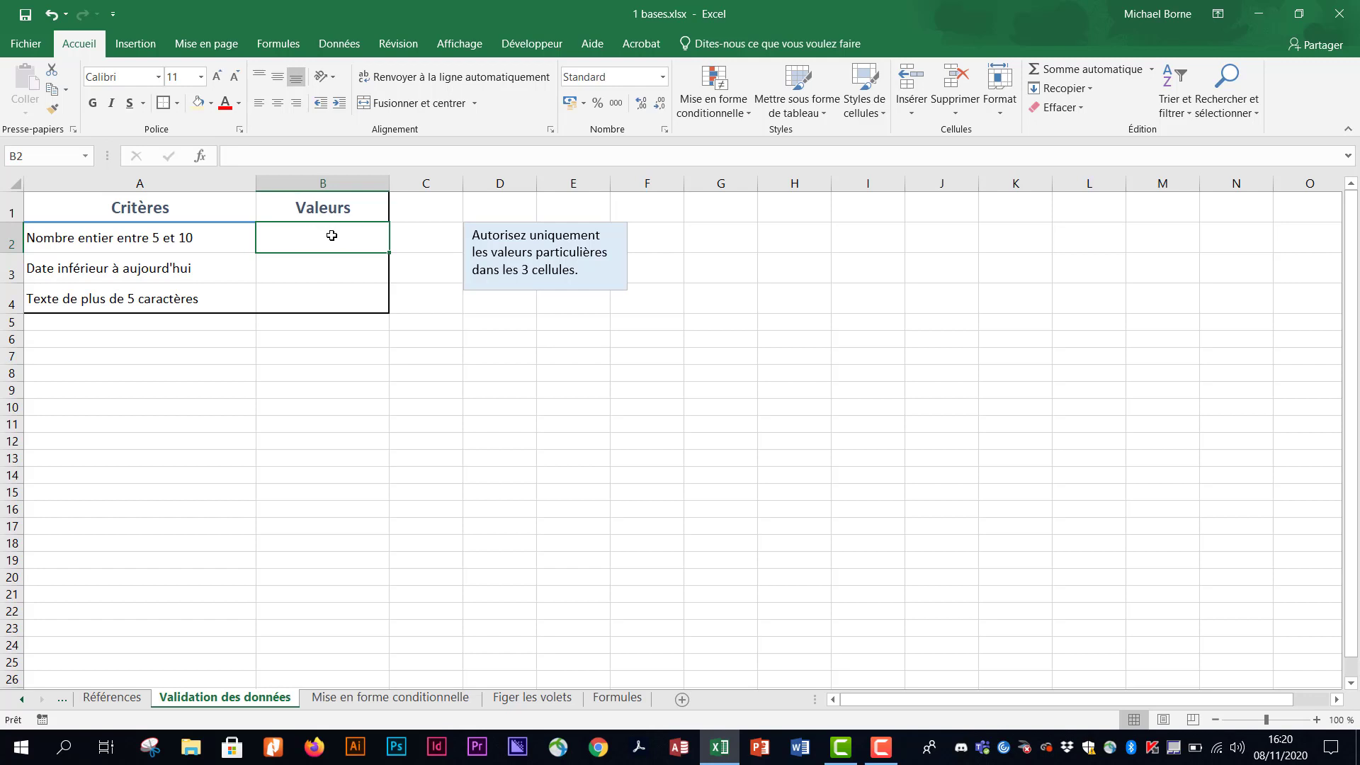
pyautogui.click(335, 45)
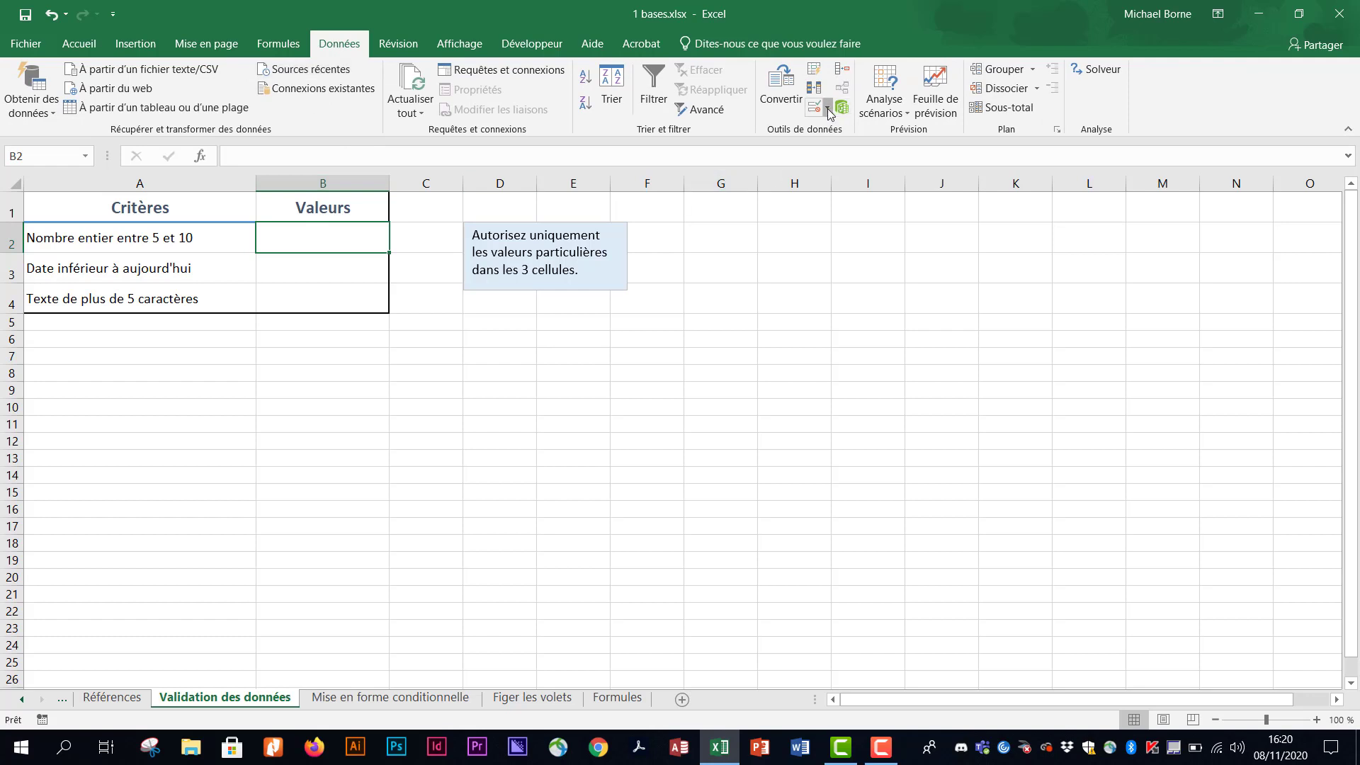
pyautogui.click(828, 110)
pyautogui.click(849, 133)
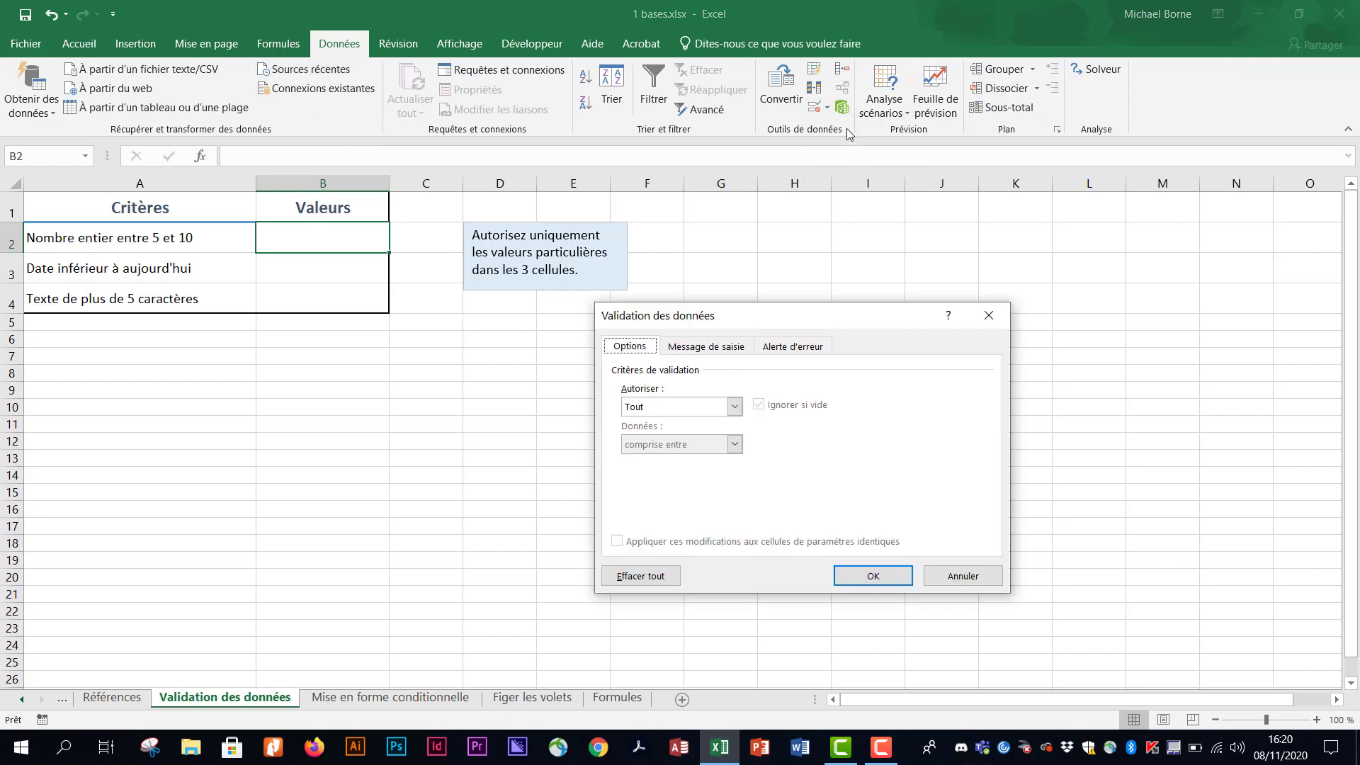
pyautogui.moveTo(774, 287); pyautogui.dragTo(692, 225)
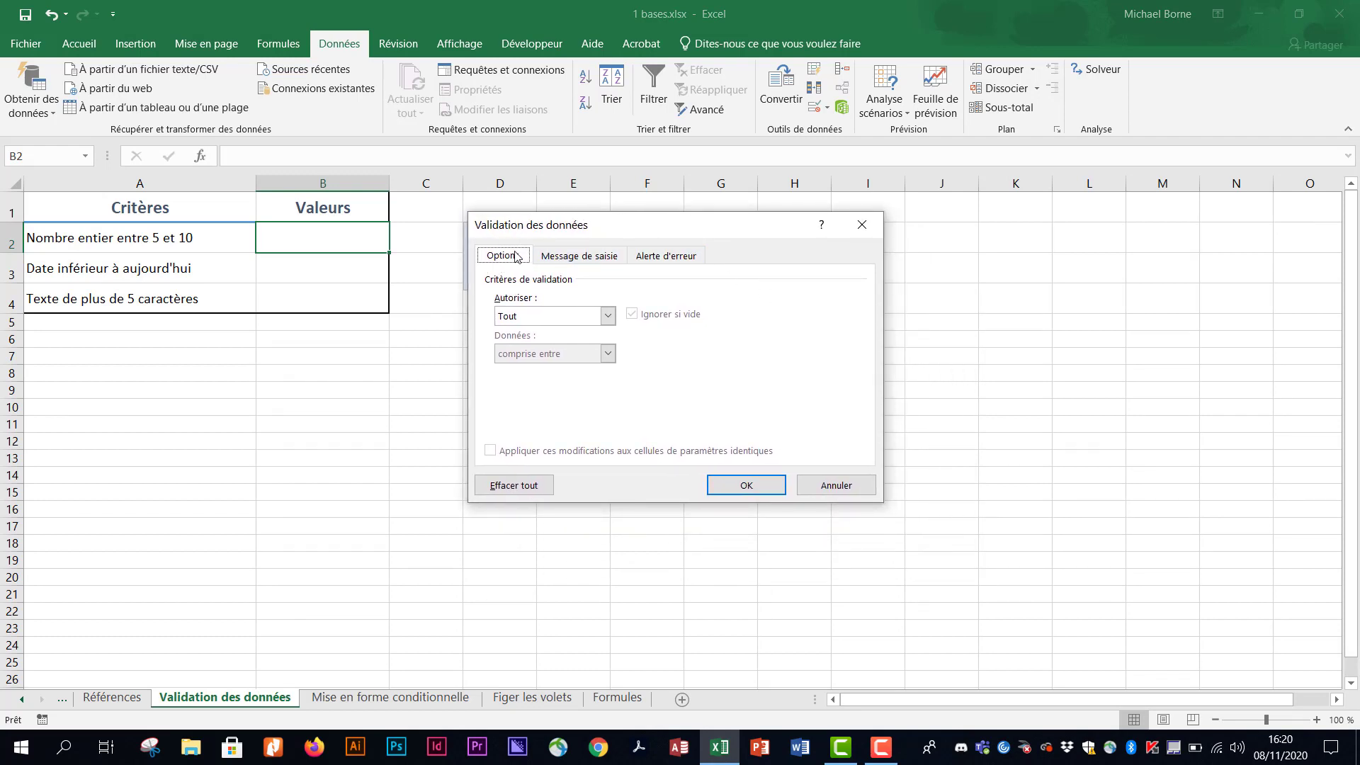
pyautogui.click(609, 316)
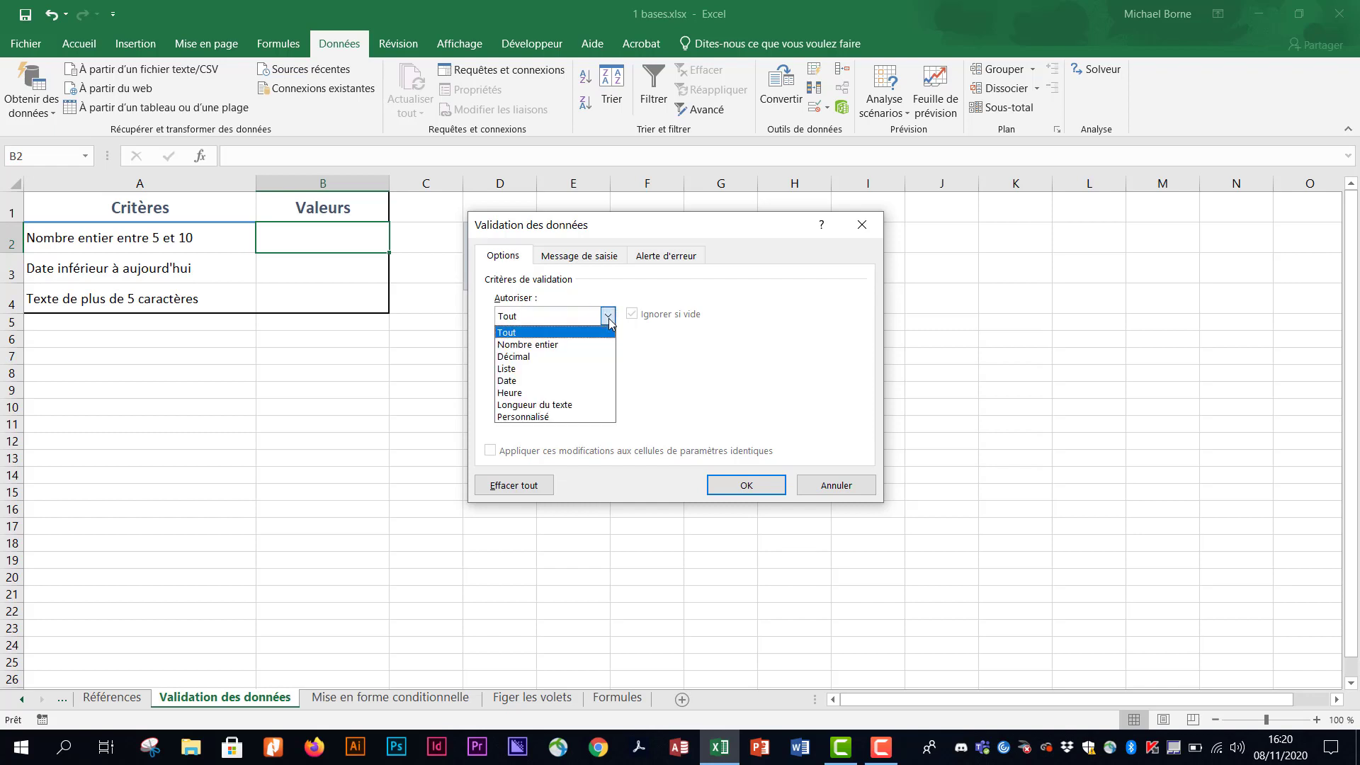
pyautogui.click(575, 346)
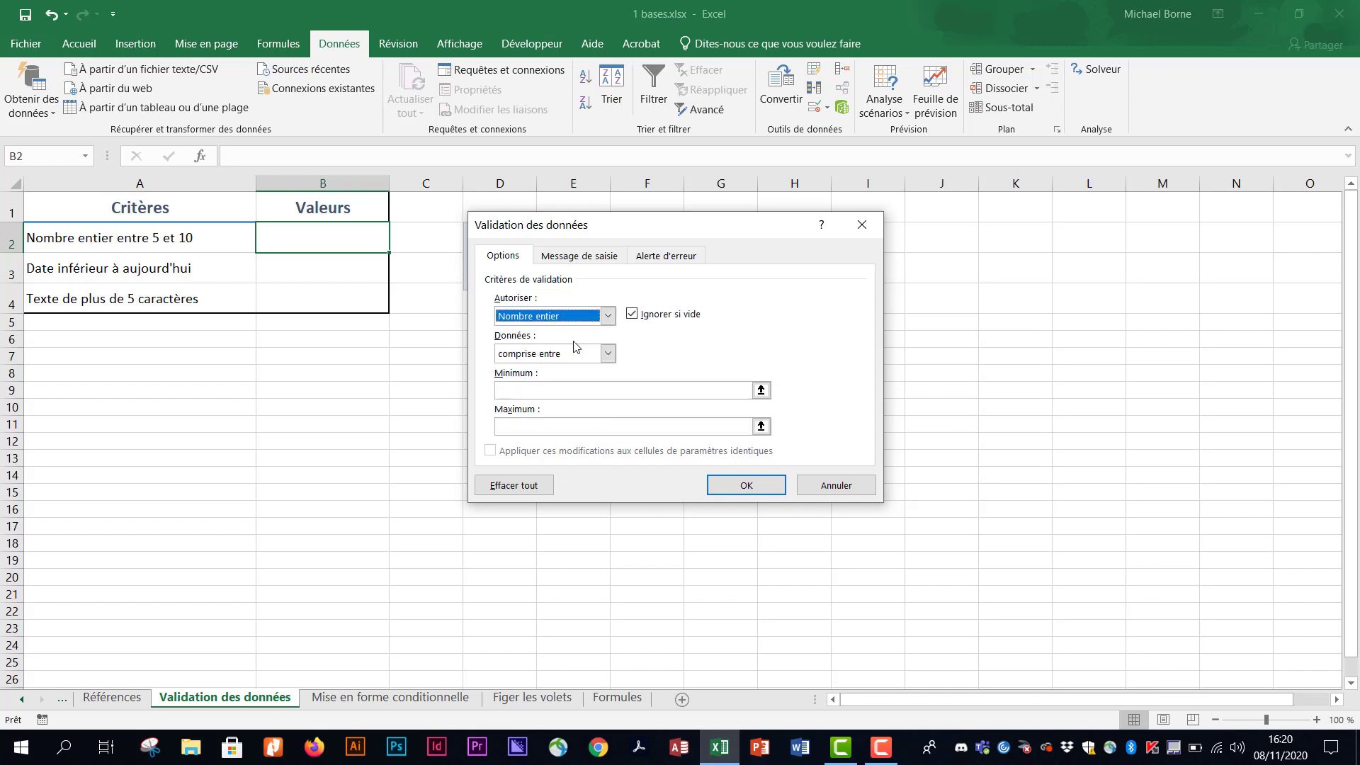
pyautogui.click(539, 386)
pyautogui.write('5')
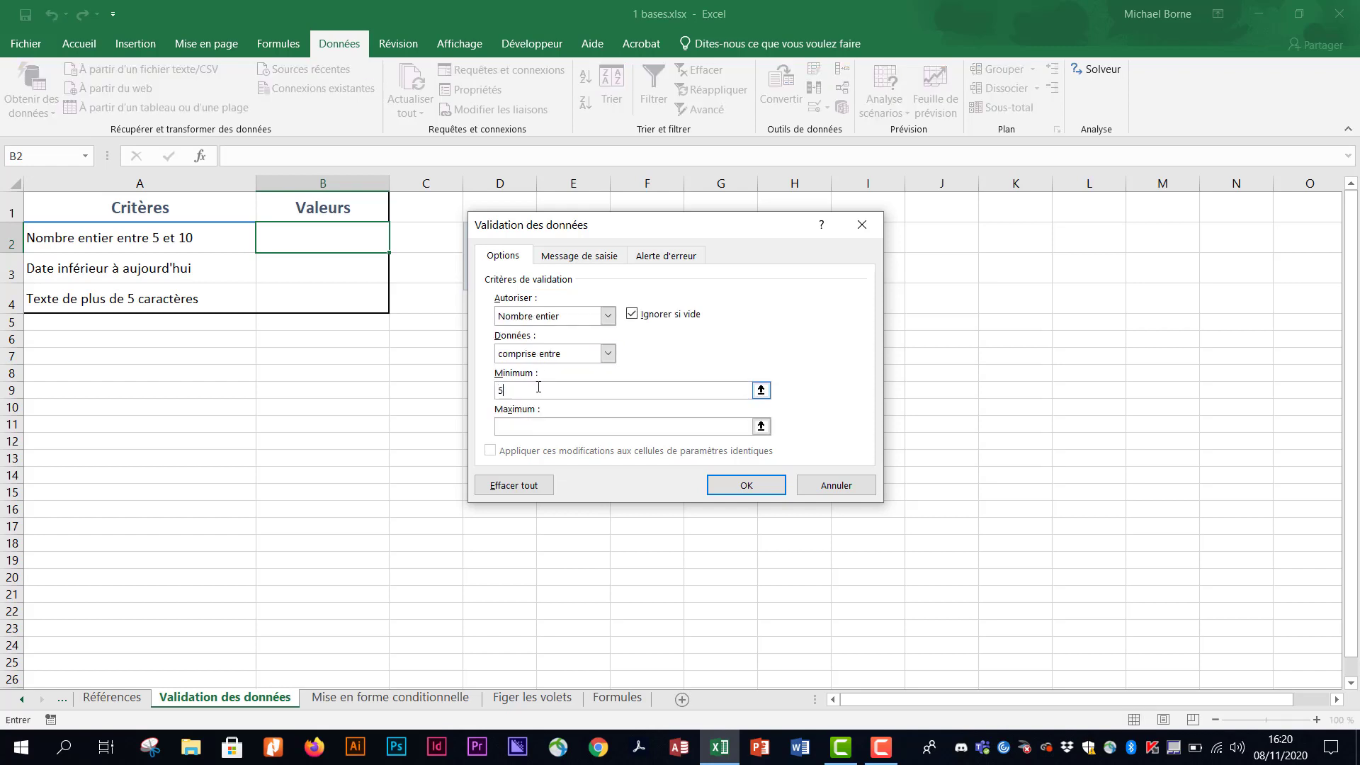
pyautogui.click(550, 424)
pyautogui.write('10')
# - Add an input message to B2's validation with the title "Bonjour" and the text "Nombre entre 5 et 10"
pyautogui.click(615, 257)
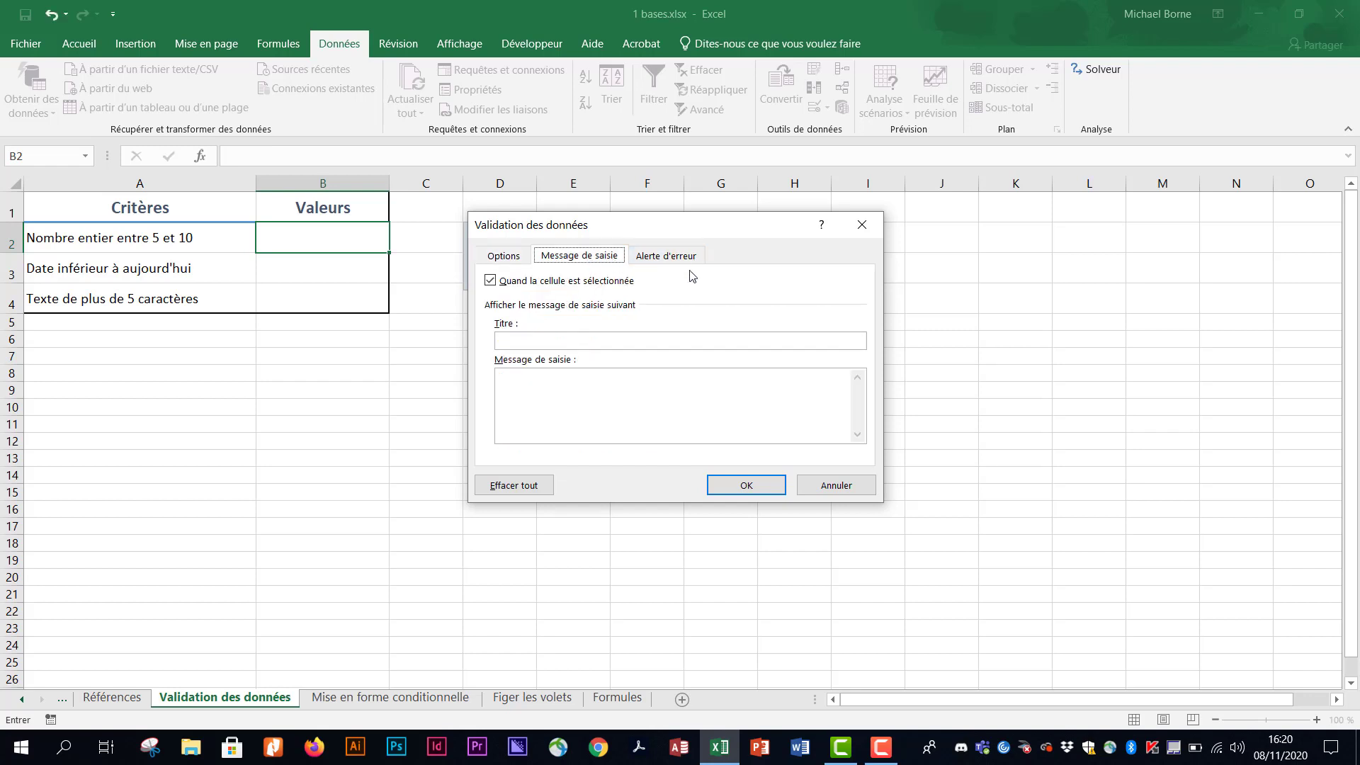
pyautogui.click(646, 340)
pyautogui.write('Bonjour')
pyautogui.click(623, 377)
pyautogui.write('Nombre ')
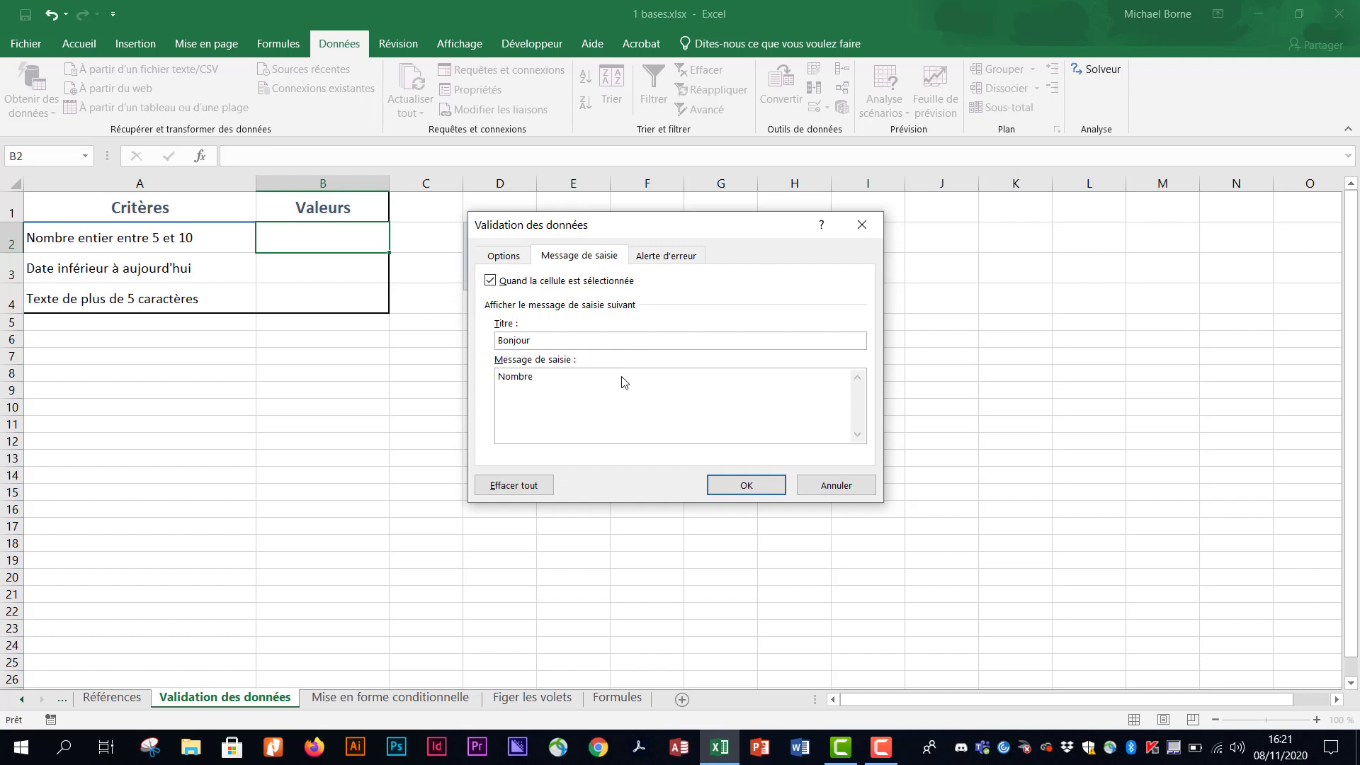
pyautogui.write('entier entre 5 et ')
pyautogui.write('10')
# - Add an error alert to B2's validation with the title "Erreur" and the message "Recommencez"
pyautogui.click(665, 256)
pyautogui.click(689, 339)
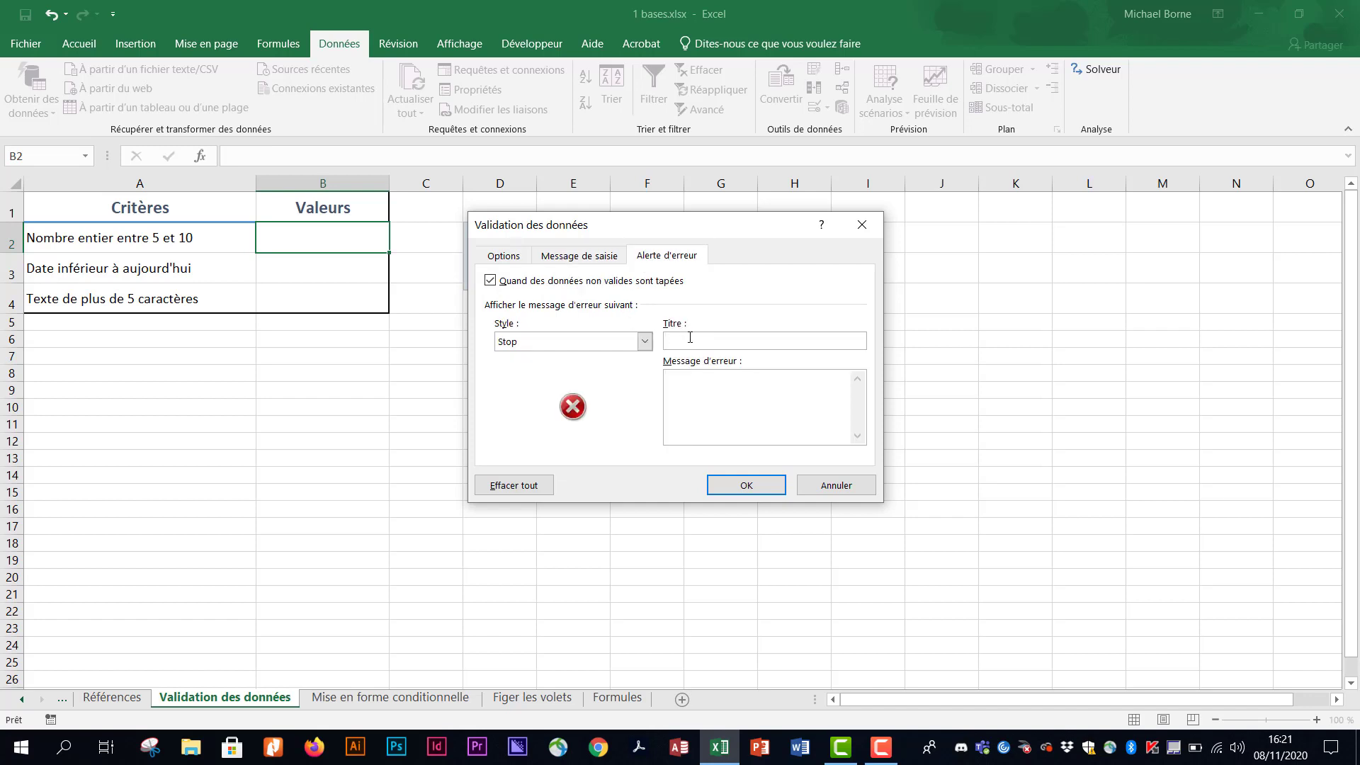
pyautogui.write('Erreur')
pyautogui.click(698, 383)
pyautogui.write('Recommencez')
# - Try the Avertissement and Informations styles for the error alert
pyautogui.click(644, 341)
pyautogui.click(612, 371)
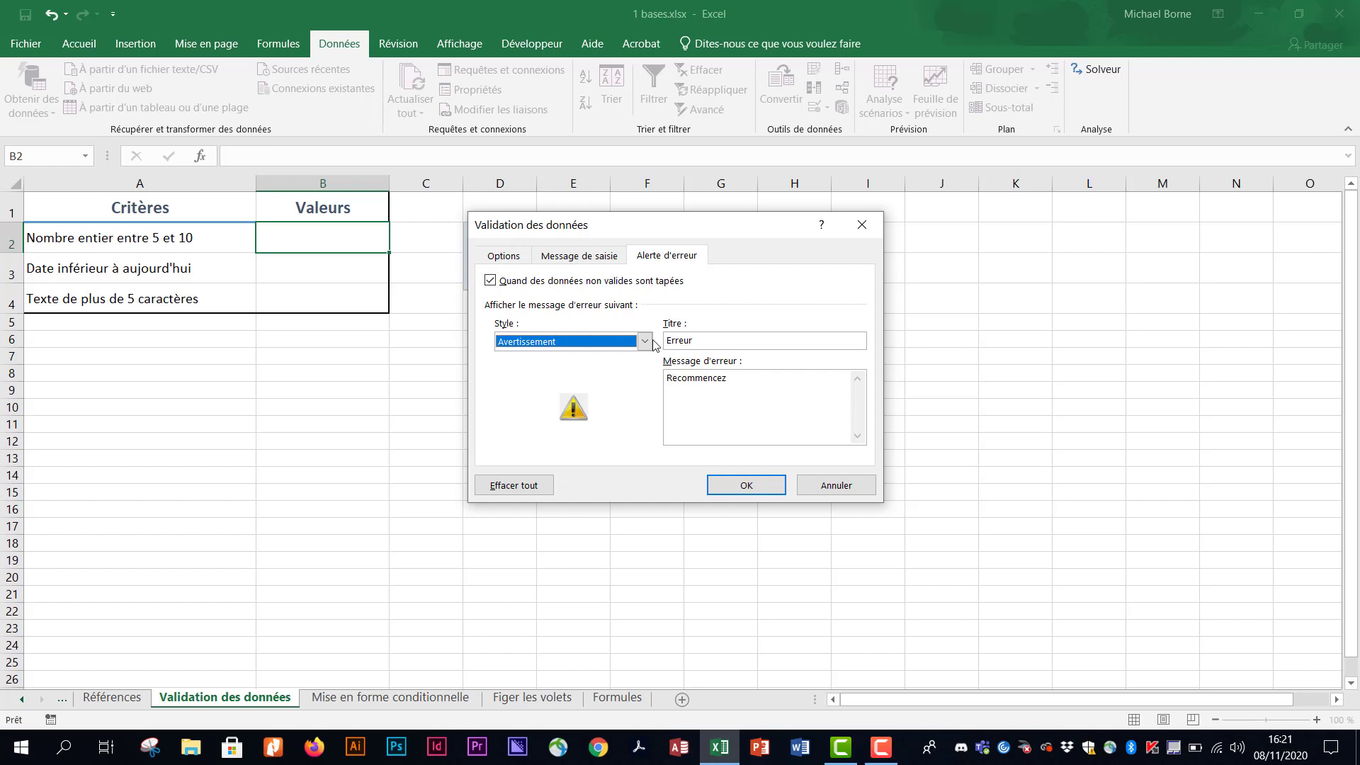
pyautogui.click(644, 342)
pyautogui.click(597, 382)
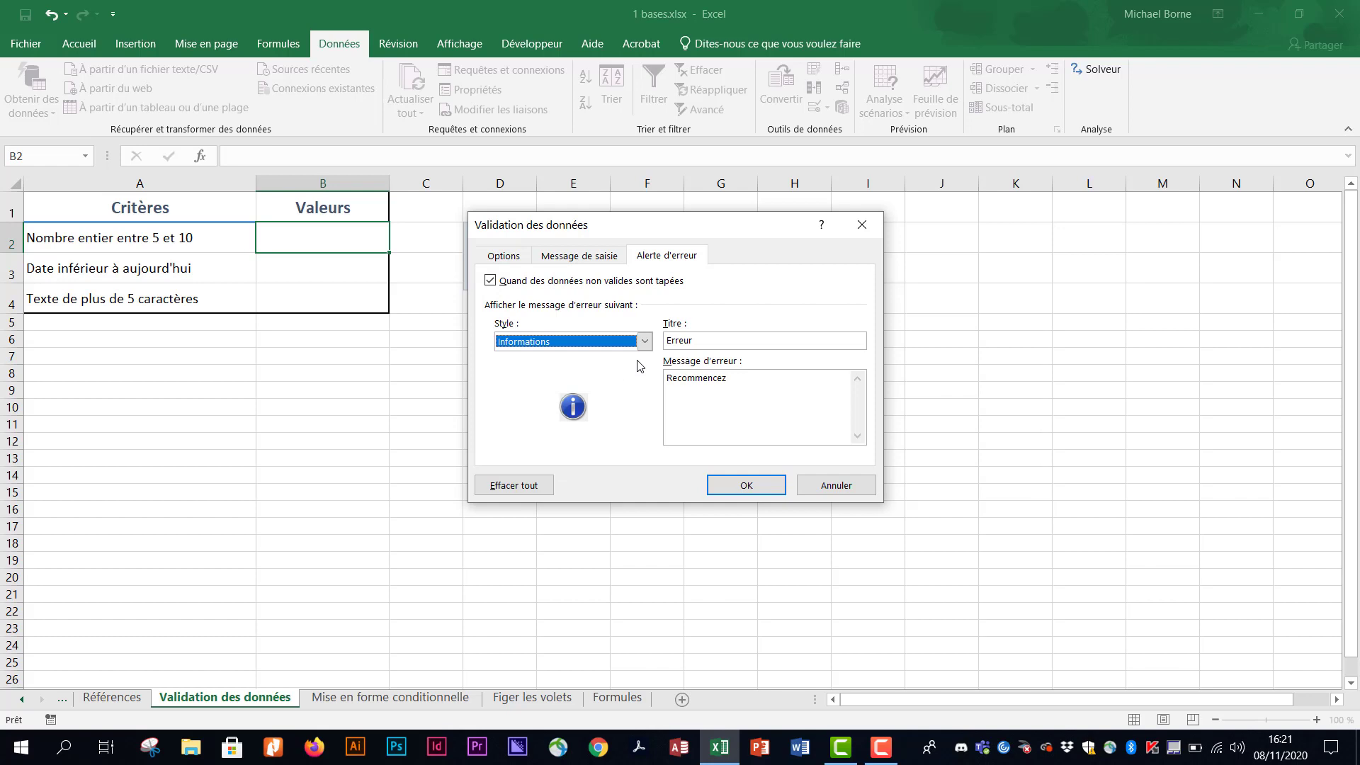
# - Set the error alert style to Stop and apply the validation to cell B2
pyautogui.click(644, 342)
pyautogui.click(622, 358)
pyautogui.click(736, 485)
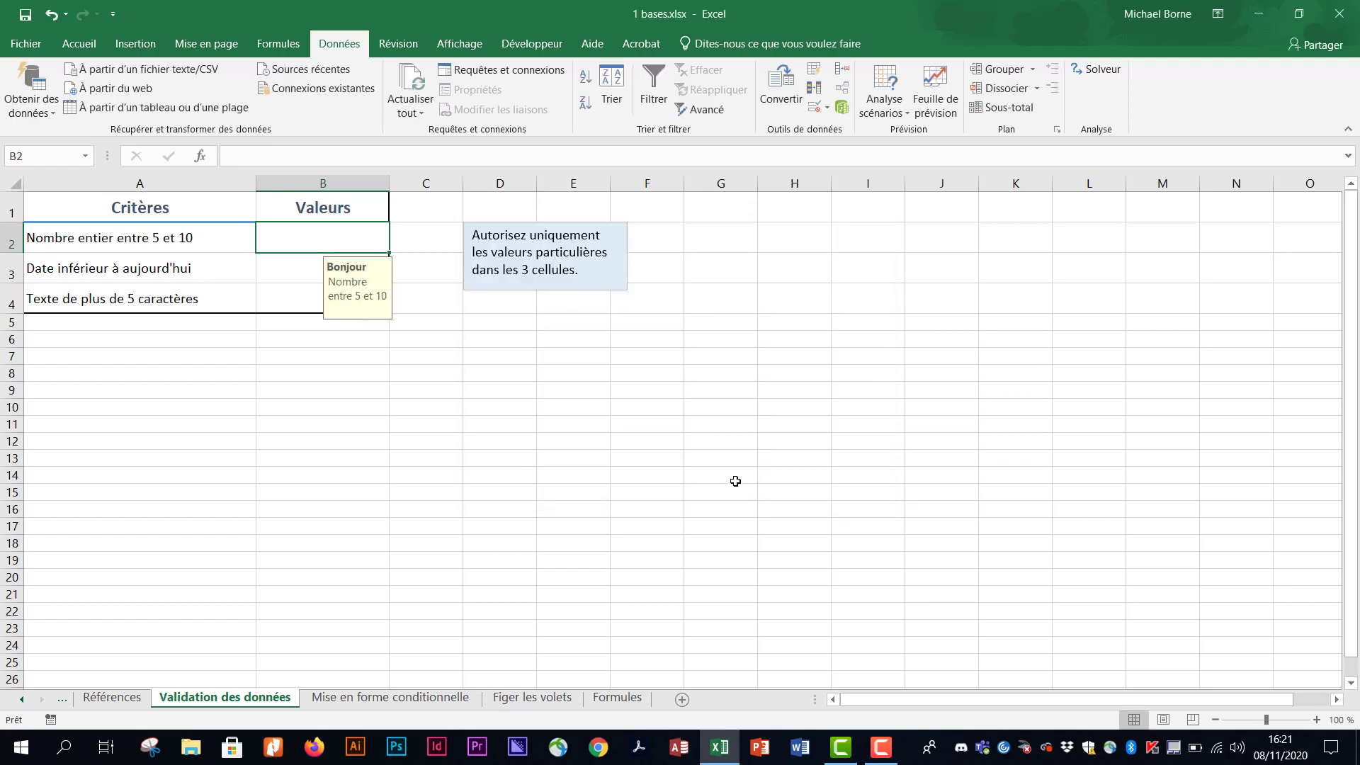
# - Test the validation rule by entering 6 in cell B2
pyautogui.click(735, 481)
pyautogui.click(360, 244)
pyautogui.write('6')
pyautogui.press('Return')
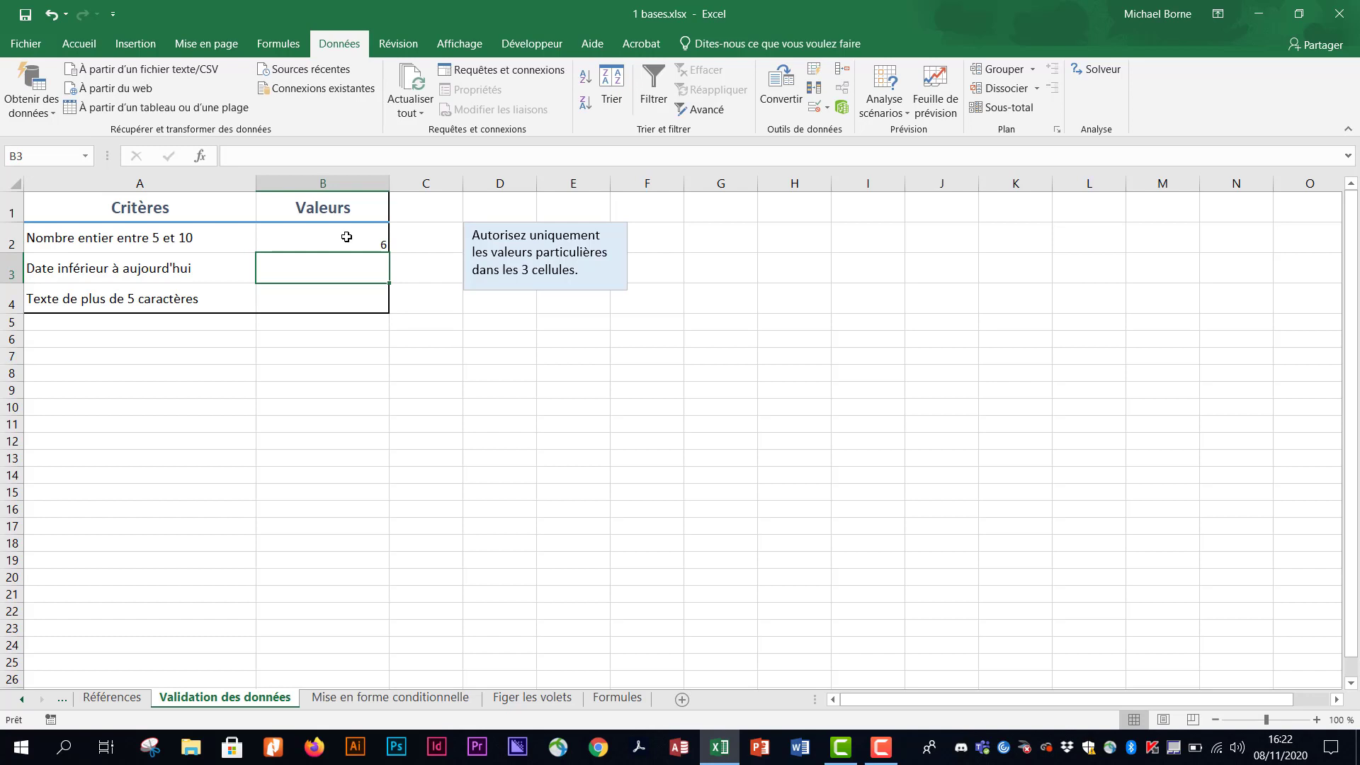
# - Try to enter 4 in cell B2 and cancel the entry
pyautogui.click(347, 237)
pyautogui.write('4')
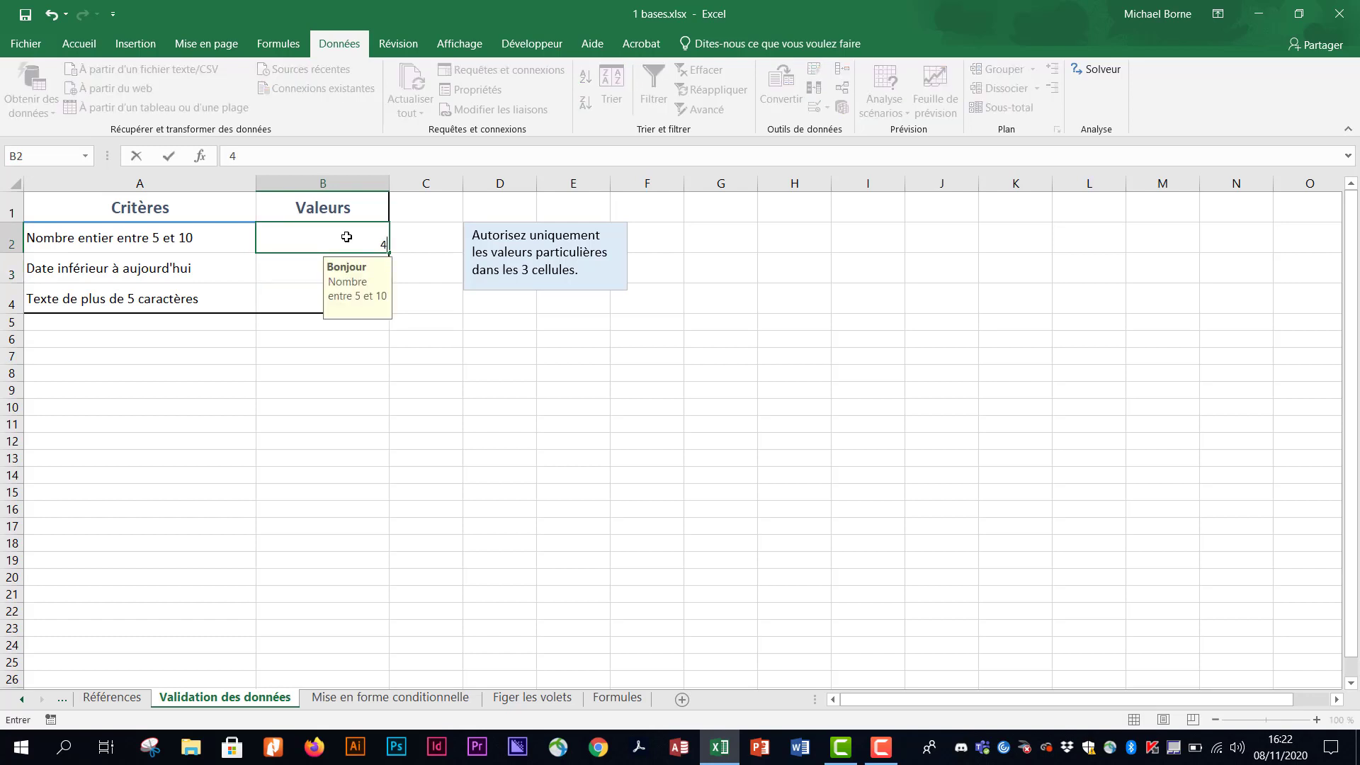
pyautogui.press('Return')
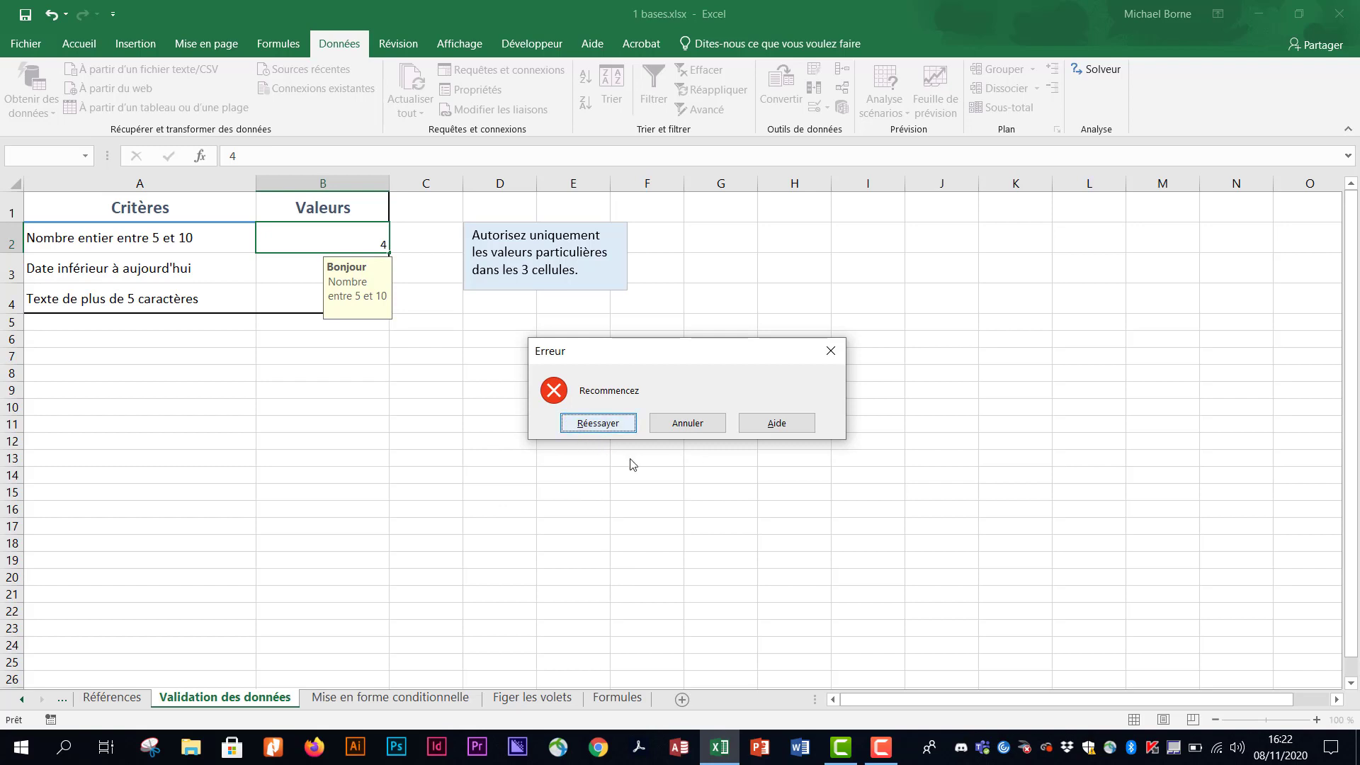
pyautogui.click(699, 428)
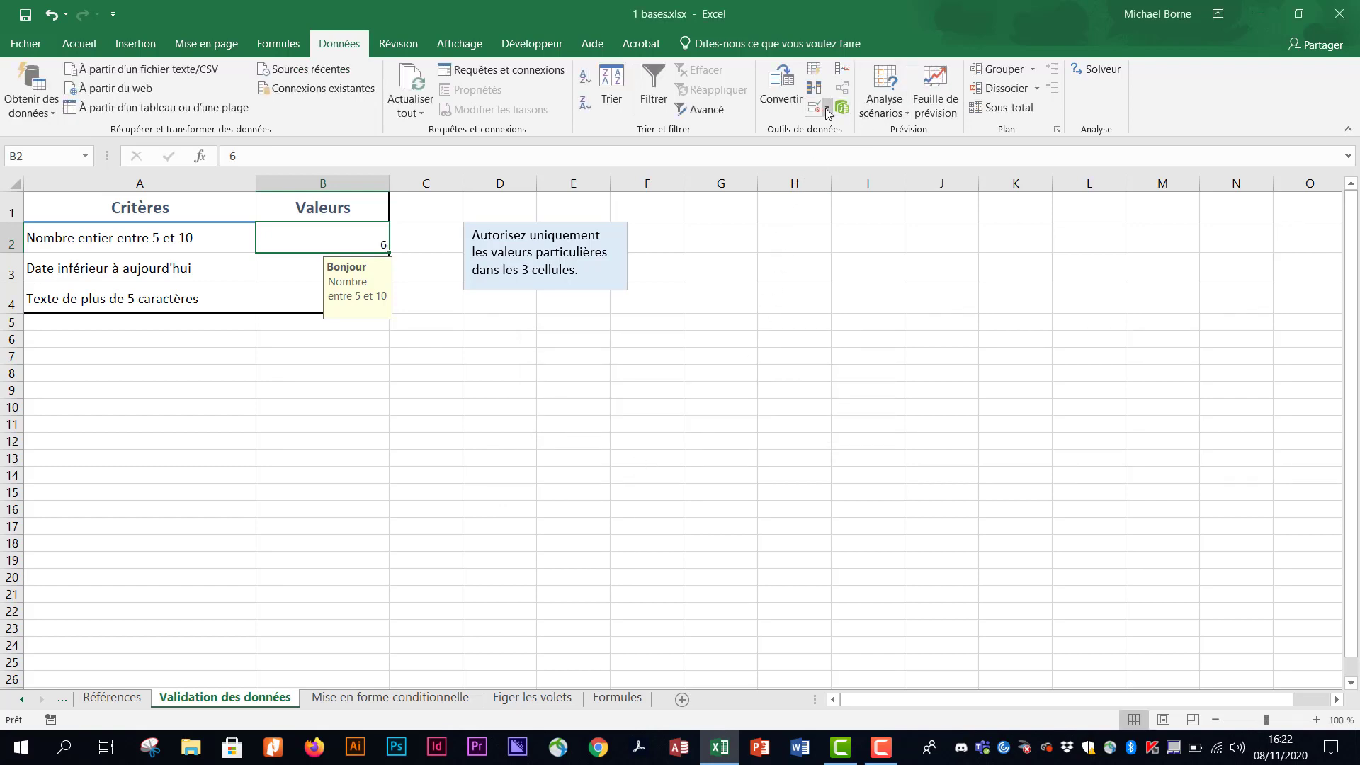
# - Change the error alert style of B2's data validation to Avertissement
pyautogui.click(824, 110)
pyautogui.click(822, 133)
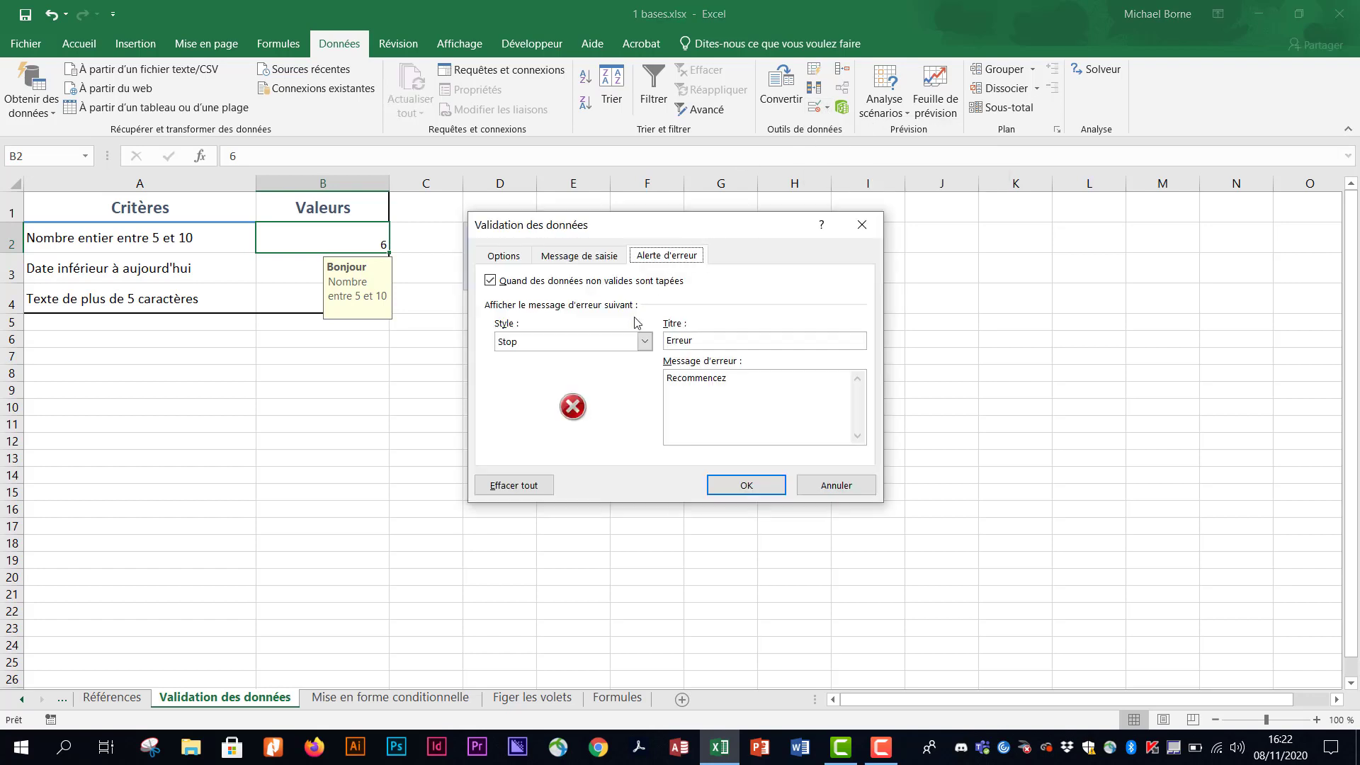
pyautogui.click(645, 341)
pyautogui.click(619, 368)
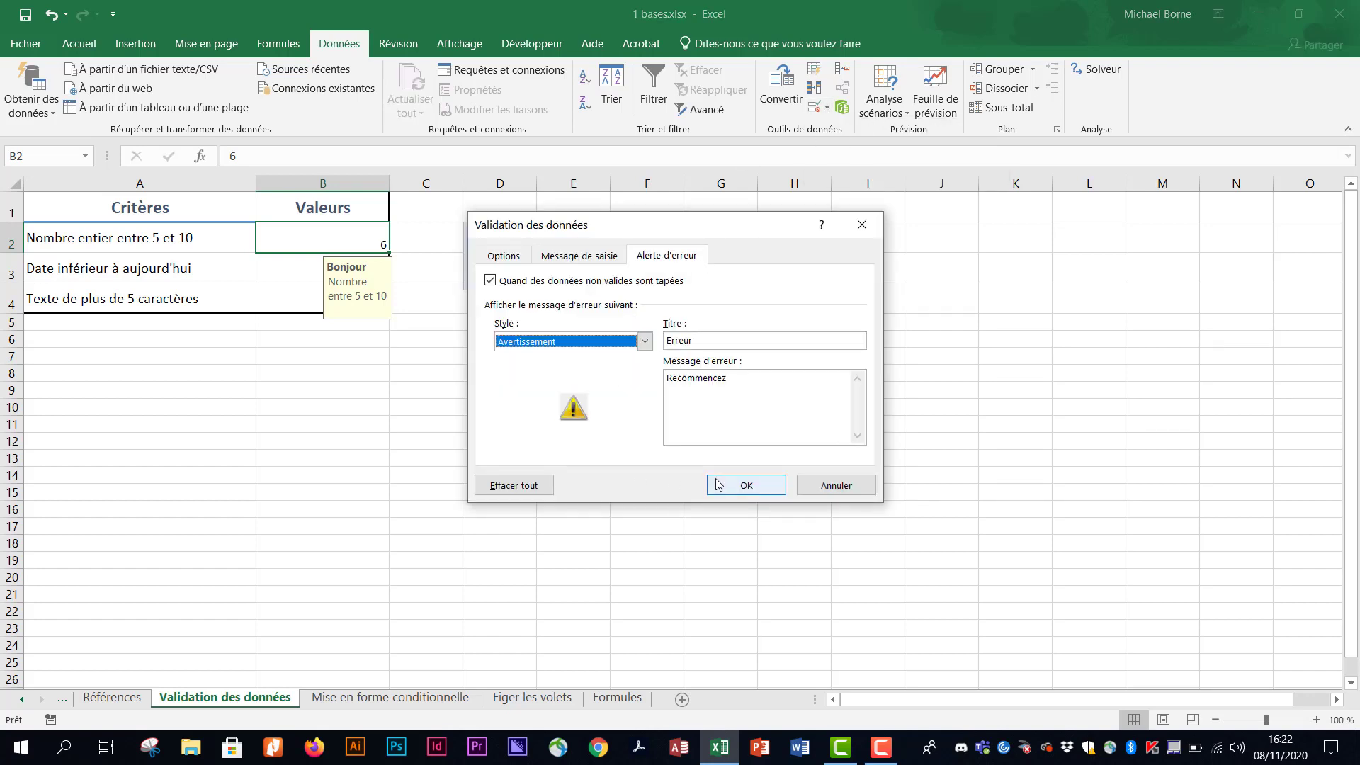
pyautogui.click(744, 486)
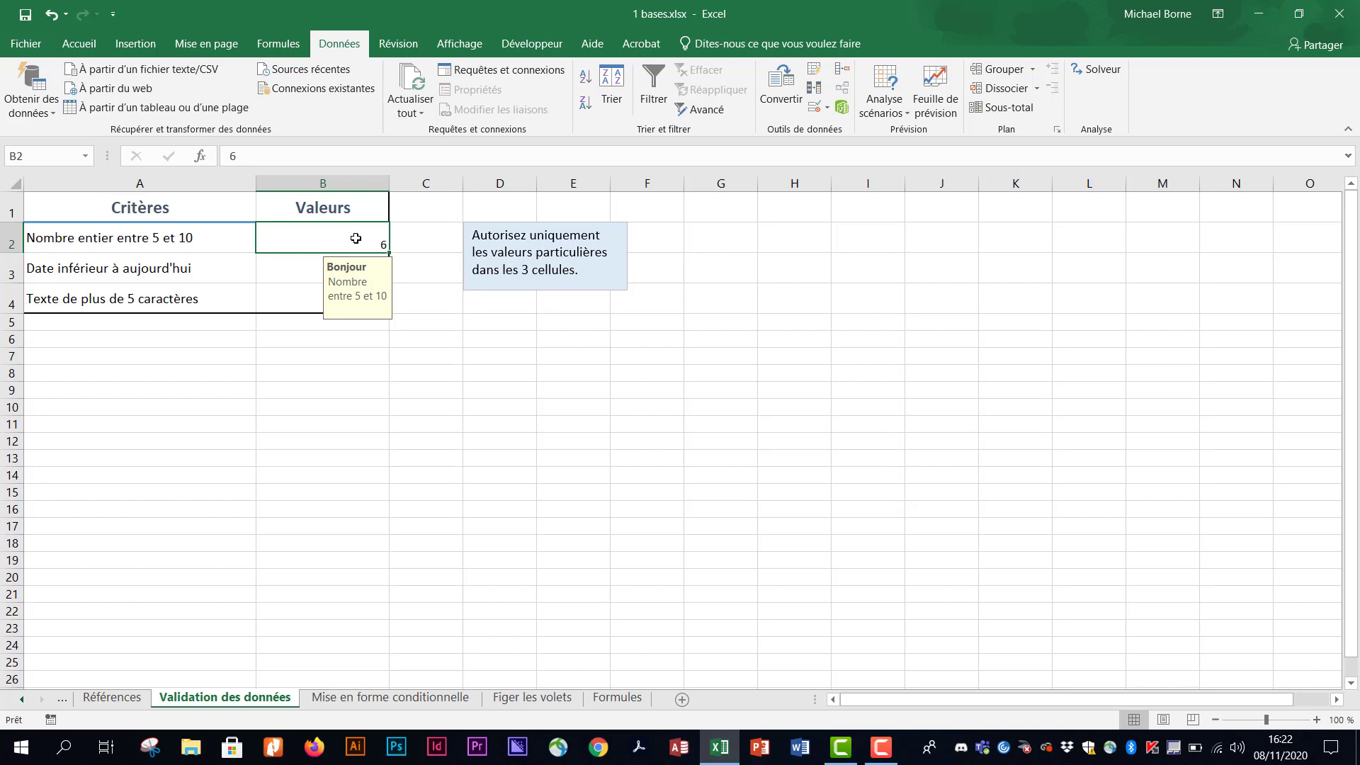
# - Enter 4 in cell B2 and accept the out-of-range value despite the alert
pyautogui.write('4')
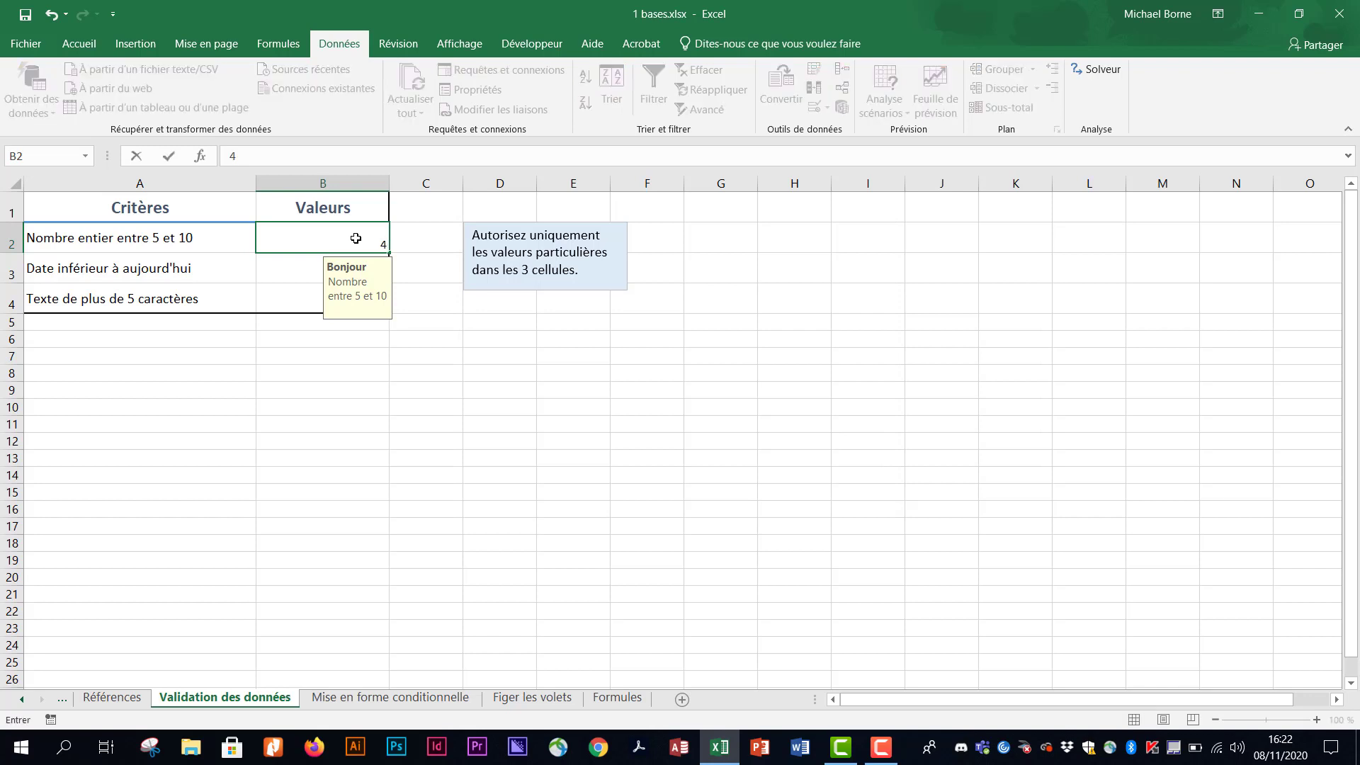
pyautogui.press('Return')
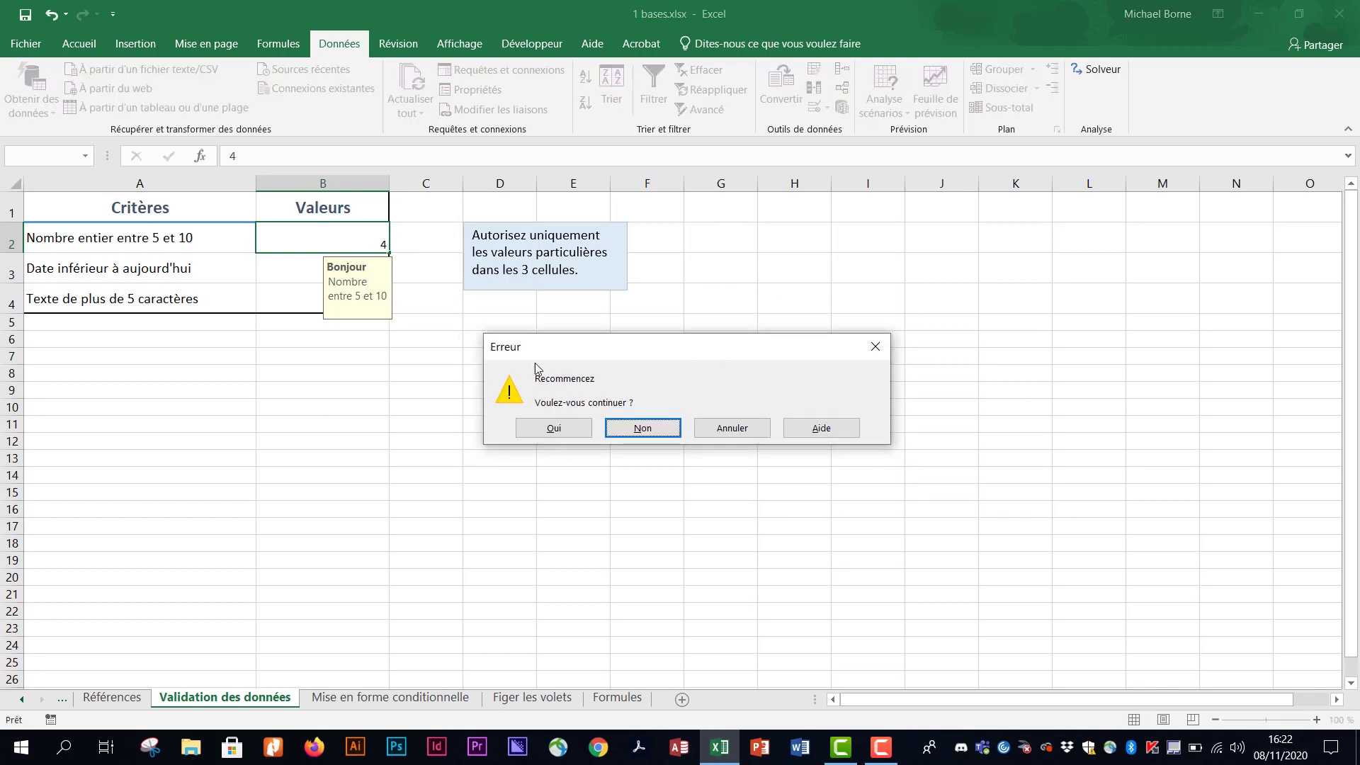
pyautogui.click(554, 428)
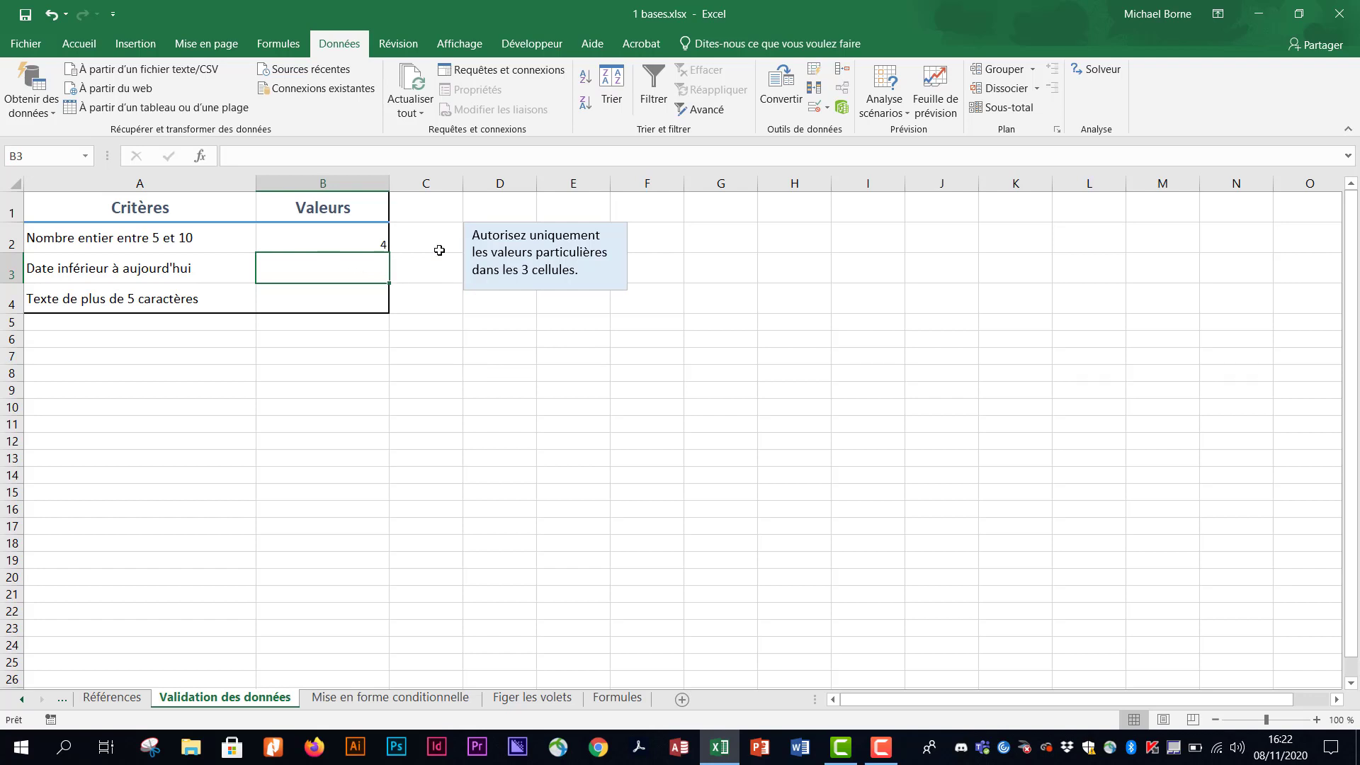
# - Set a data validation rule on cell B3 that allows only dates earlier than (inférieure à) 08/11/2020
pyautogui.click(827, 108)
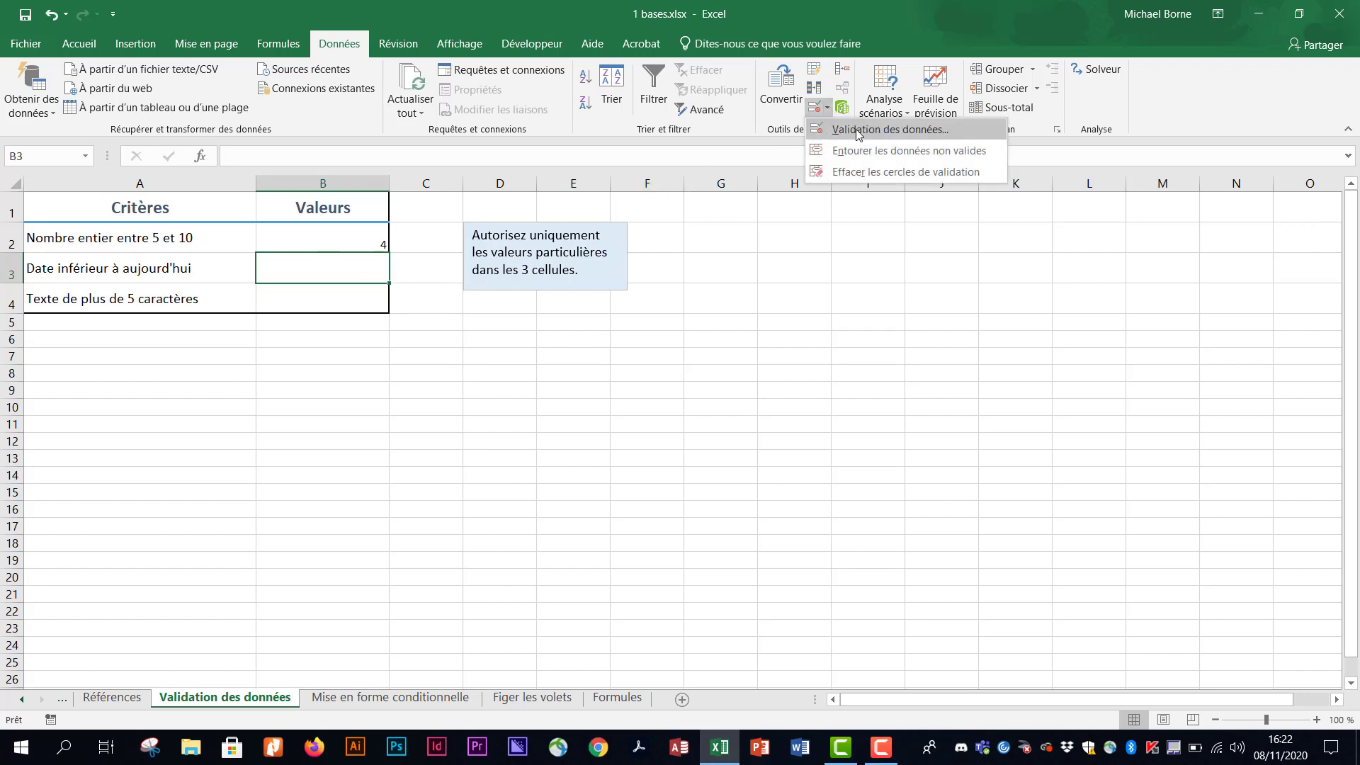
pyautogui.click(855, 129)
pyautogui.click(521, 258)
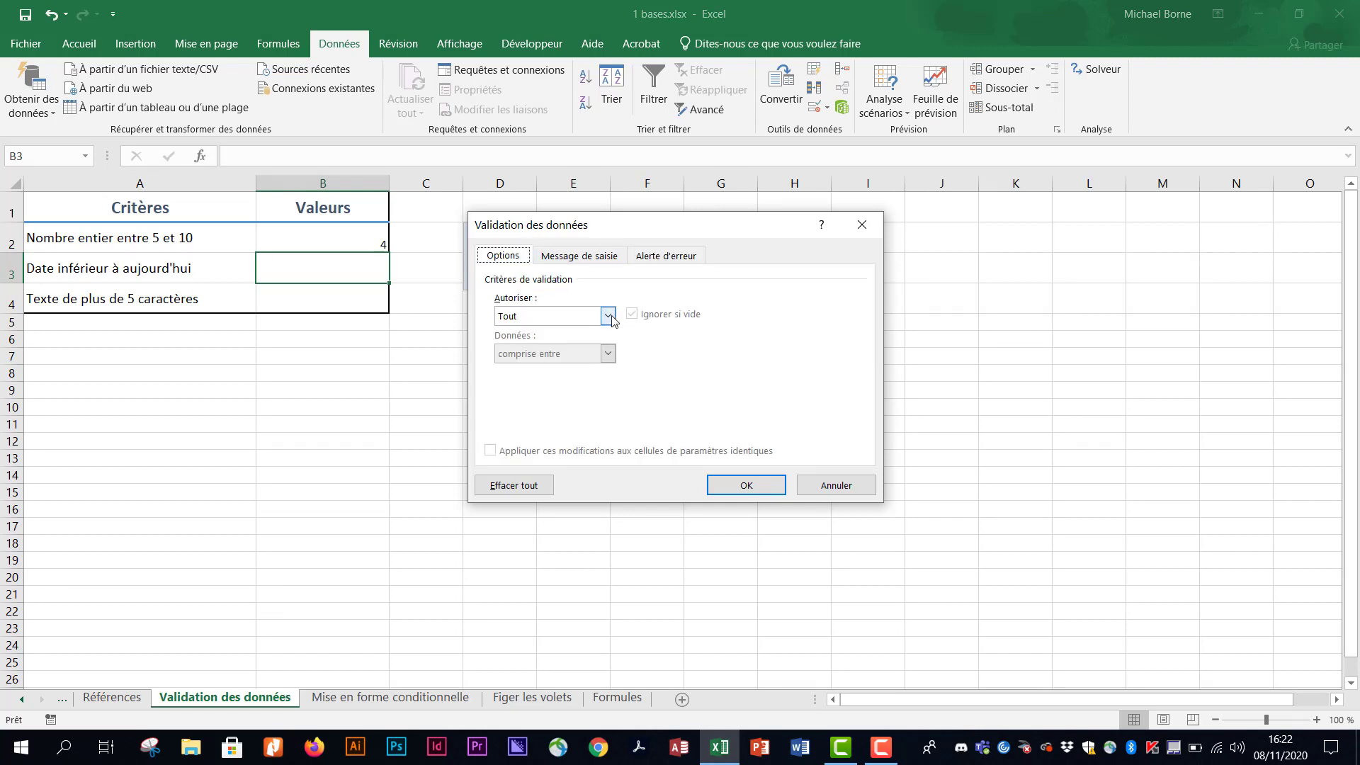
pyautogui.click(608, 316)
pyautogui.click(571, 382)
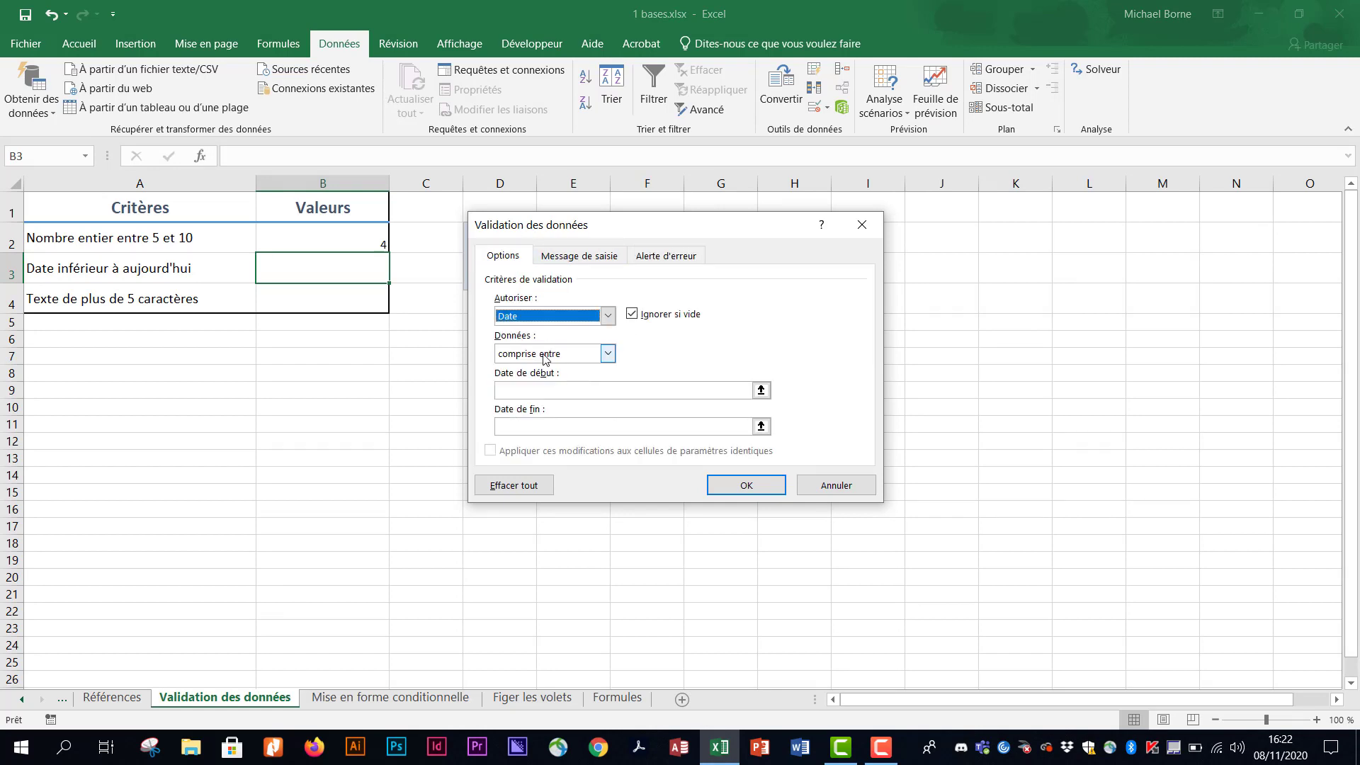
pyautogui.click(604, 357)
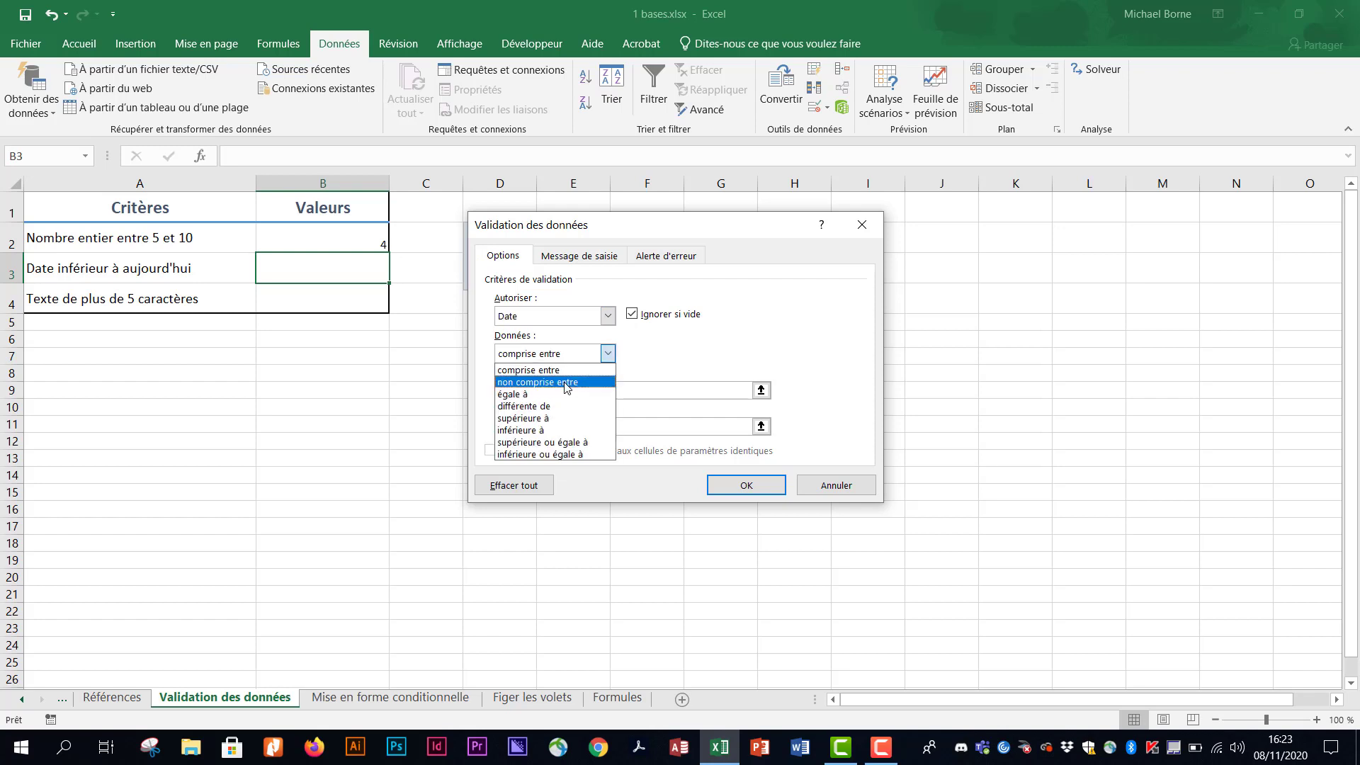
pyautogui.click(562, 431)
pyautogui.click(554, 391)
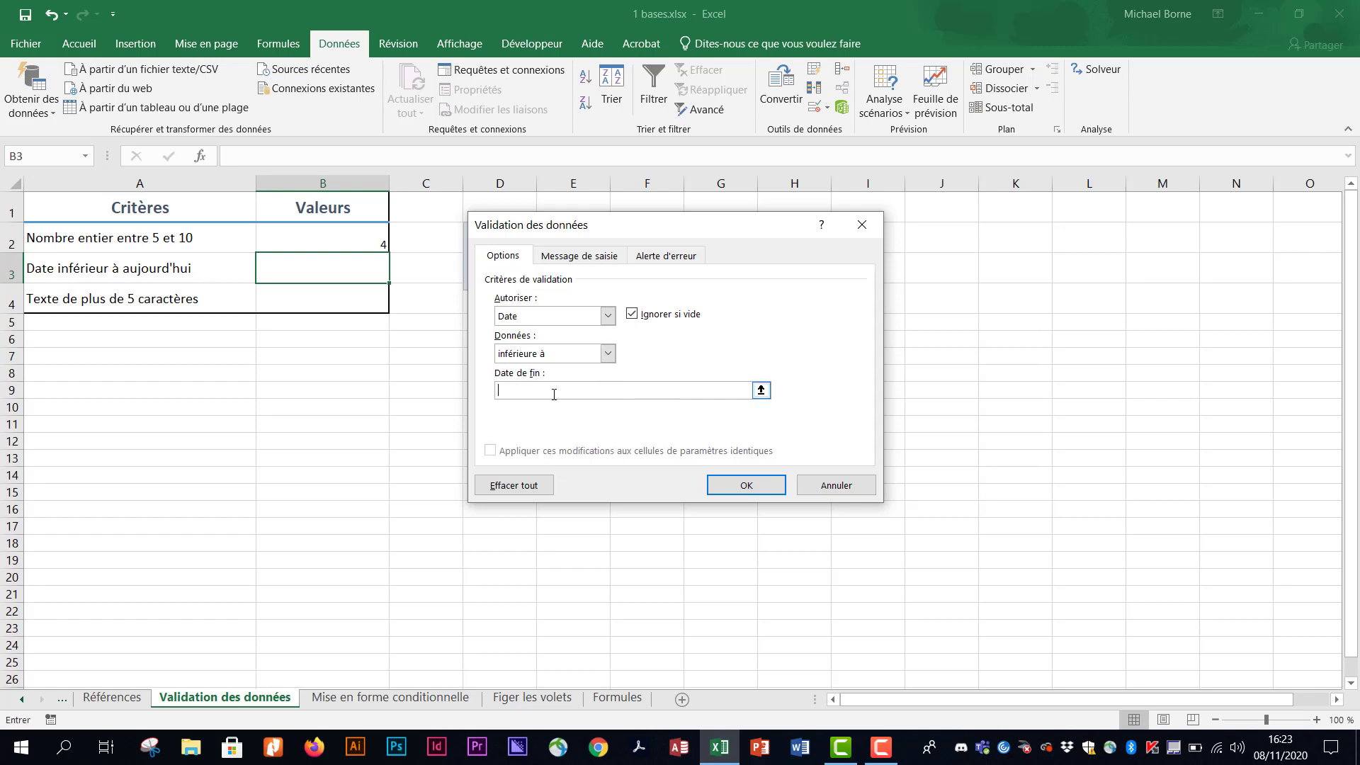
pyautogui.write('08')
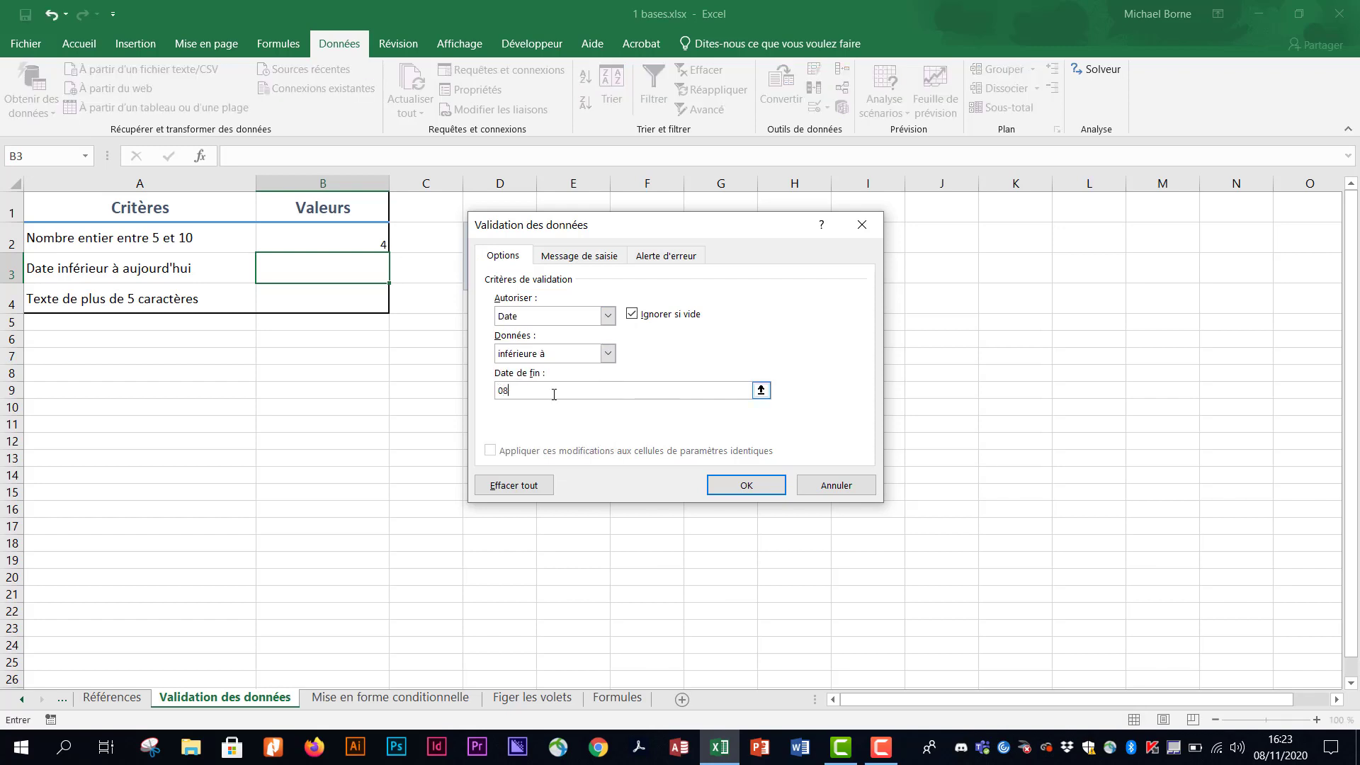
pyautogui.write('/11/2020')
pyautogui.click(750, 484)
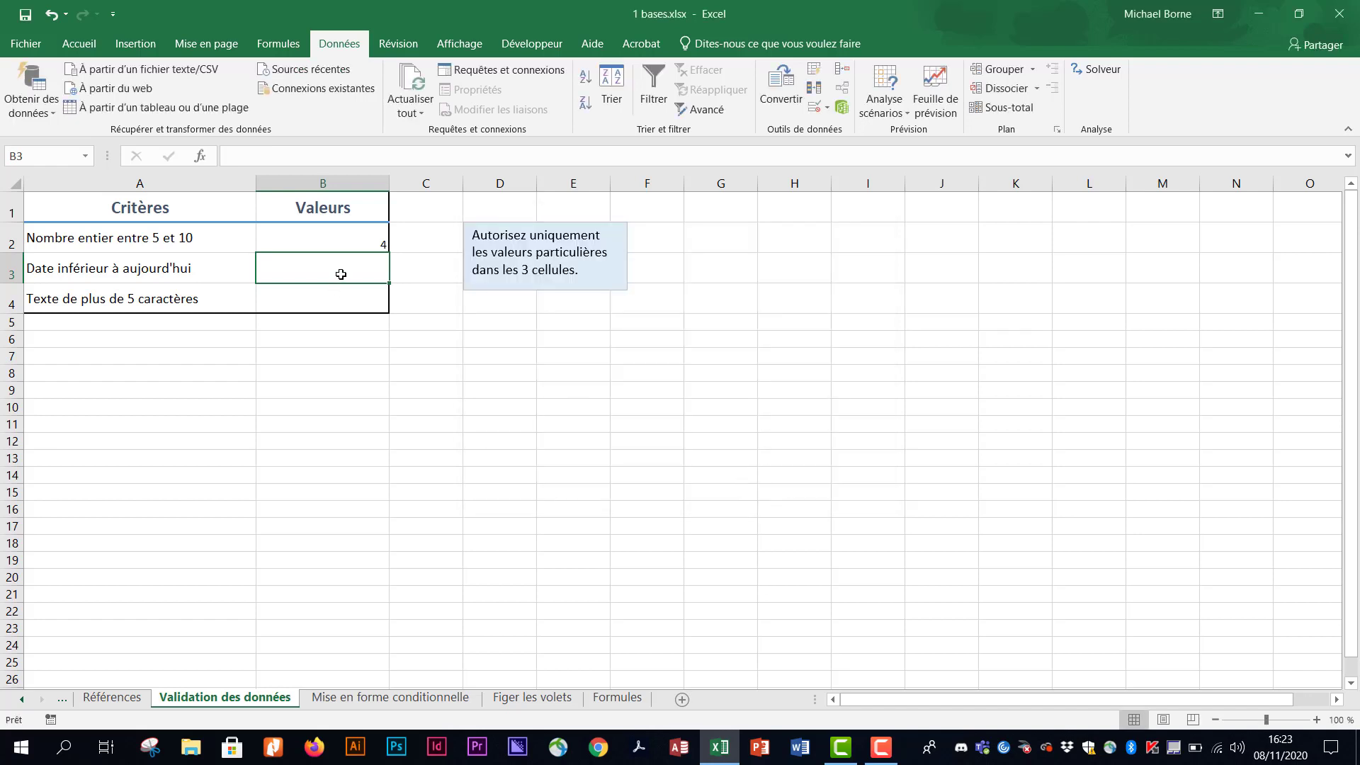
# - Enter the date 07/11/2020 in cell B3
pyautogui.write('07')
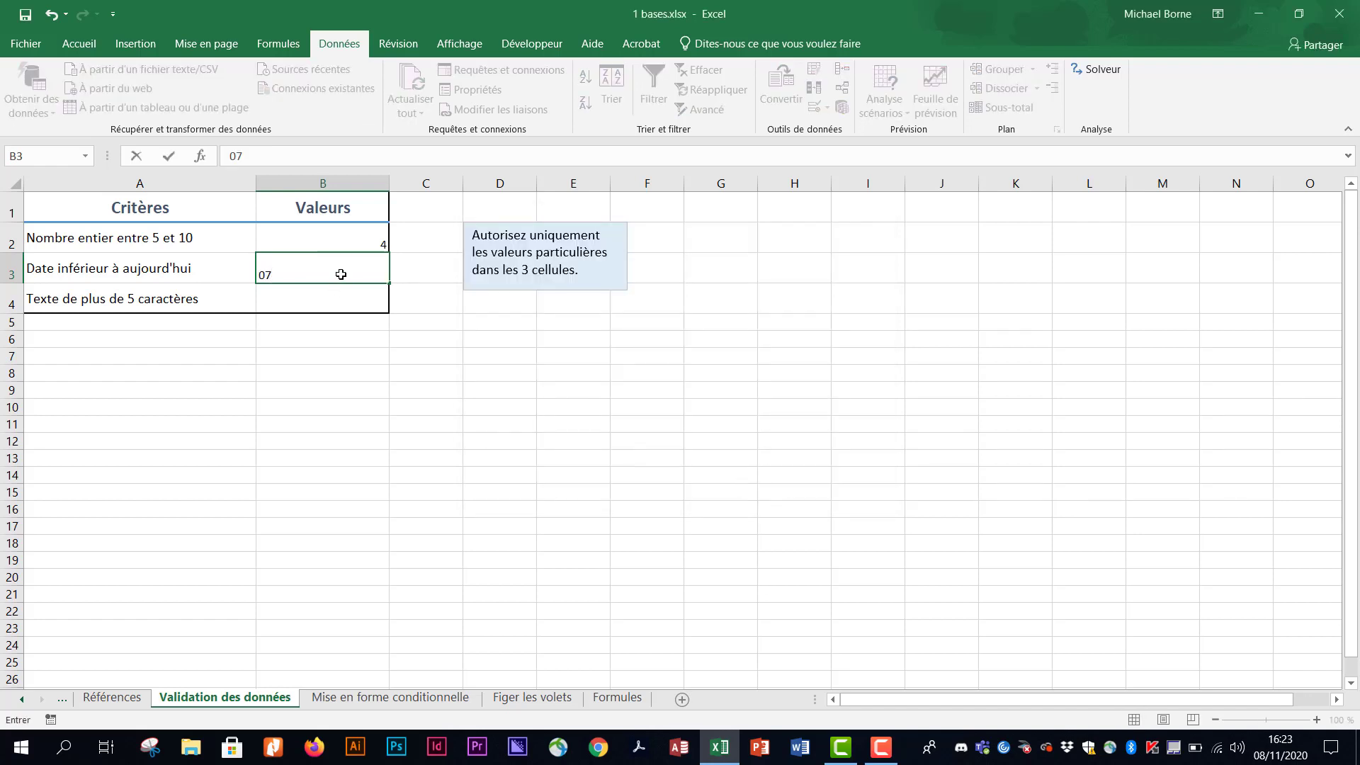
pyautogui.write('/11/2020')
pyautogui.press('Return')
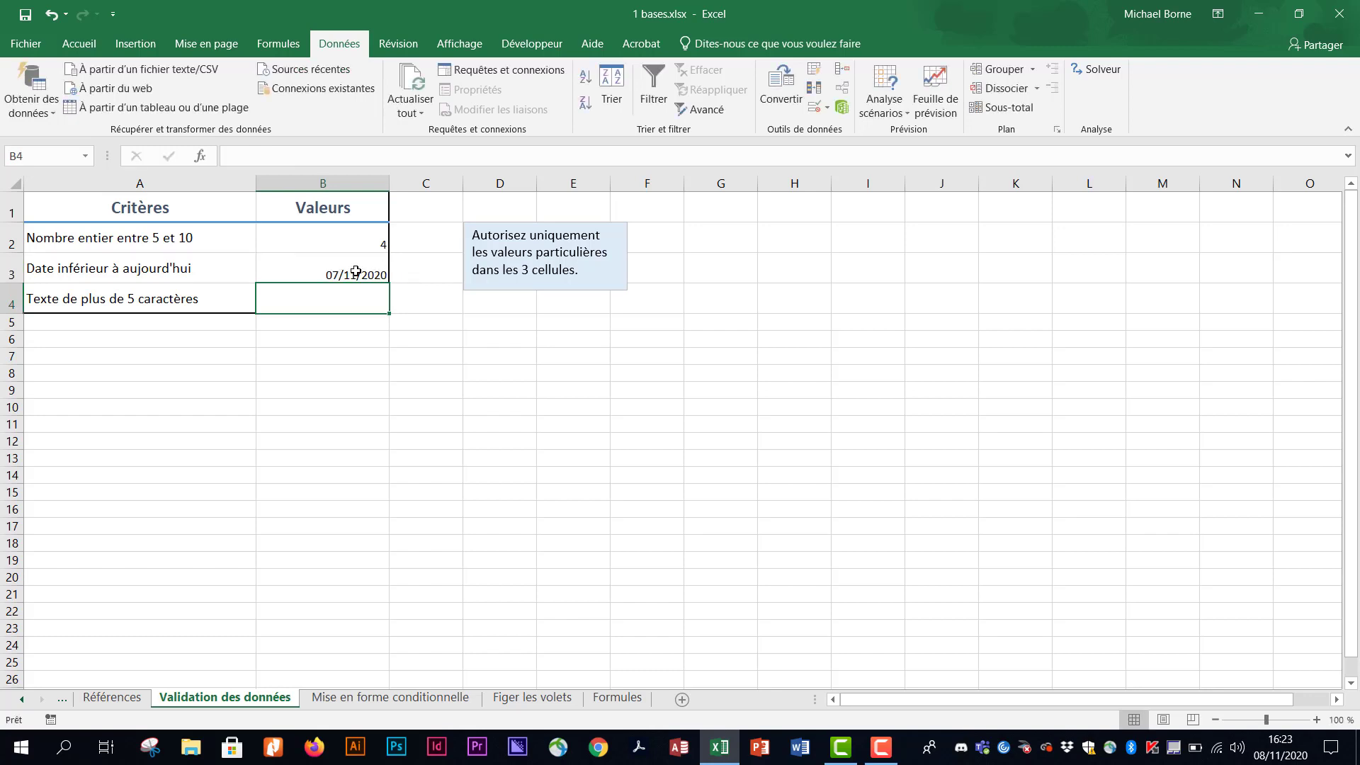
# - Try to enter the date 14/11/2020 in cell B3 and cancel the entry
pyautogui.click(355, 271)
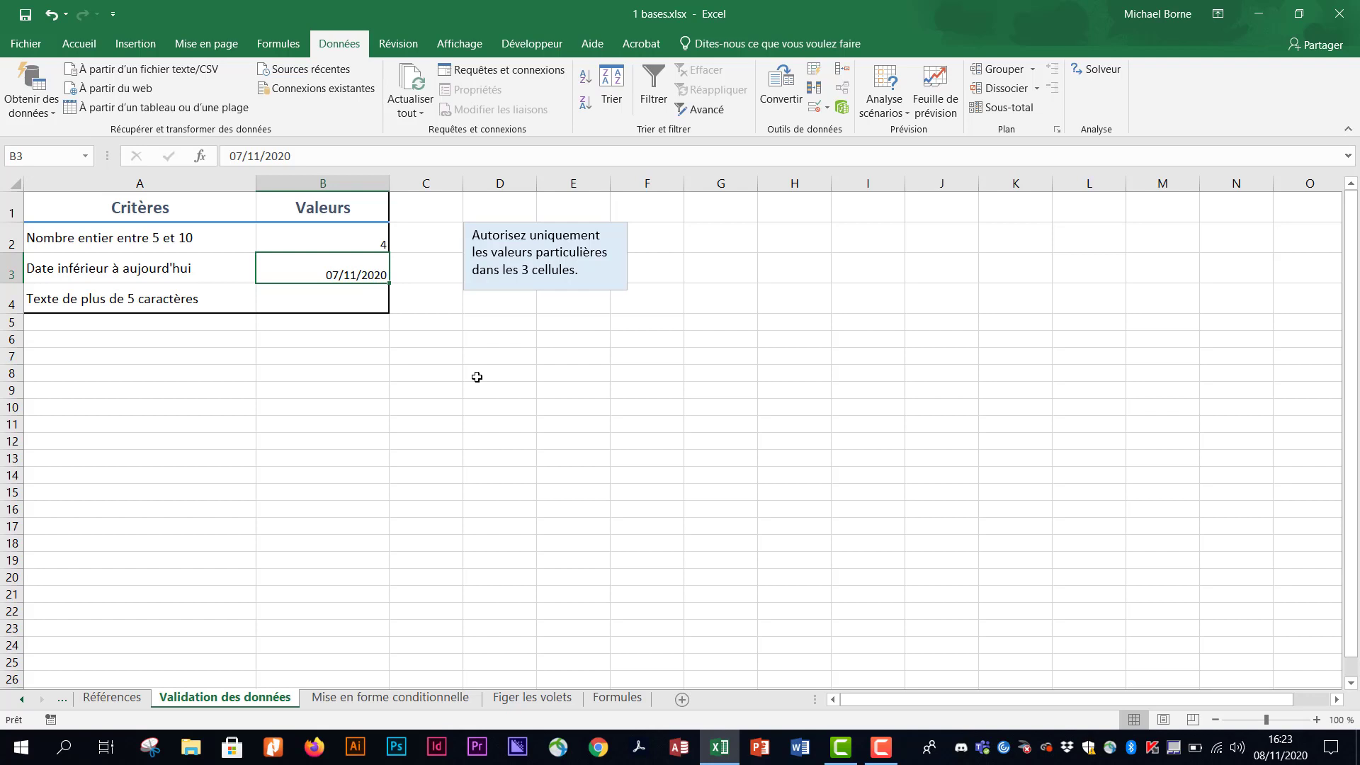
pyautogui.write('14/')
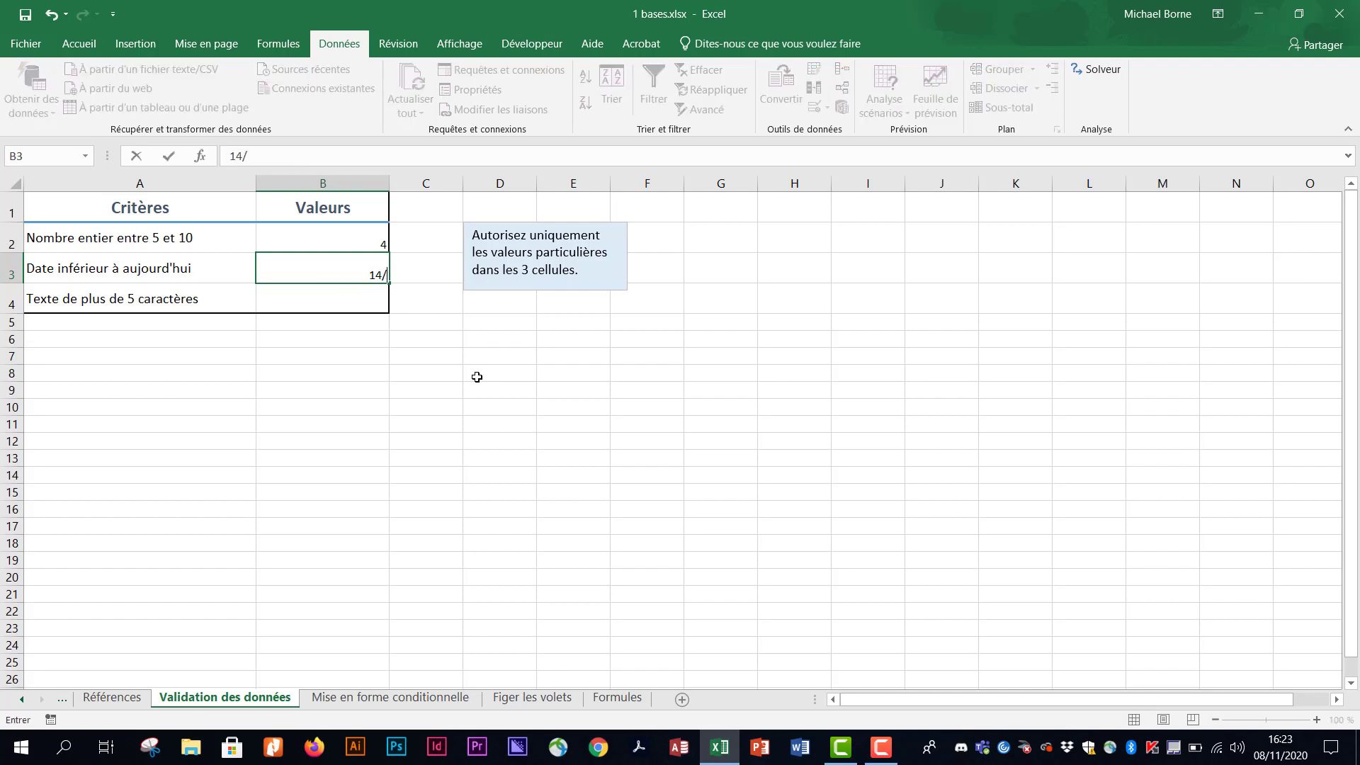
pyautogui.write('11/2020')
pyautogui.press('Return')
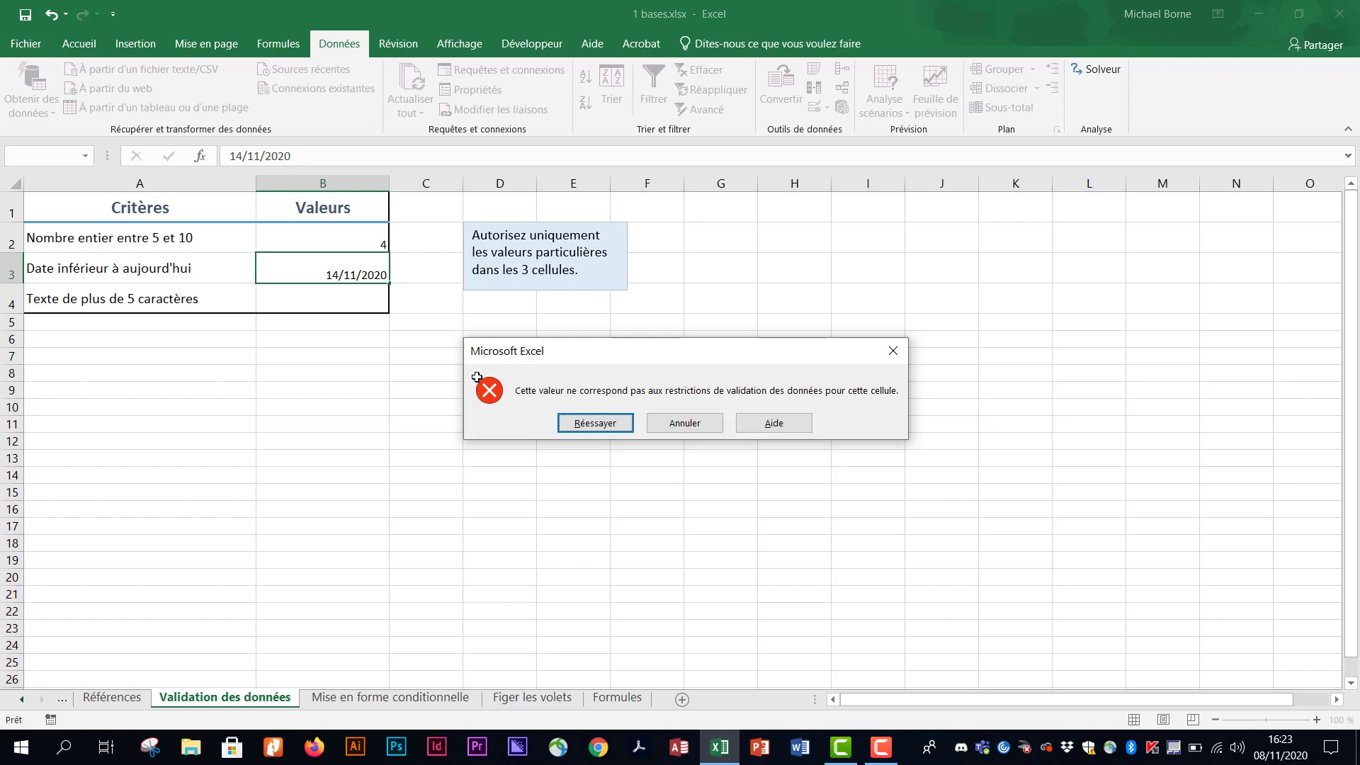
pyautogui.click(685, 423)
# - Set a data validation rule on cell B4 that allows only a text length (Longueur du texte) greater than (supérieure à) 5
pyautogui.click(359, 303)
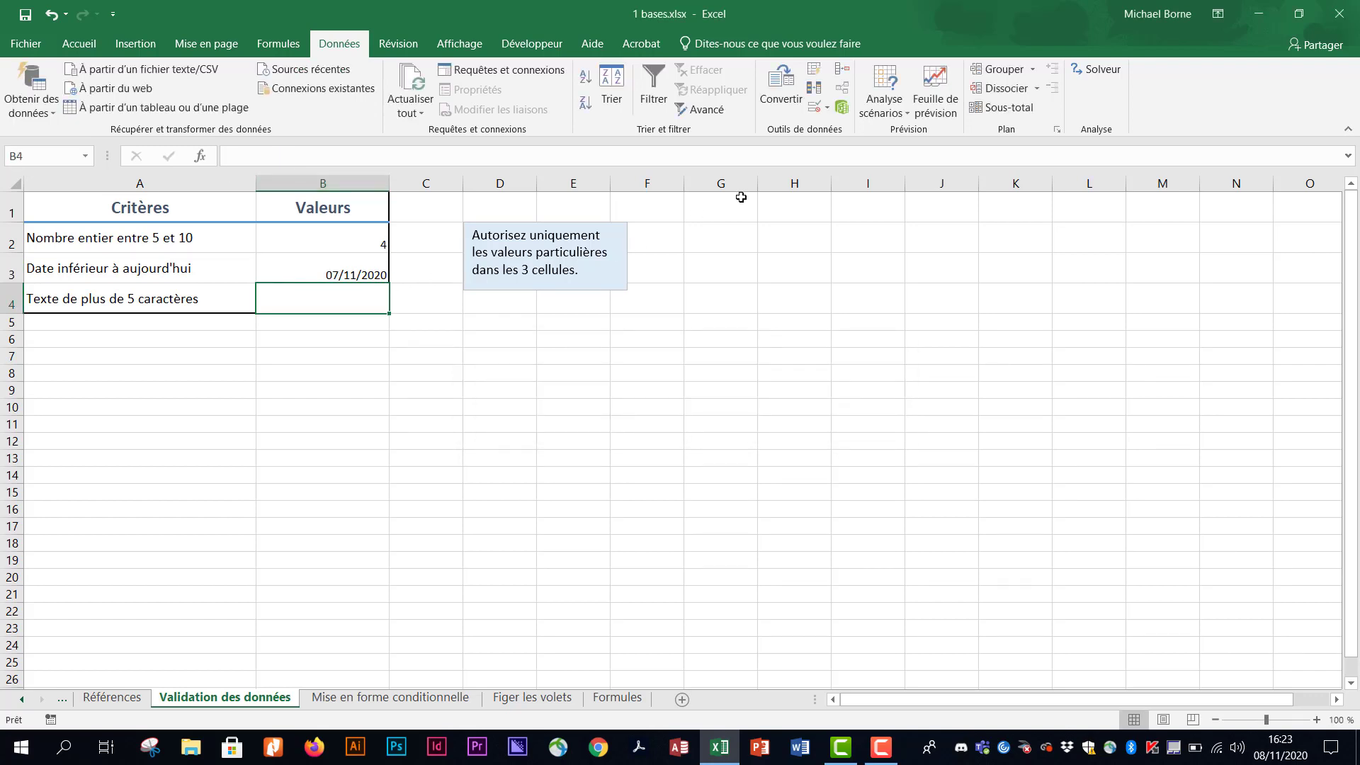
pyautogui.click(827, 109)
pyautogui.click(844, 132)
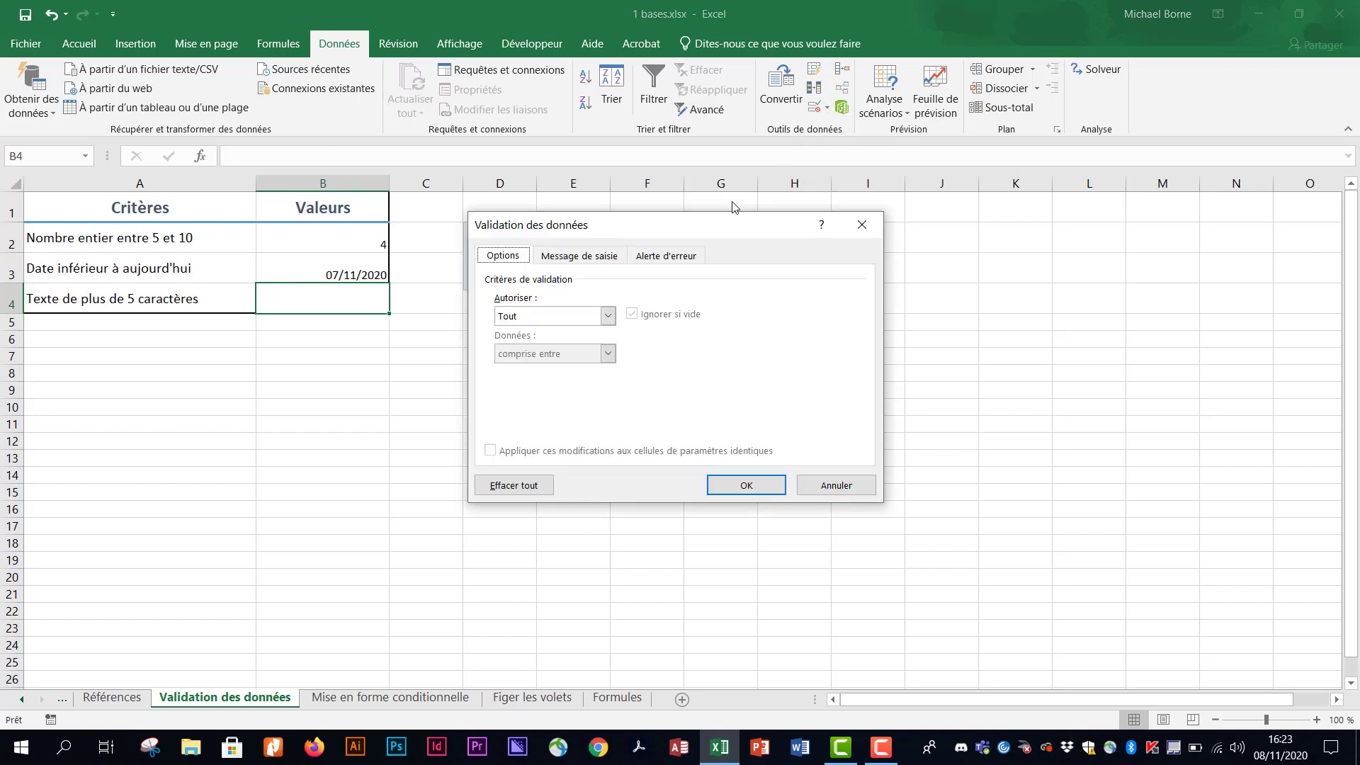
pyautogui.click(607, 316)
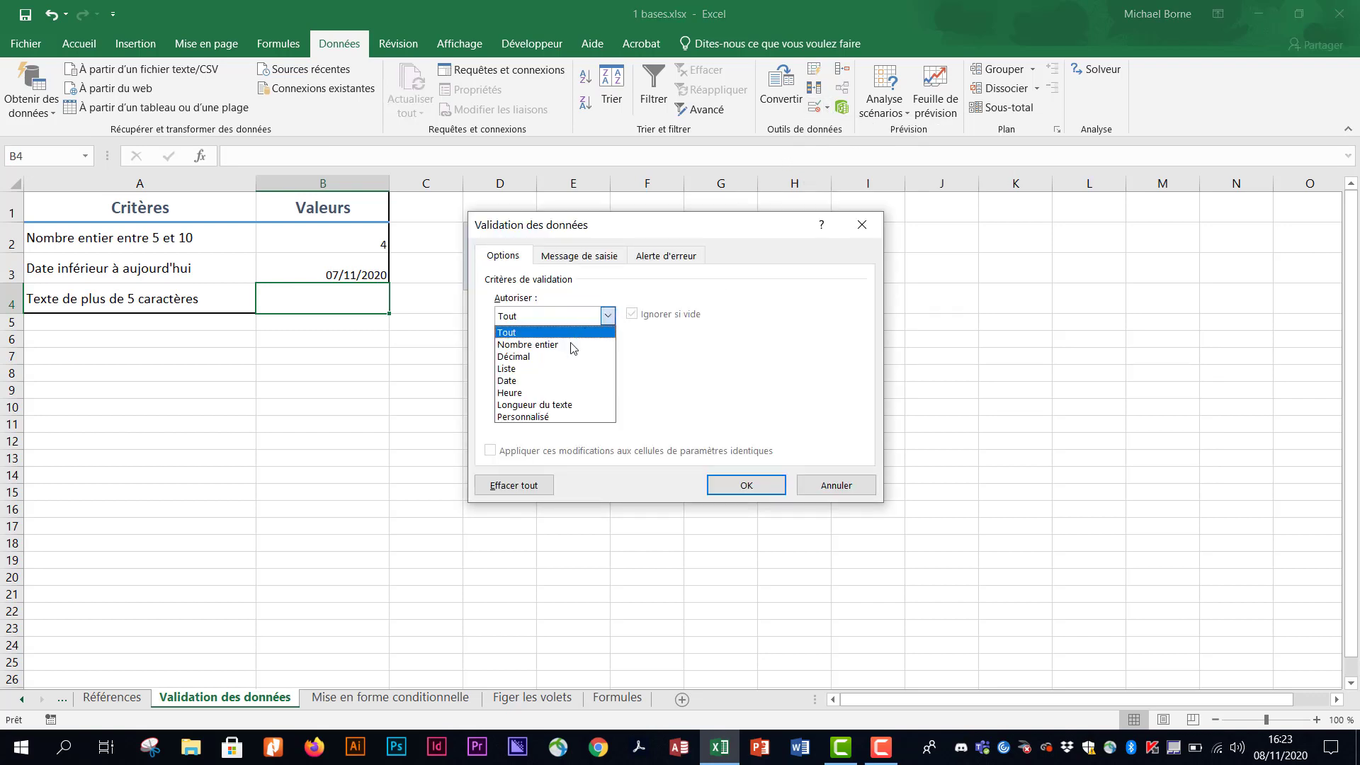
pyautogui.click(559, 405)
pyautogui.press('Tab')
pyautogui.hotkey('alt', 'Down')
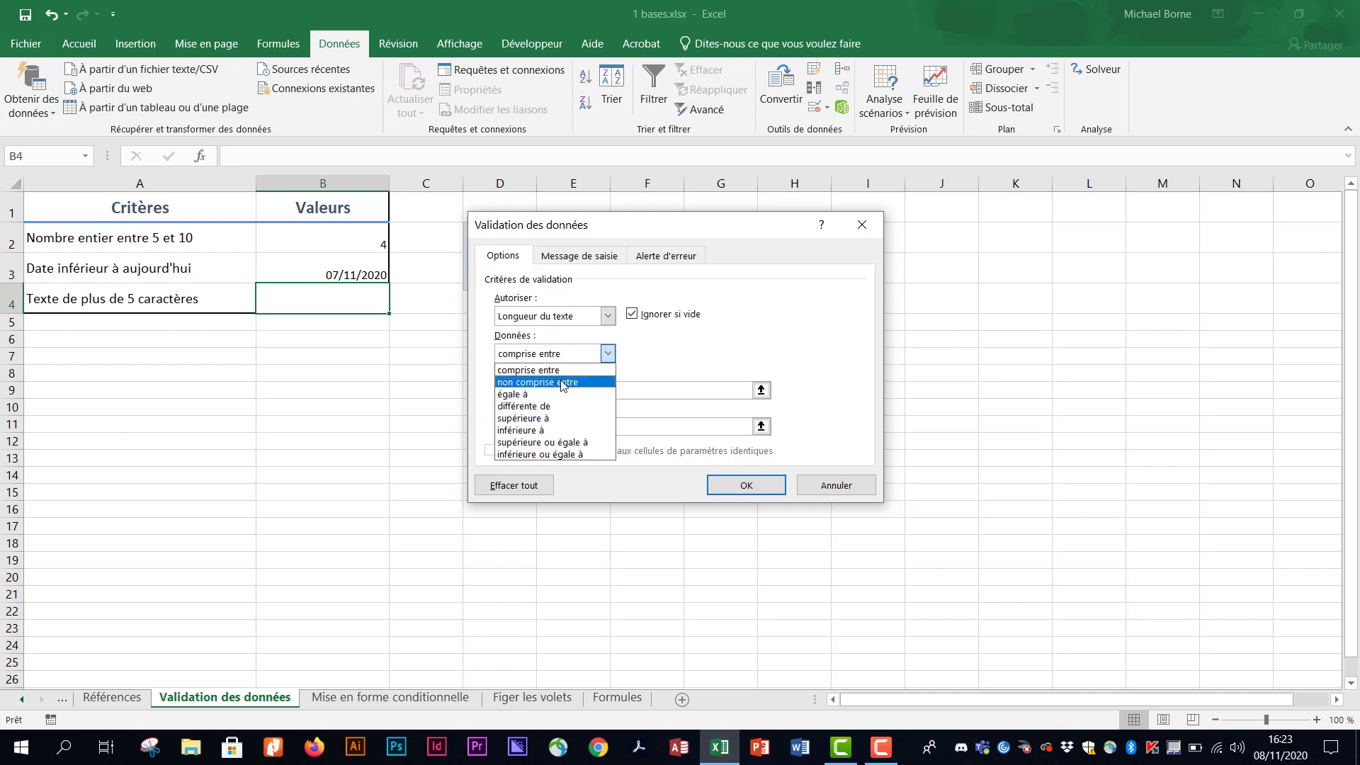
pyautogui.click(556, 417)
pyautogui.click(547, 390)
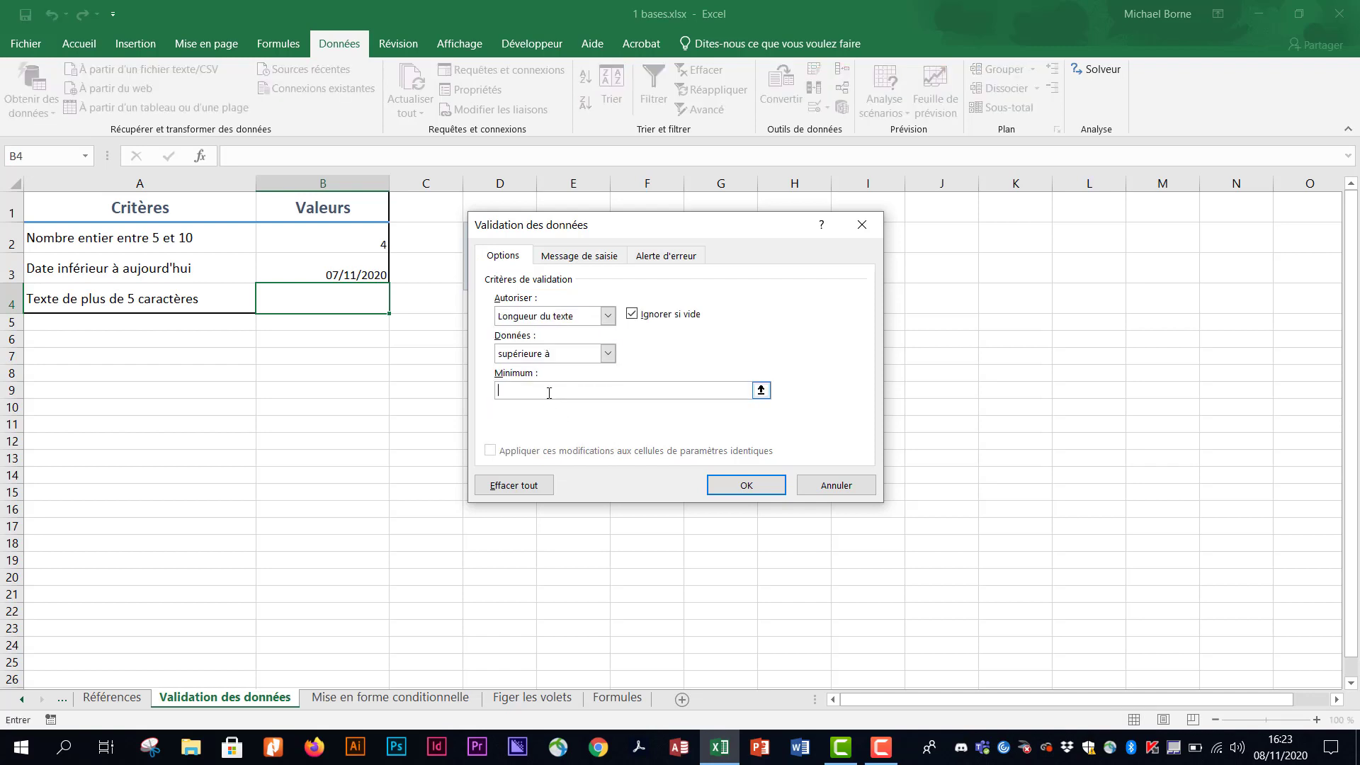
pyautogui.write('5')
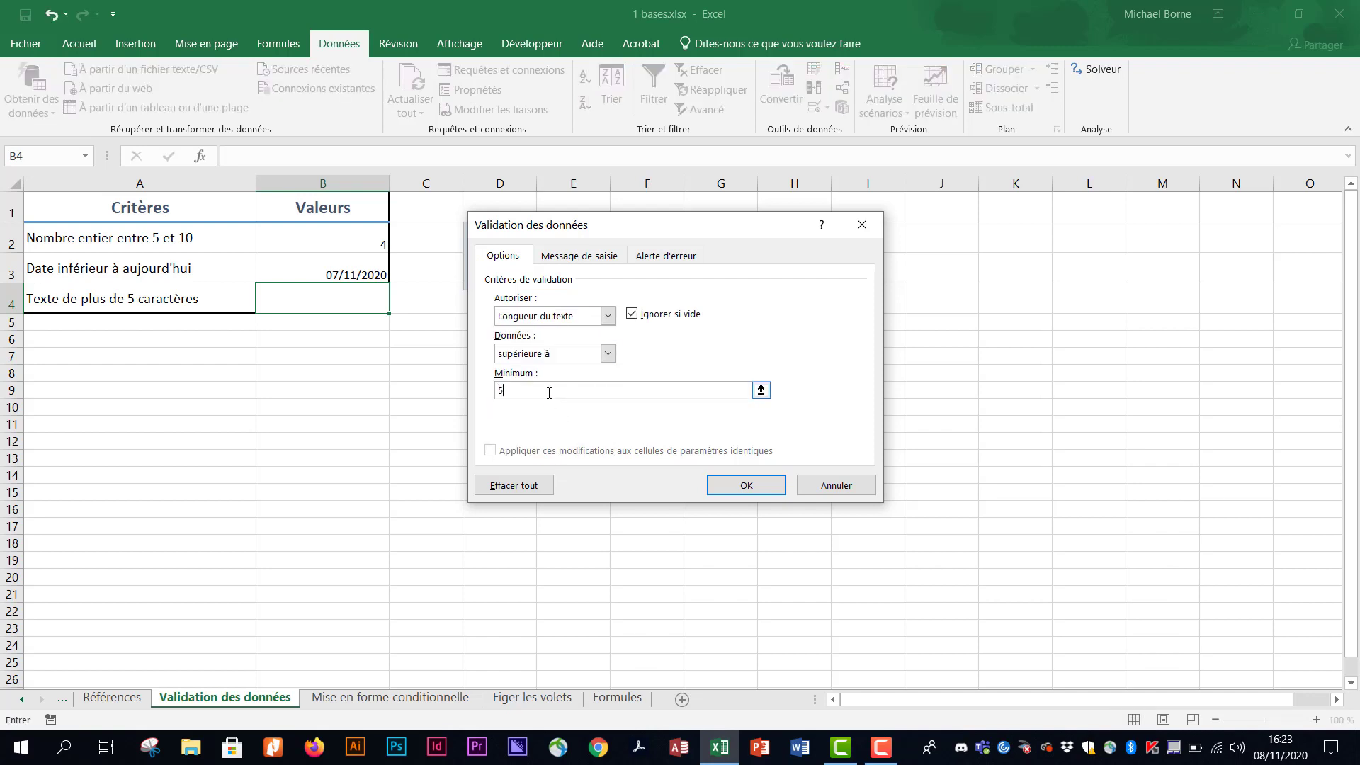
pyautogui.click(743, 486)
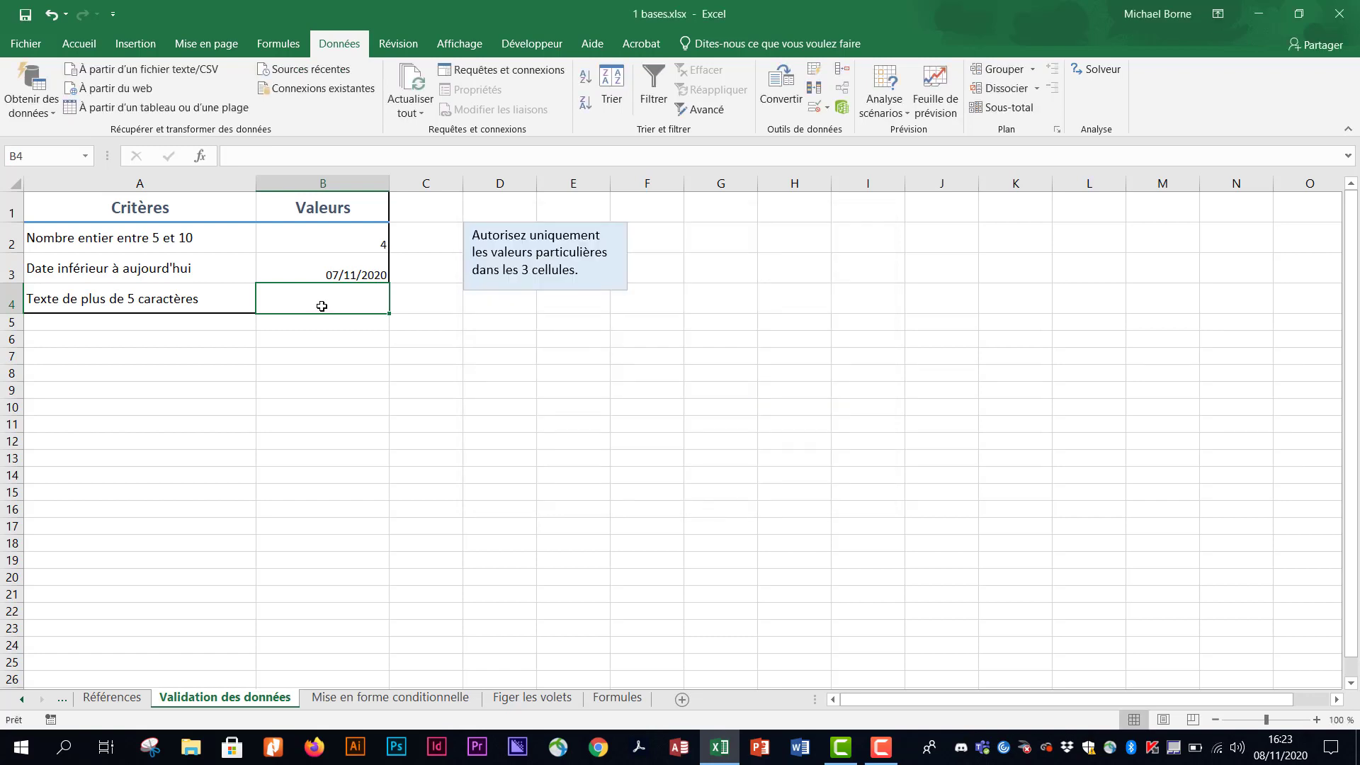
# - Enter the text azerty in cell B4
pyautogui.write('azerty')
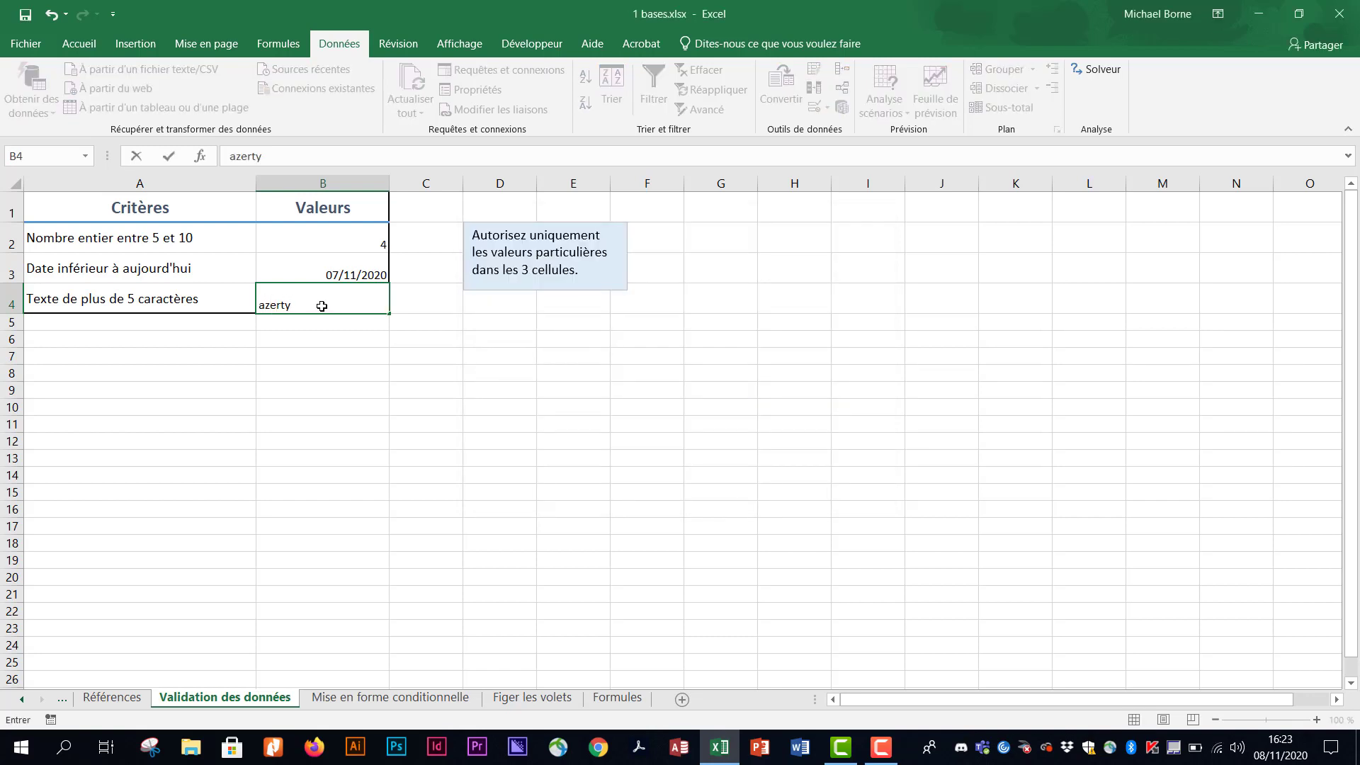
pyautogui.press('Return')
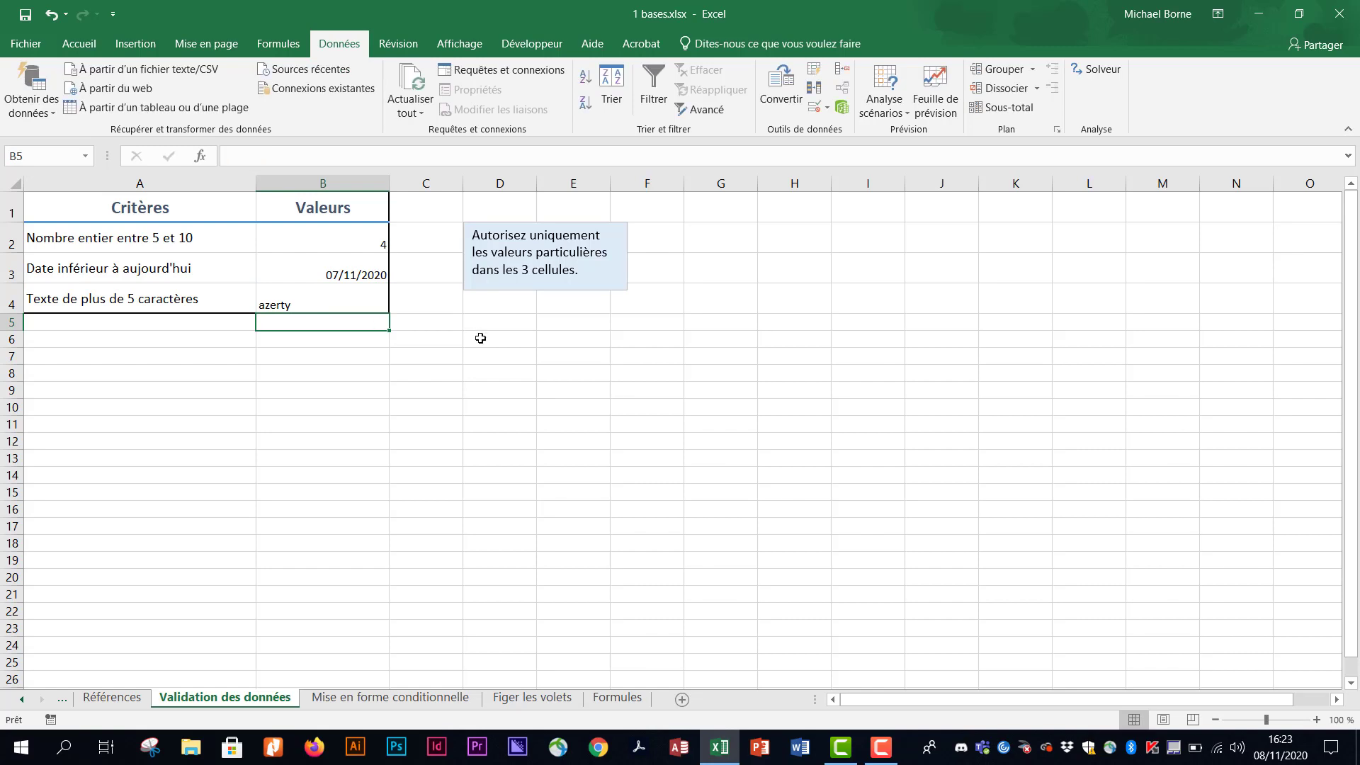
# - Try to replace the text in cell B4 with azer and cancel the entry
pyautogui.click(366, 305)
pyautogui.write('azer')
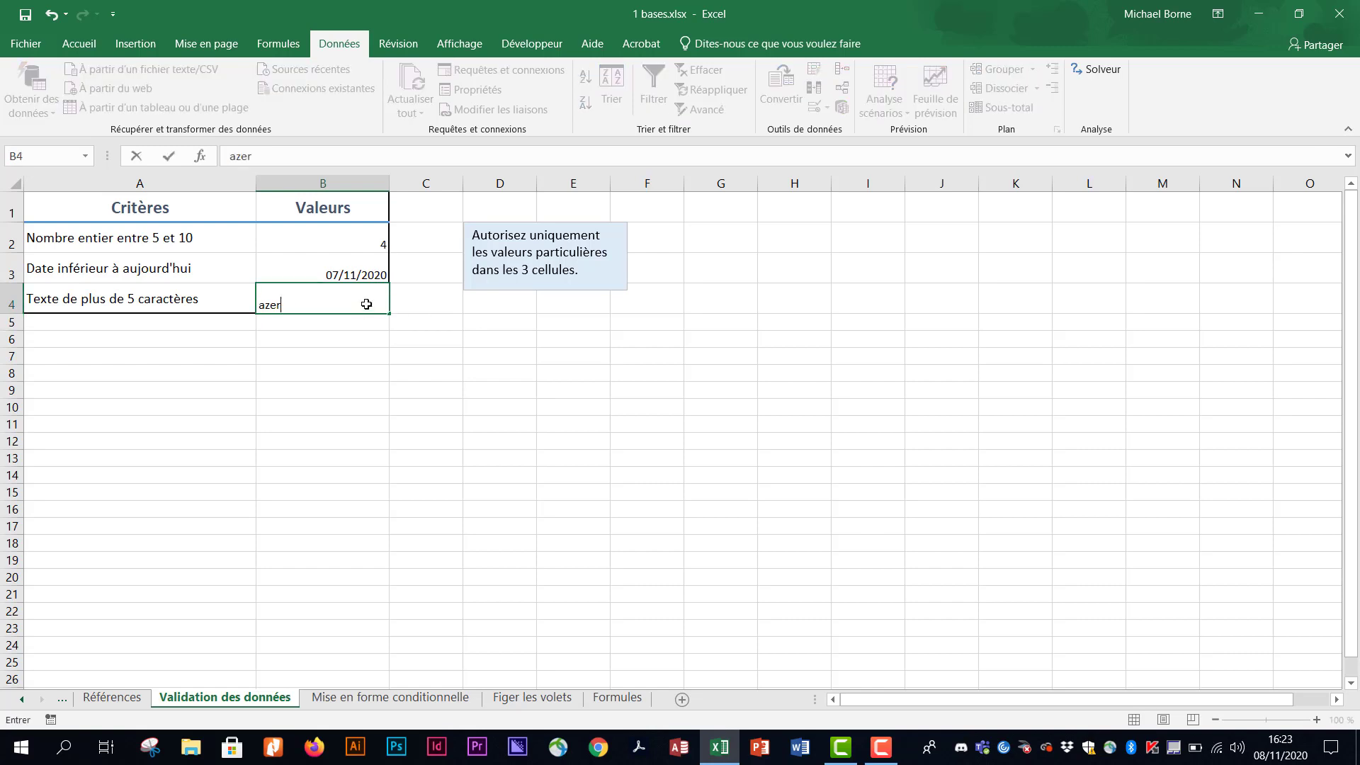
pyautogui.press('Return')
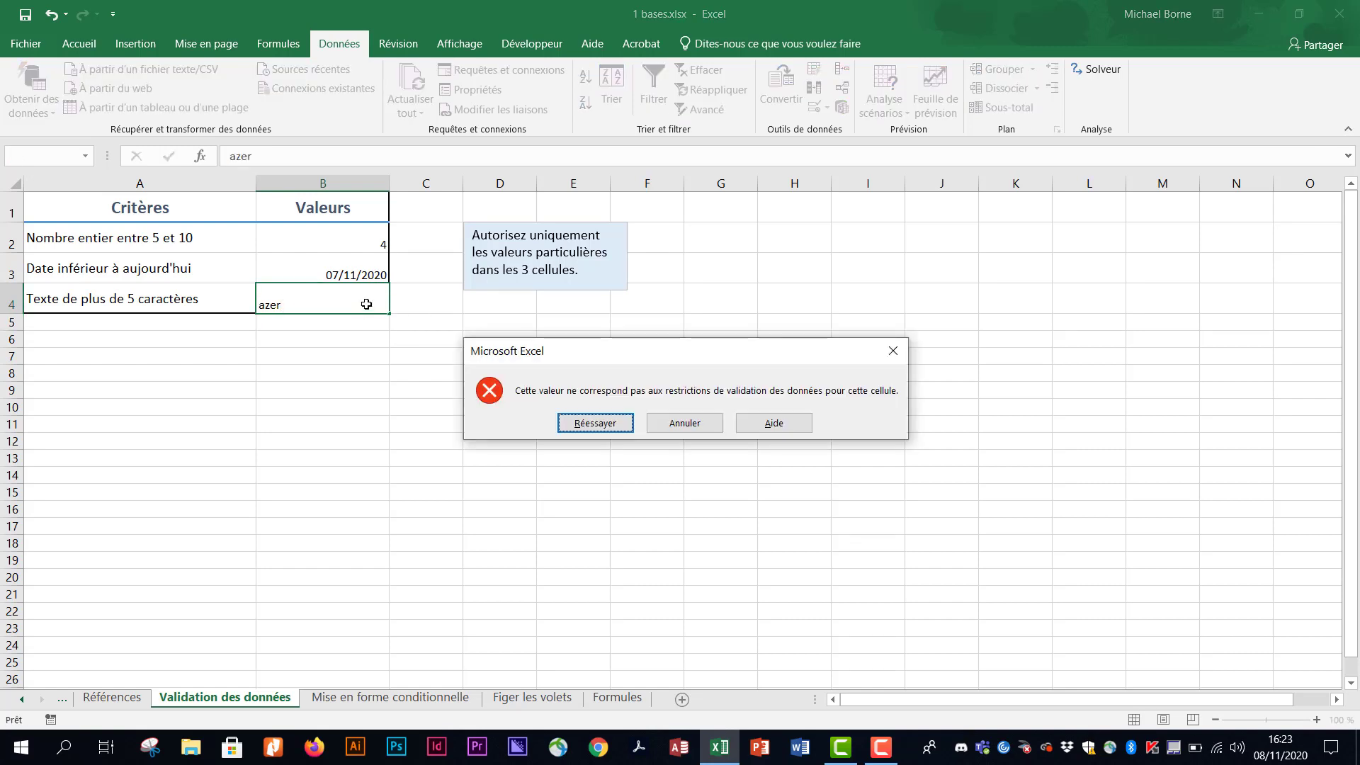
pyautogui.click(685, 423)
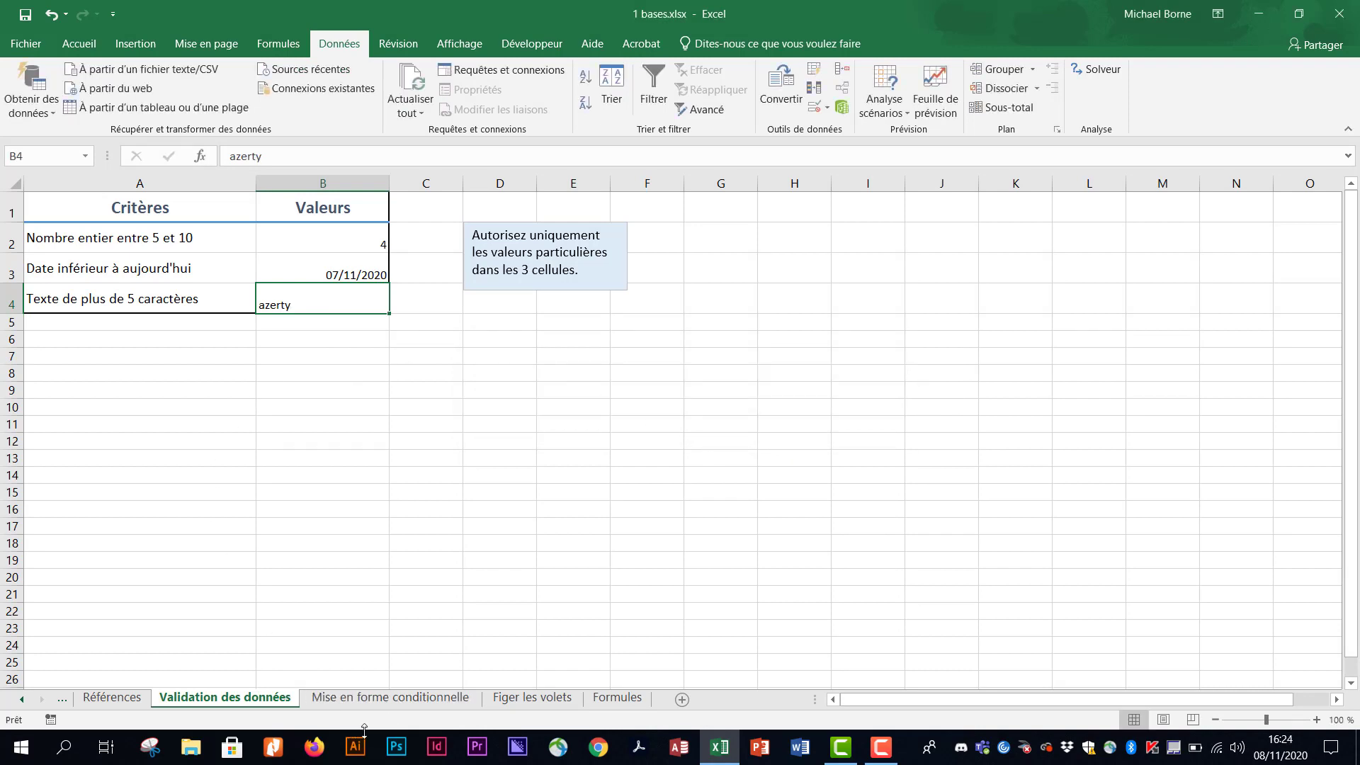
# - On the "Mise en forme conditionnelle" sheet, apply the "3 Indicateurs (sans bordure)" icon set to the Liste 1 values in A2:A10
pyautogui.click(403, 697)
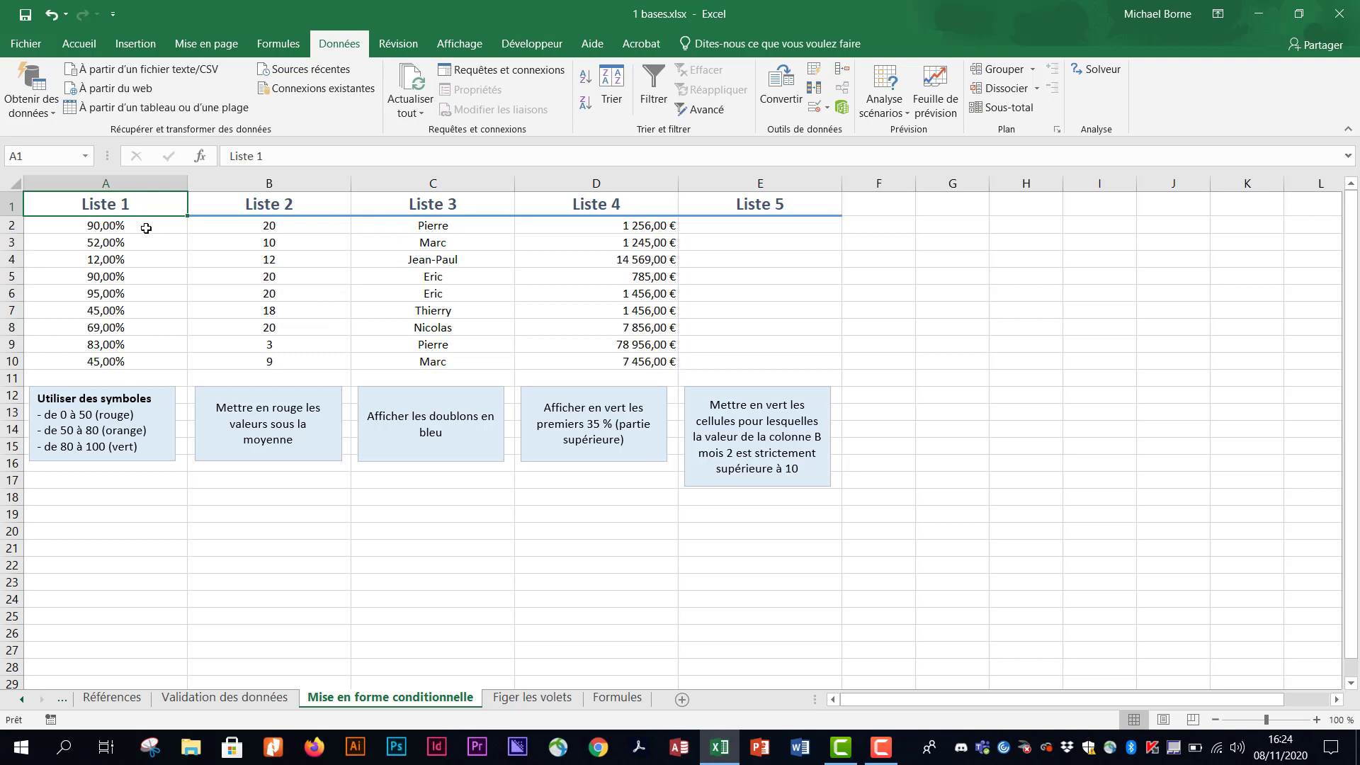
pyautogui.moveTo(148, 230); pyautogui.dragTo(145, 353)
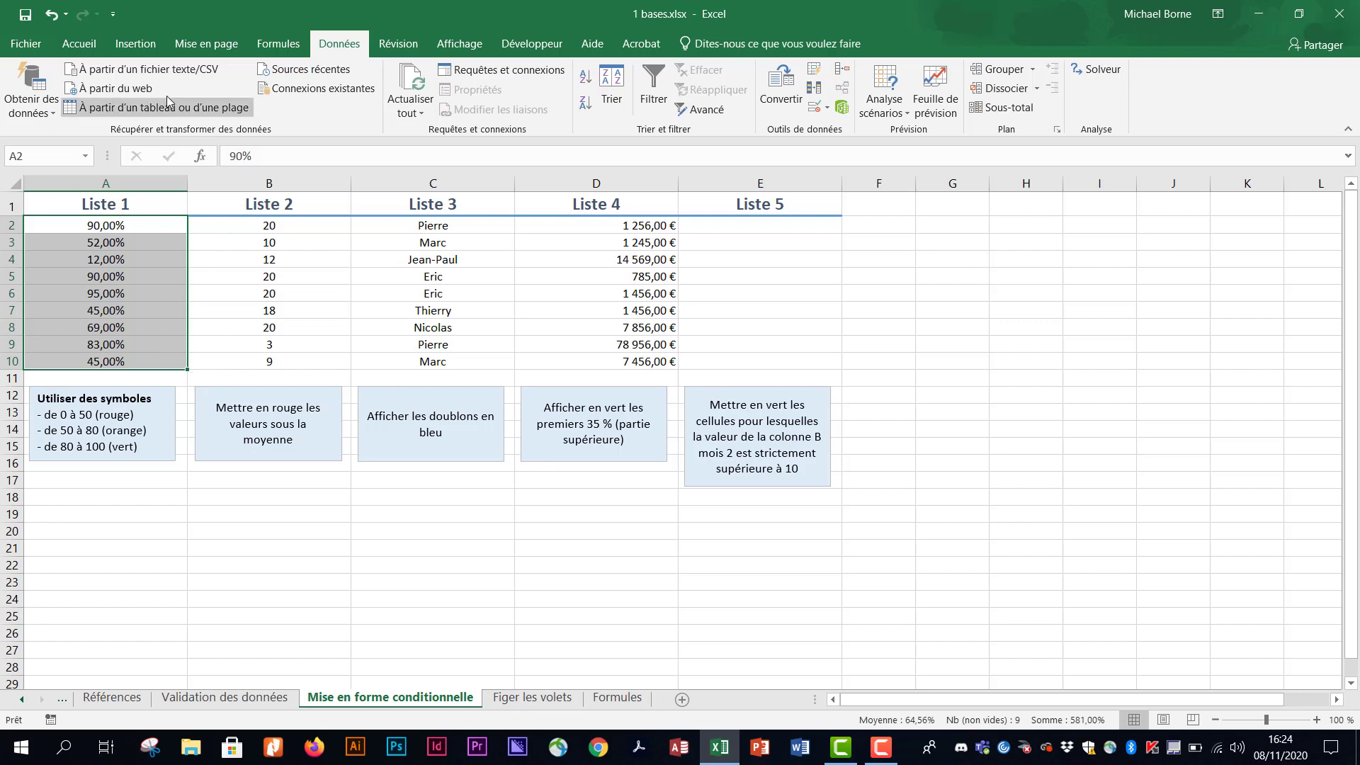
pyautogui.click(79, 43)
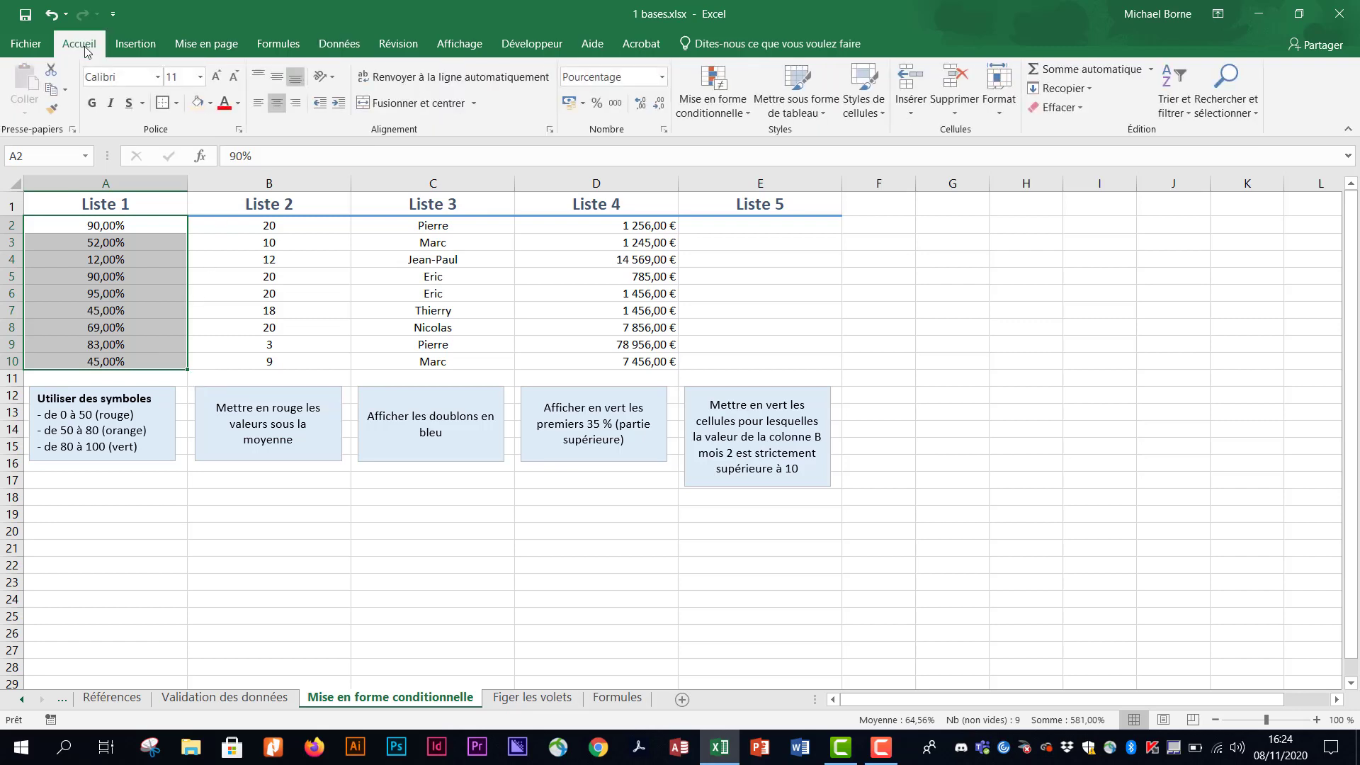
pyautogui.click(748, 115)
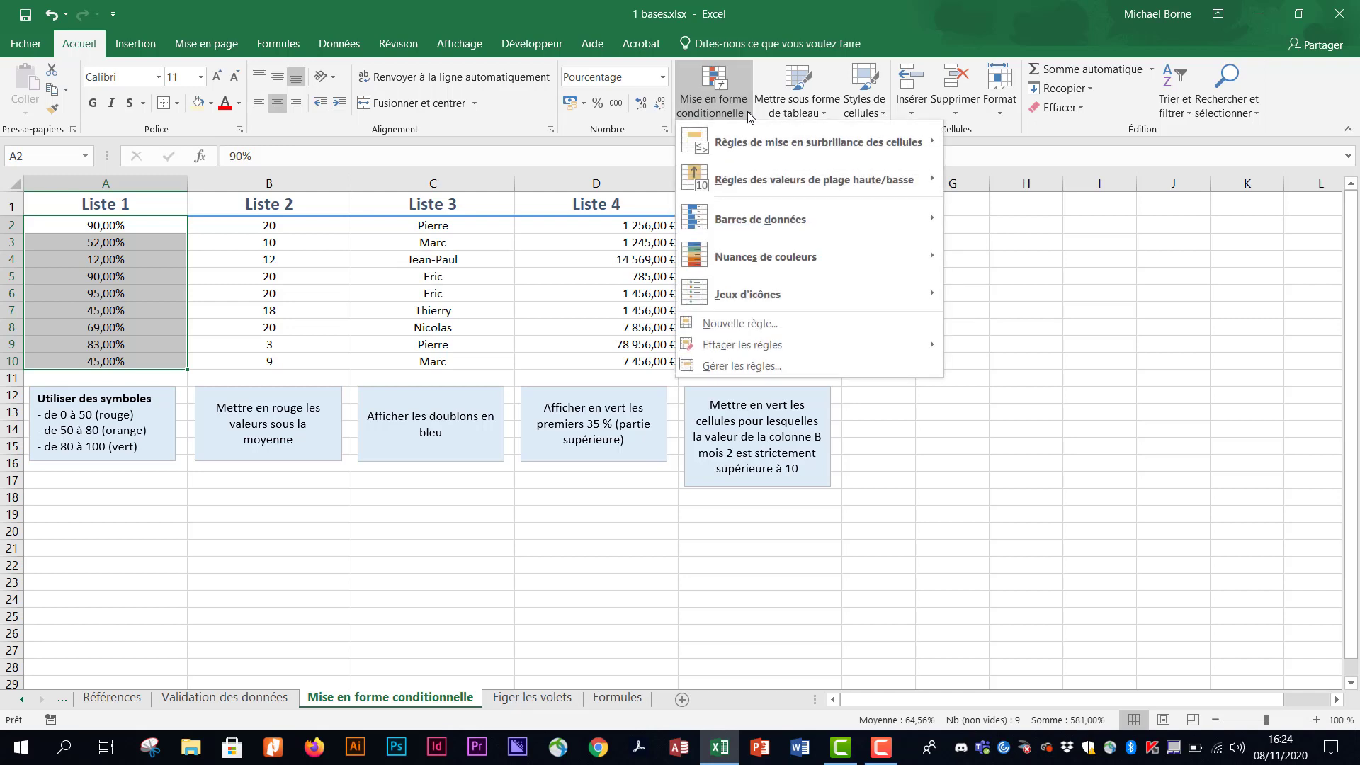
pyautogui.moveTo(776, 147)
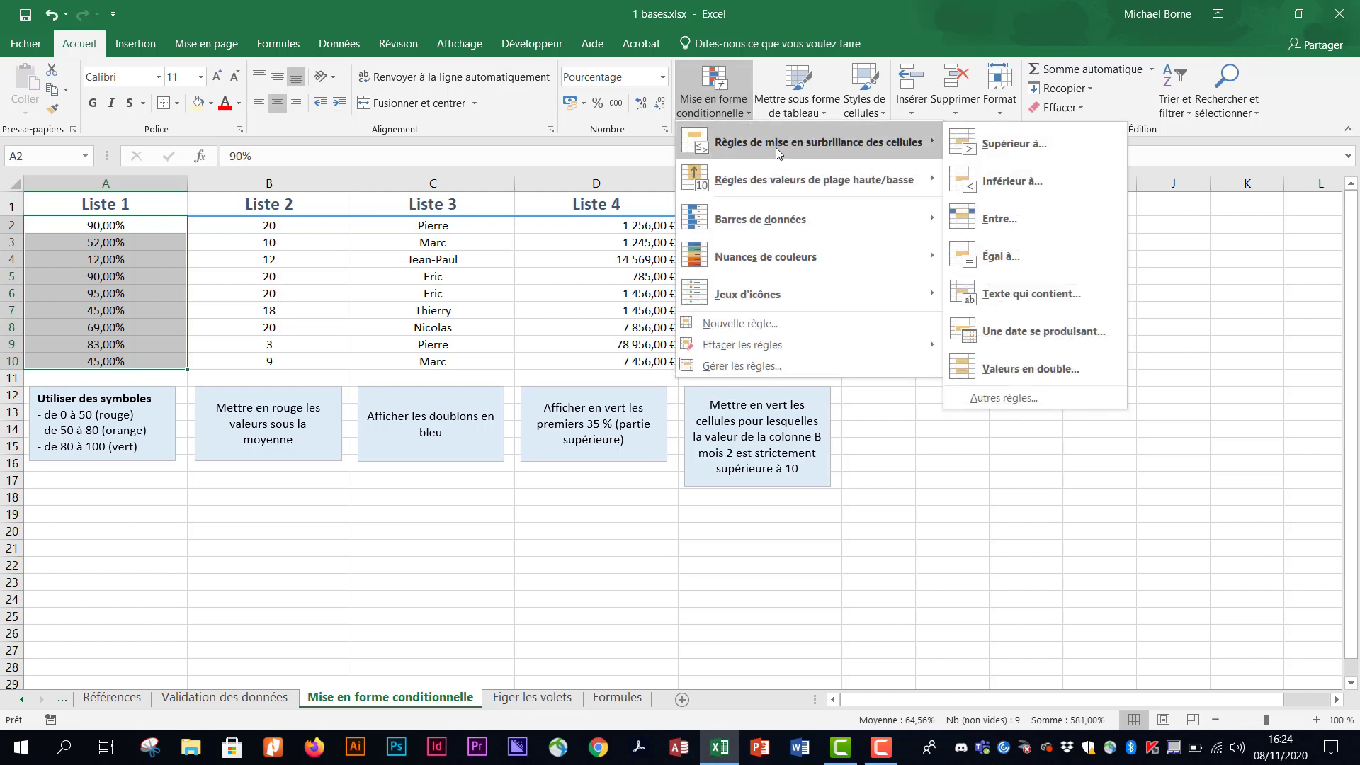
pyautogui.moveTo(833, 171)
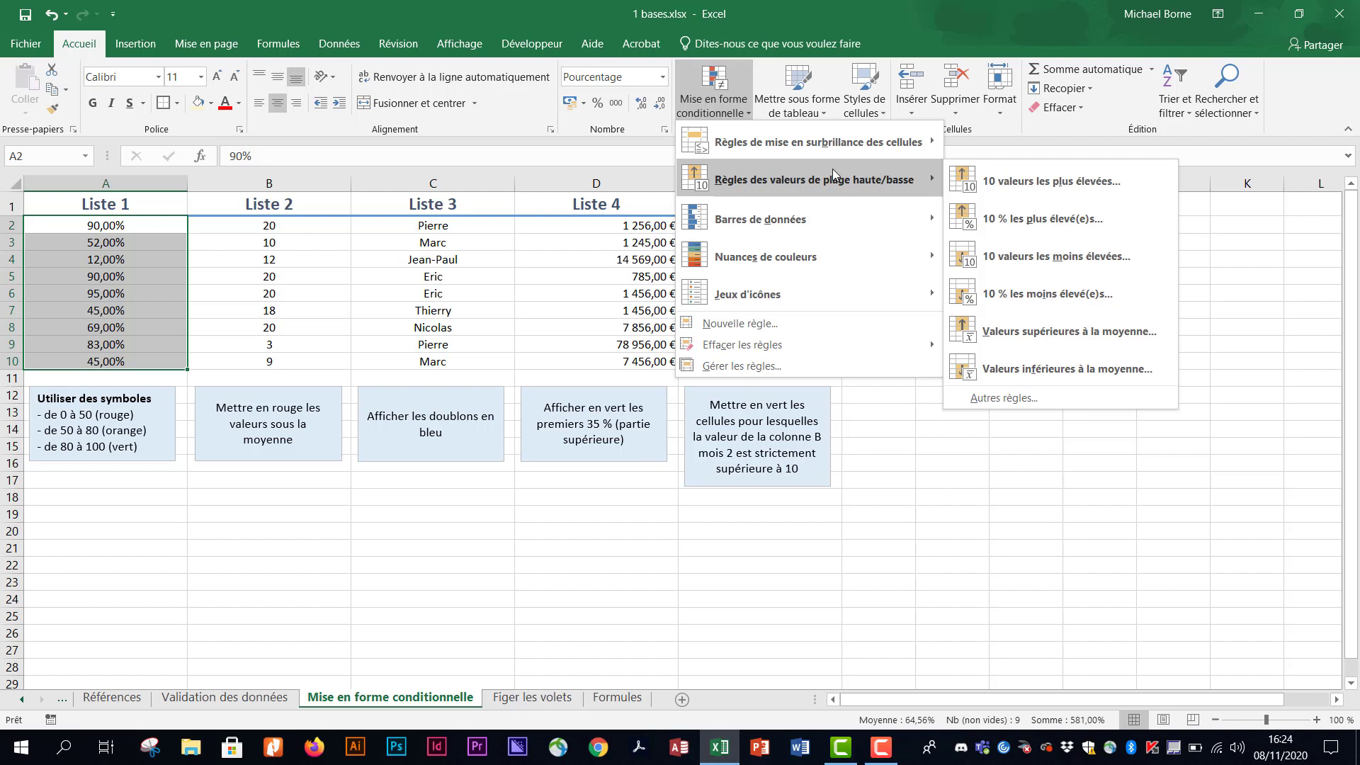
pyautogui.moveTo(834, 256)
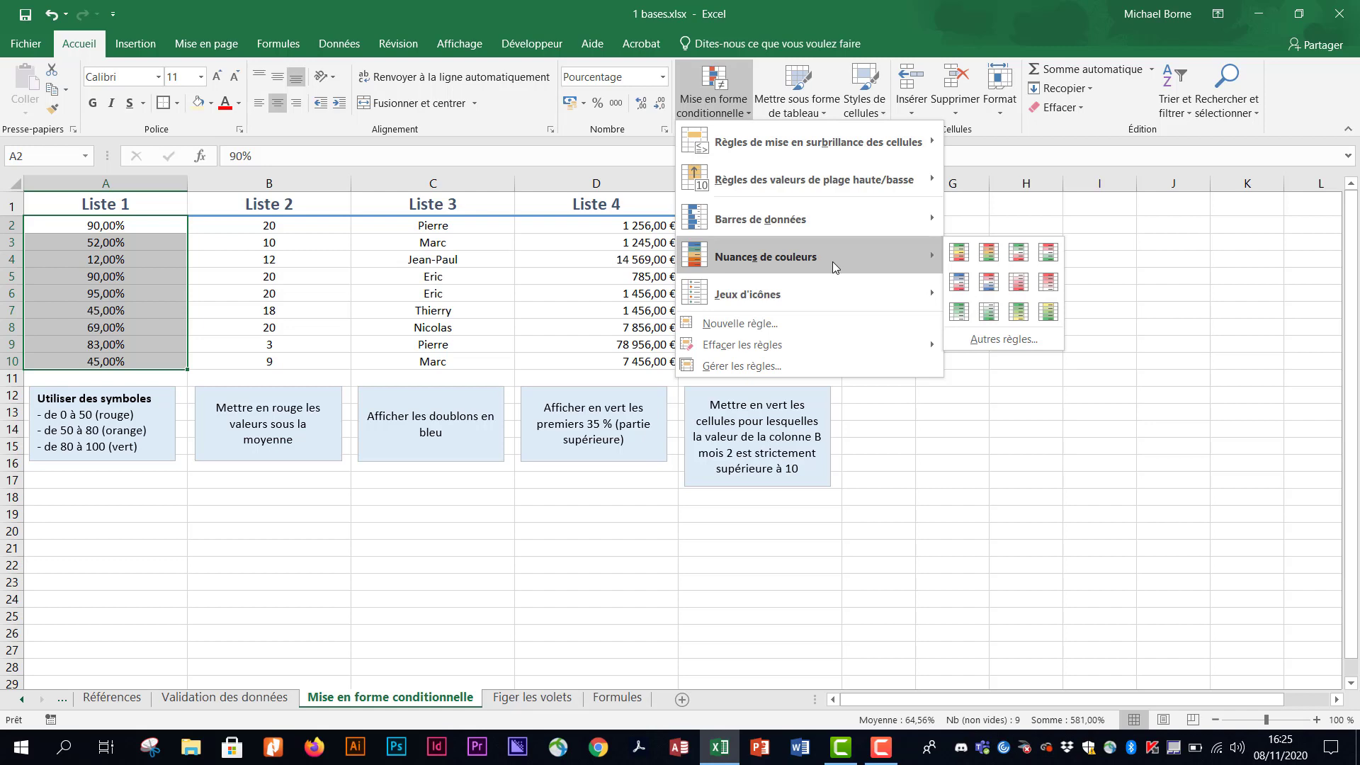
pyautogui.moveTo(836, 296)
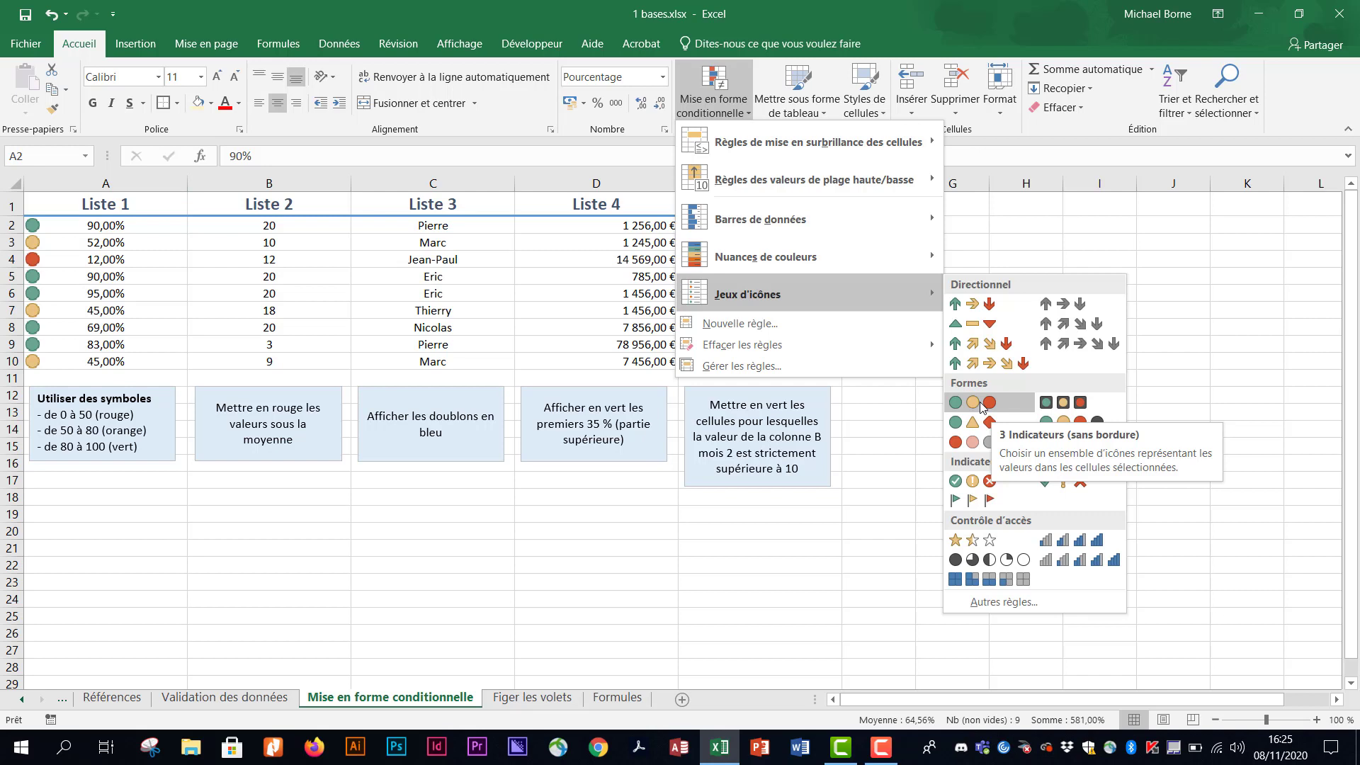
pyautogui.click(982, 404)
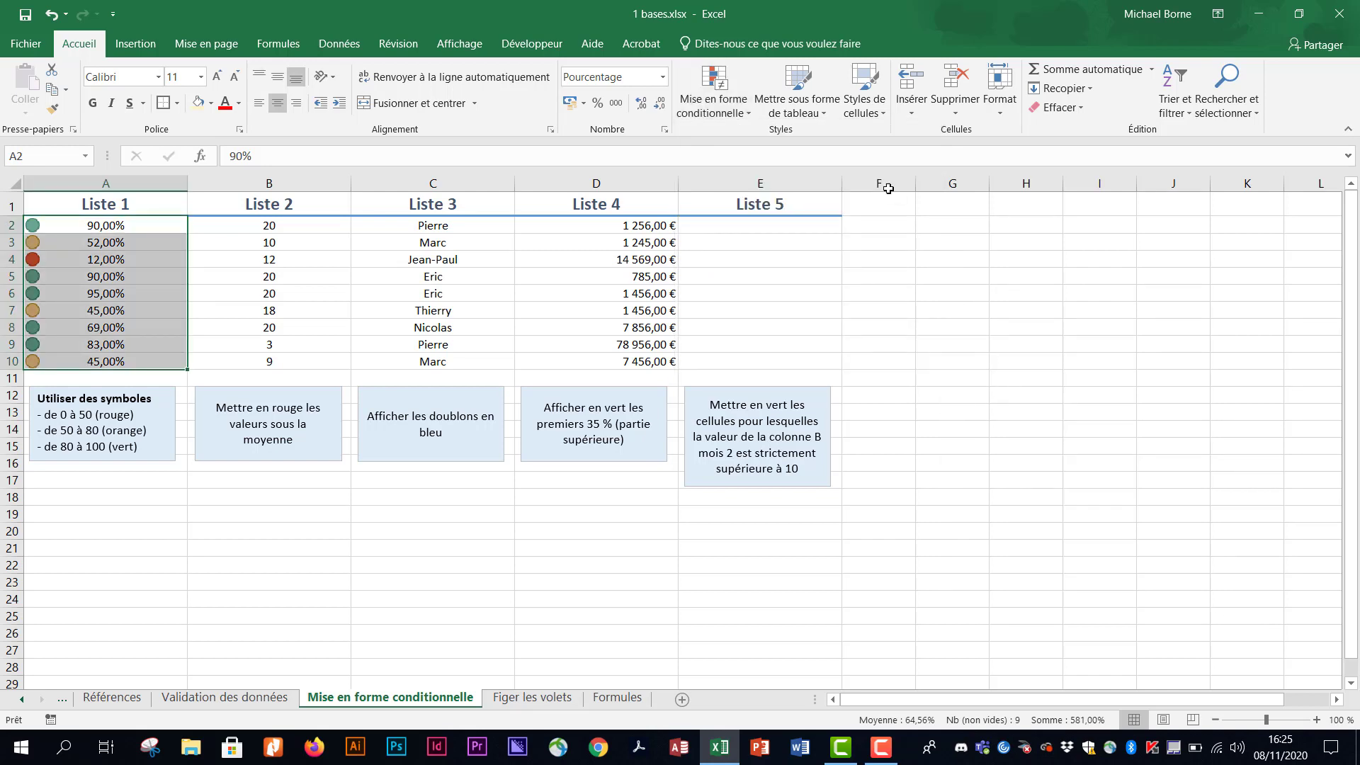
# - Edit the Liste 1 icon set rule so green starts at >= 80 and orange at >= 50 percent, and apply it
pyautogui.click(750, 113)
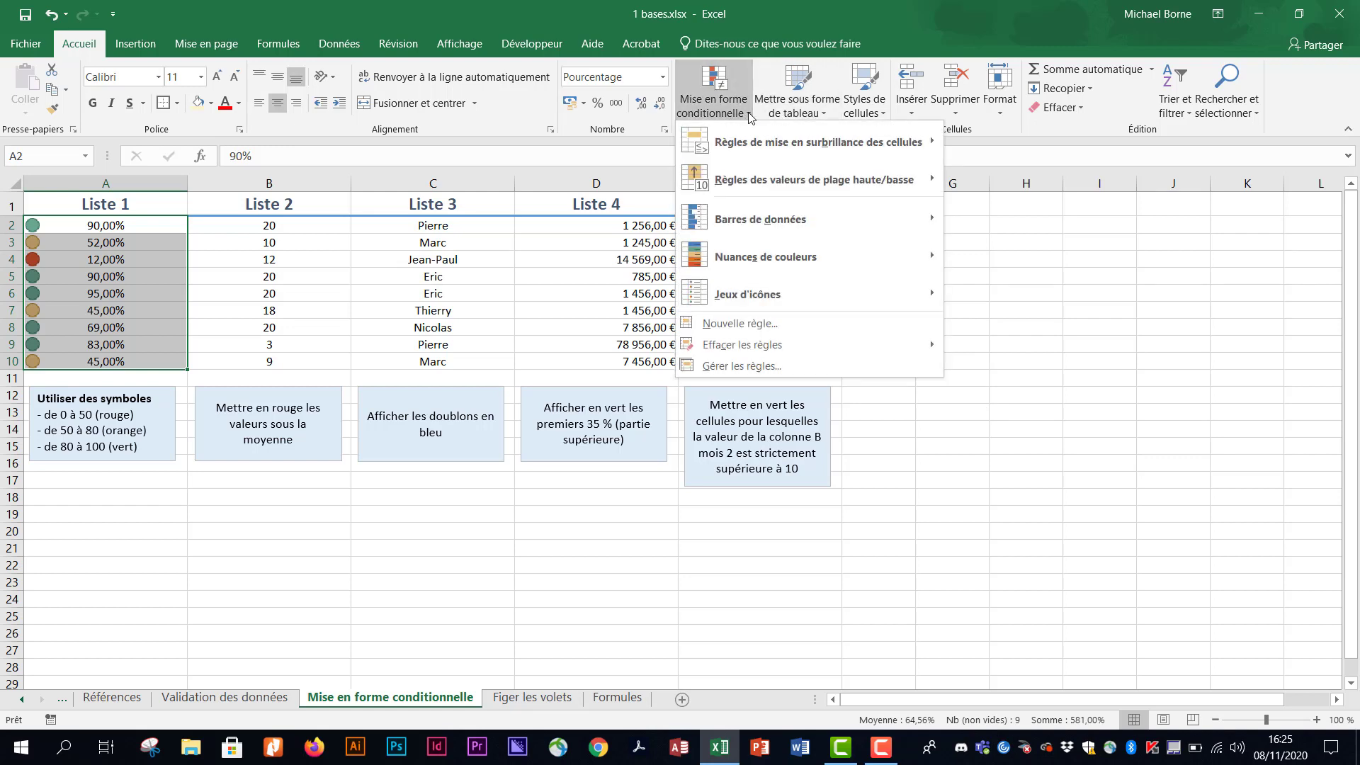
pyautogui.click(777, 367)
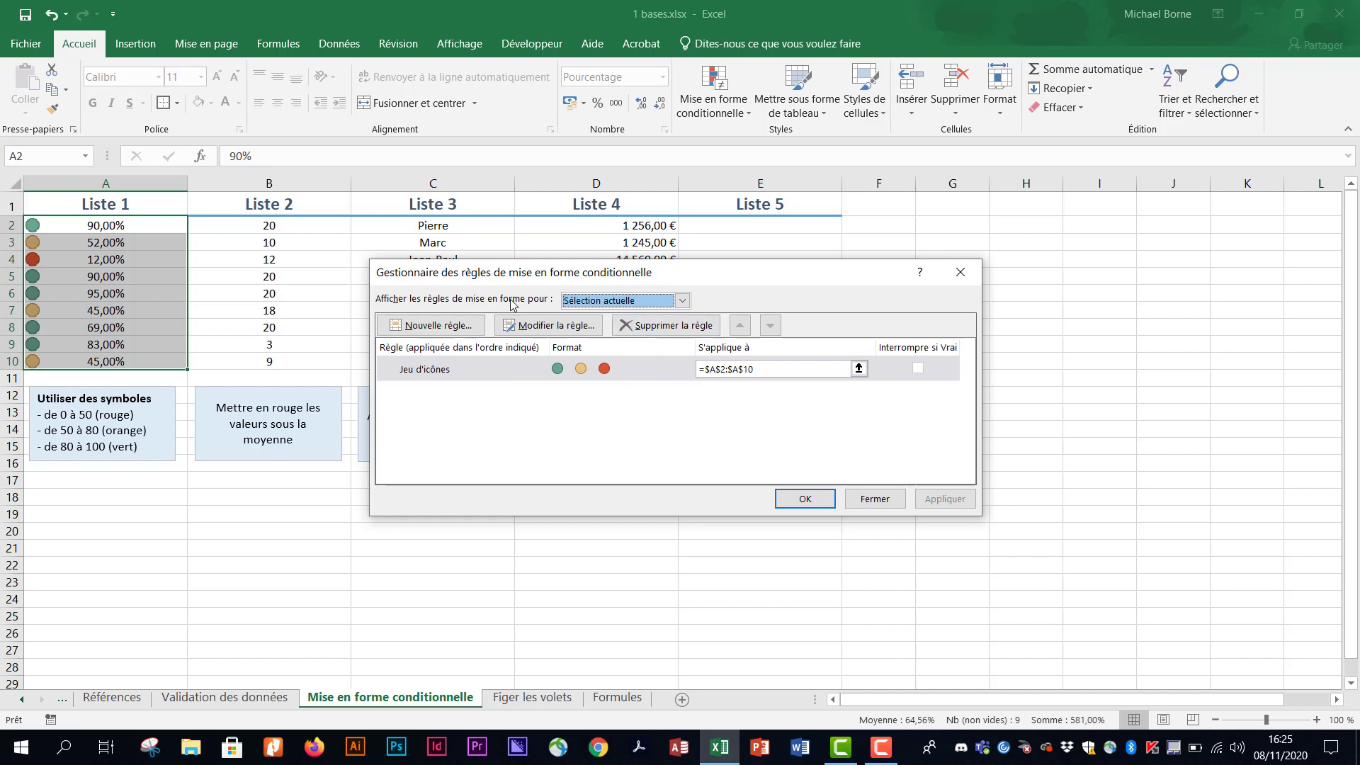
pyautogui.click(548, 325)
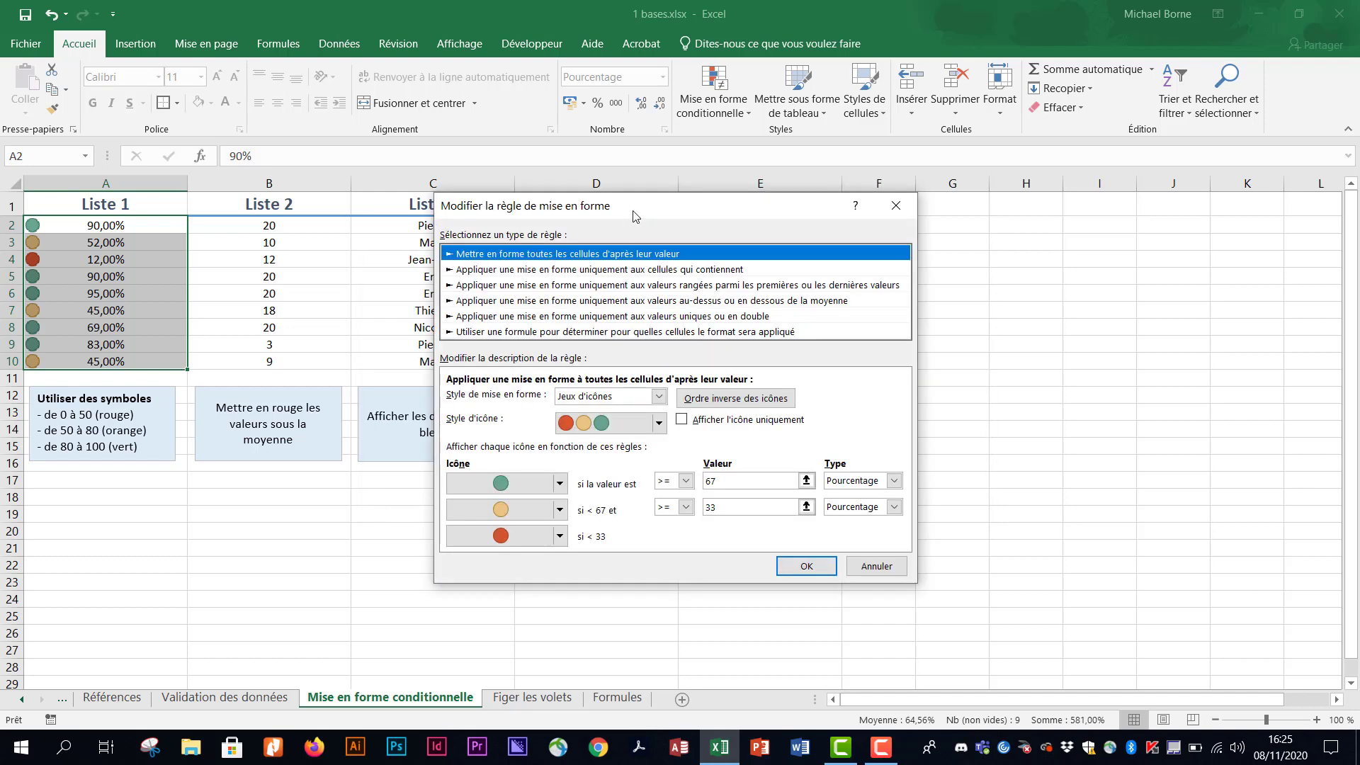
pyautogui.moveTo(636, 210); pyautogui.dragTo(672, 165)
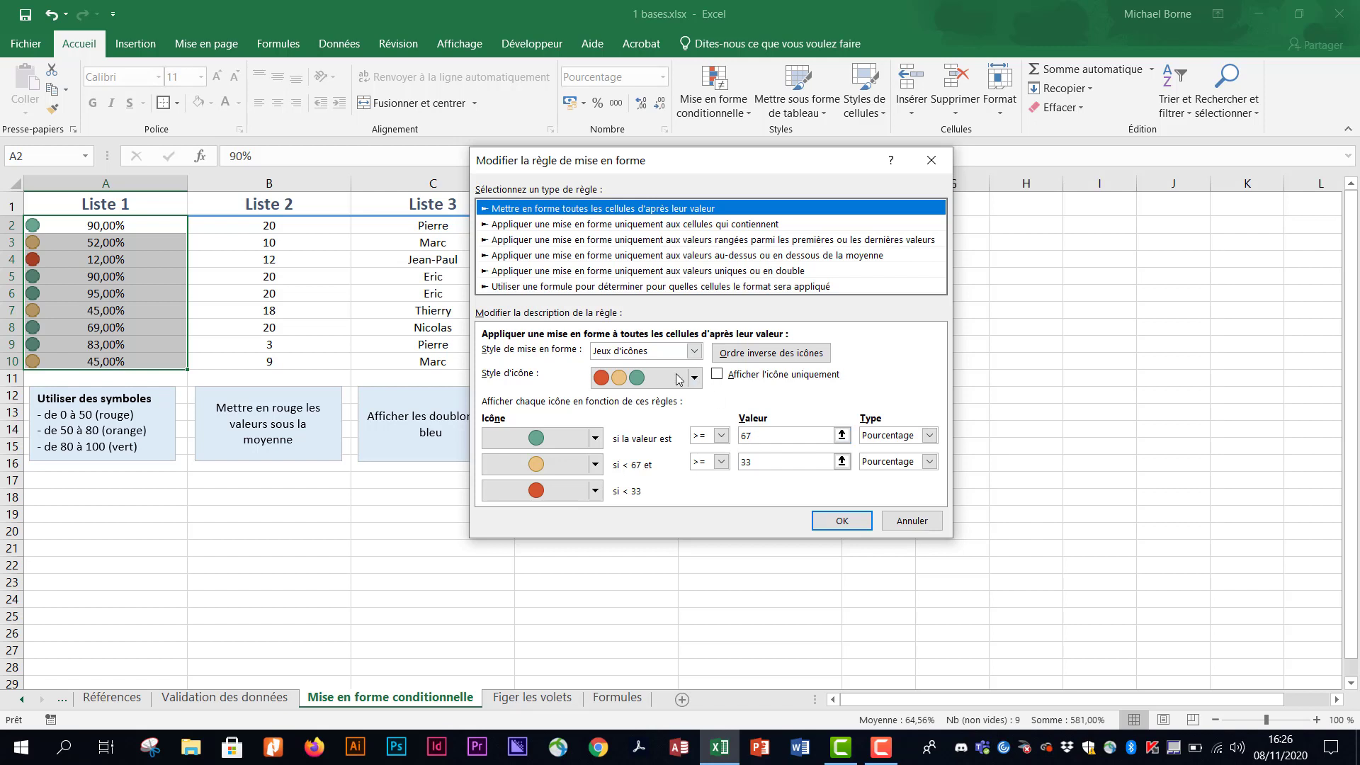
pyautogui.click(745, 461)
pyautogui.write('50')
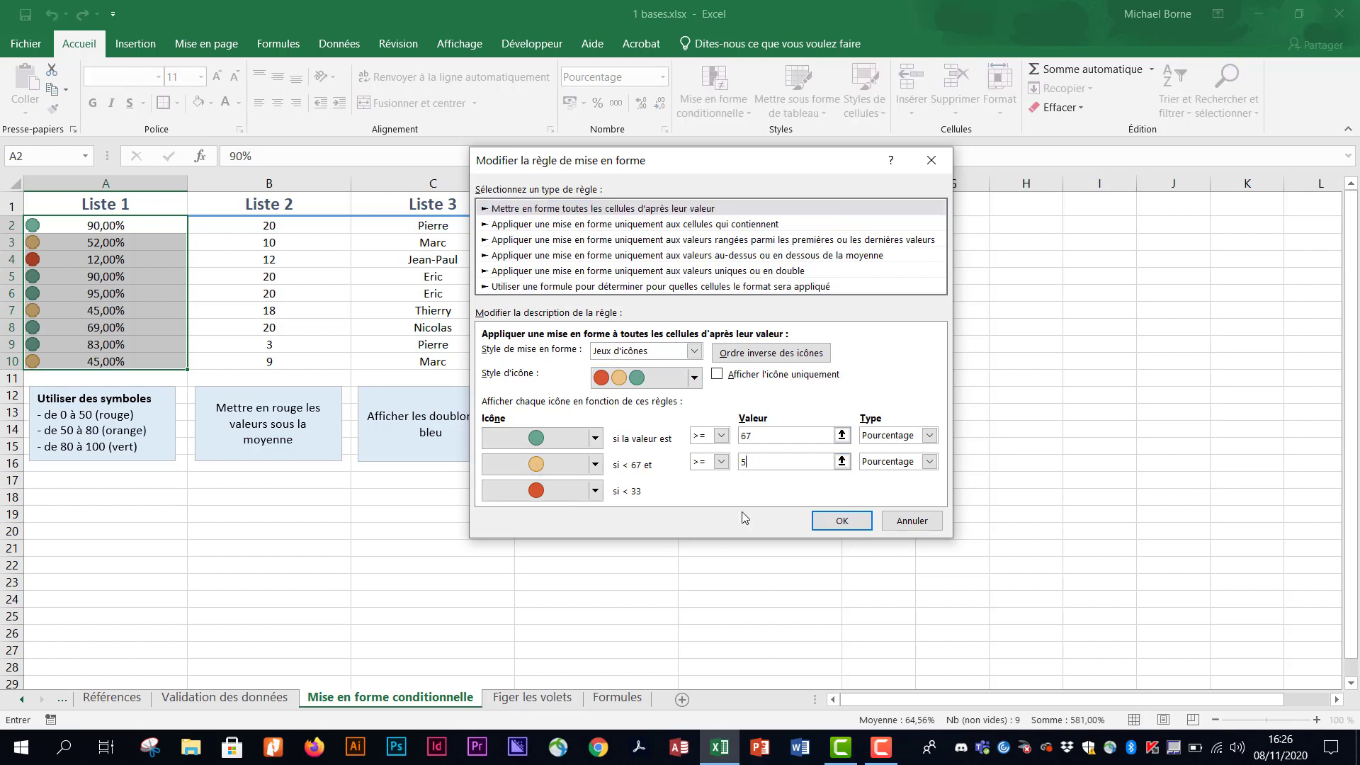
pyautogui.click(762, 439)
pyautogui.doubleClick(743, 435)
pyautogui.write('80')
pyautogui.click(779, 465)
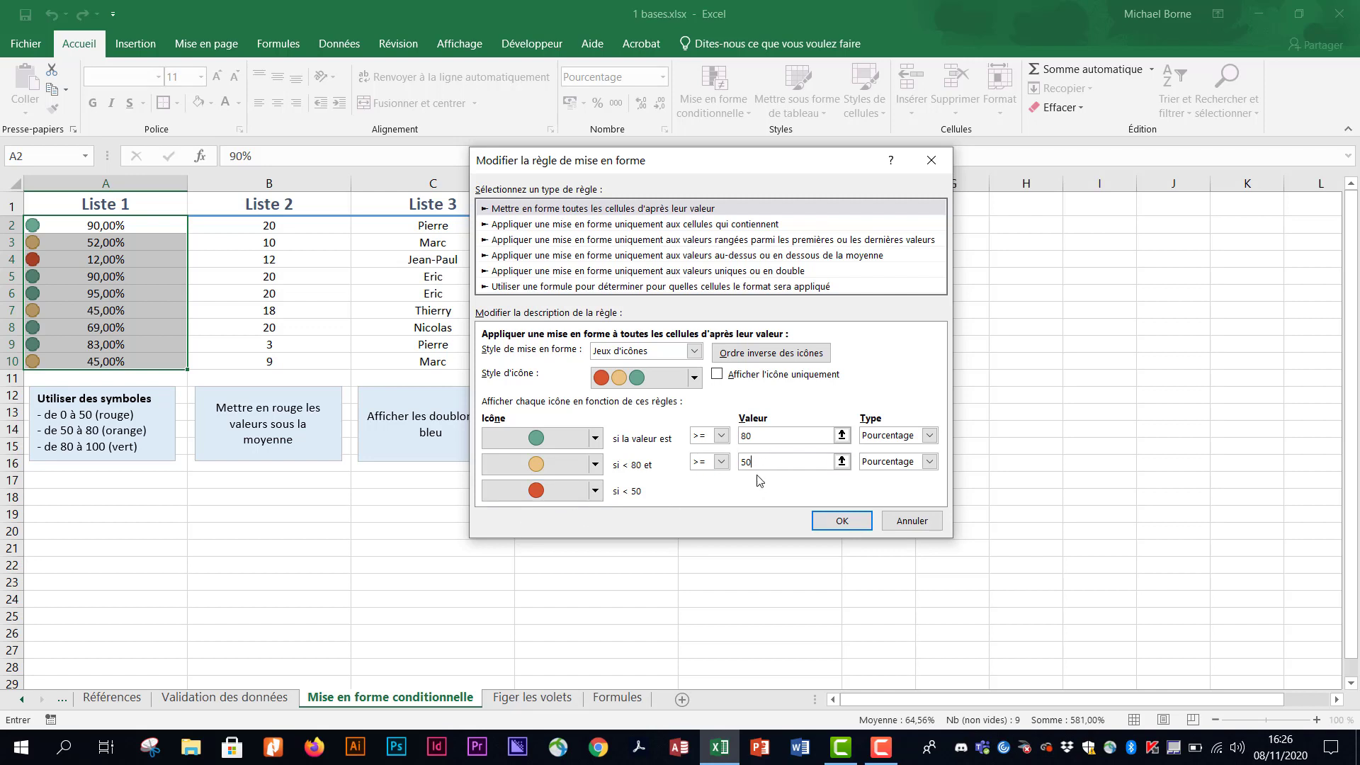
pyautogui.click(840, 522)
pyautogui.click(945, 499)
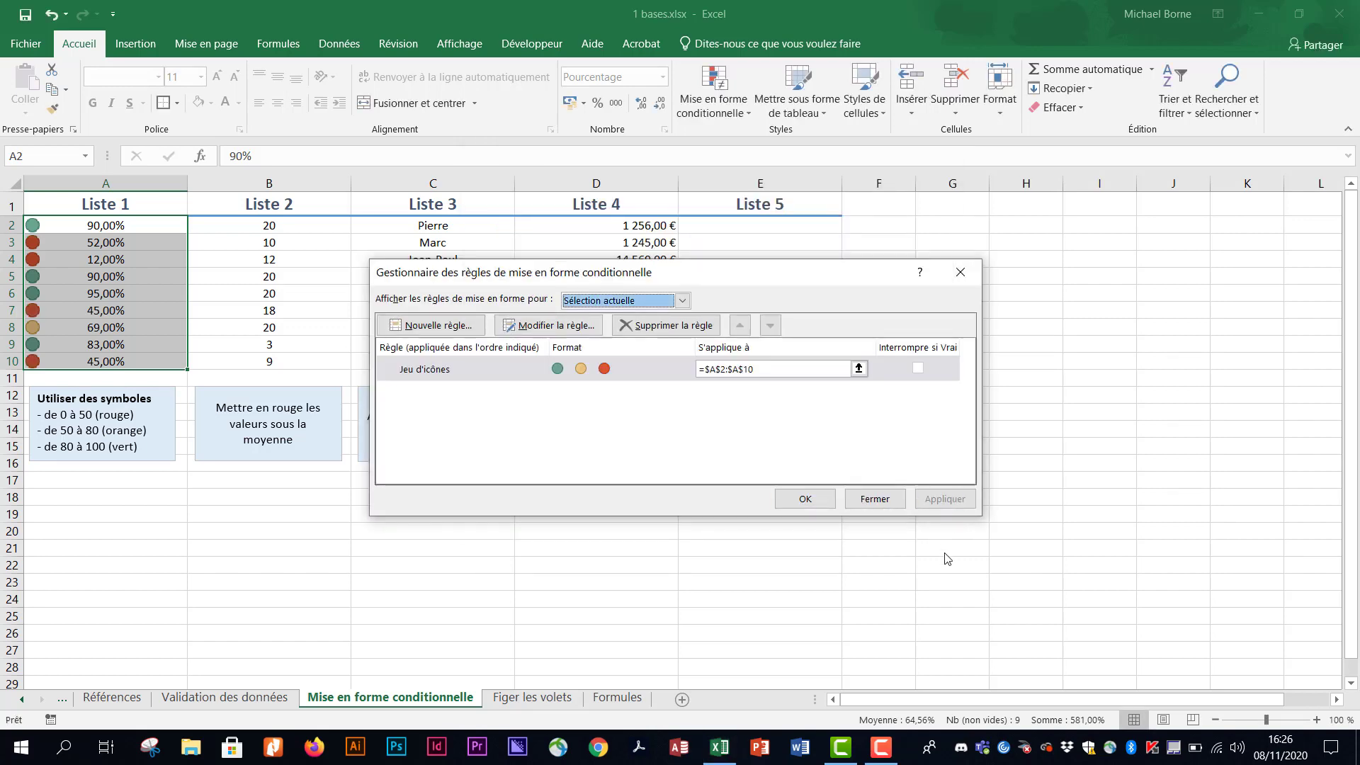
pyautogui.click(807, 500)
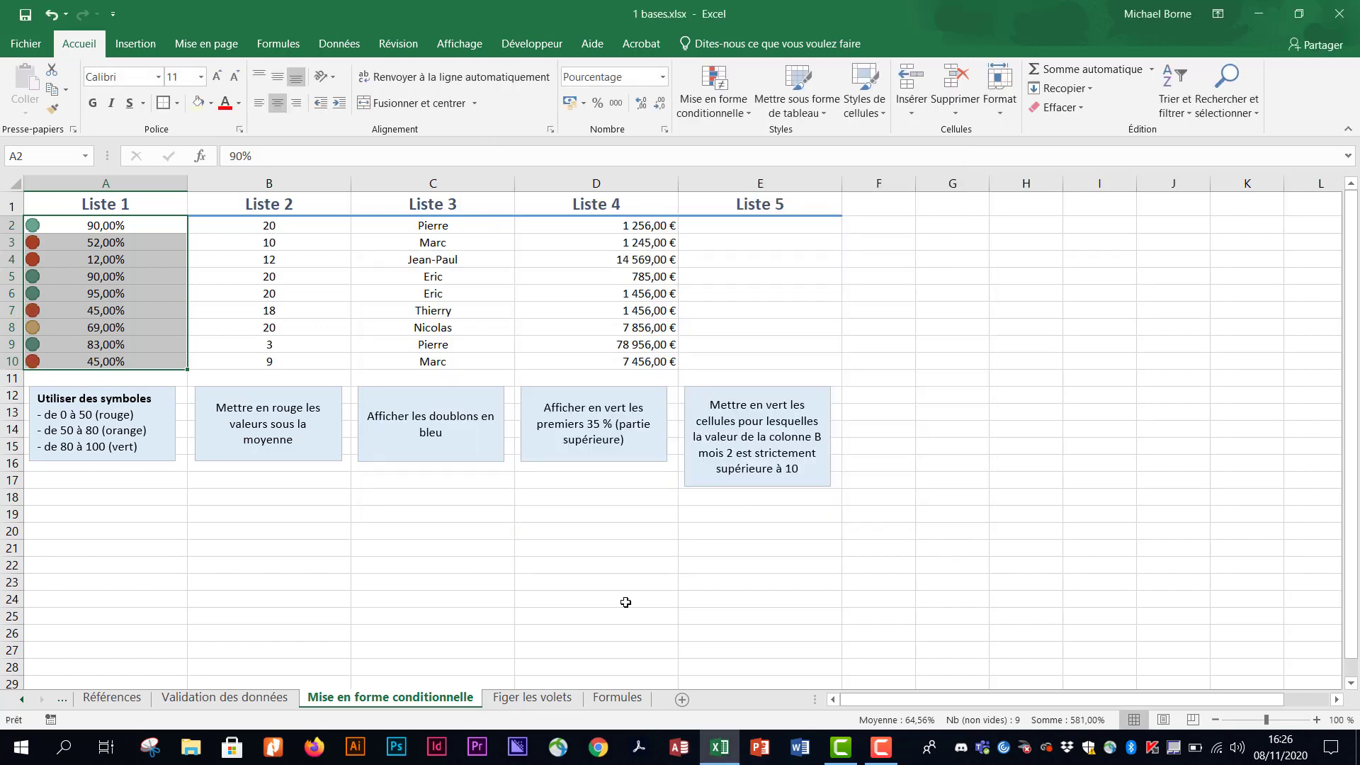
pyautogui.click(627, 599)
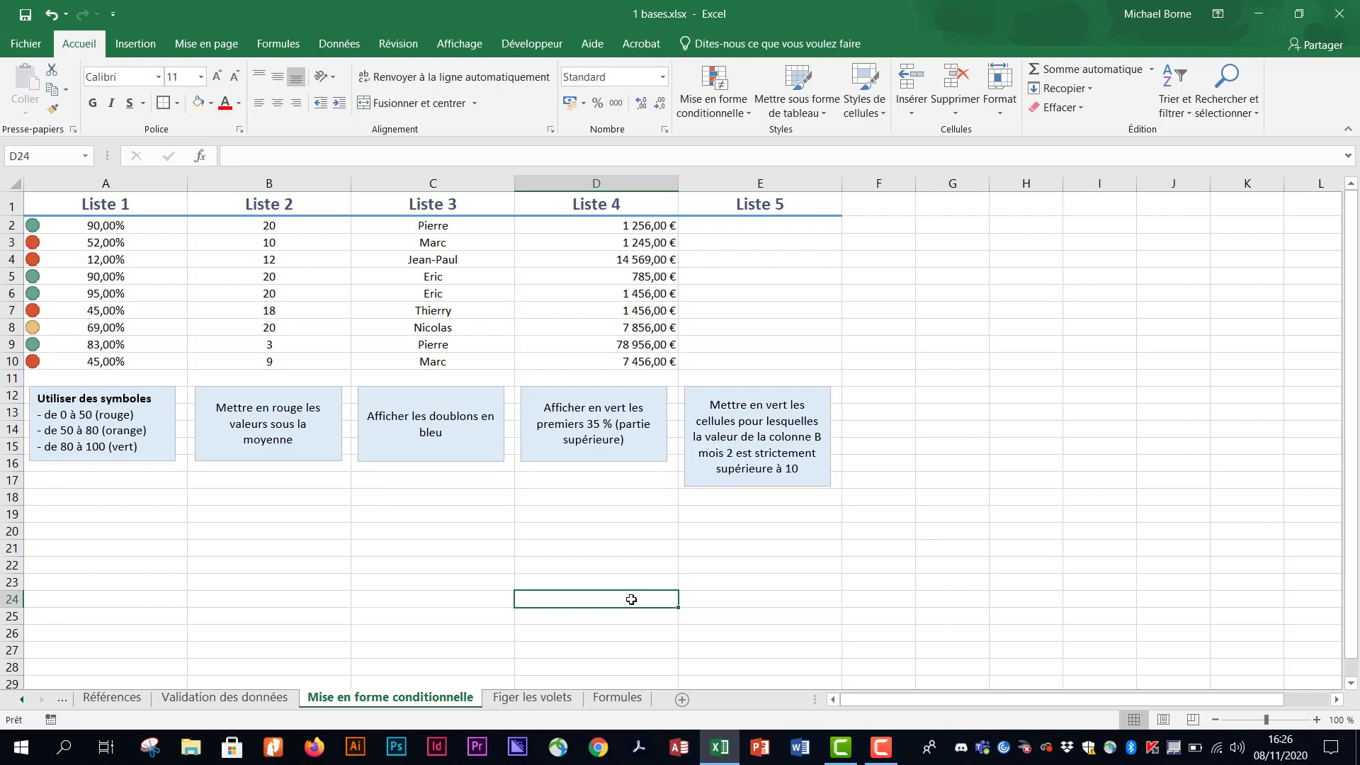
# - Change the Liste 1 value in cell A7 to 95% to test the icon set rule
pyautogui.click(115, 312)
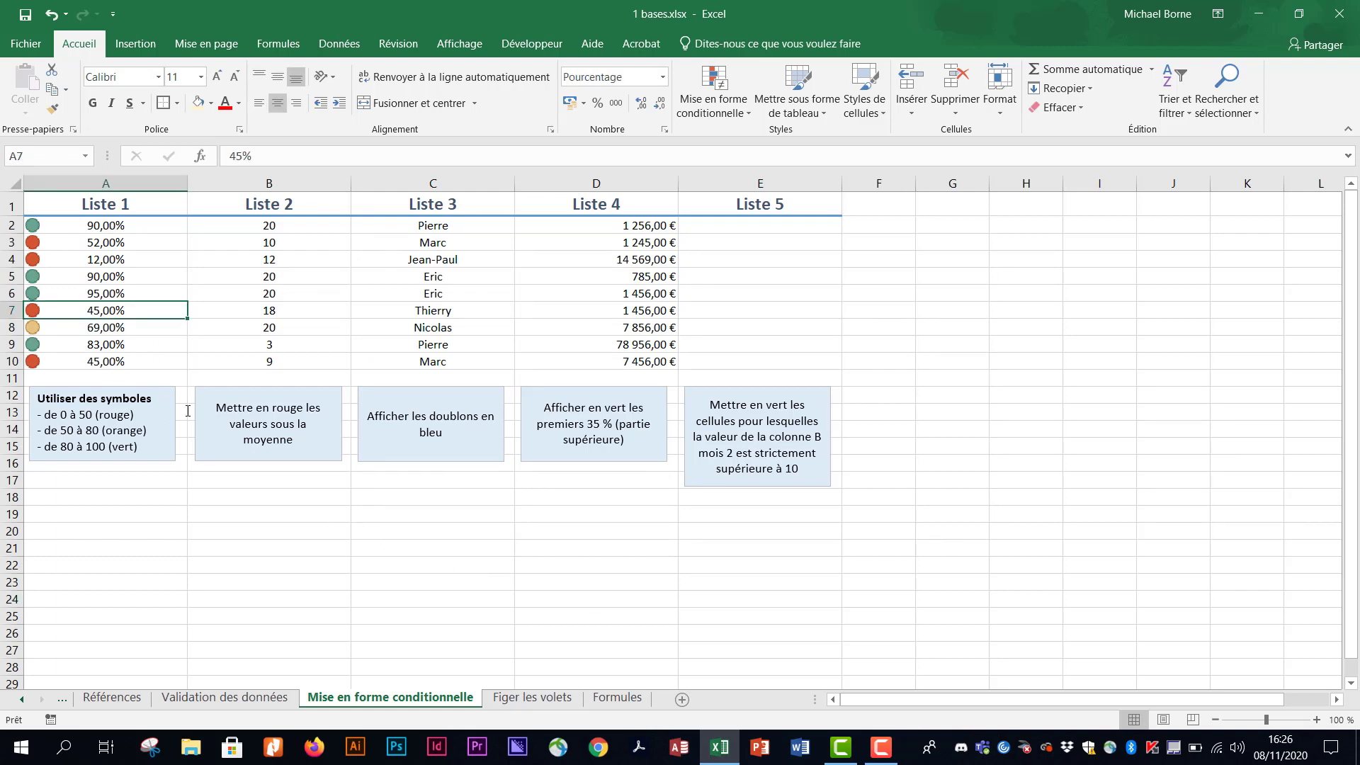
pyautogui.write('95')
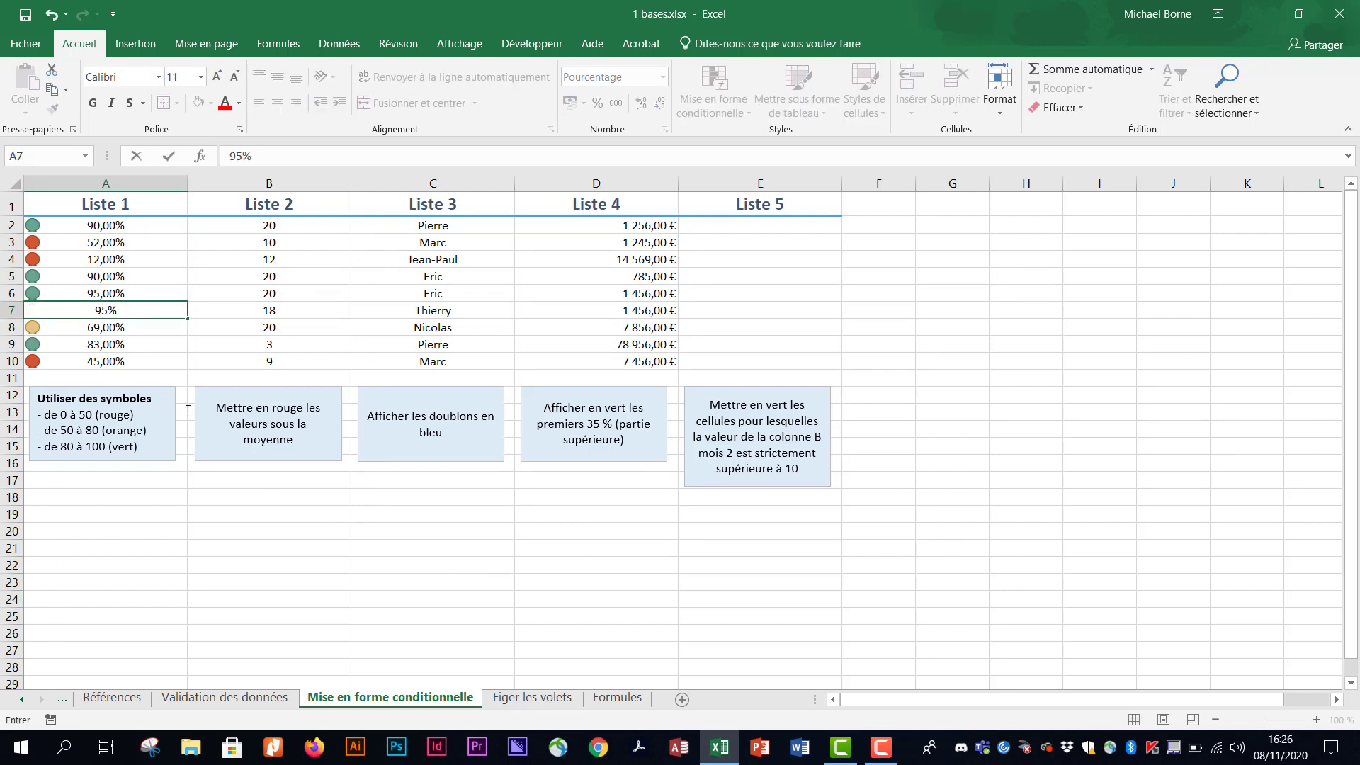
pyautogui.press('Return')
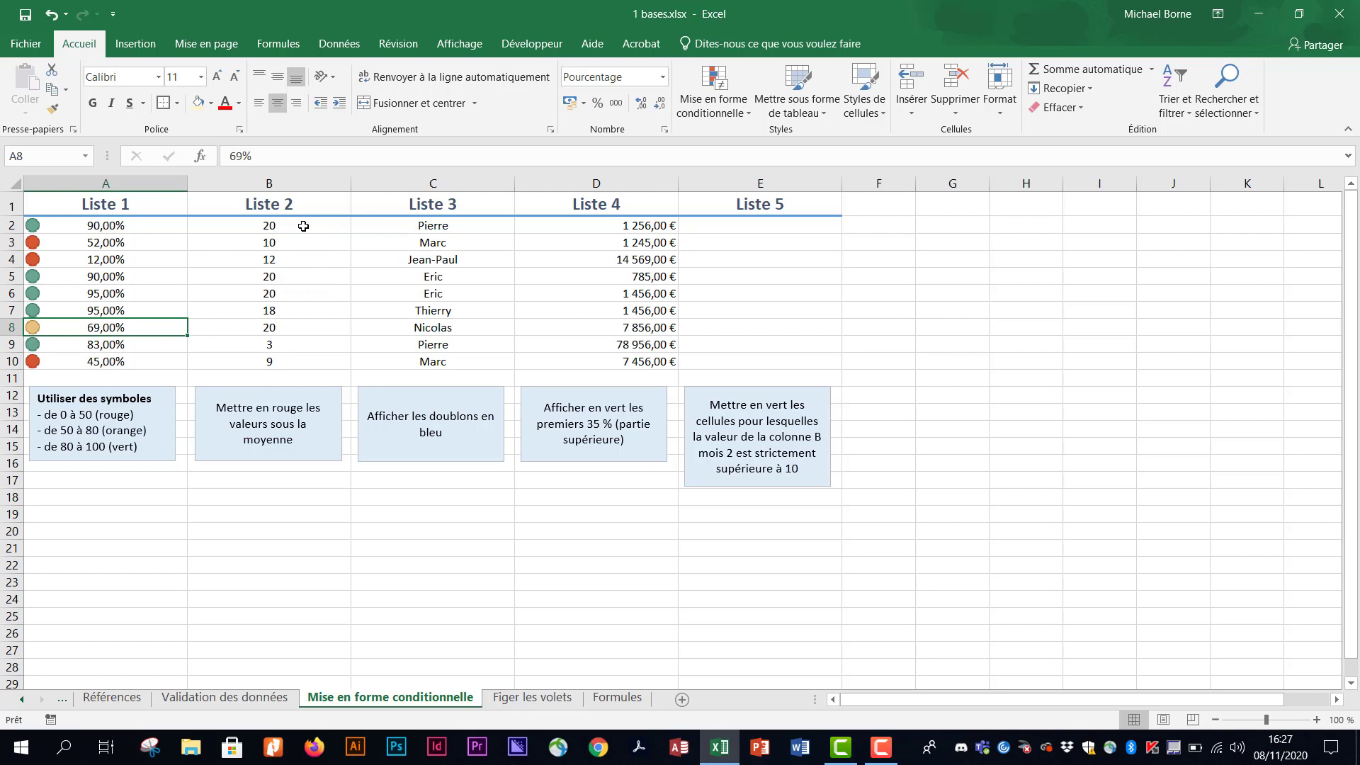
# - Apply a below-average conditional formatting rule to the Liste 2 values in B2:B10, using a custom format with a red fill
pyautogui.moveTo(303, 226); pyautogui.dragTo(298, 356)
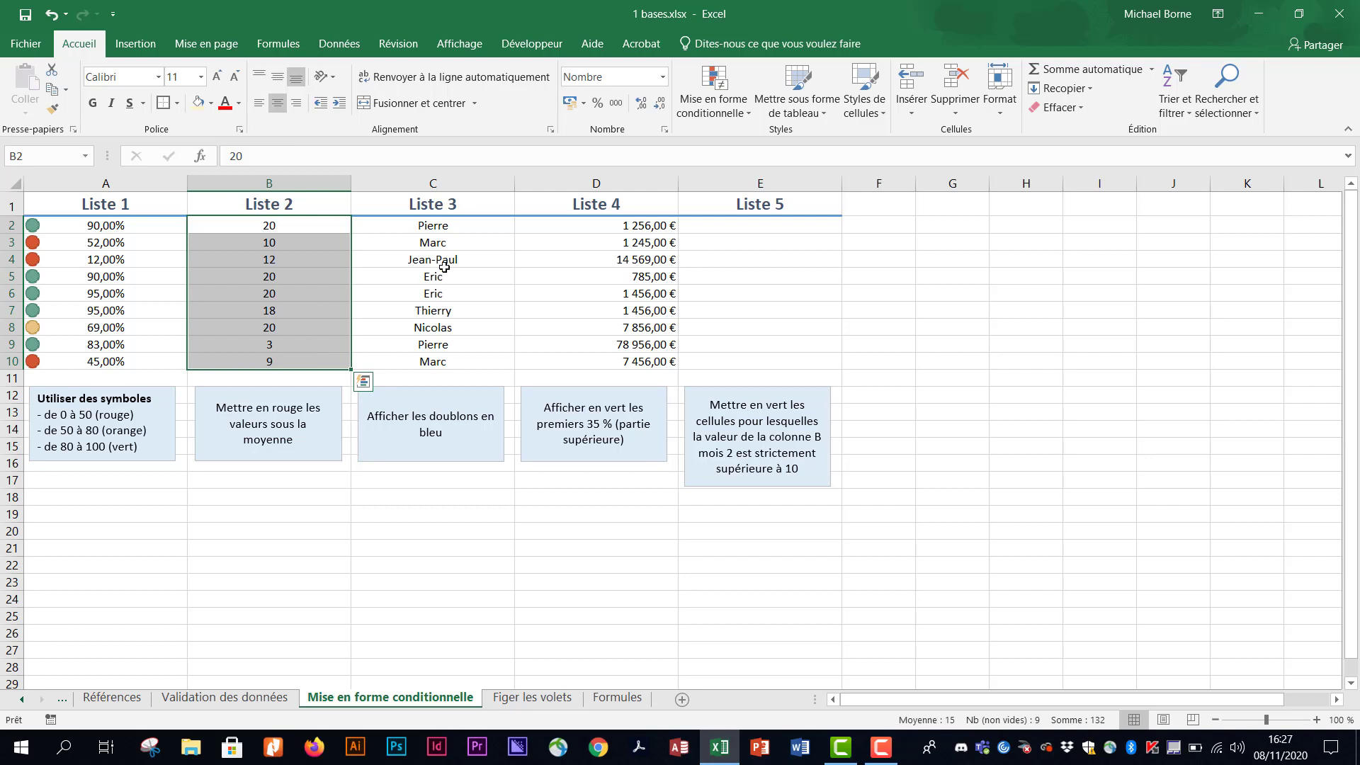
pyautogui.click(742, 112)
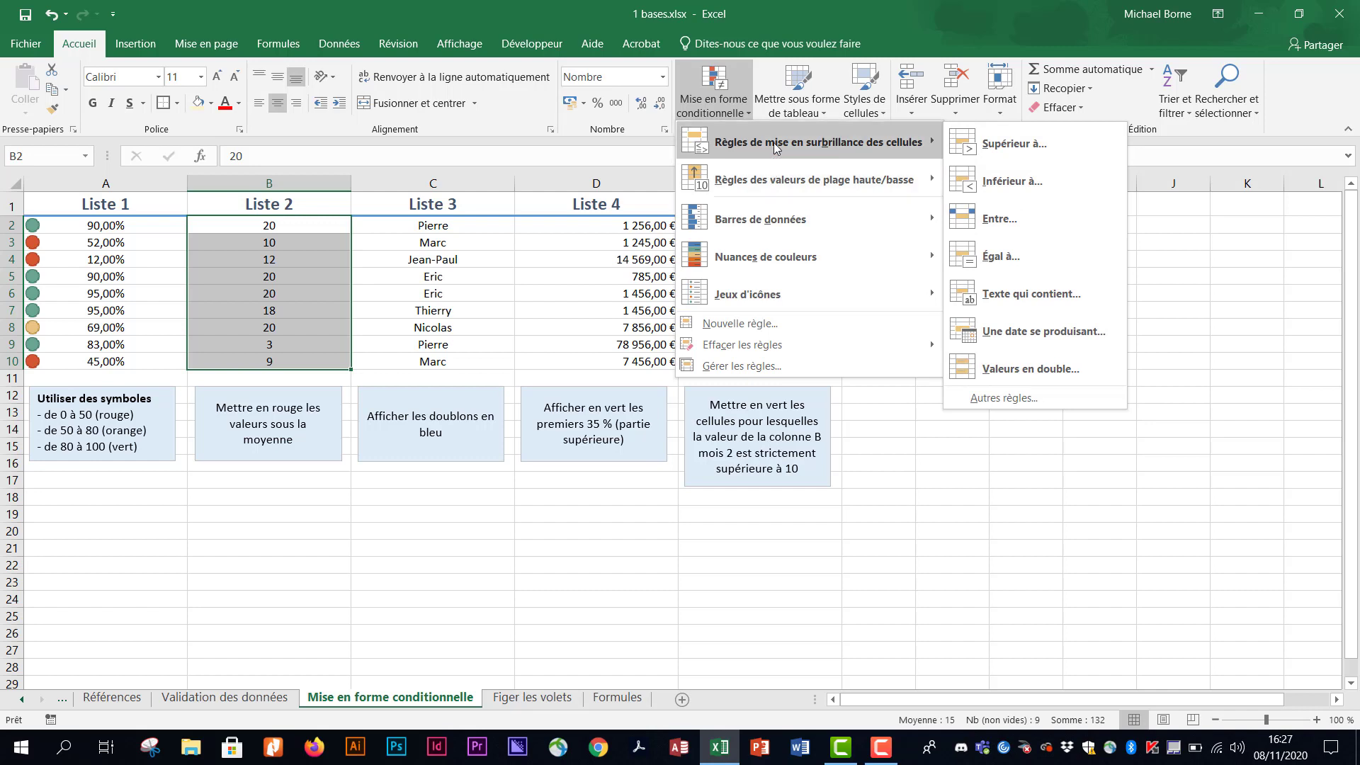
pyautogui.moveTo(784, 181)
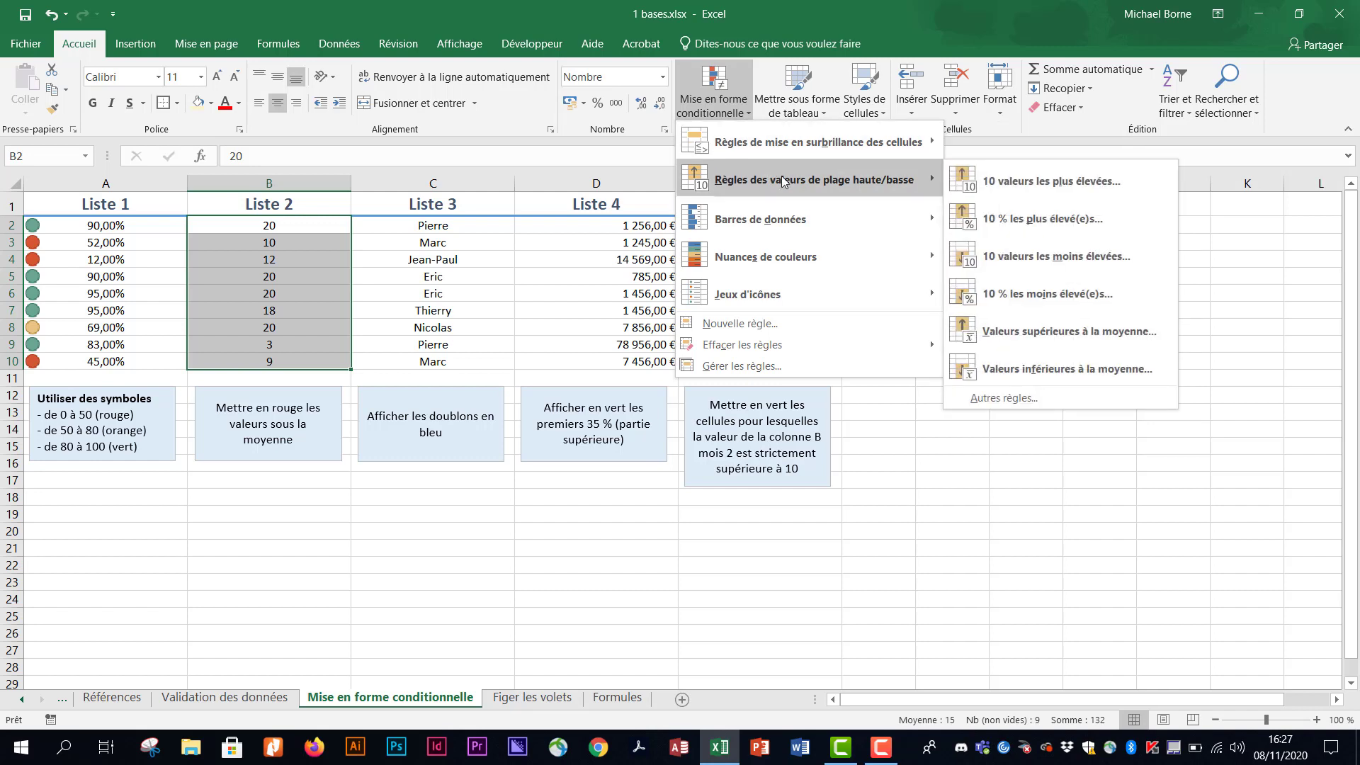
pyautogui.click(1068, 369)
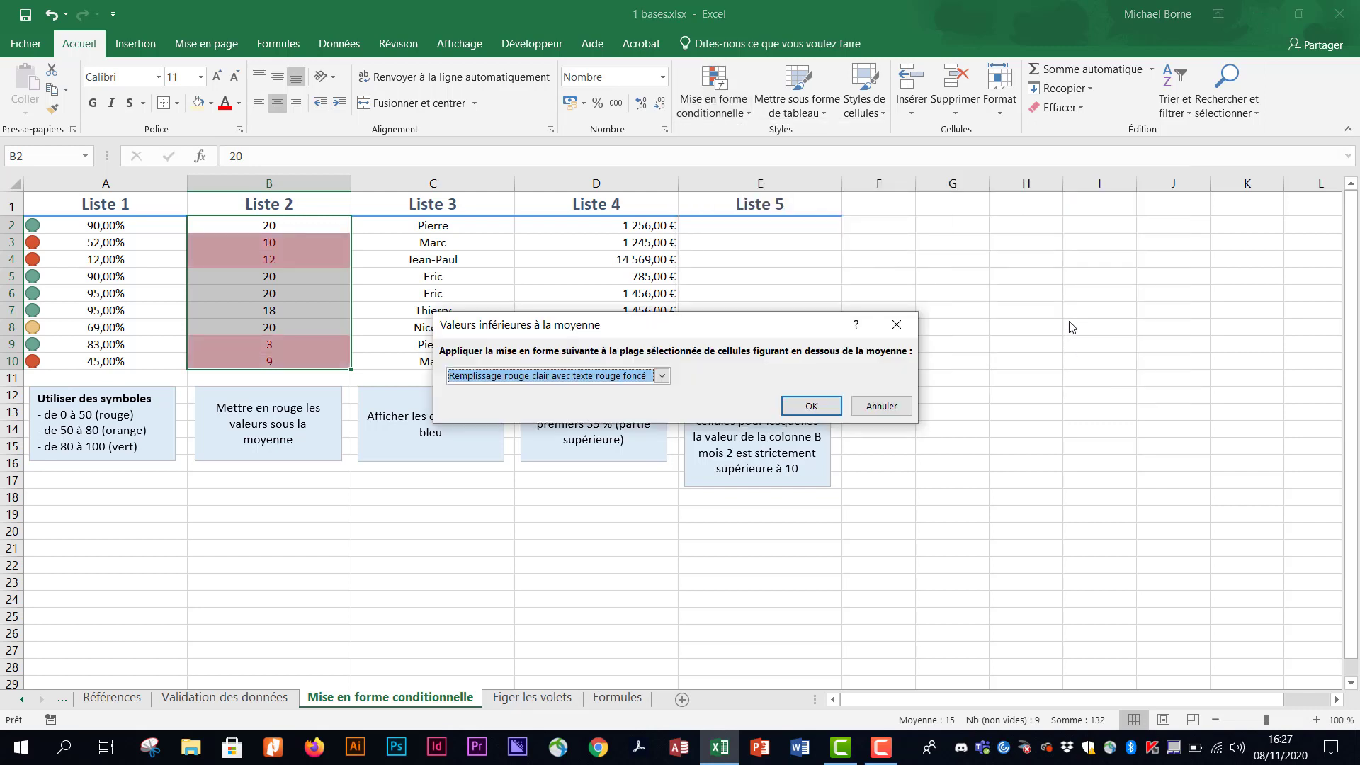
pyautogui.click(662, 379)
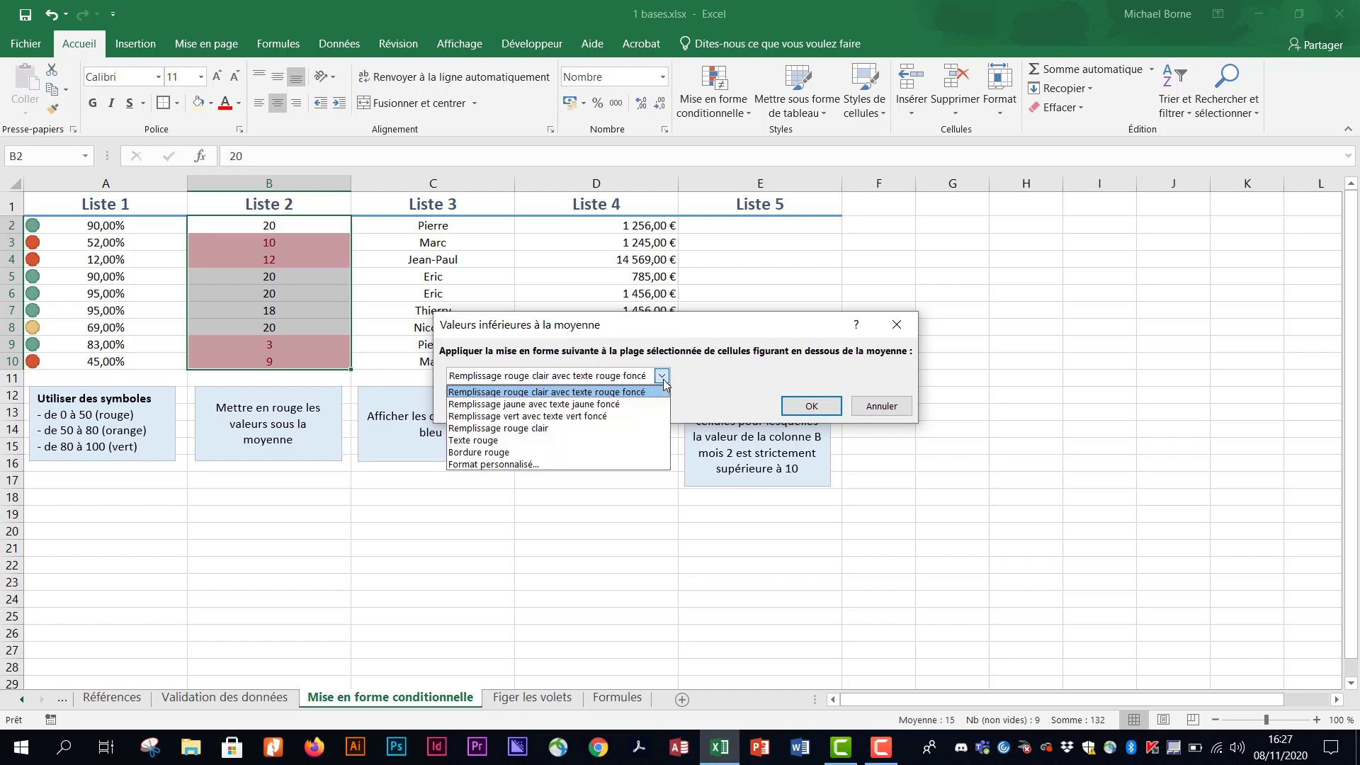
pyautogui.click(593, 467)
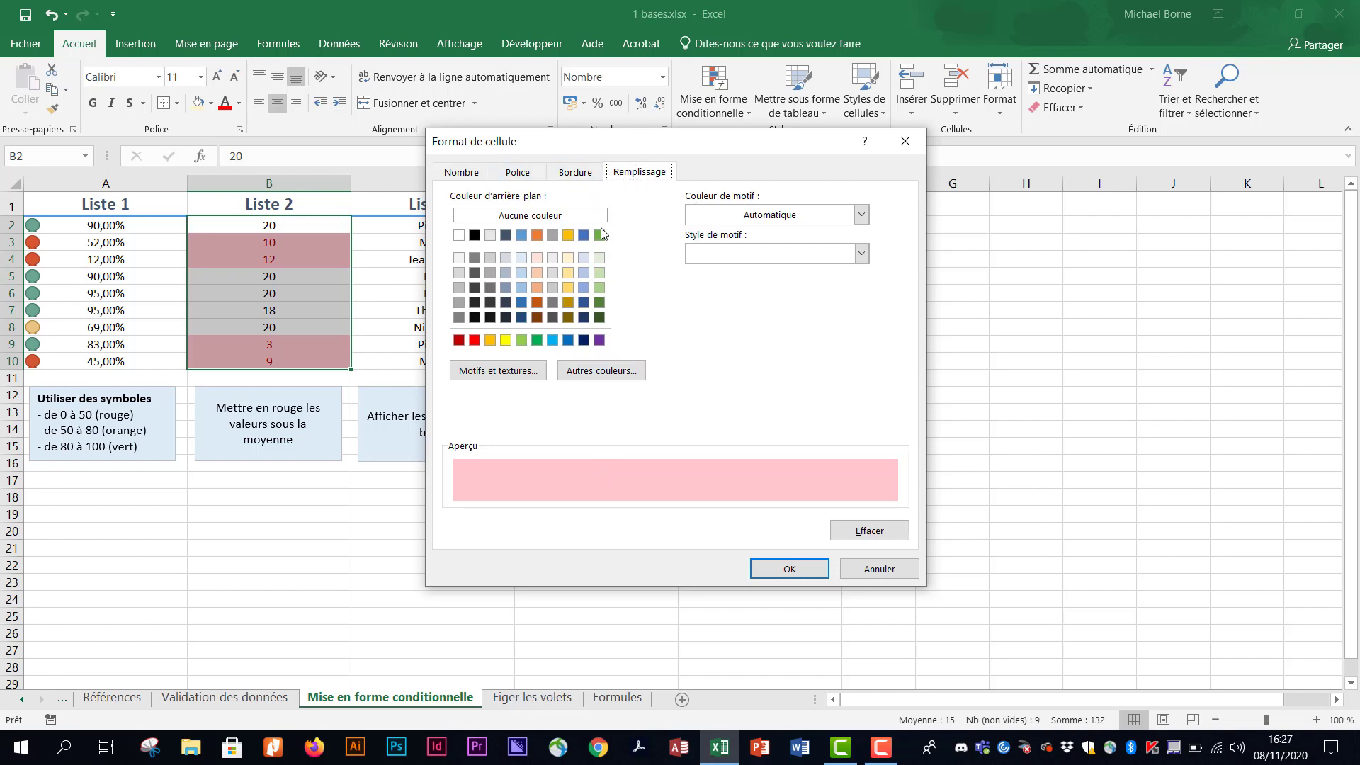
pyautogui.click(475, 341)
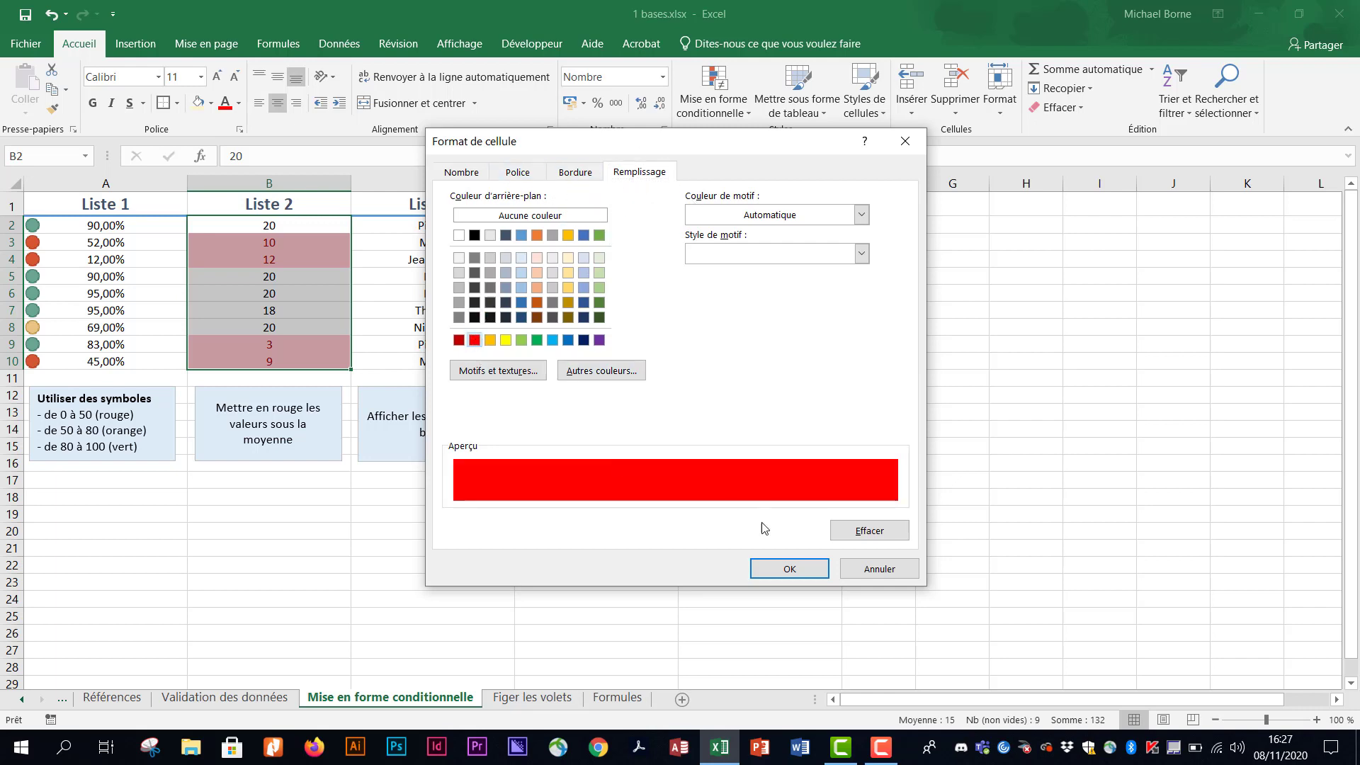
pyautogui.click(787, 569)
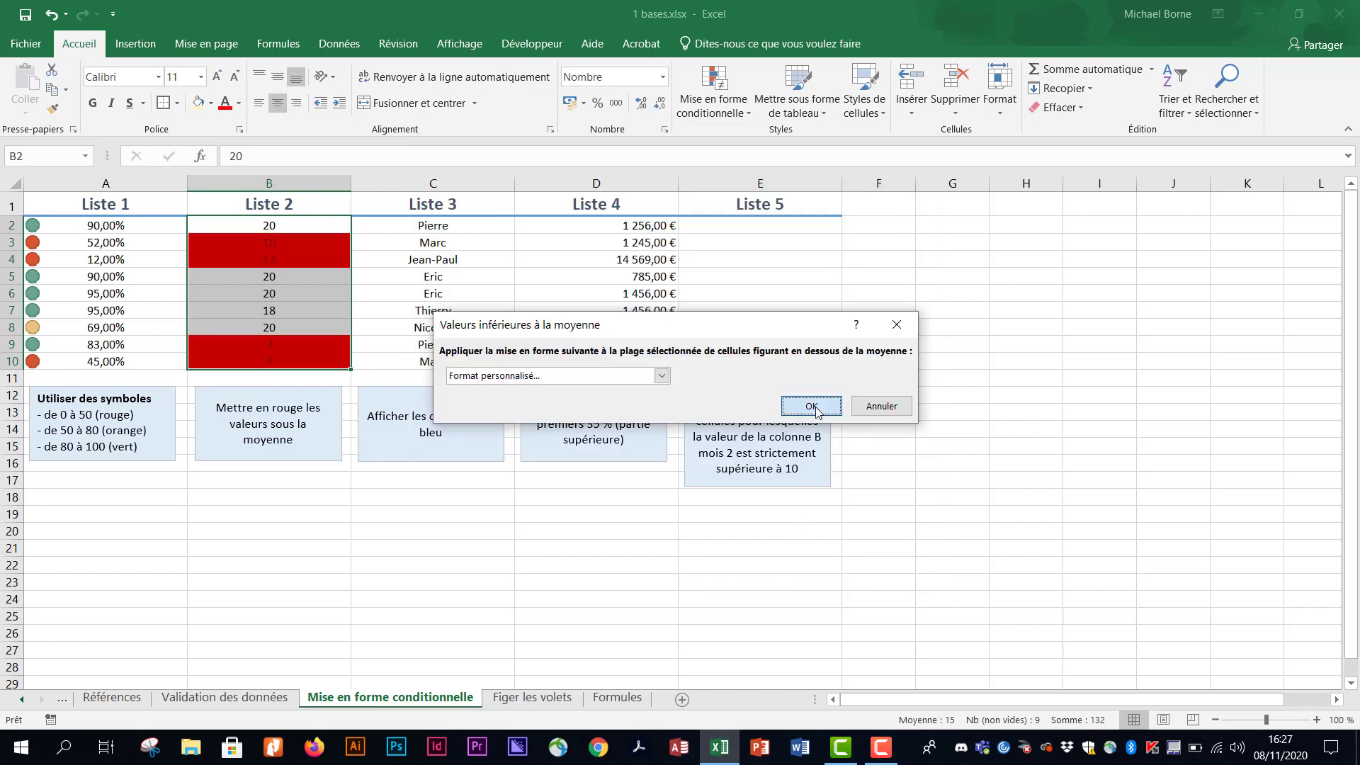
pyautogui.click(814, 409)
pyautogui.click(319, 496)
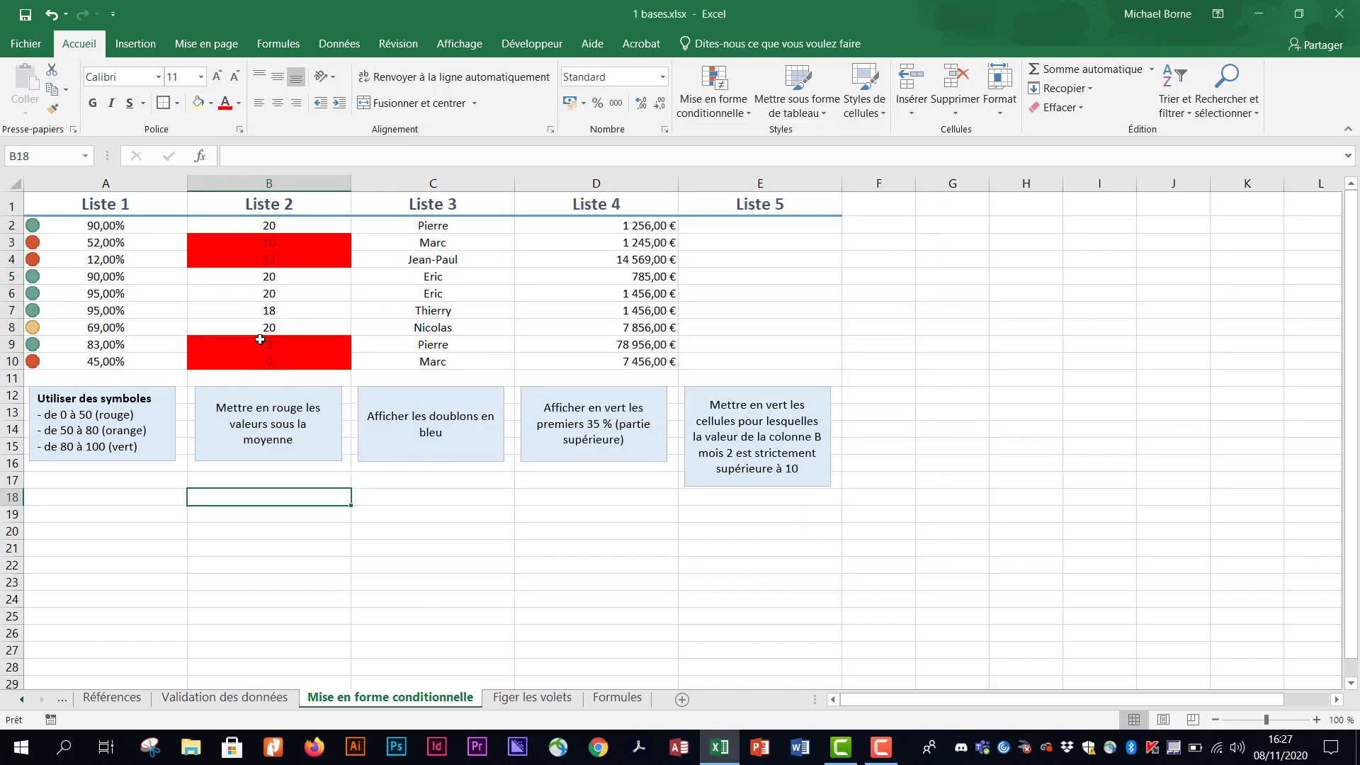
# - Change the Liste 2 value in cell B2 to 2 to test the below-average rule
pyautogui.doubleClick(280, 228)
pyautogui.press('BackSpace')
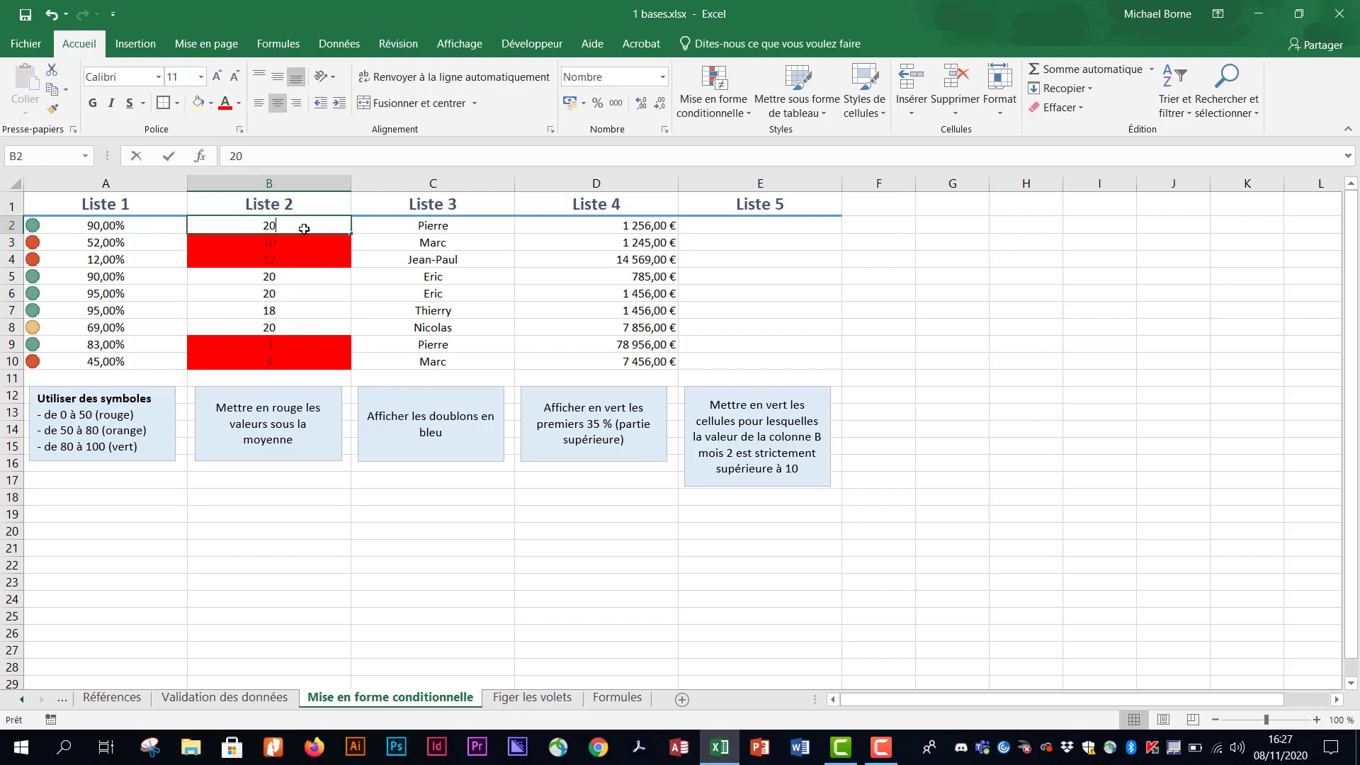
pyautogui.press('Return')
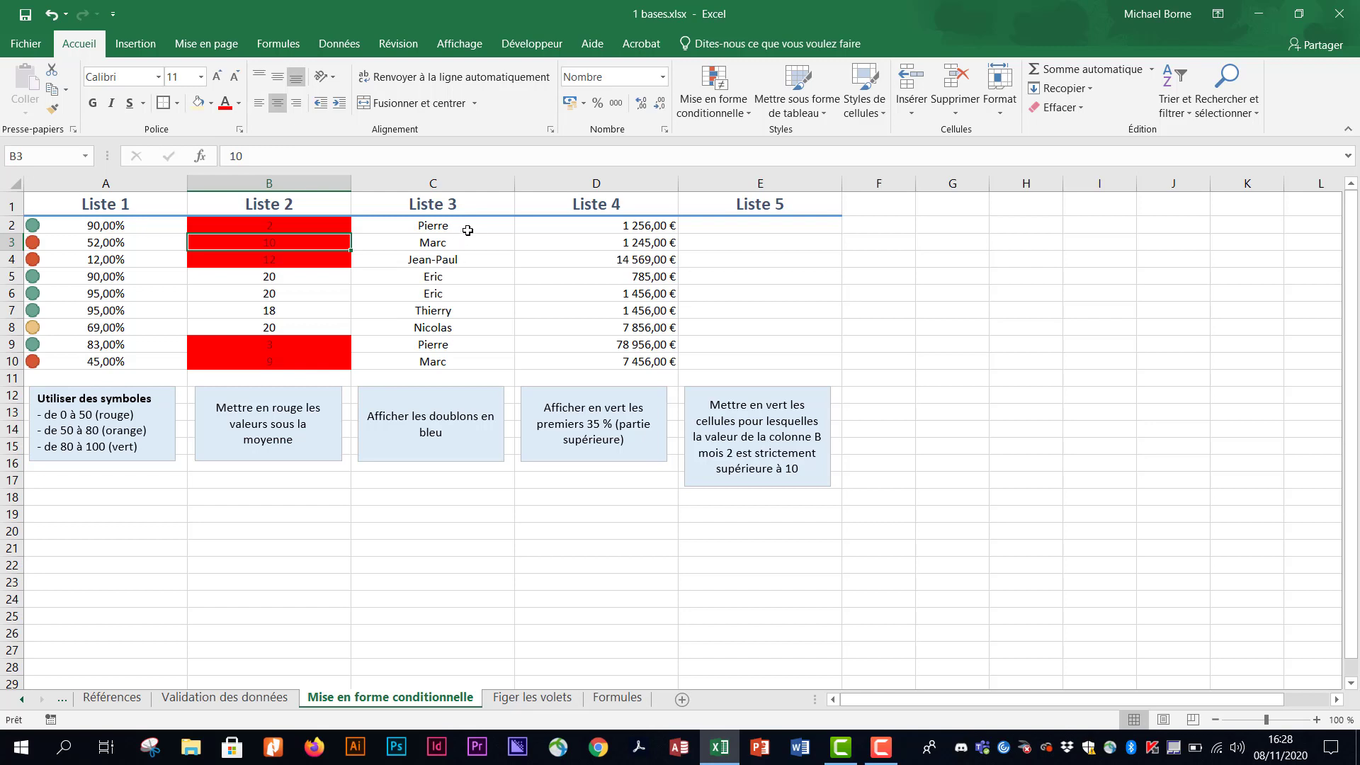
# - Apply a duplicate-values conditional formatting rule to the Liste 3 names in C2:C10, using a custom format with a blue fill
pyautogui.moveTo(472, 228); pyautogui.dragTo(470, 357)
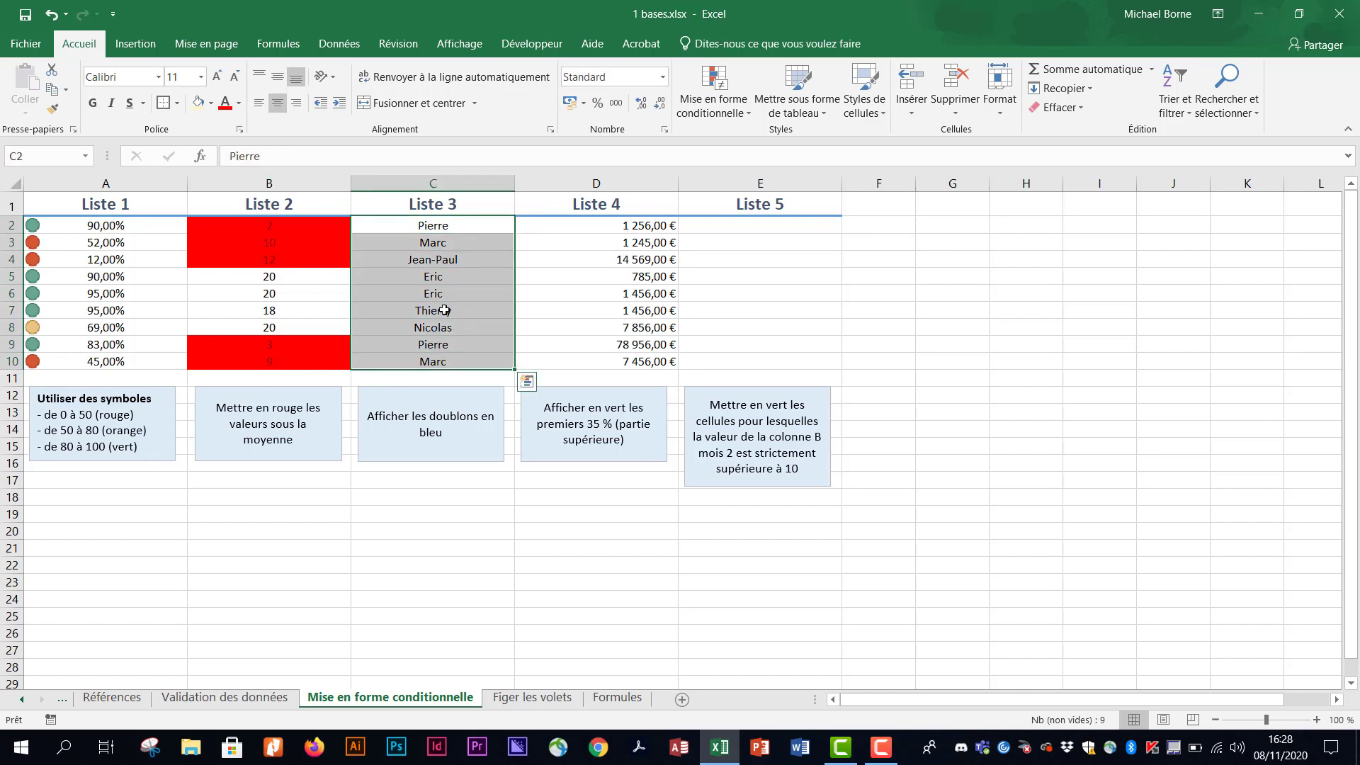
pyautogui.click(742, 112)
pyautogui.moveTo(783, 148)
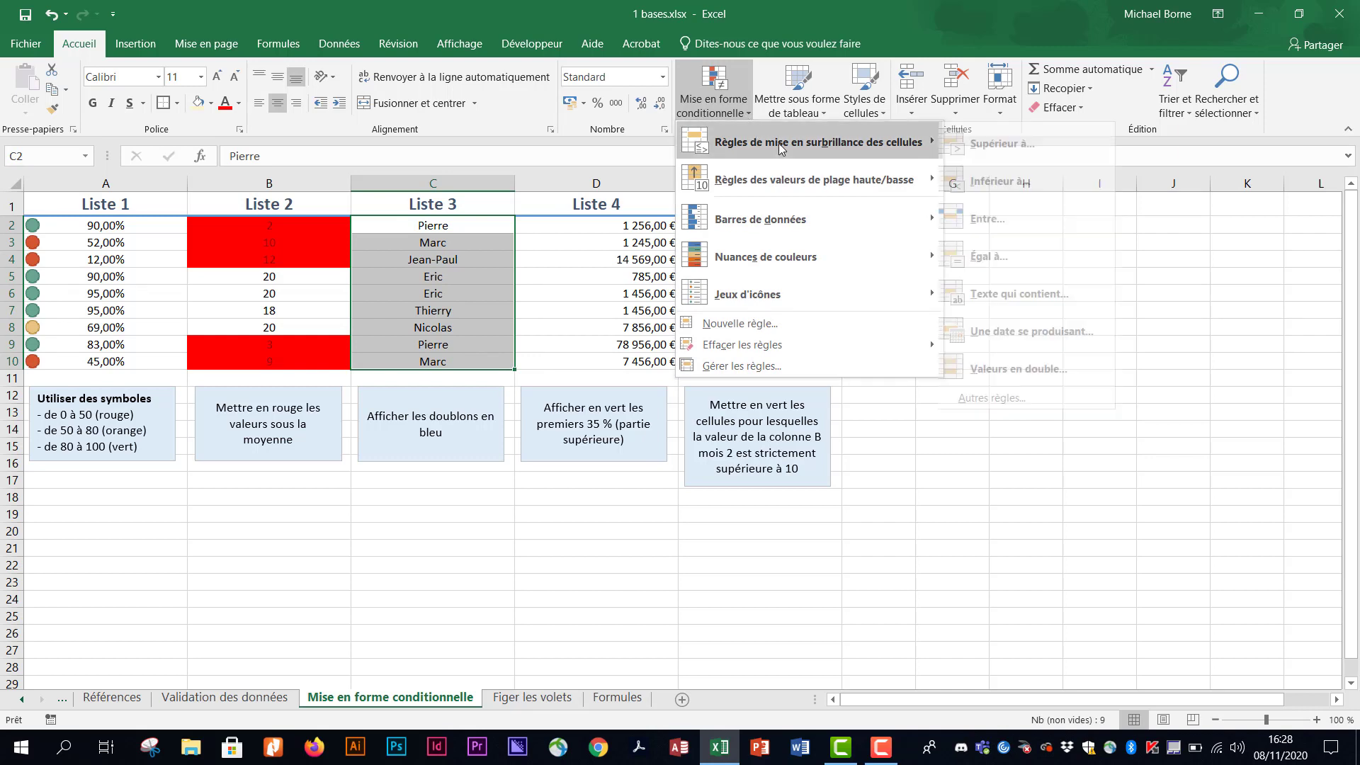
pyautogui.click(1025, 369)
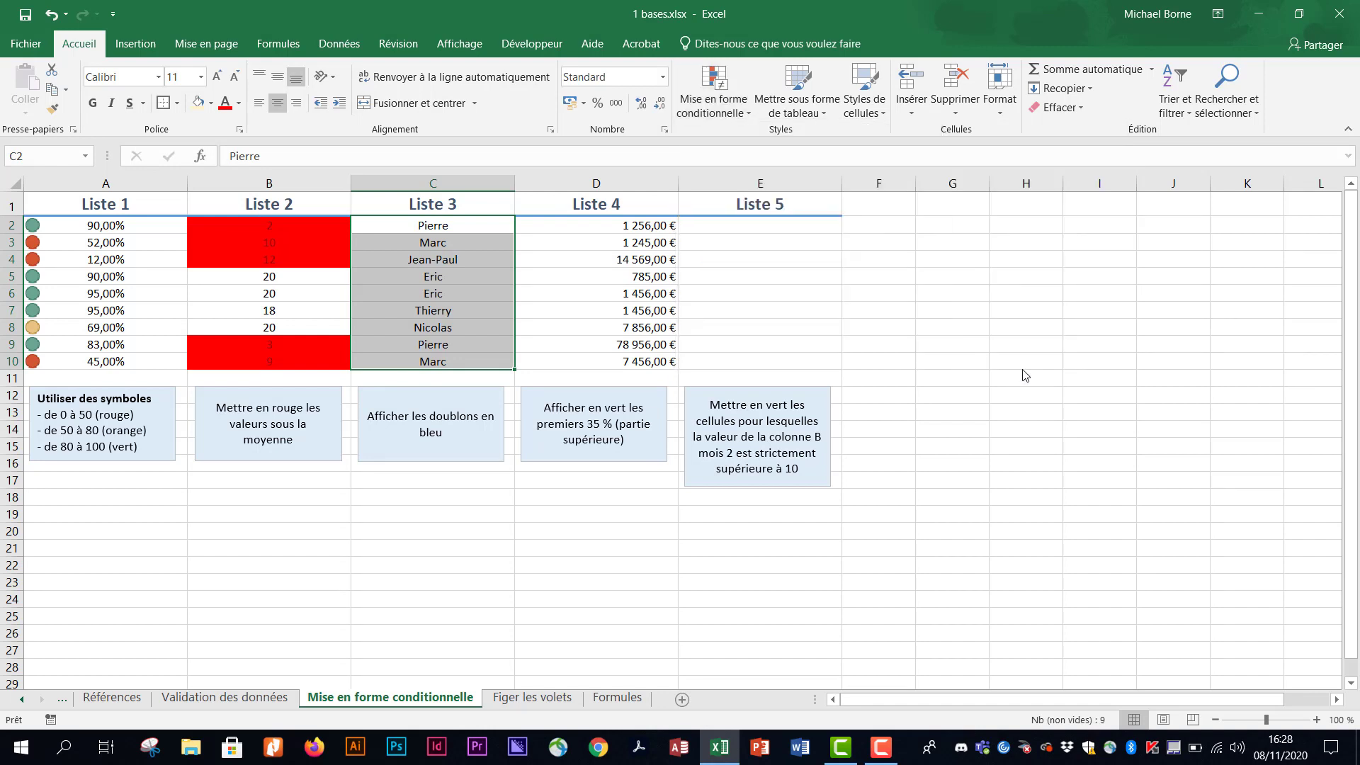
pyautogui.click(822, 376)
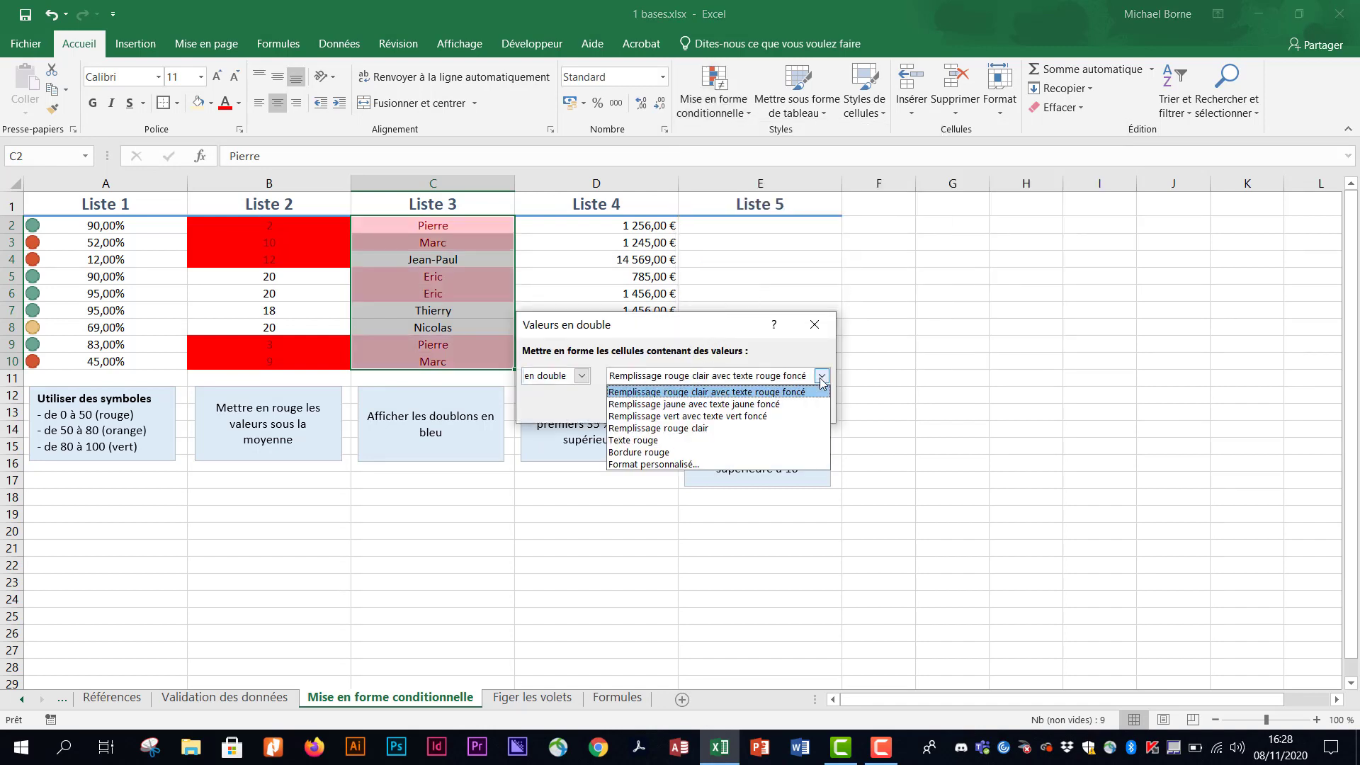
pyautogui.click(733, 467)
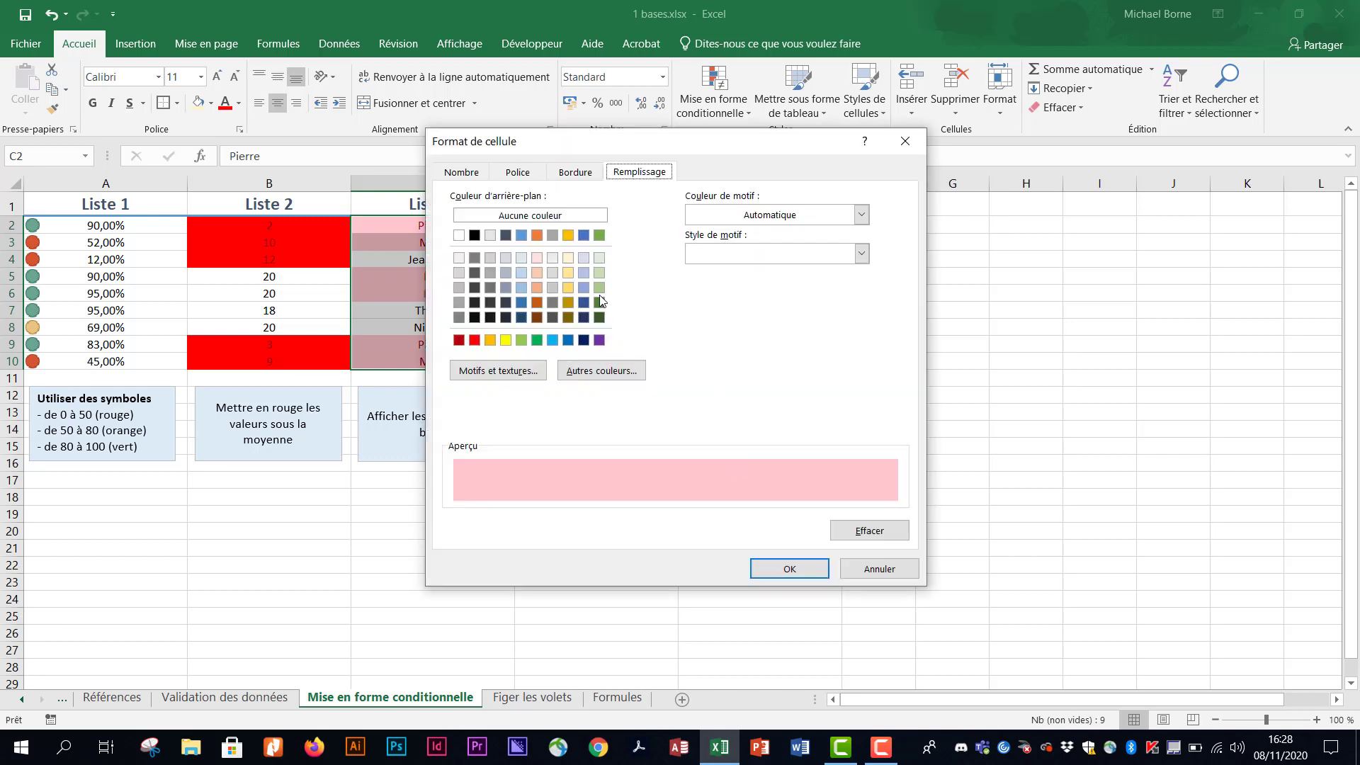
pyautogui.click(521, 235)
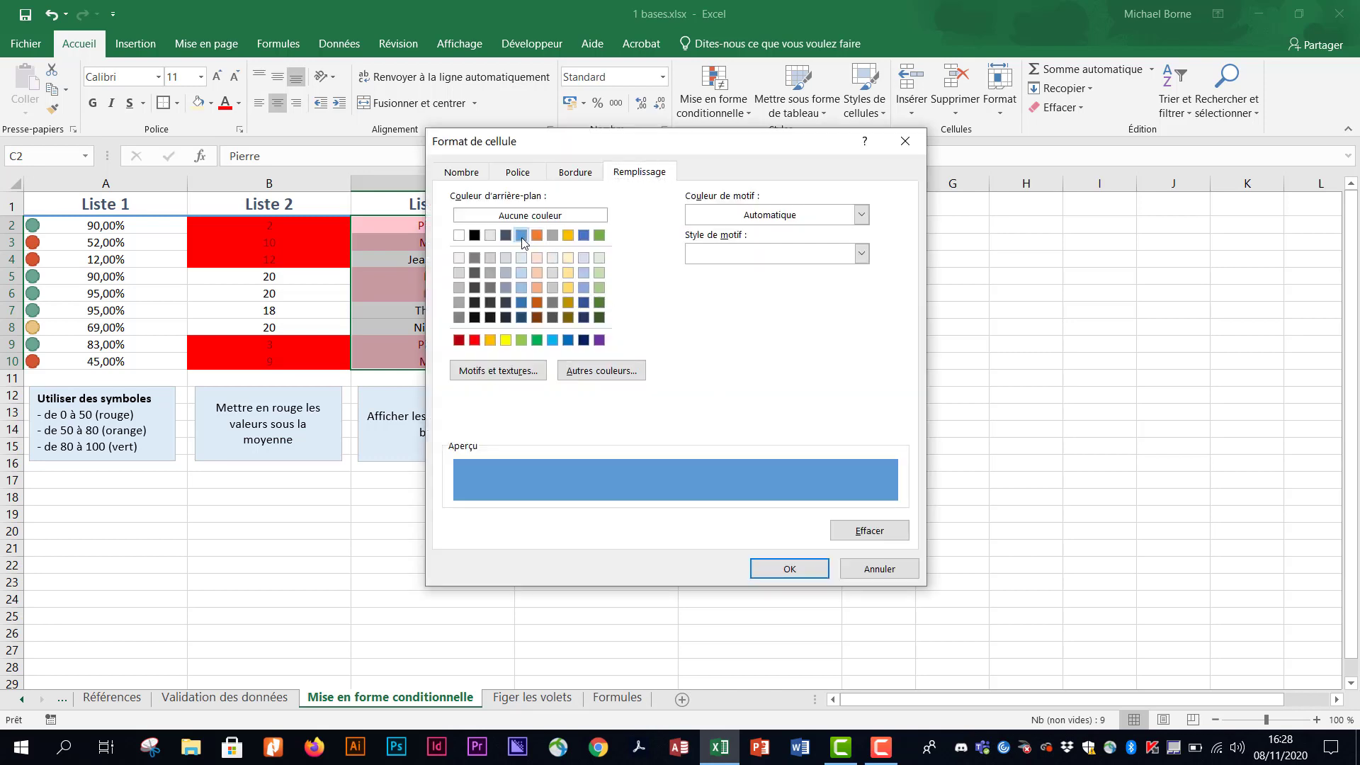
pyautogui.click(788, 566)
pyautogui.click(730, 406)
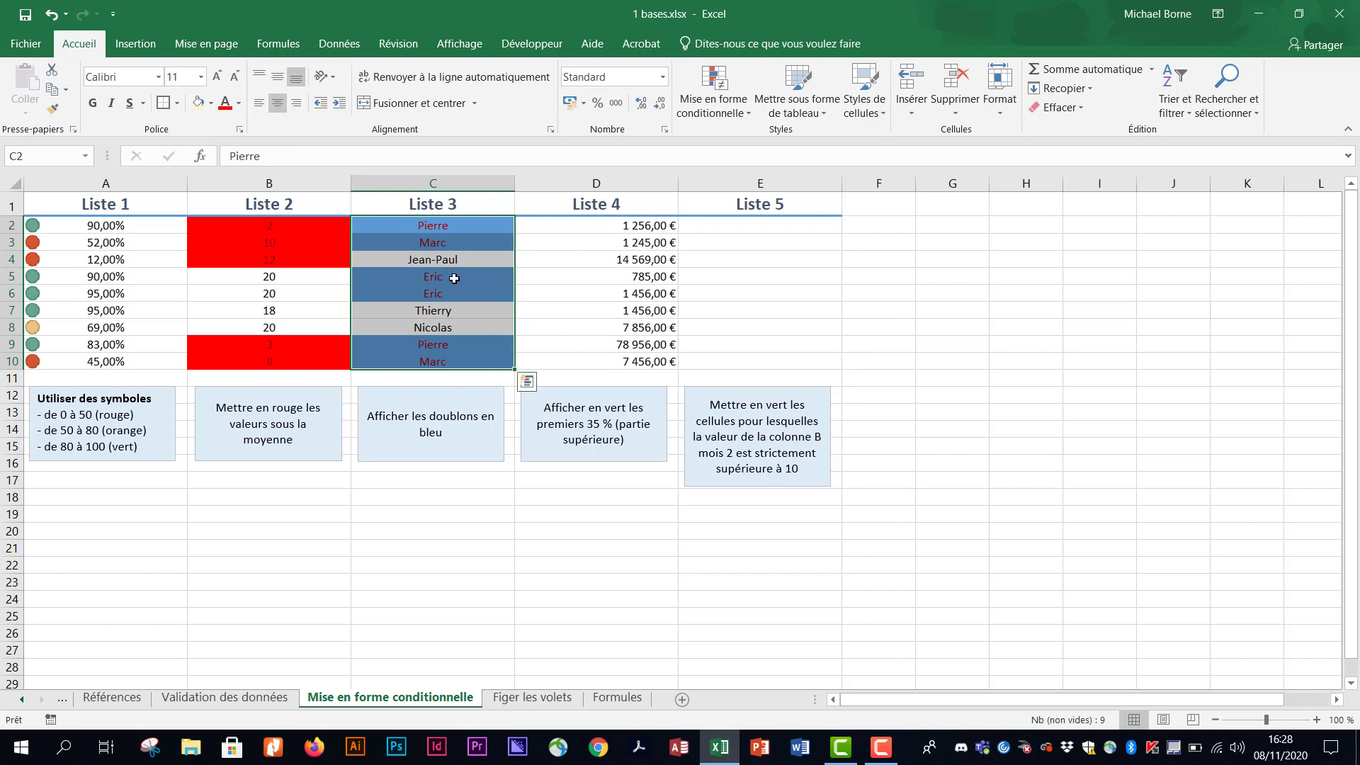
# - Test the duplicates rule by replacing the name in C5 with the name from C2, and again with the one from C3
pyautogui.click(457, 281)
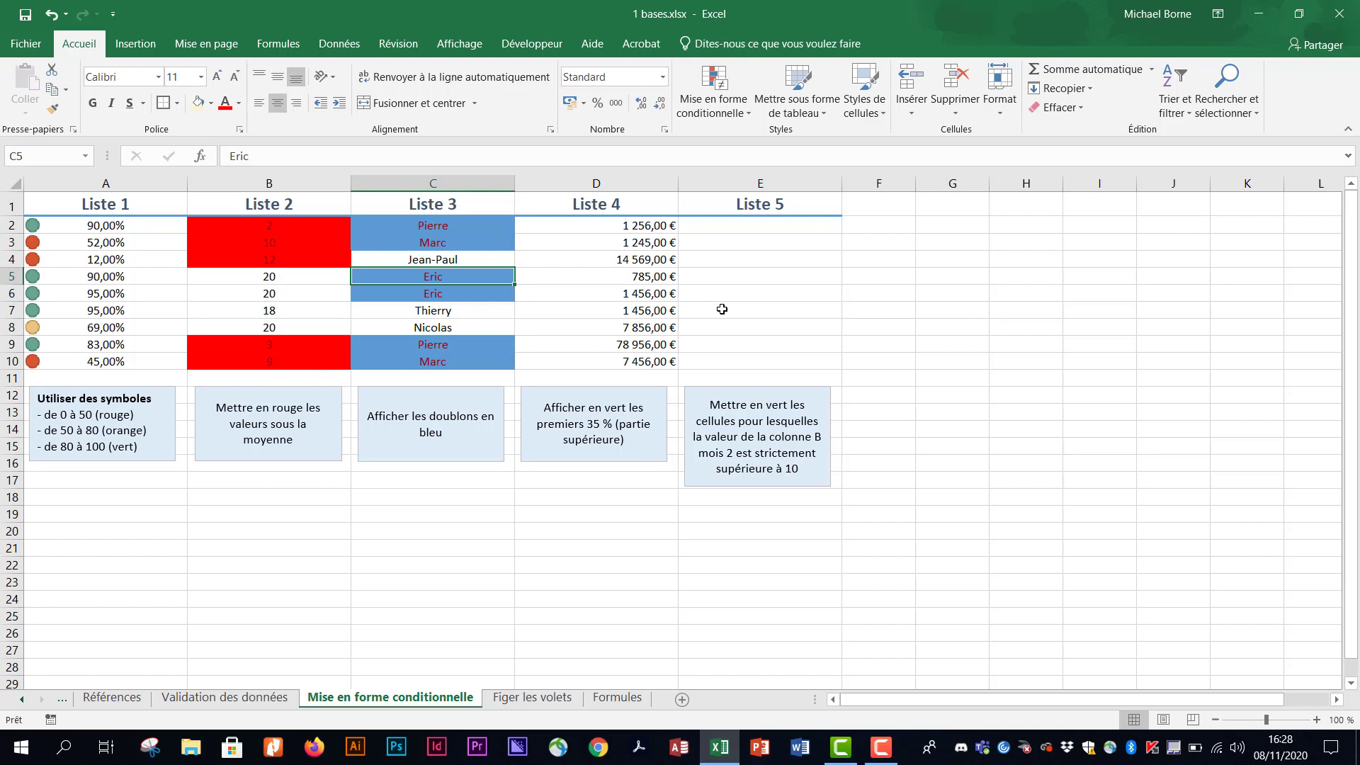
pyautogui.write('Pierre')
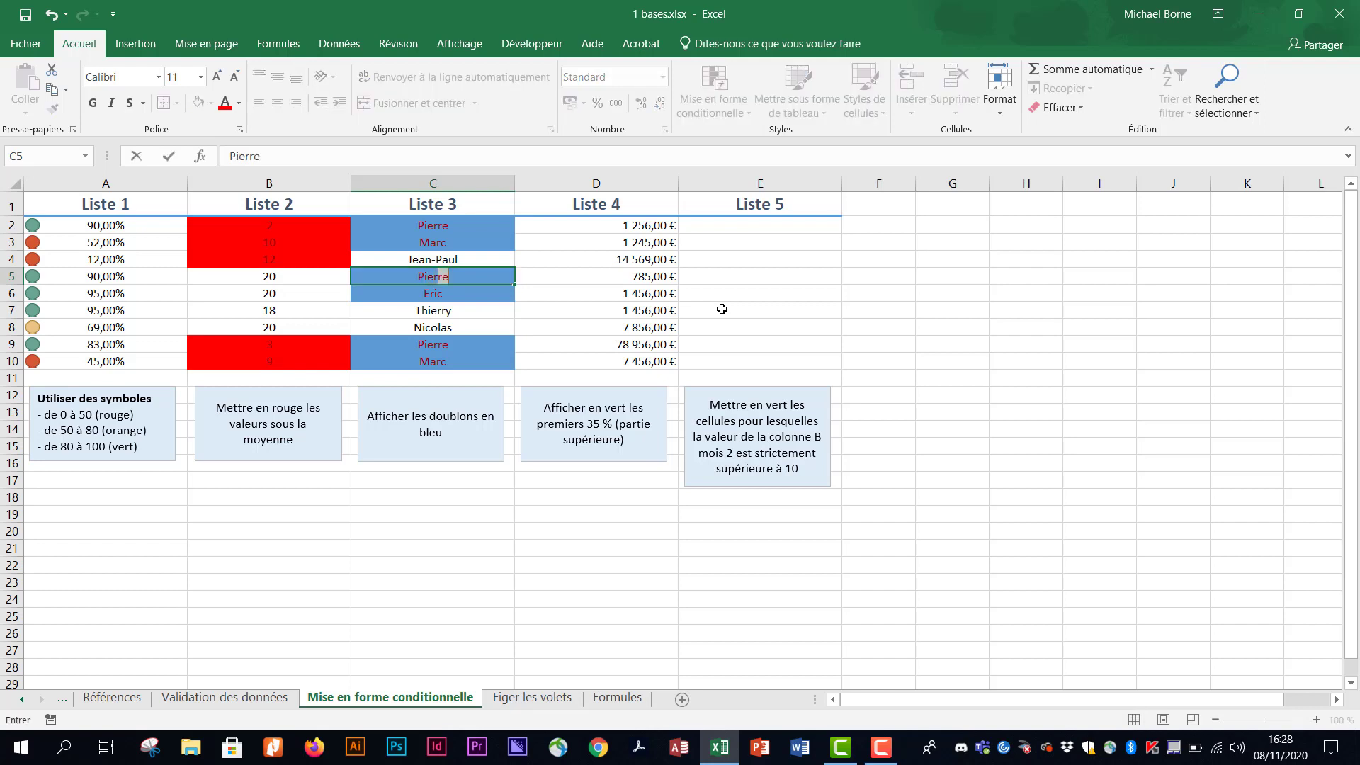
pyautogui.press('Return')
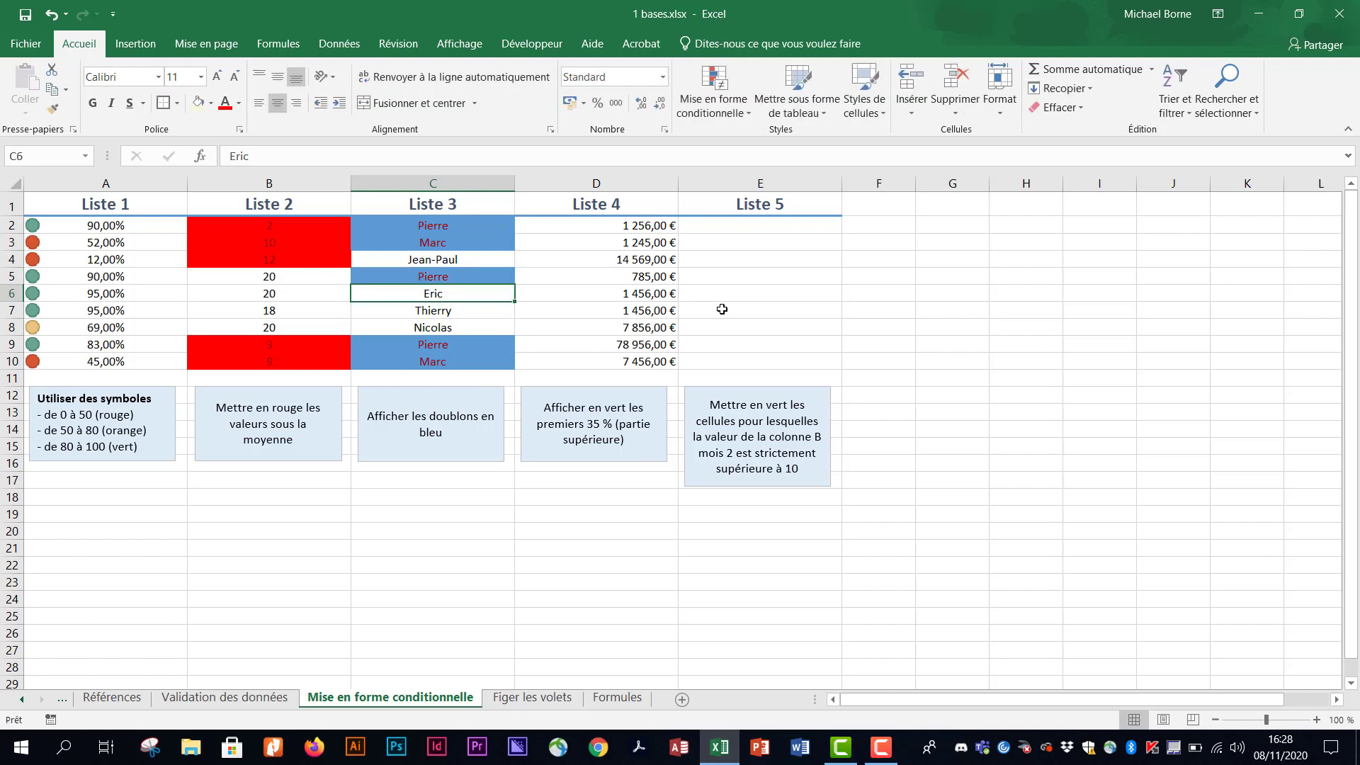
pyautogui.click(465, 277)
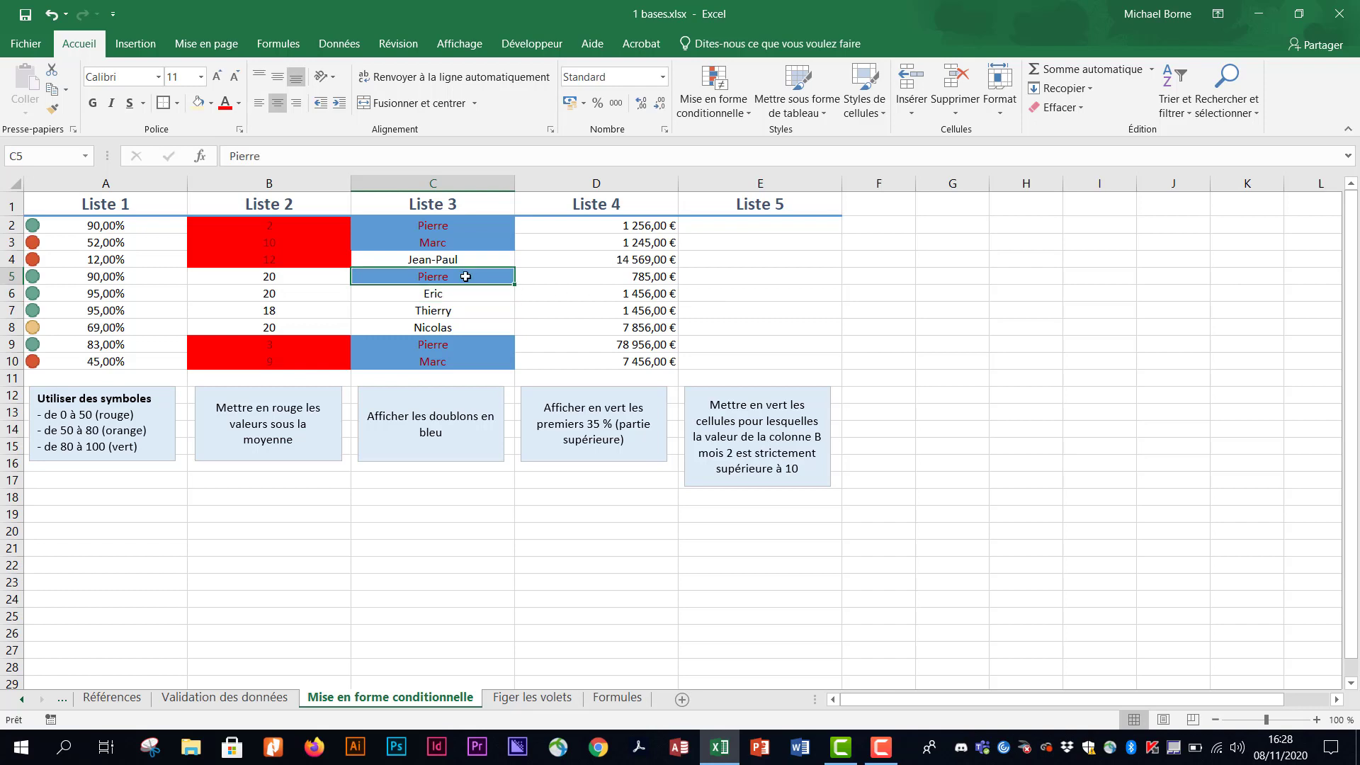
pyautogui.write('Marc')
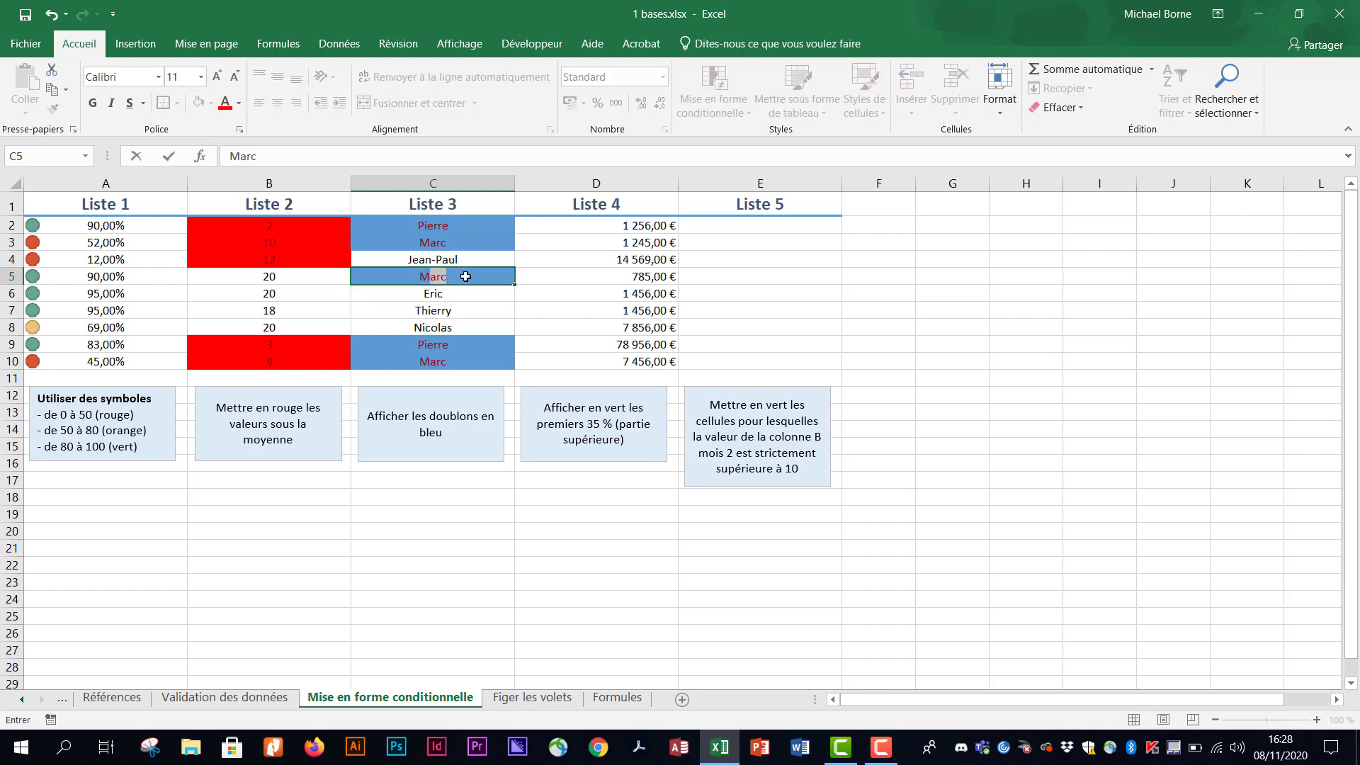
pyautogui.press('Return')
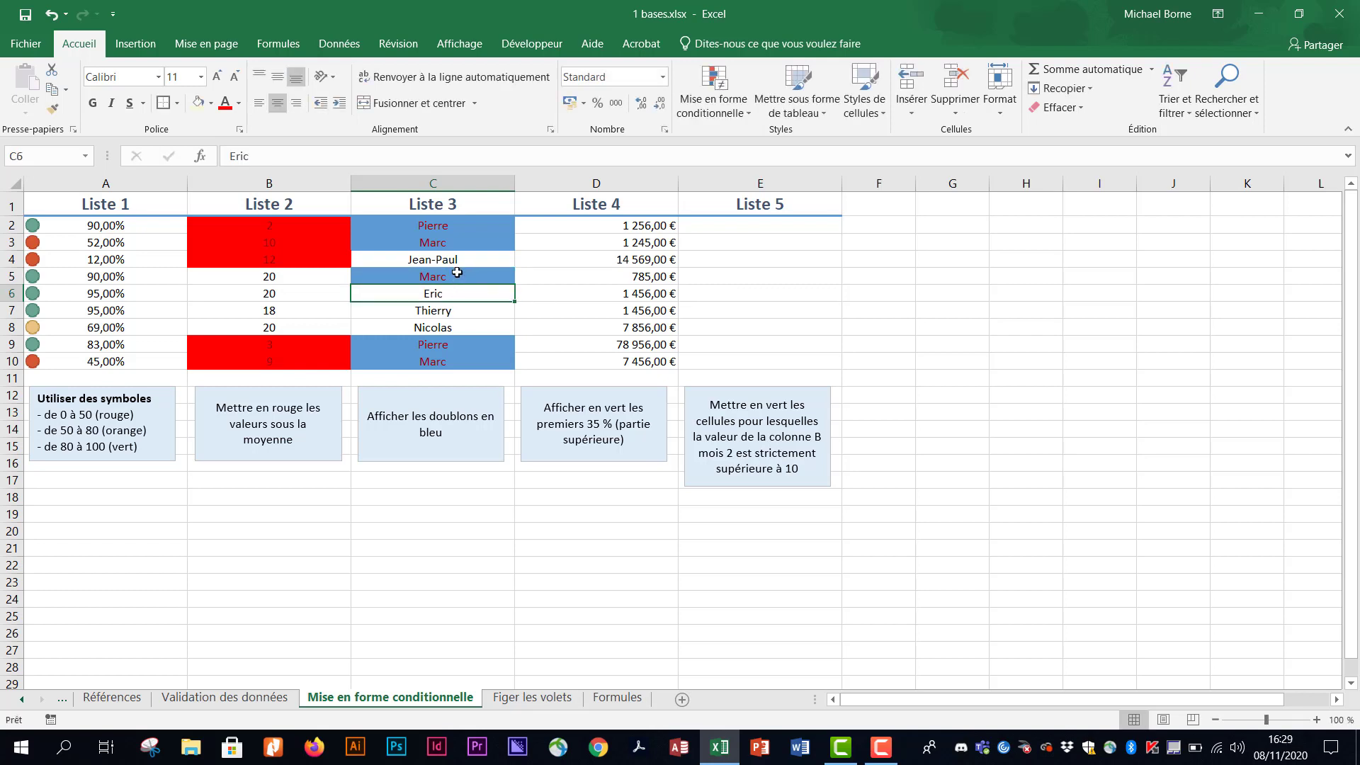
# - Replace the name in cell C5 with a first name that appears nowhere else in Liste 3
pyautogui.click(457, 276)
pyautogui.write('Micha')
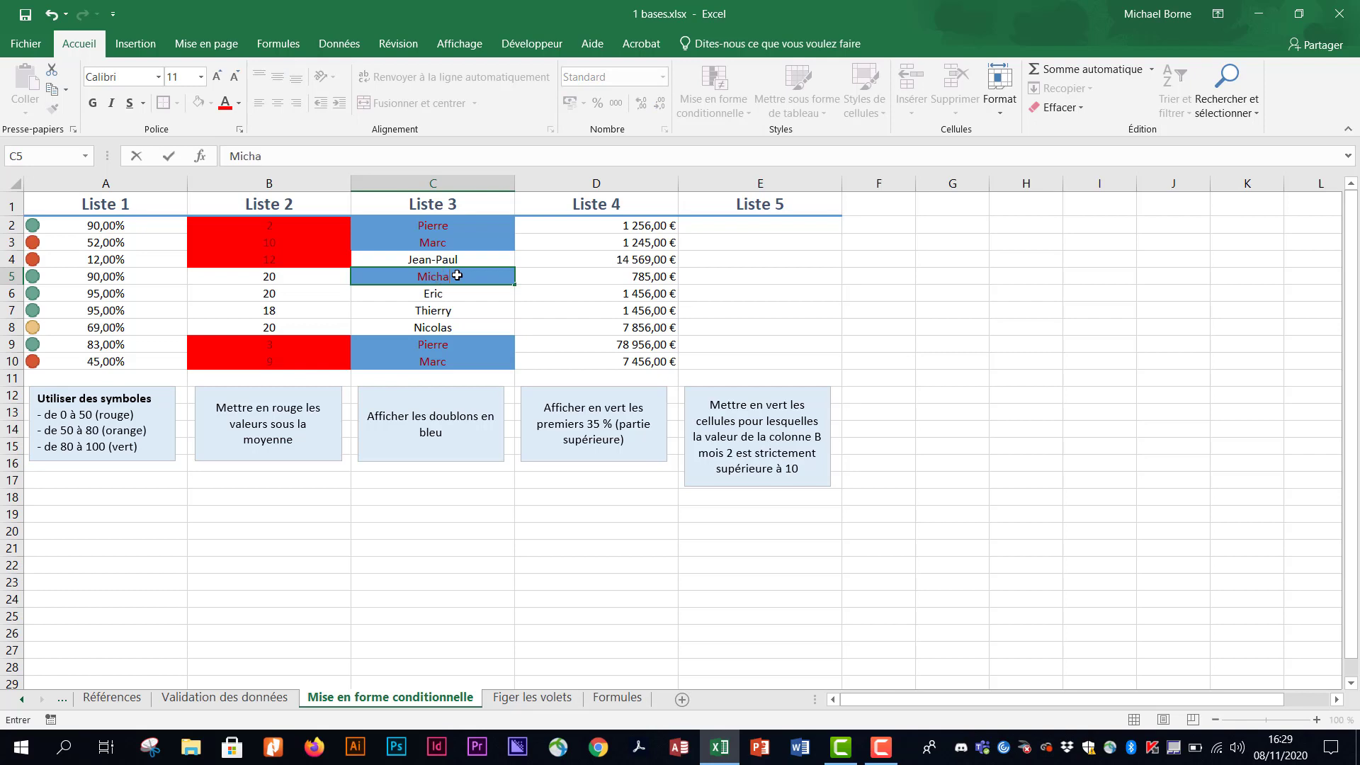
pyautogui.write('el')
pyautogui.press('Return')
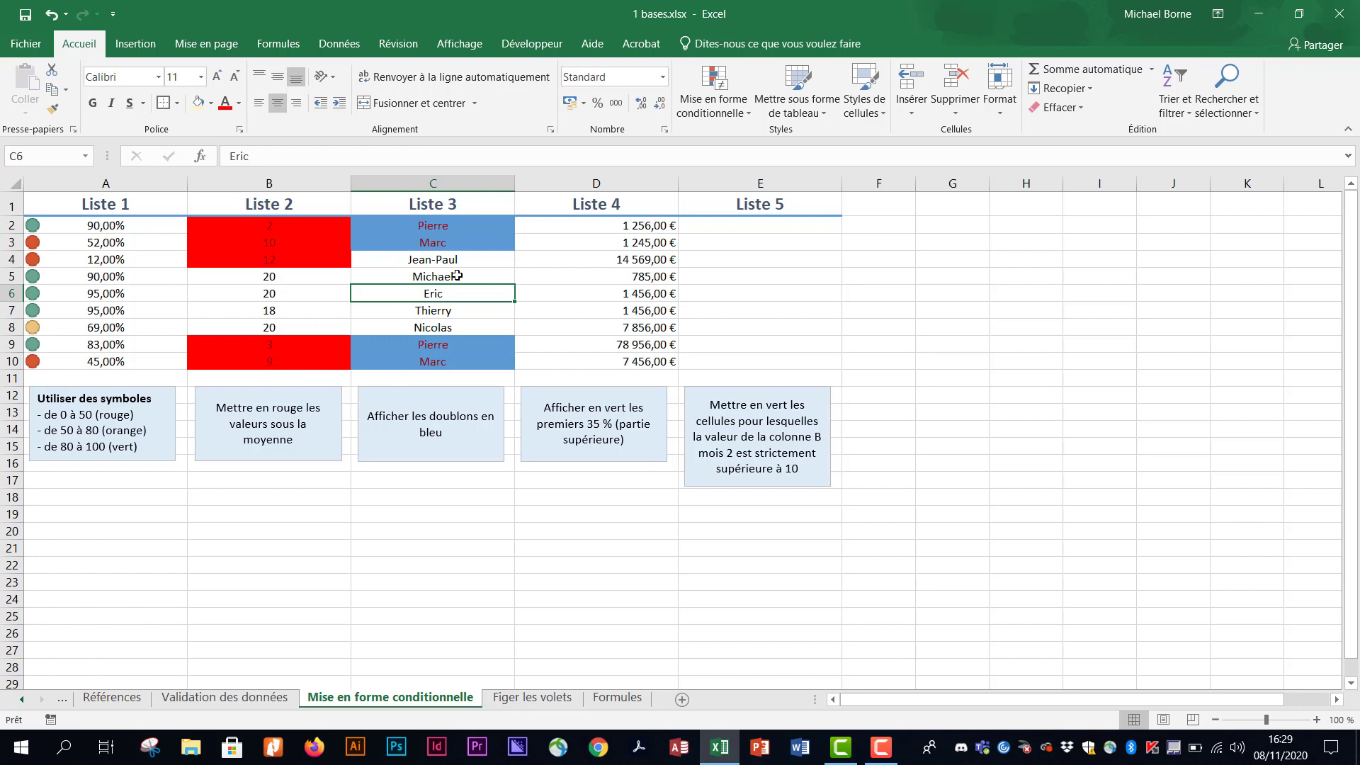
# - Start a top-percent conditional formatting rule for the Liste 4 amounts in D2:D10 and set its threshold to 35 %
pyautogui.click(597, 224)
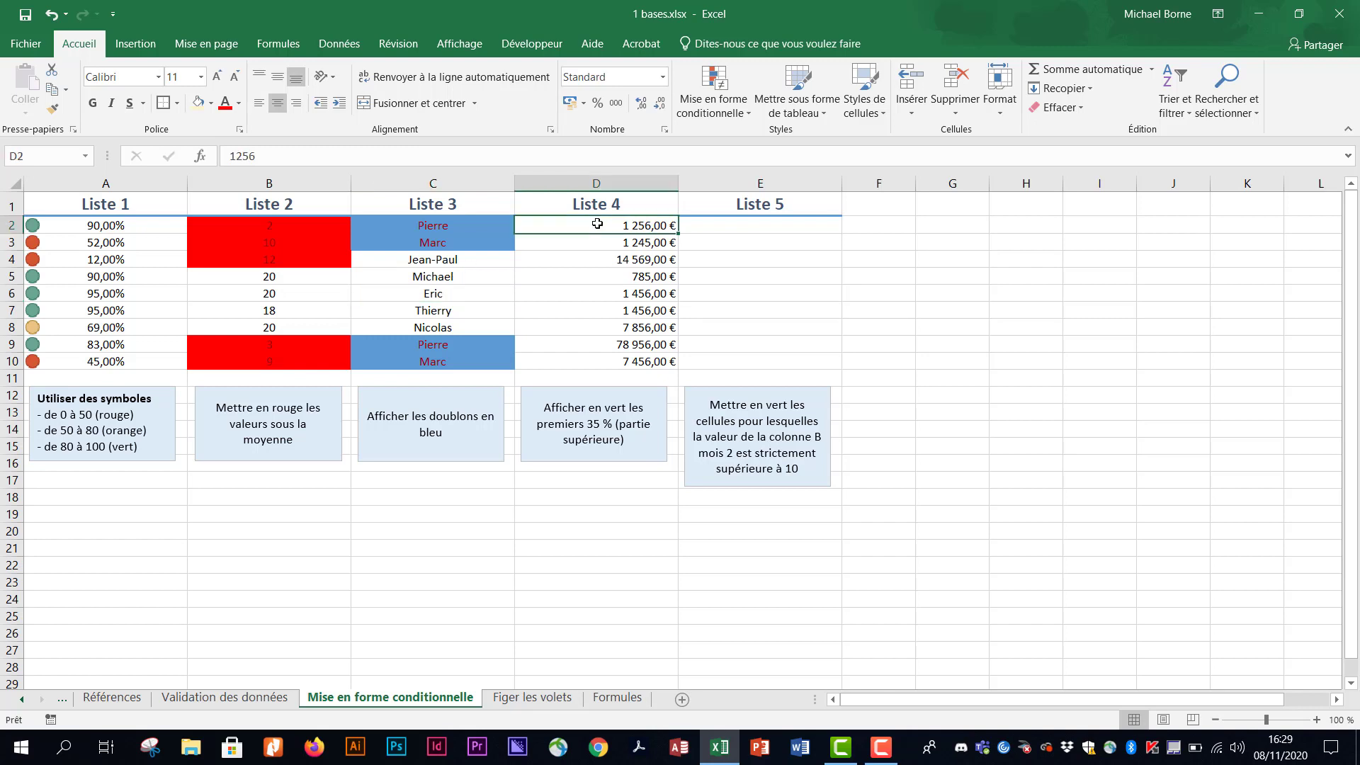
pyautogui.moveTo(597, 224); pyautogui.dragTo(598, 357)
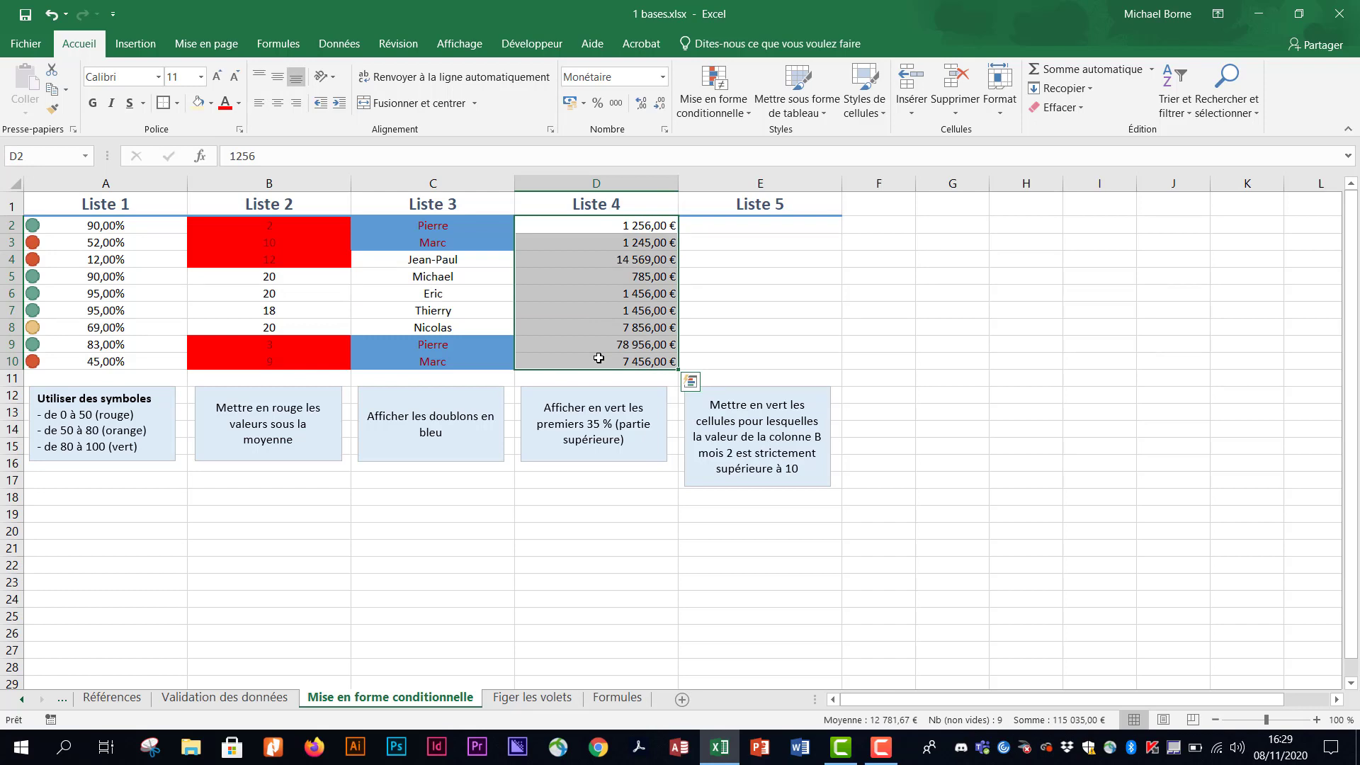
pyautogui.click(743, 117)
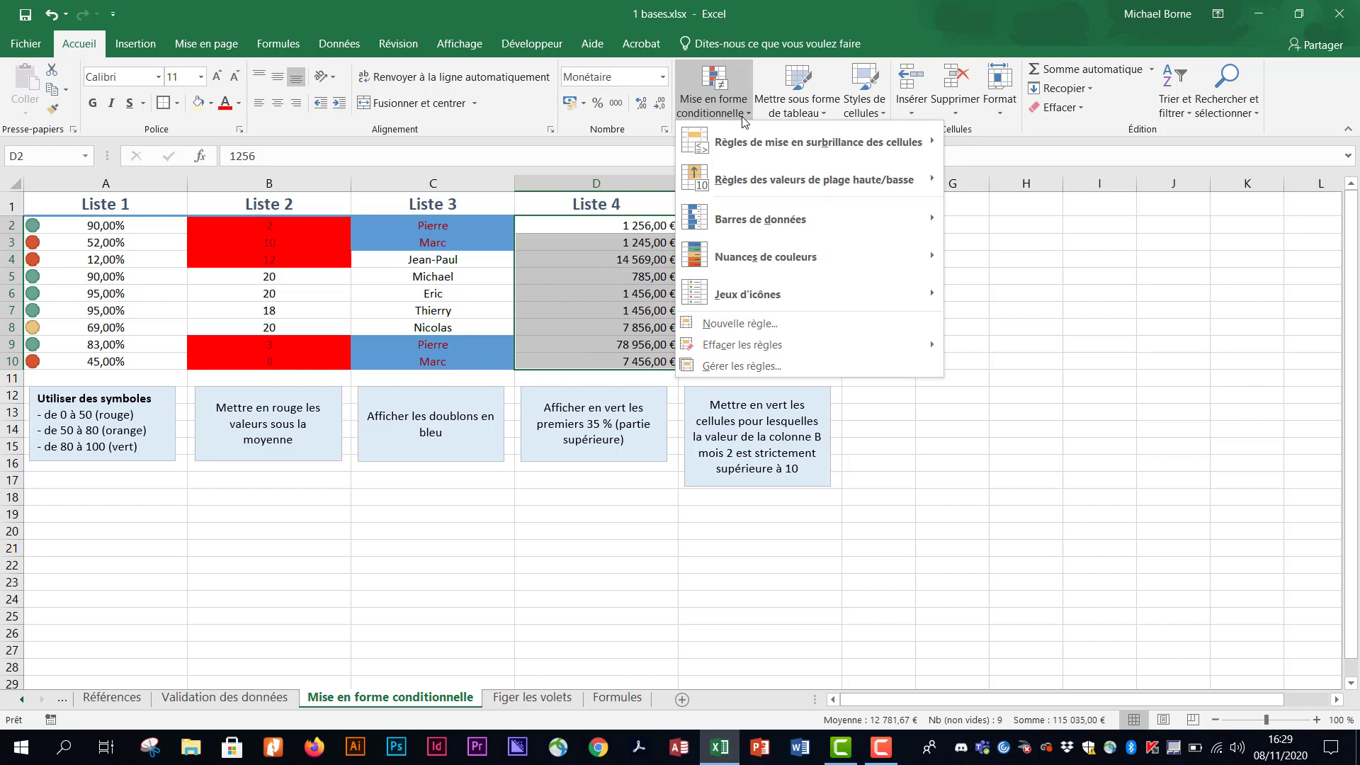
pyautogui.moveTo(813, 170)
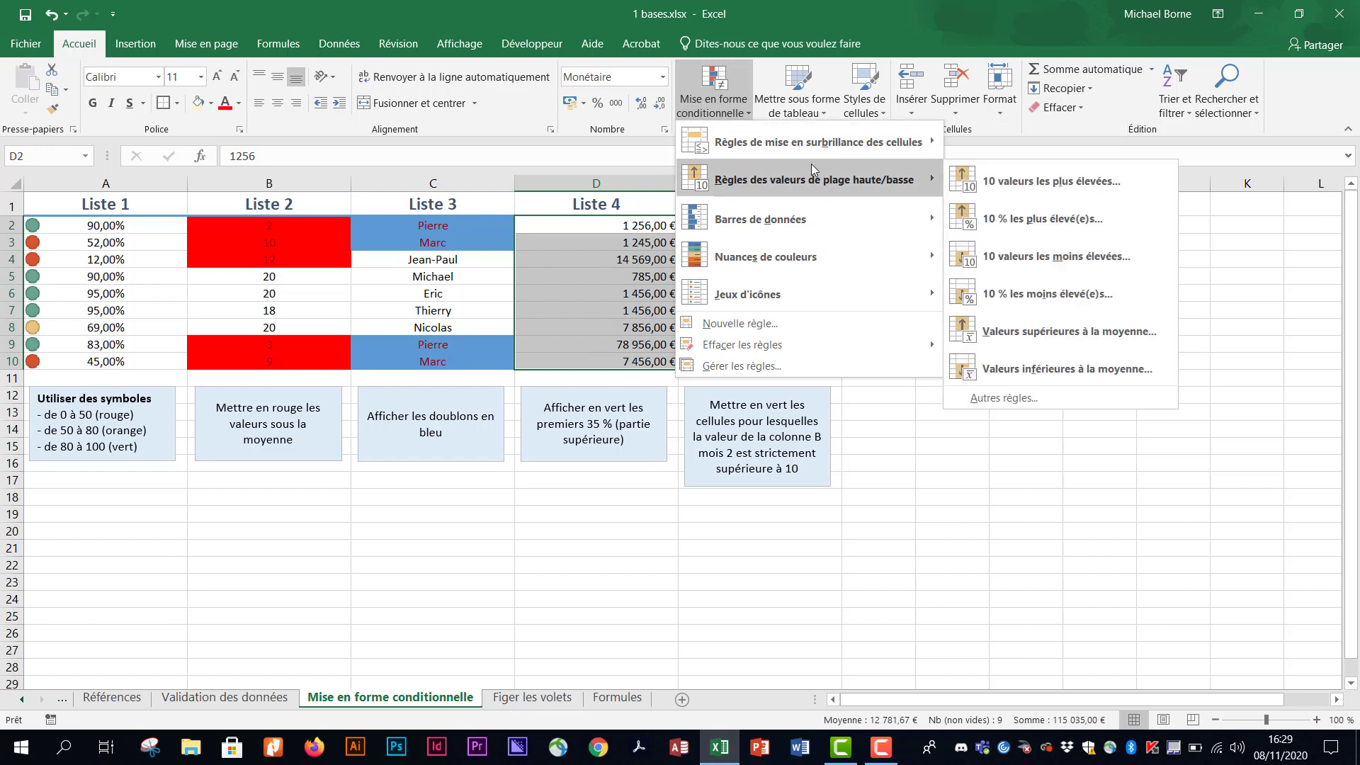
pyautogui.click(1061, 220)
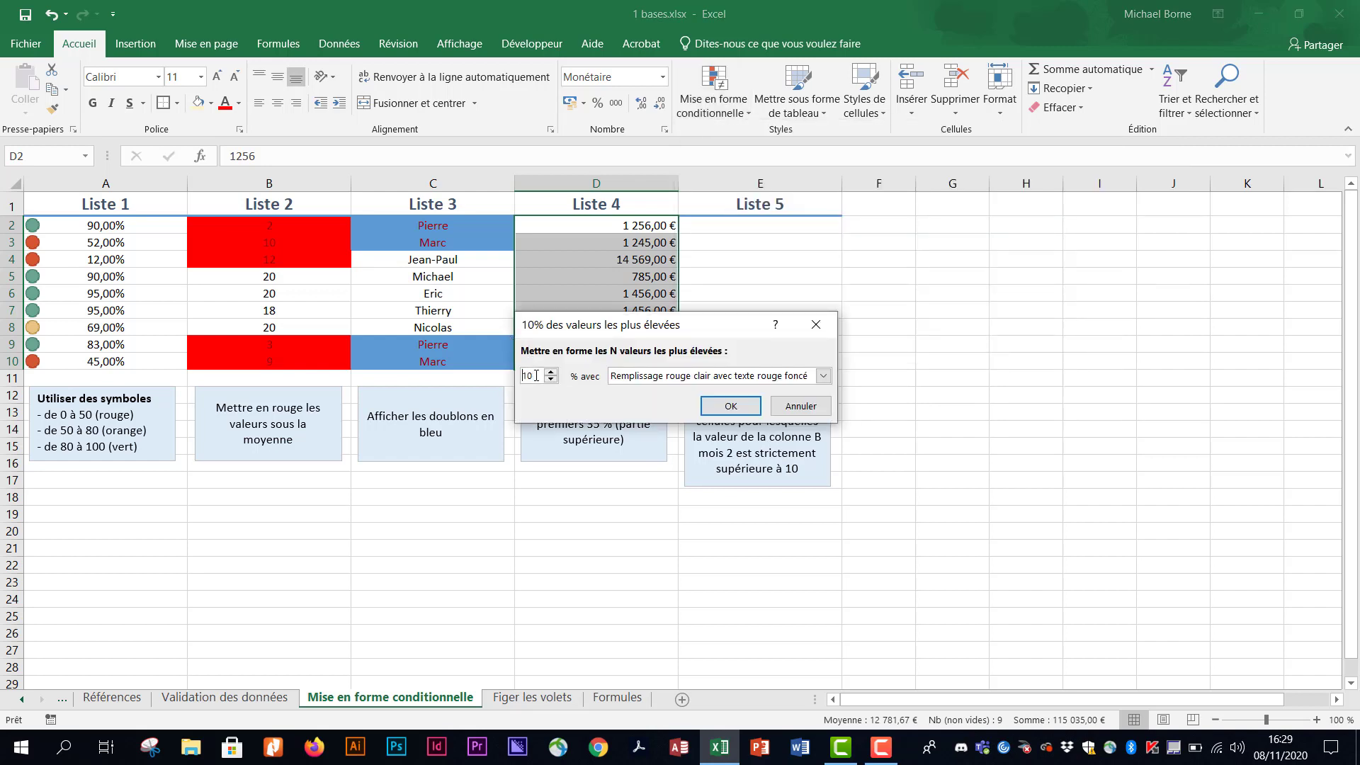
pyautogui.doubleClick(536, 375)
pyautogui.write('35')
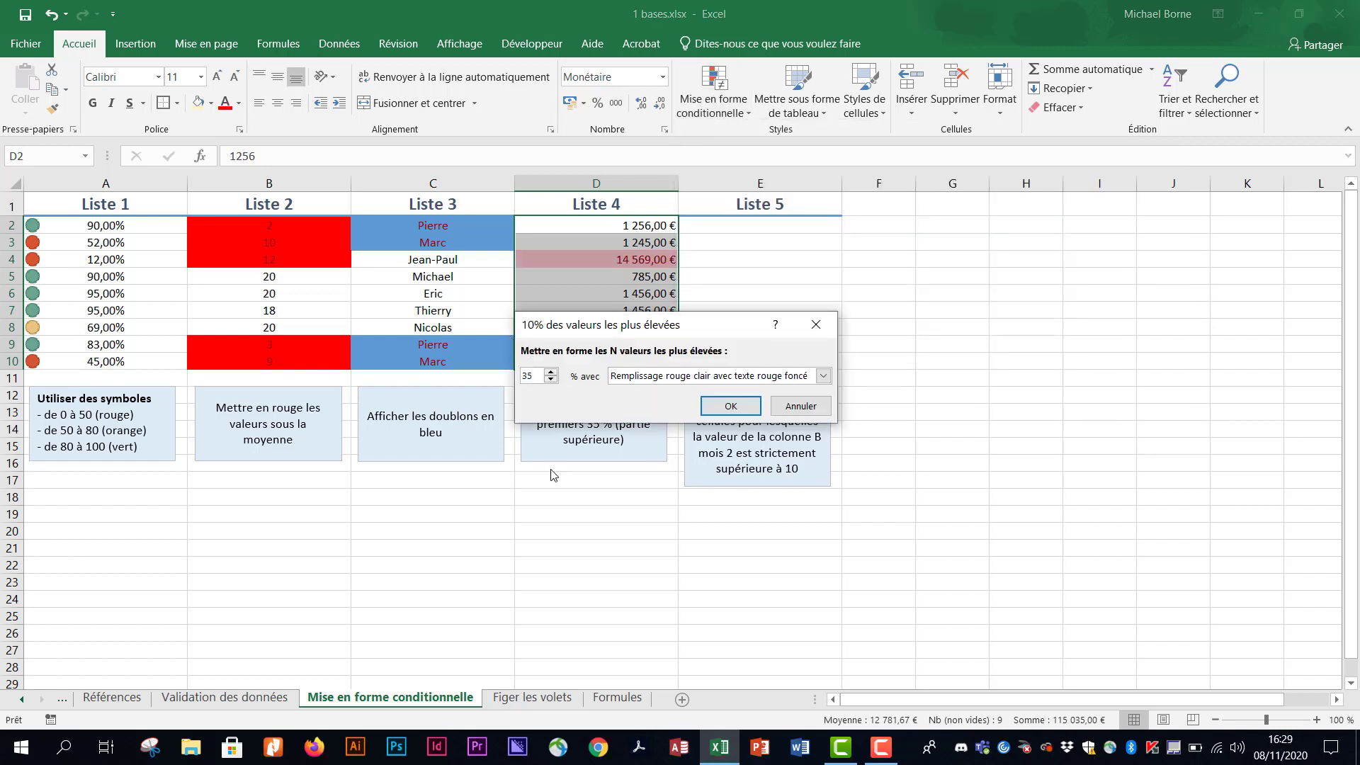
# - Give the Liste 4 top-percent rule a custom format with a green fill and apply it
pyautogui.click(823, 375)
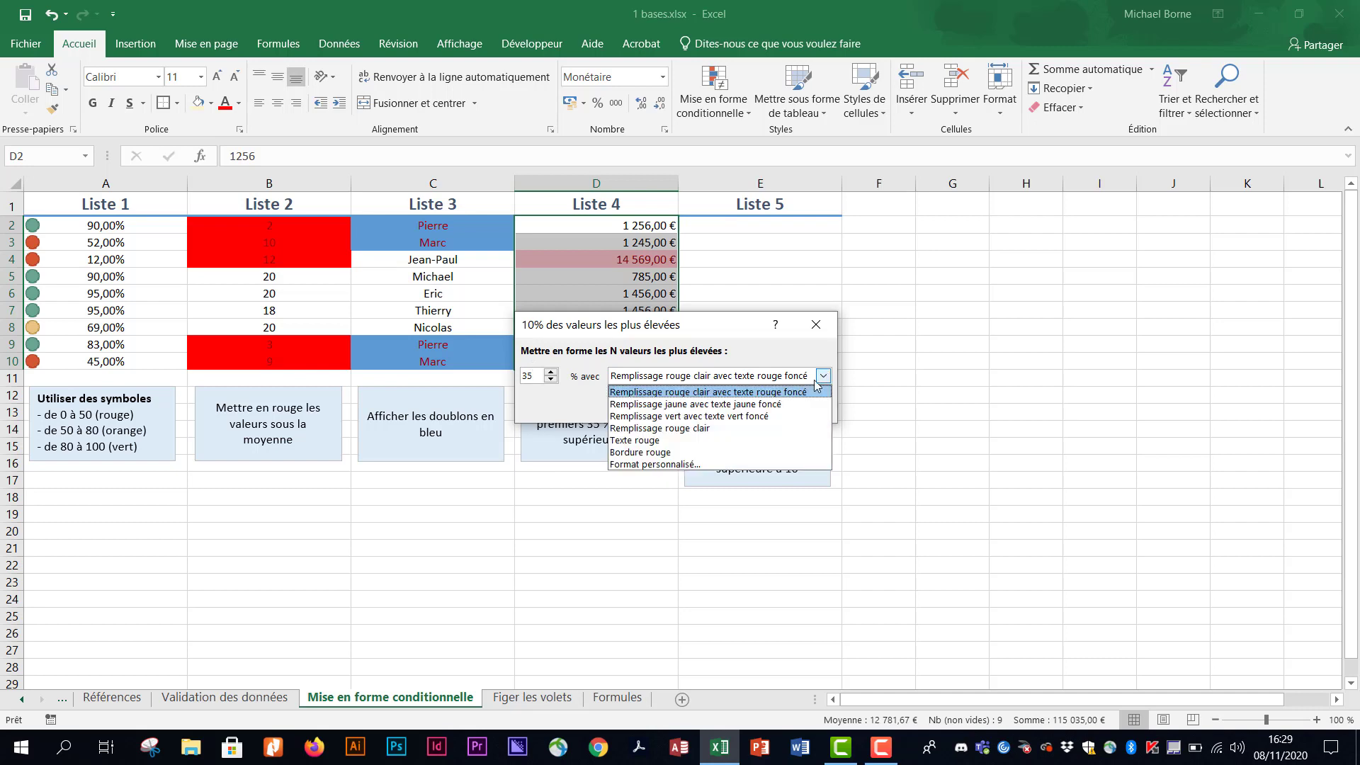
pyautogui.click(704, 464)
pyautogui.moveTo(587, 141); pyautogui.dragTo(859, 157)
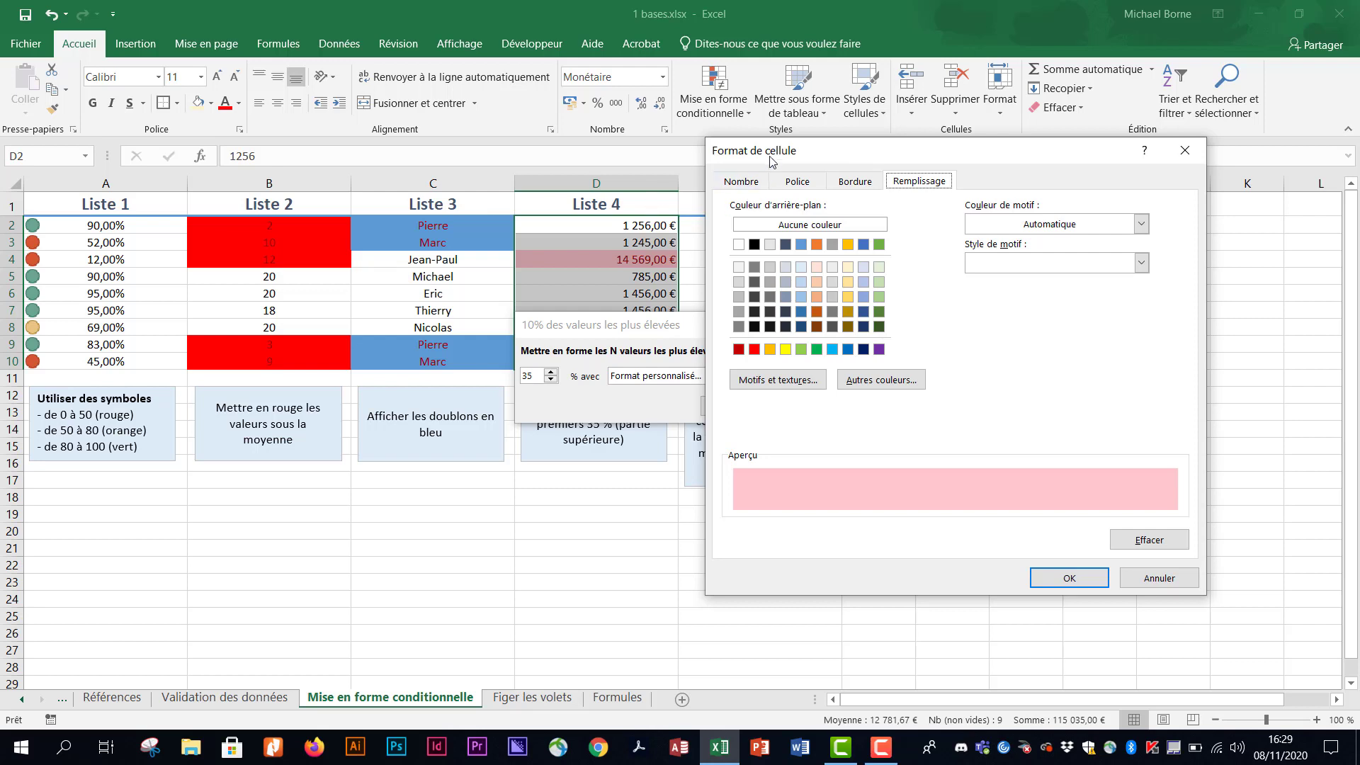
pyautogui.moveTo(774, 155); pyautogui.dragTo(751, 171)
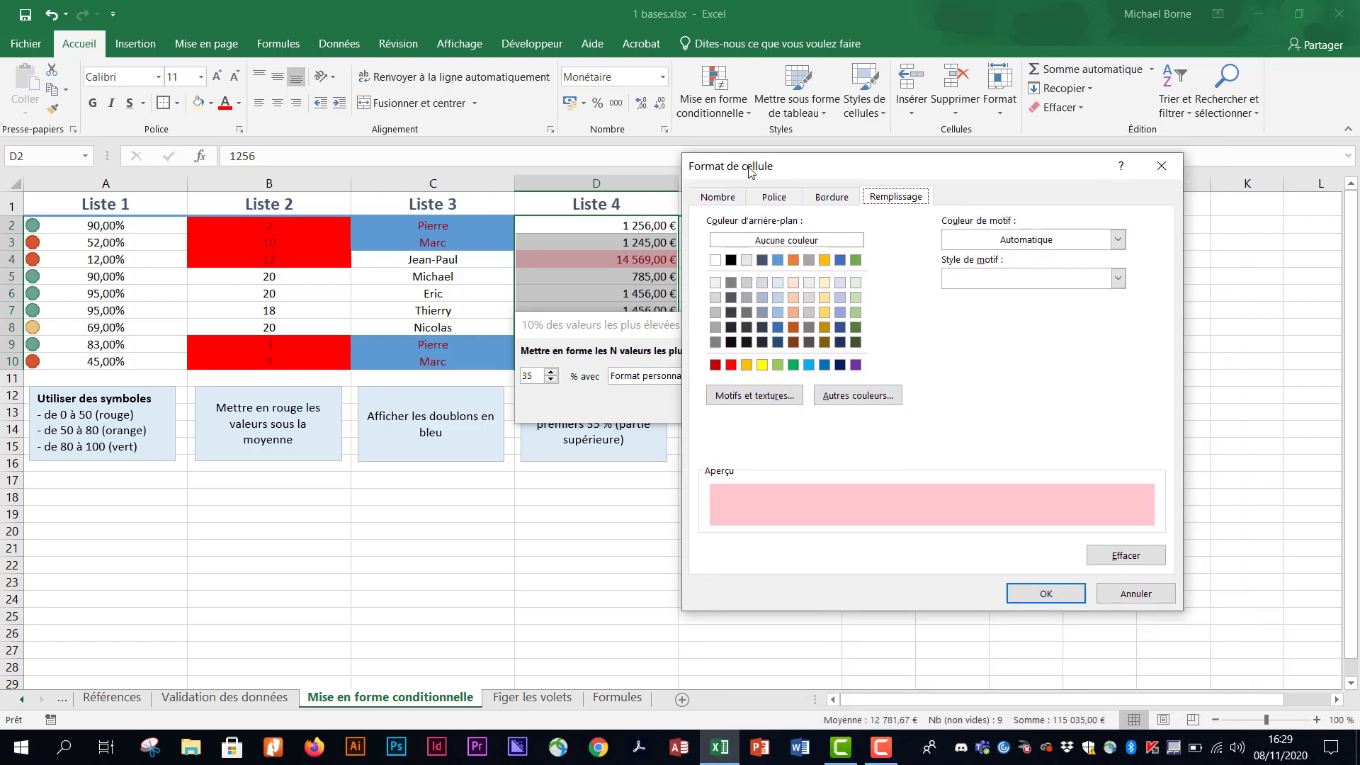
pyautogui.click(856, 259)
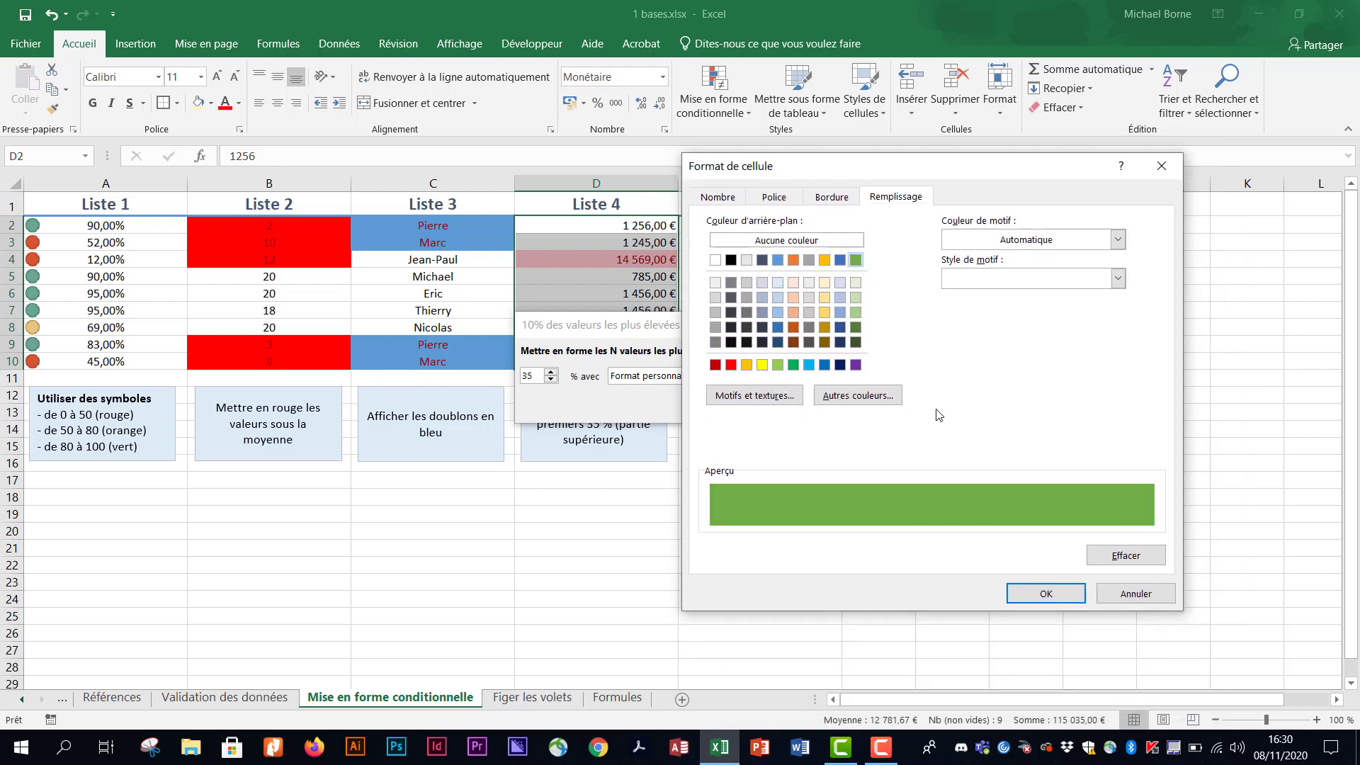
pyautogui.click(1046, 595)
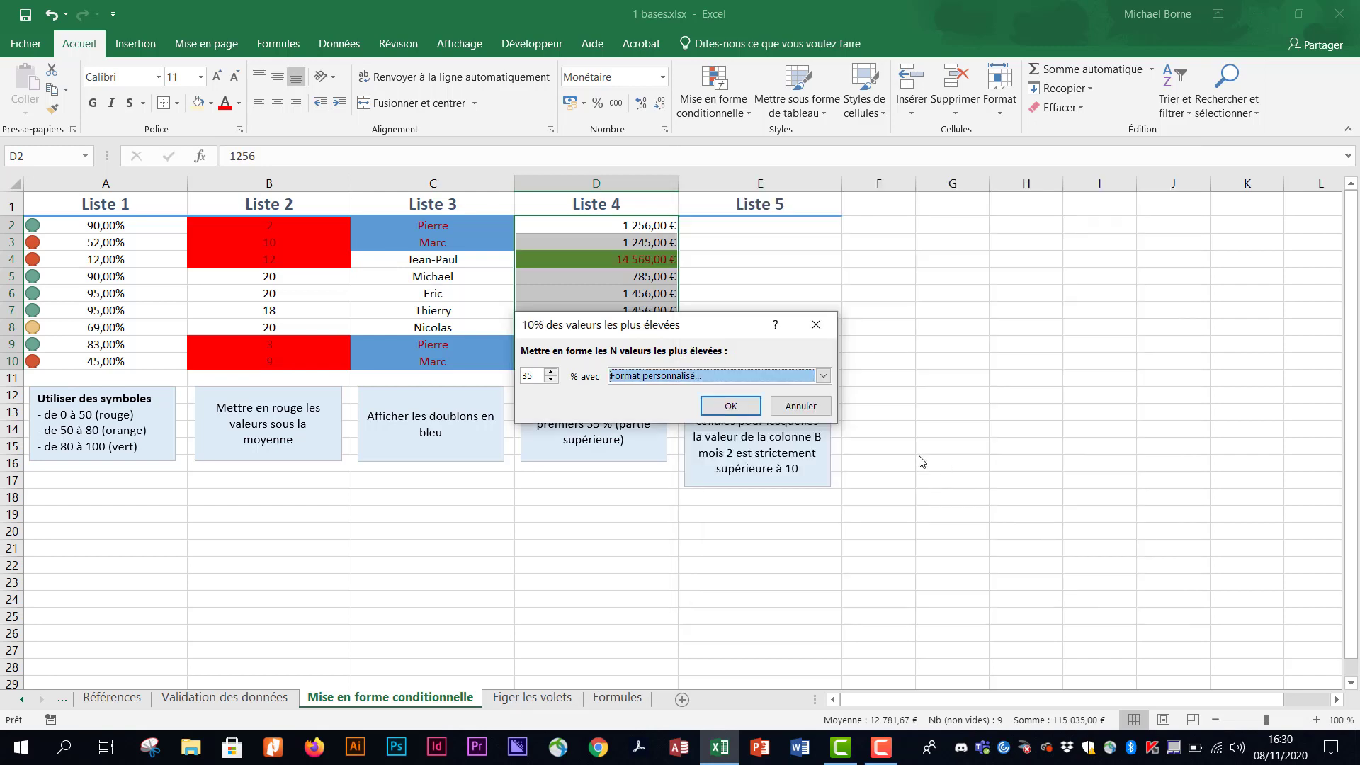
pyautogui.click(742, 411)
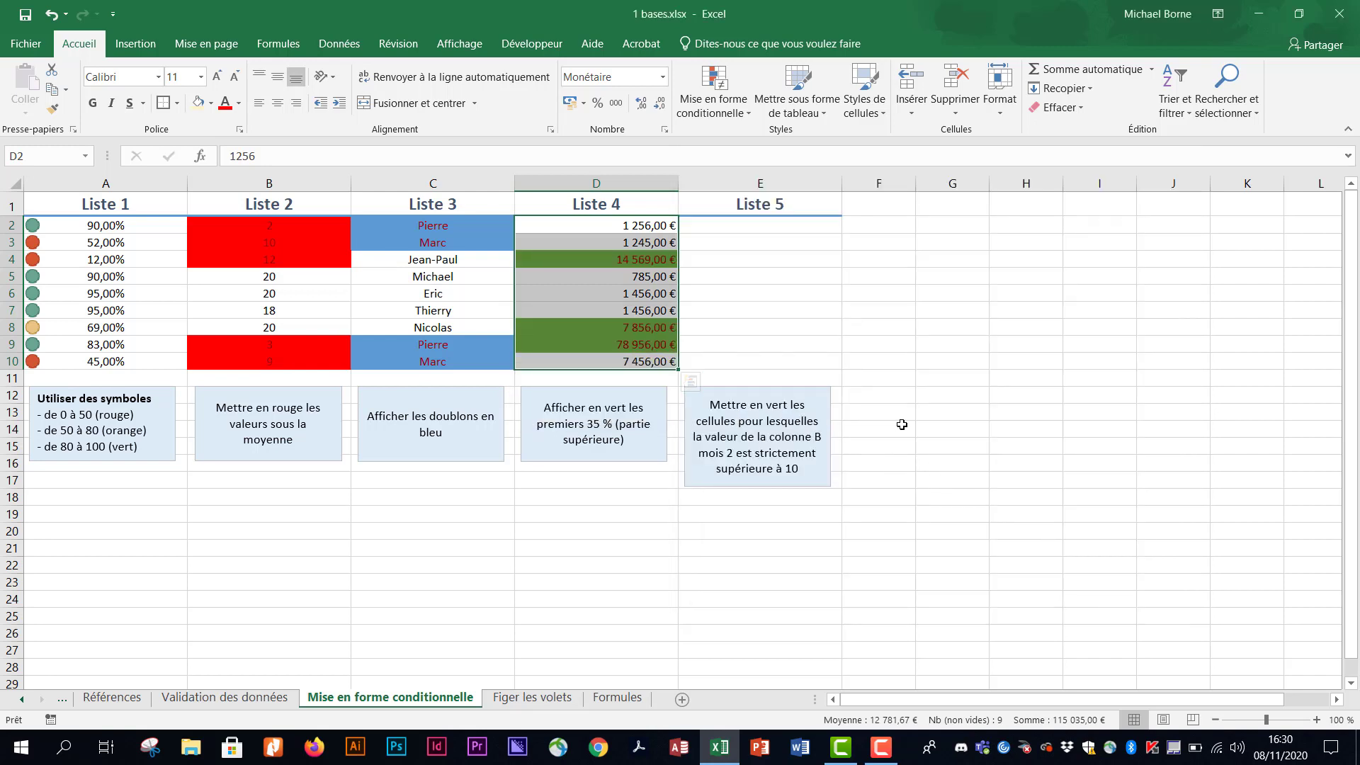
pyautogui.click(924, 417)
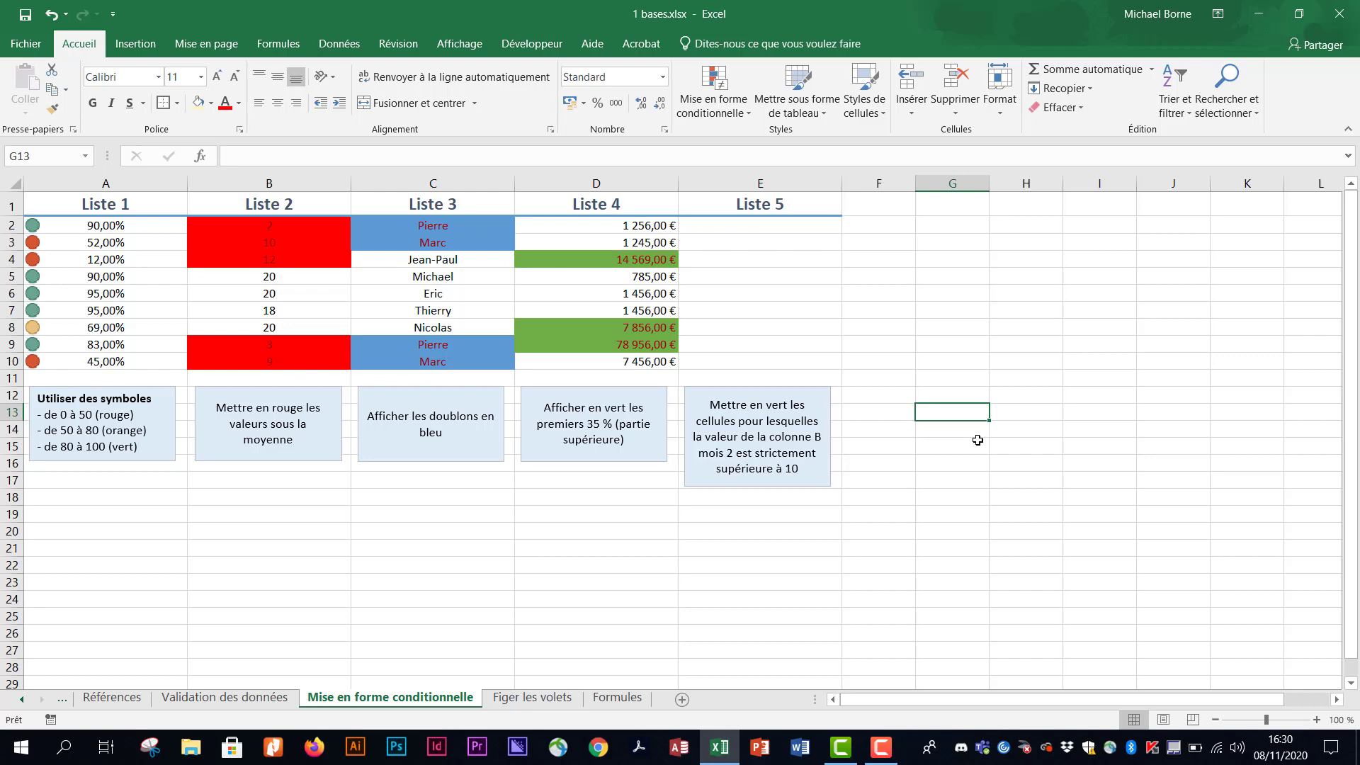
# - Create a formula-based conditional formatting rule for the Liste 5 cells E2:E10 with the formula =B2-2>10
pyautogui.moveTo(724, 221); pyautogui.dragTo(729, 356)
pyautogui.click(736, 225)
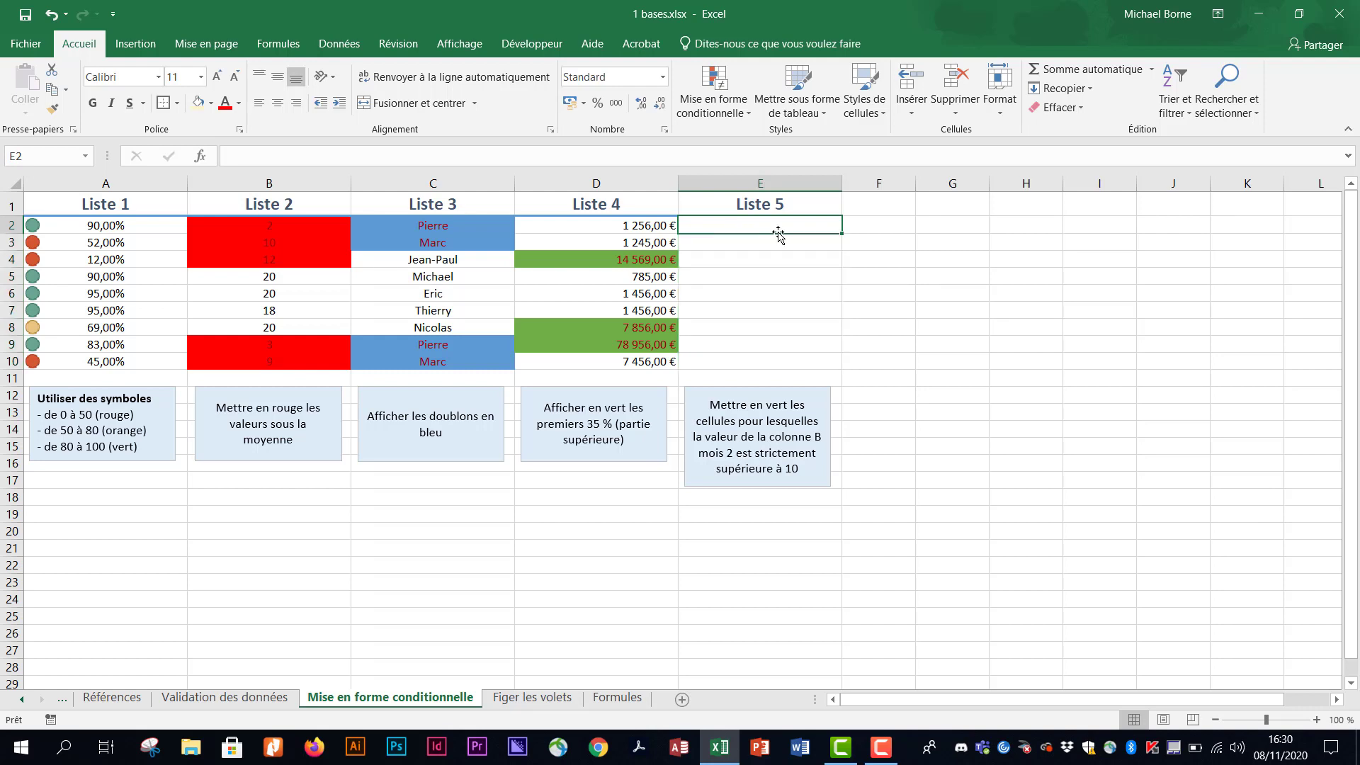
pyautogui.click(273, 227)
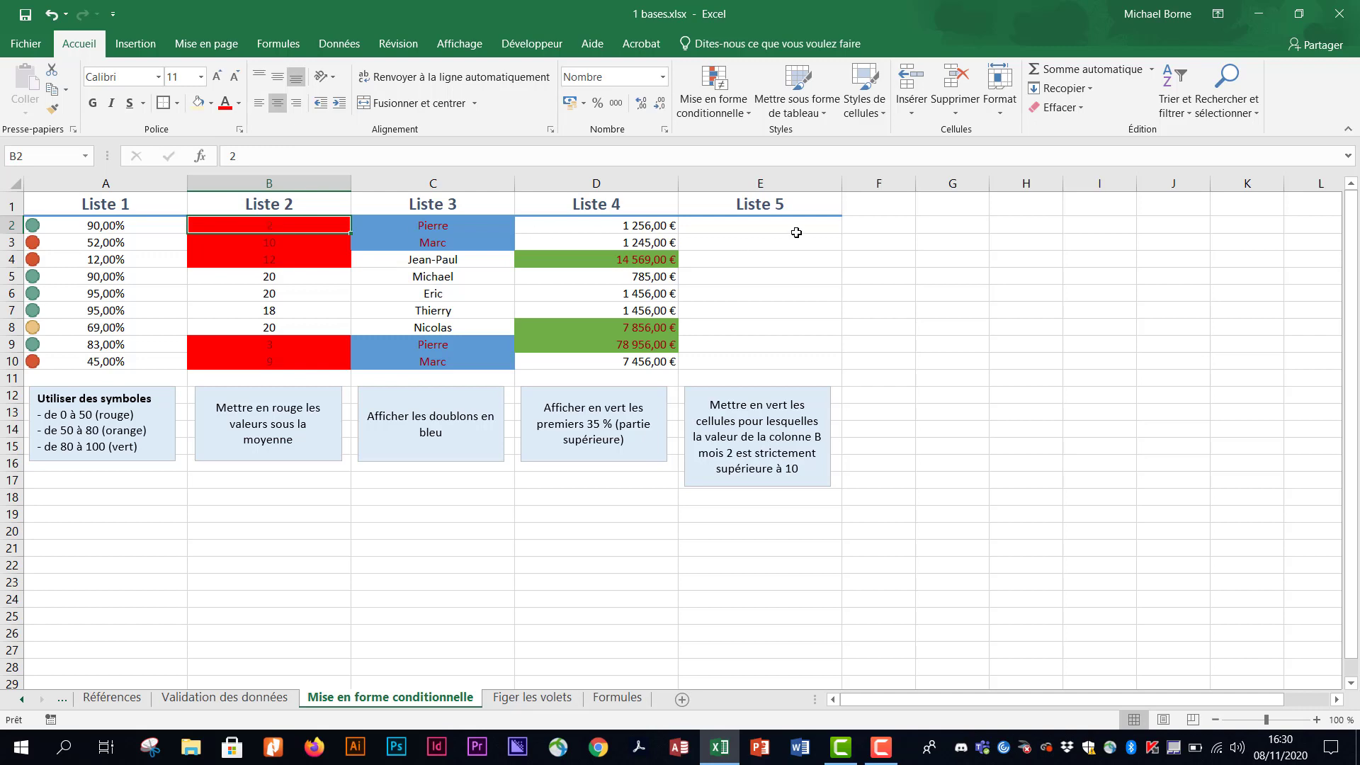
pyautogui.moveTo(794, 230); pyautogui.dragTo(784, 362)
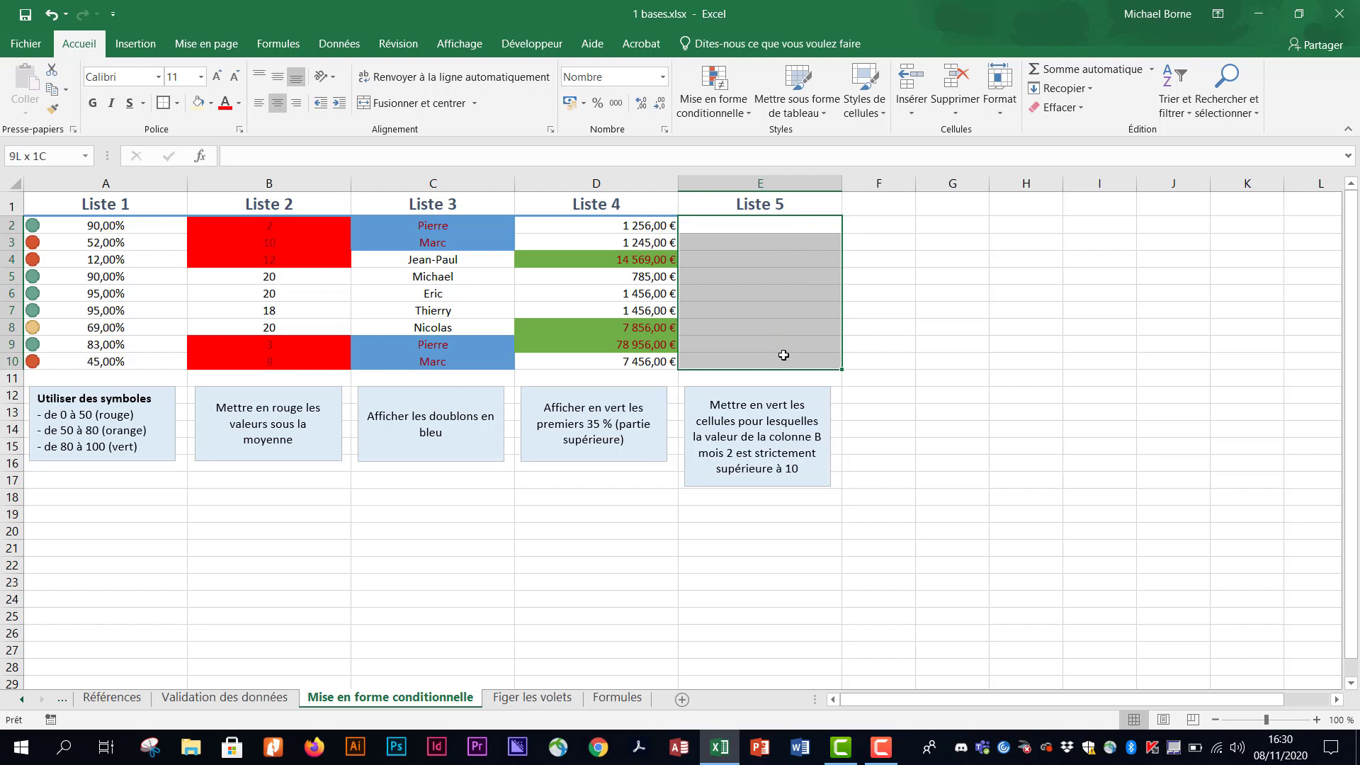
pyautogui.click(713, 99)
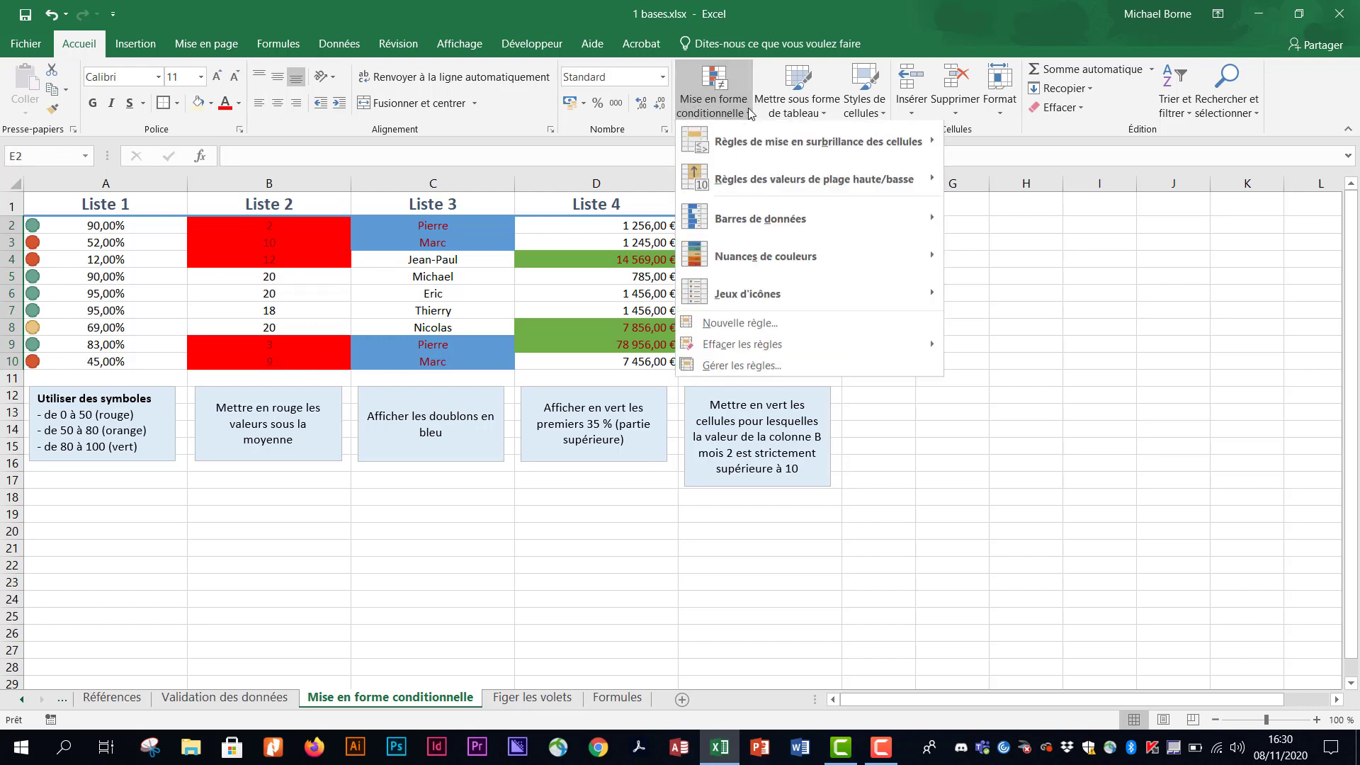
pyautogui.click(774, 324)
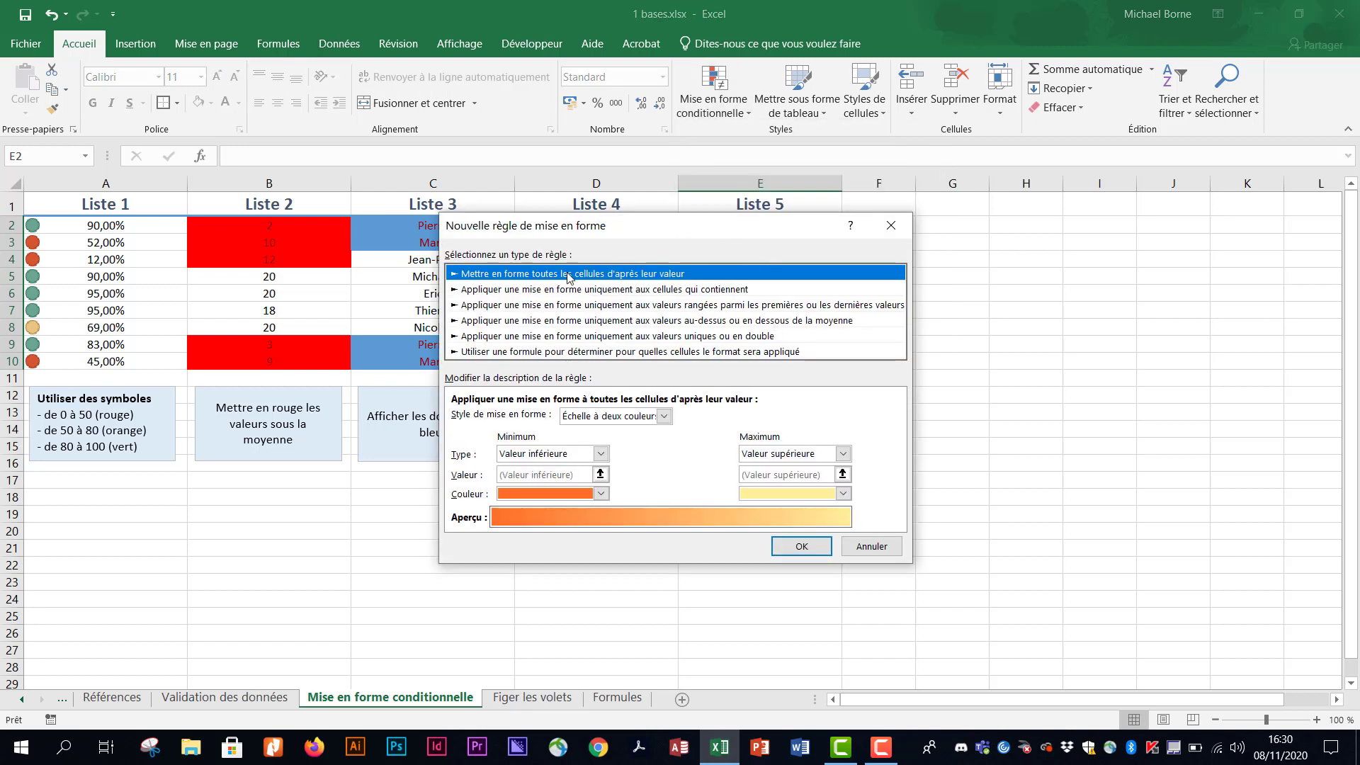
pyautogui.click(570, 352)
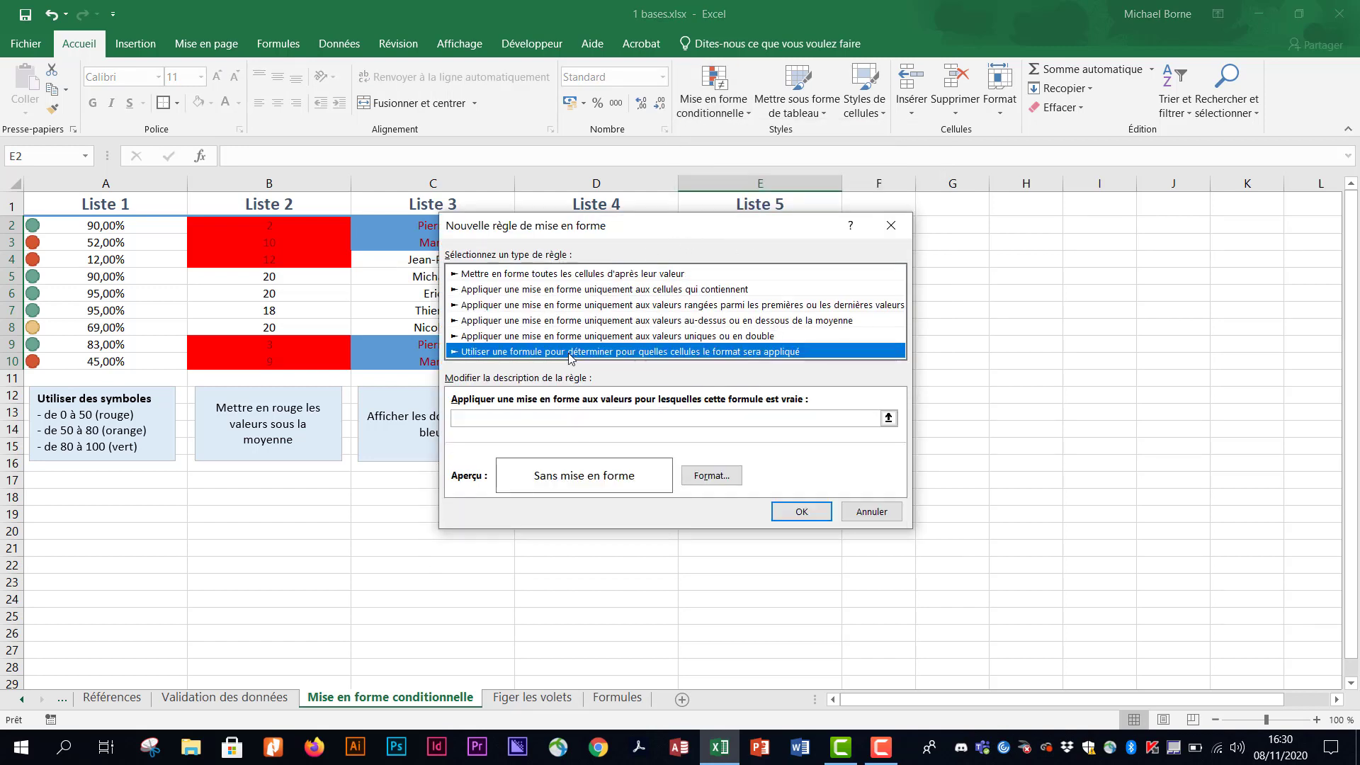
pyautogui.click(583, 416)
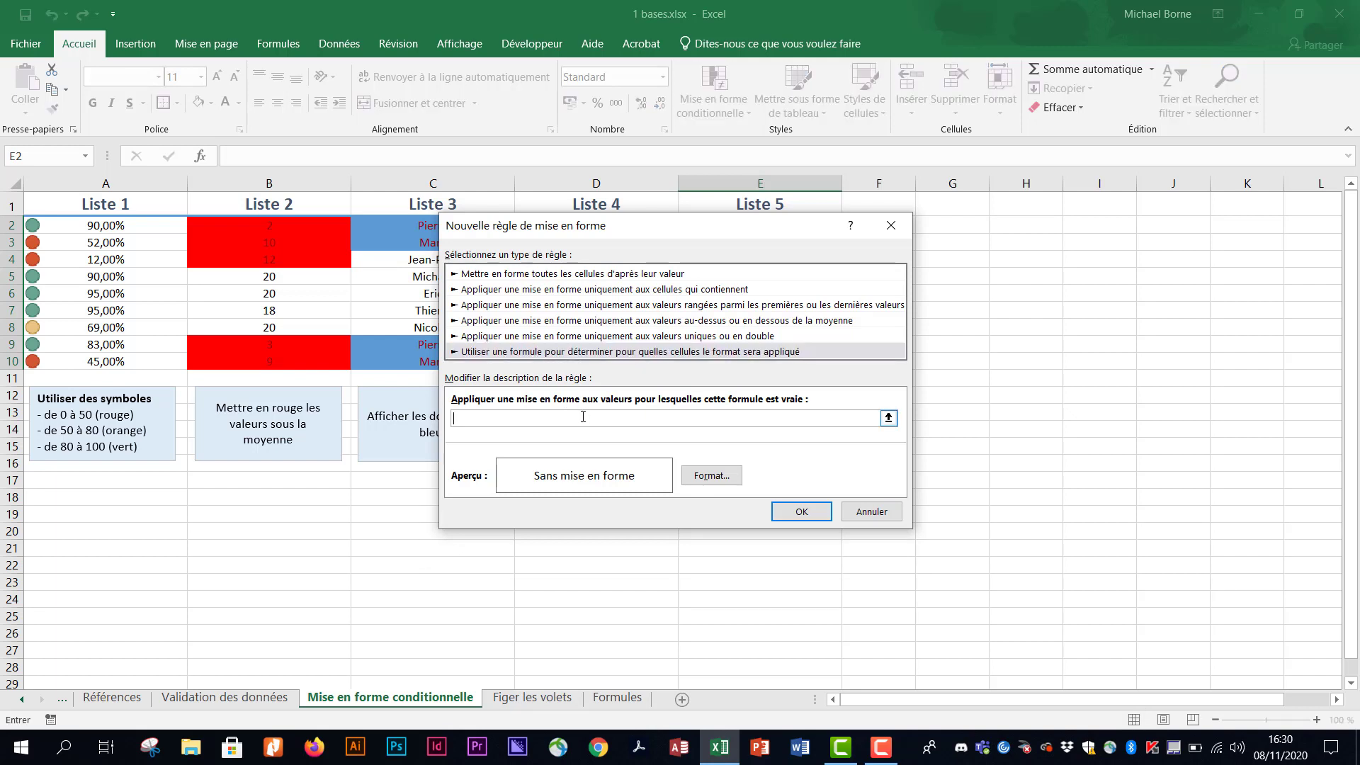
pyautogui.write('=')
pyautogui.write('B2-')
pyautogui.write('2')
pyautogui.write('<')
pyautogui.write('>10')
# - Set a green fill as the format of the Liste 5 formula rule and apply the rule
pyautogui.click(711, 476)
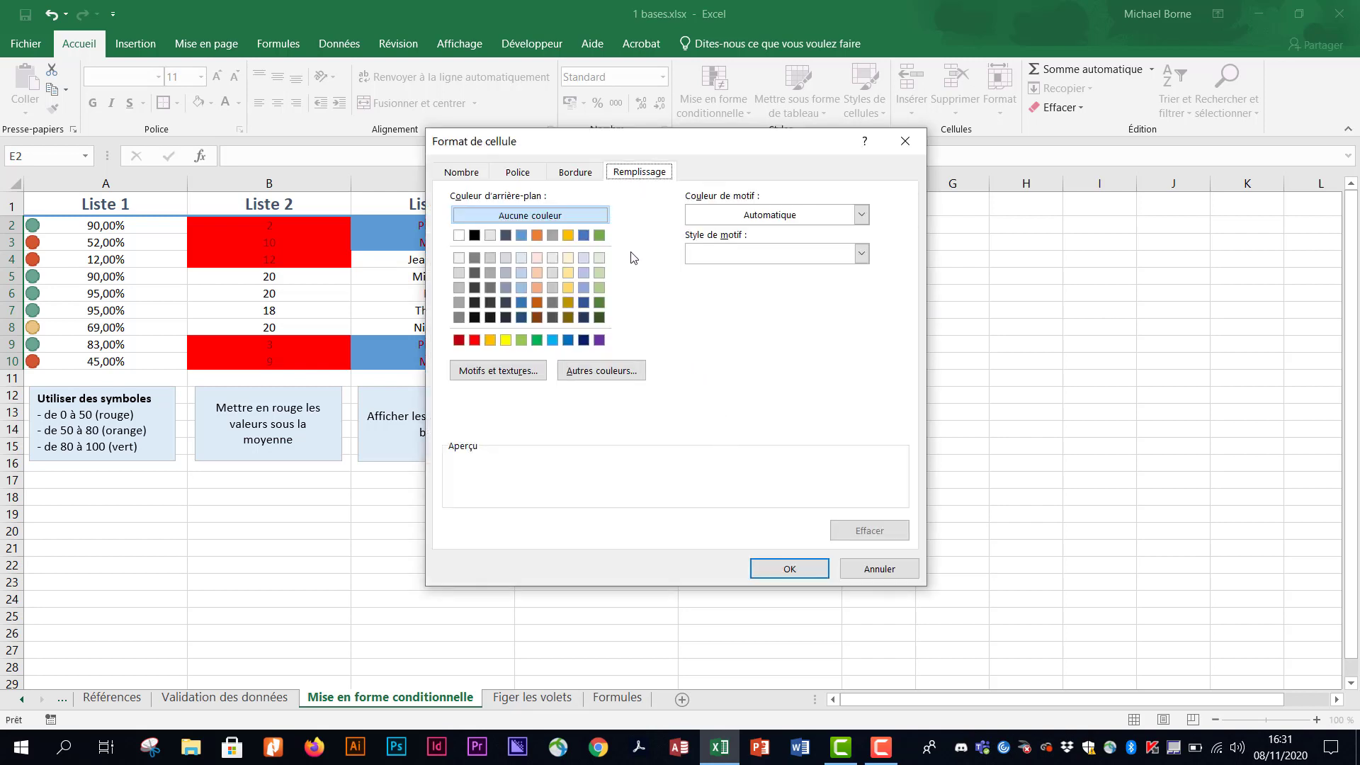
pyautogui.click(599, 236)
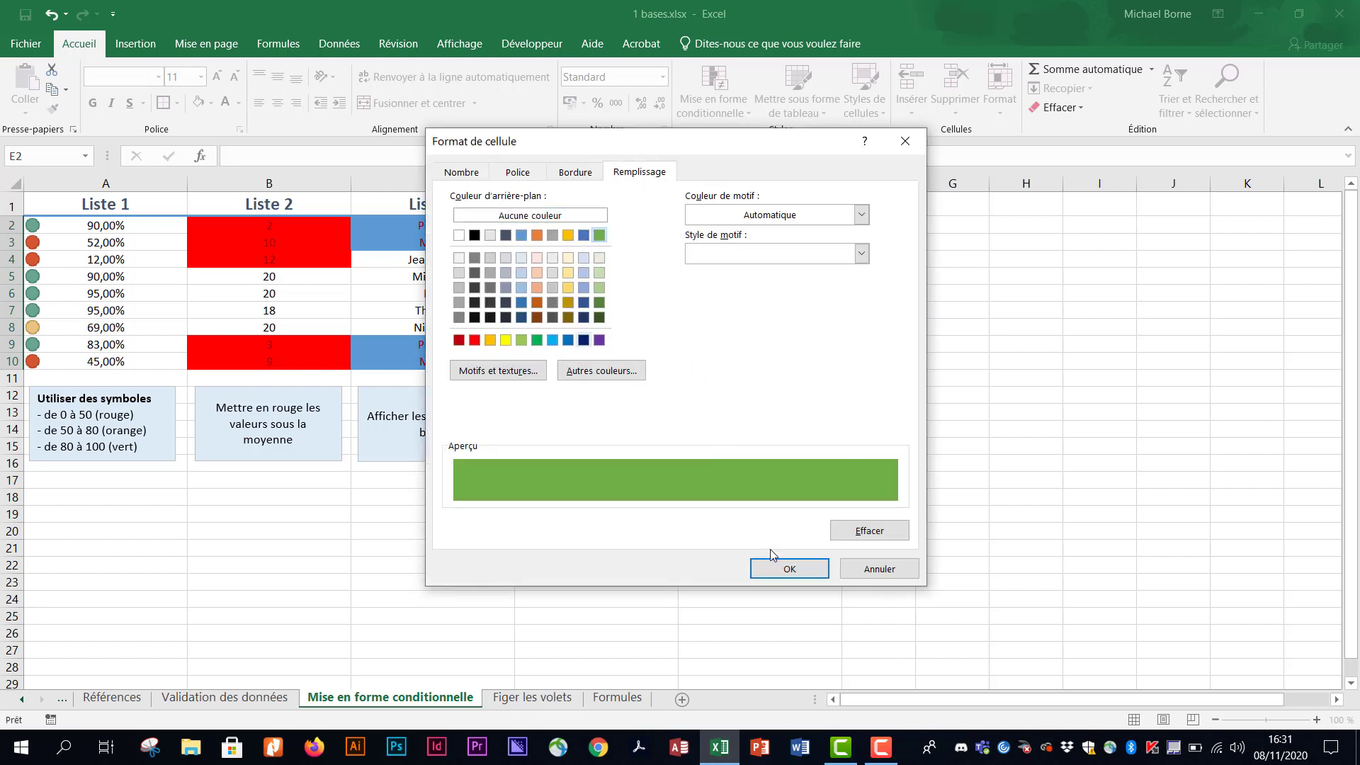
pyautogui.click(784, 569)
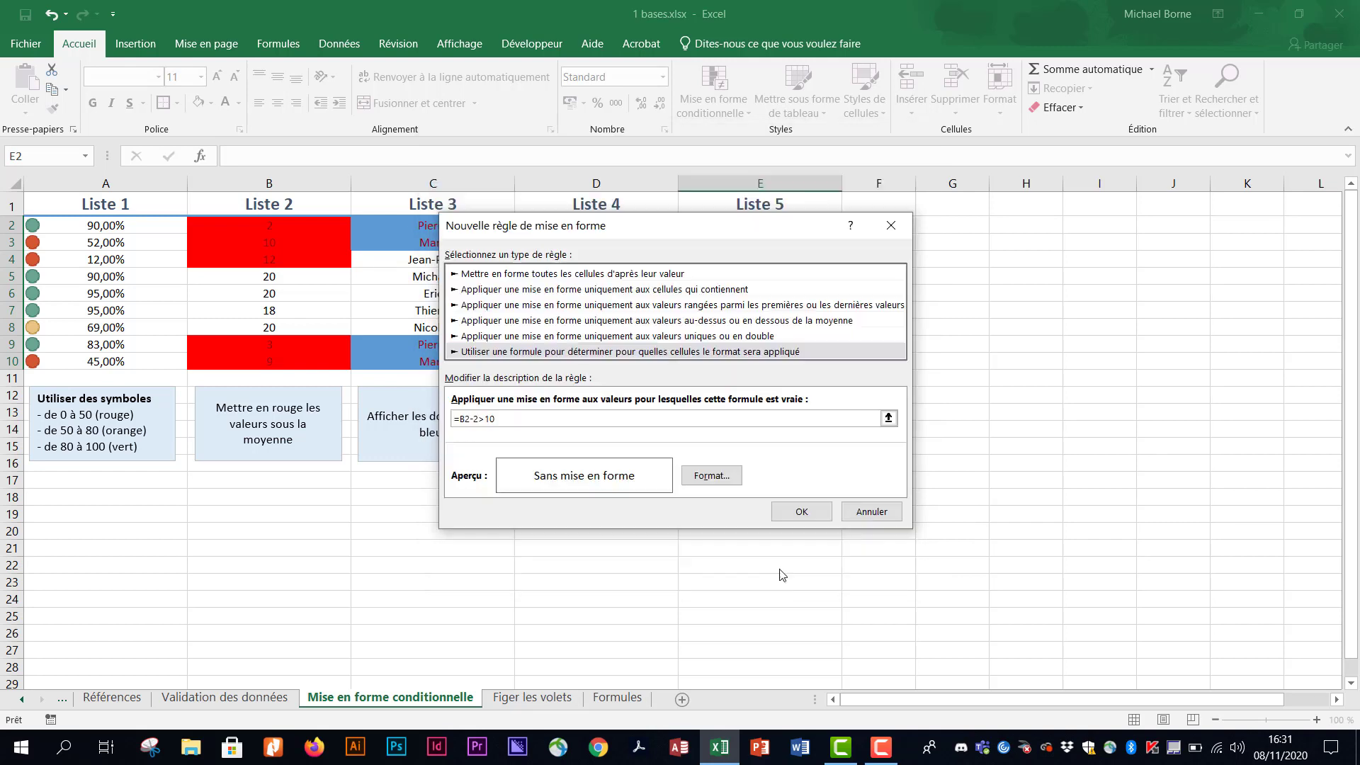
pyautogui.click(800, 511)
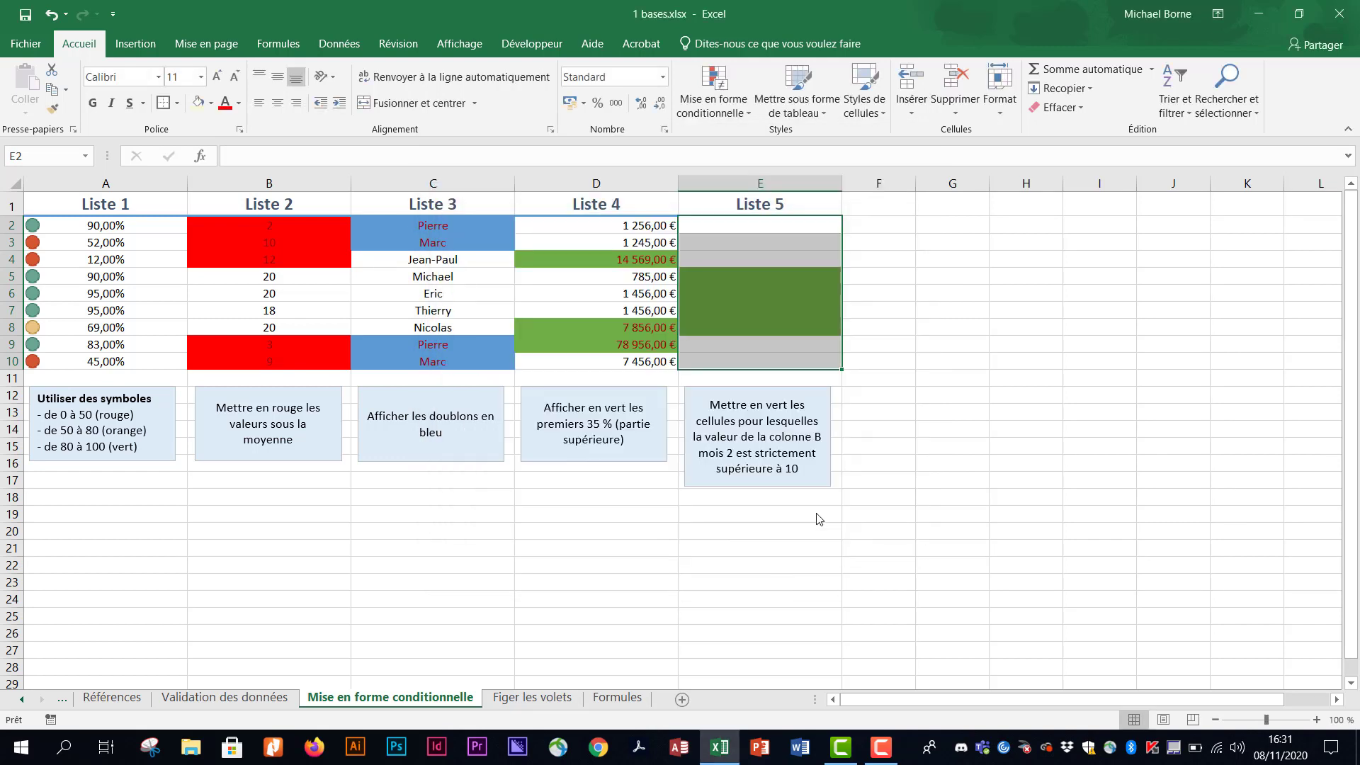
# - Compare the formatted Liste 5 cells E5:E8 with the Liste 2 values in B5:B8 to check the formula rule
pyautogui.click(916, 450)
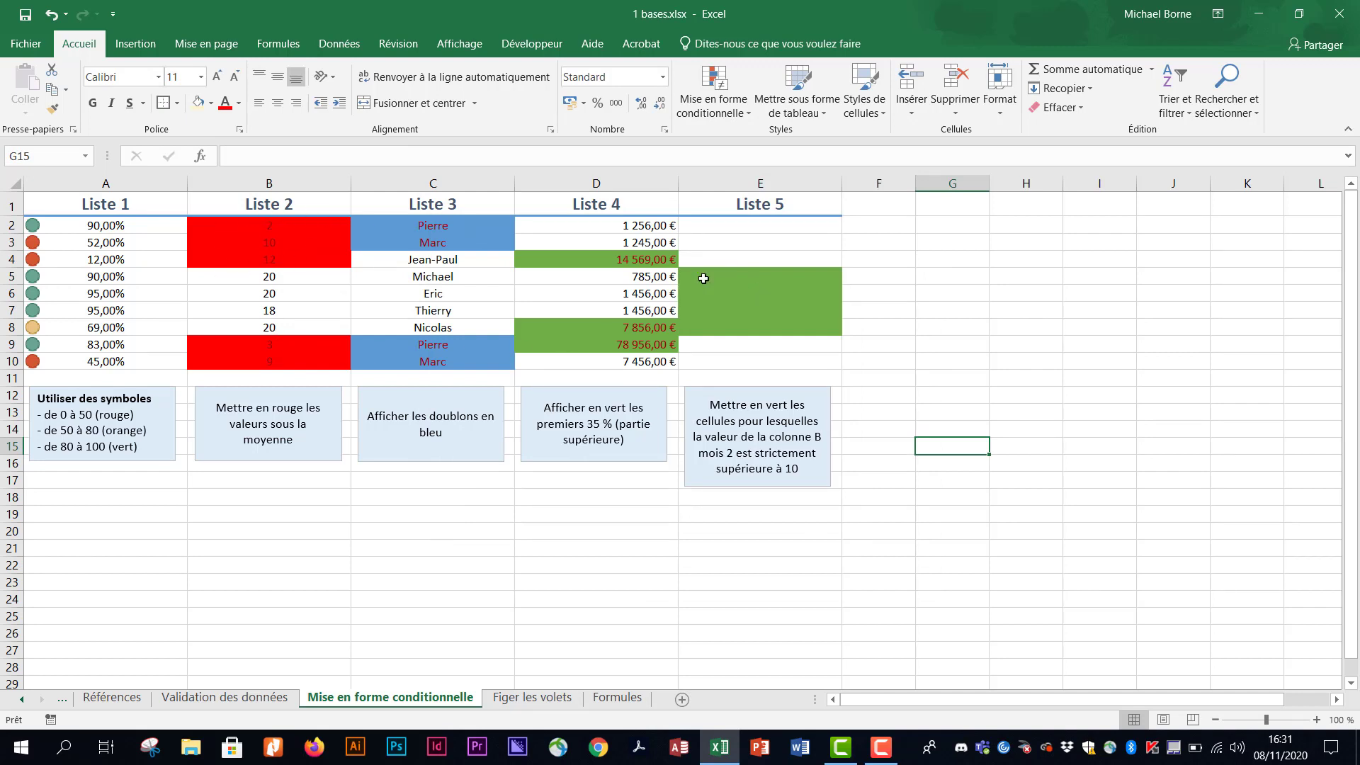
pyautogui.moveTo(744, 272); pyautogui.dragTo(744, 324)
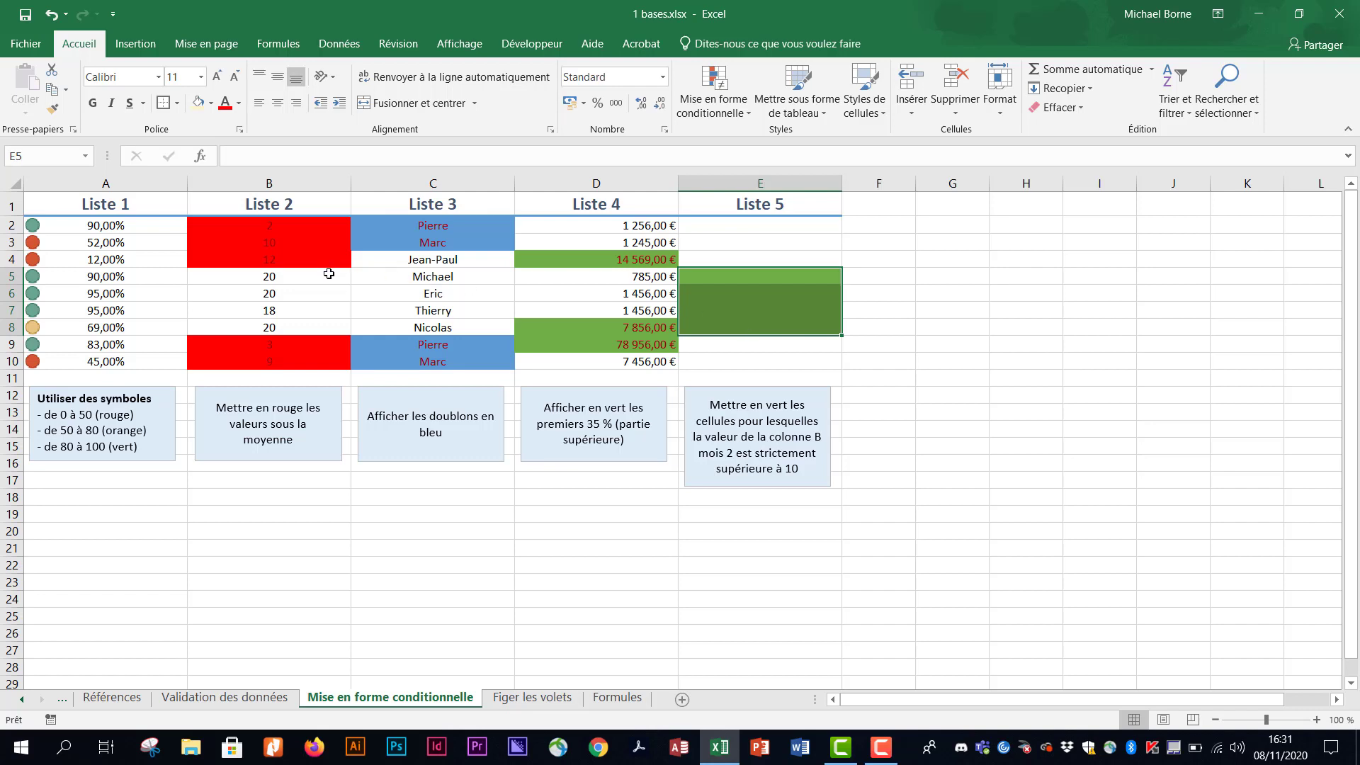
pyautogui.moveTo(330, 276); pyautogui.dragTo(329, 325)
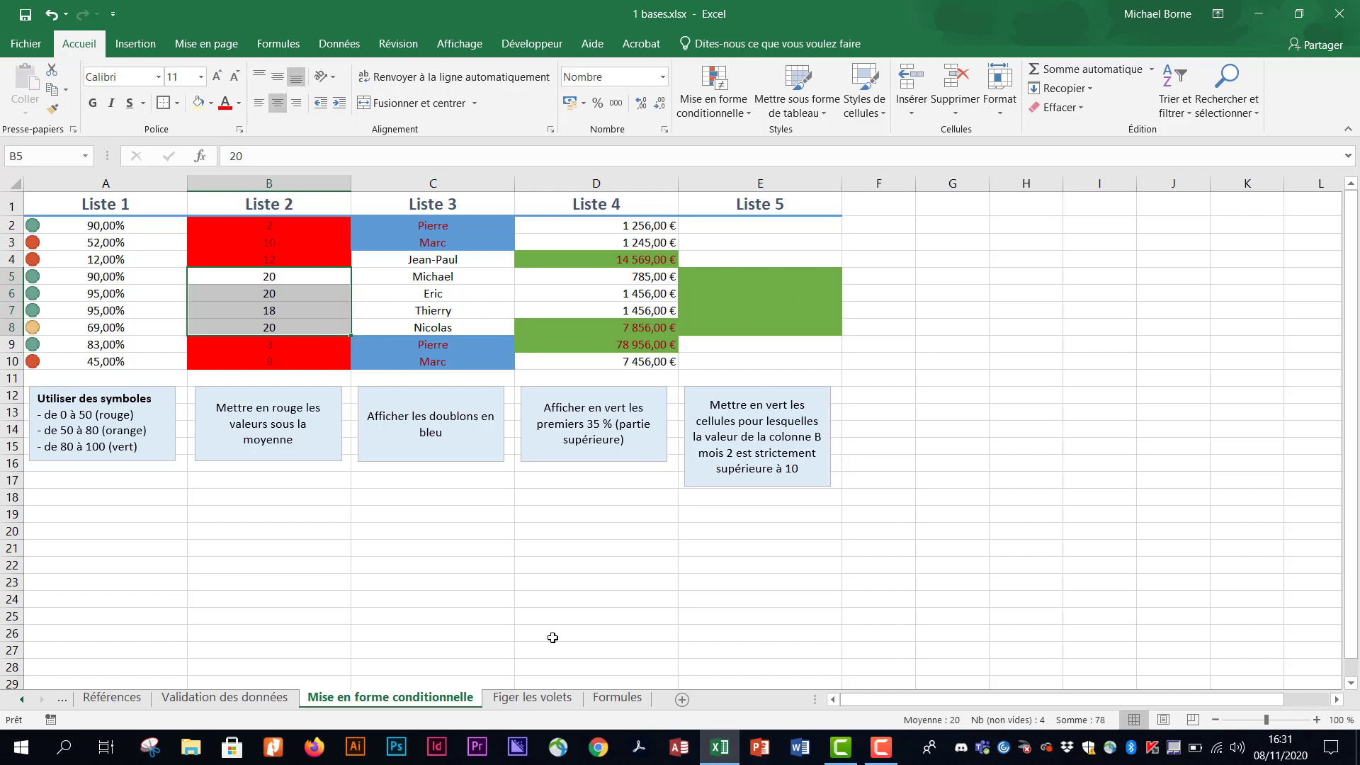
# - Open the "Figer les volets" sheet and examine its sales table down to the last row and its column headers in A1:D1
pyautogui.click(550, 701)
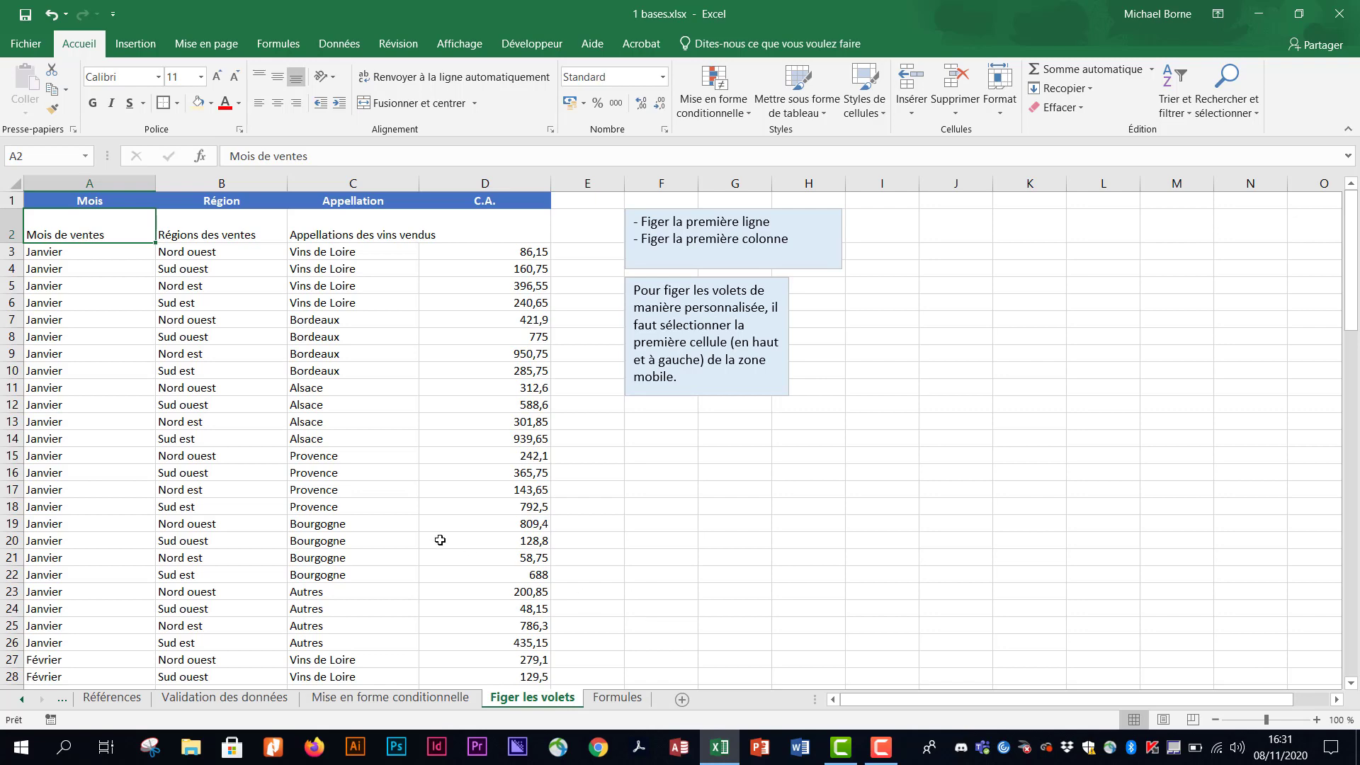
pyautogui.scroll(-9, 505, 497)
pyautogui.scroll(-17, 505, 498)
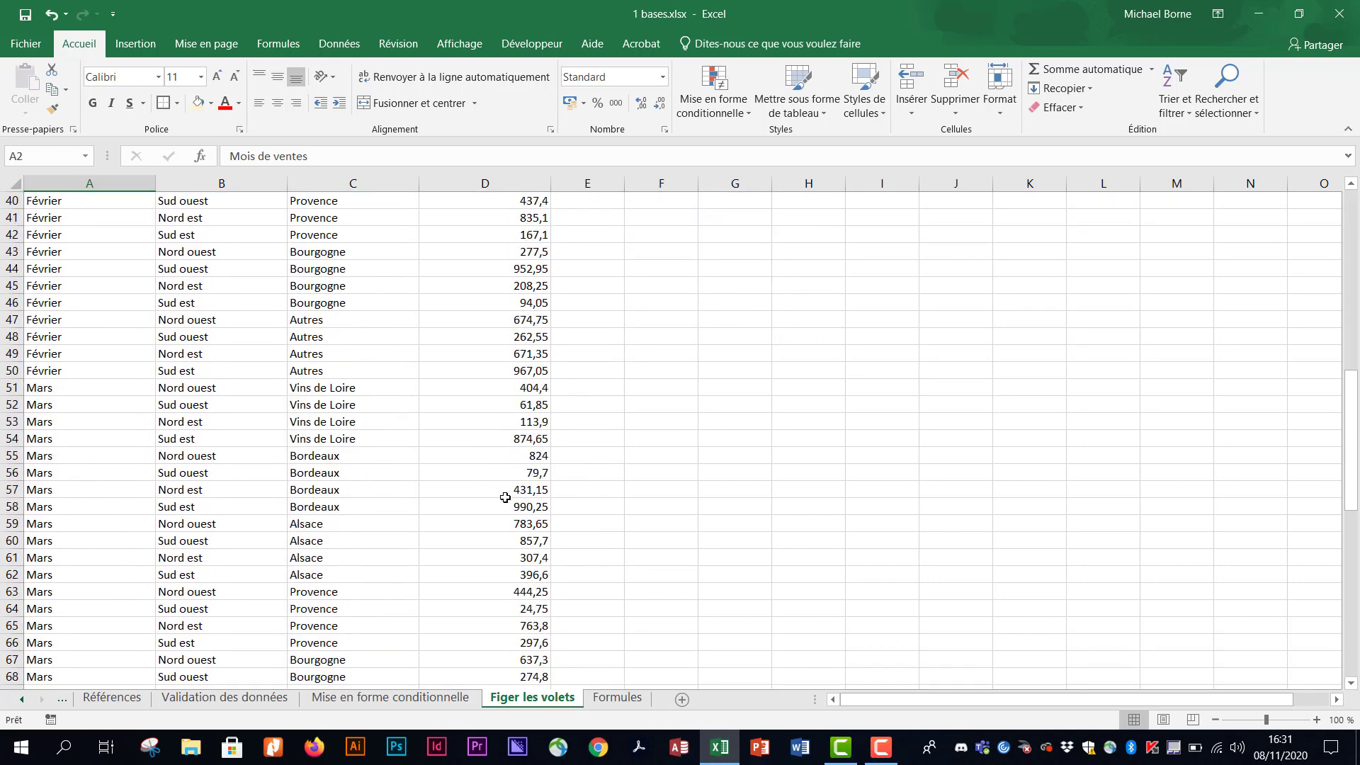
pyautogui.scroll(-2, 505, 497)
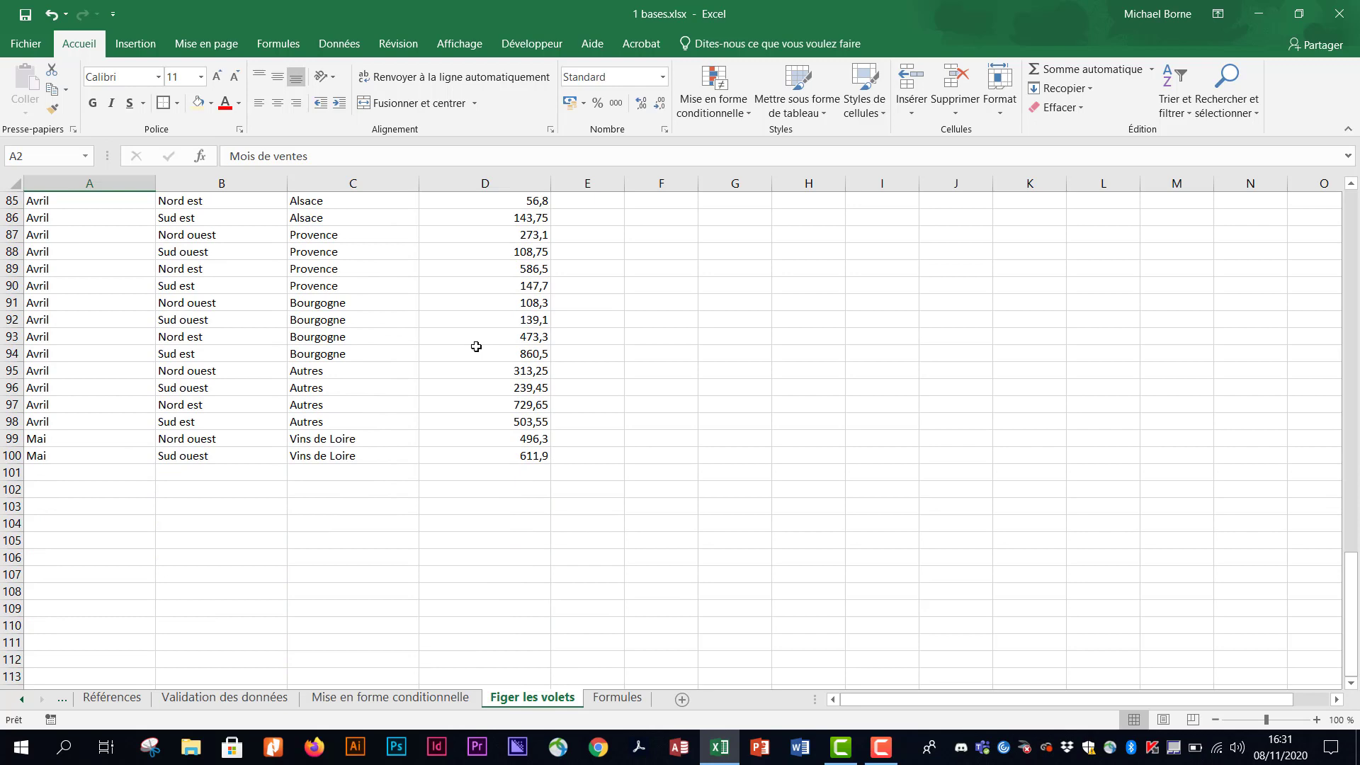
pyautogui.click(496, 269)
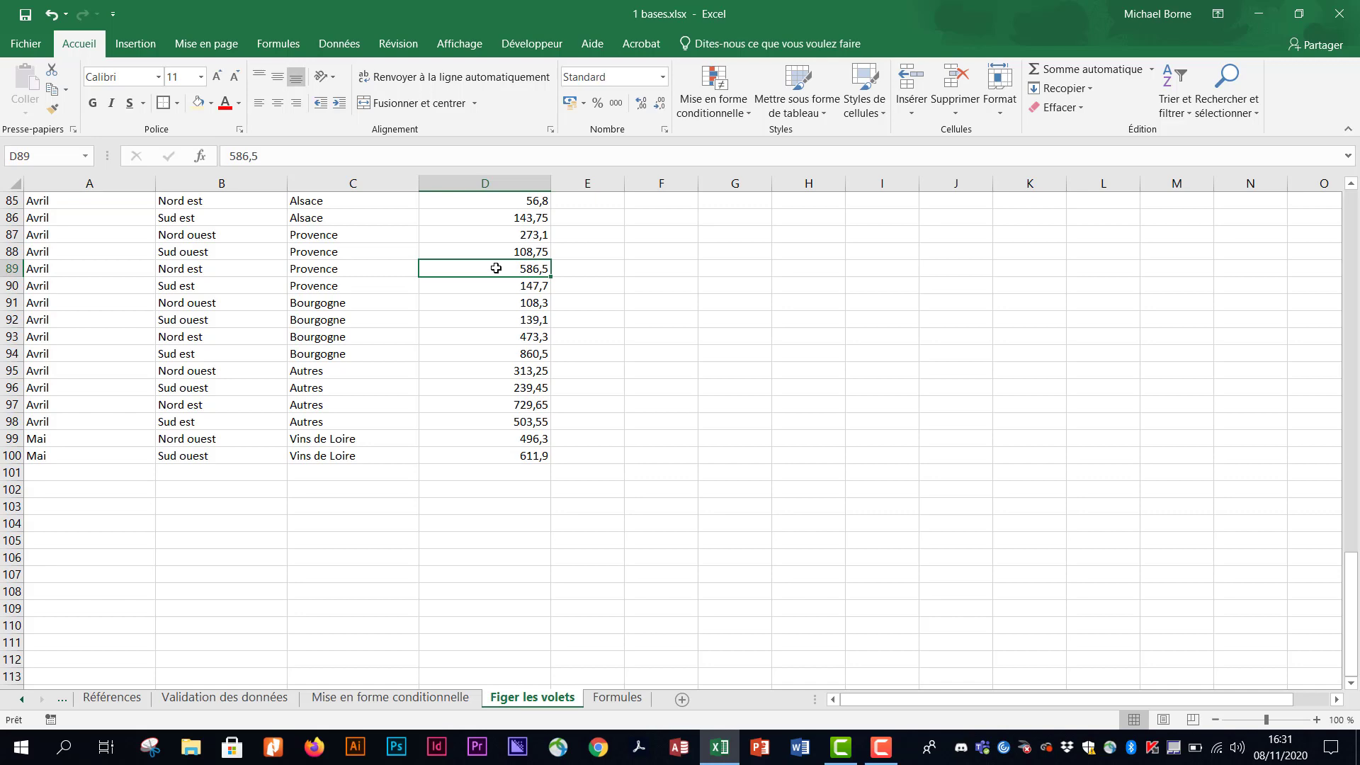
pyautogui.scroll(5, 496, 268)
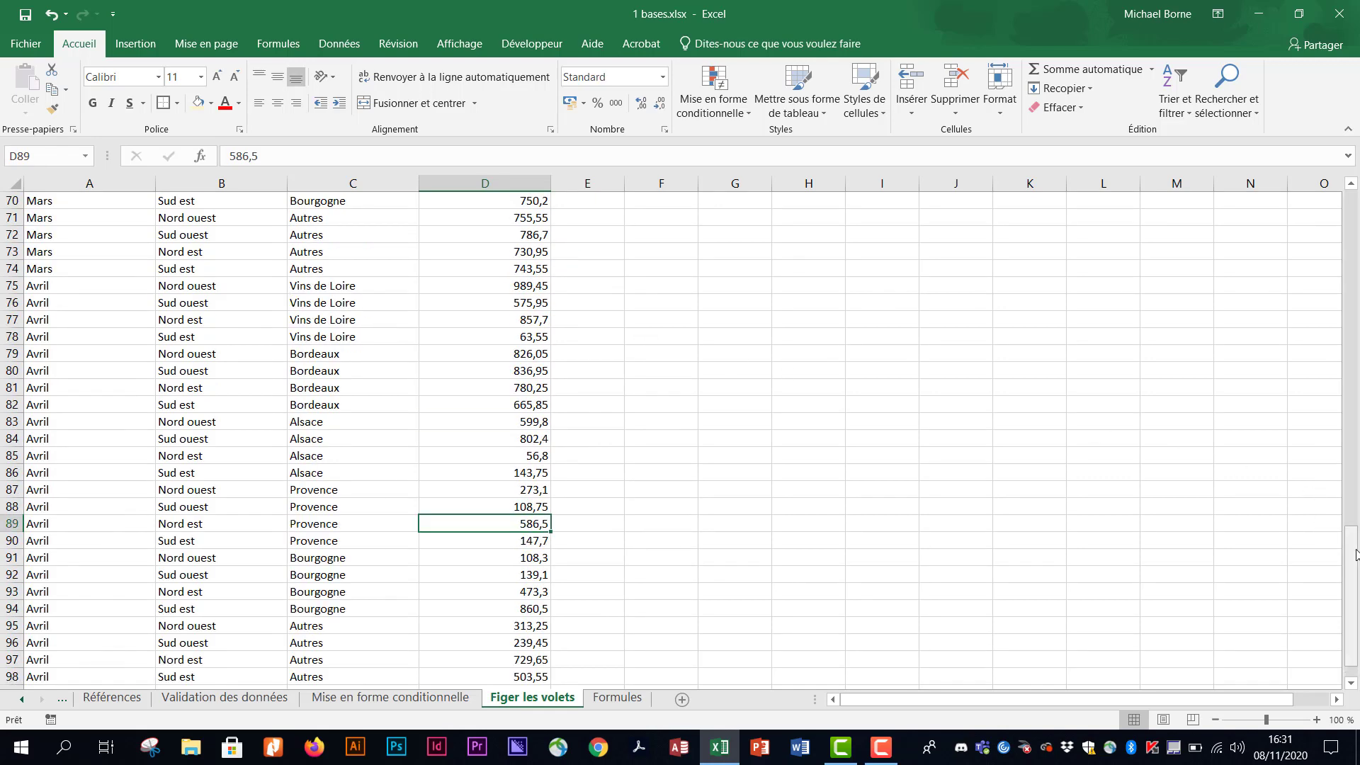
pyautogui.scroll(20, 1355, 539)
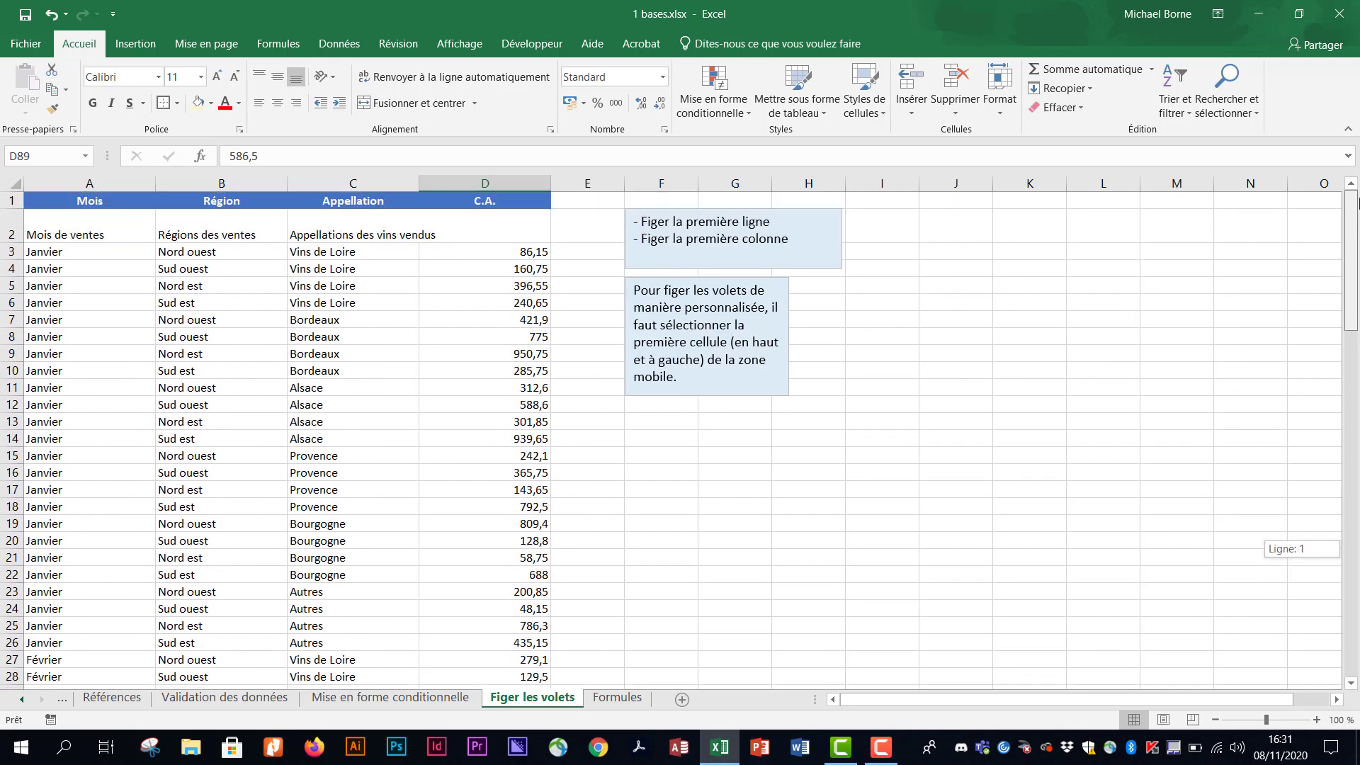
pyautogui.moveTo(68, 200); pyautogui.dragTo(471, 202)
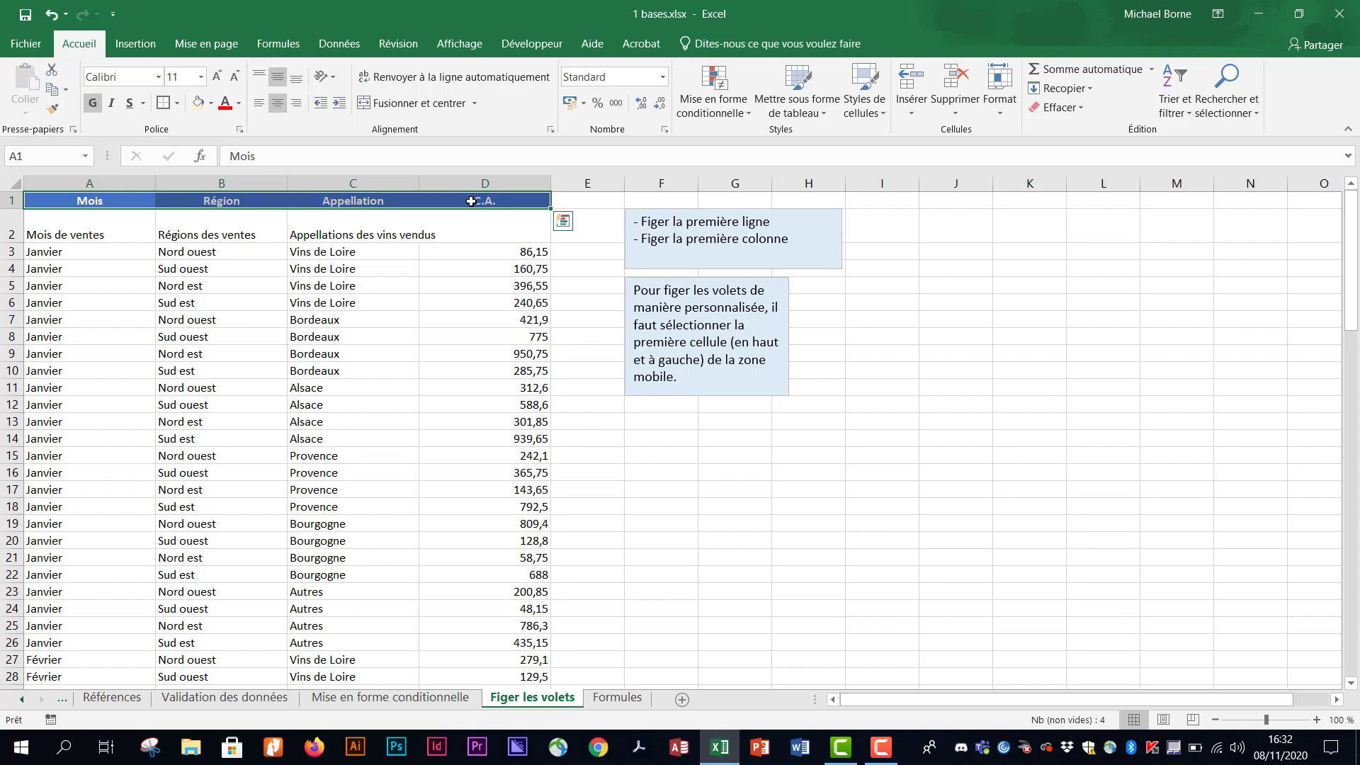
pyautogui.click(496, 286)
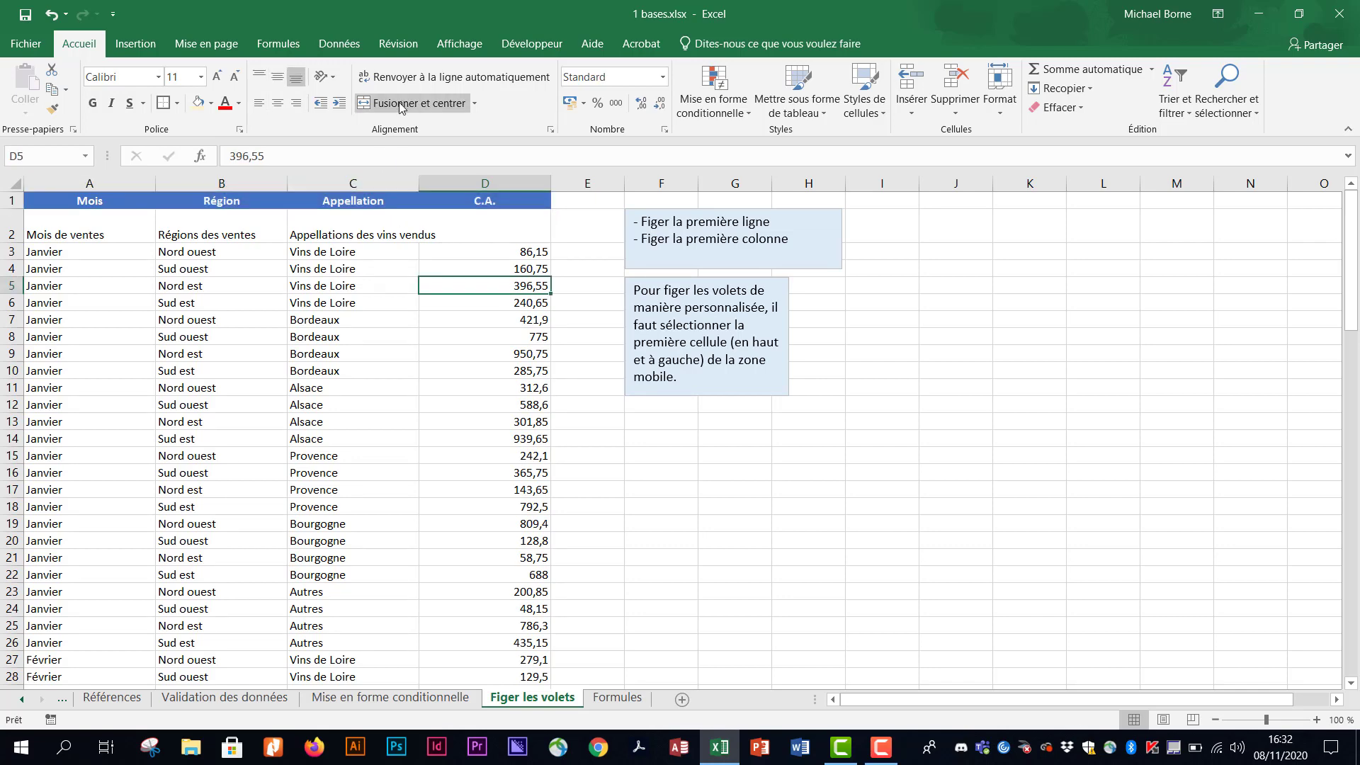
# - Freeze the top row of the sheet and check the header row against the table's last rows
pyautogui.click(459, 43)
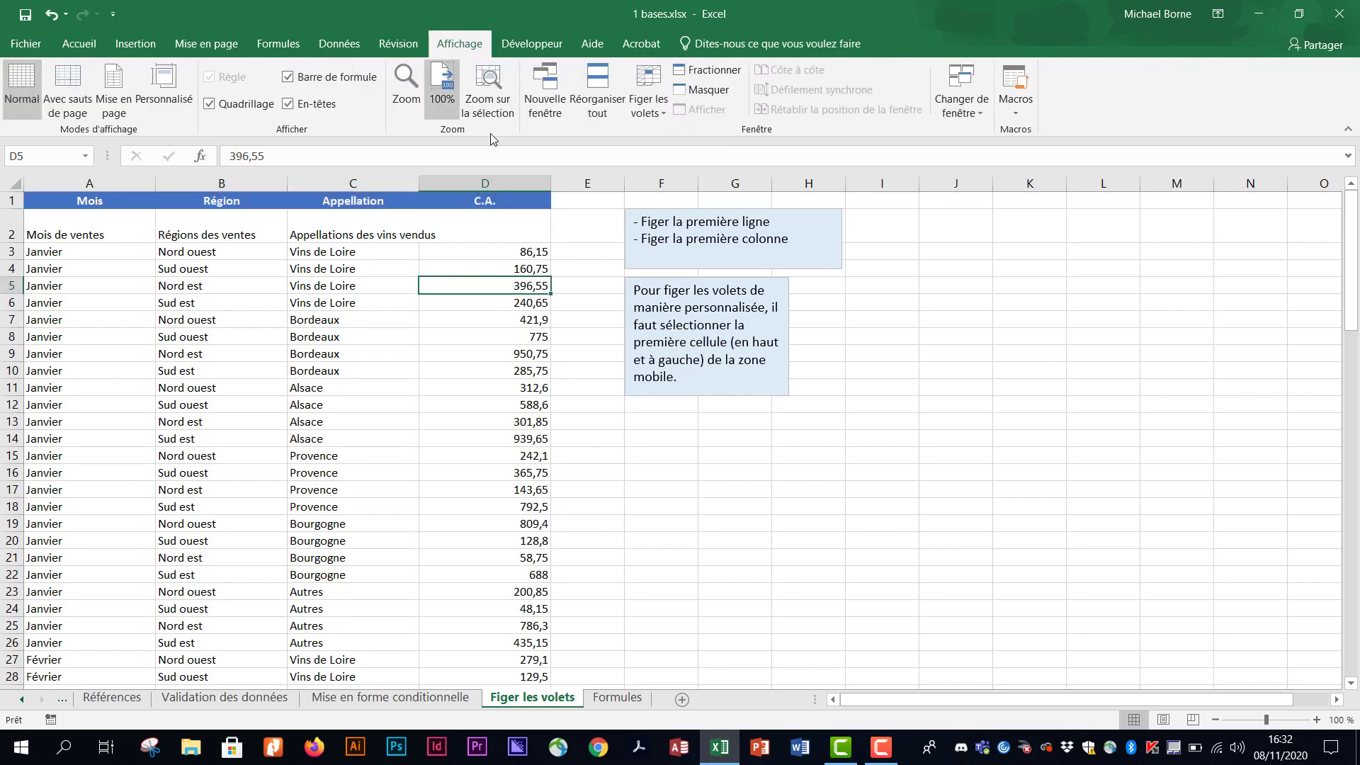
pyautogui.click(658, 117)
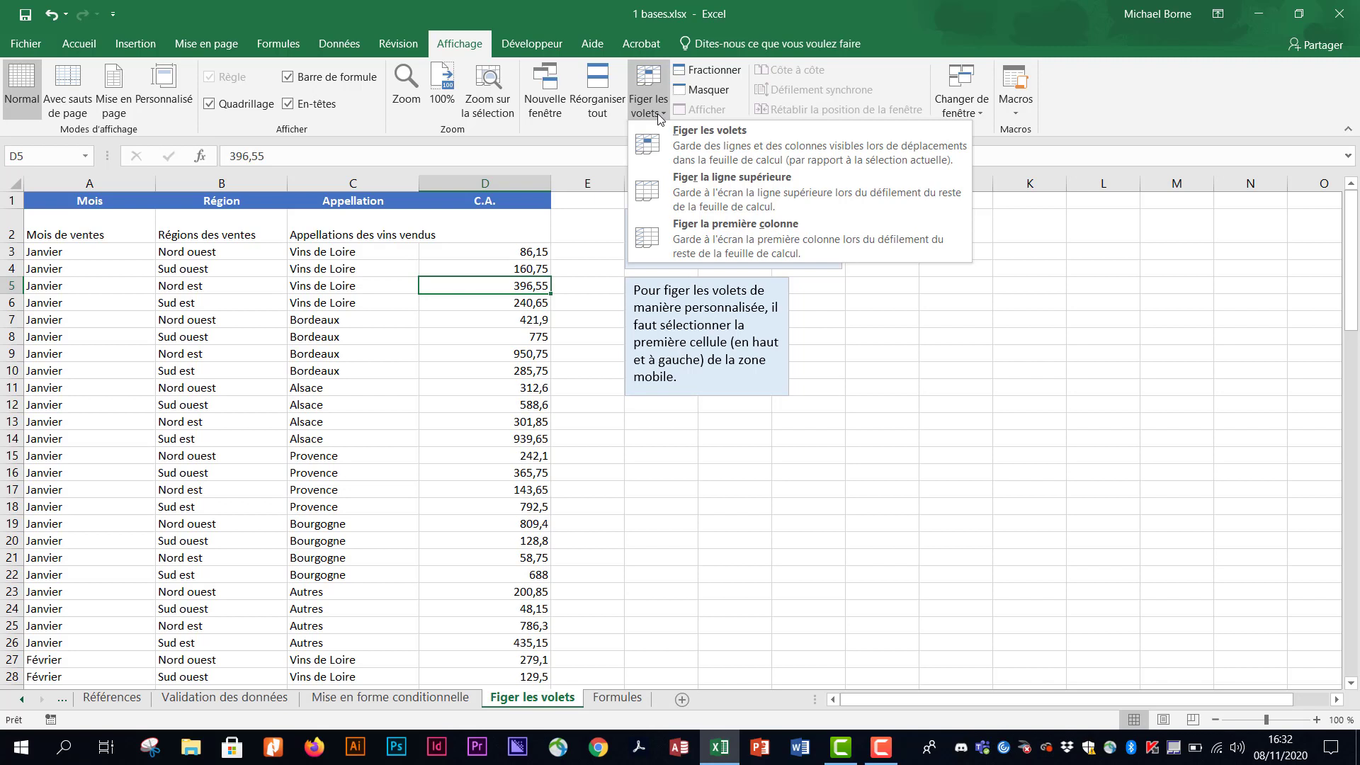
pyautogui.click(756, 199)
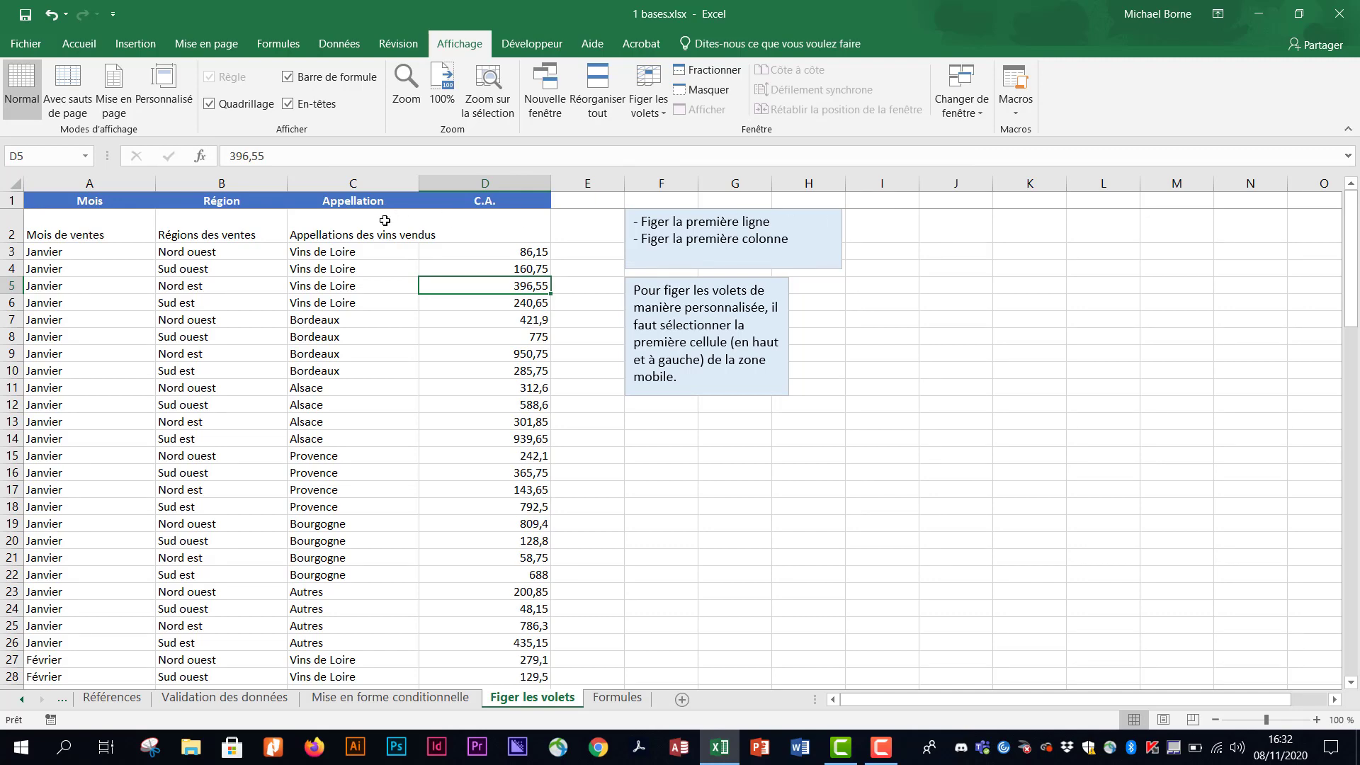
pyautogui.scroll(-5, 381, 247)
pyautogui.scroll(-15, 381, 246)
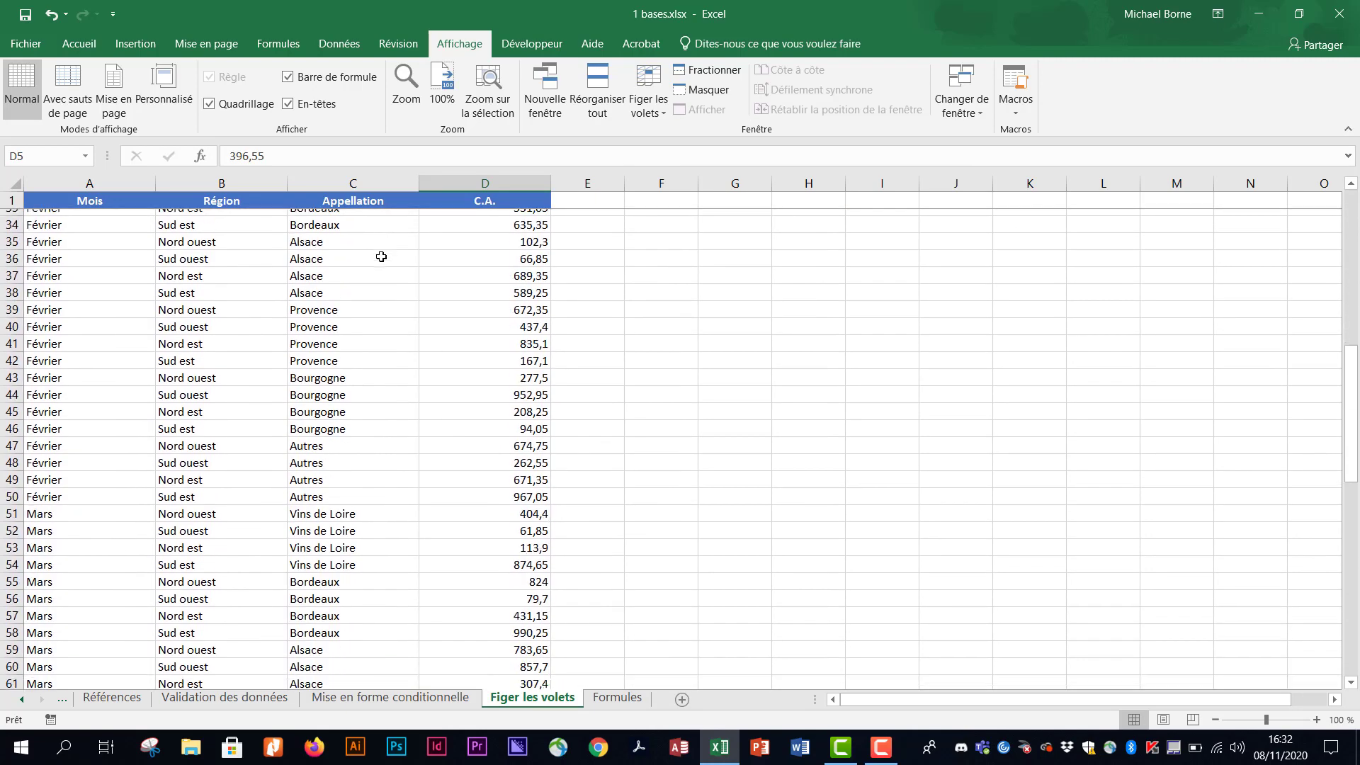
pyautogui.scroll(-9, 381, 257)
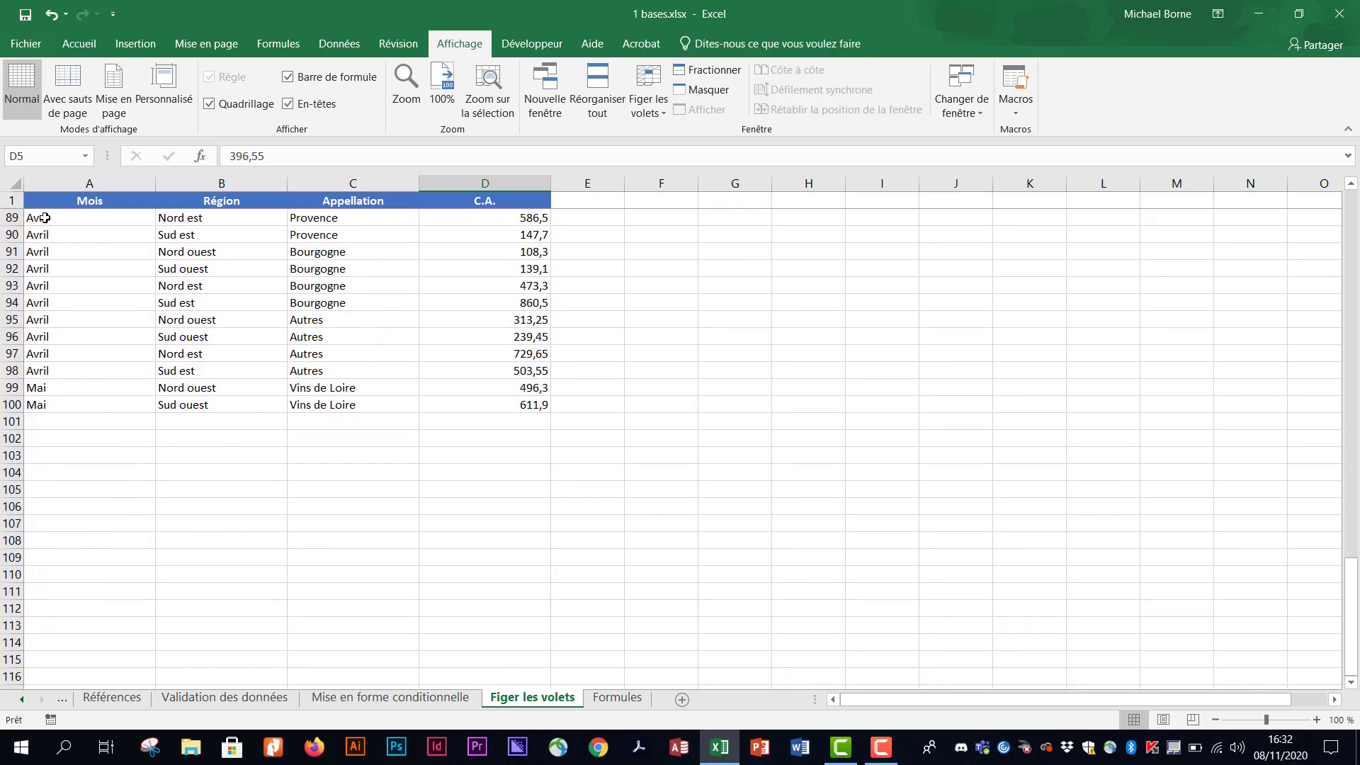
pyautogui.scroll(-3, 131, 227)
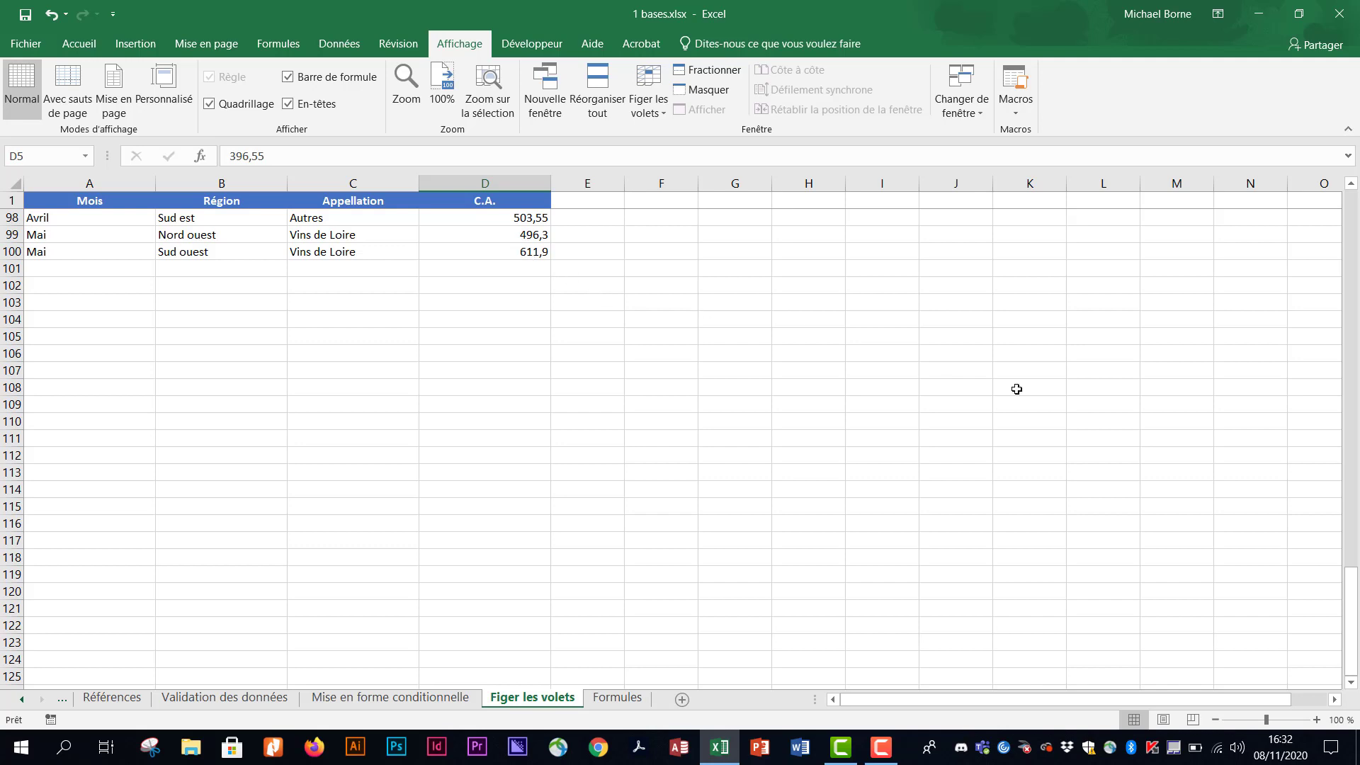
pyautogui.moveTo(1351, 576); pyautogui.dragTo(1344, 209)
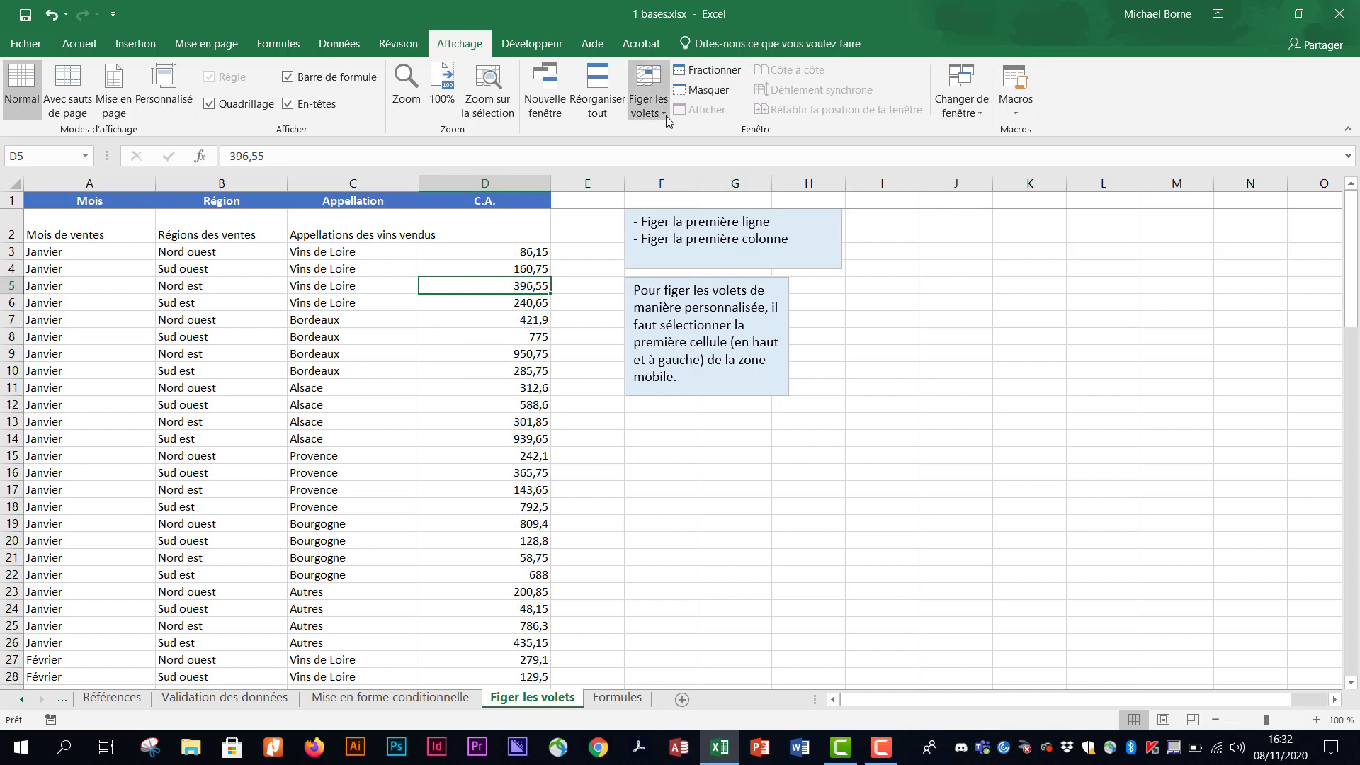
# - Replace the frozen top row with a frozen first column and check column A against the columns beyond the table
pyautogui.click(665, 117)
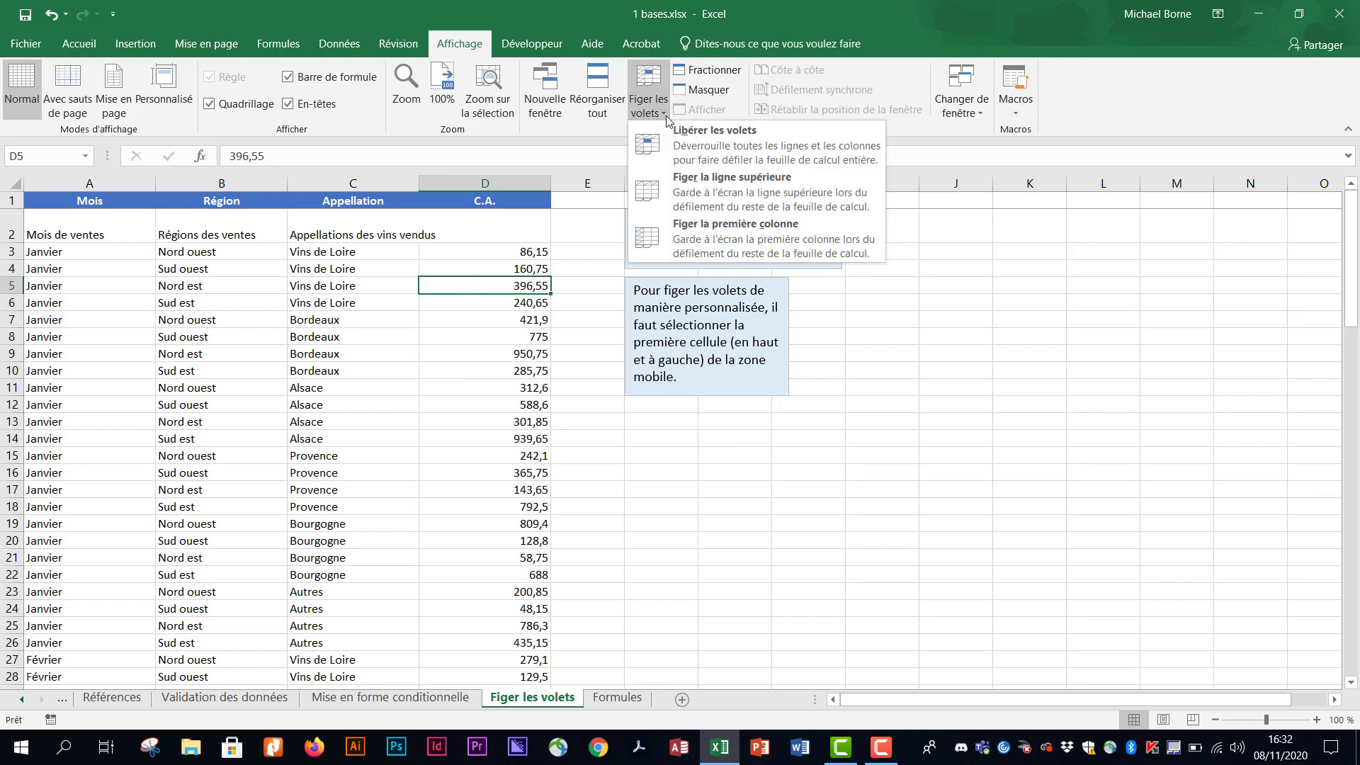
pyautogui.click(737, 145)
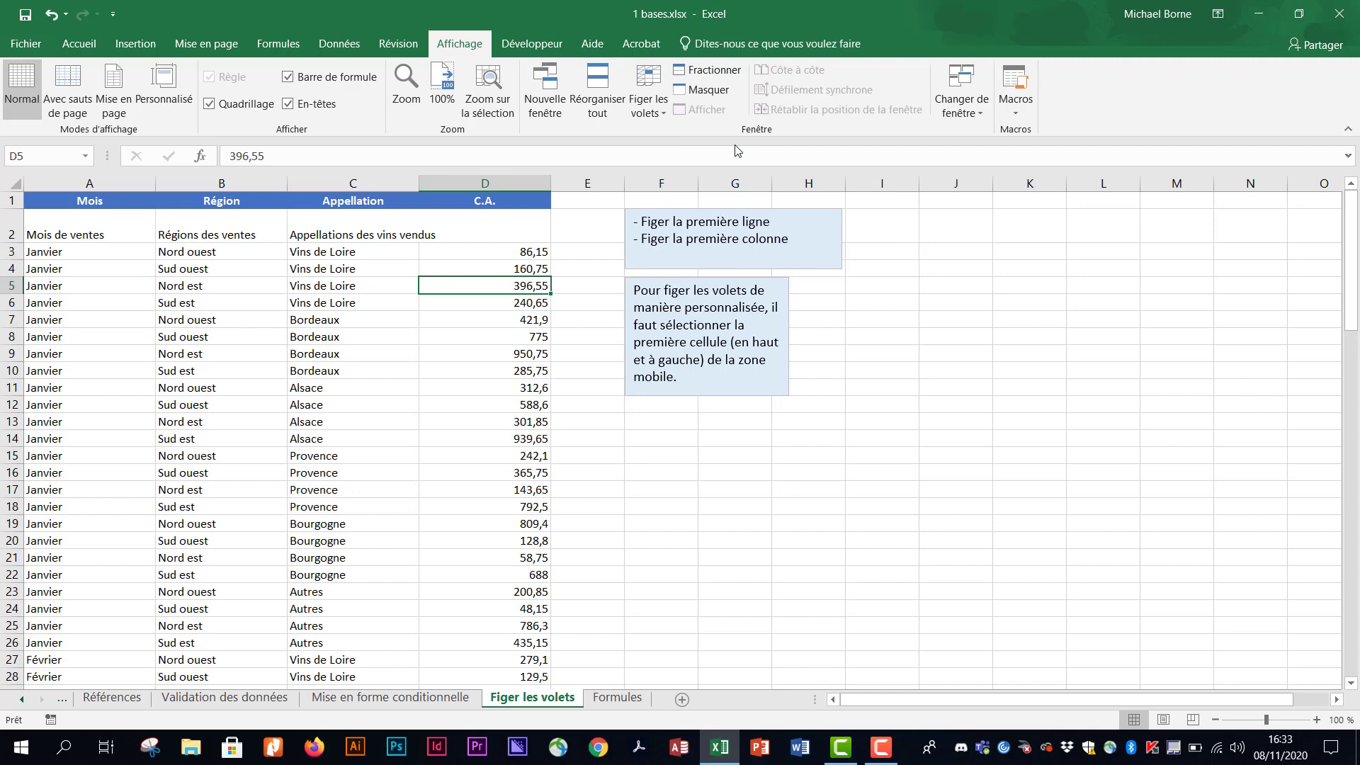
pyautogui.click(662, 113)
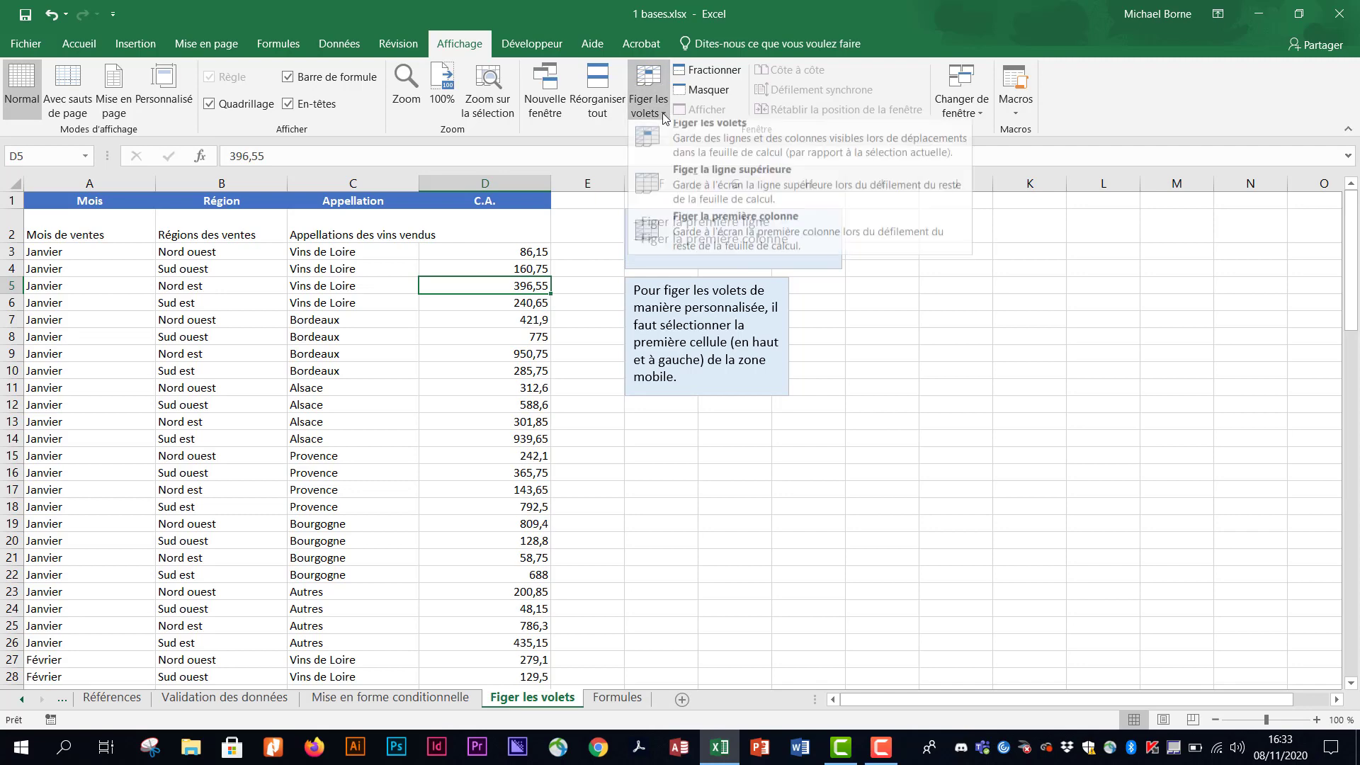
pyautogui.click(721, 242)
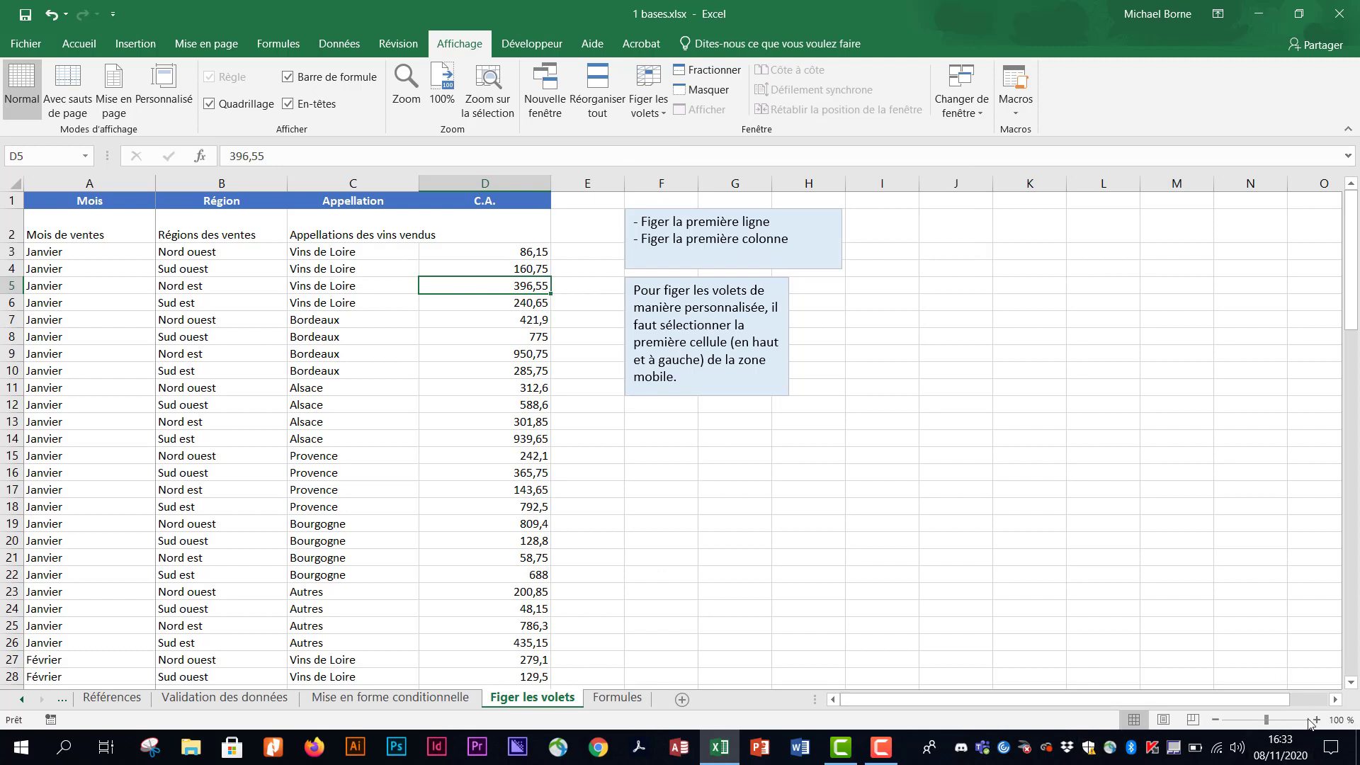
pyautogui.click(1335, 700)
pyautogui.click(1335, 700)
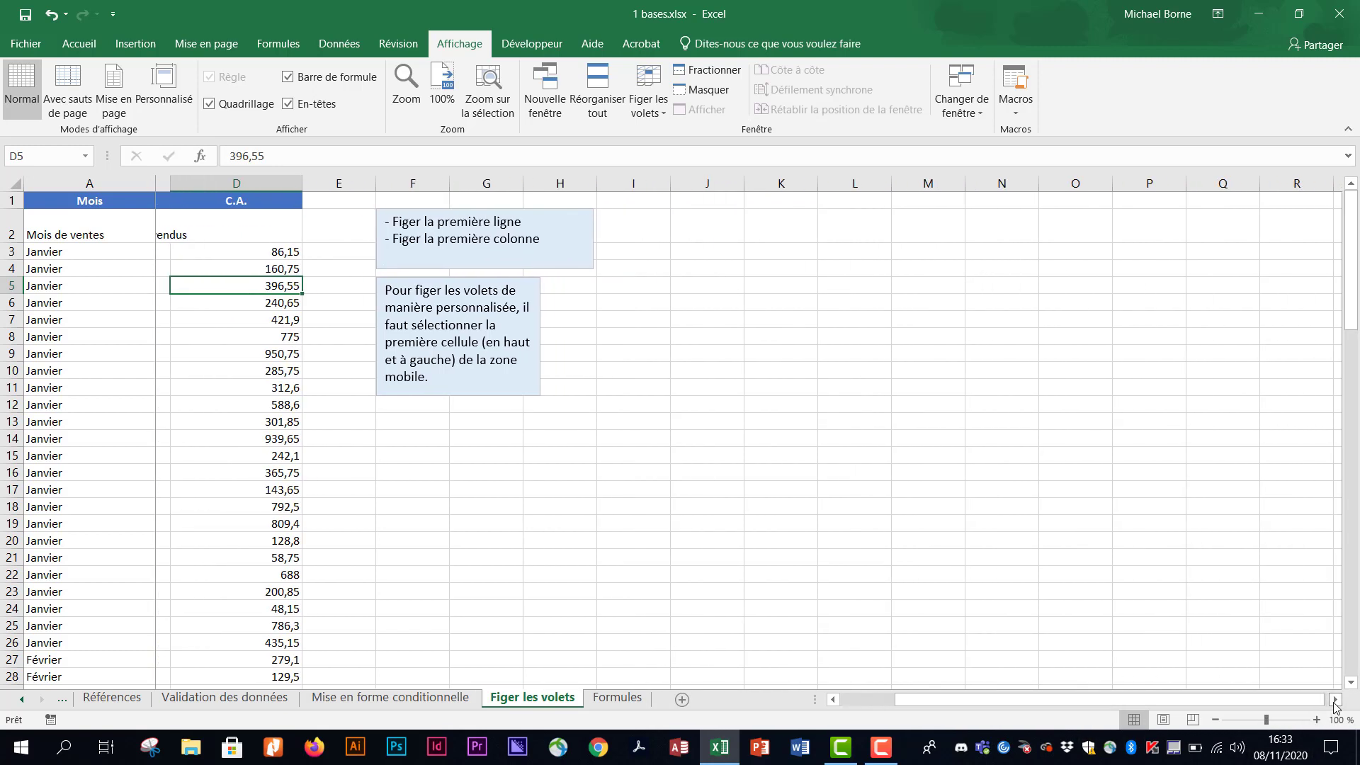
pyautogui.click(1335, 699)
pyautogui.click(1335, 700)
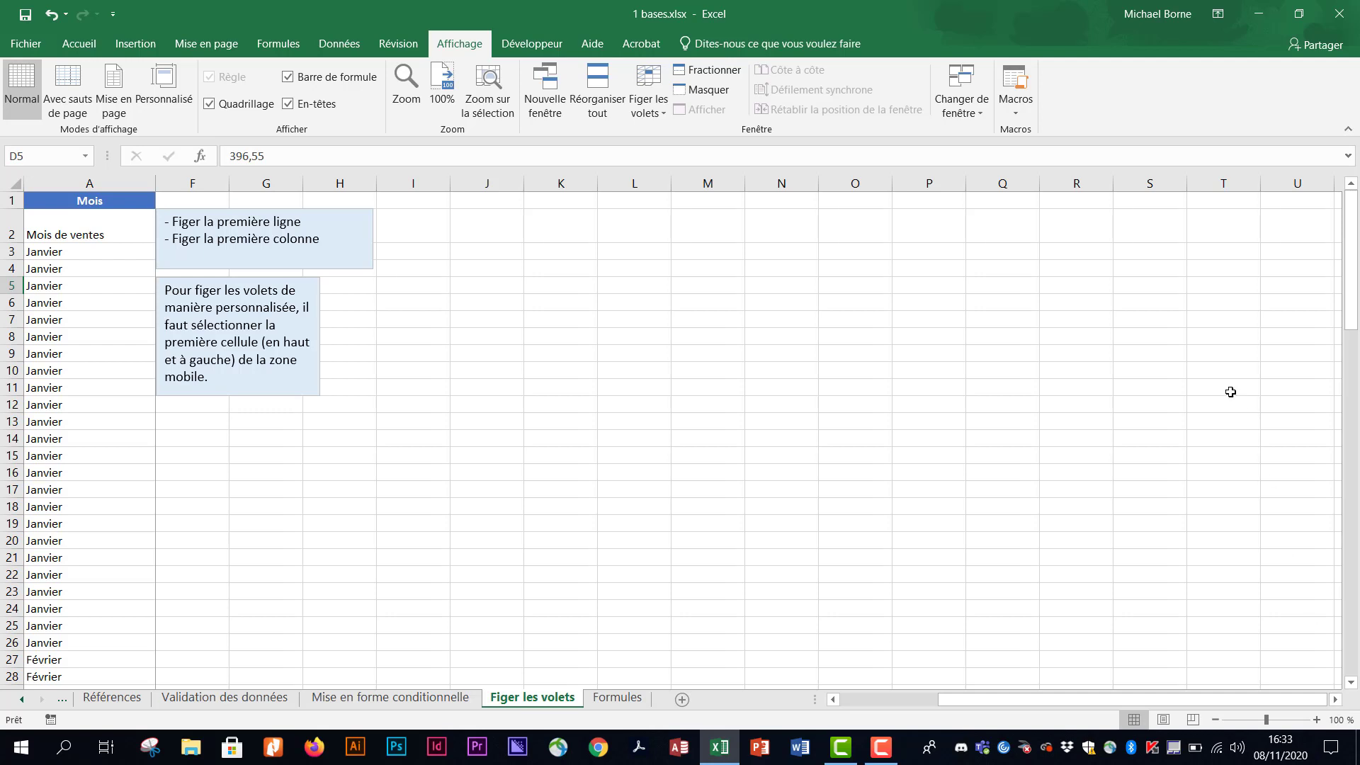
# - Unfreeze the first column and freeze the panes at cell C5
pyautogui.click(661, 108)
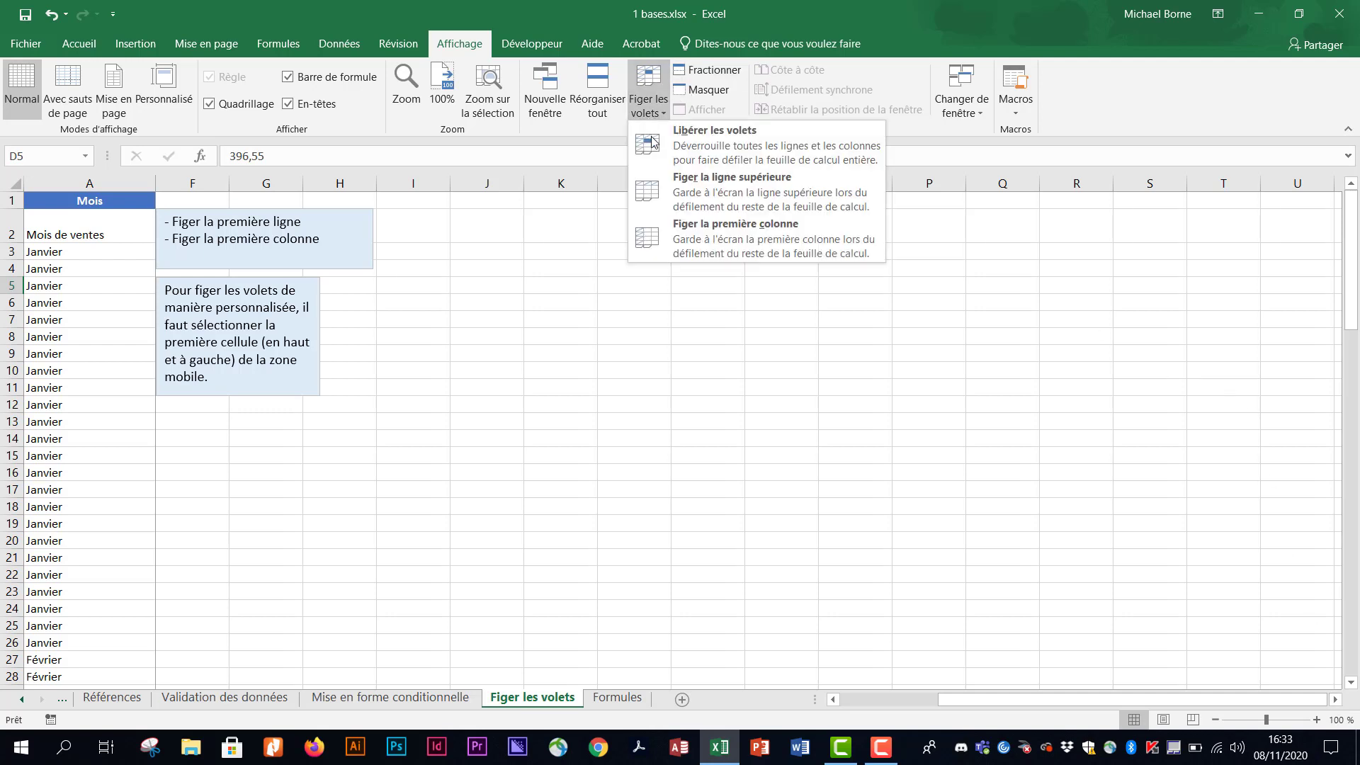
pyautogui.click(720, 143)
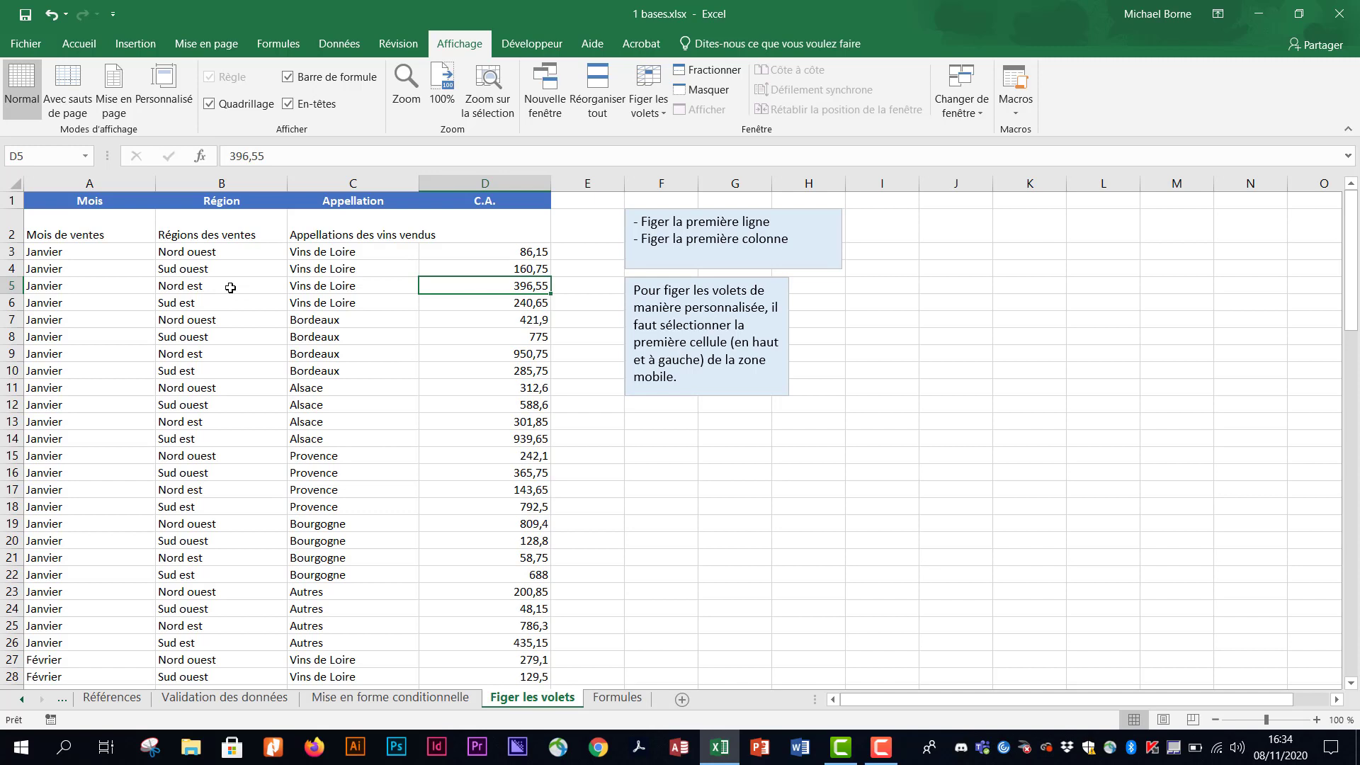
pyautogui.click(331, 287)
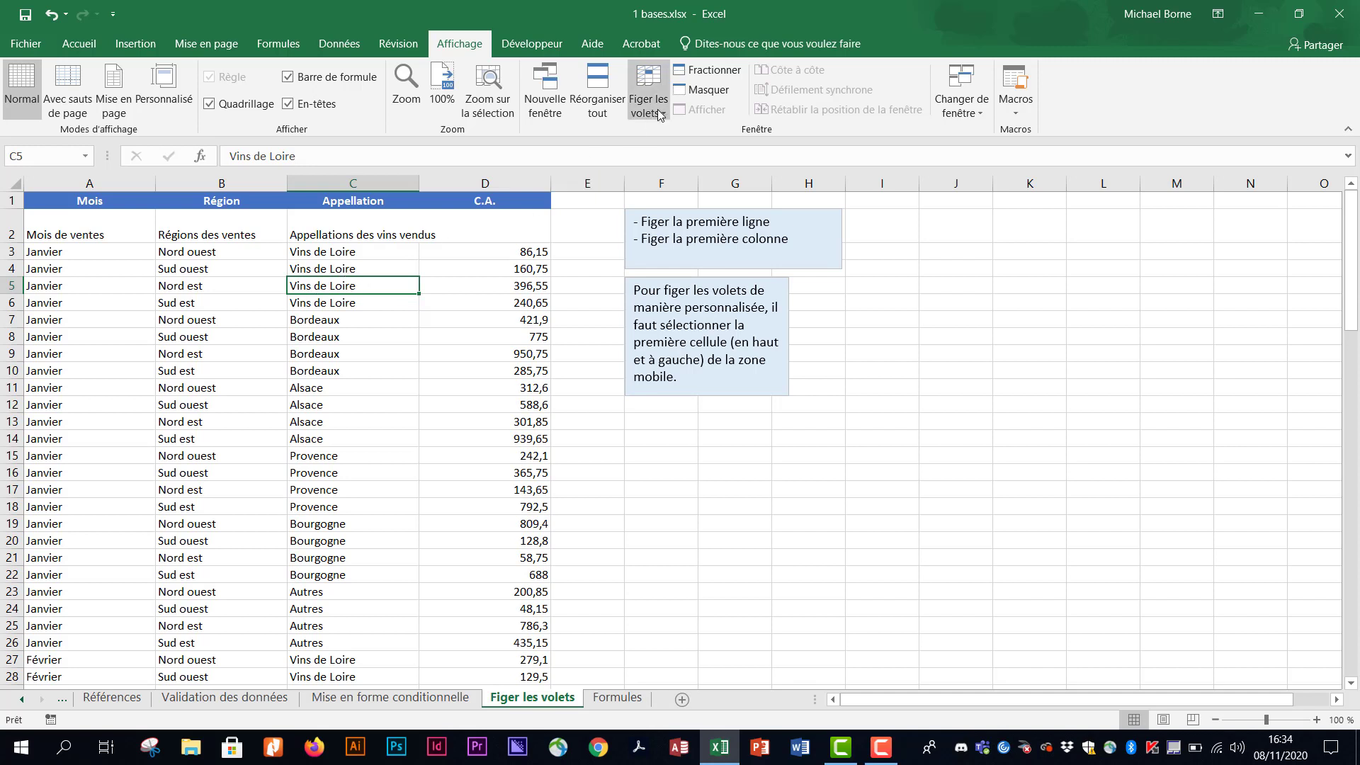
pyautogui.click(658, 109)
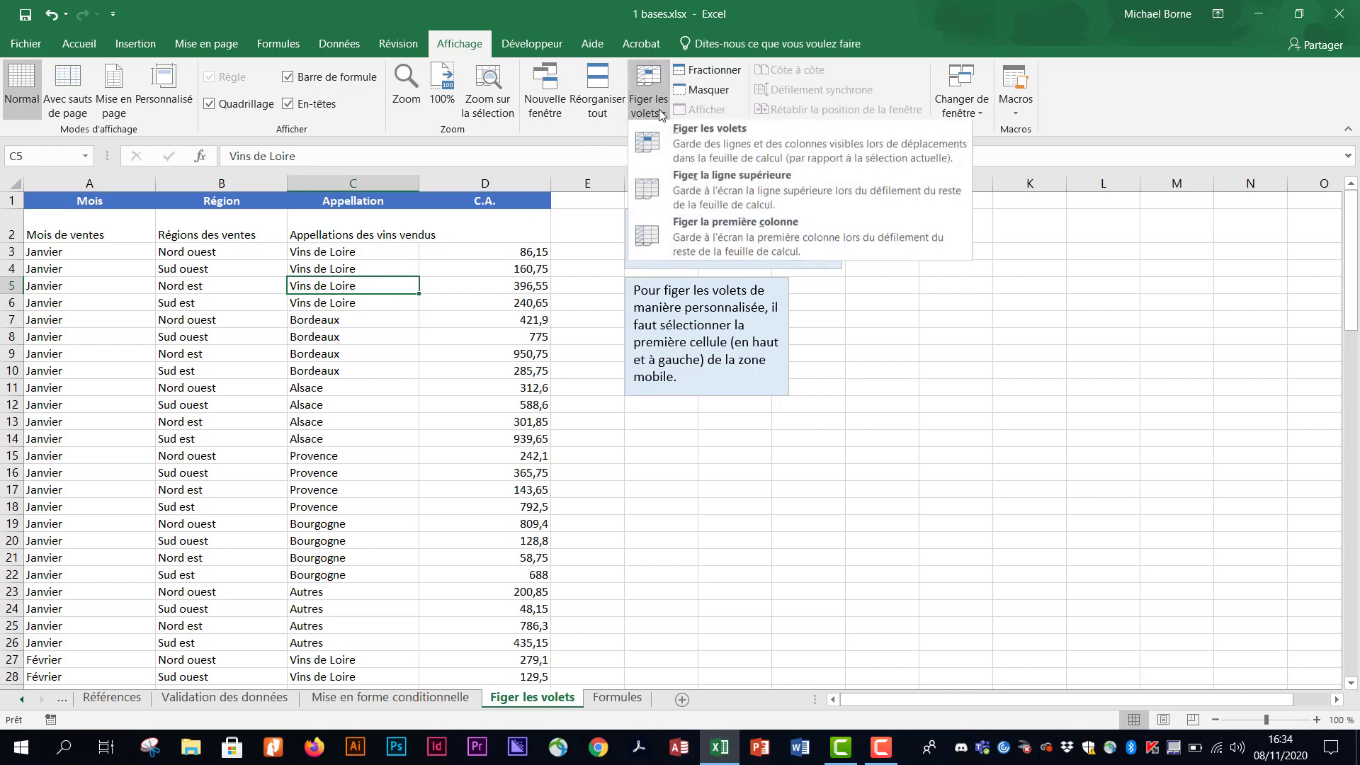
pyautogui.click(733, 150)
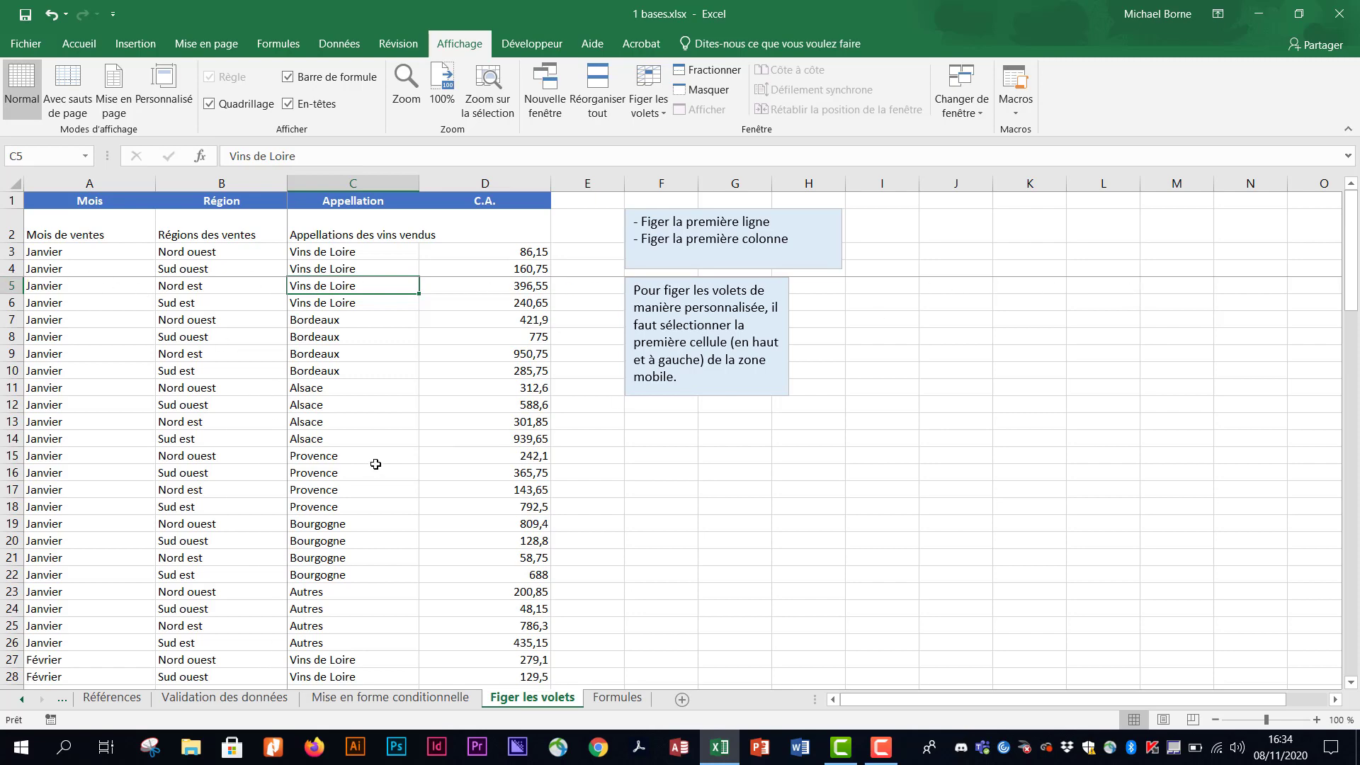
# - Check the frozen rows 1:4 and columns A:B against the table's last rows and the columns beyond it
pyautogui.scroll(-10, 375, 460)
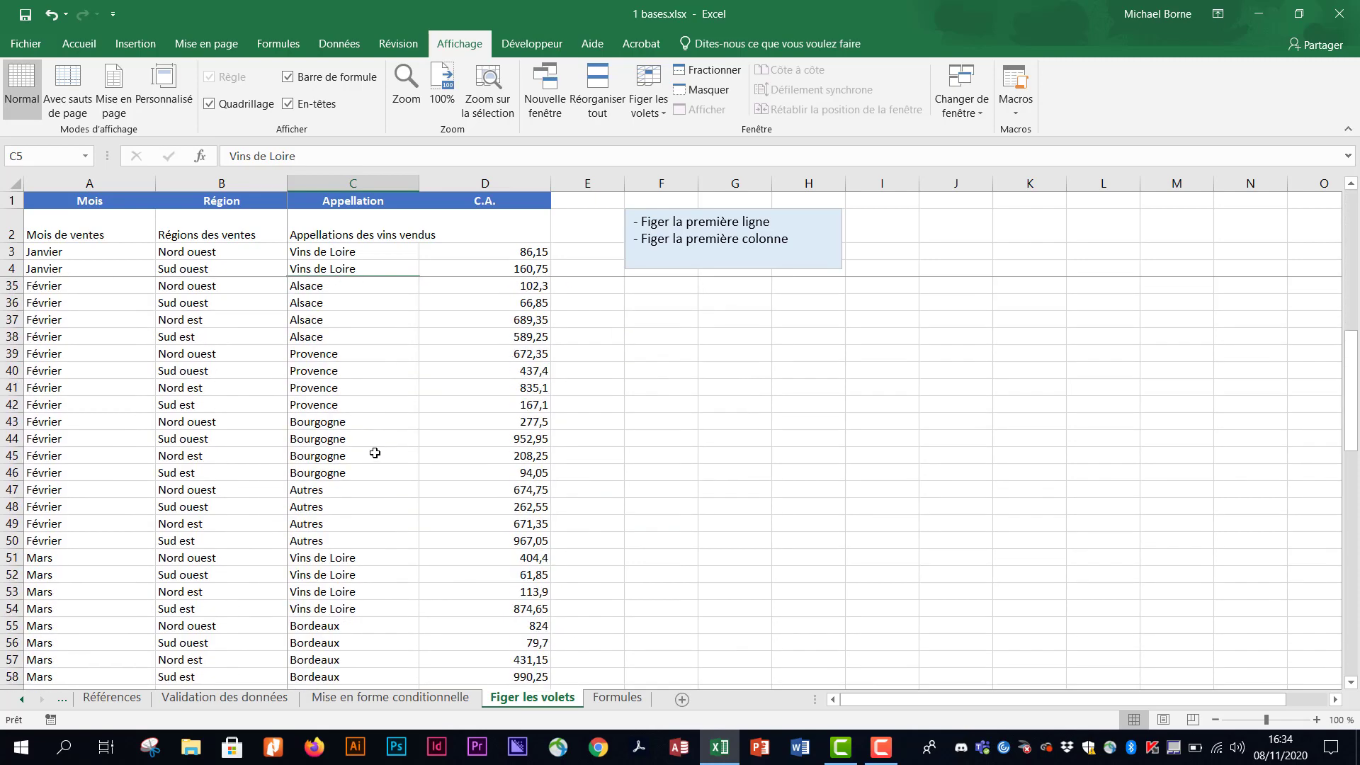
pyautogui.scroll(-10, 375, 453)
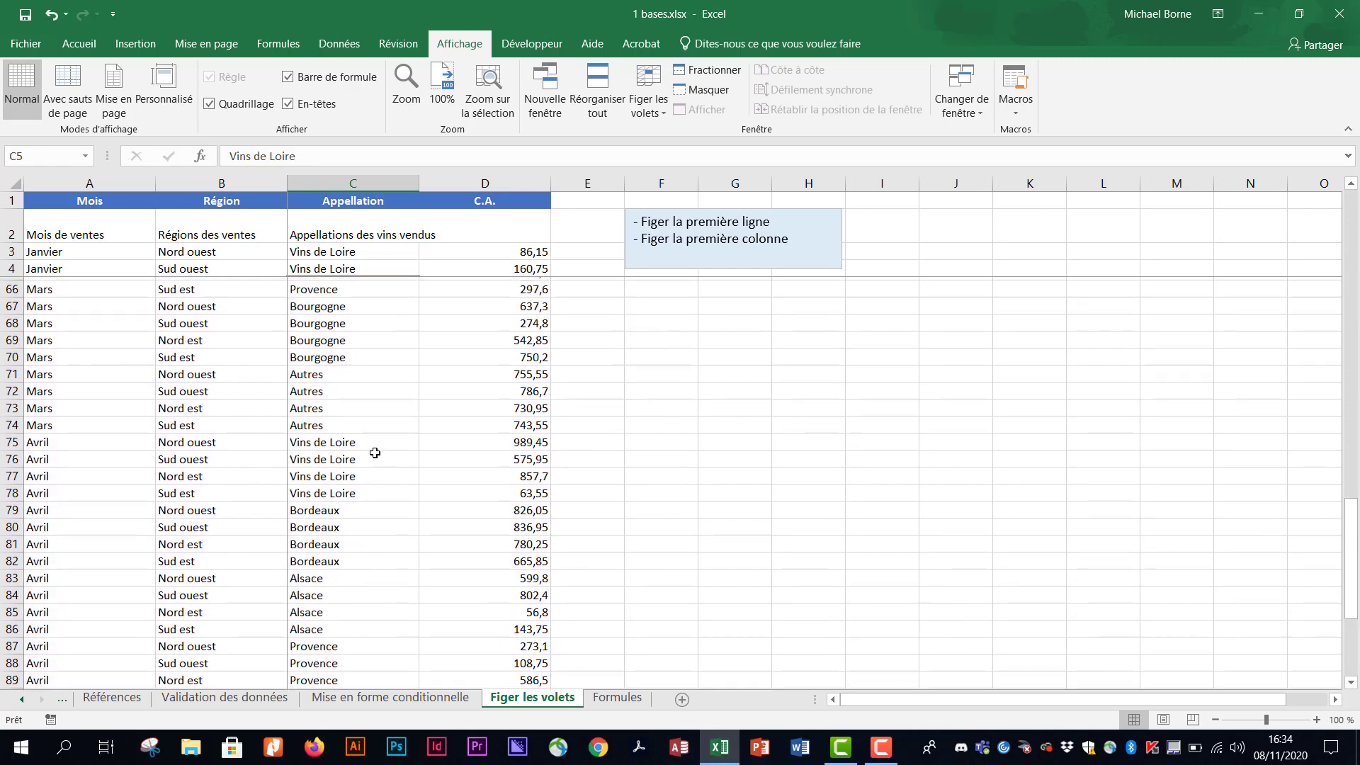
pyautogui.scroll(-5, 374, 452)
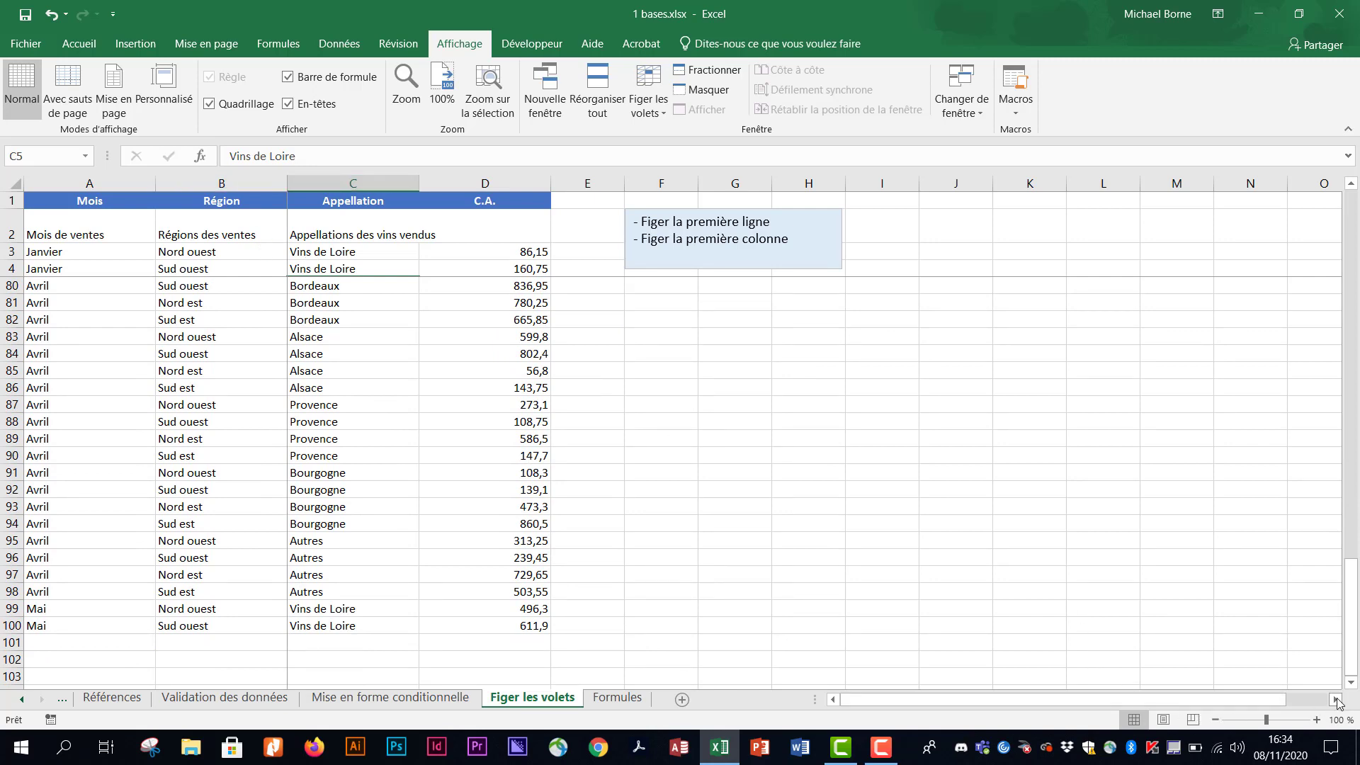
pyautogui.click(1336, 701)
pyautogui.click(1336, 701)
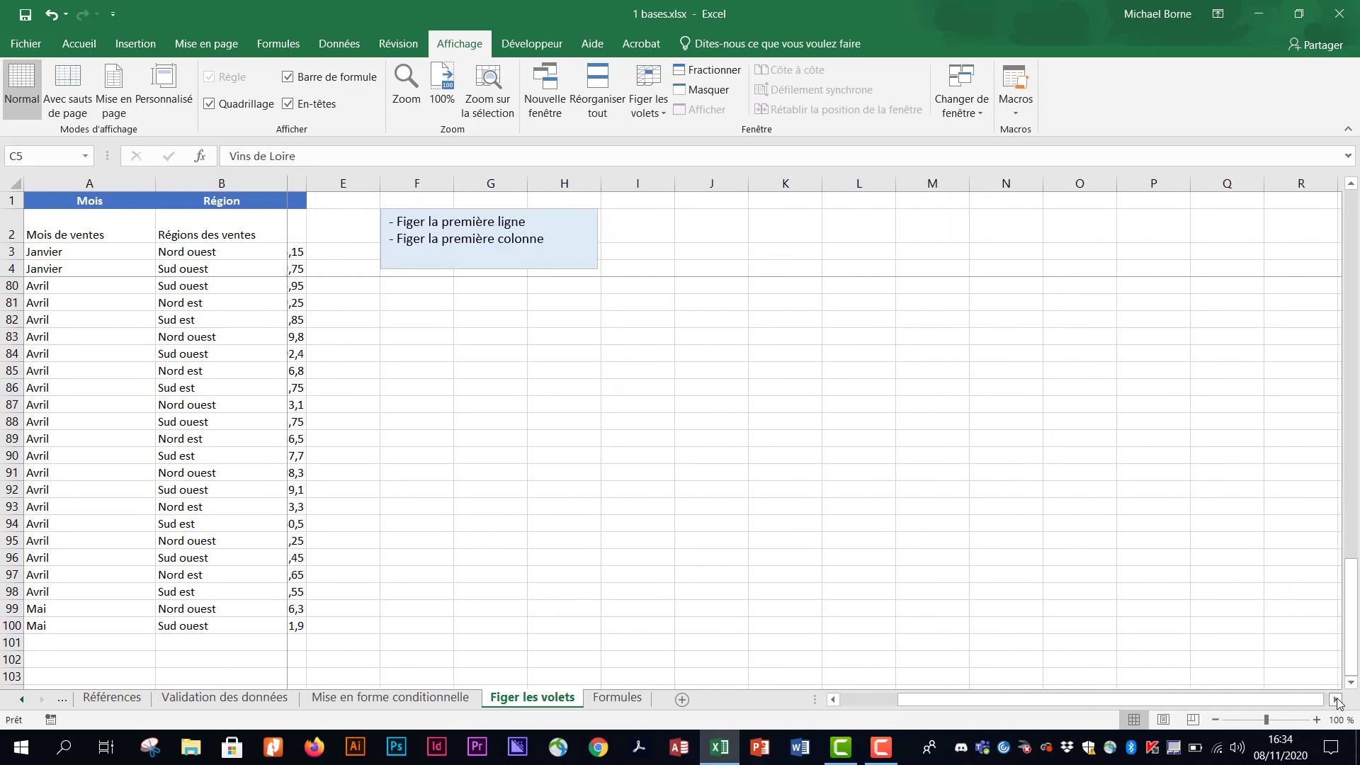
pyautogui.click(1337, 701)
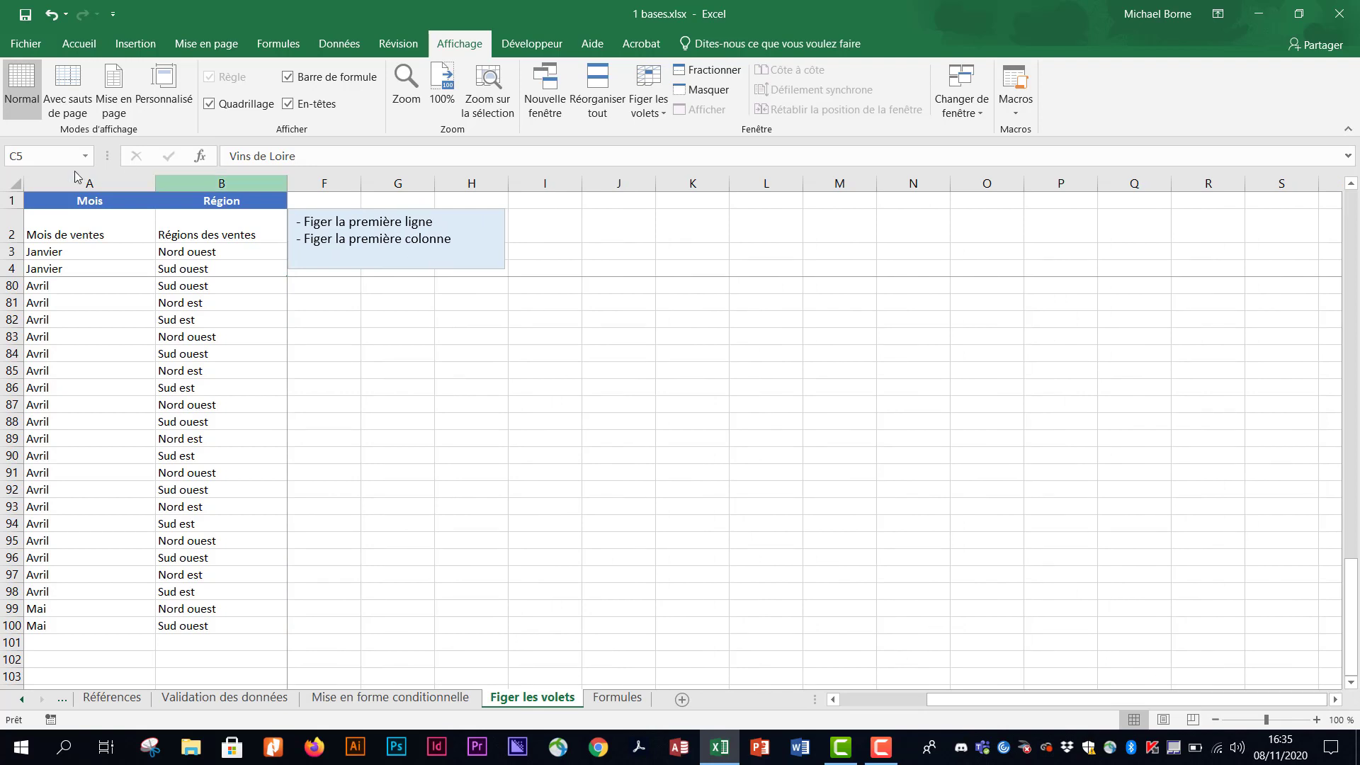
pyautogui.click(835, 699)
pyautogui.click(835, 699)
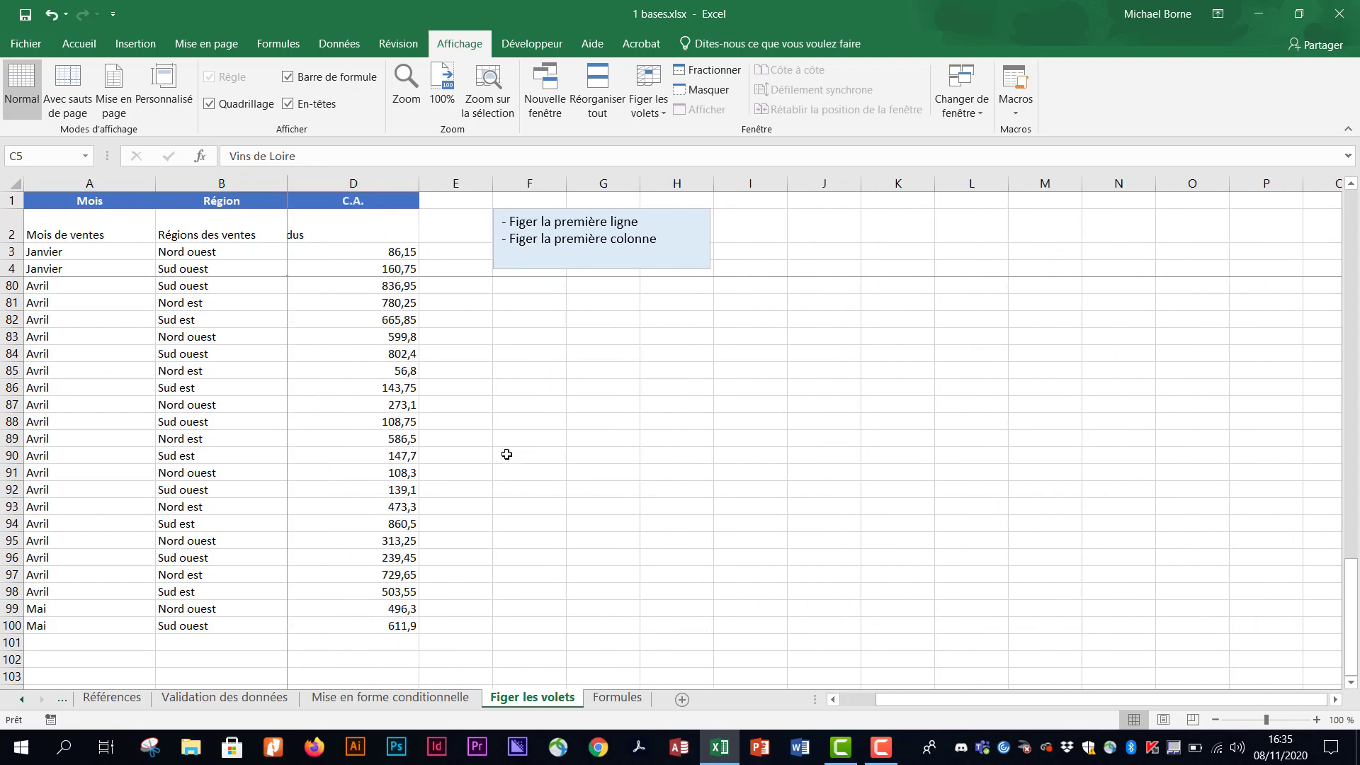
pyautogui.scroll(-2, 506, 454)
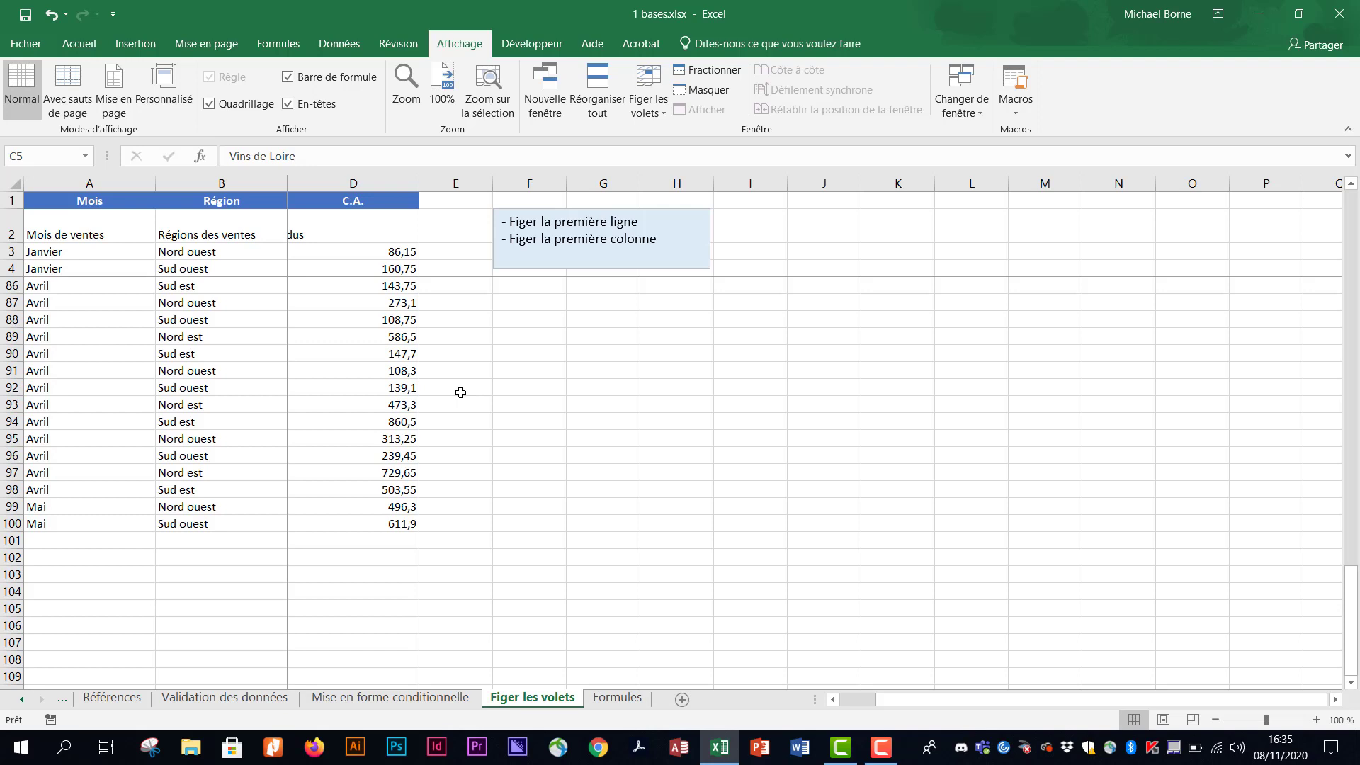
# - Unfreeze all panes and open the "Formules" sheet
pyautogui.click(653, 115)
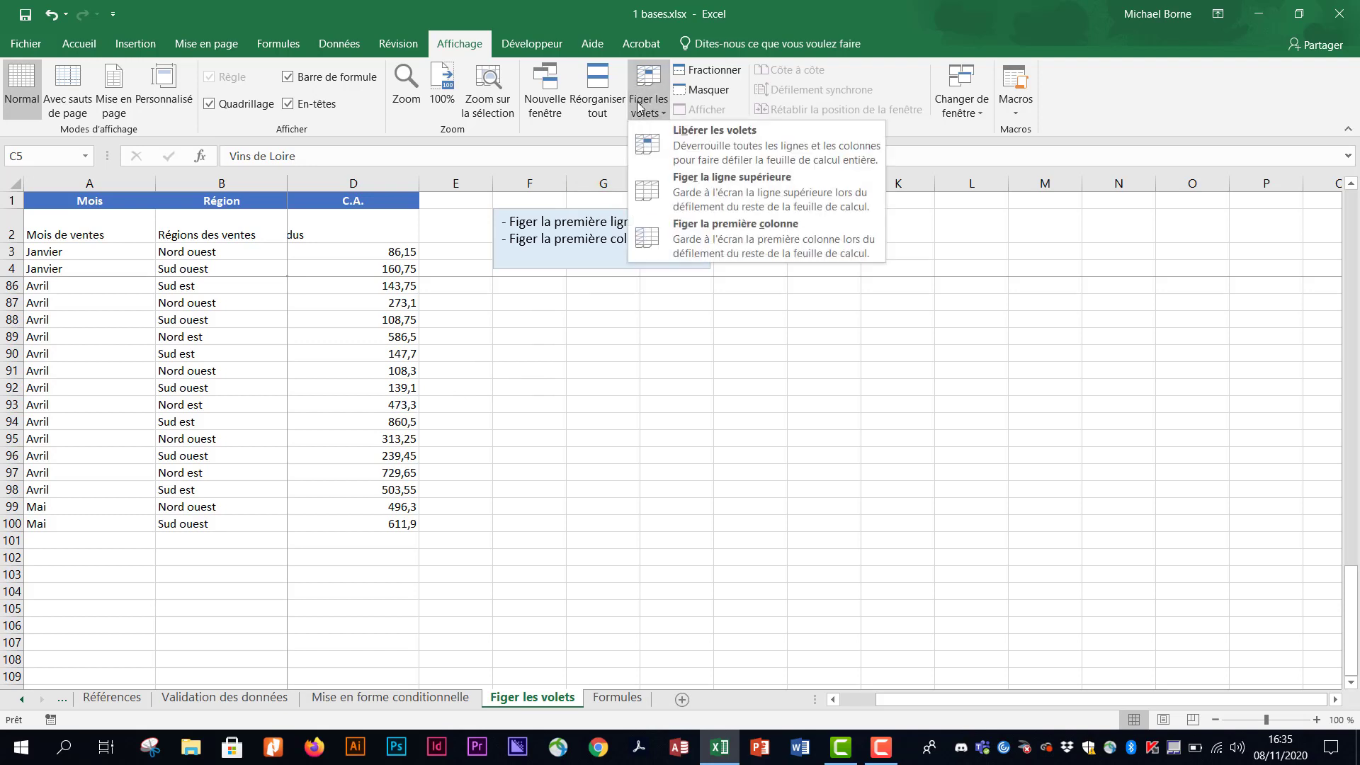
pyautogui.click(752, 149)
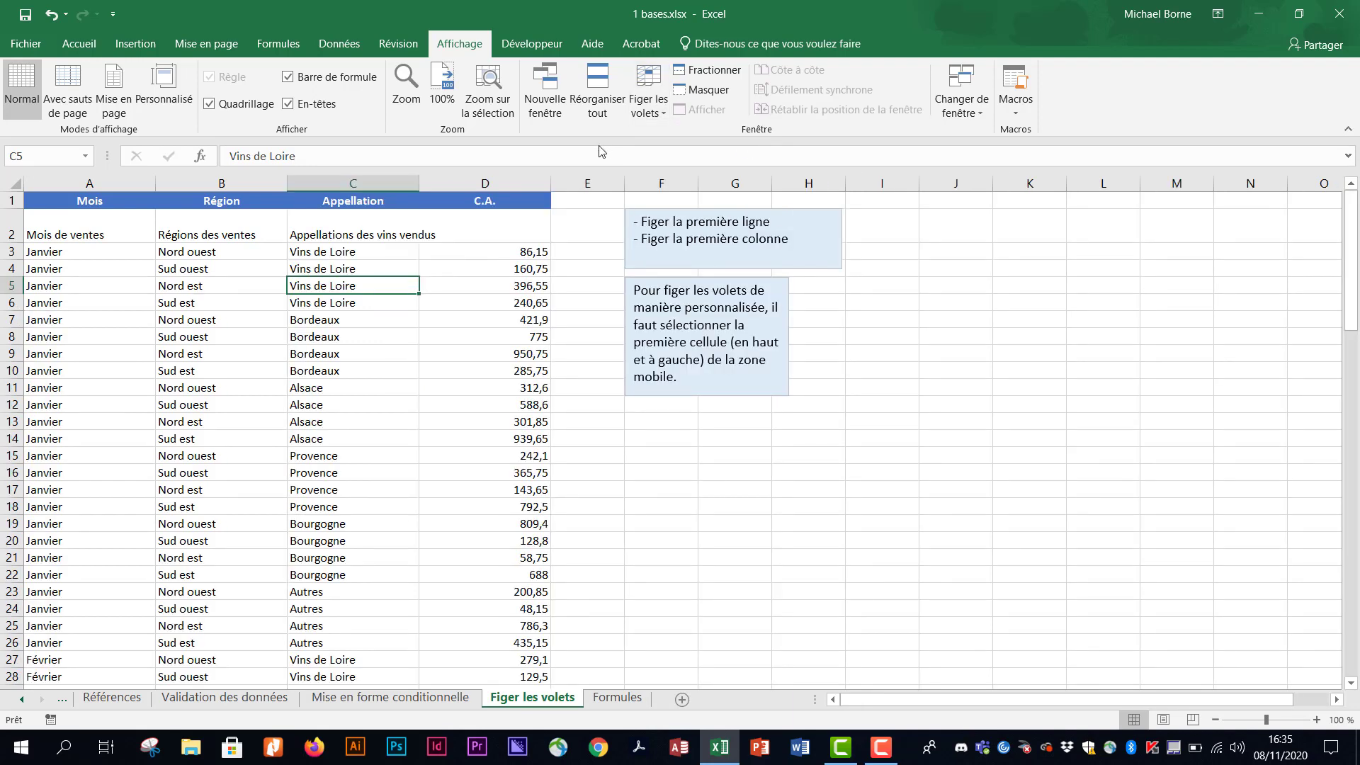
pyautogui.click(613, 697)
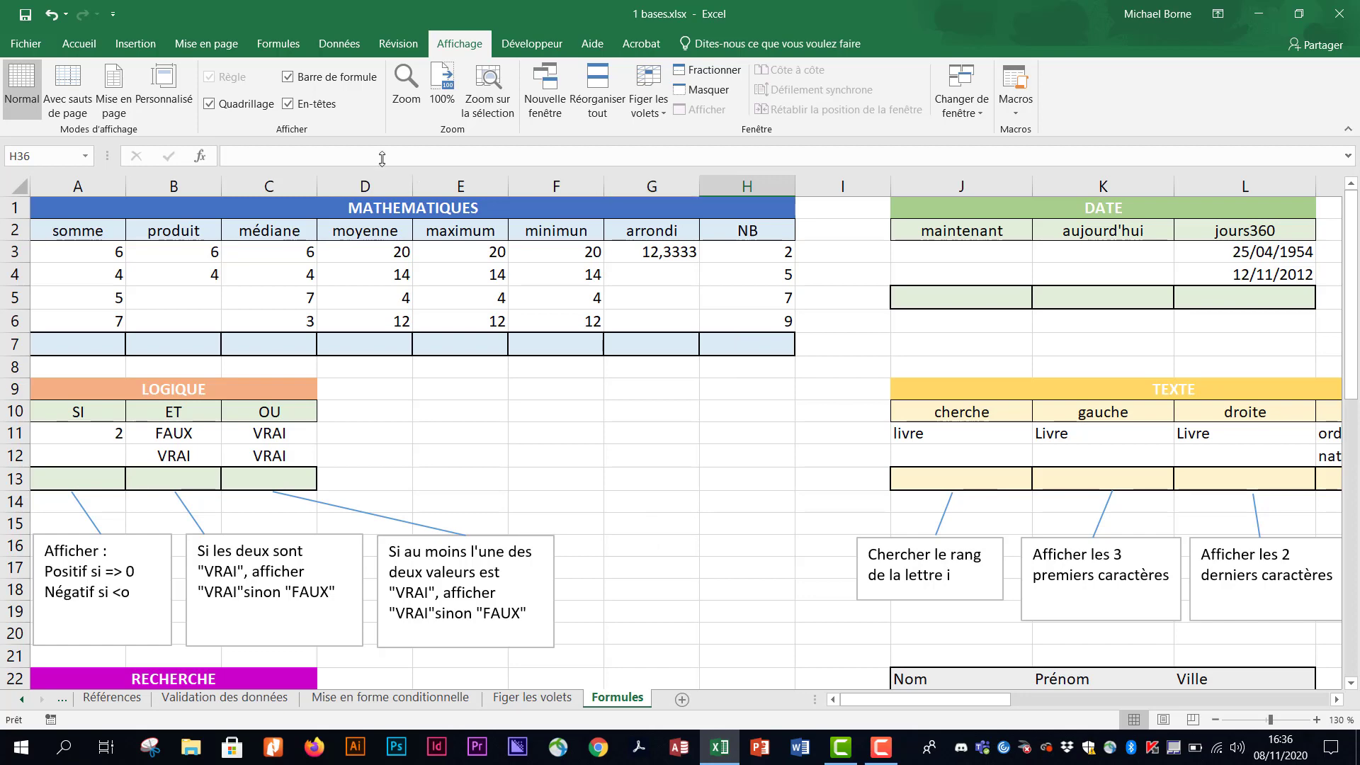
# - Examine the function library's categories, including Ingénierie and the Maths et trigonométrie functions
pyautogui.click(274, 47)
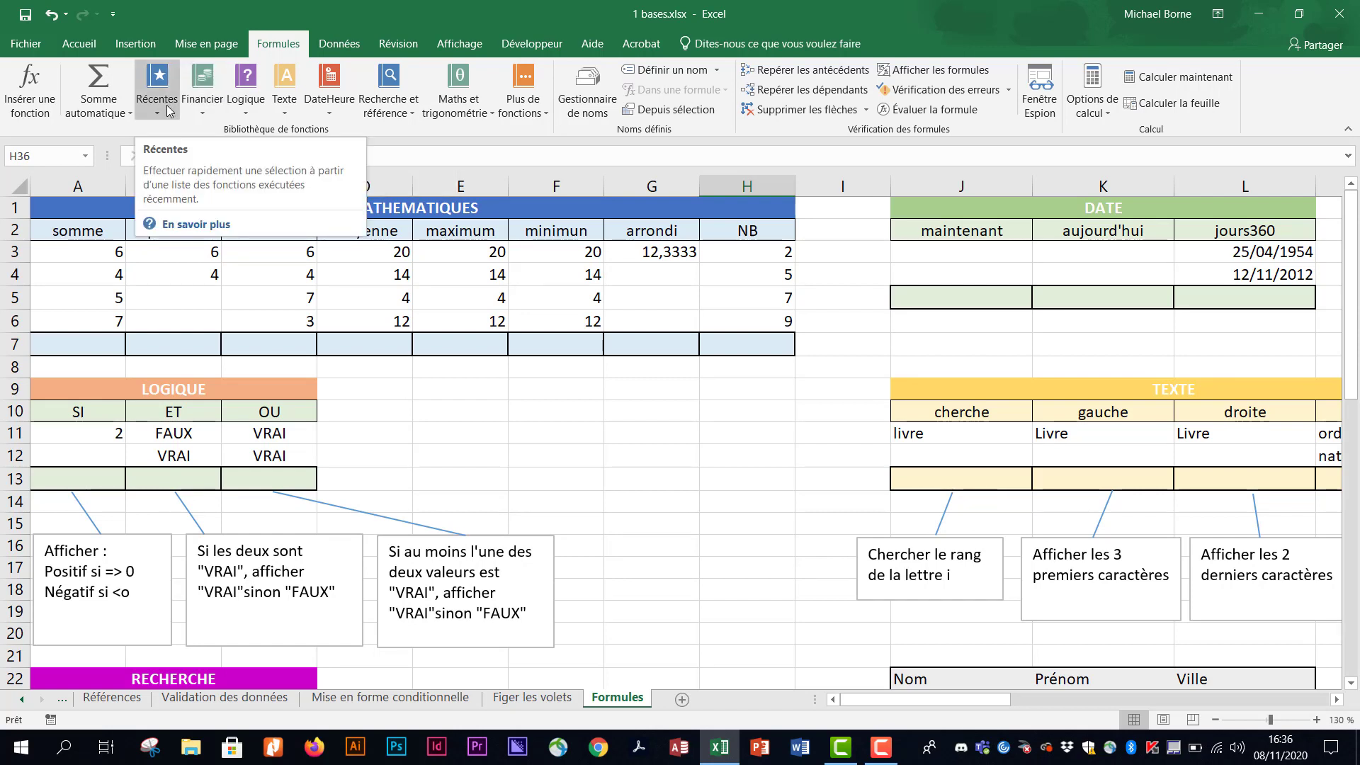
pyautogui.click(524, 102)
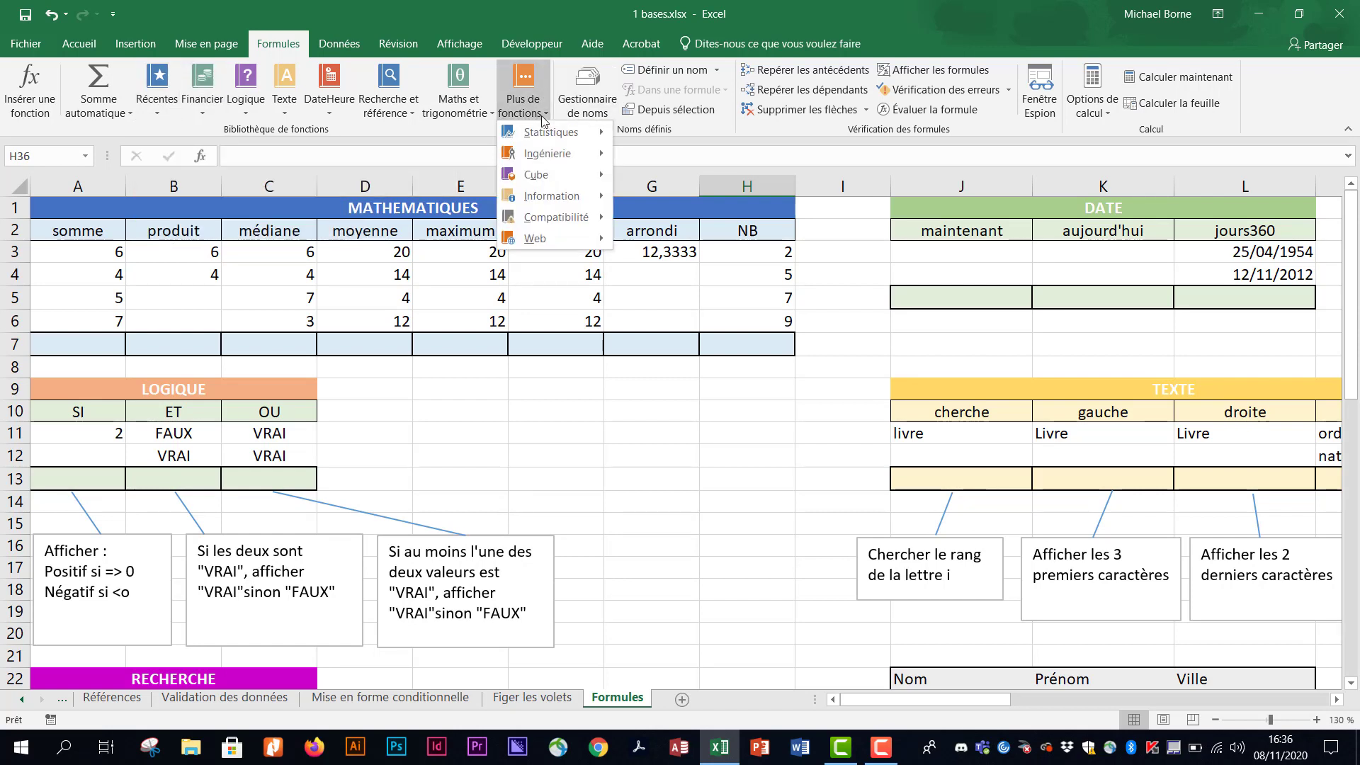
pyautogui.moveTo(556, 154)
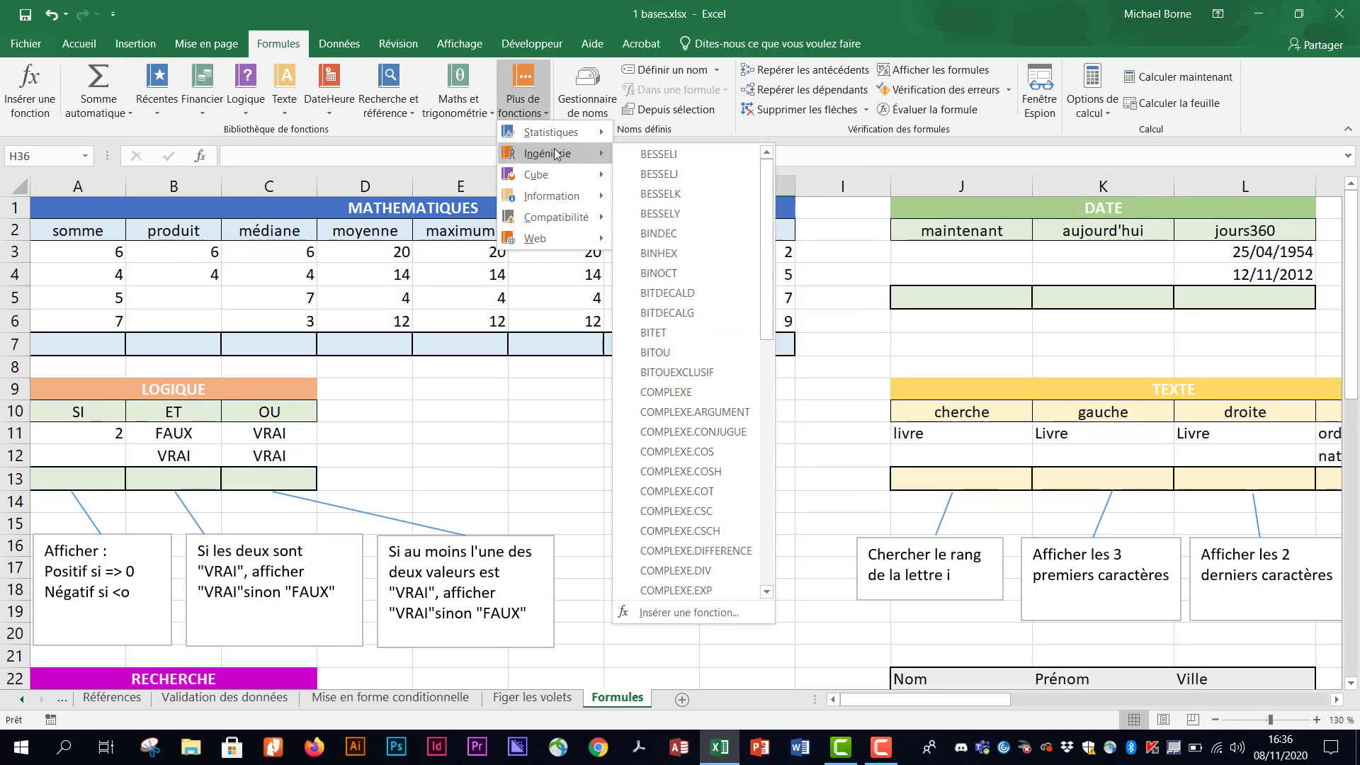
pyautogui.click(491, 117)
pyautogui.click(492, 116)
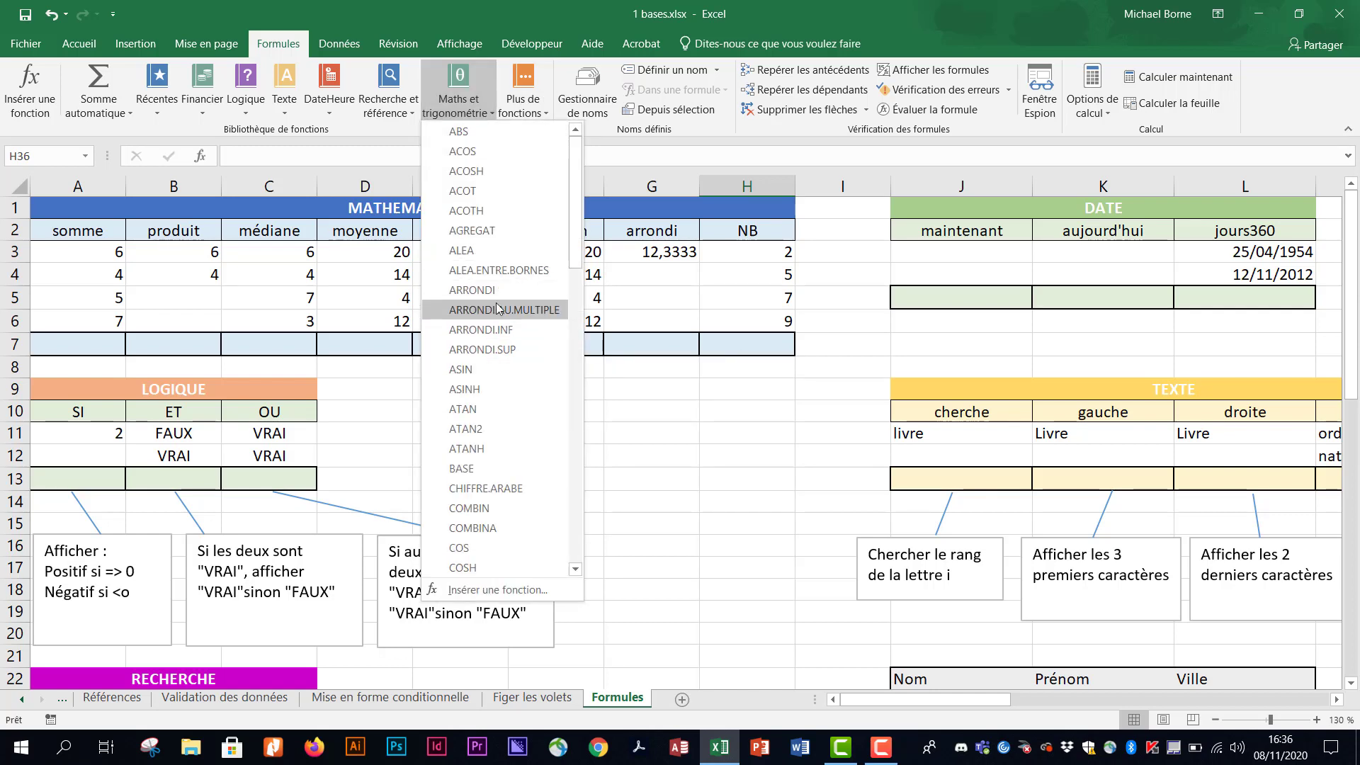
# - Examine the Nombre and No_chiffres arguments of the ARRONDI function, and cancel without inserting it
pyautogui.moveTo(511, 295)
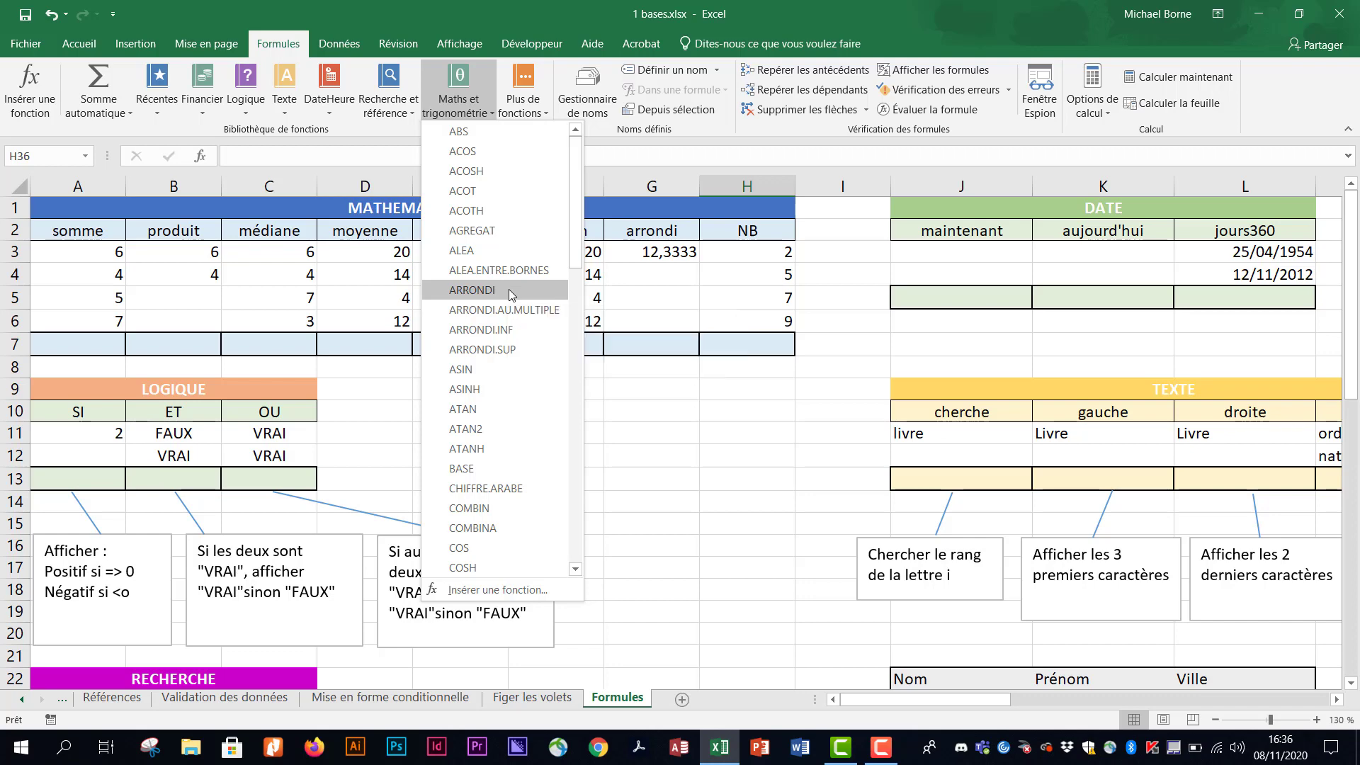
pyautogui.click(509, 289)
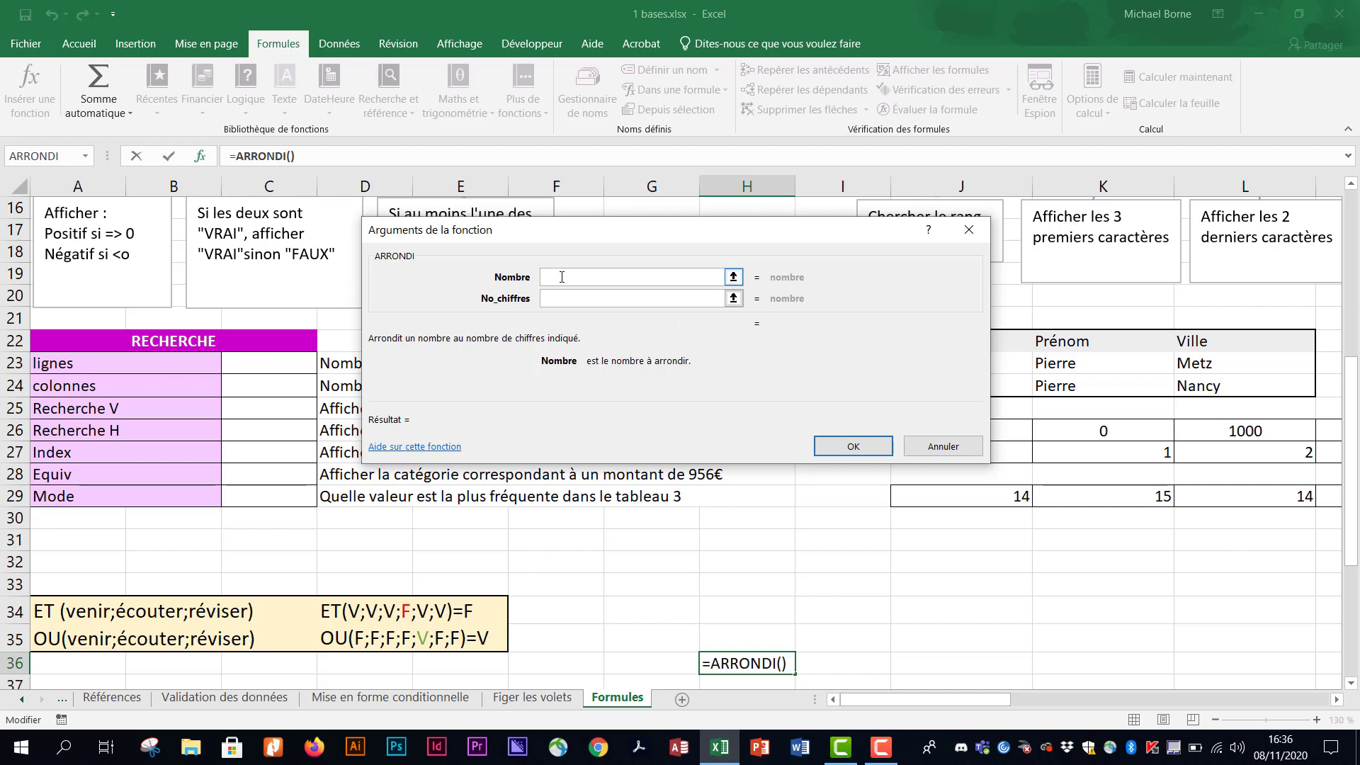
pyautogui.click(564, 297)
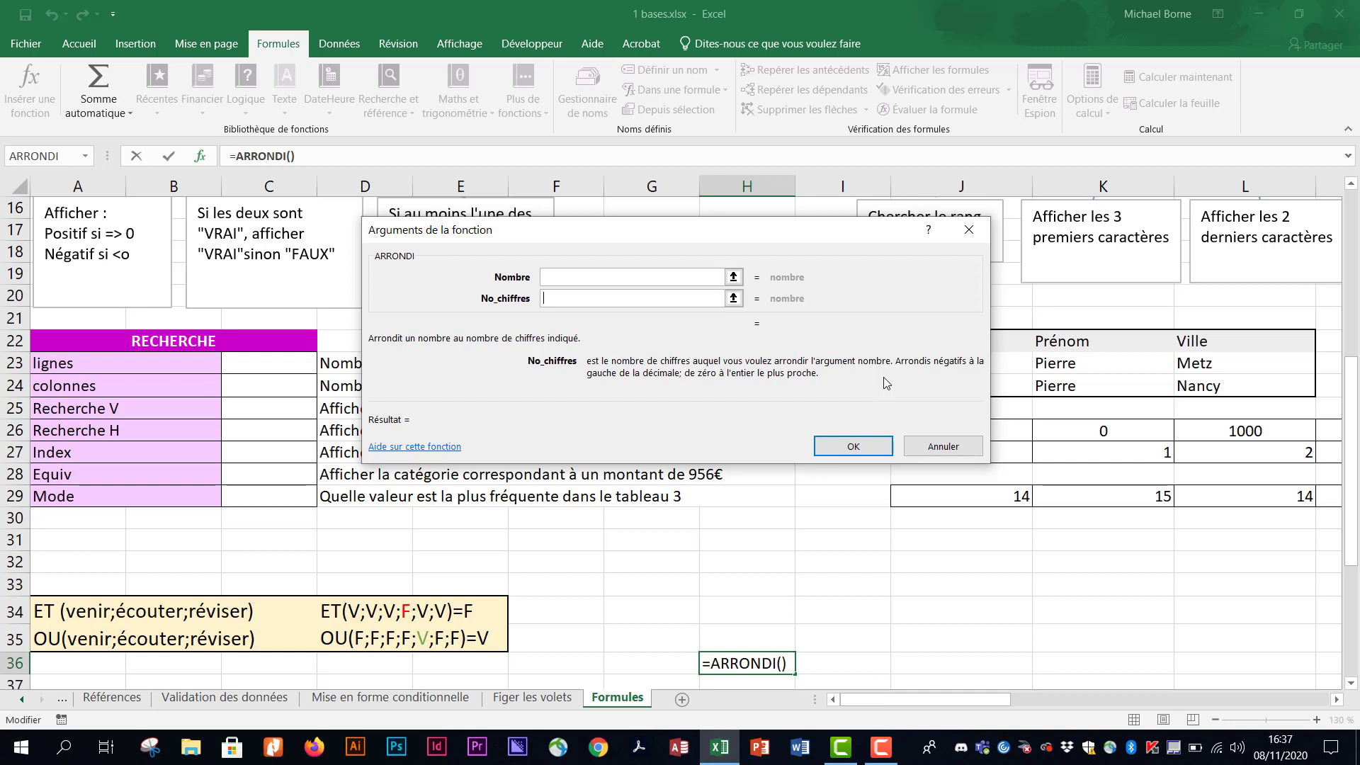
pyautogui.click(610, 276)
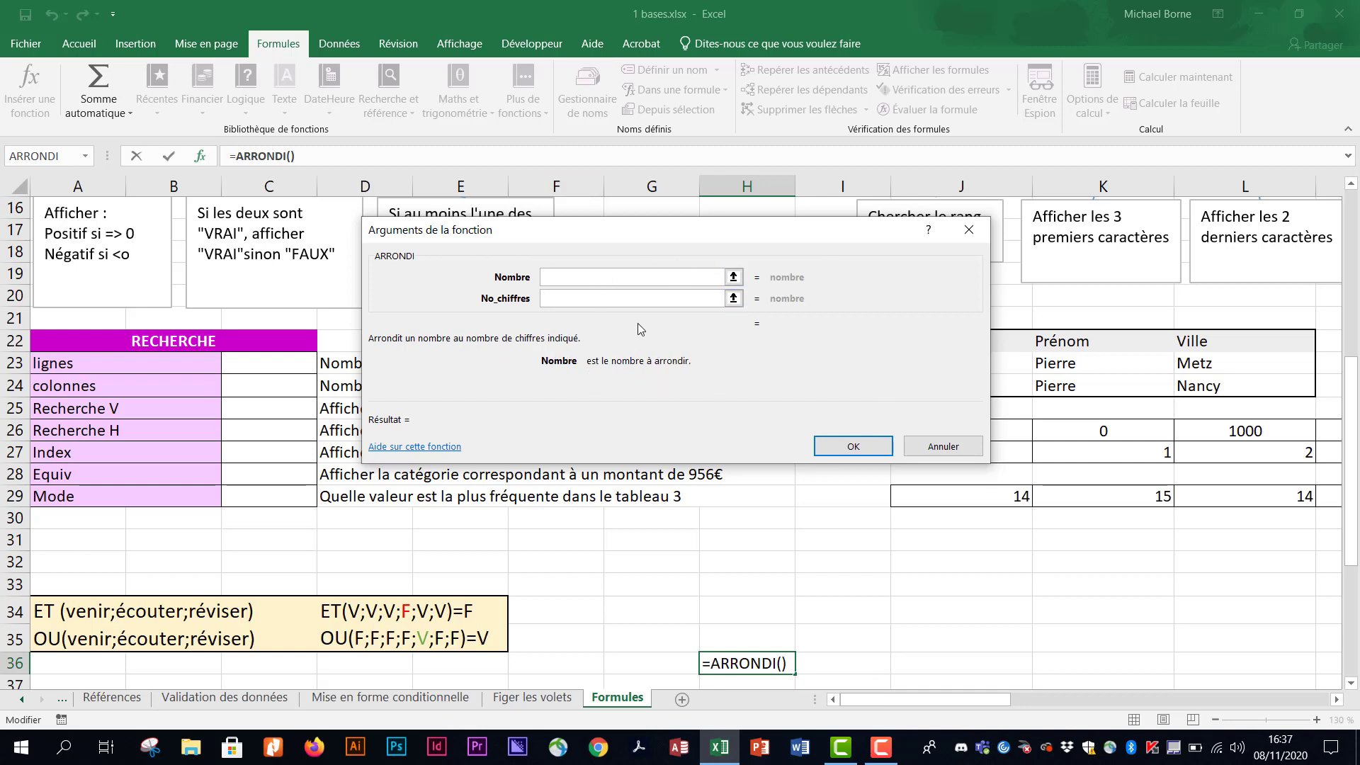
pyautogui.click(600, 298)
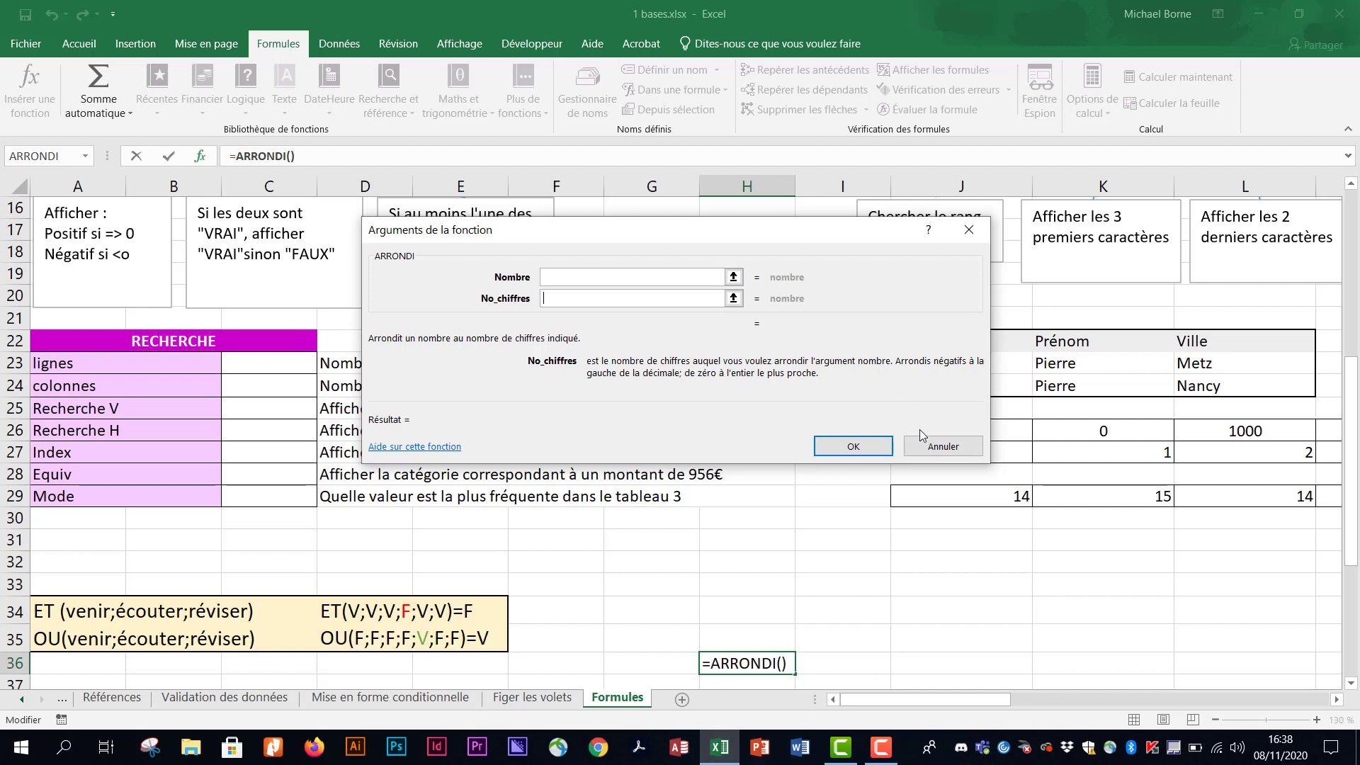
pyautogui.click(944, 445)
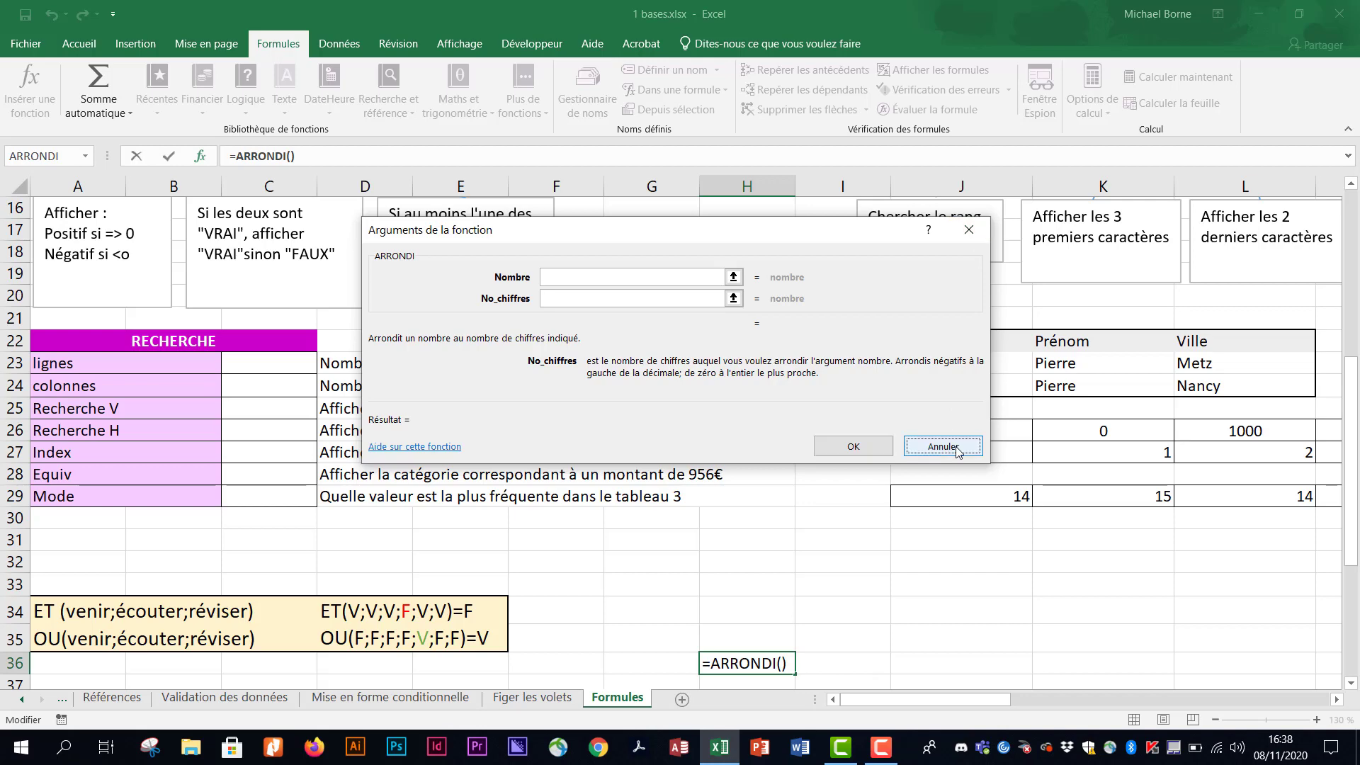
# - Start a SOMME formula in the result cell A7 of the "somme" column
pyautogui.scroll(5, 653, 284)
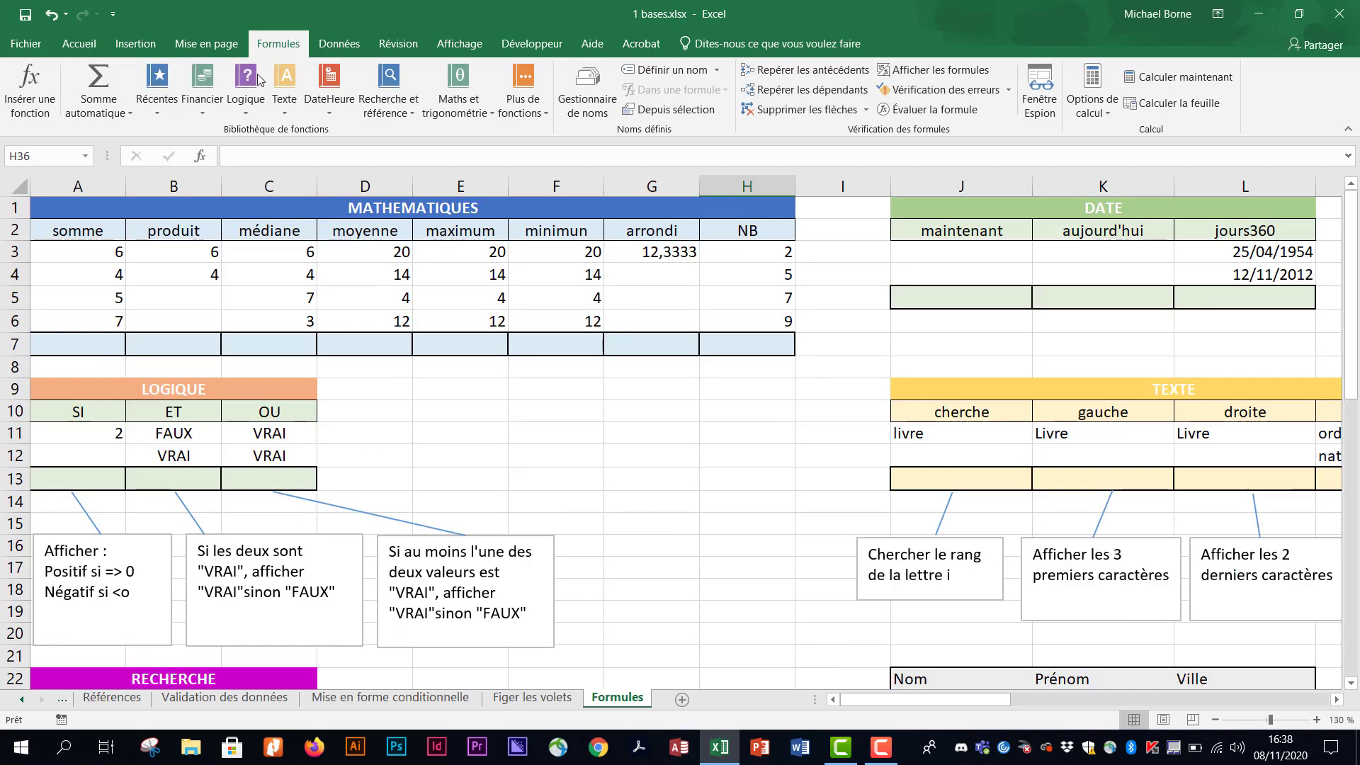
pyautogui.click(89, 347)
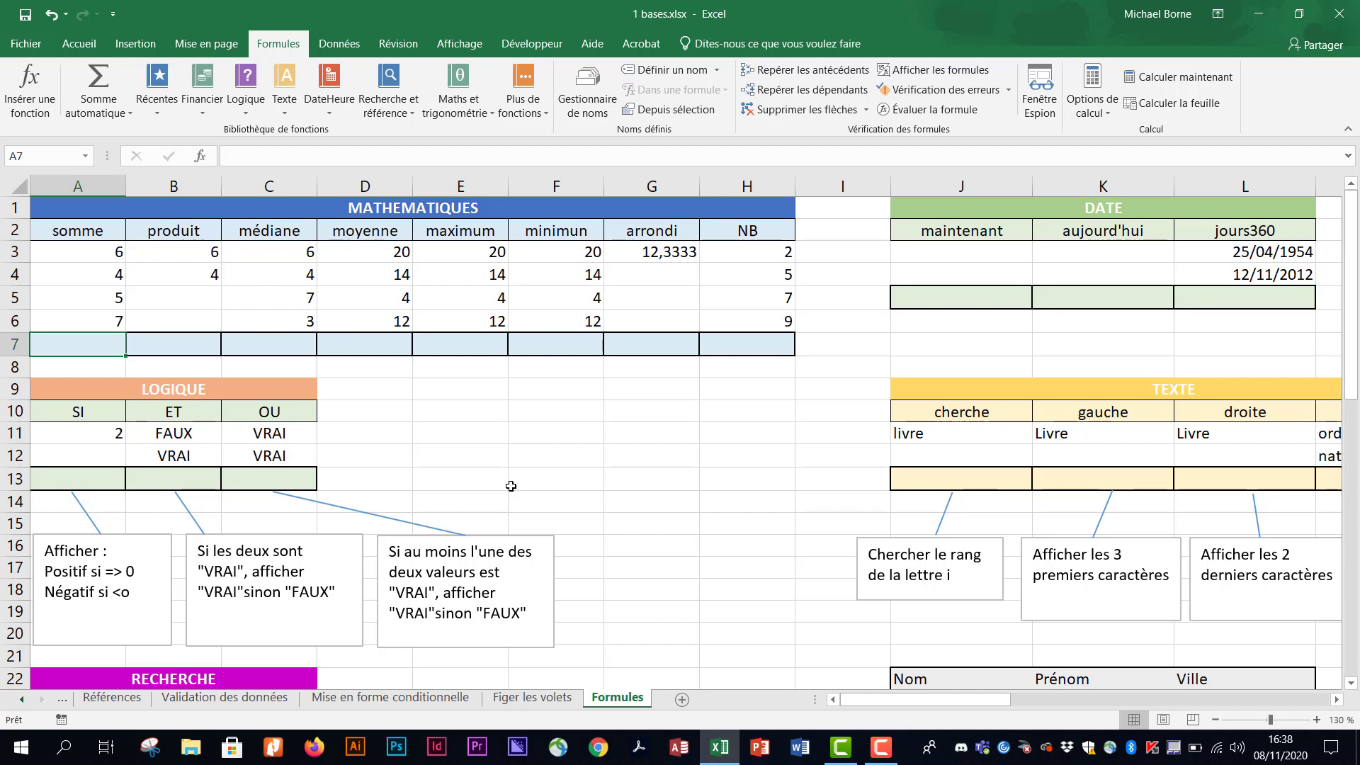
pyautogui.write('=')
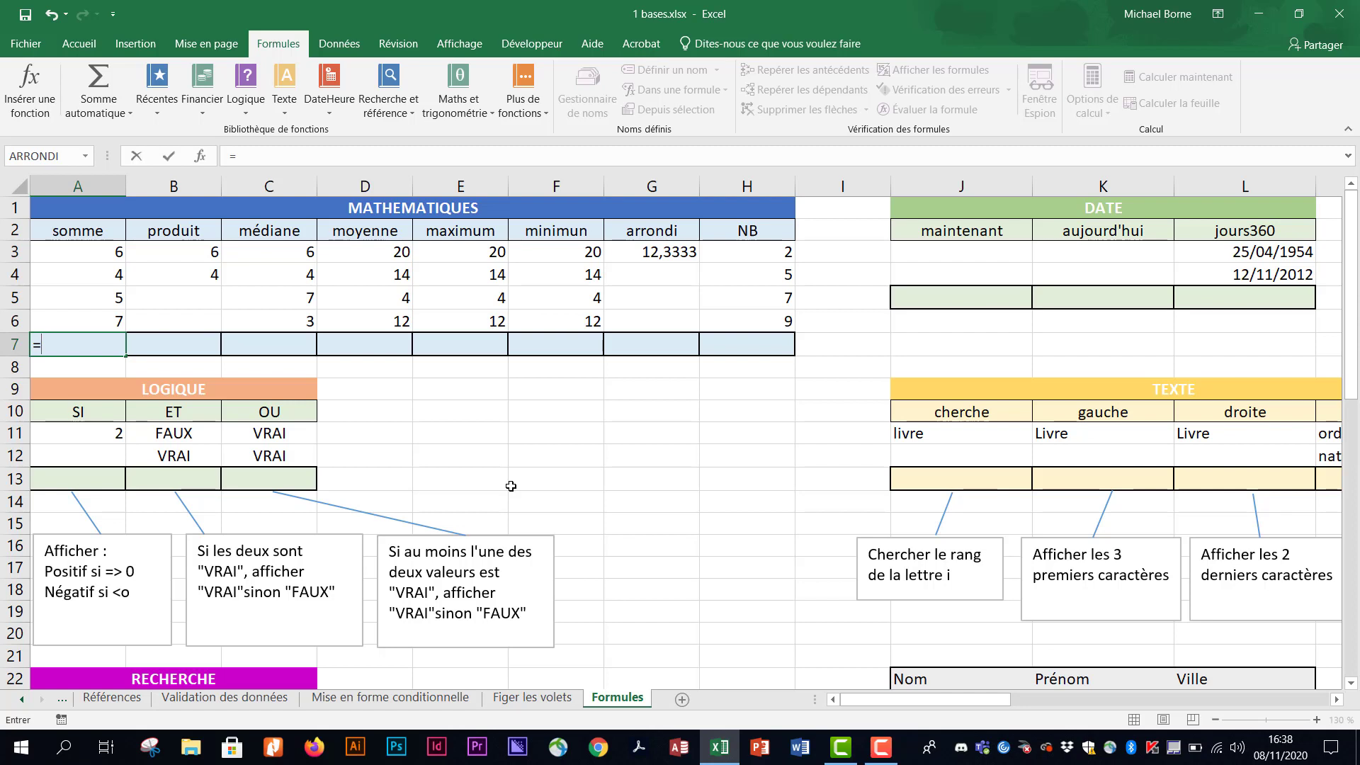
pyautogui.write('somme')
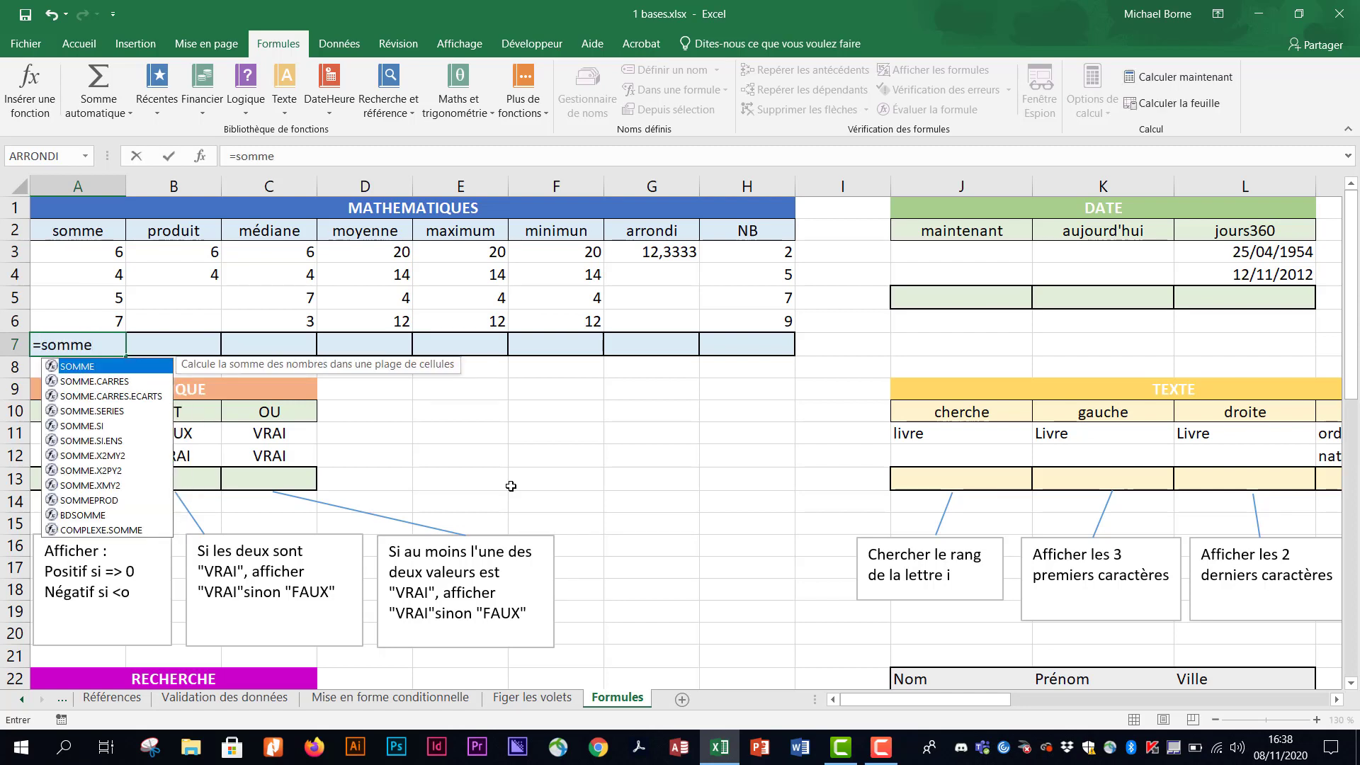
pyautogui.doubleClick(102, 368)
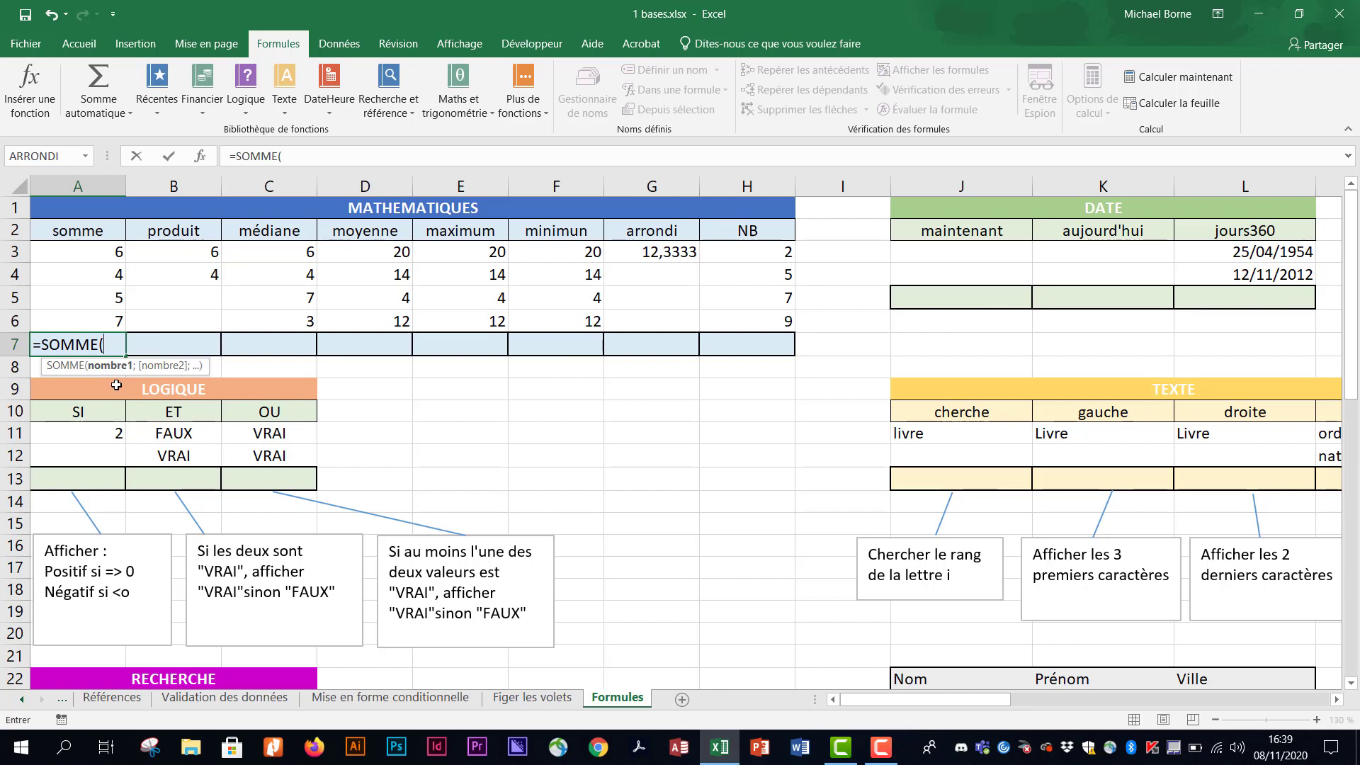
# - Try listing A3, A4 and A5 as separate arguments of the SOMME formula, and remove them again
pyautogui.click(88, 253)
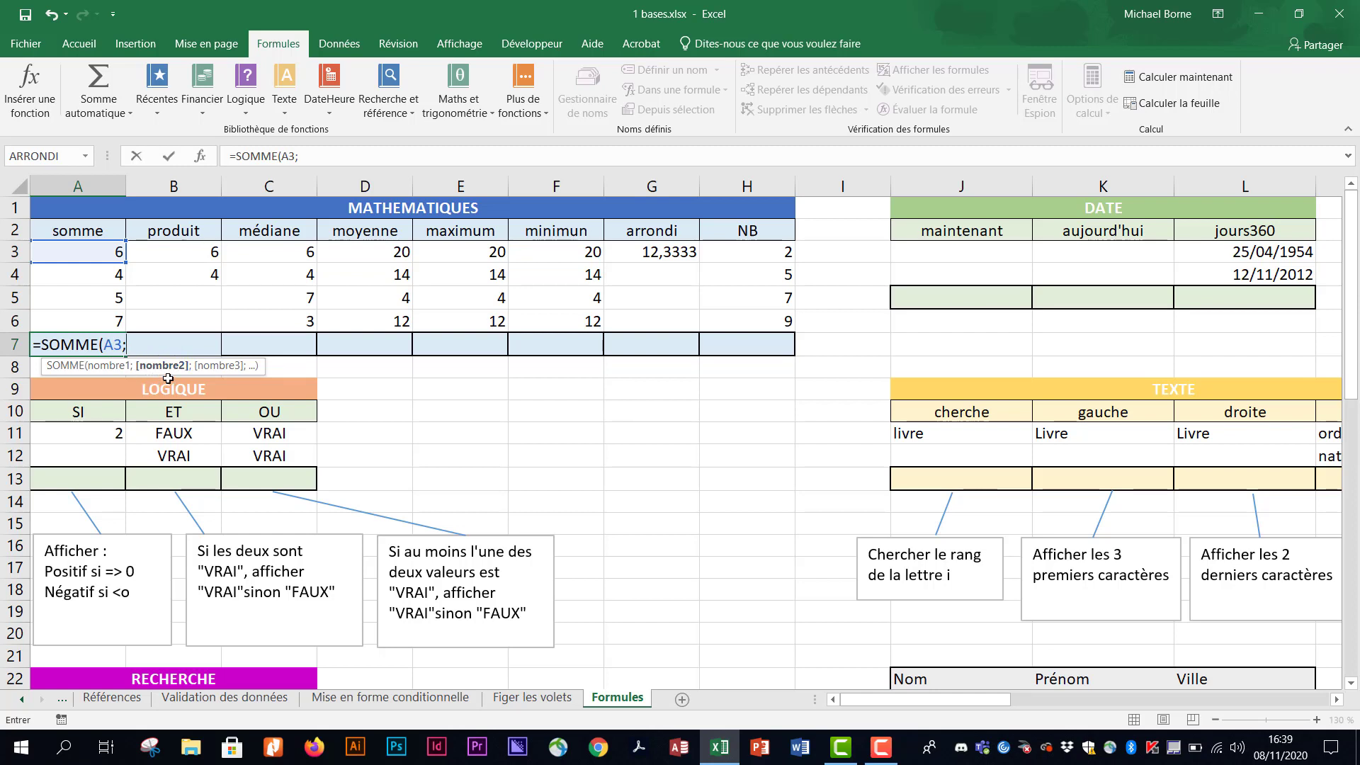
pyautogui.click(95, 279)
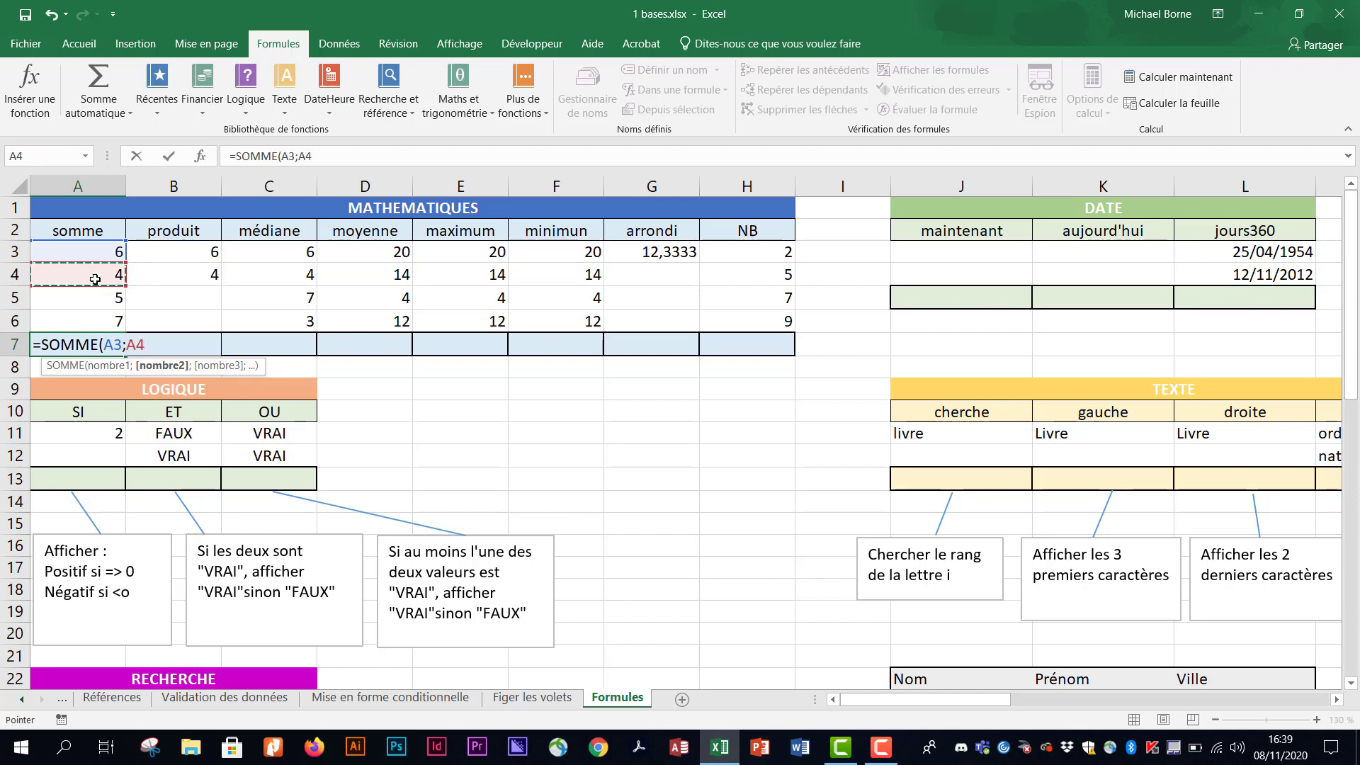
pyautogui.write(';')
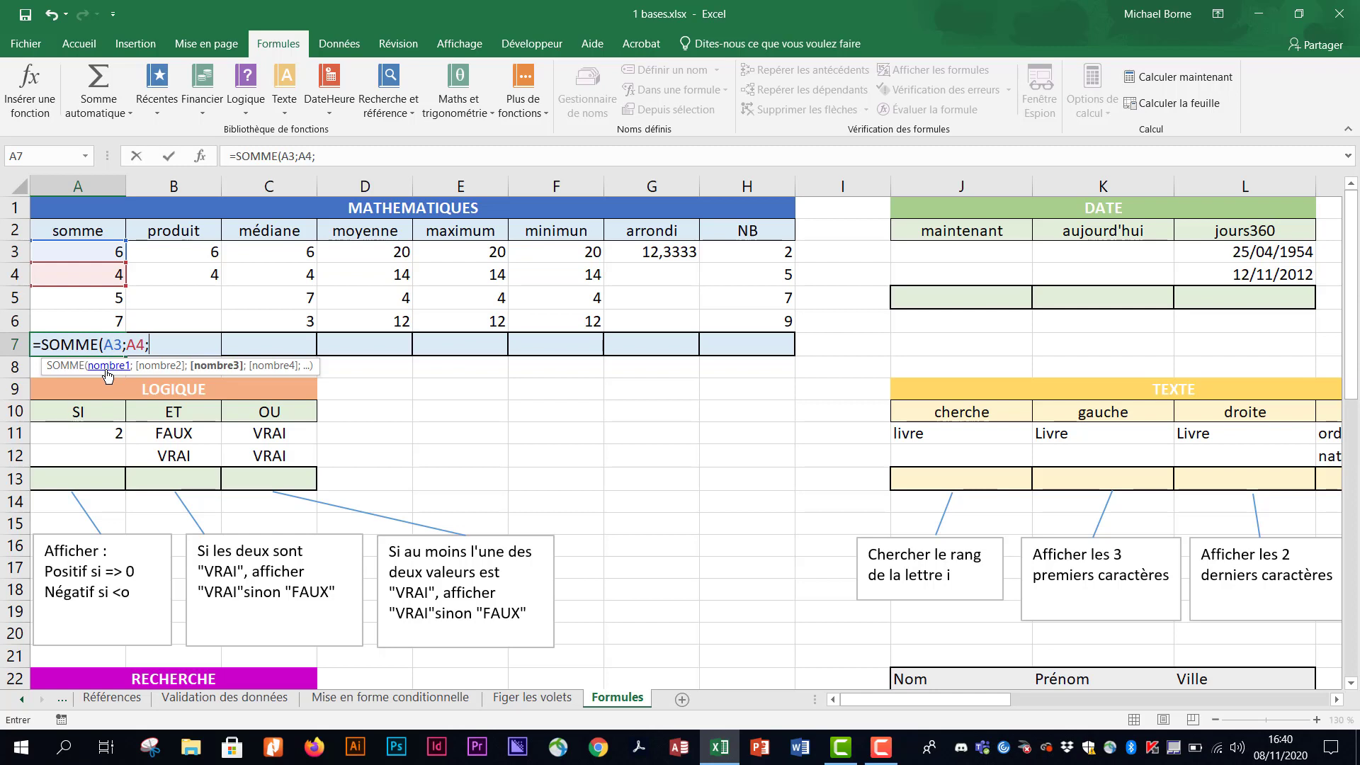
pyautogui.click(86, 301)
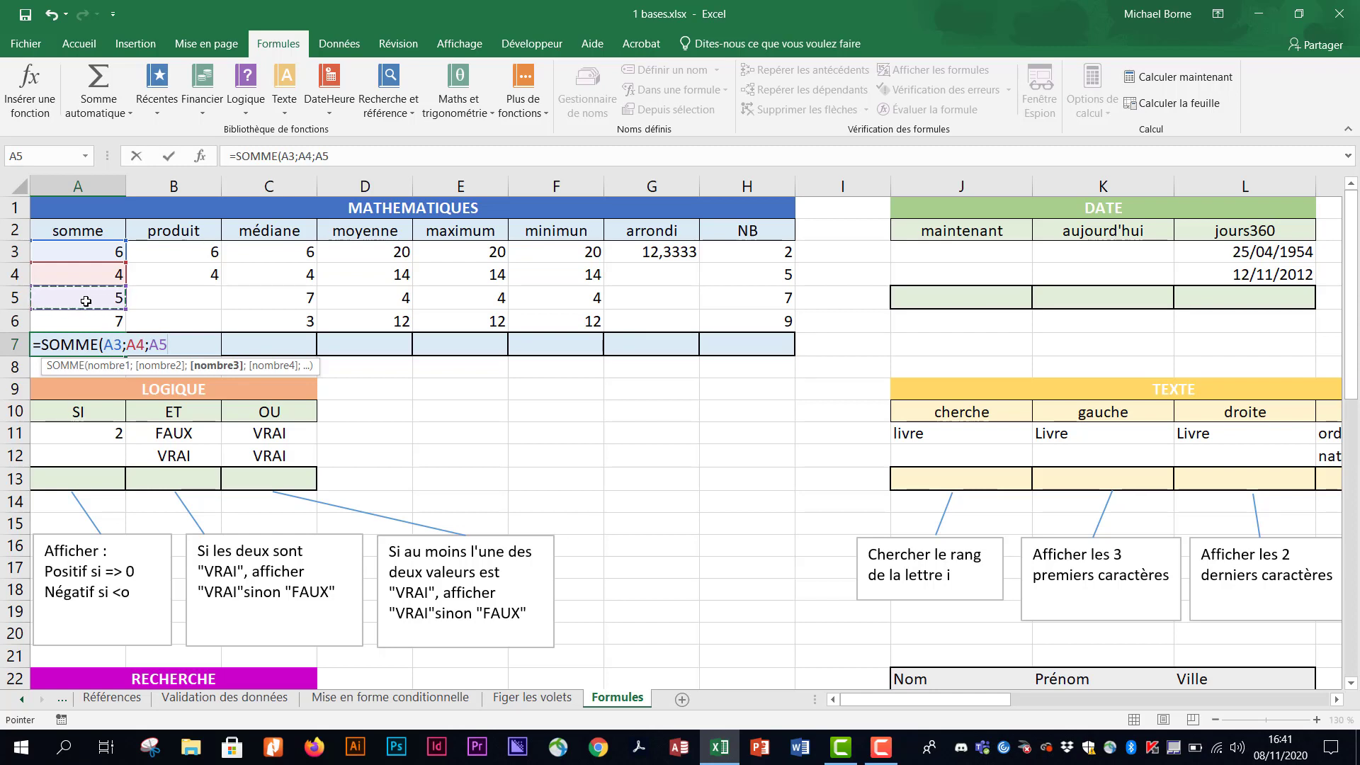
pyautogui.press('BackSpace')
pyautogui.press('BackSpace')
pyautogui.press('BackSpace')
pyautogui.press('BackSpace')
pyautogui.press('BackSpace')
pyautogui.press('BackSpace')
pyautogui.press('BackSpace')
pyautogui.press('BackSpace')
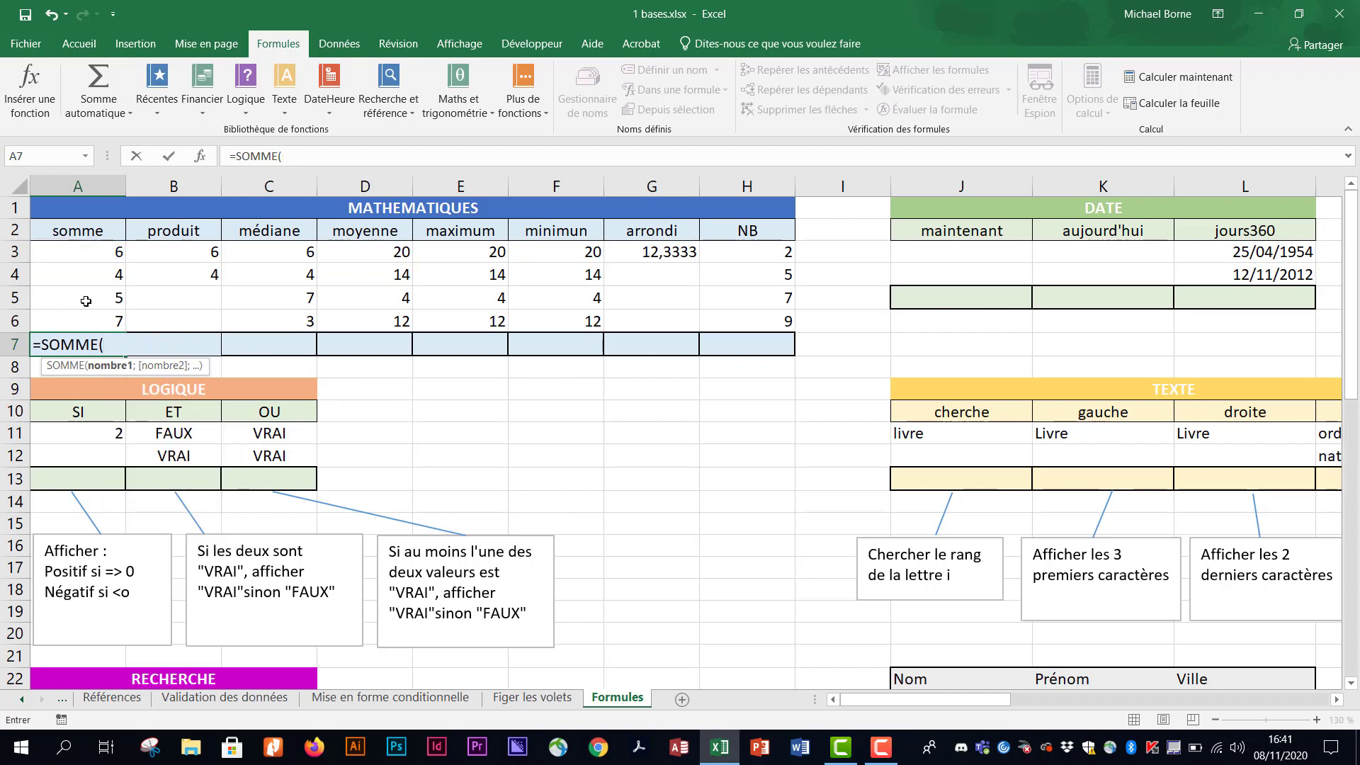
# - Complete the SOMME formula in A7 with the range A3:A6
pyautogui.moveTo(102, 245); pyautogui.dragTo(101, 308)
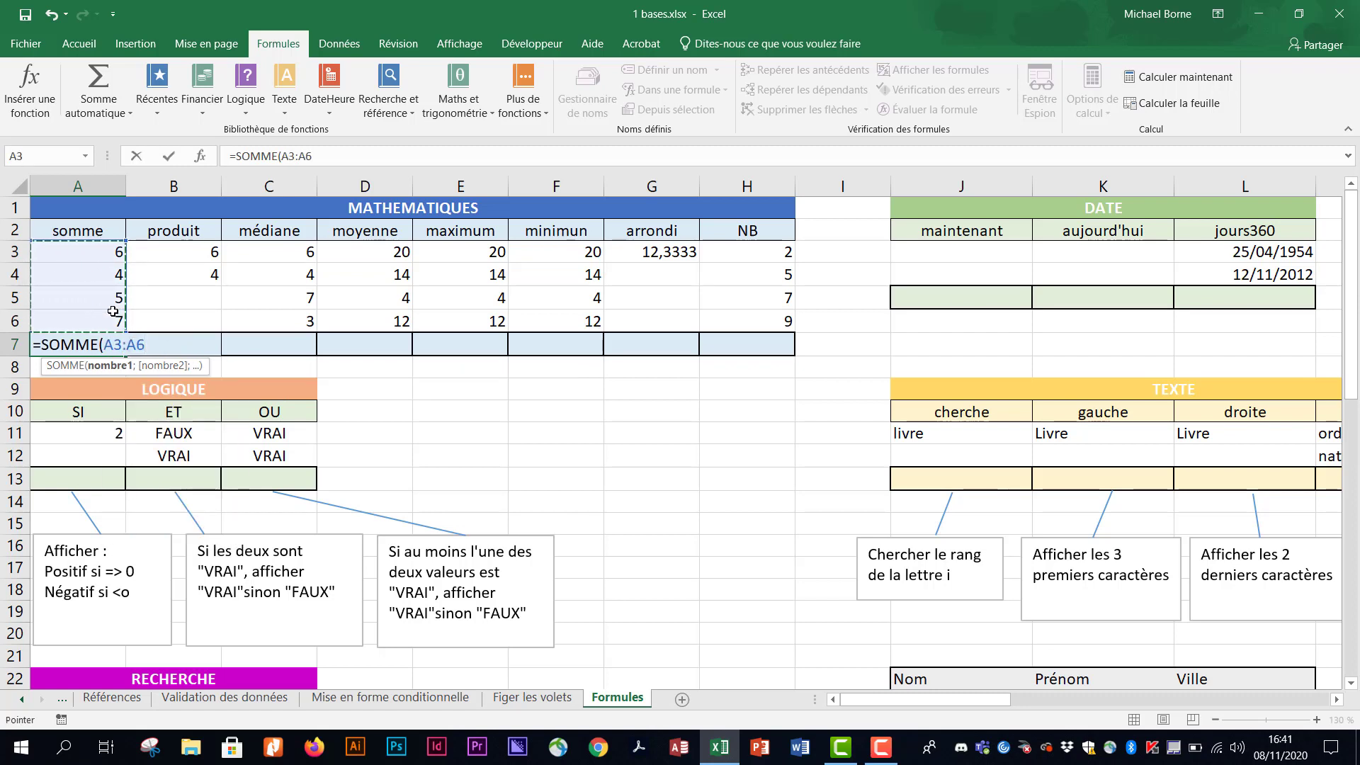
pyautogui.press('Return')
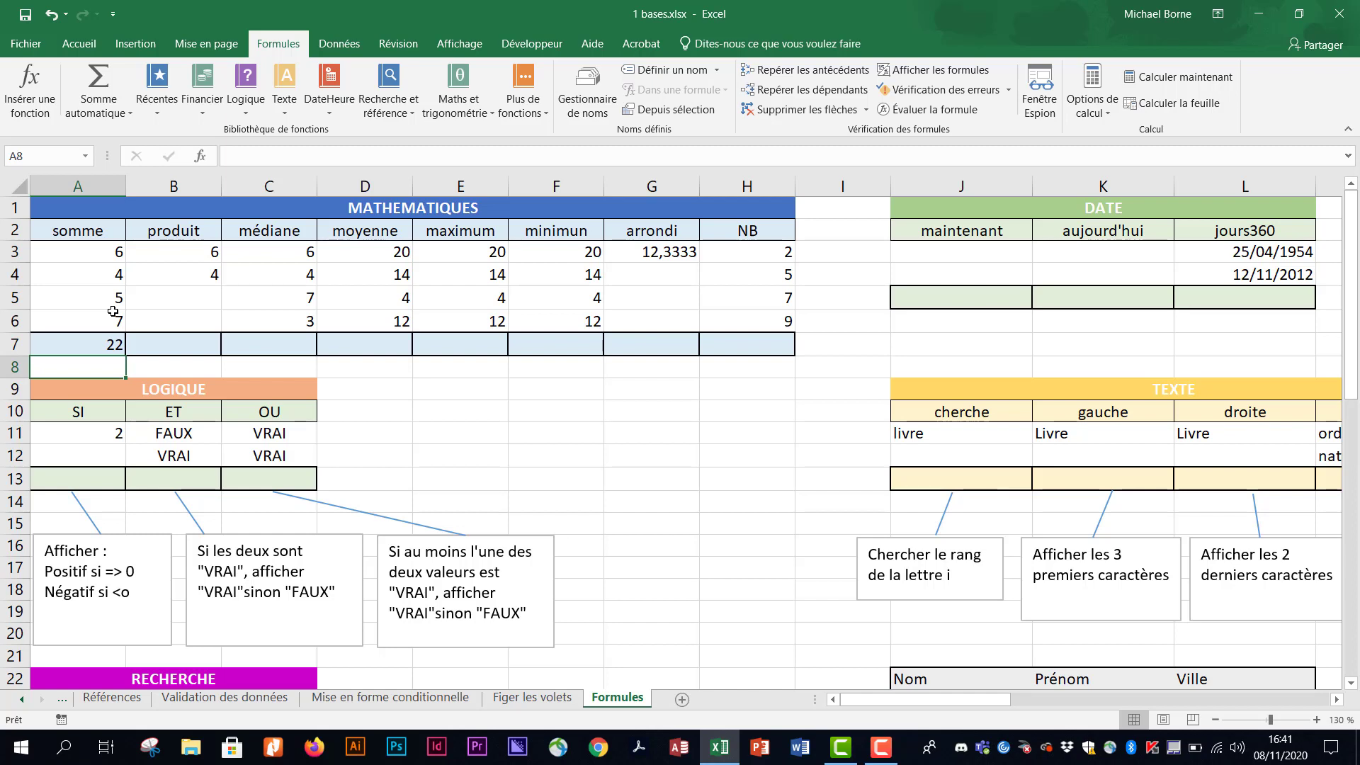
# - Calculate the product of B3:B4 in cell B7 with the PRODUIT function
pyautogui.click(184, 345)
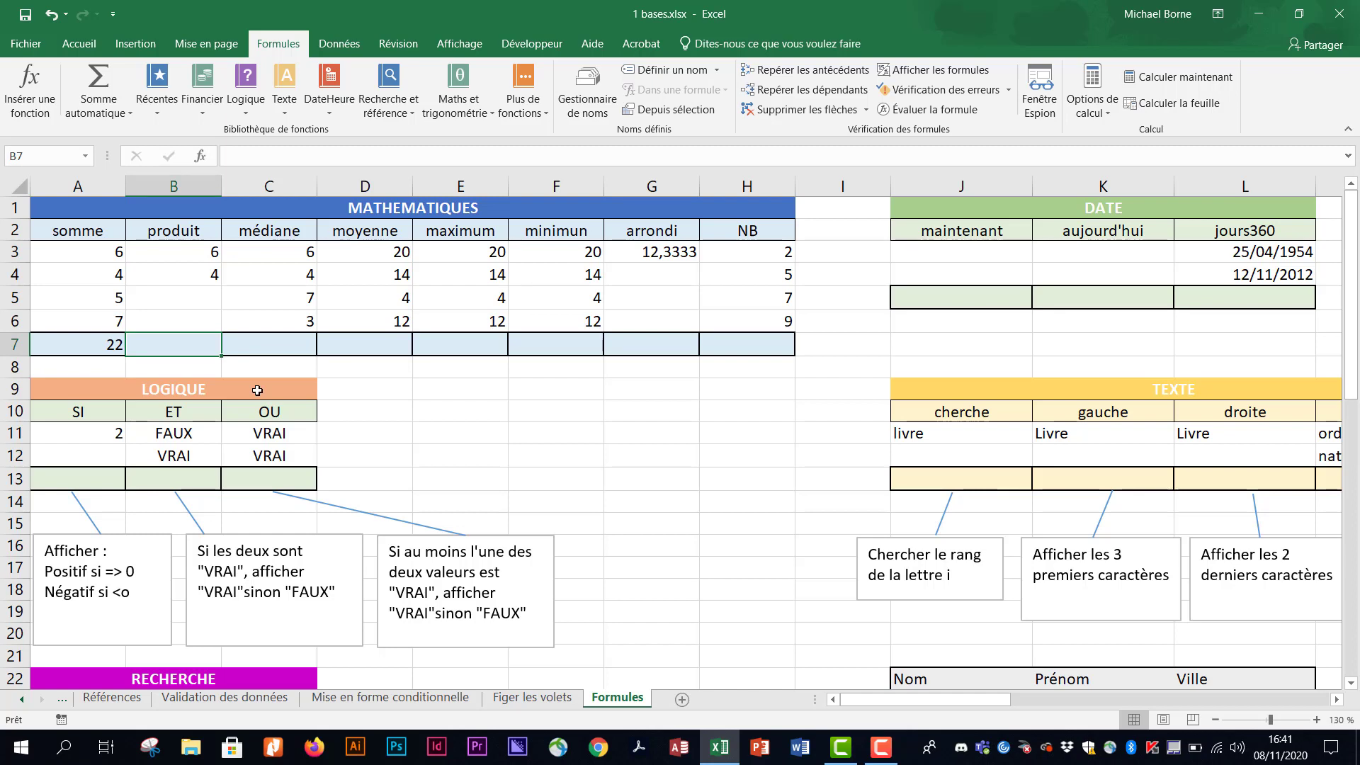
pyautogui.write('=produi')
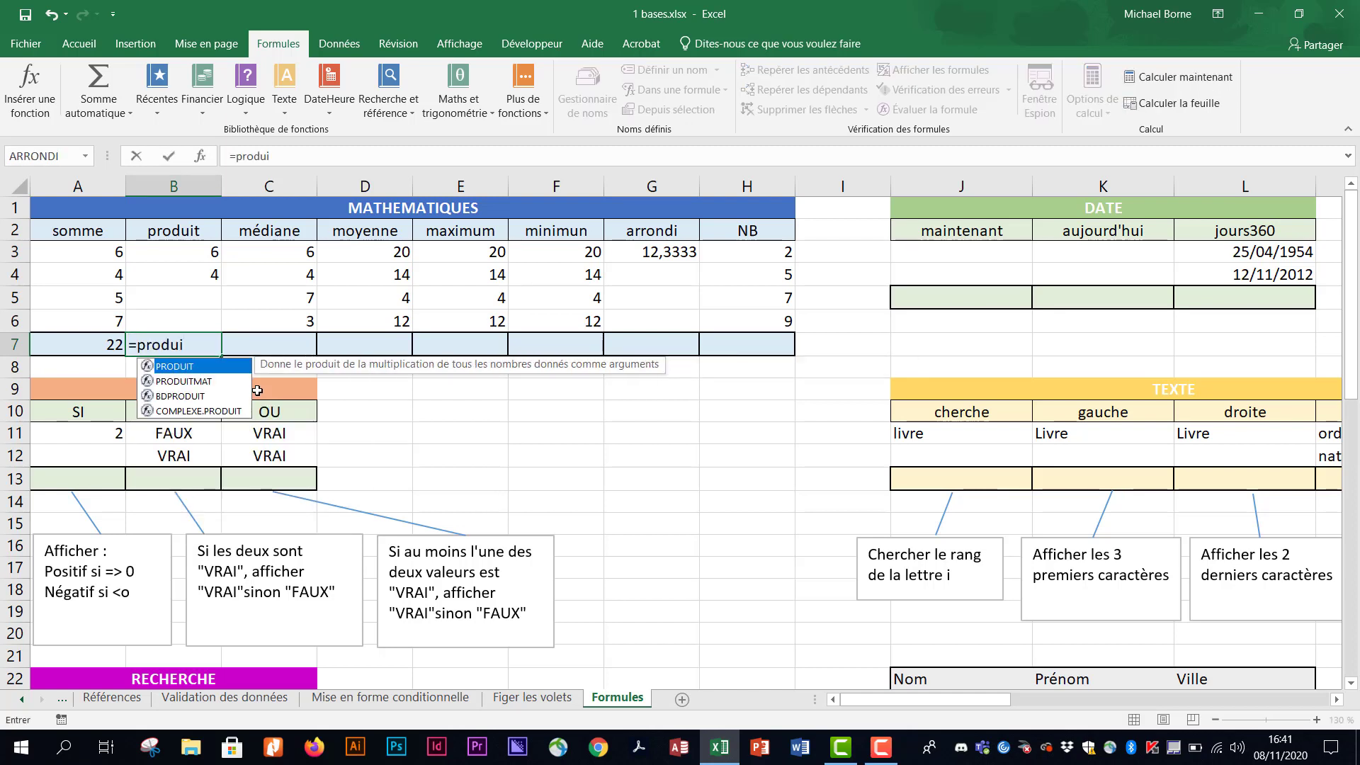
pyautogui.doubleClick(208, 367)
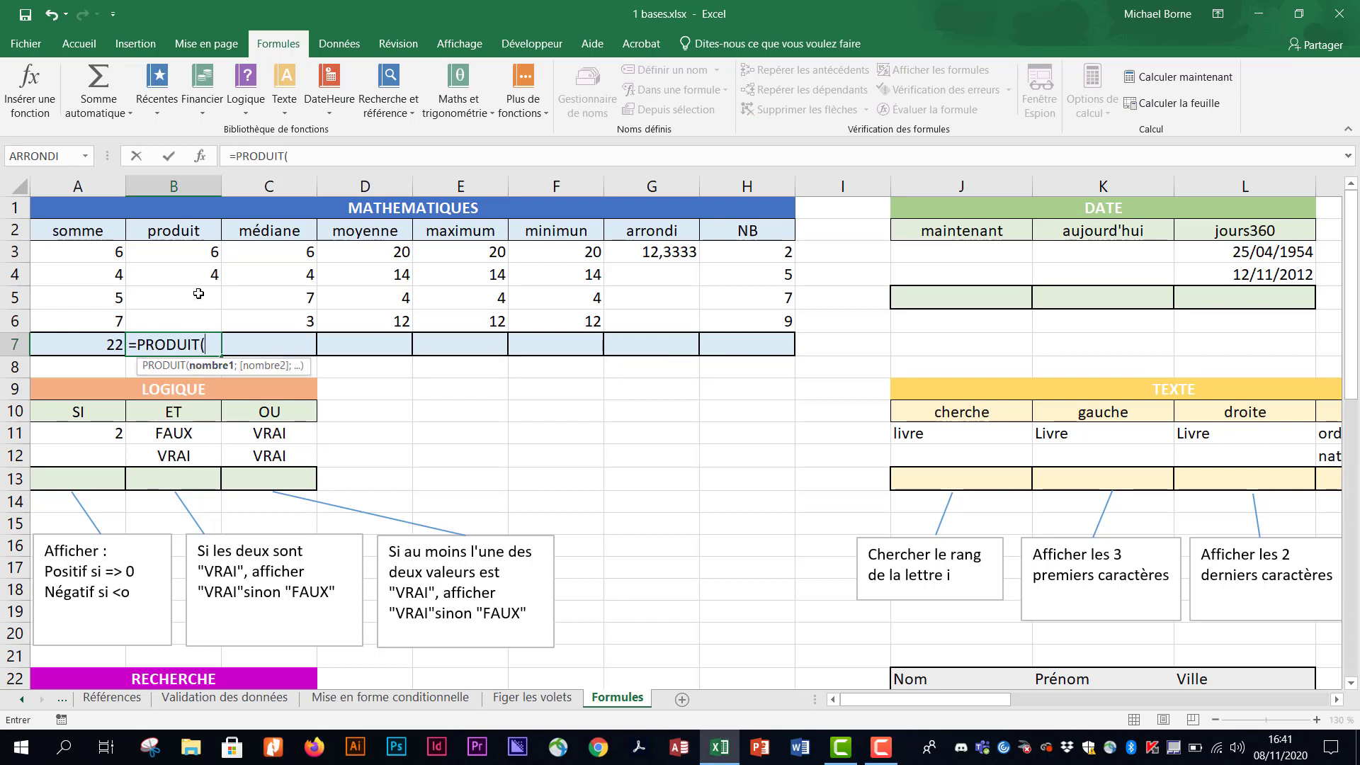
pyautogui.moveTo(191, 253); pyautogui.dragTo(191, 267)
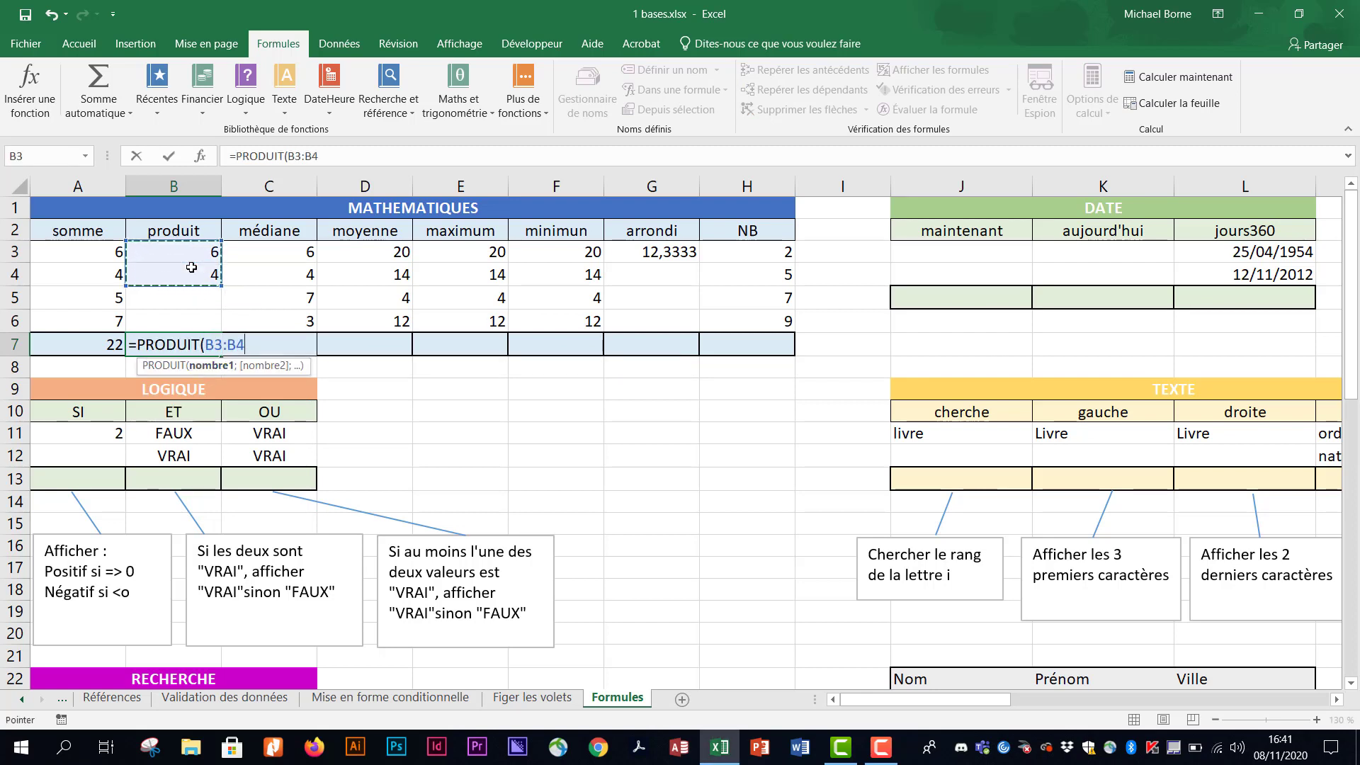
pyautogui.press('Return')
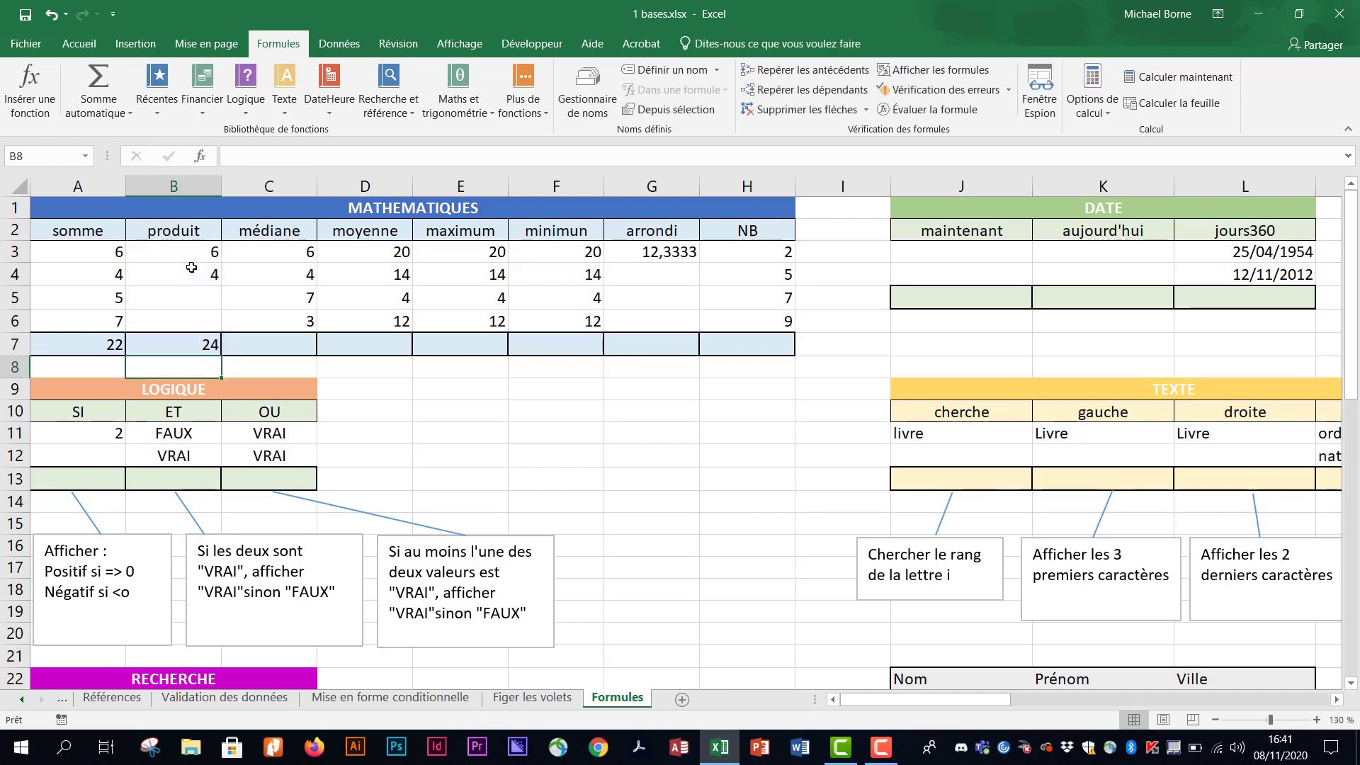
# - Calculate the median of C3:C6 in cell C7 with the MEDIANE function
pyautogui.click(282, 346)
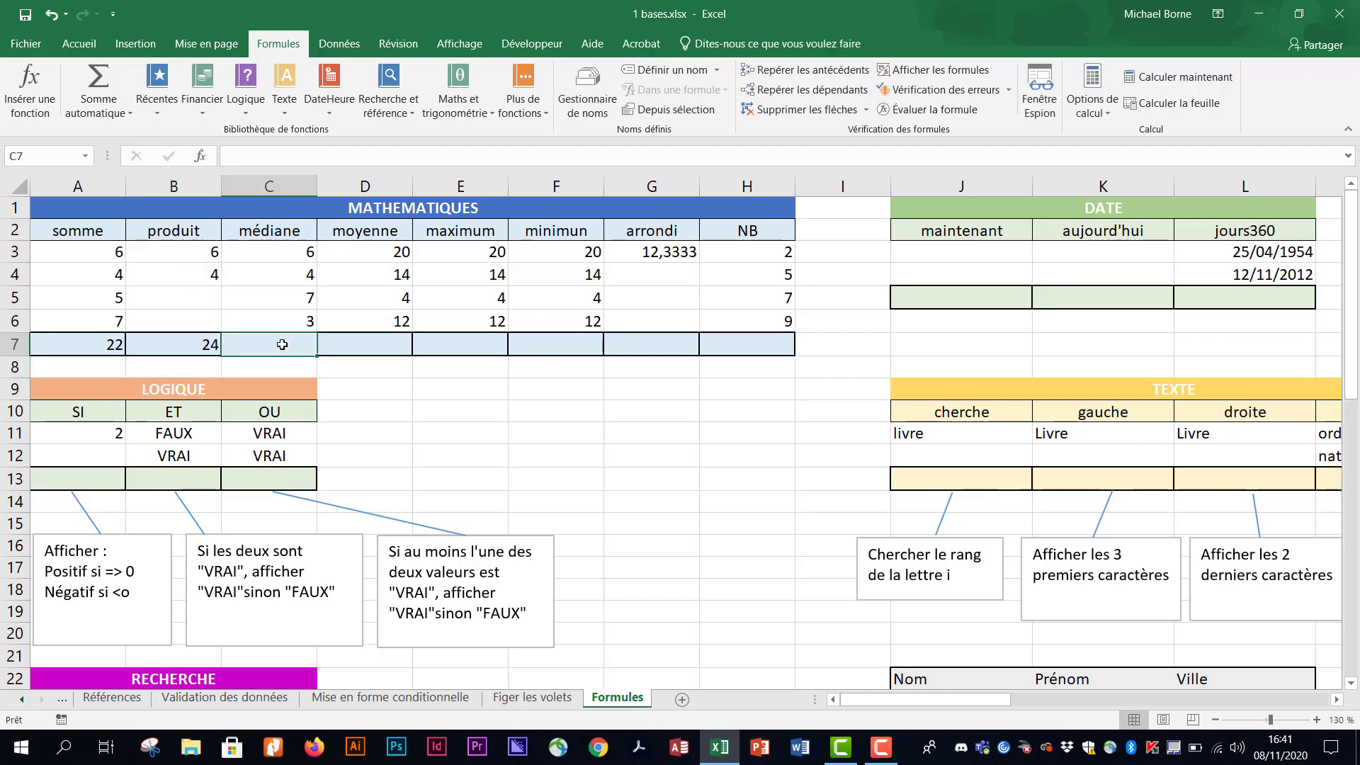
pyautogui.write('=medi')
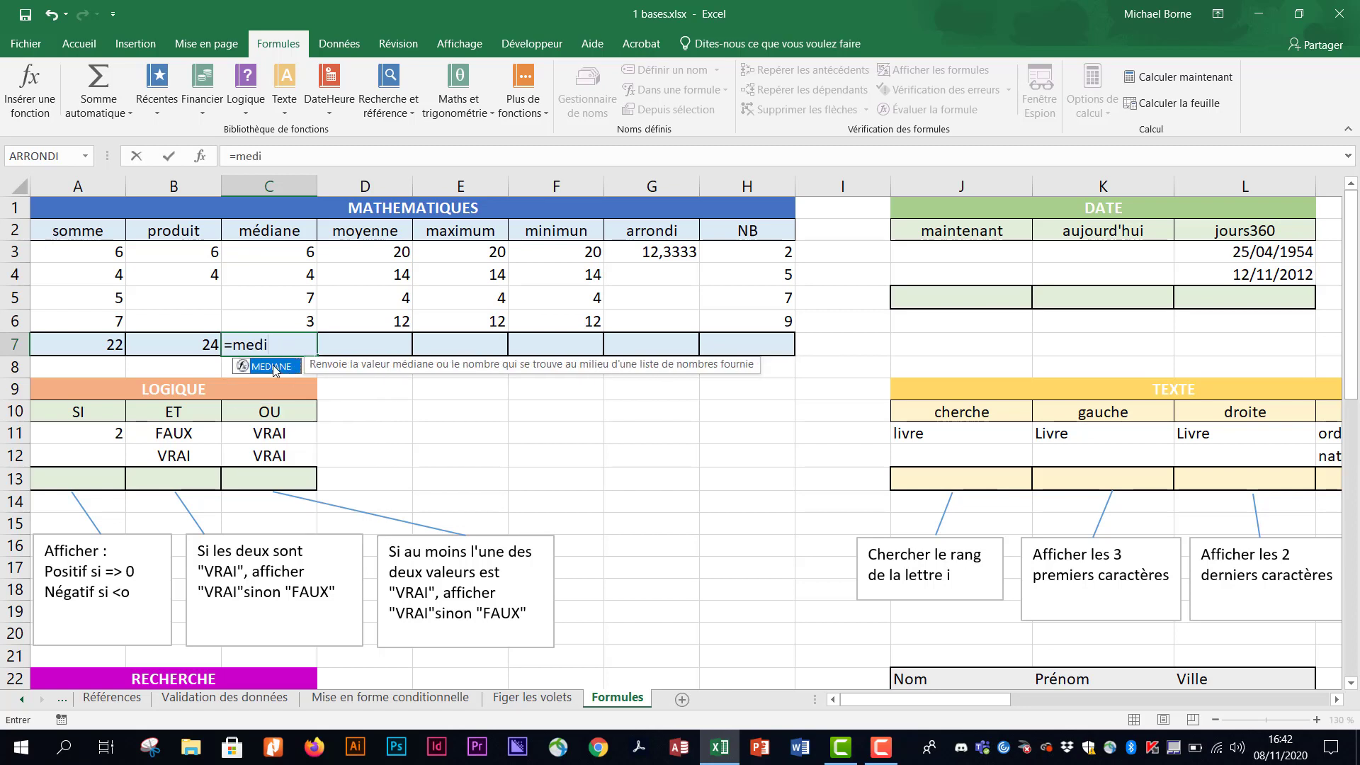
pyautogui.doubleClick(275, 367)
pyautogui.moveTo(296, 255); pyautogui.dragTo(296, 313)
pyautogui.press('Return')
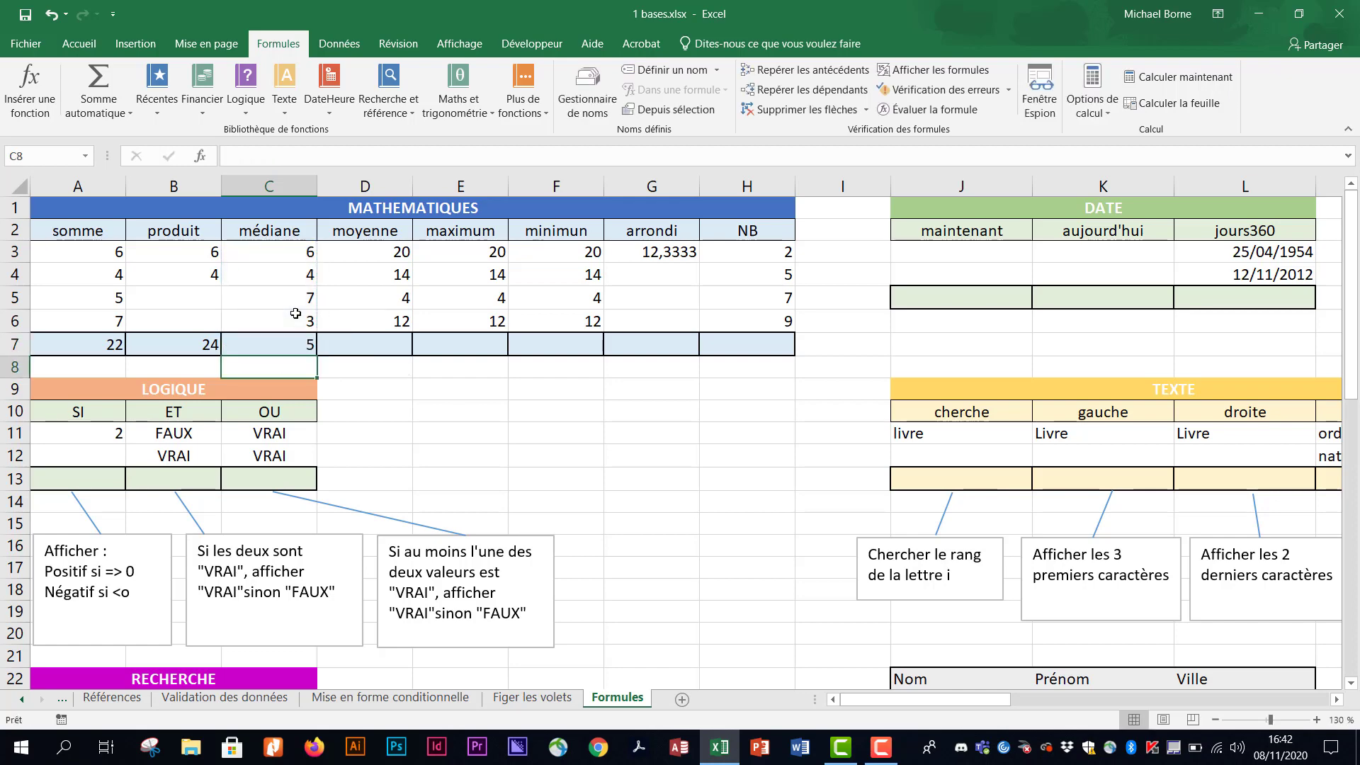
# - Calculate the average of D3:D6 in cell D7 with the MOYENNE function
pyautogui.click(382, 344)
pyautogui.write('=moyenn')
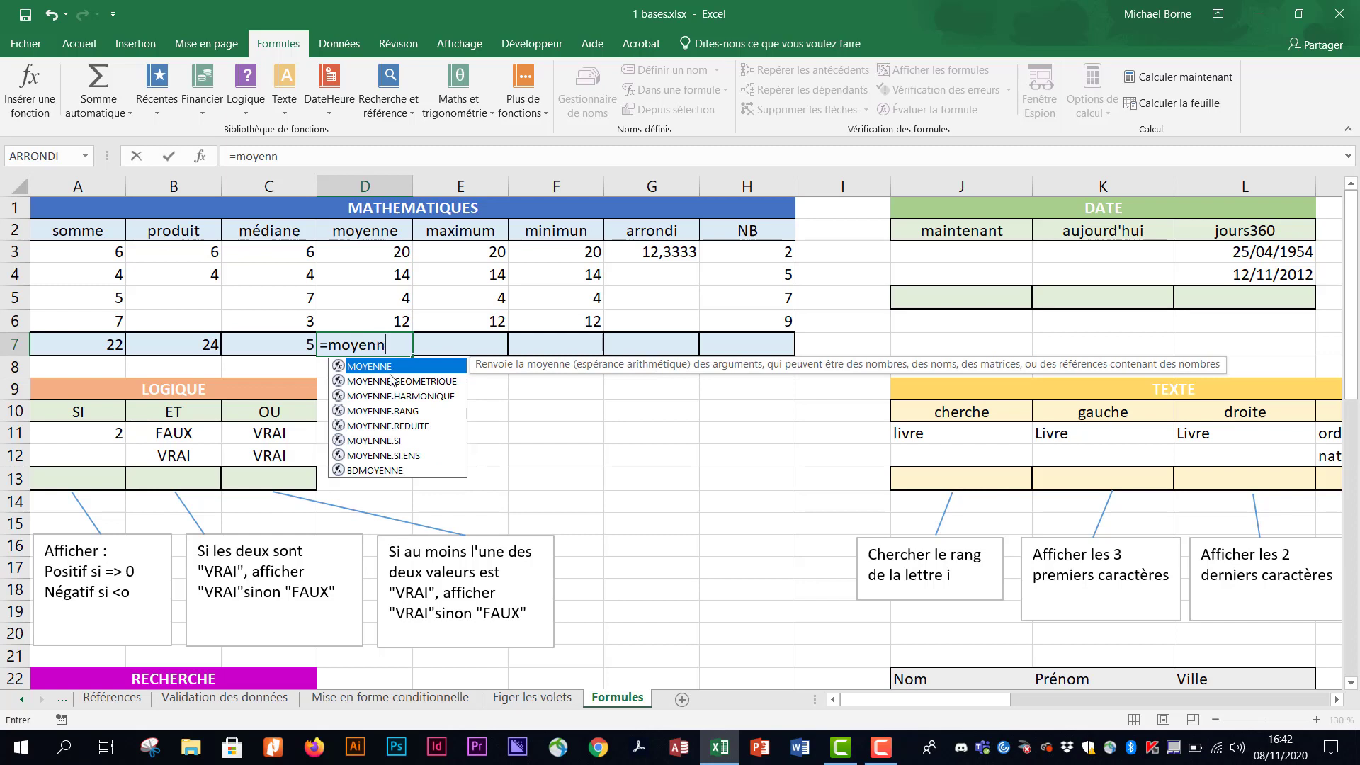
pyautogui.doubleClick(400, 367)
pyautogui.moveTo(391, 253); pyautogui.dragTo(391, 320)
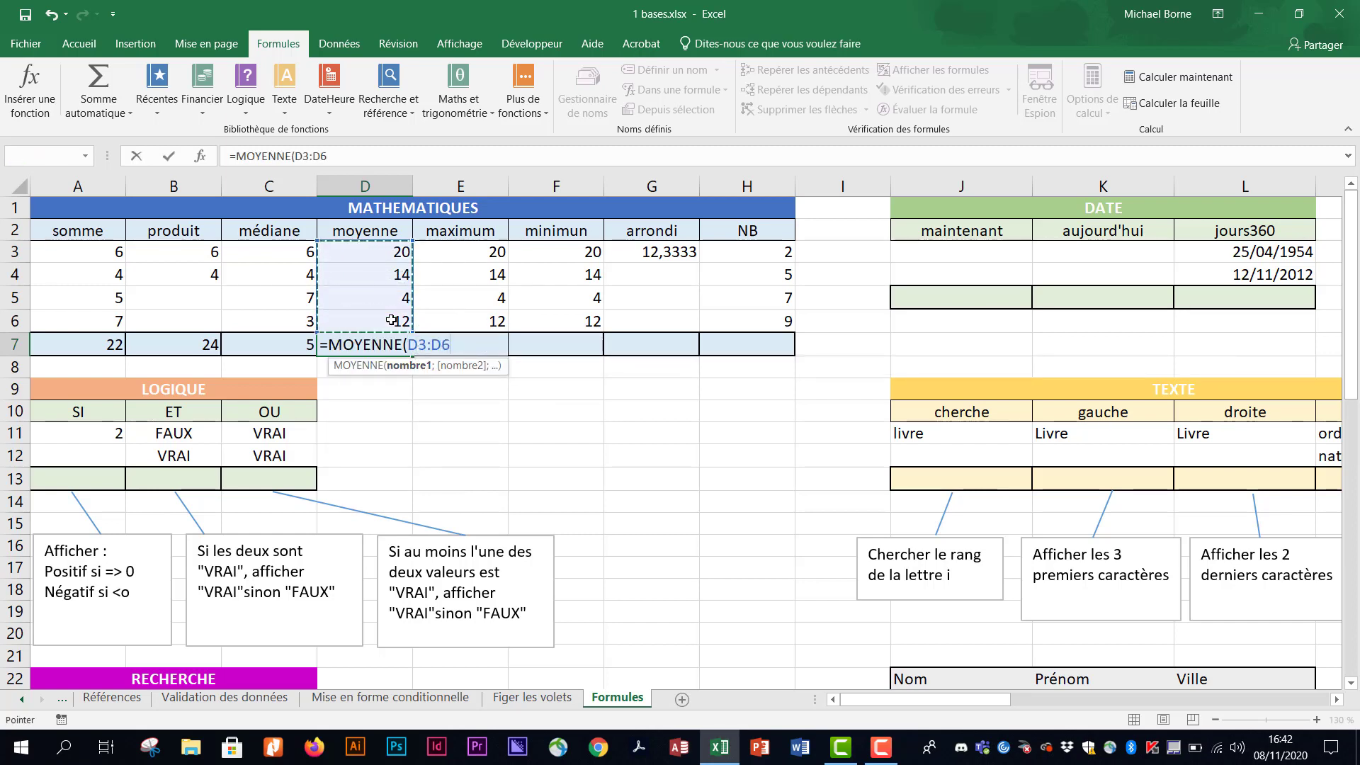
pyautogui.press('Return')
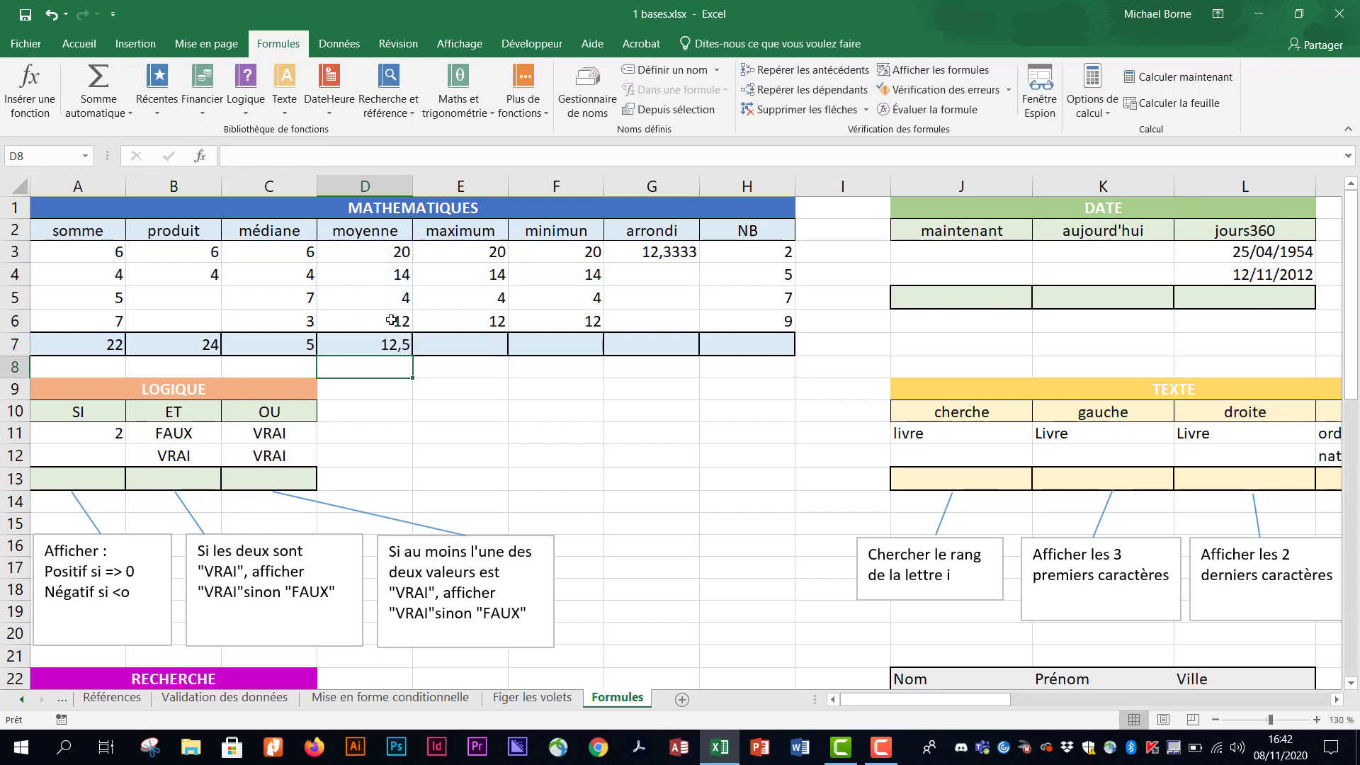
# - Find the largest value of E3:E6 in cell E7 with the MAX function
pyautogui.click(488, 345)
pyautogui.write('=')
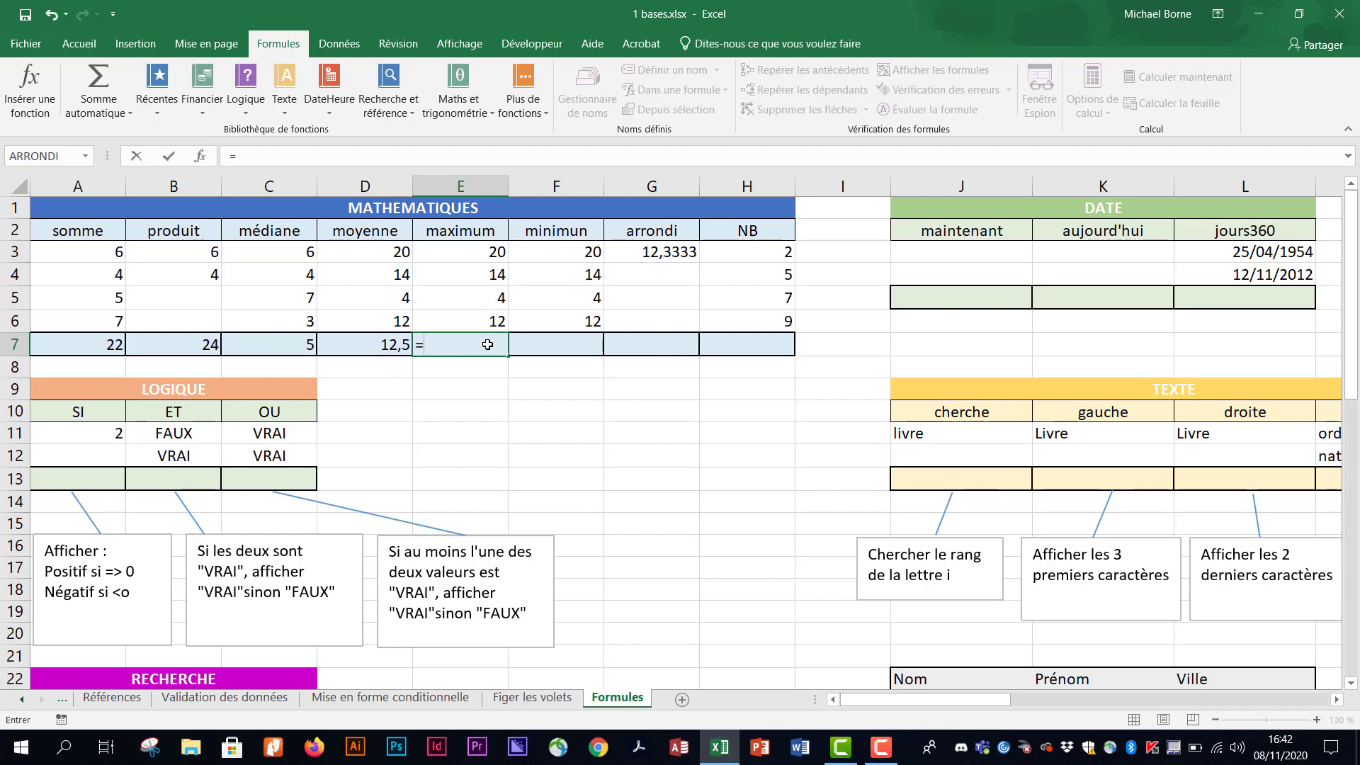
pyautogui.write('max')
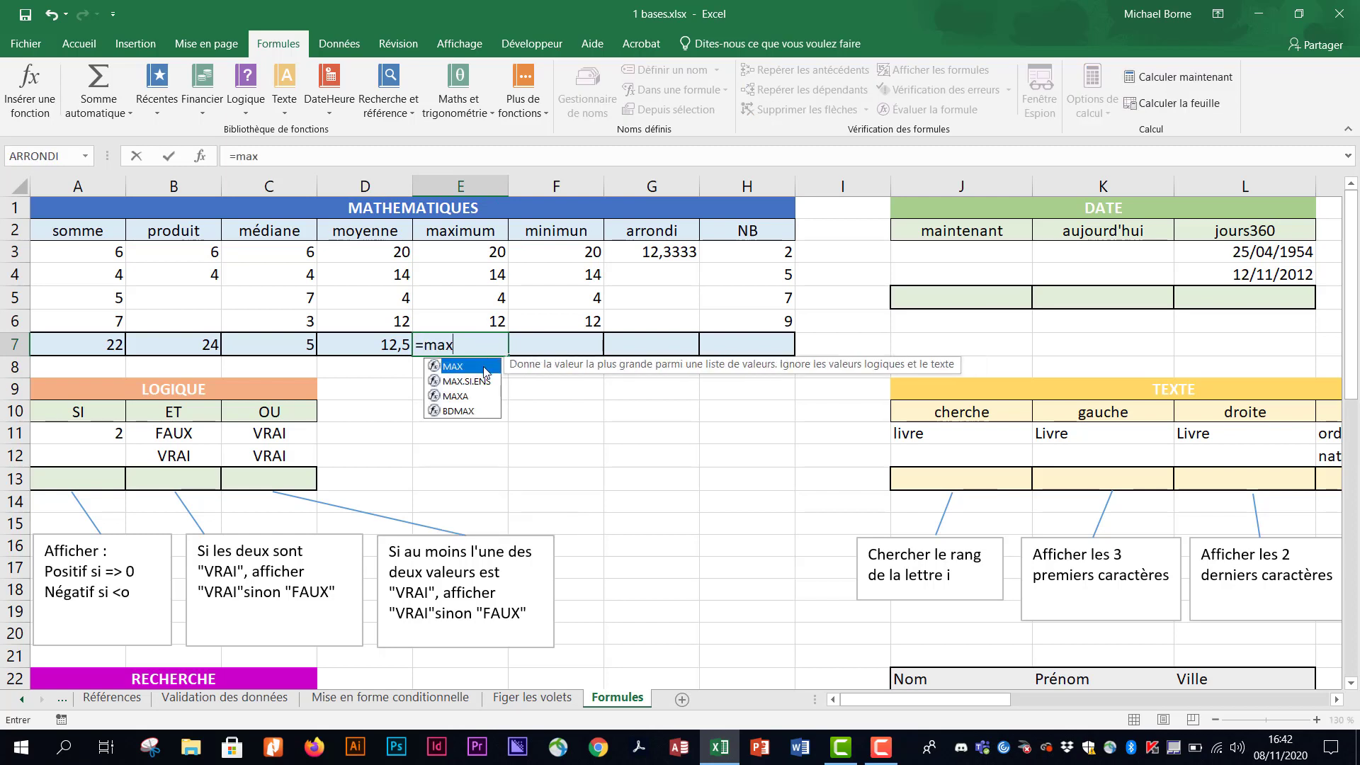
pyautogui.press('Tab')
pyautogui.moveTo(489, 253); pyautogui.dragTo(486, 315)
pyautogui.press('Return')
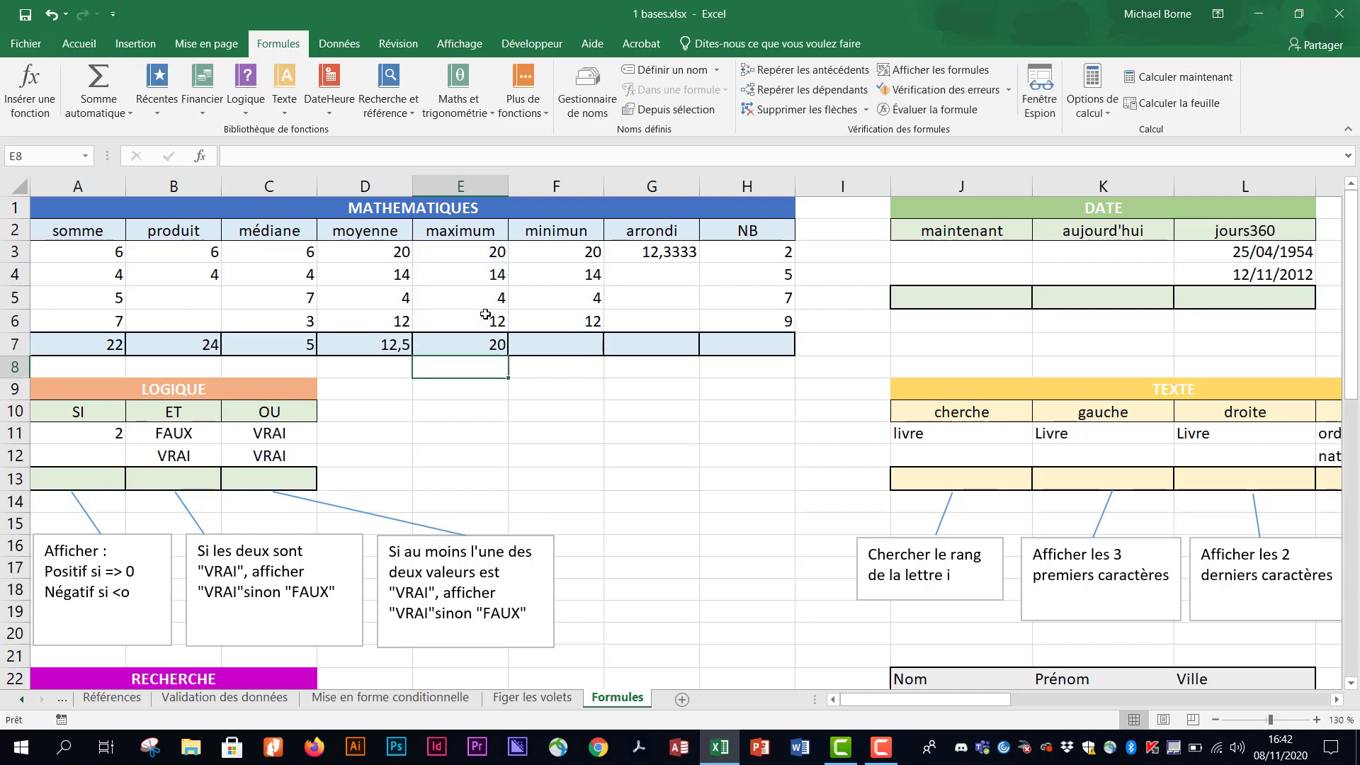
# - Find the smallest value of F3:F6 in cell F7 with the MIN function
pyautogui.click(567, 347)
pyautogui.write('=min')
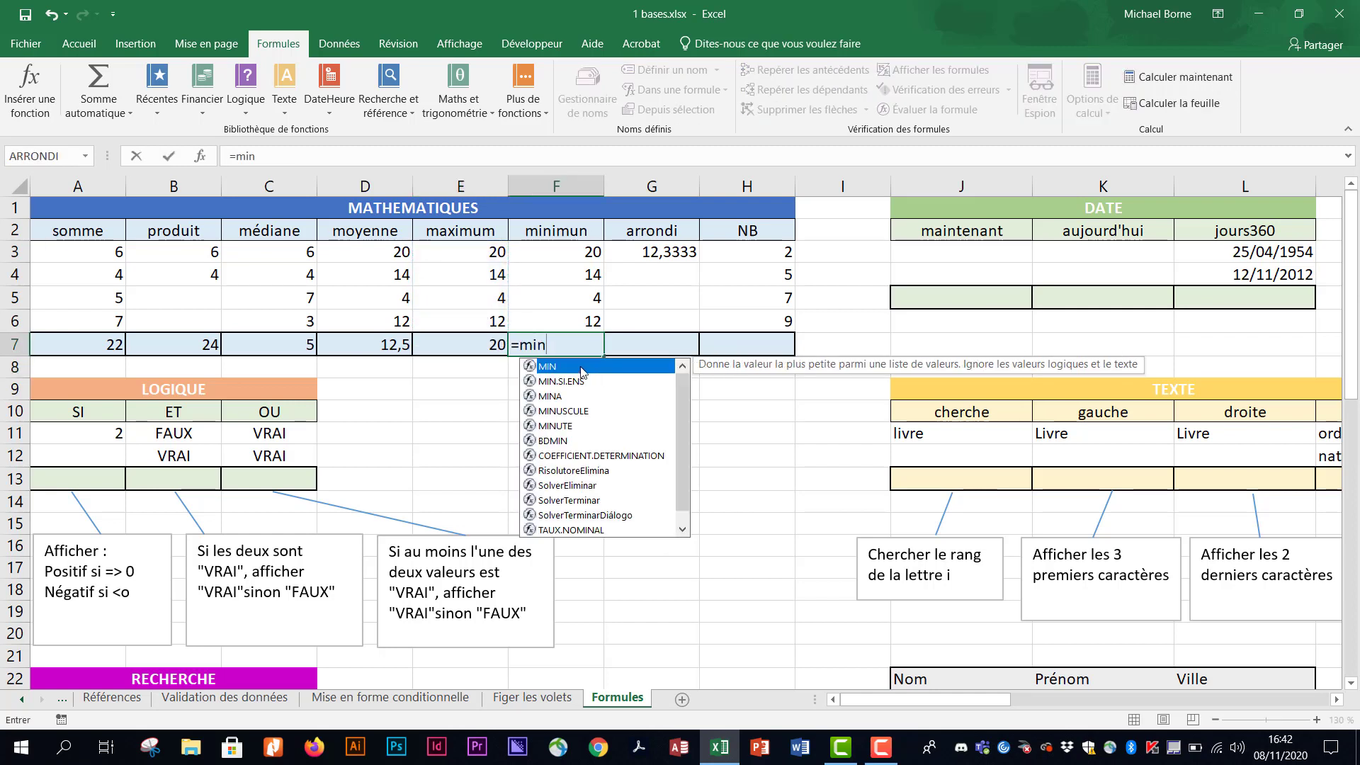
pyautogui.doubleClick(580, 367)
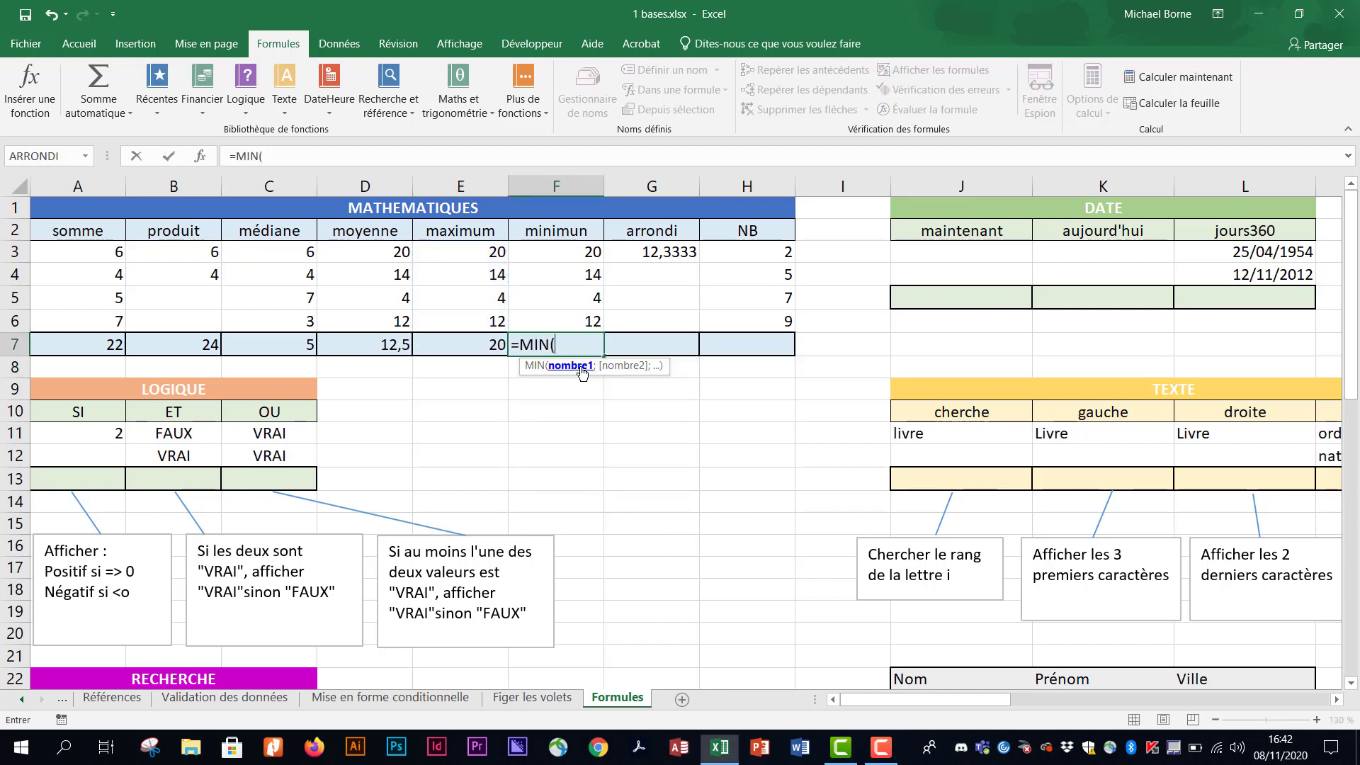
pyautogui.moveTo(574, 254); pyautogui.dragTo(576, 315)
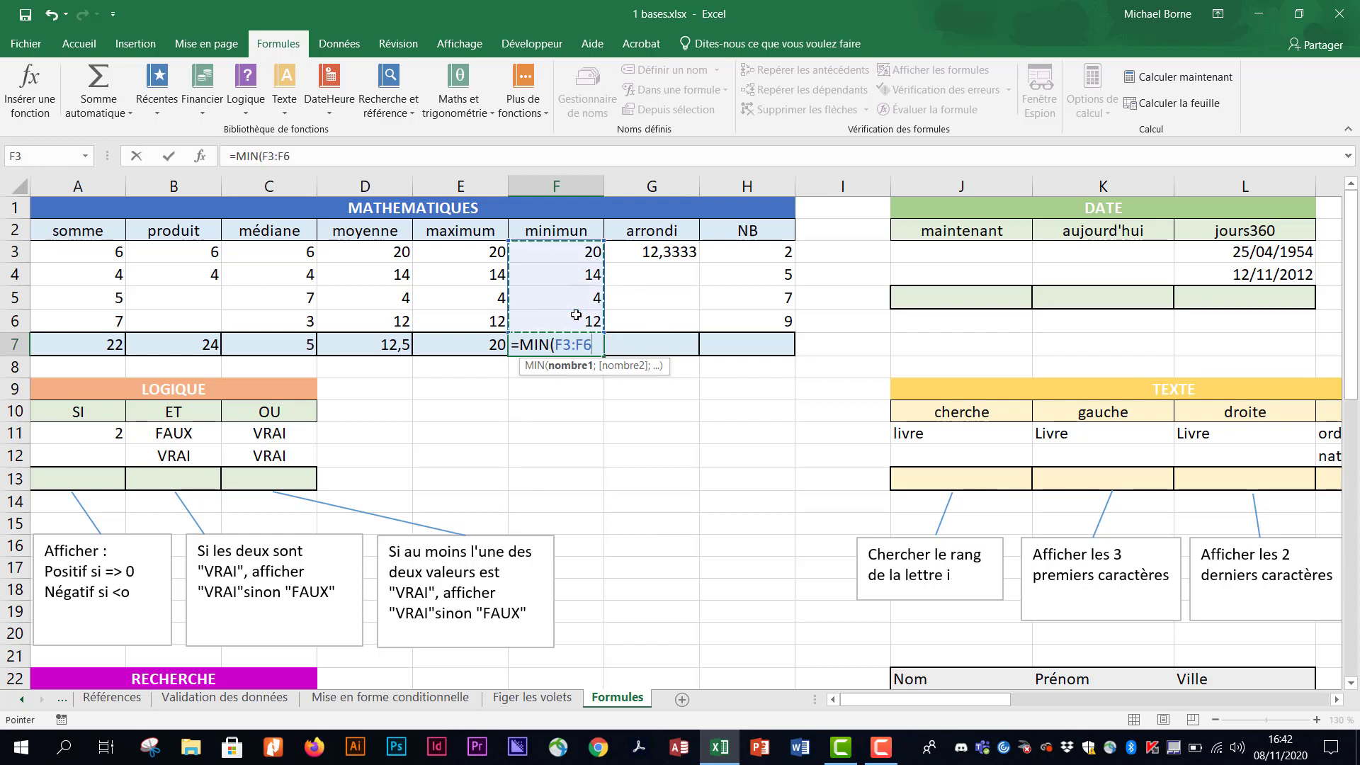
pyautogui.press('Return')
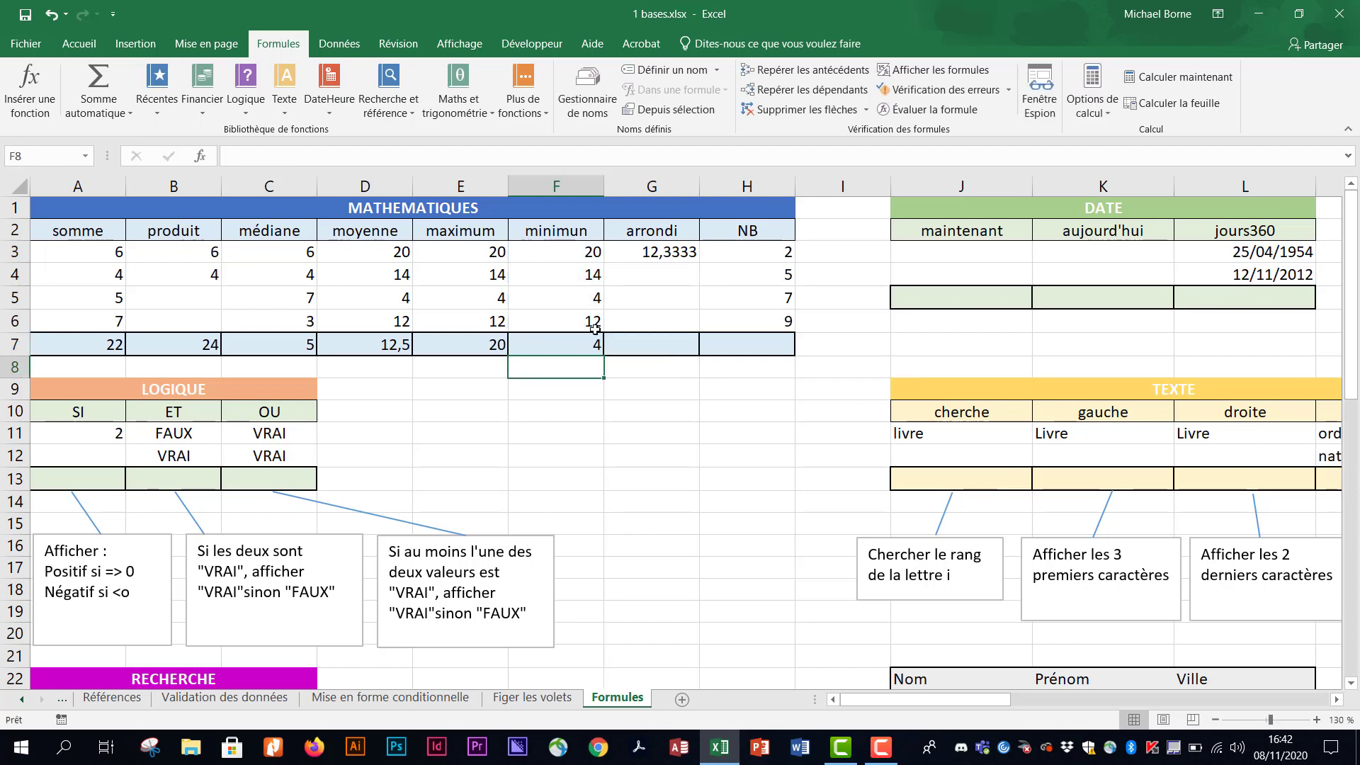
# - Round the number in G3 to 2 decimal places in cell G7 with the ARRONDI function
pyautogui.click(656, 348)
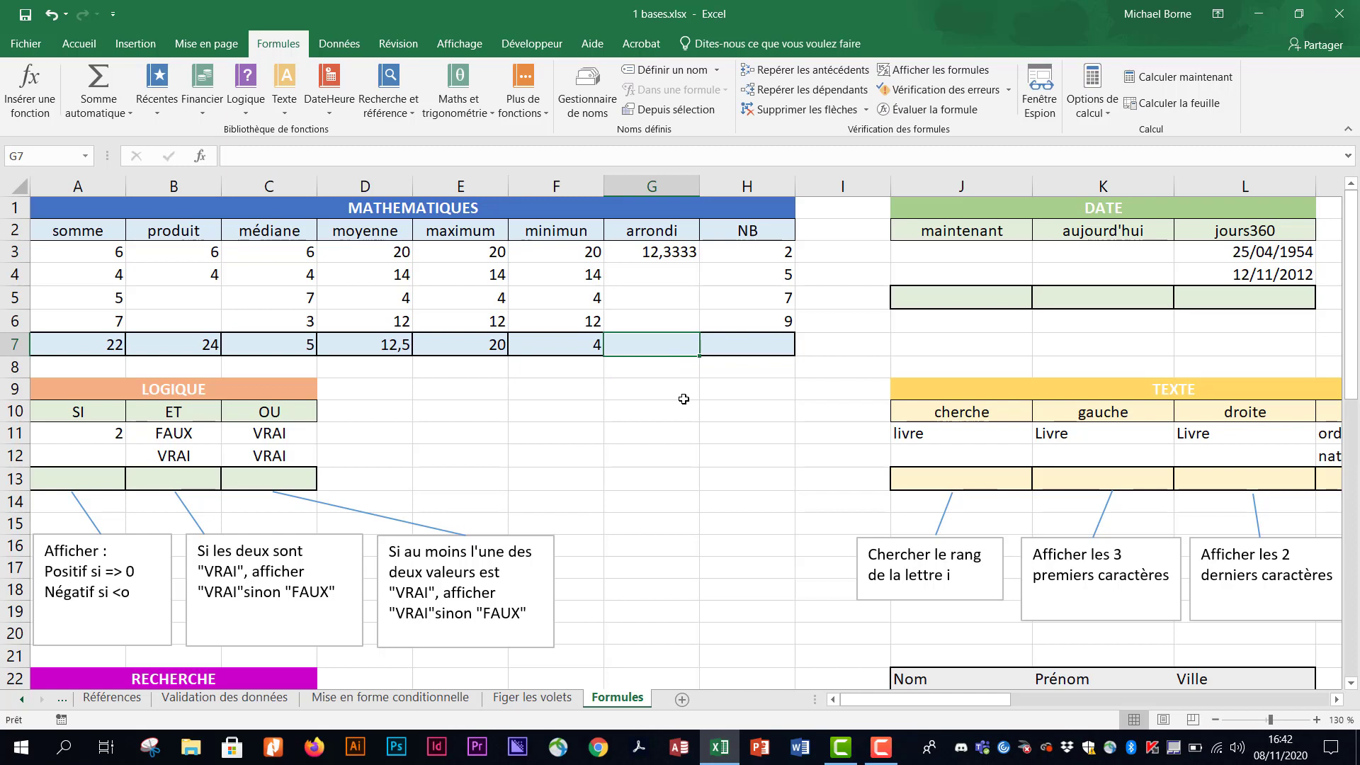
pyautogui.write('=arron')
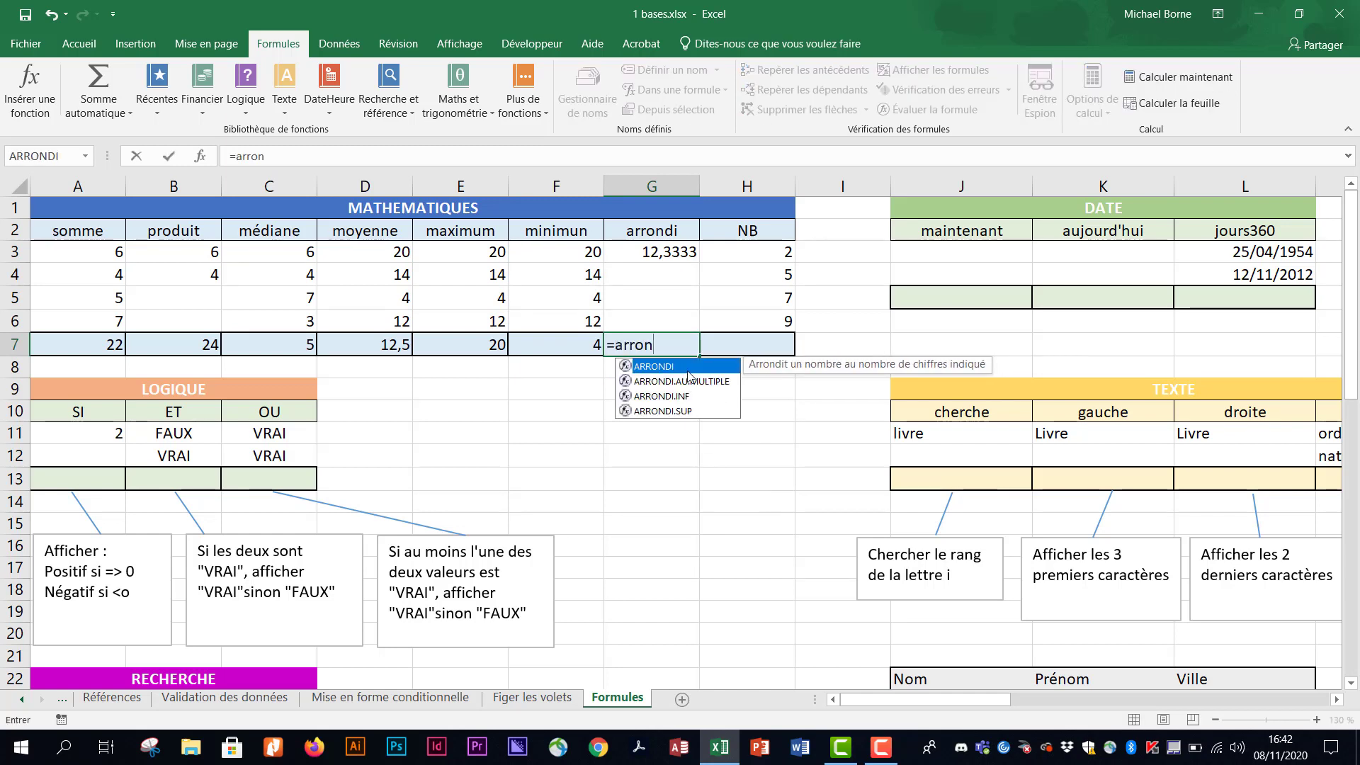
pyautogui.doubleClick(685, 369)
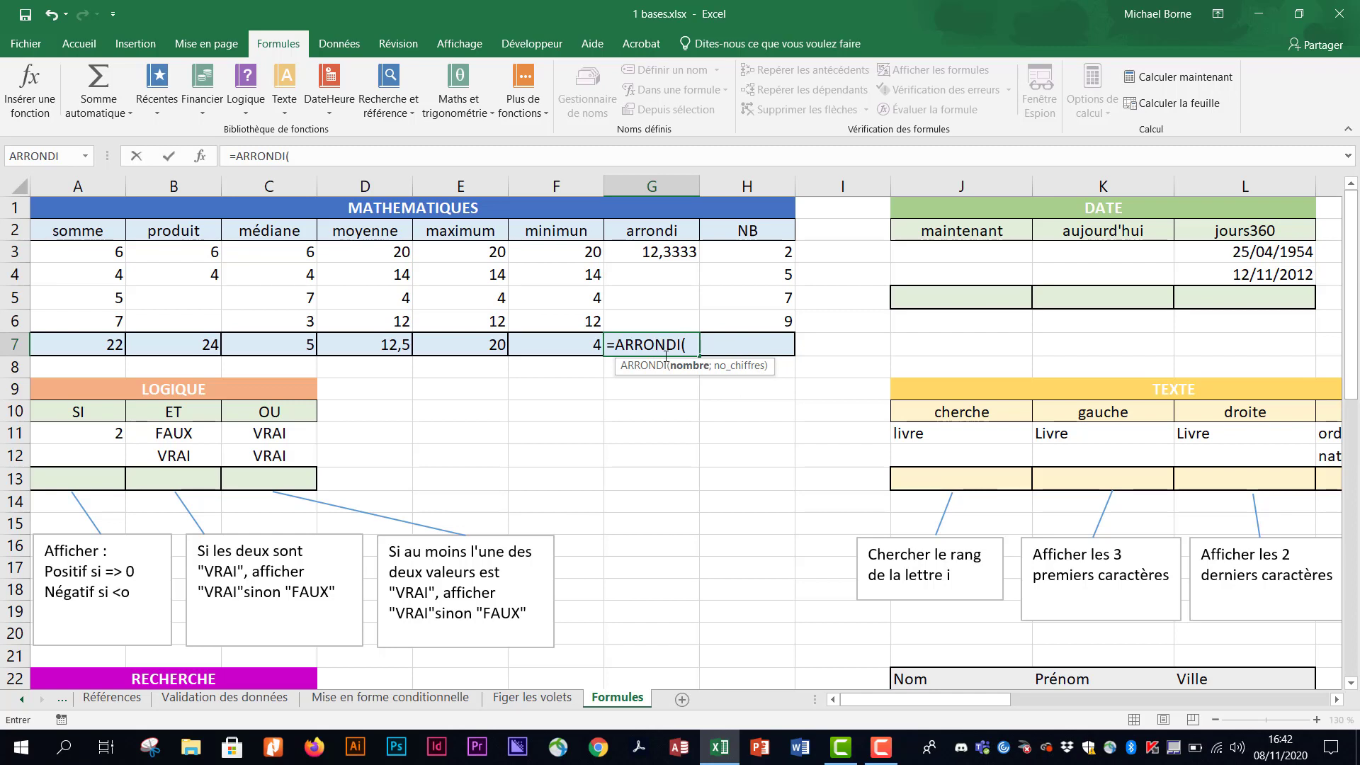
pyautogui.click(668, 253)
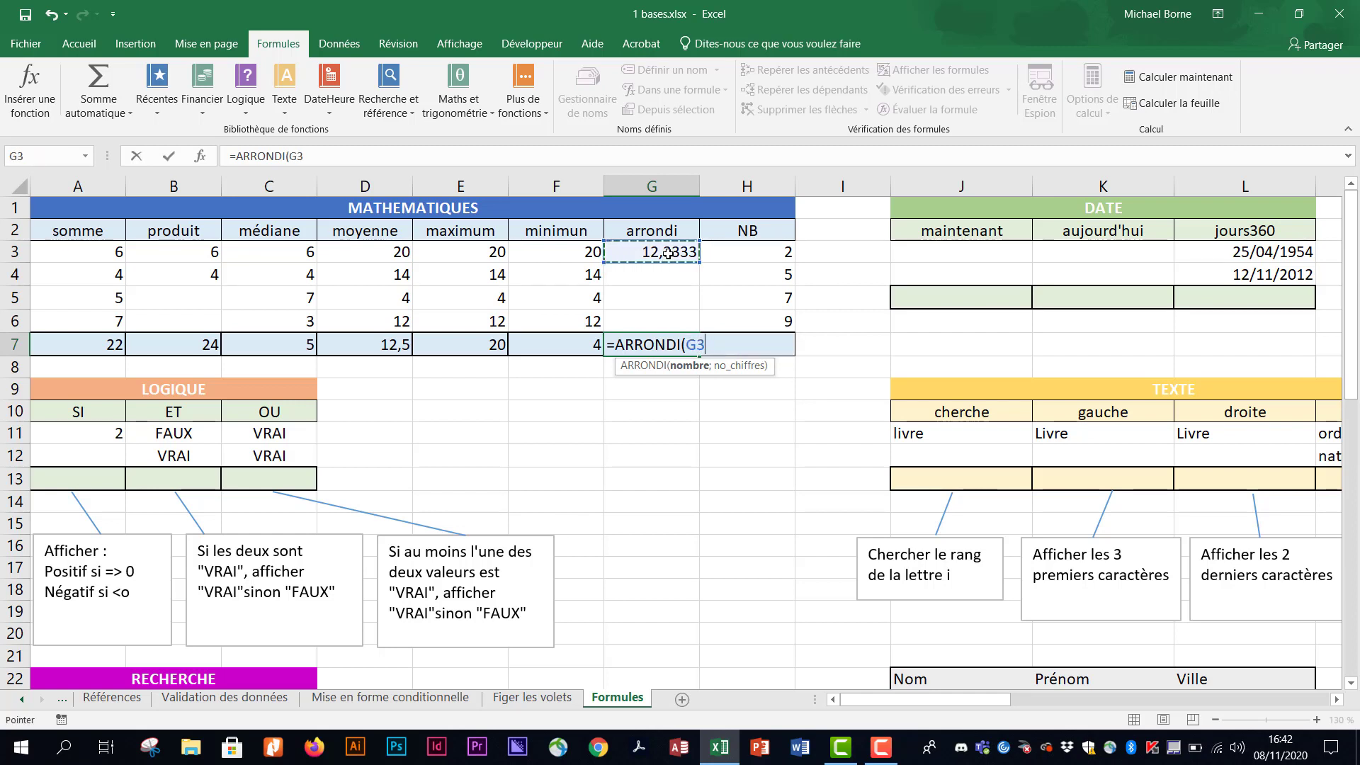
pyautogui.write(';')
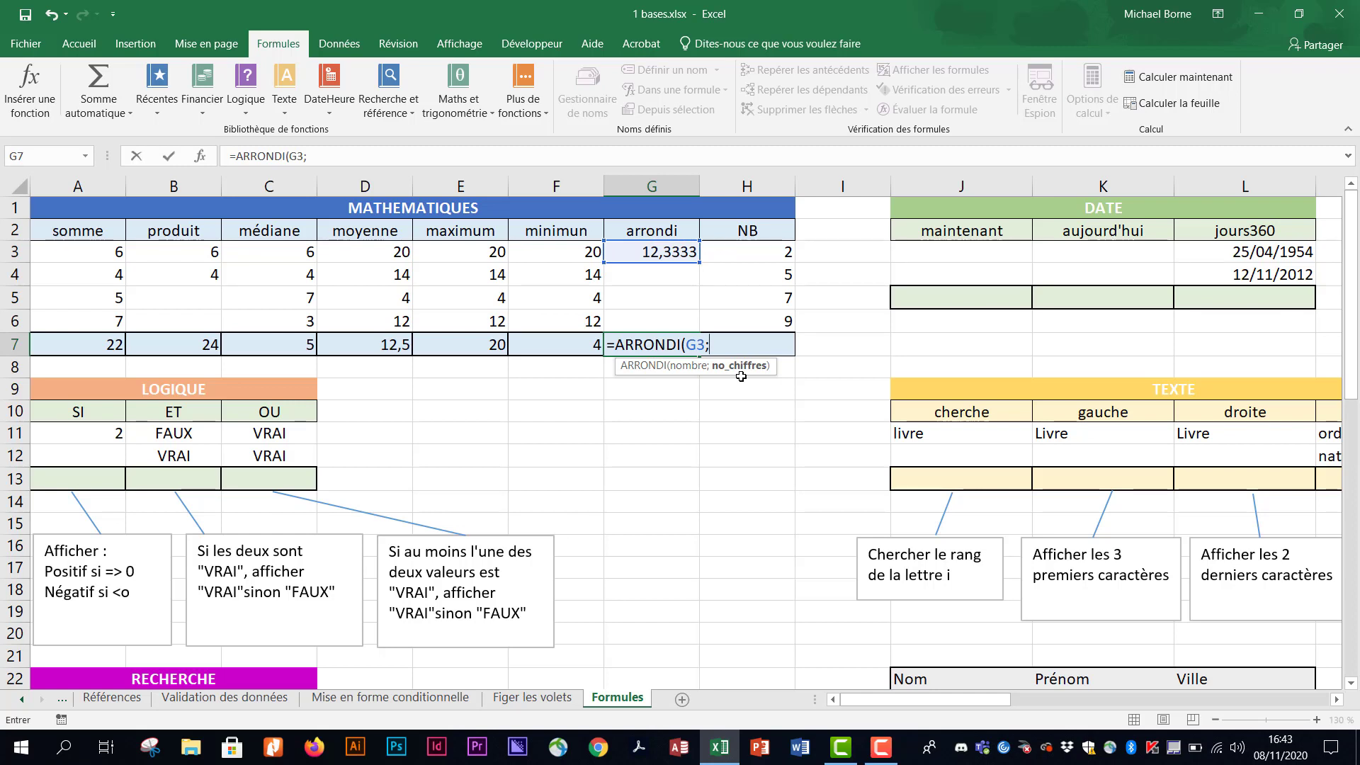
pyautogui.write('2)')
pyautogui.press('Return')
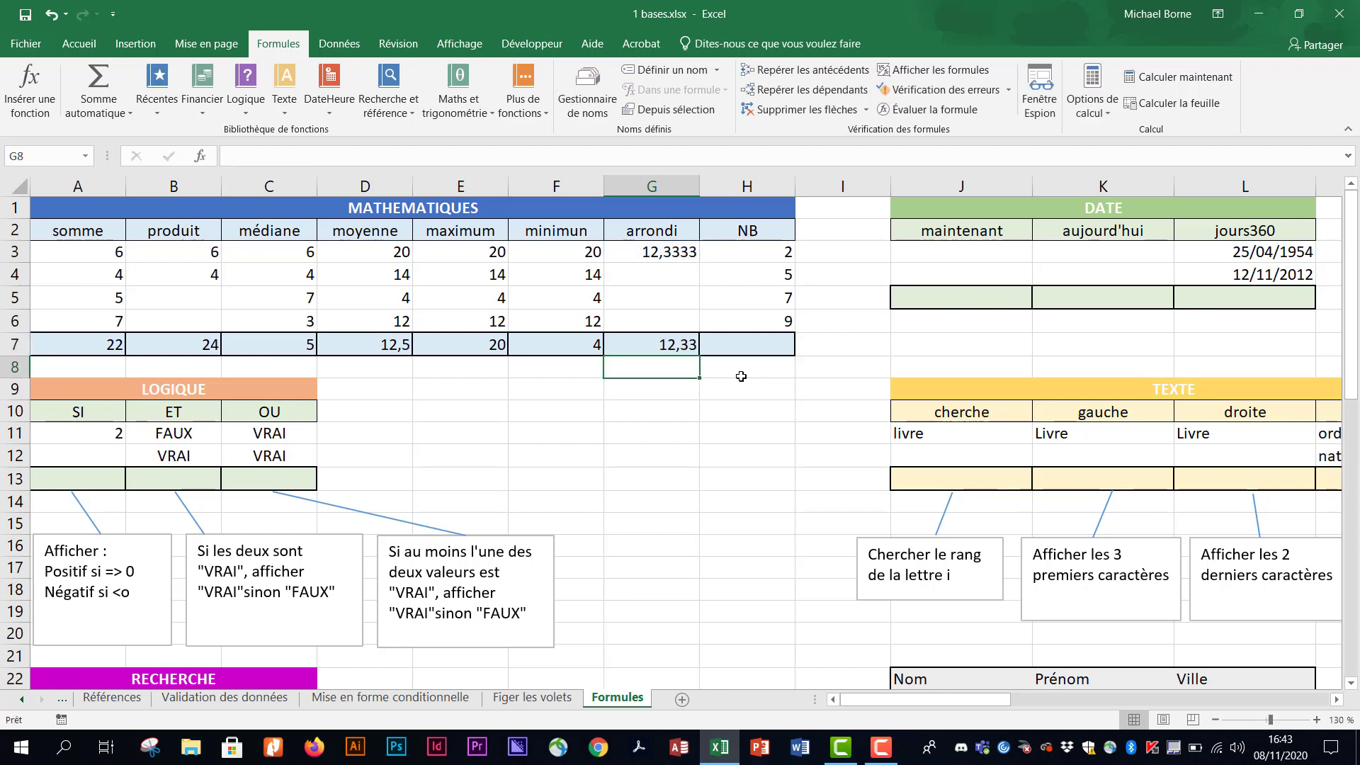
# - Count the numeric cells of H3:H6 in cell H7 with the NB function
pyautogui.click(762, 343)
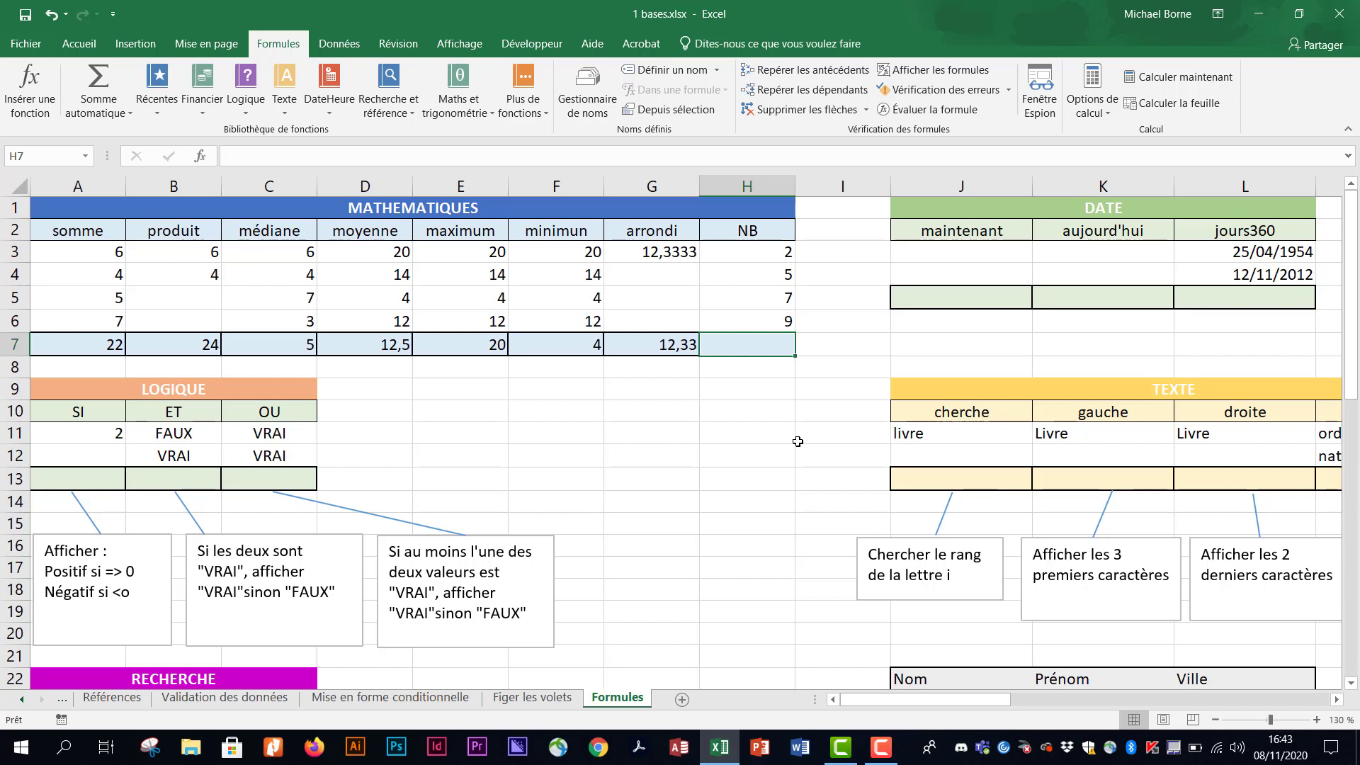
pyautogui.write('=nb')
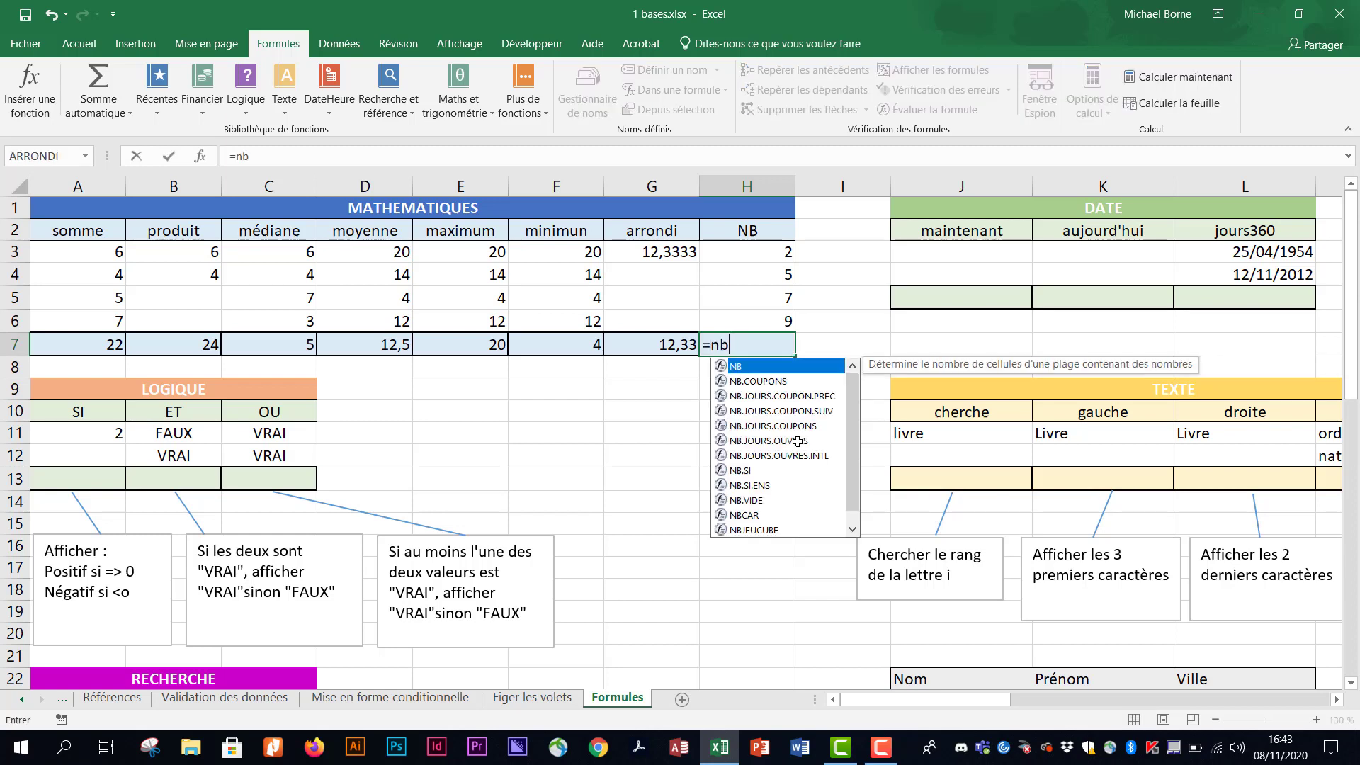
pyautogui.doubleClick(755, 368)
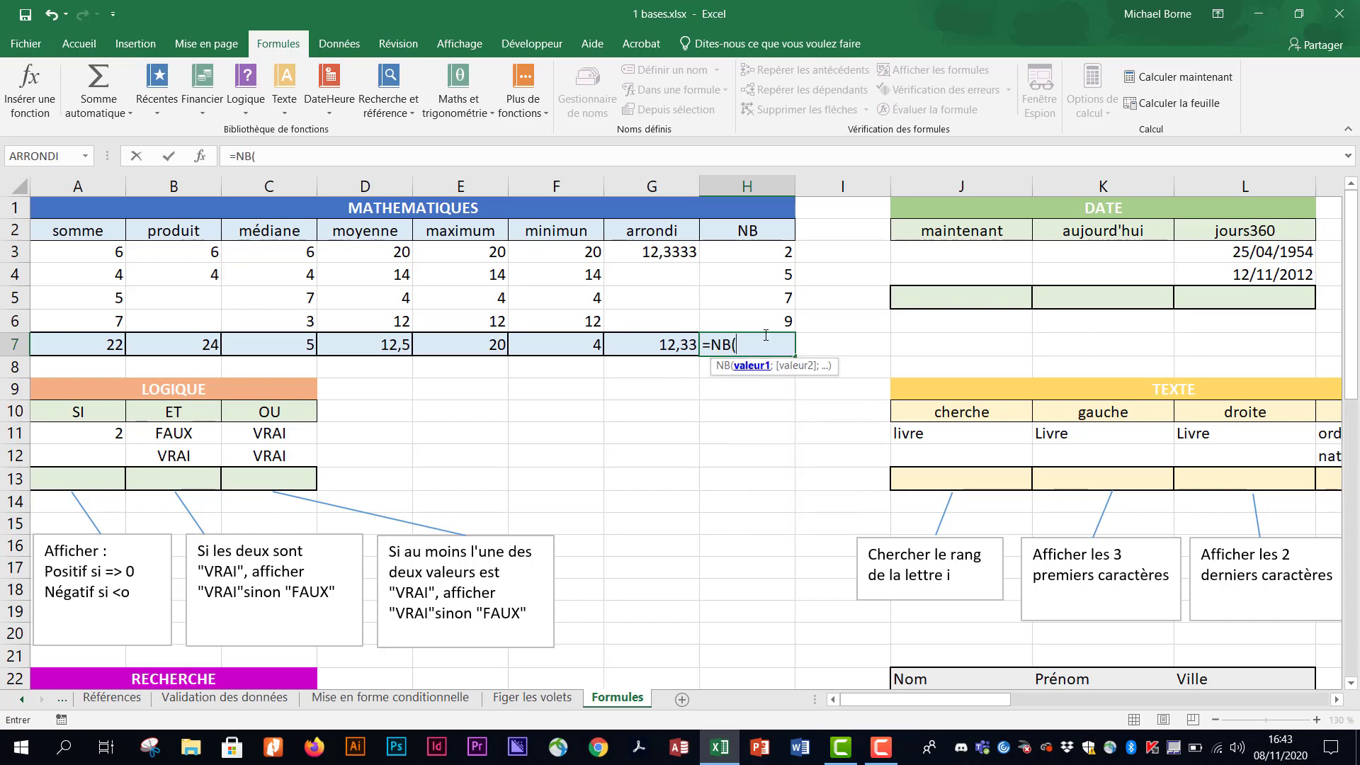
pyautogui.moveTo(756, 249); pyautogui.dragTo(765, 315)
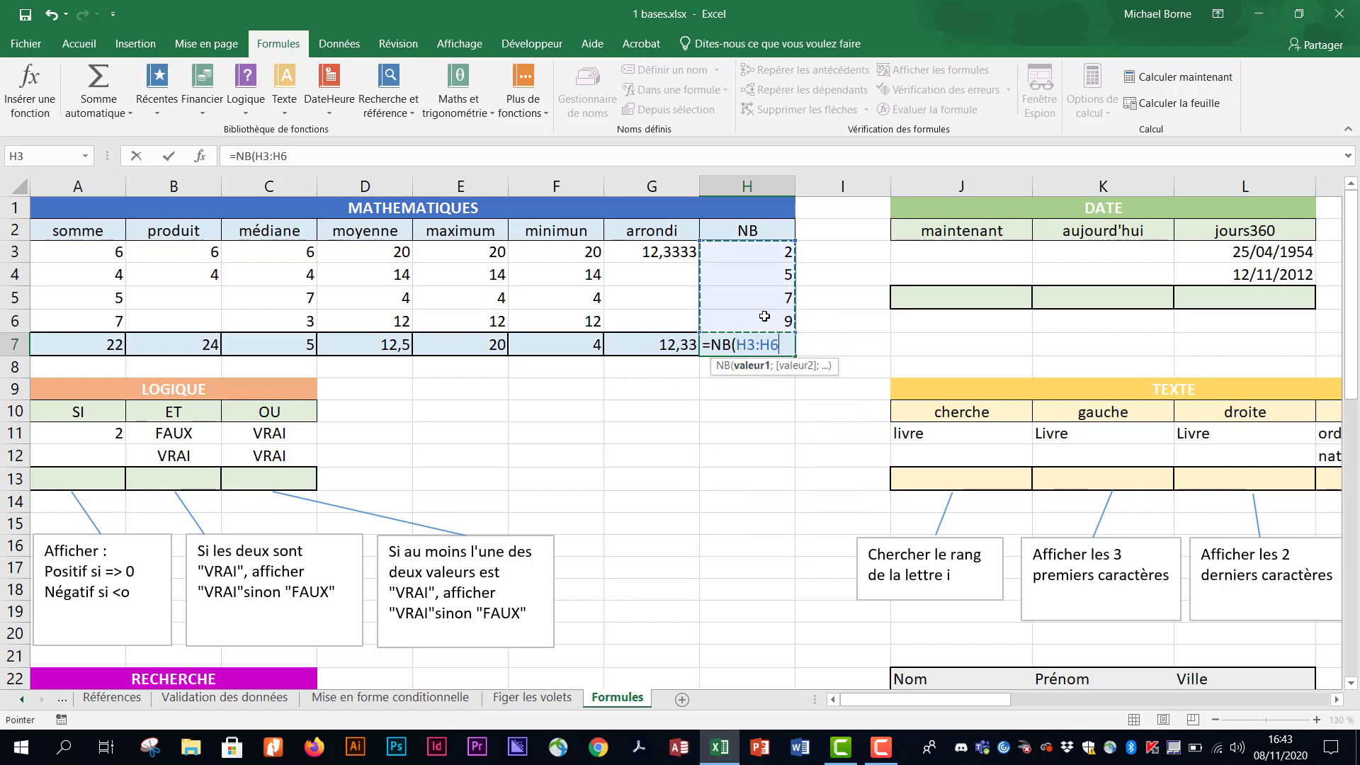
pyautogui.press('Return')
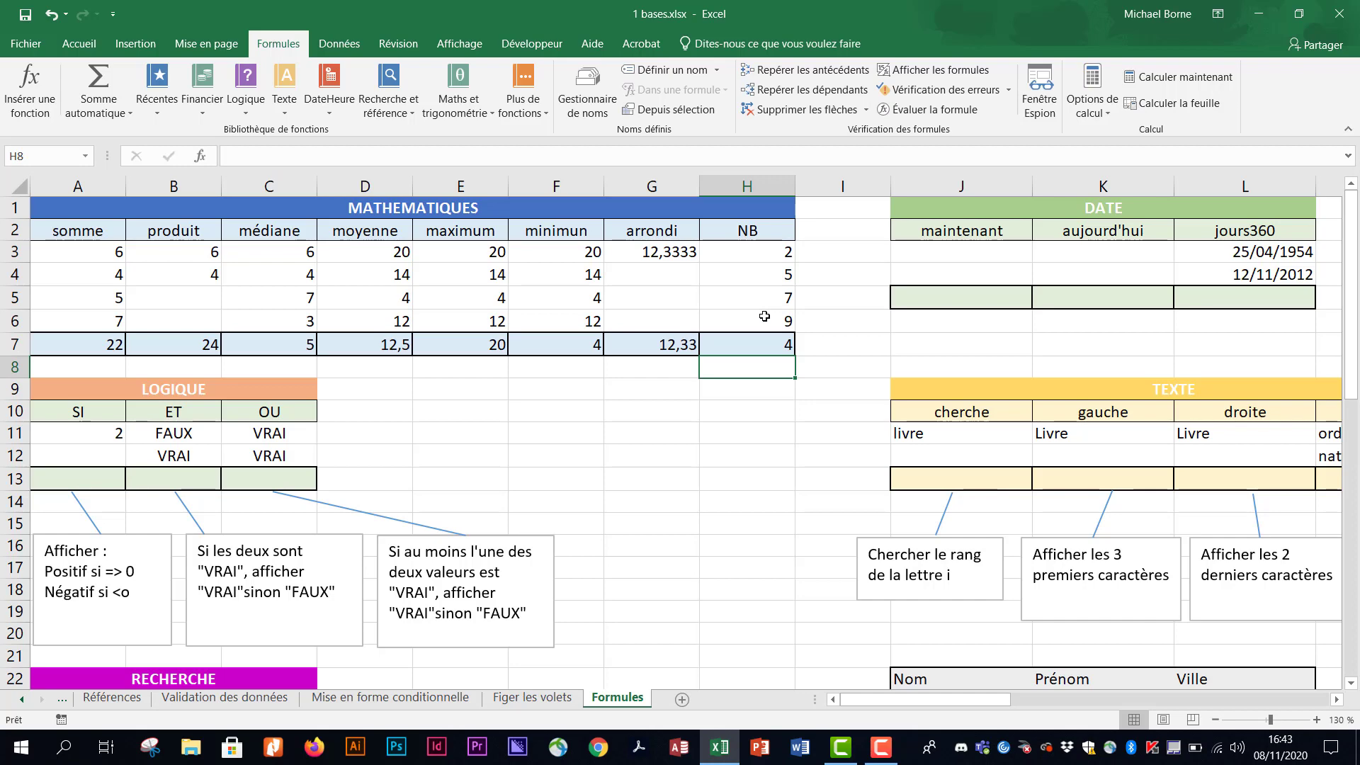
# - Insert the current date and time in cell J5 of the DATE table with the MAINTENANT function
pyautogui.moveTo(908, 705); pyautogui.dragTo(1006, 701)
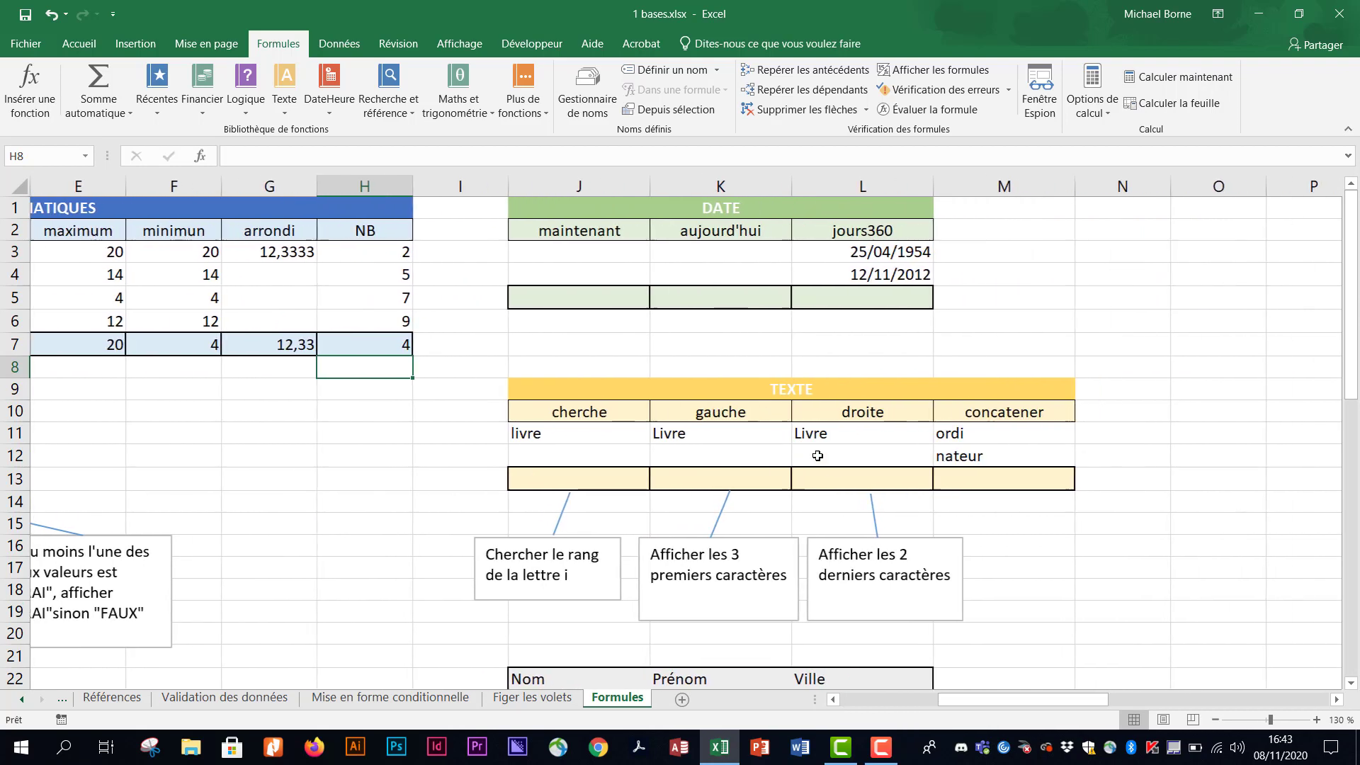
pyautogui.click(612, 297)
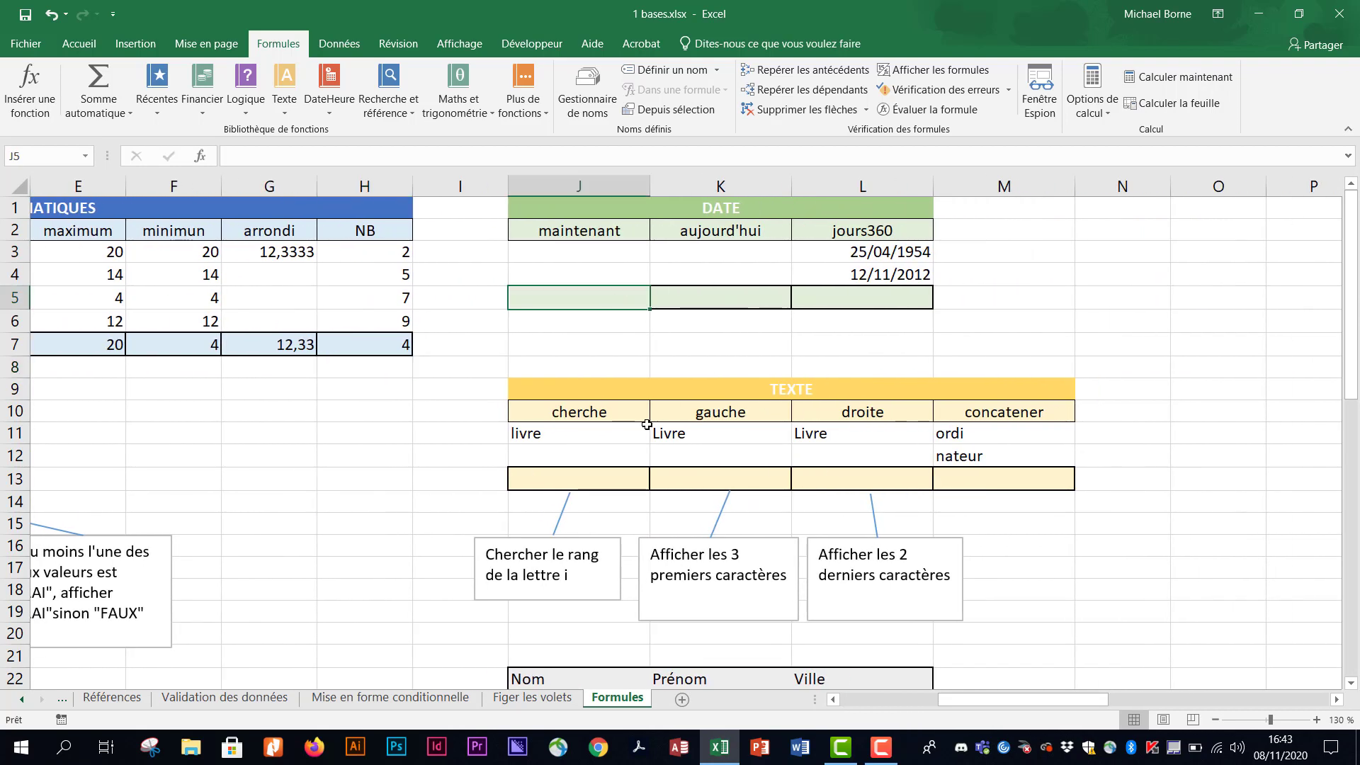
pyautogui.write('=mainte')
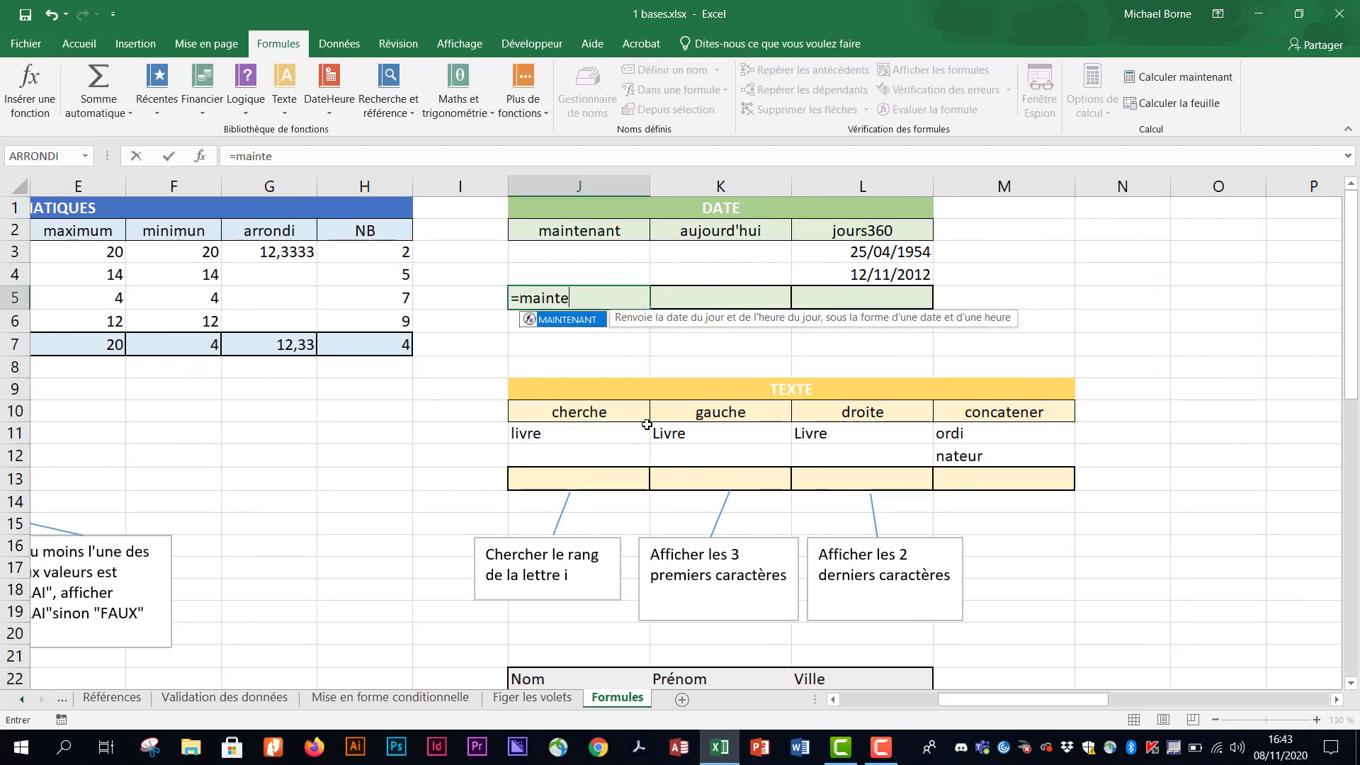
pyautogui.doubleClick(566, 319)
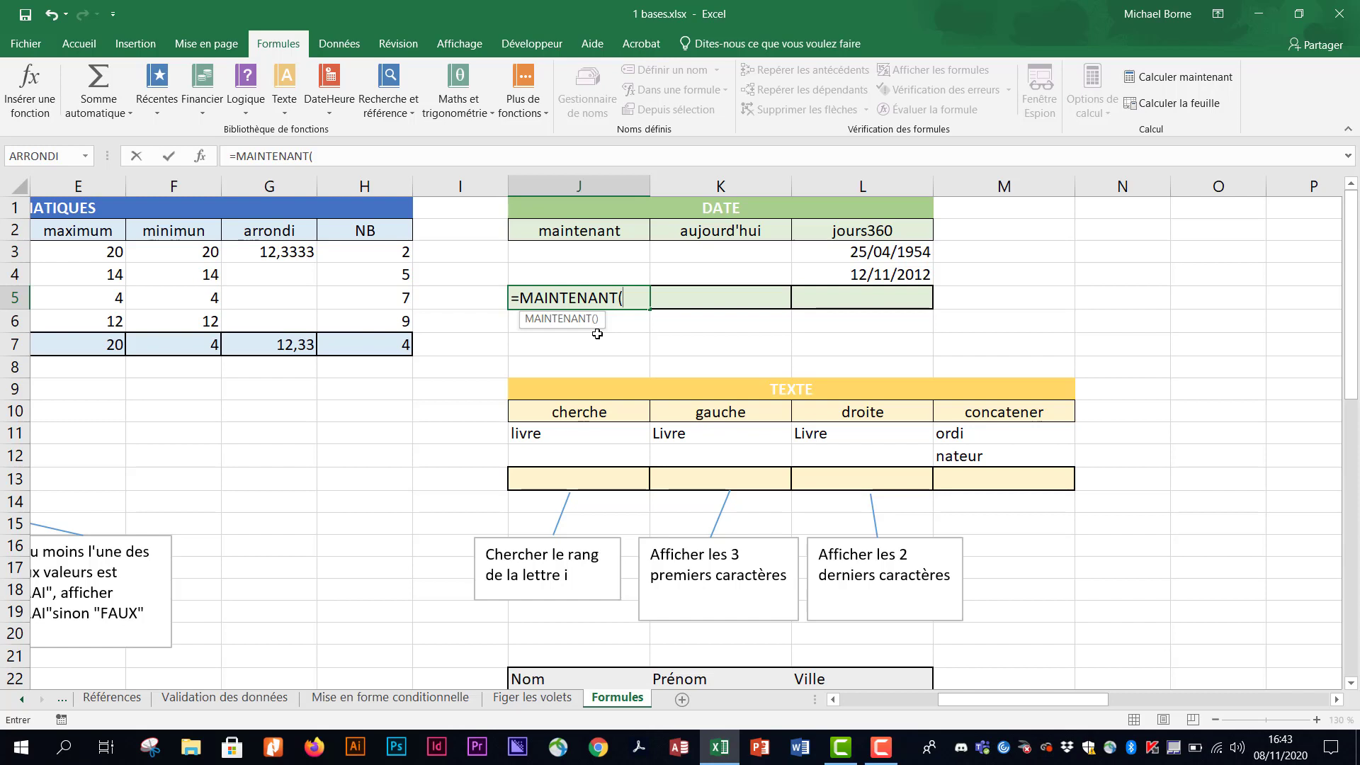
pyautogui.write(')')
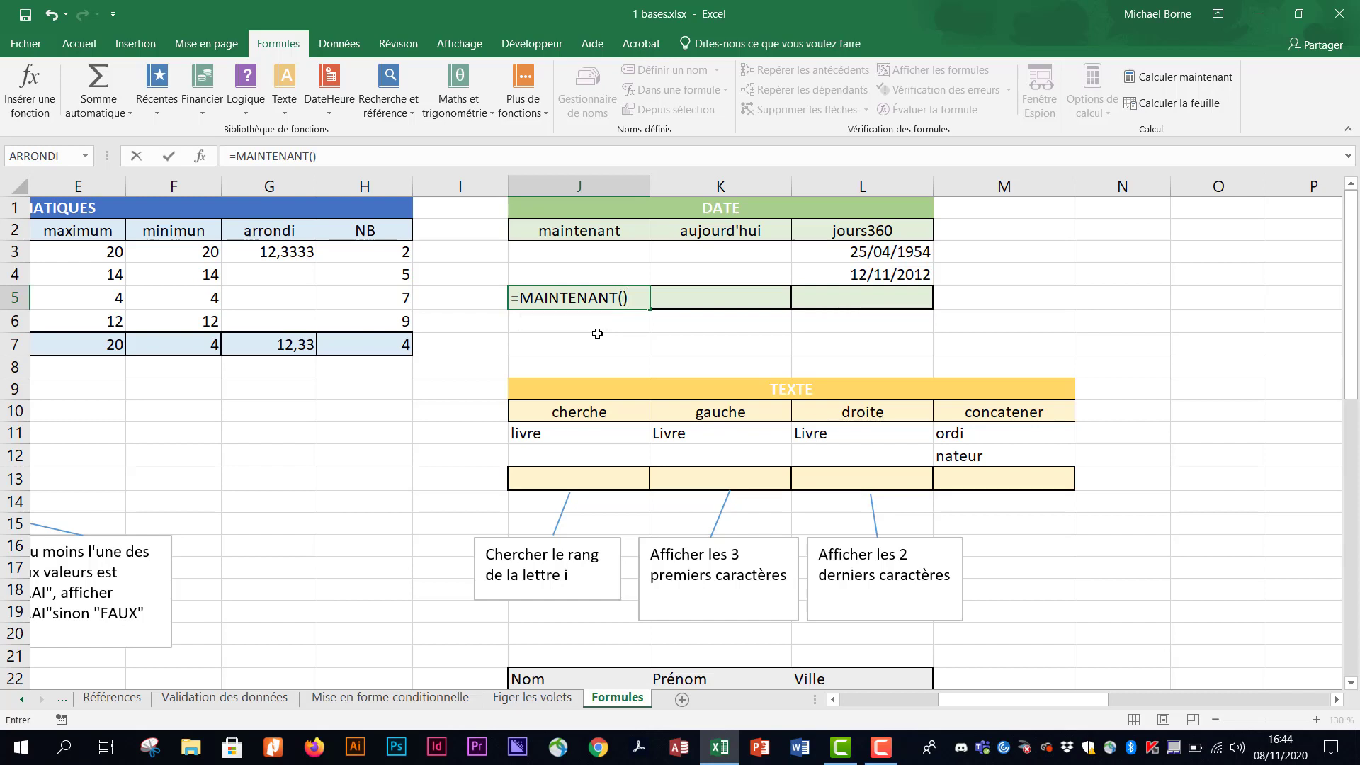
pyautogui.press('Return')
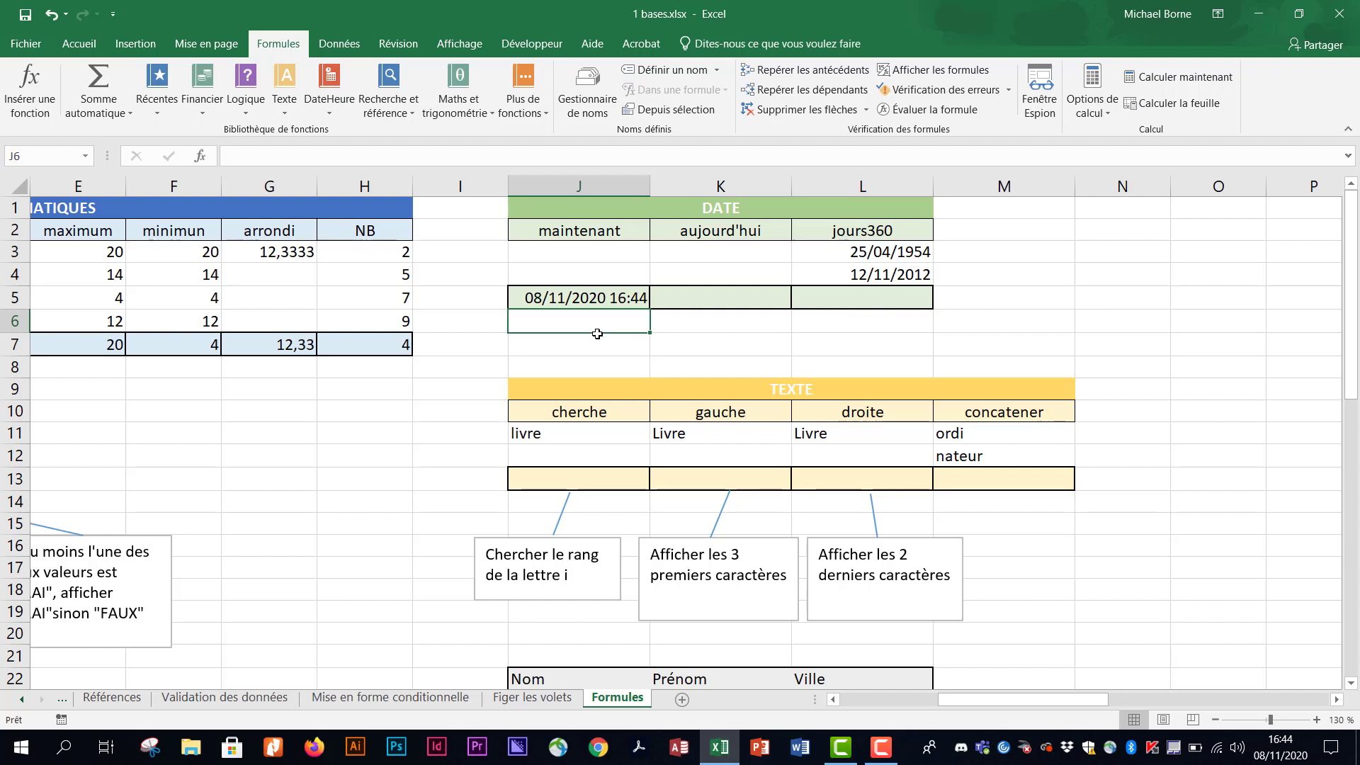
# - Enter the AUJOURDHUI function in cell K5, the result cell of the aujourd'hui column
pyautogui.click(706, 299)
pyautogui.write('=aujour')
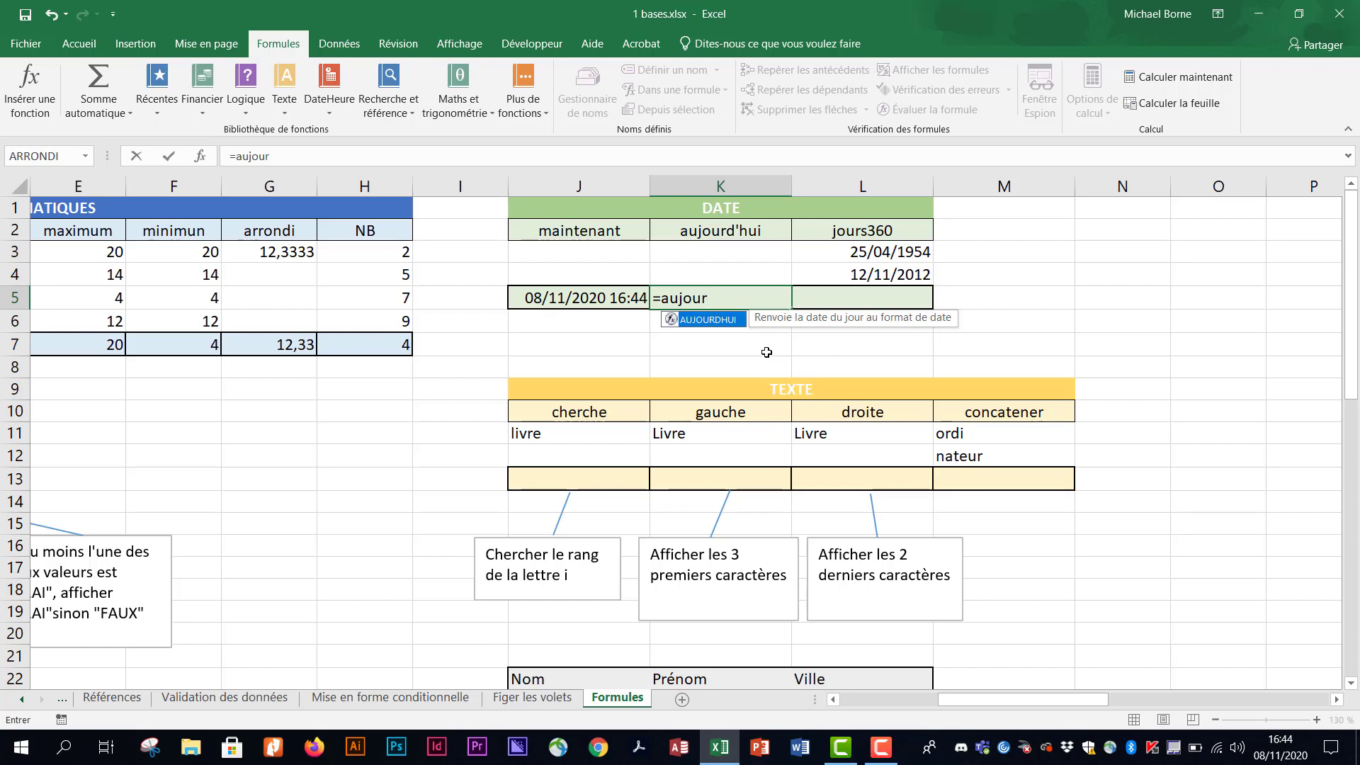
pyautogui.doubleClick(727, 321)
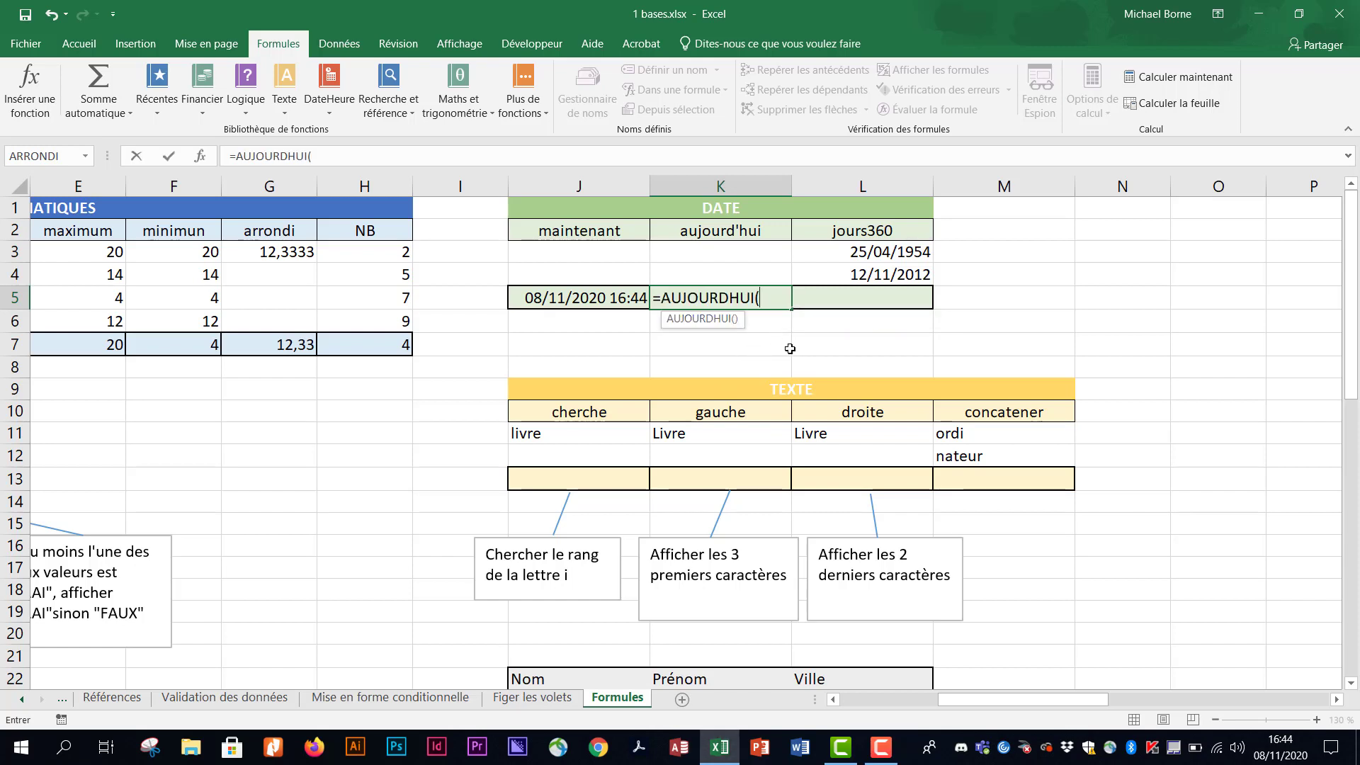
pyautogui.press('Return')
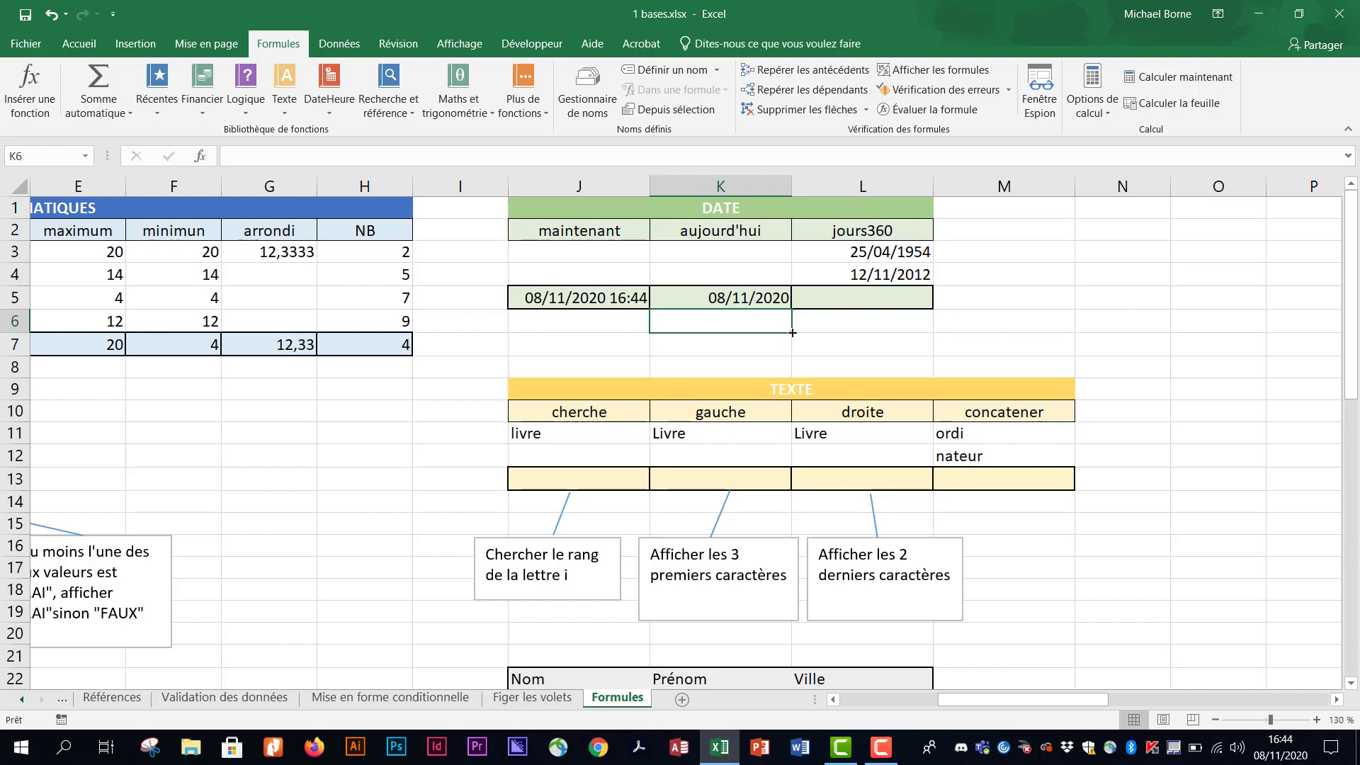
# - Calculate the days between the dates in L3 and L4 with JOURS360 in cell L5
pyautogui.click(853, 300)
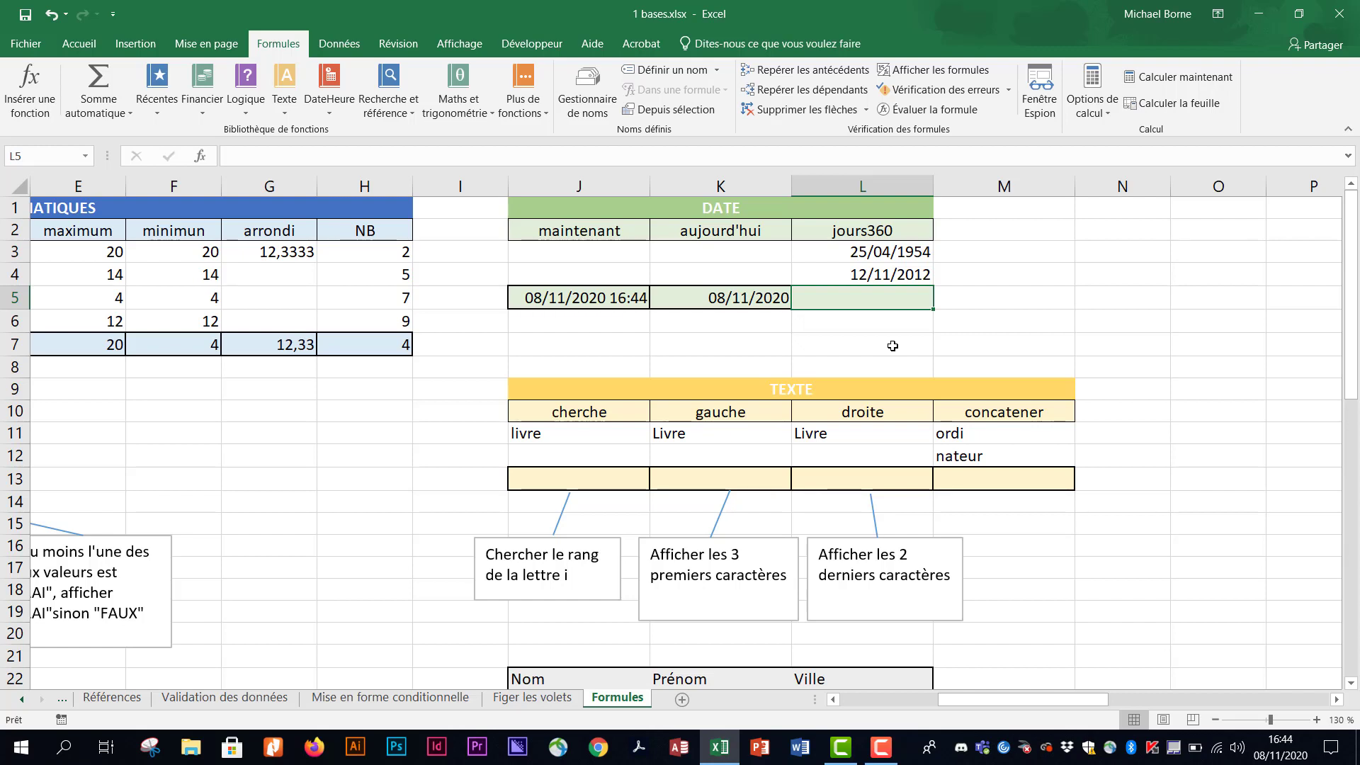
pyautogui.write('=')
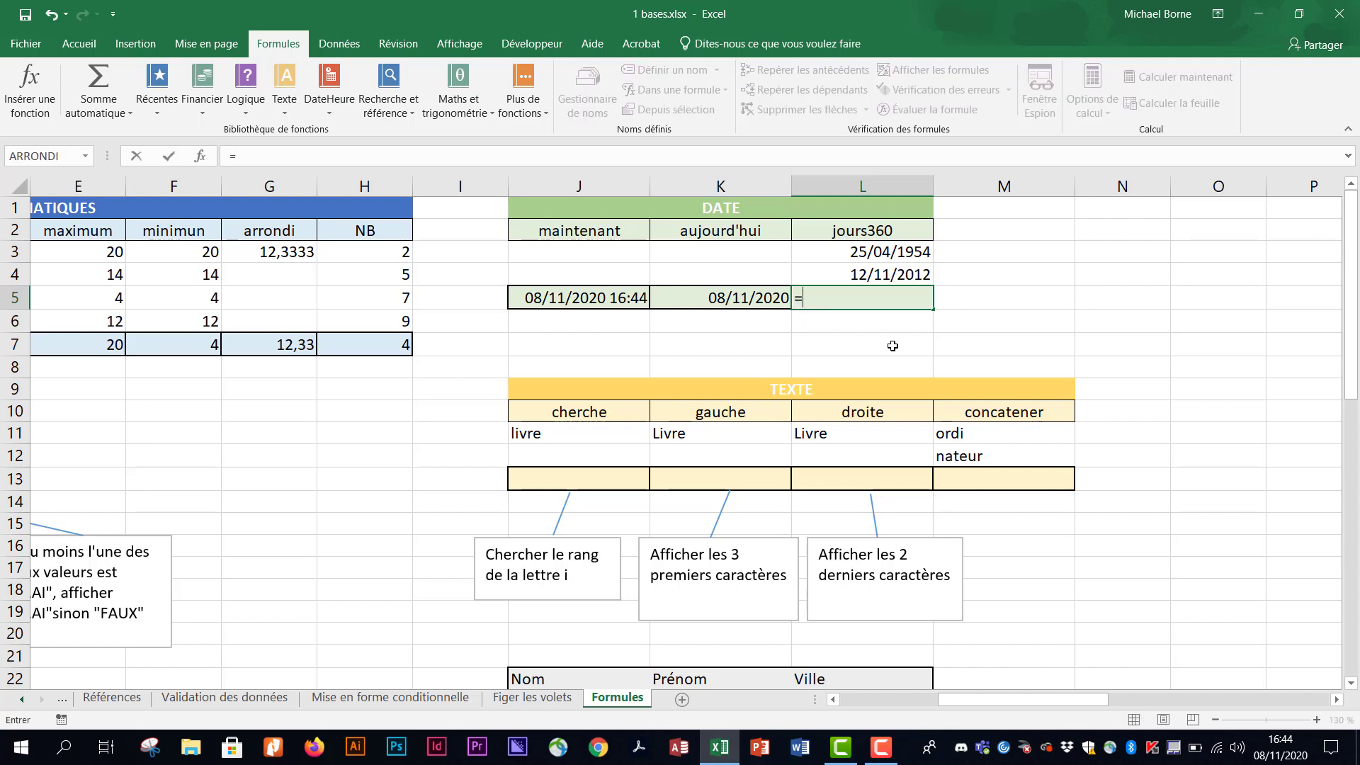
pyautogui.write('jour')
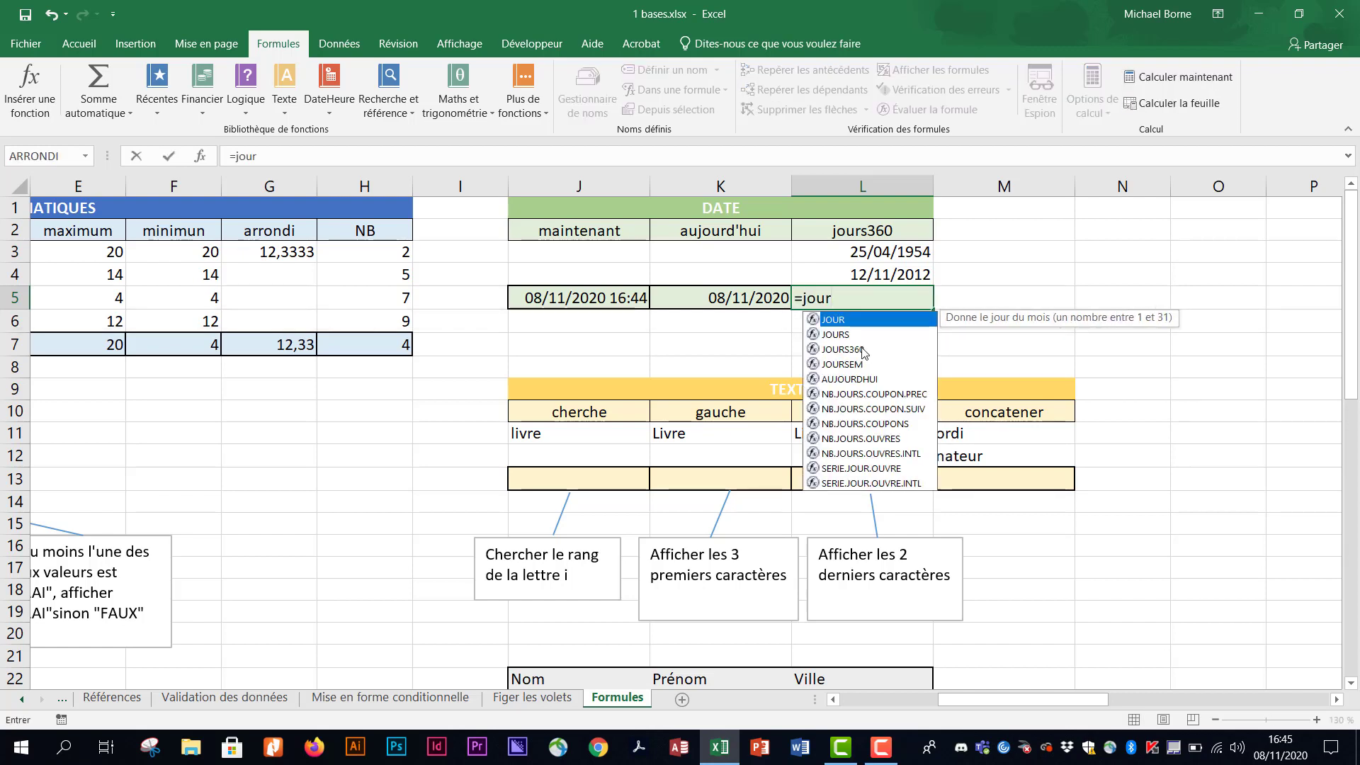
pyautogui.doubleClick(863, 349)
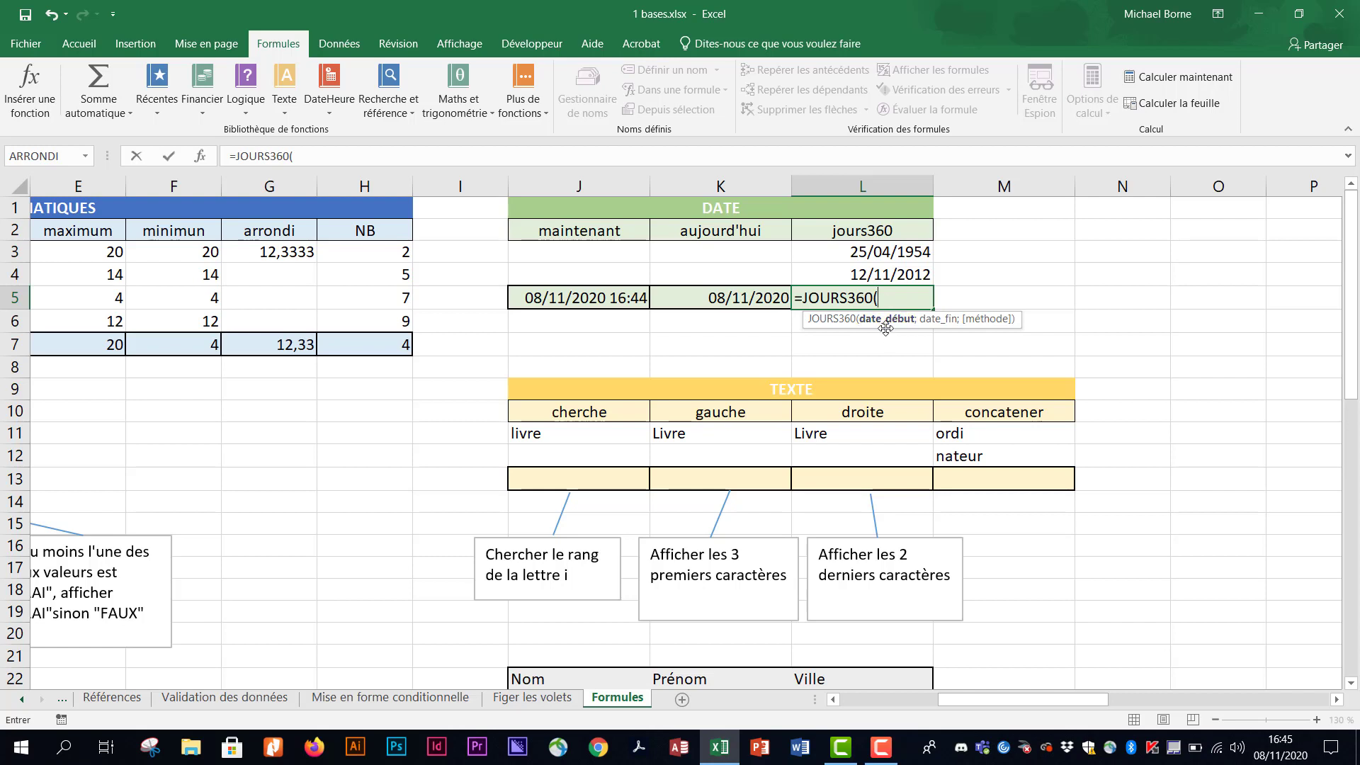
pyautogui.click(884, 253)
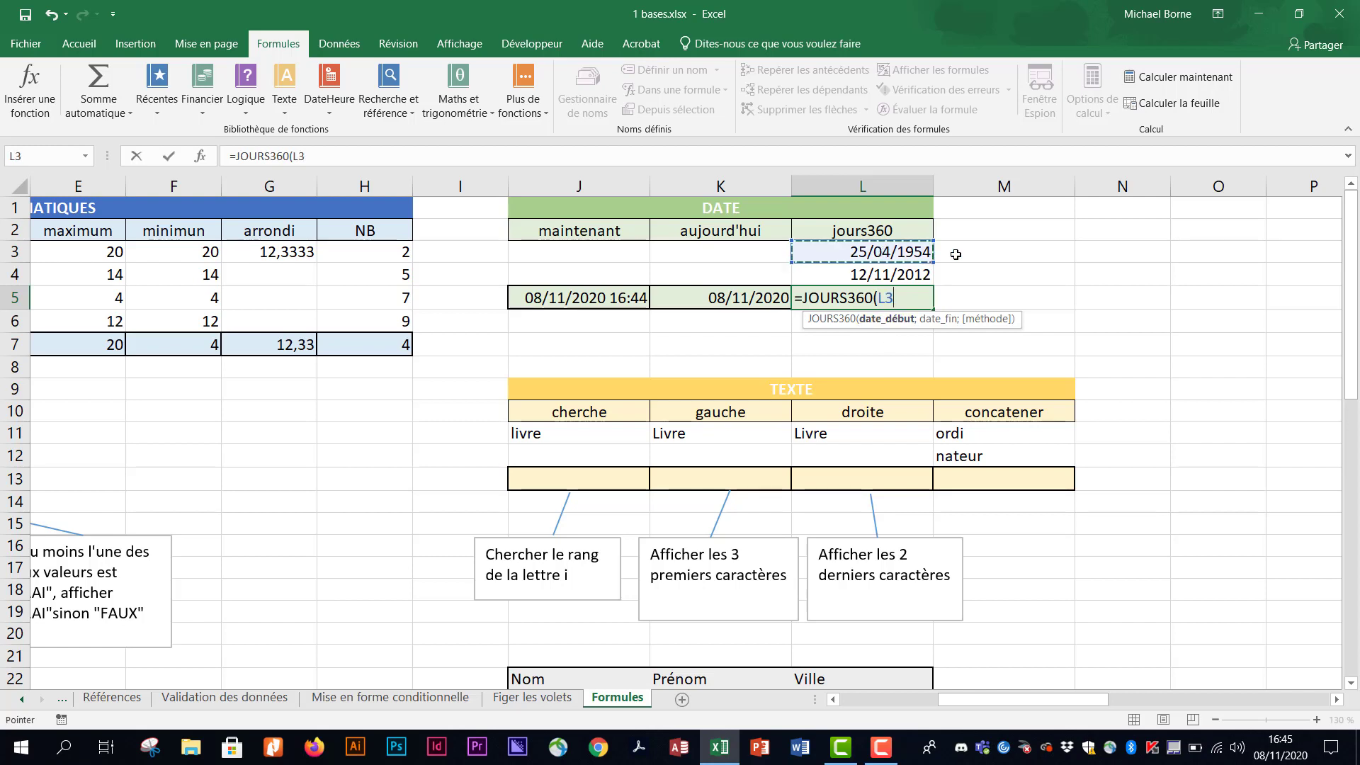
pyautogui.write(';')
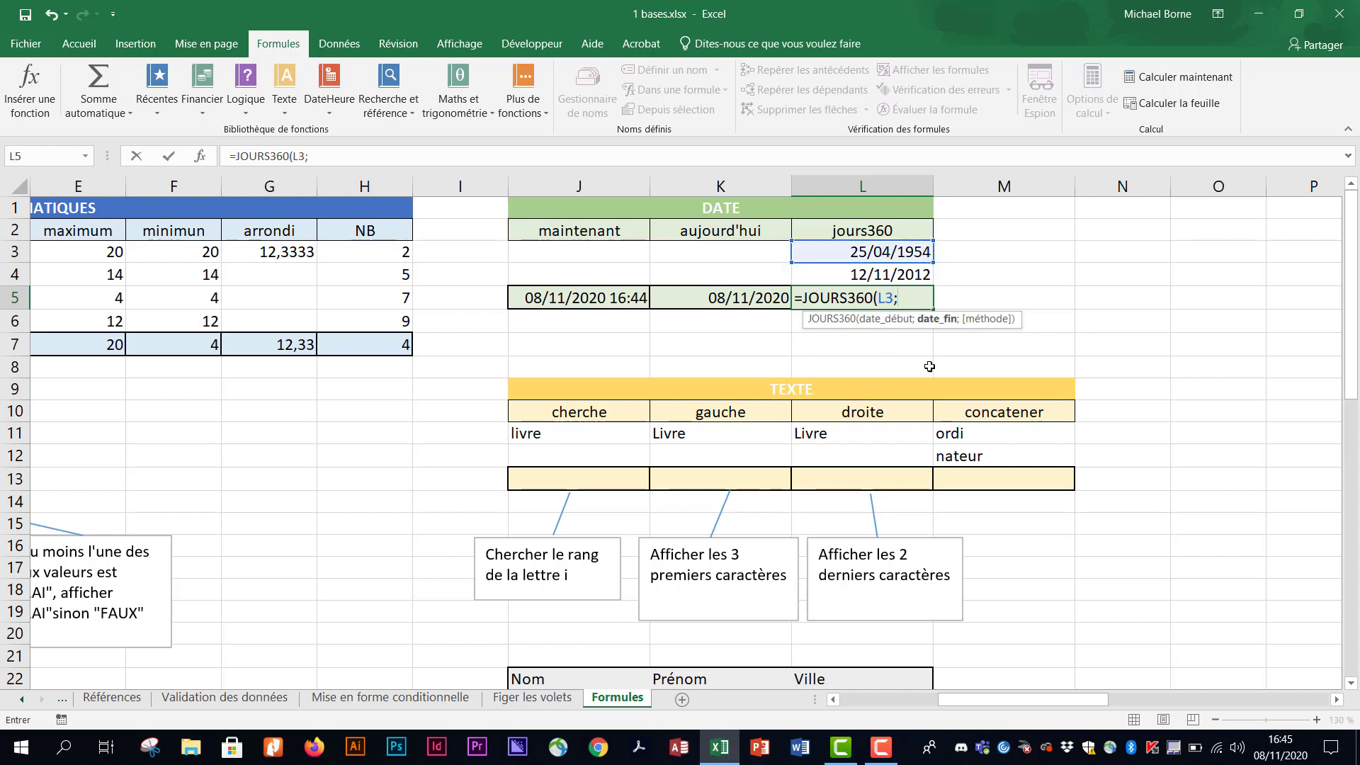
pyautogui.click(897, 274)
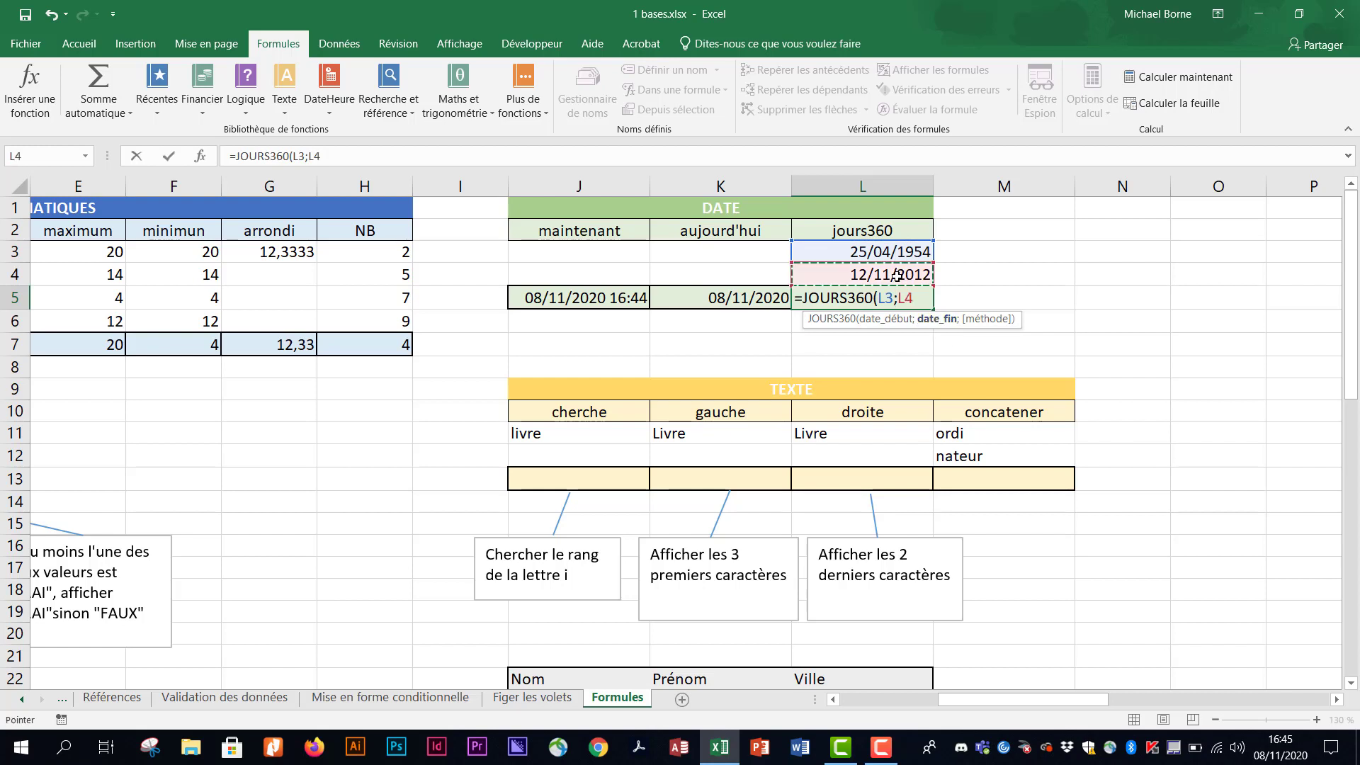
pyautogui.press('Return')
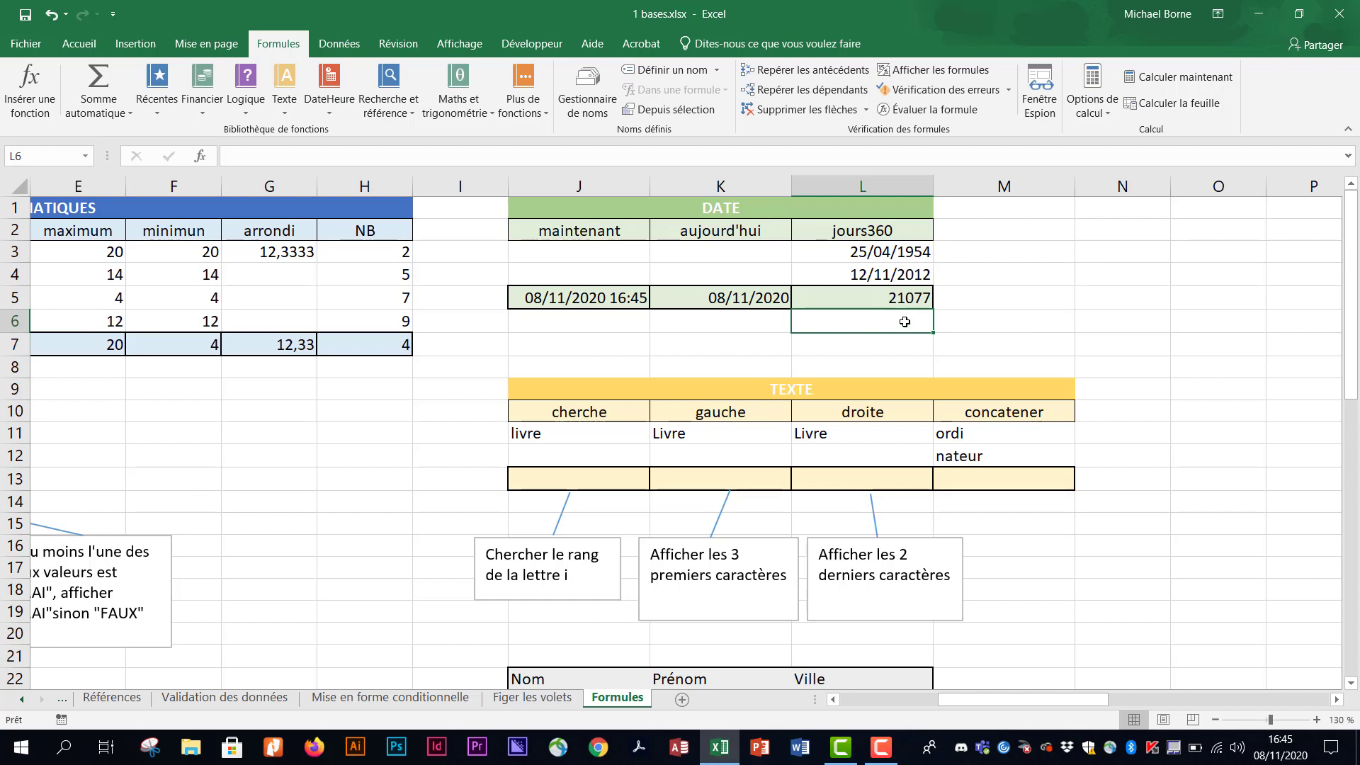
# - Examine the source words in the TEXTE table for the cherche, gauche, droite and concatener exercises
pyautogui.moveTo(1103, 697); pyautogui.dragTo(1127, 697)
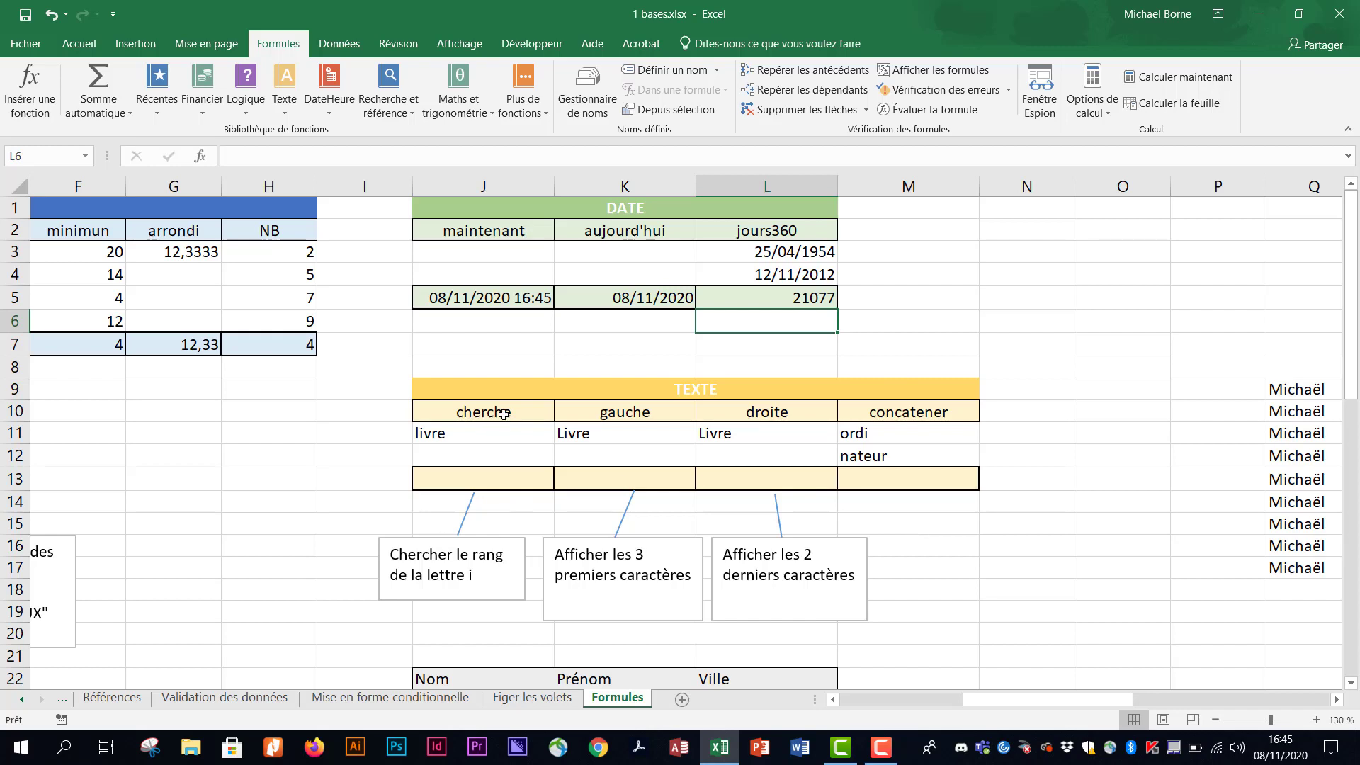
pyautogui.click(471, 436)
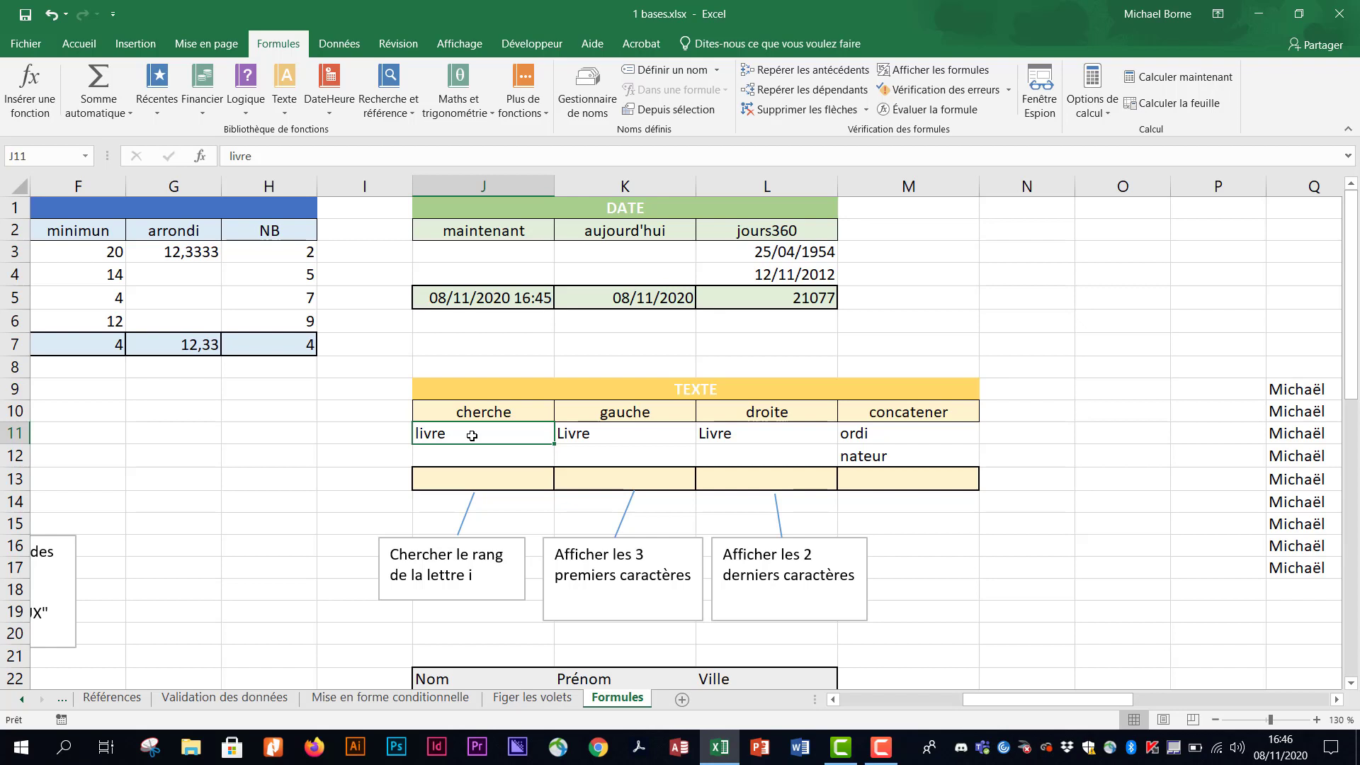
pyautogui.click(616, 435)
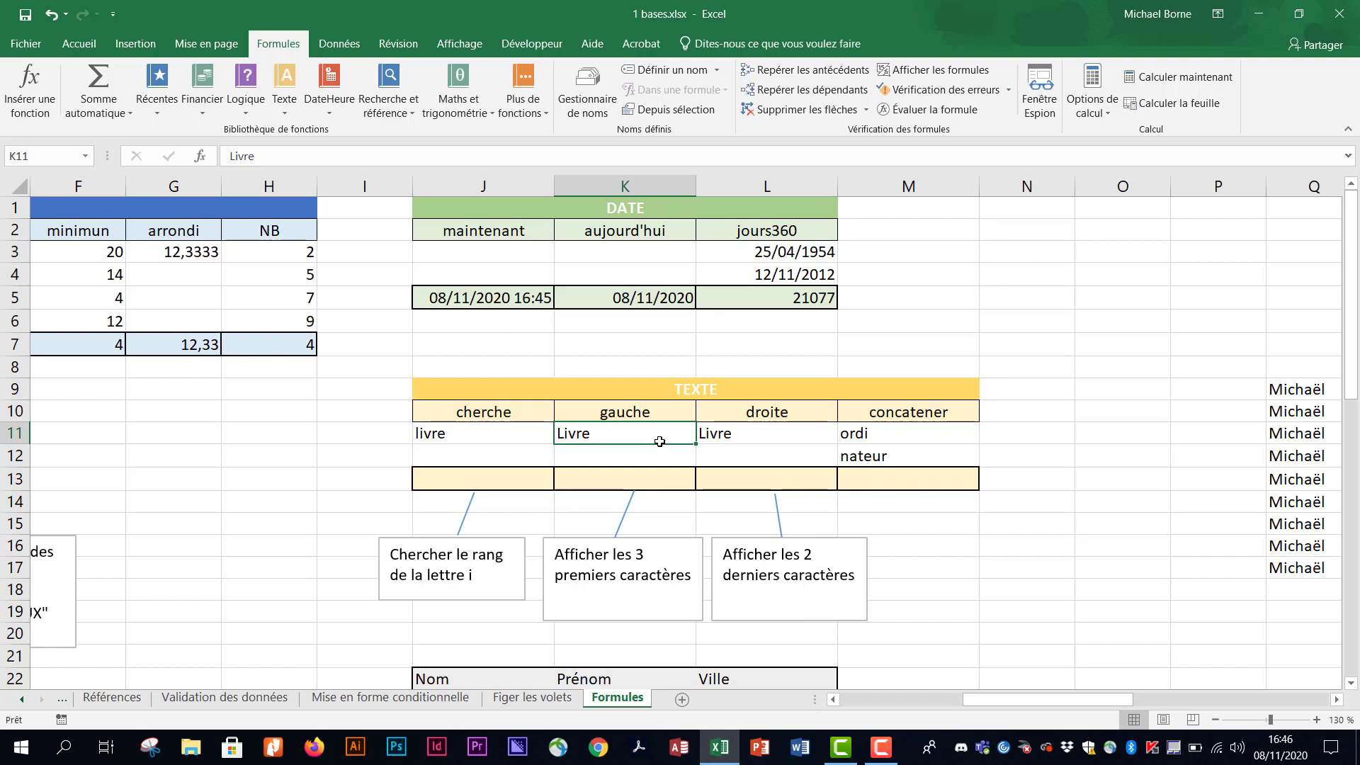
pyautogui.click(769, 442)
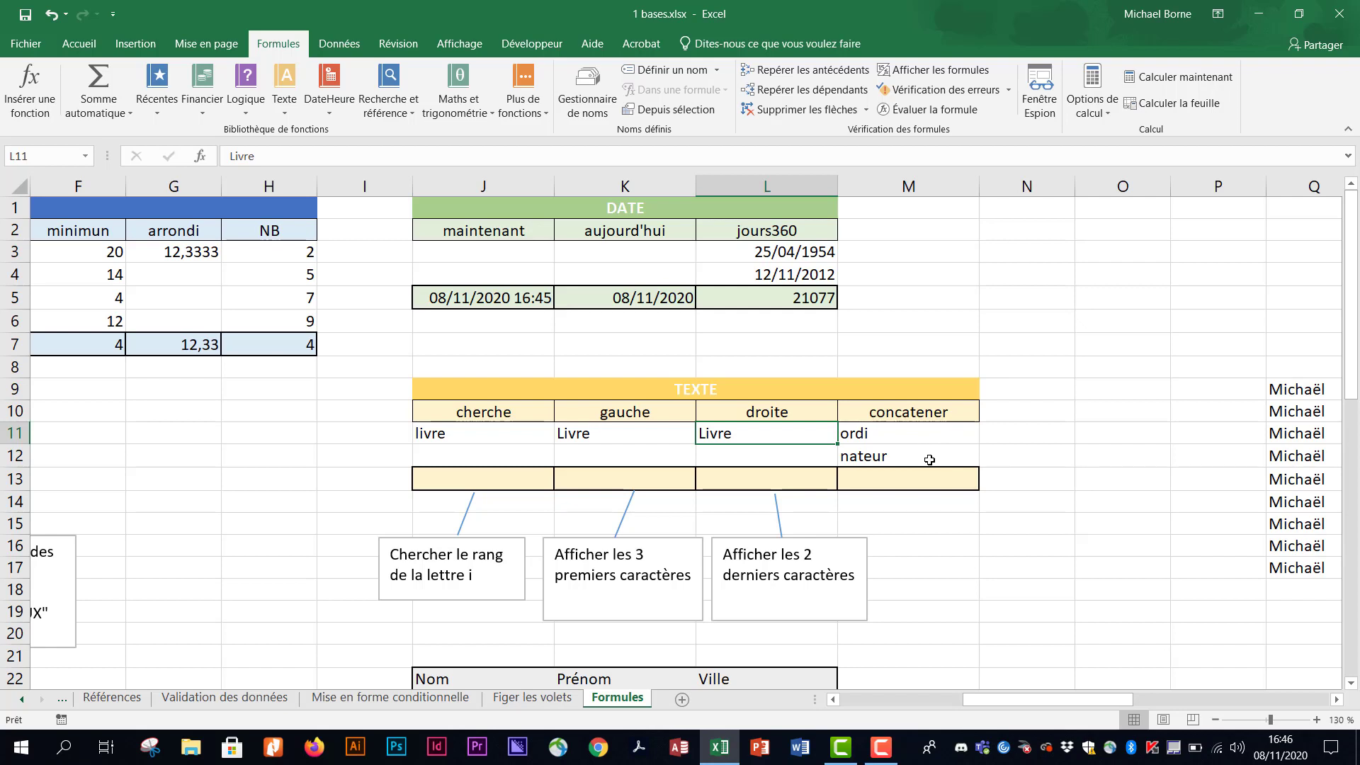
pyautogui.click(965, 431)
pyautogui.click(945, 456)
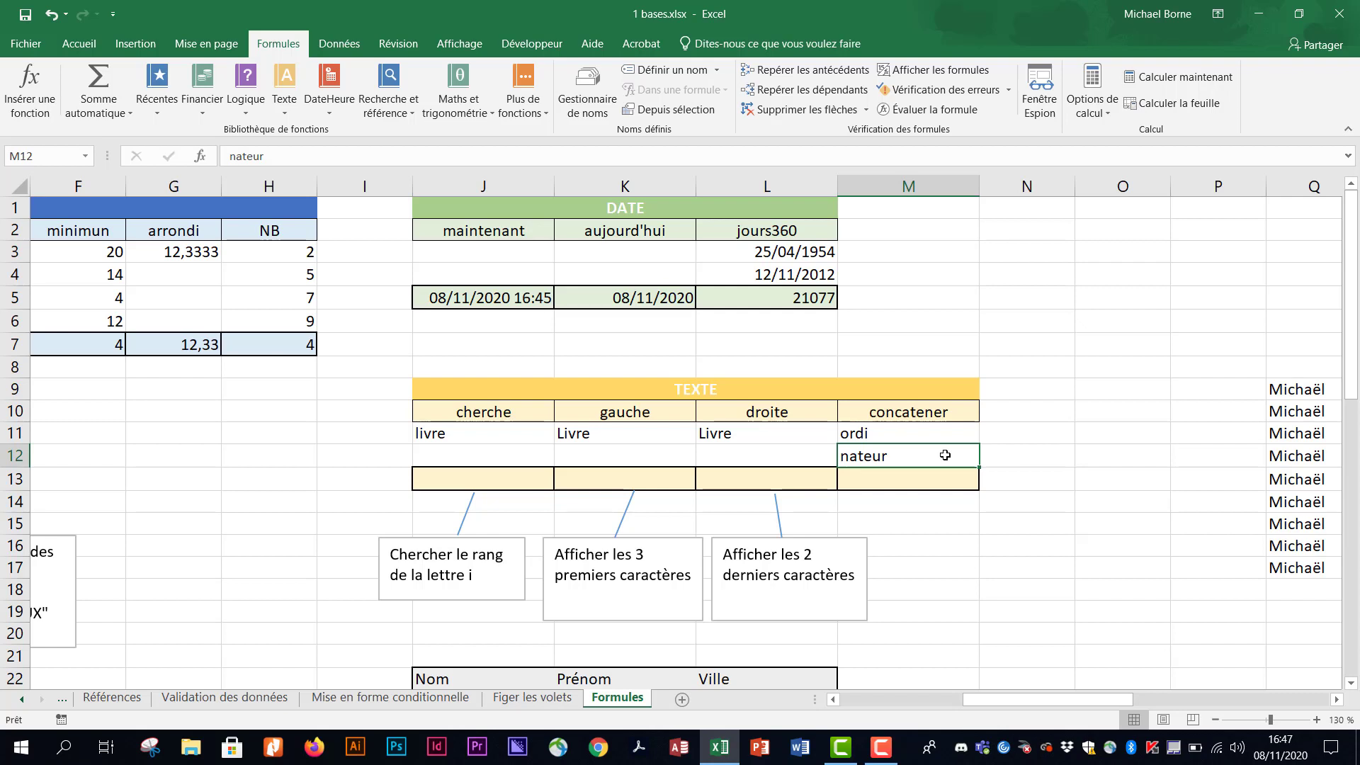
# - Find the position of the letter "i" in J11 by entering =CHERCHE("i";J11) in cell J13
pyautogui.click(507, 483)
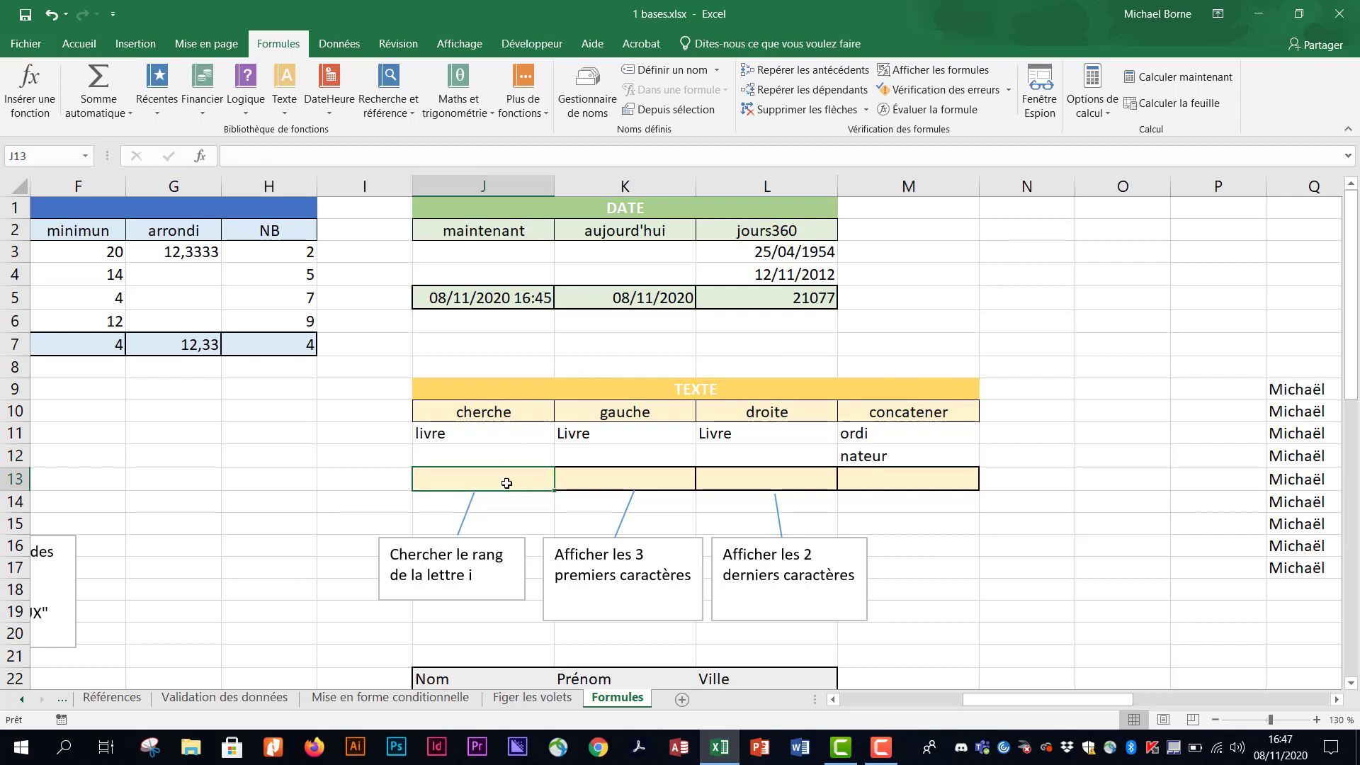
pyautogui.write('=cher')
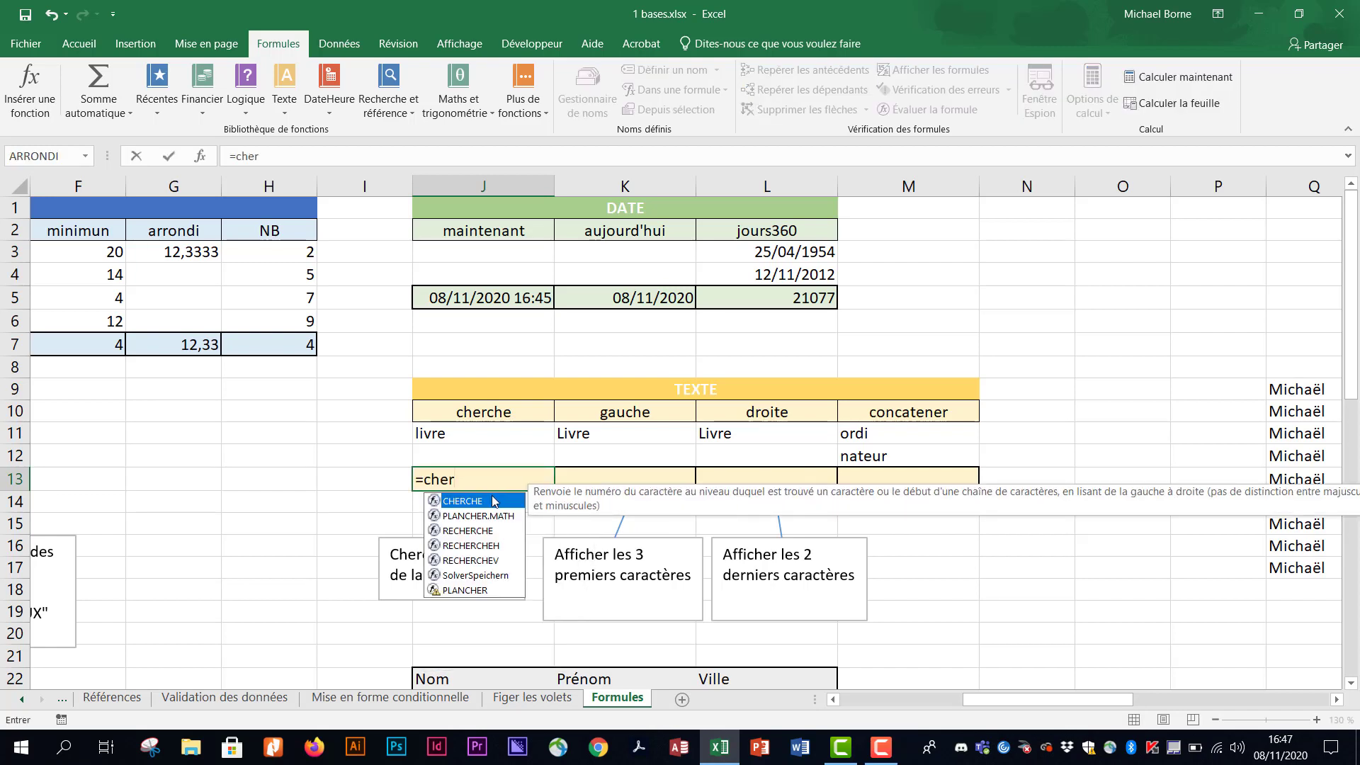
pyautogui.doubleClick(496, 500)
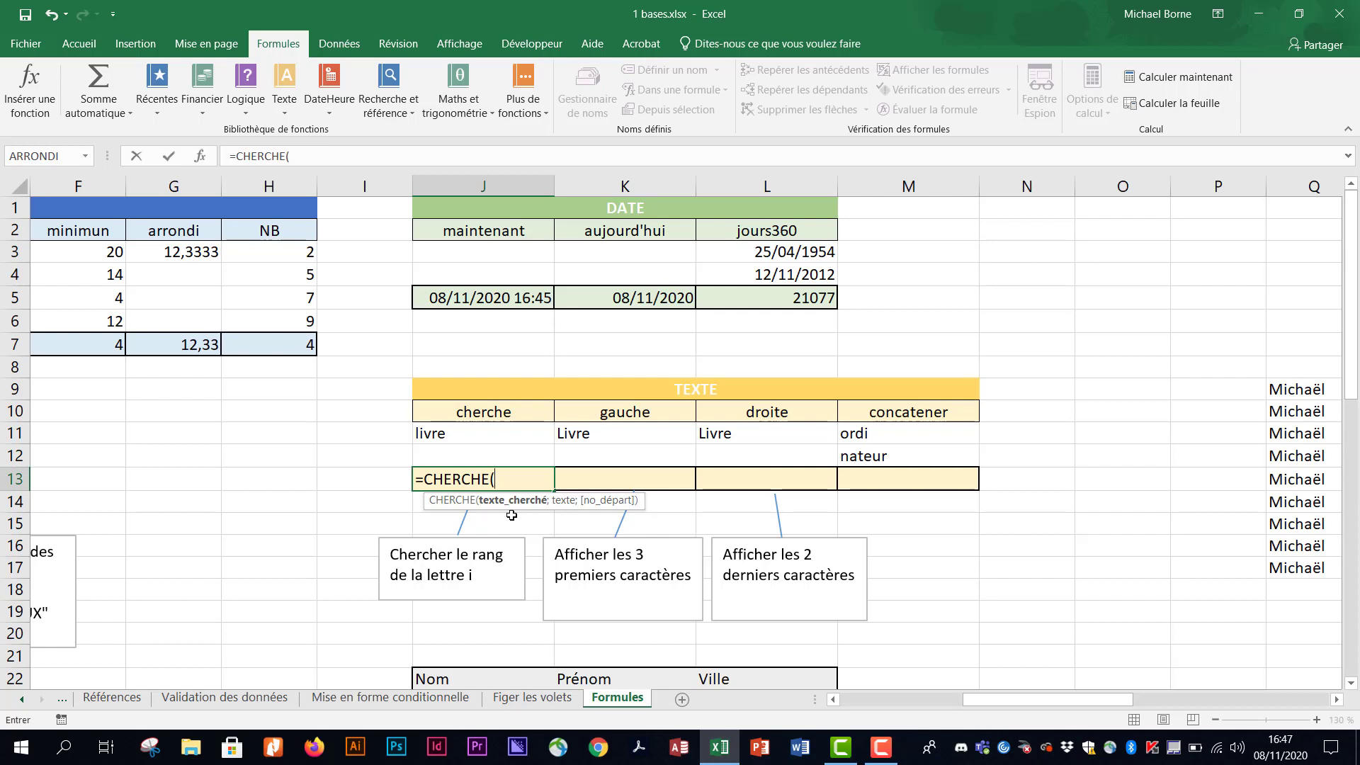
pyautogui.write('"i";')
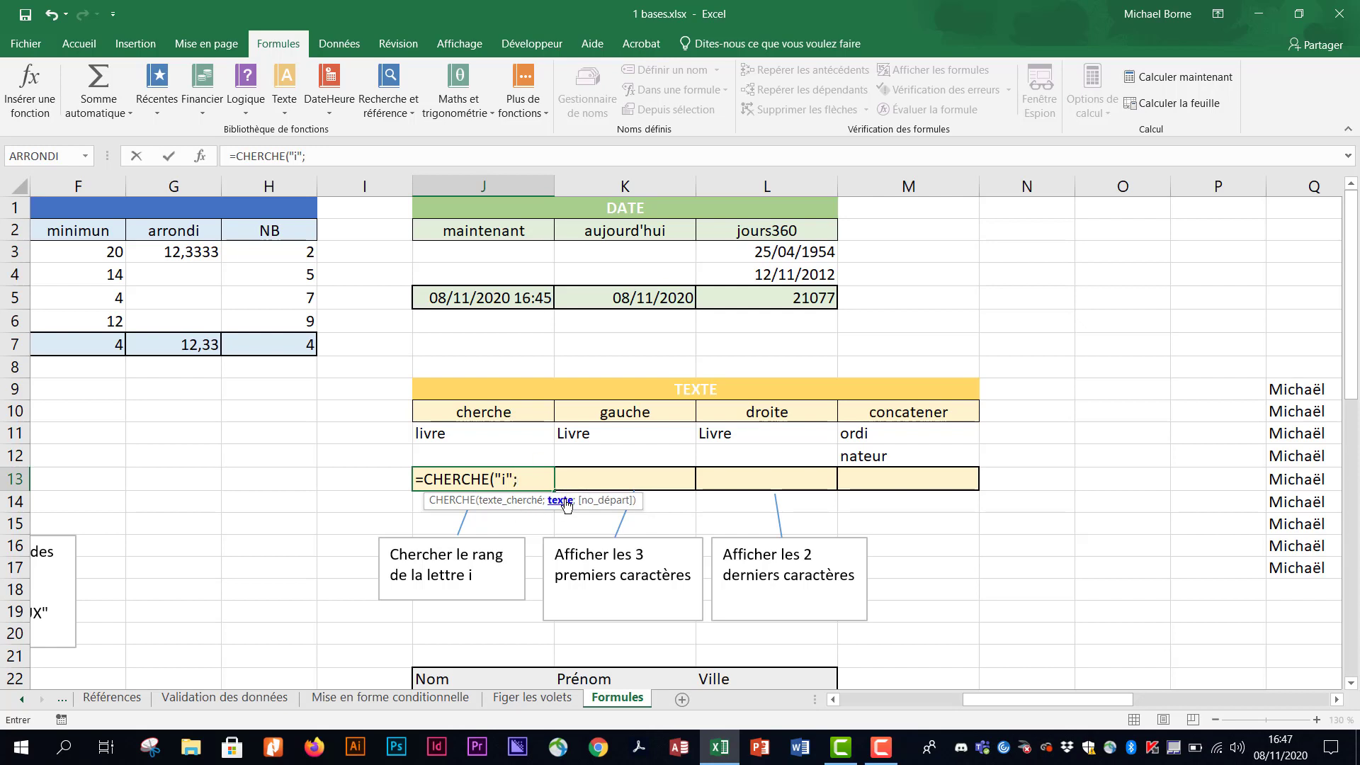
pyautogui.click(489, 435)
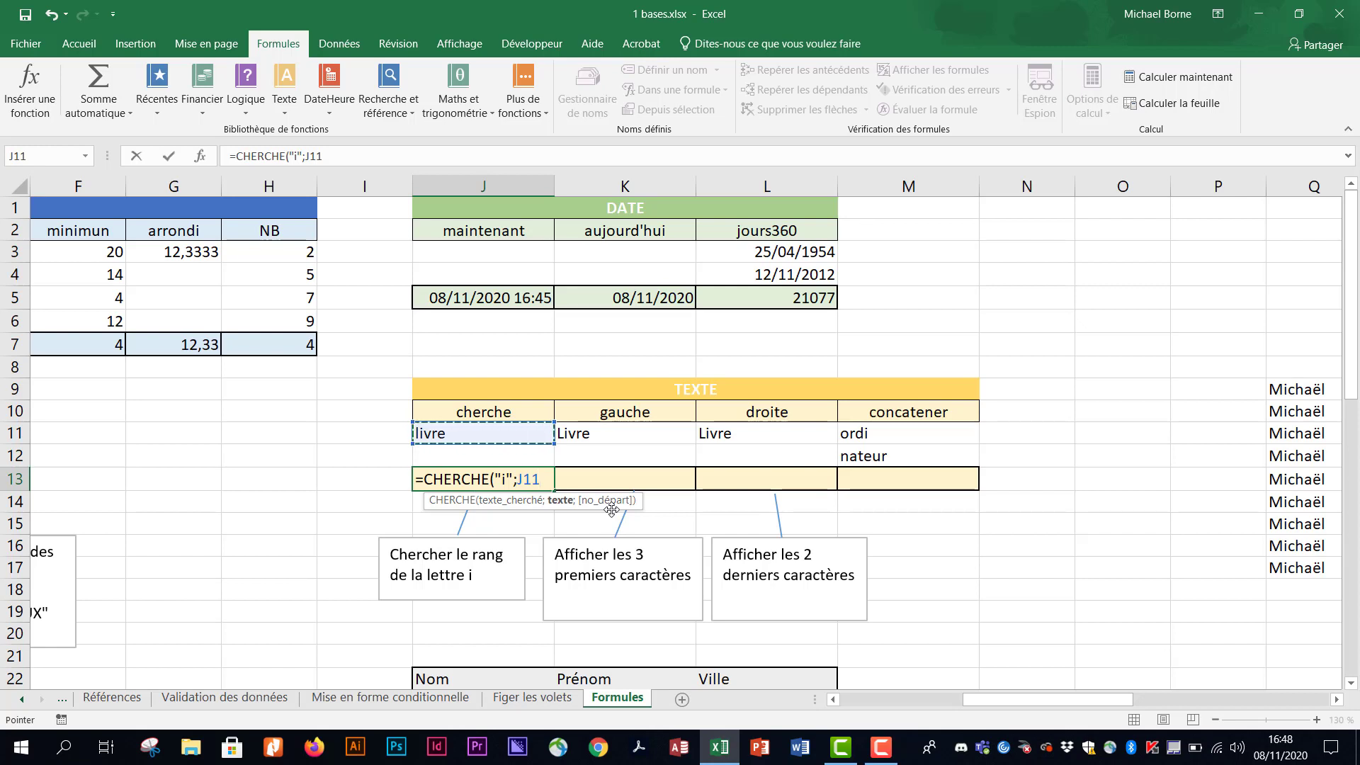
pyautogui.write(')')
pyautogui.press('Return')
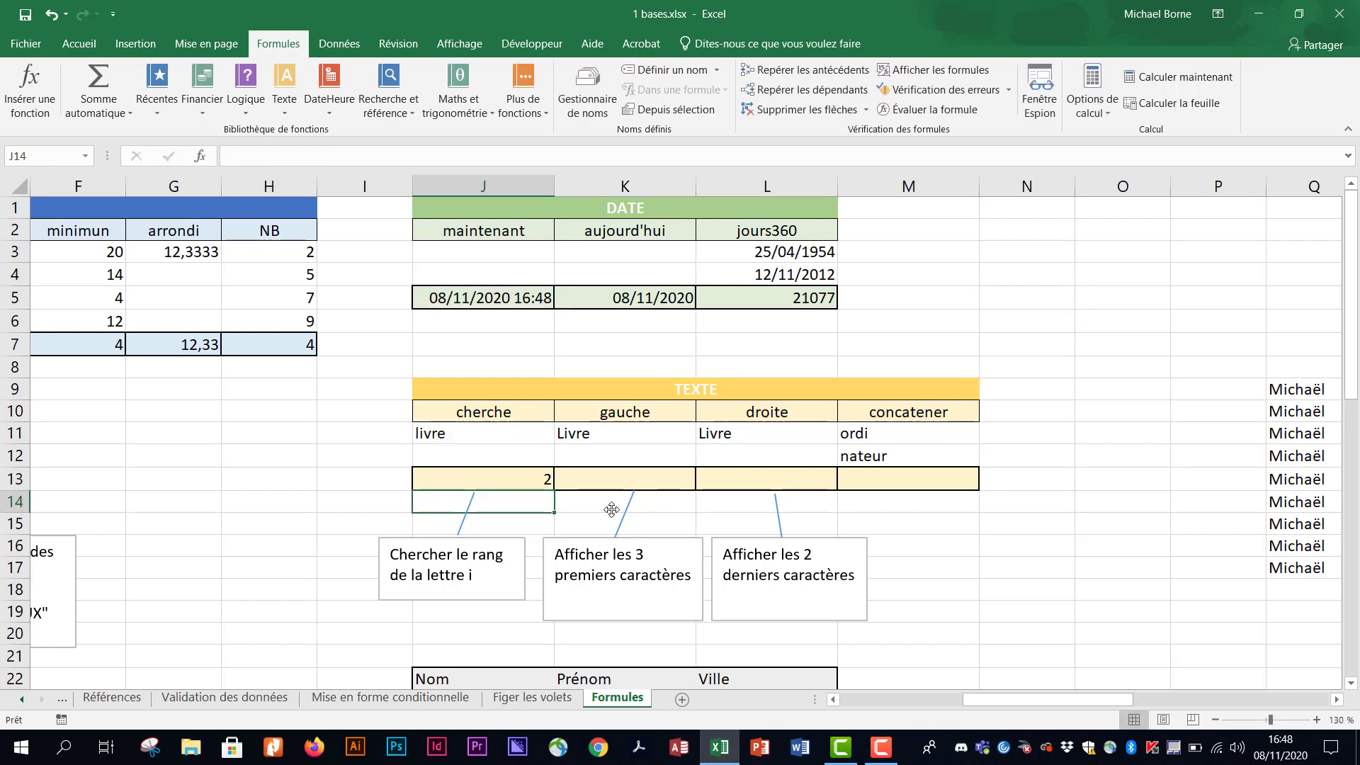
# - Extract the first 3 characters of K11 by entering the GAUCHE function in cell K13
pyautogui.click(635, 480)
pyautogui.write('=gaucj')
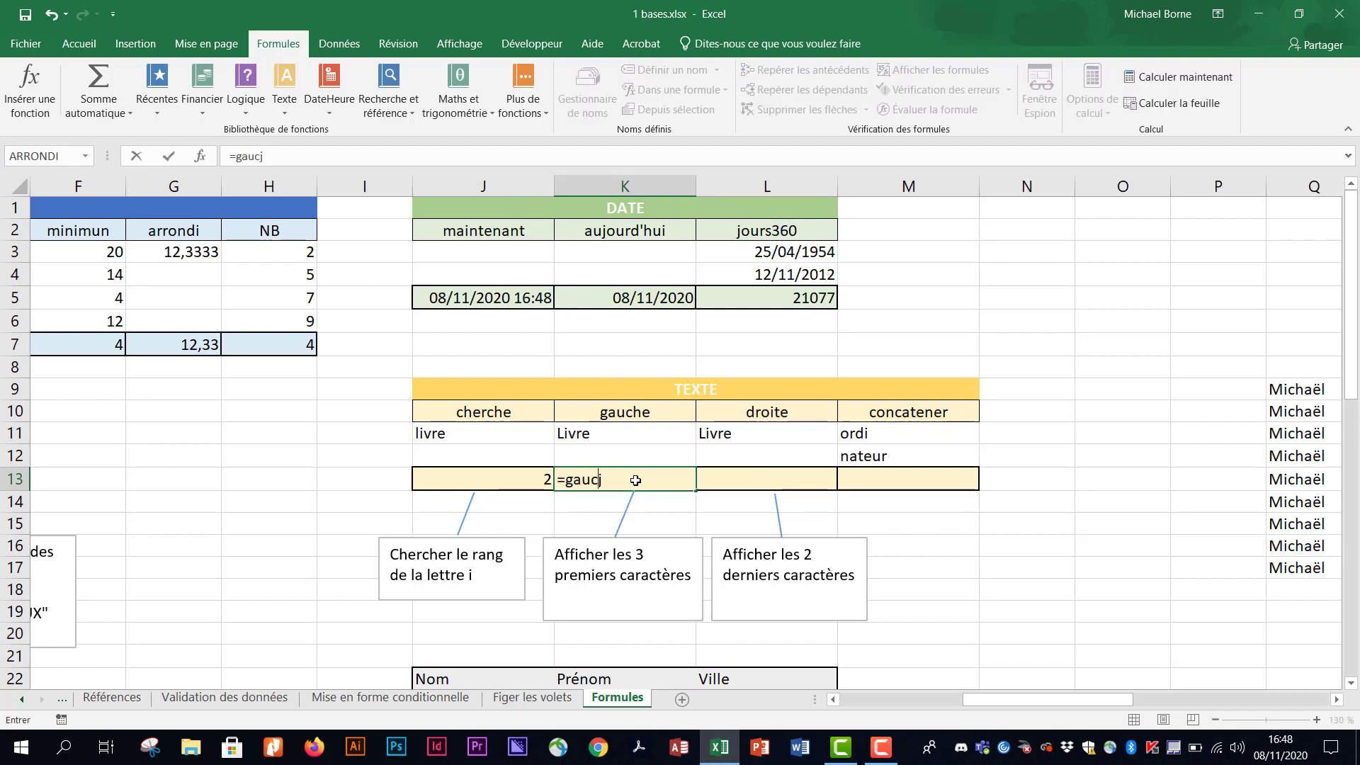
pyautogui.press('BackSpace')
pyautogui.doubleClick(609, 504)
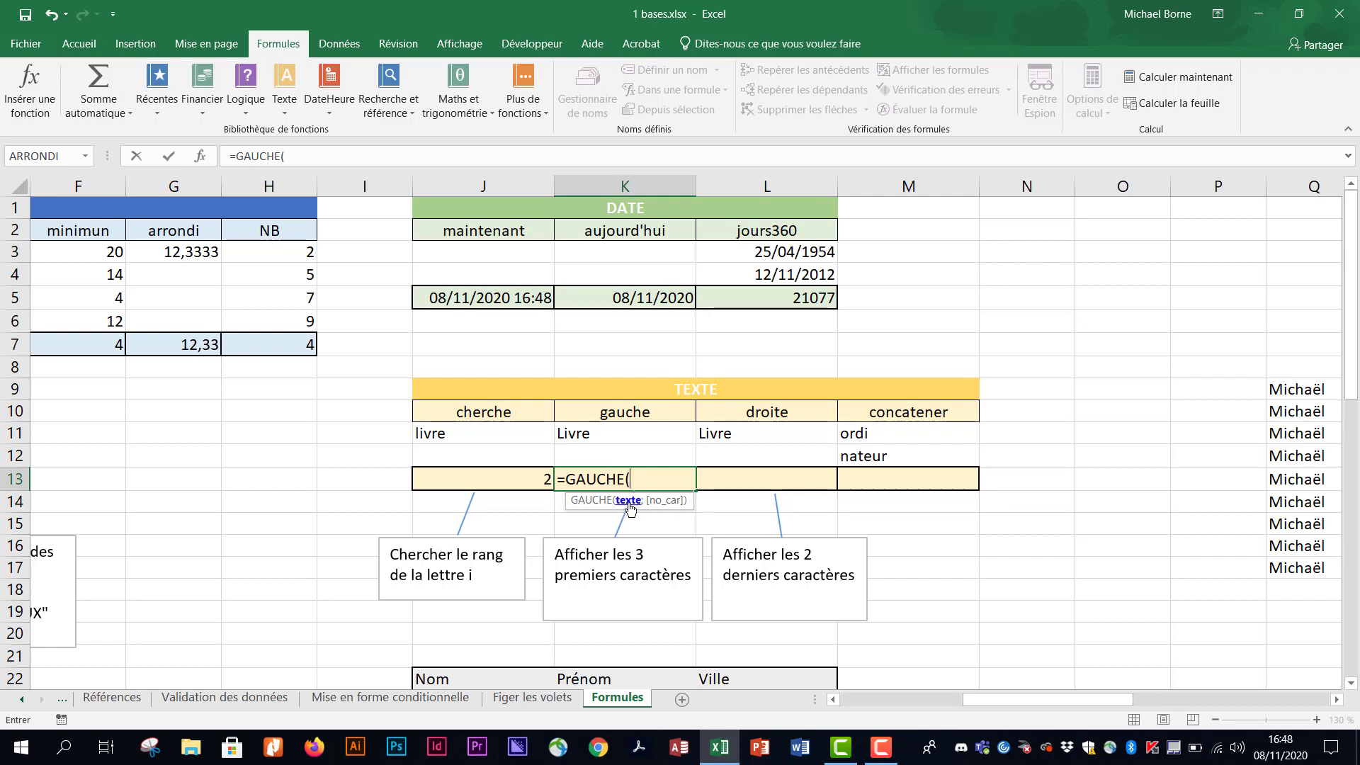
pyautogui.click(624, 438)
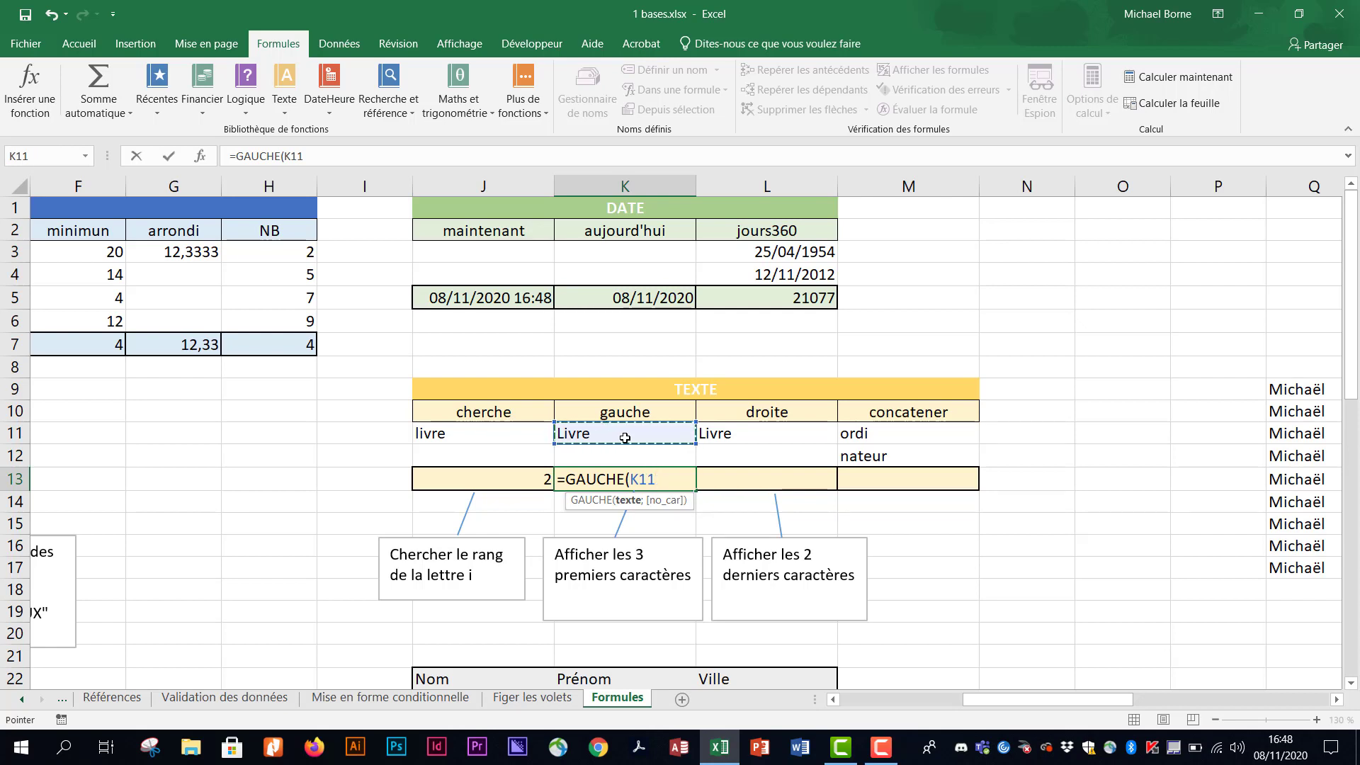
pyautogui.write(';')
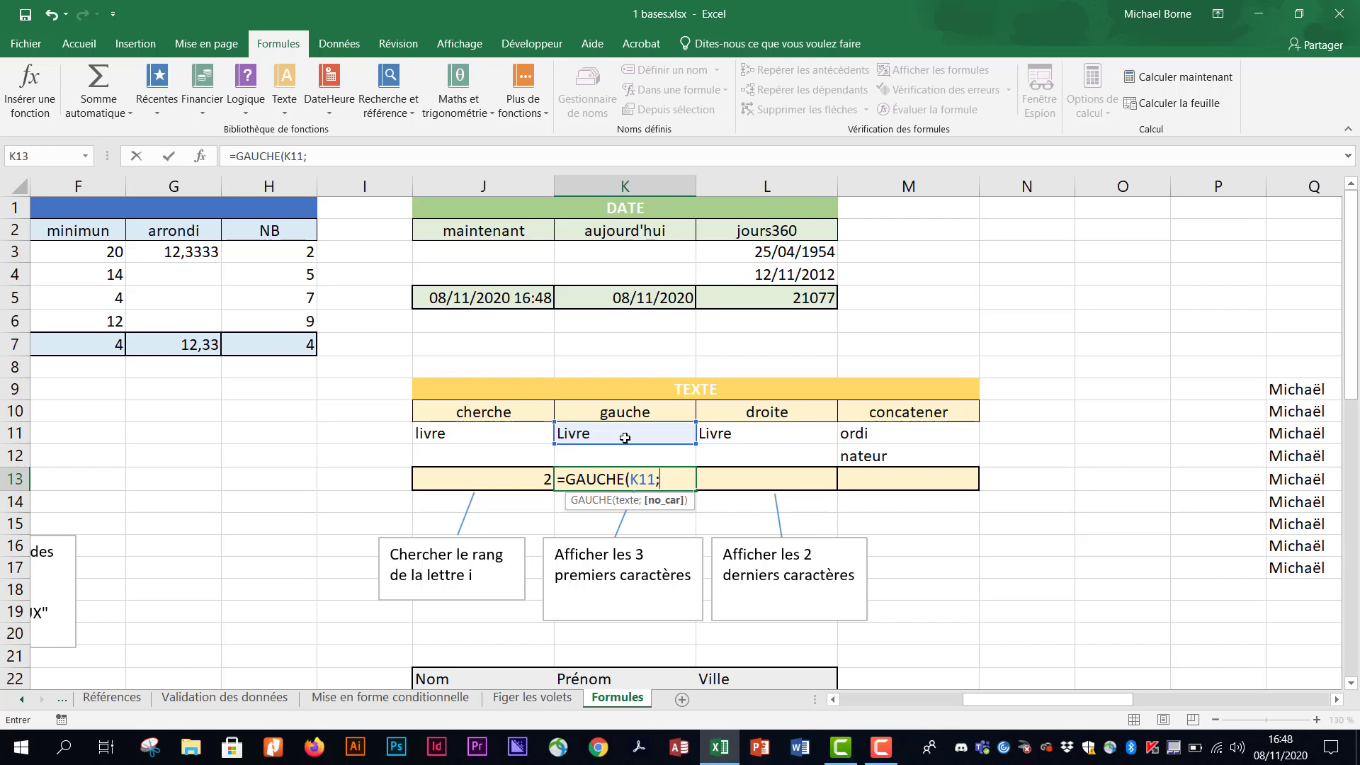
pyautogui.write('3)')
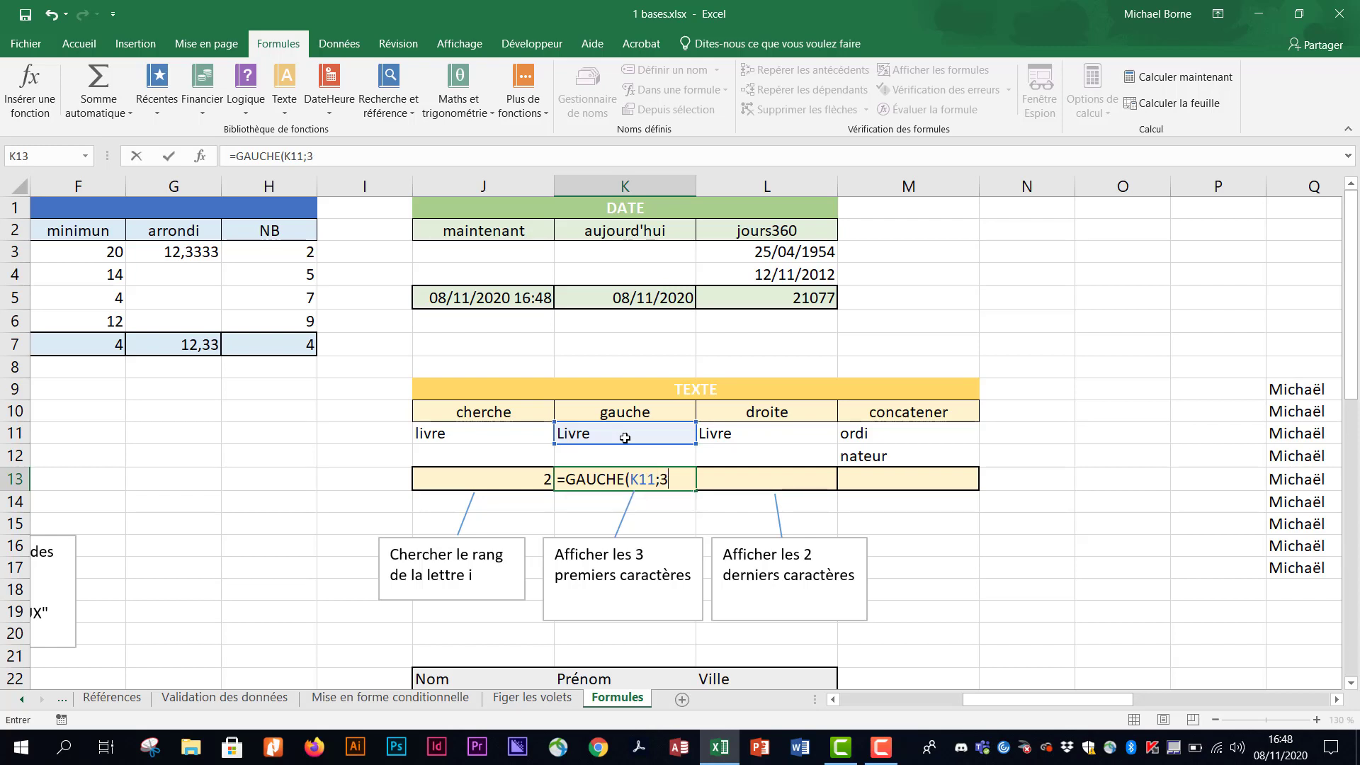
pyautogui.press('Return')
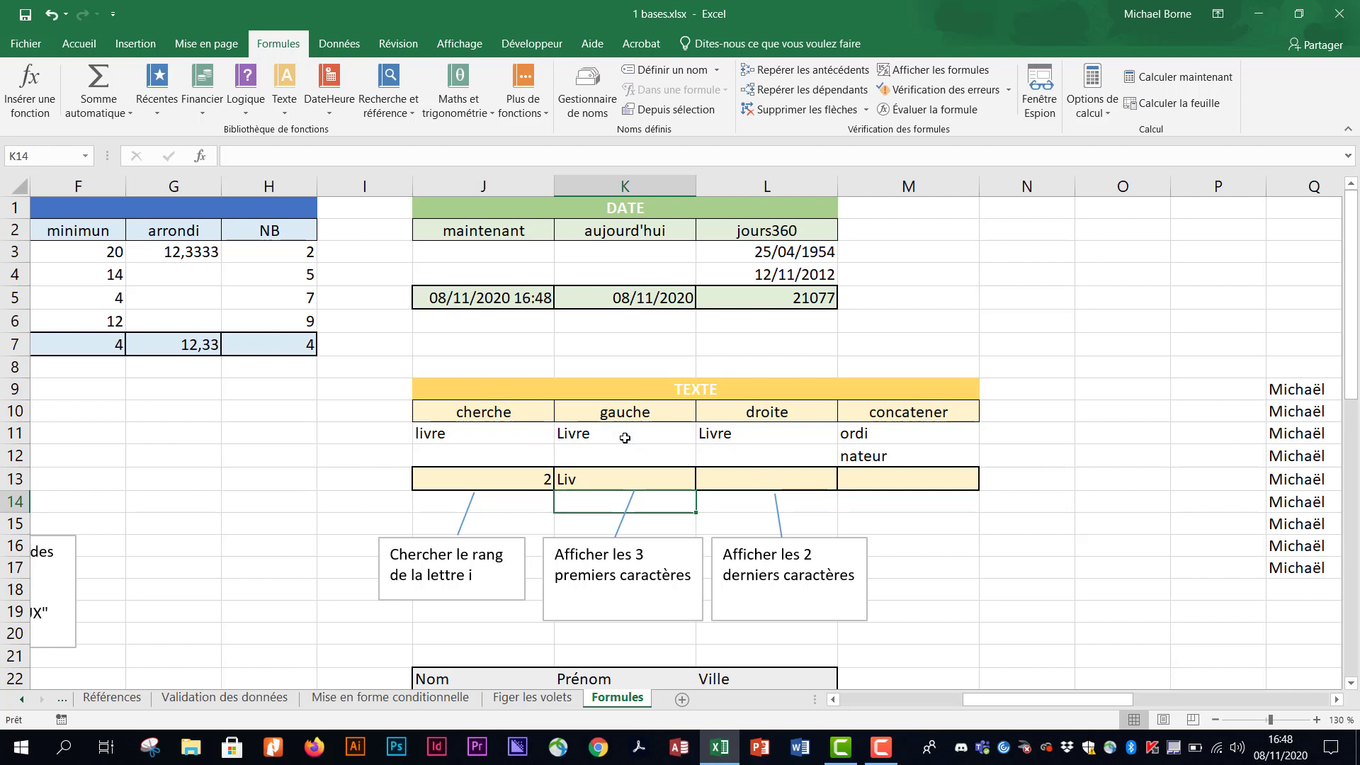
# - Extract the last 2 characters of L11 by entering the DROITE function in cell L13
pyautogui.click(771, 481)
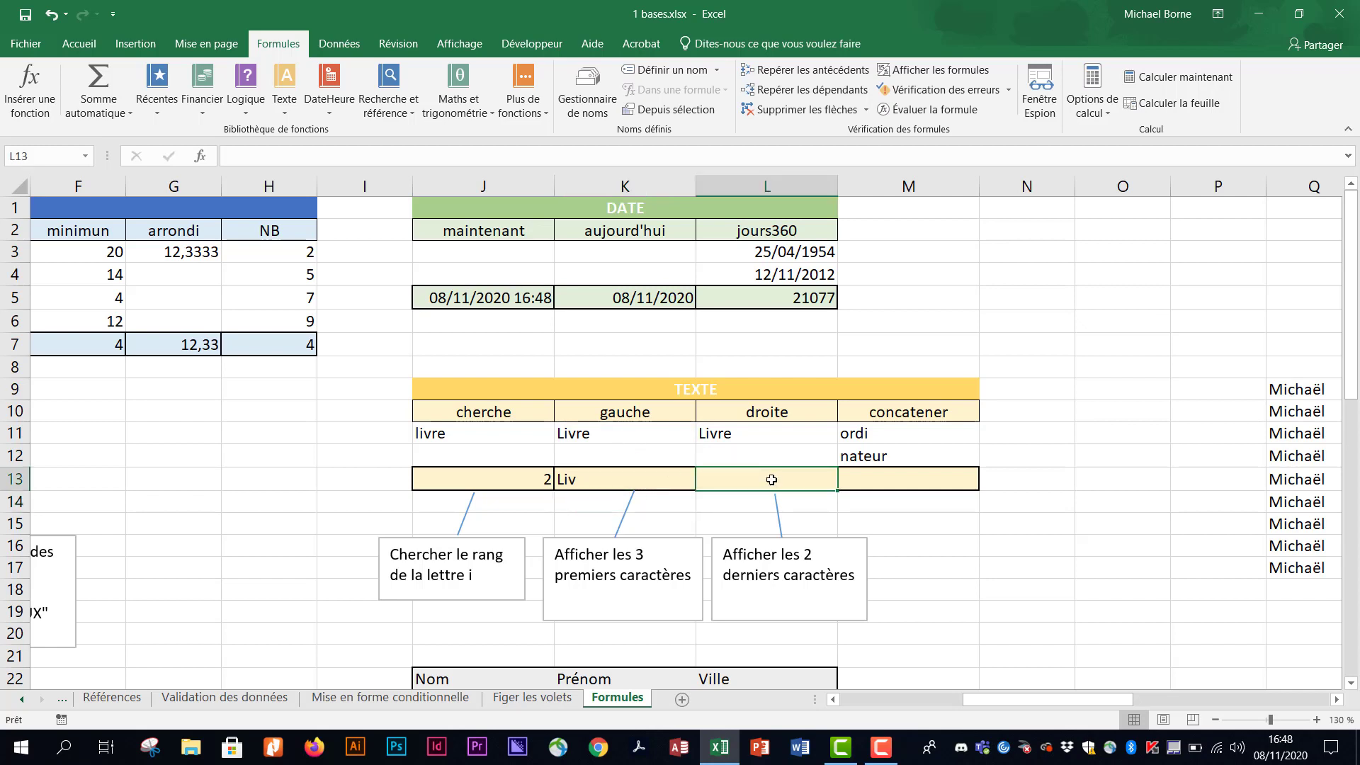
pyautogui.write('=droite')
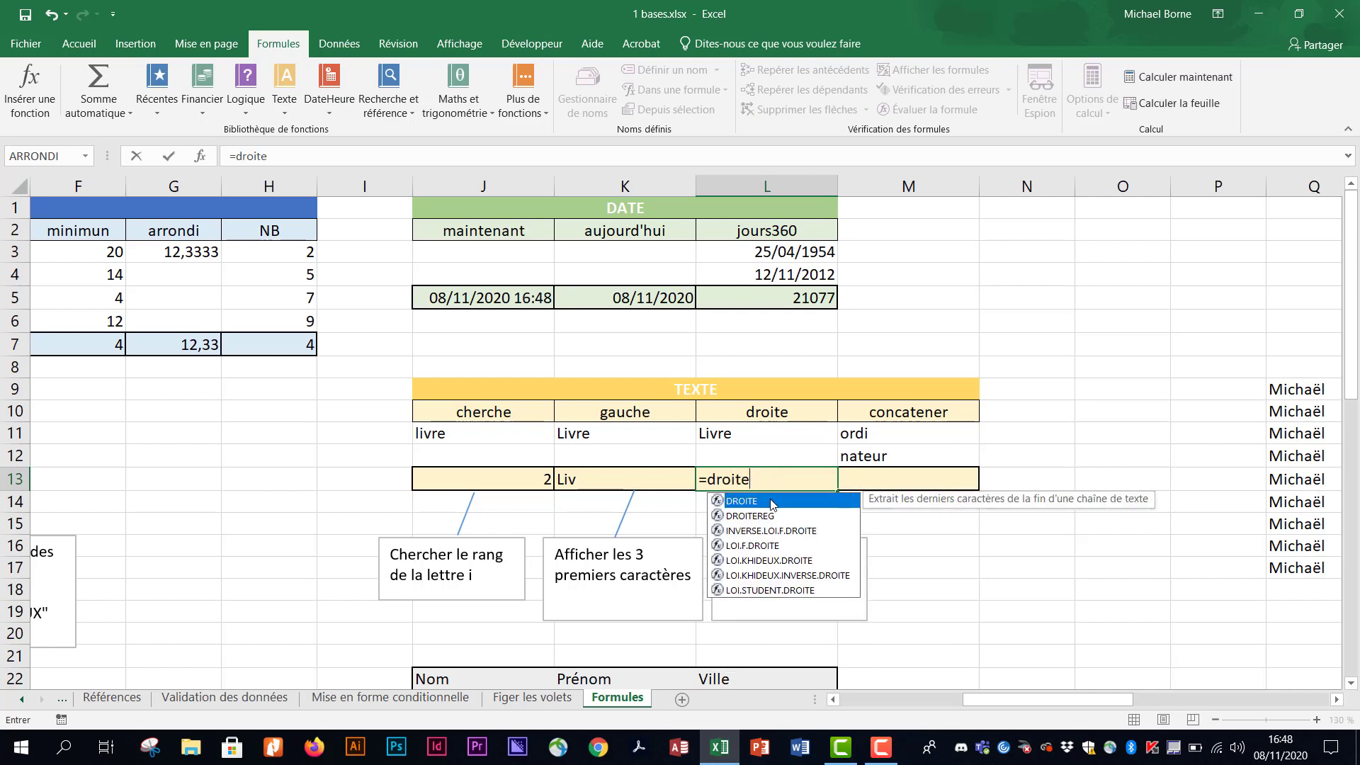
pyautogui.press('Tab')
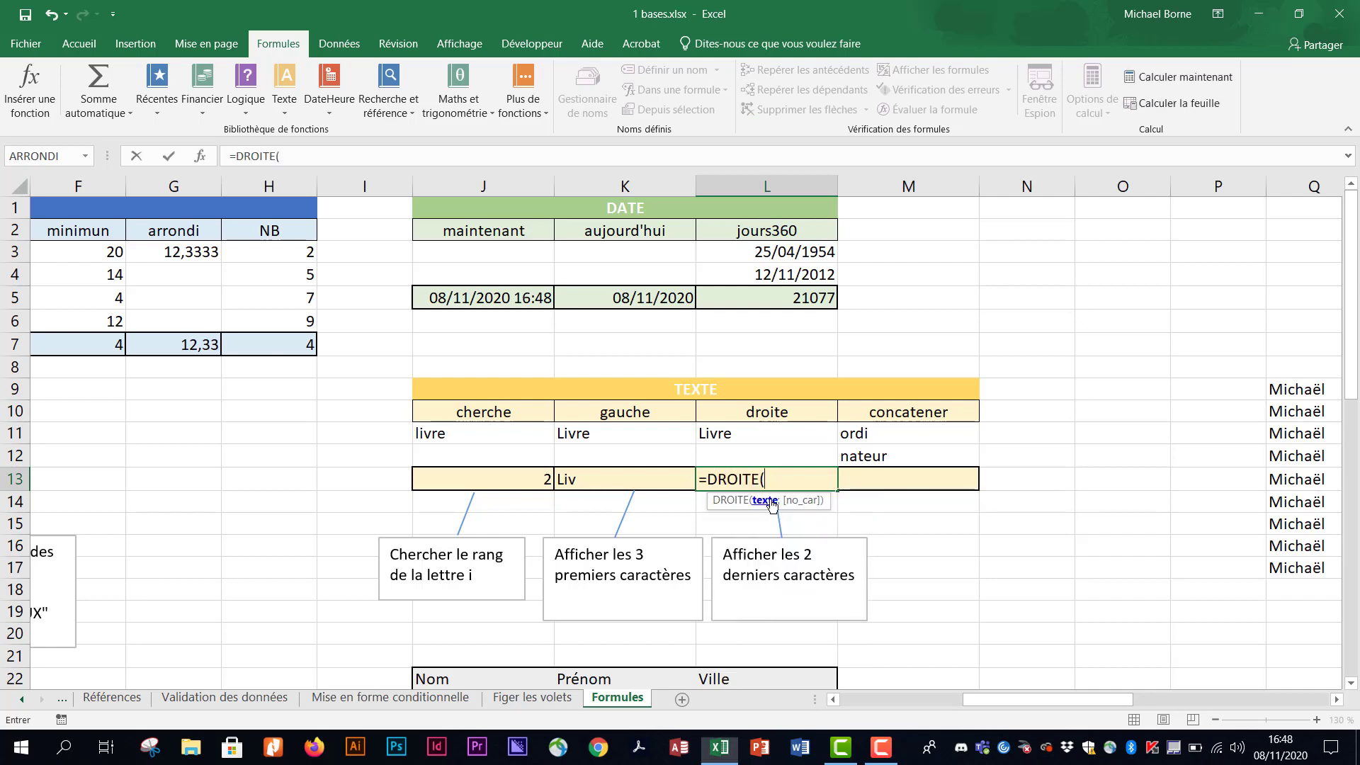
pyautogui.click(748, 434)
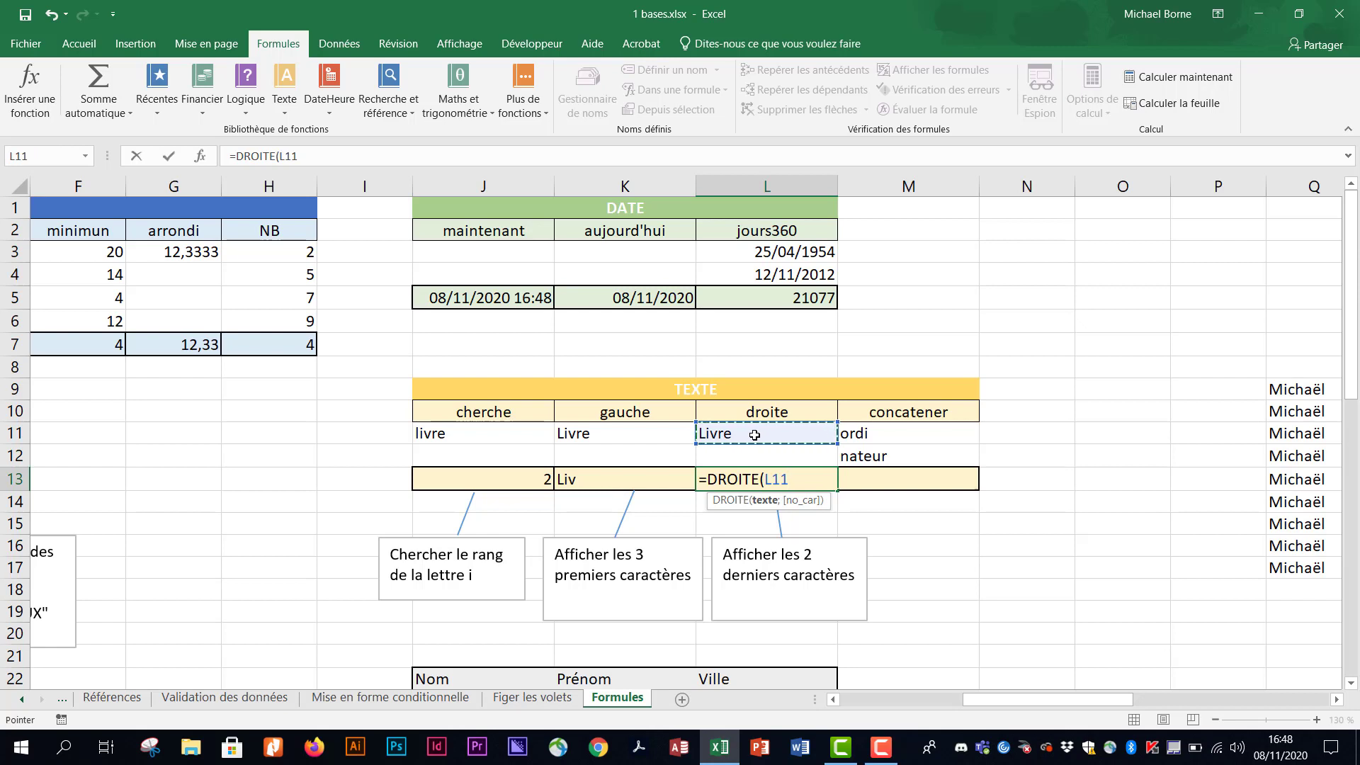
pyautogui.write(';')
pyautogui.write('2')
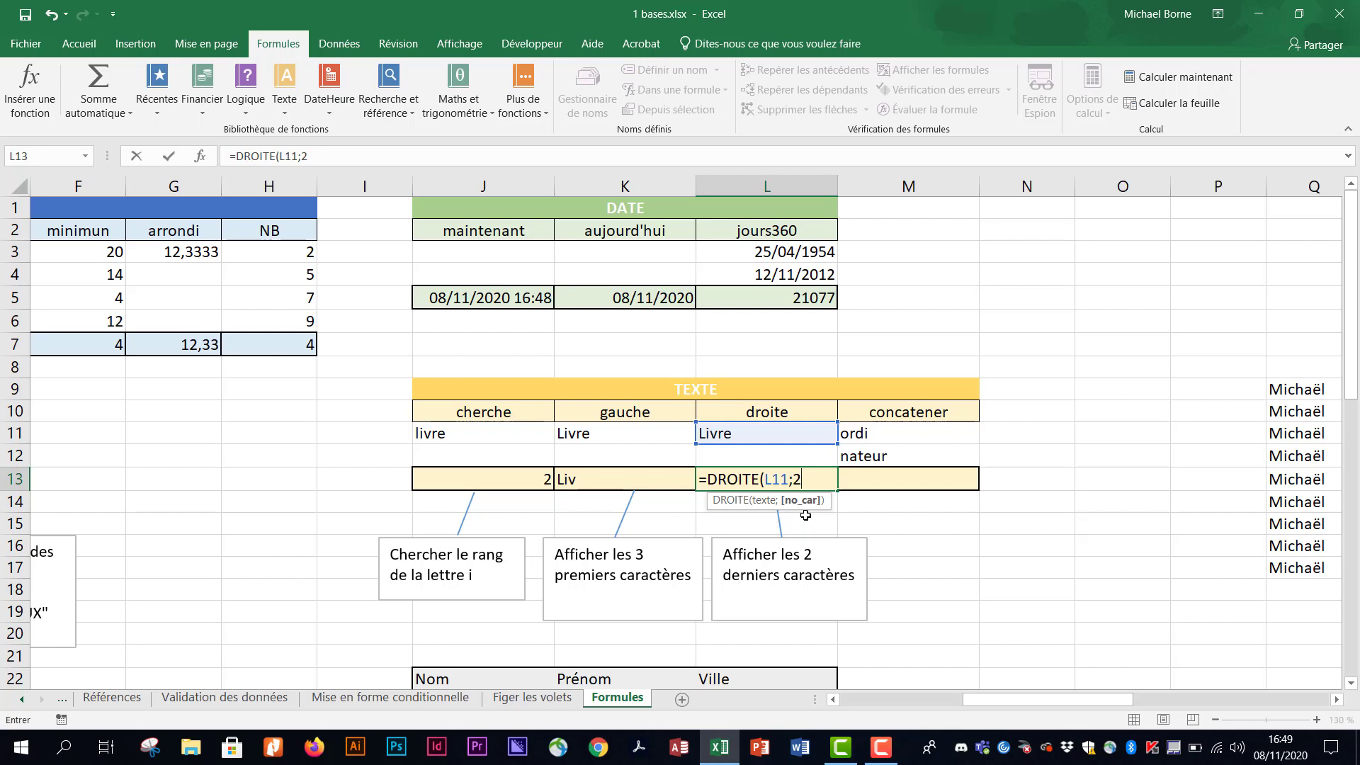
pyautogui.press('Return')
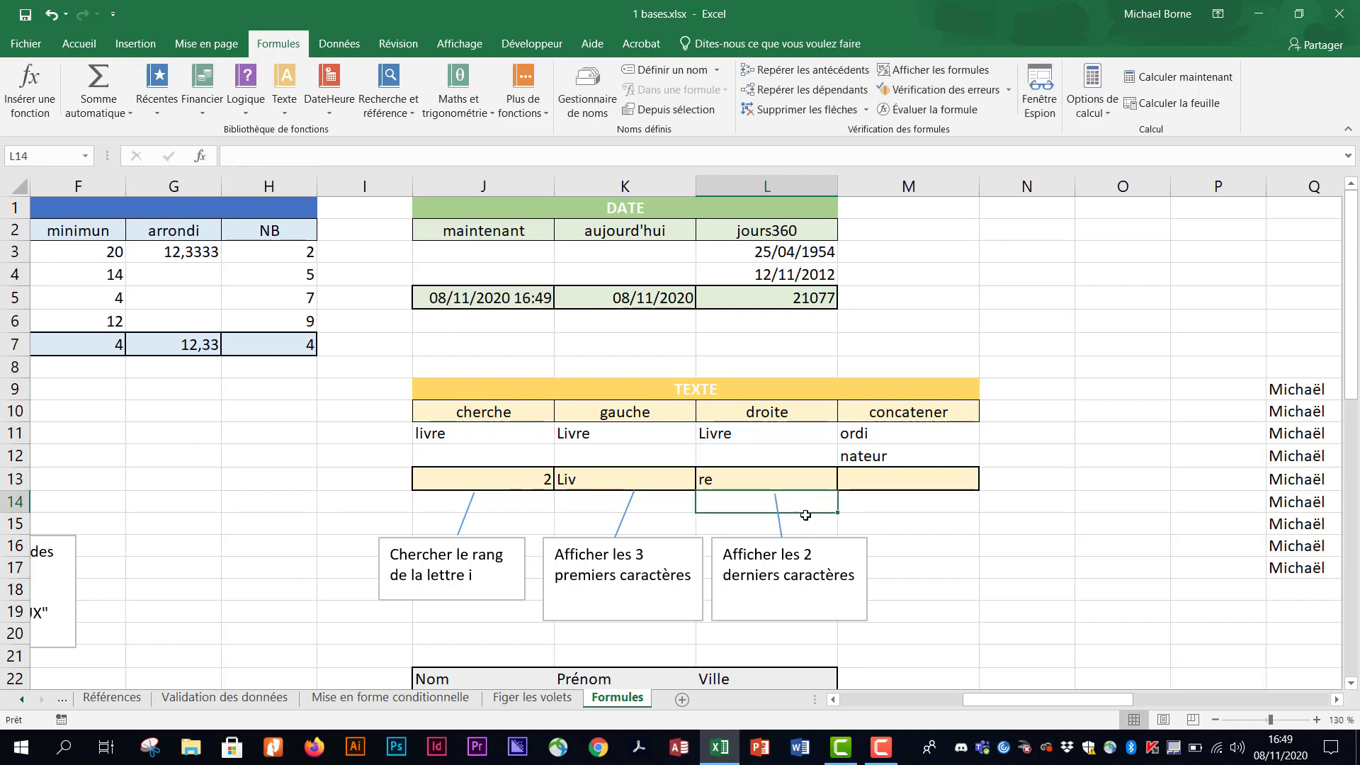
# - Join the texts in M11 and M12 by entering =CONCATENER(M11;M12) in cell M13
pyautogui.click(878, 483)
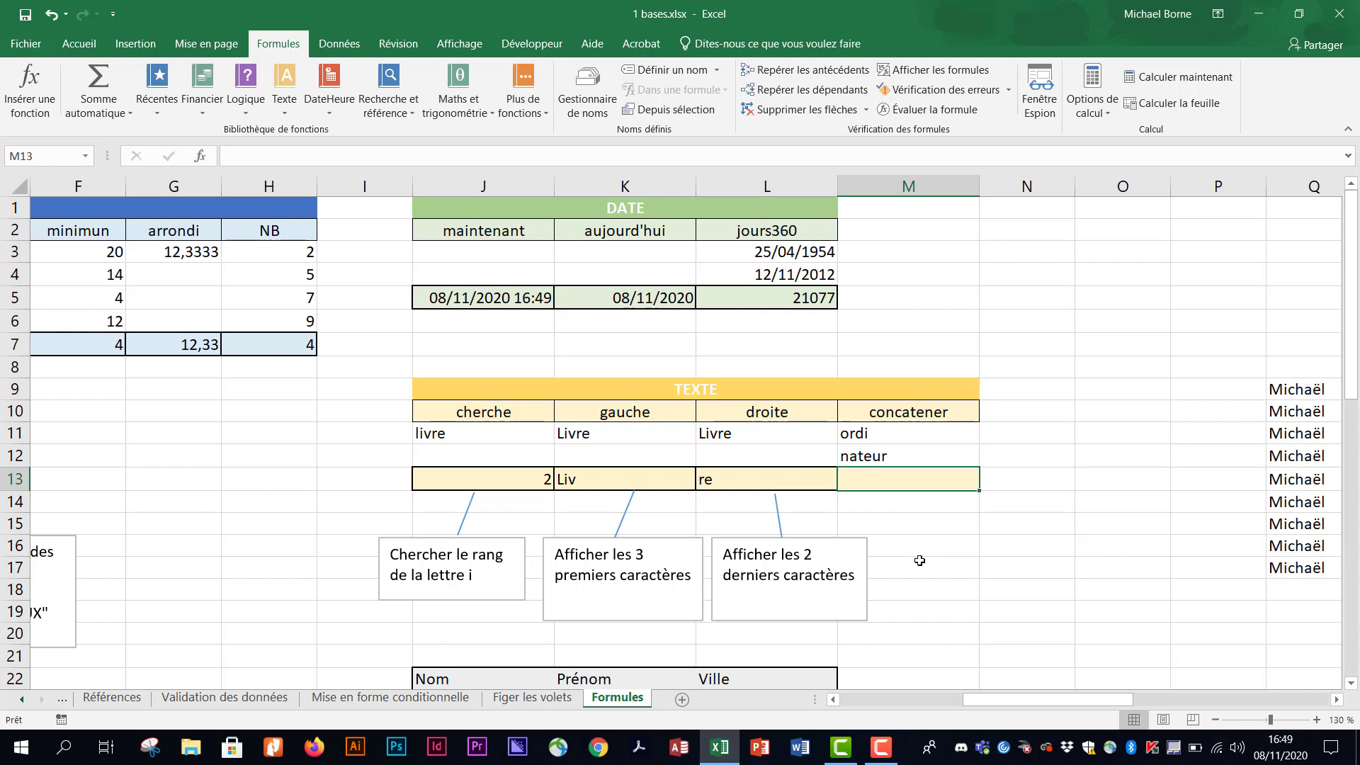
pyautogui.write('=concat')
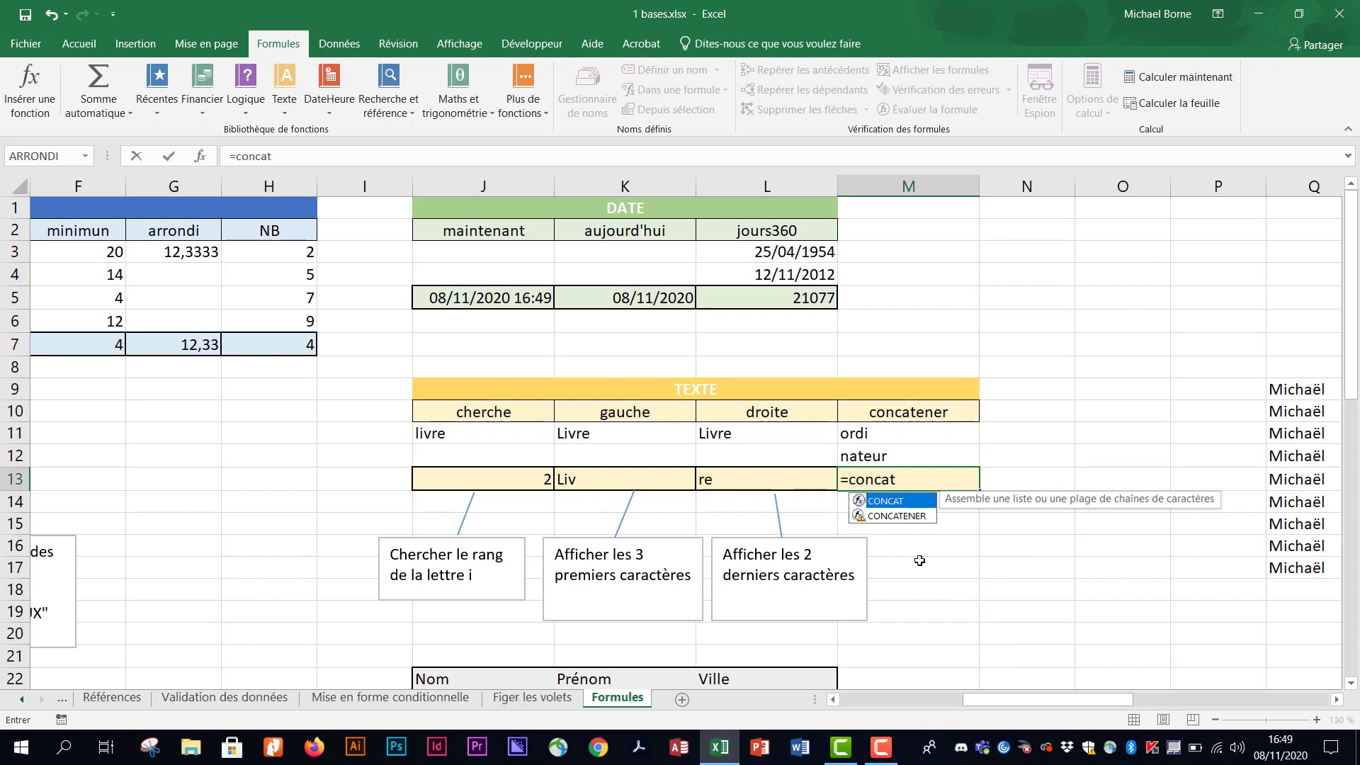
pyautogui.doubleClick(910, 517)
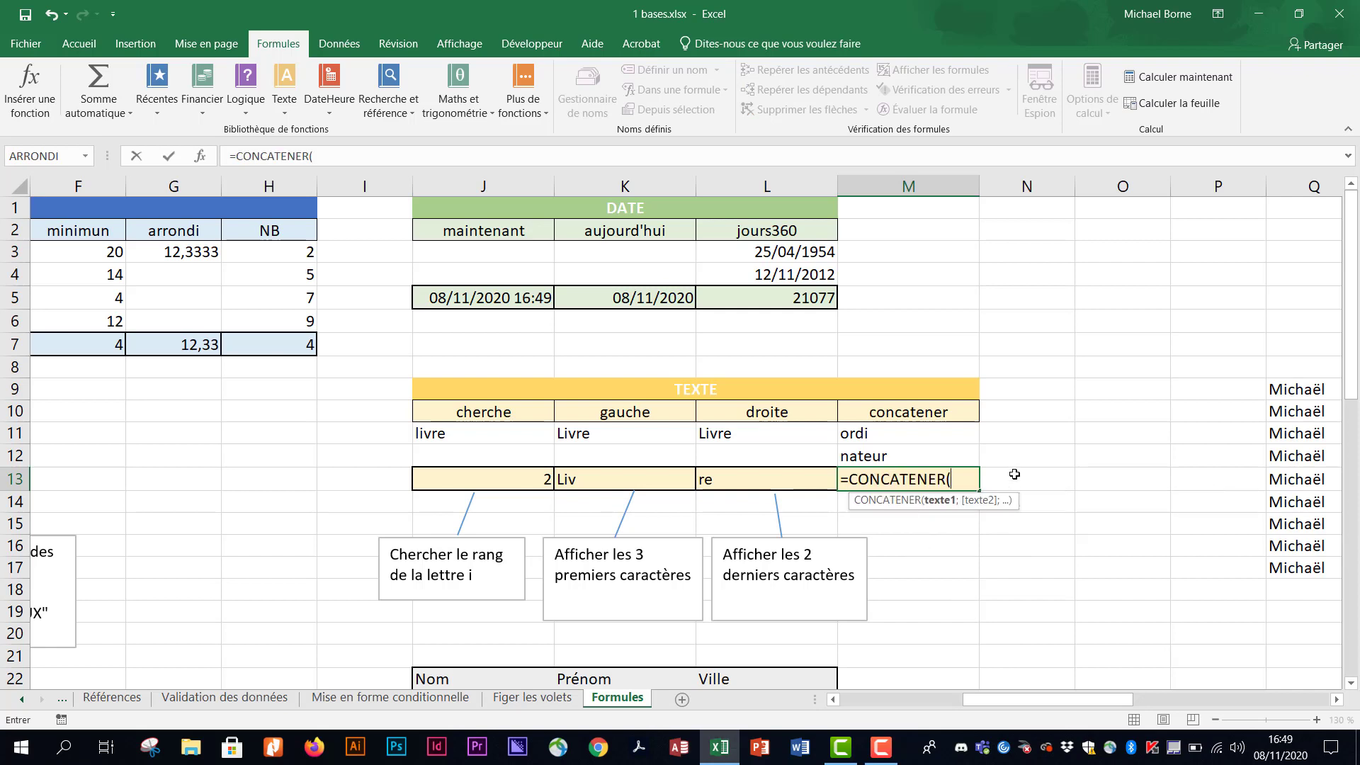
pyautogui.click(901, 439)
pyautogui.write(';')
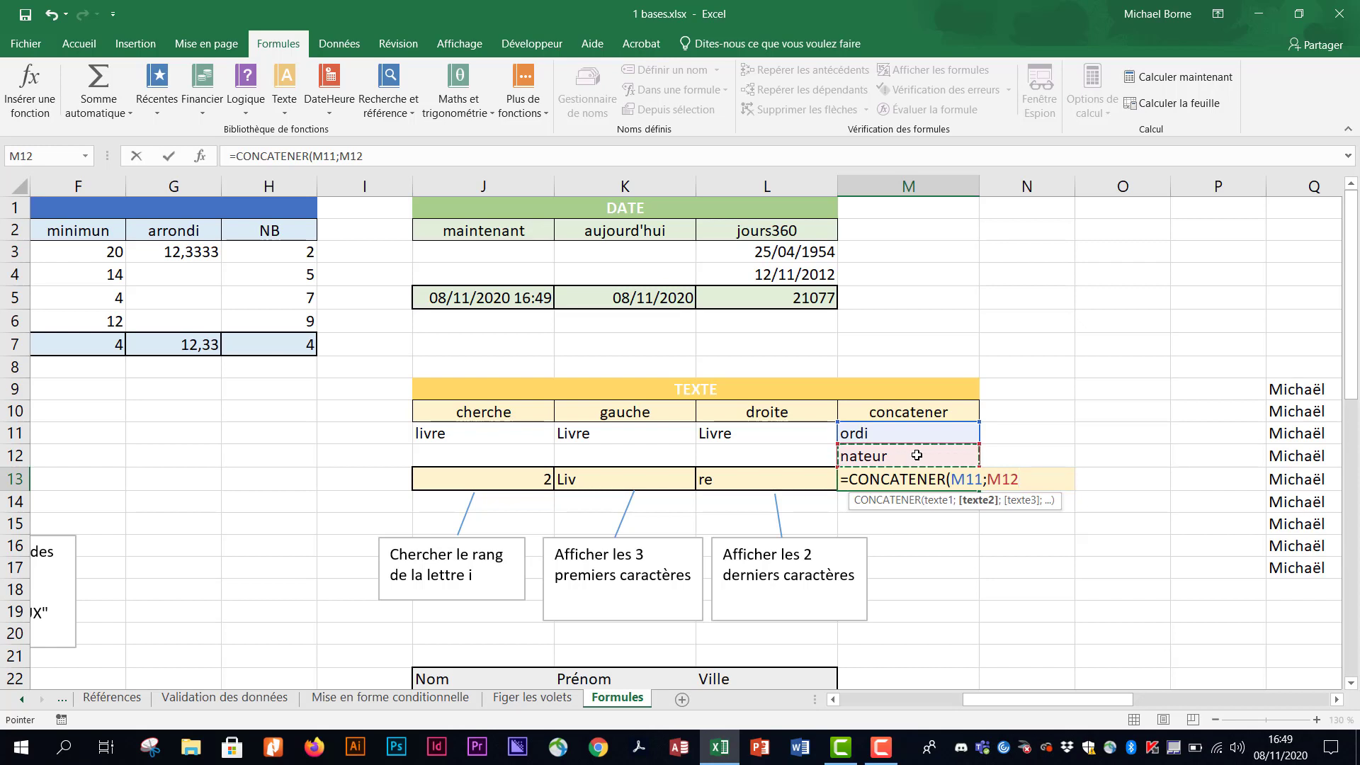
pyautogui.press('Return')
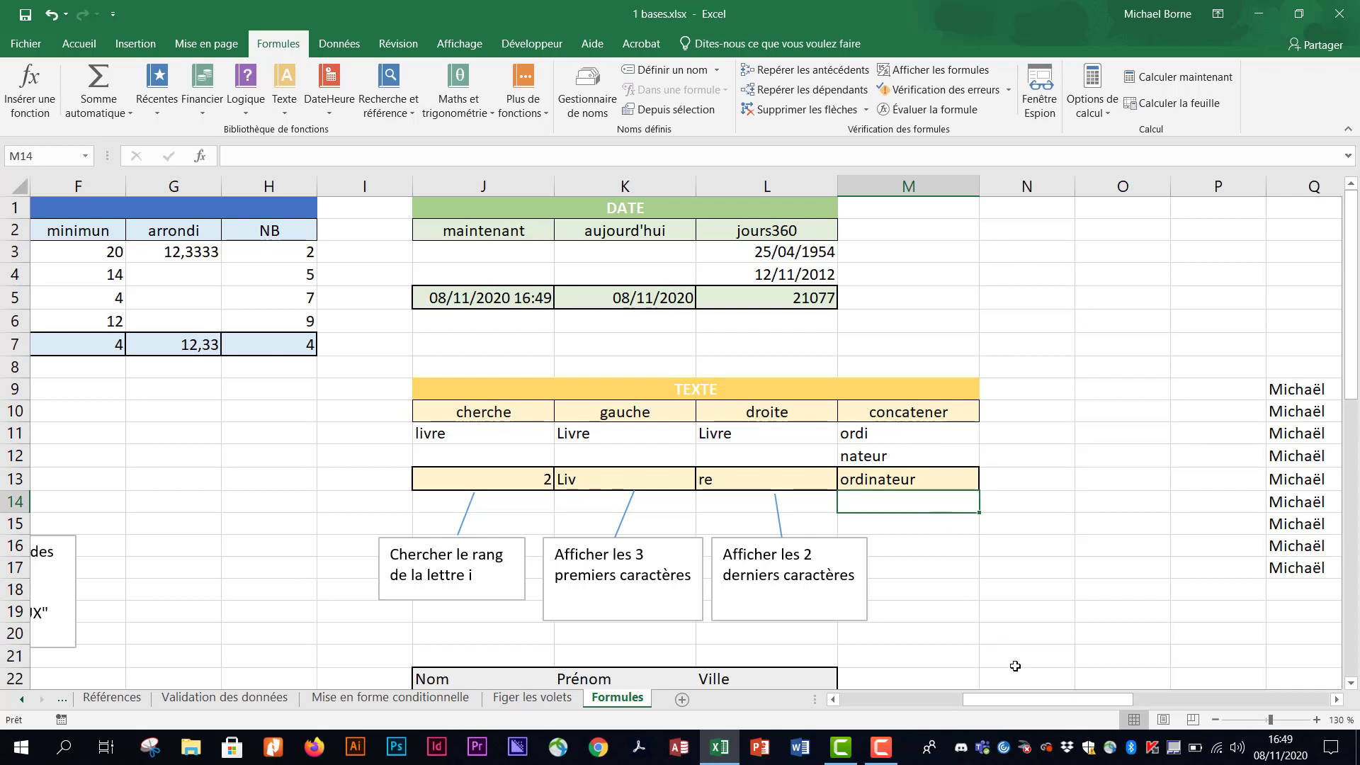
# - Examine the name and number columns in Q9:S17 and the formula in T9 that builds the e-mail addresses
pyautogui.moveTo(1026, 701); pyautogui.dragTo(1177, 691)
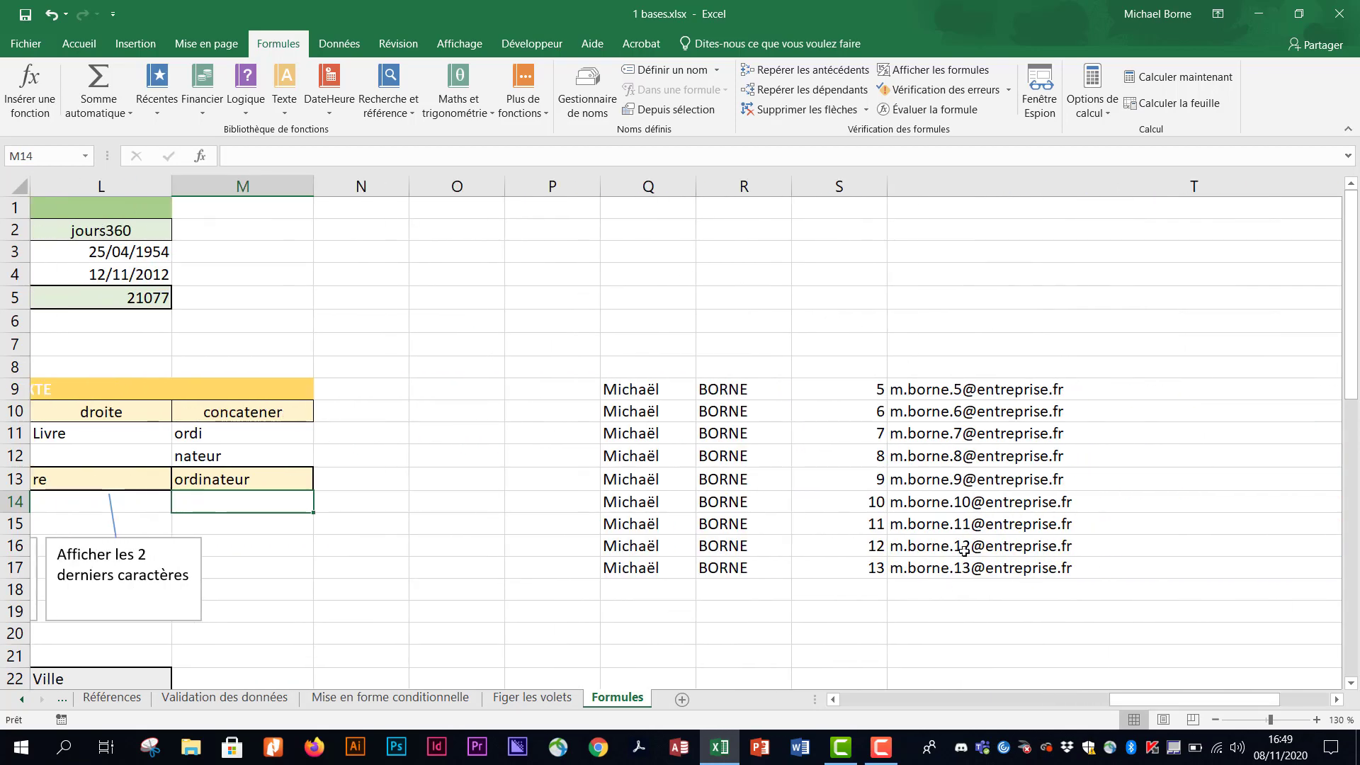
pyautogui.moveTo(1126, 700); pyautogui.dragTo(1150, 700)
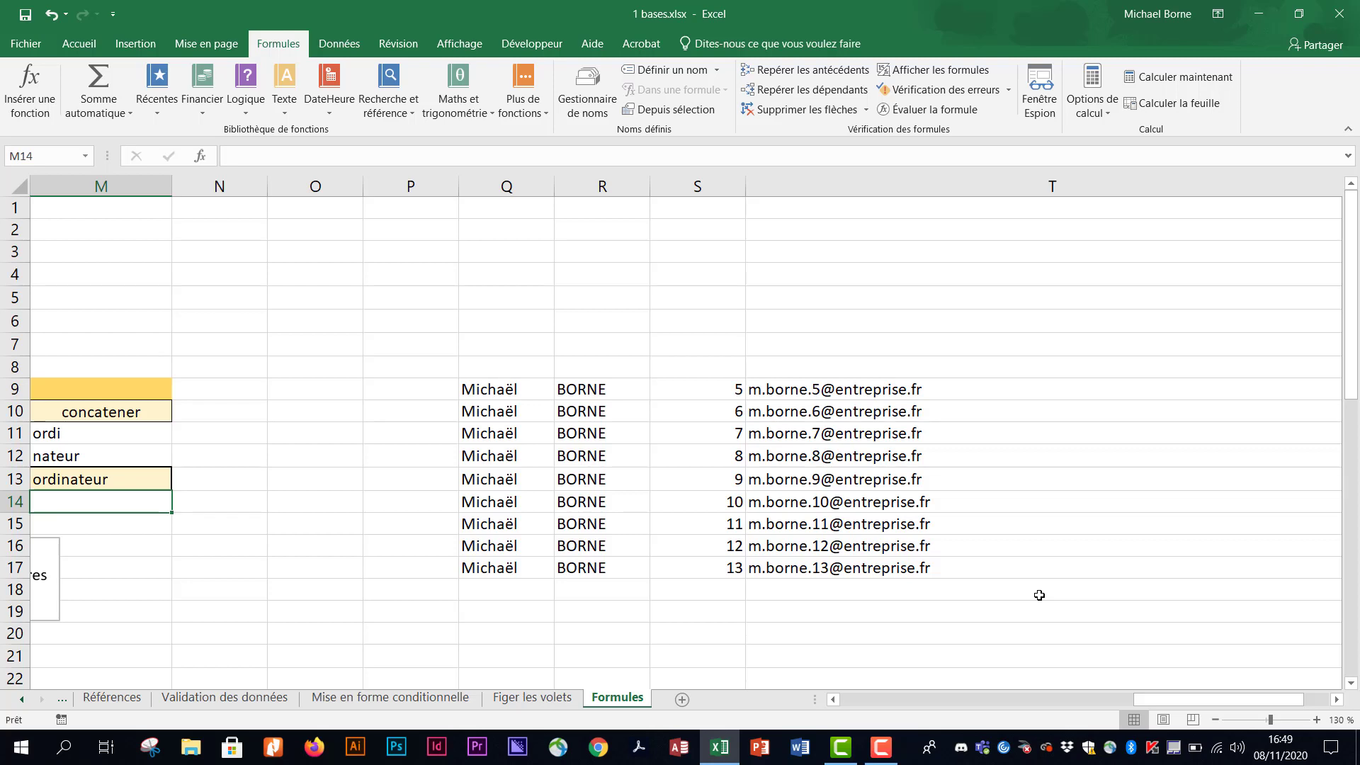
pyautogui.click(523, 390)
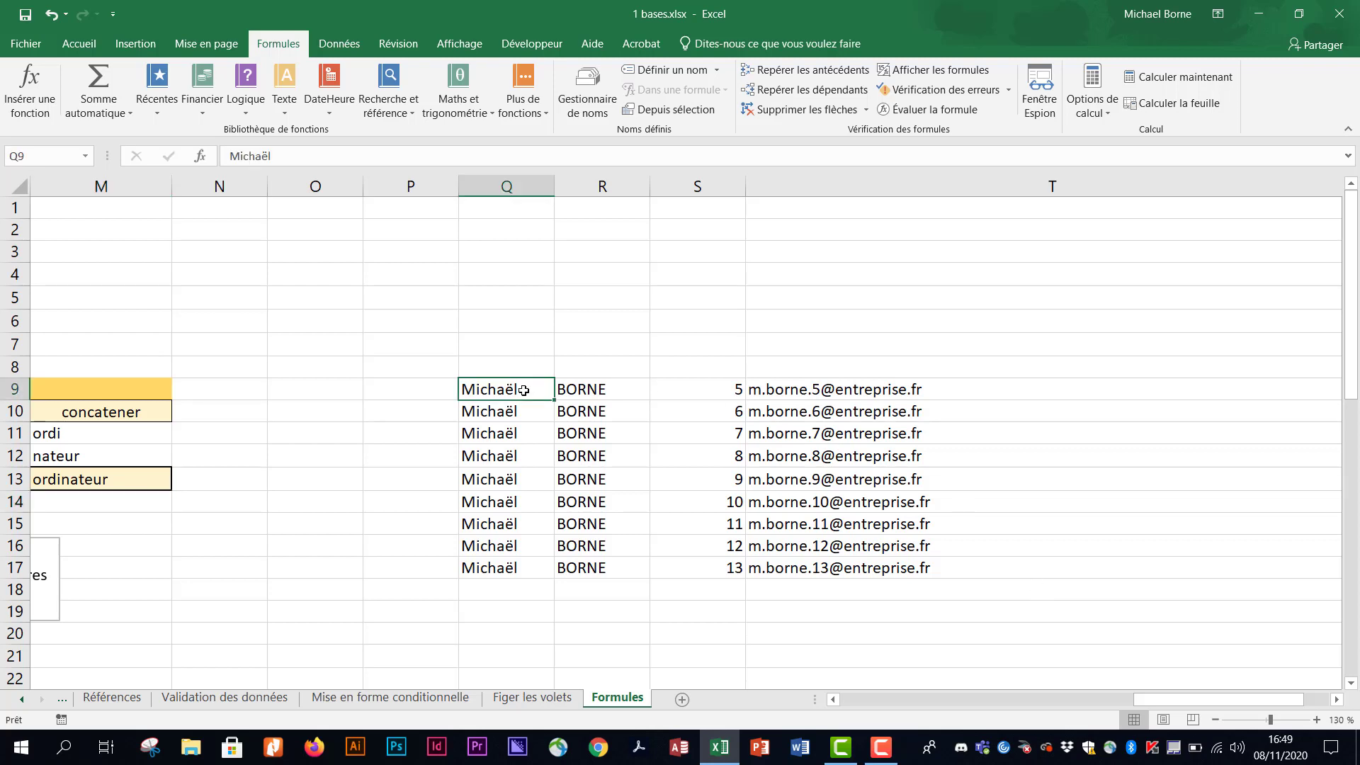
pyautogui.click(625, 393)
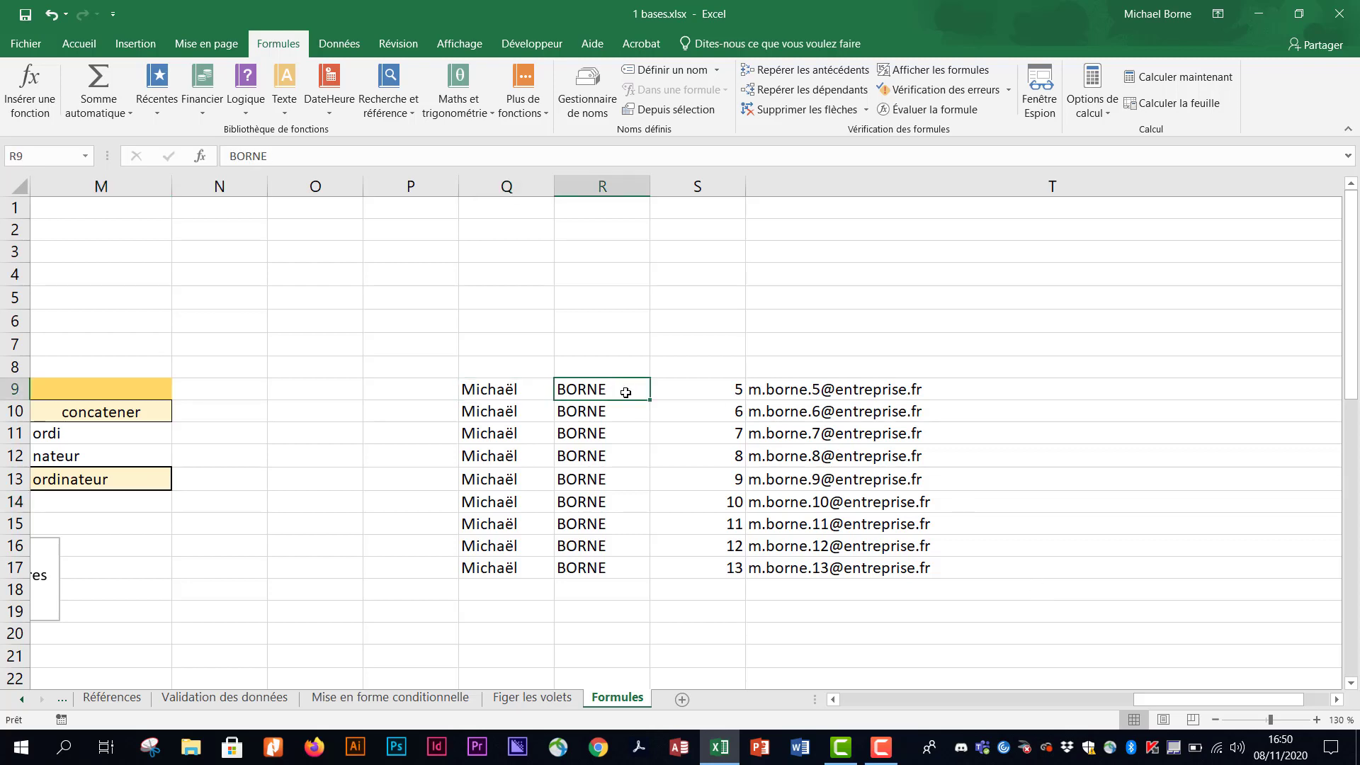
pyautogui.click(708, 393)
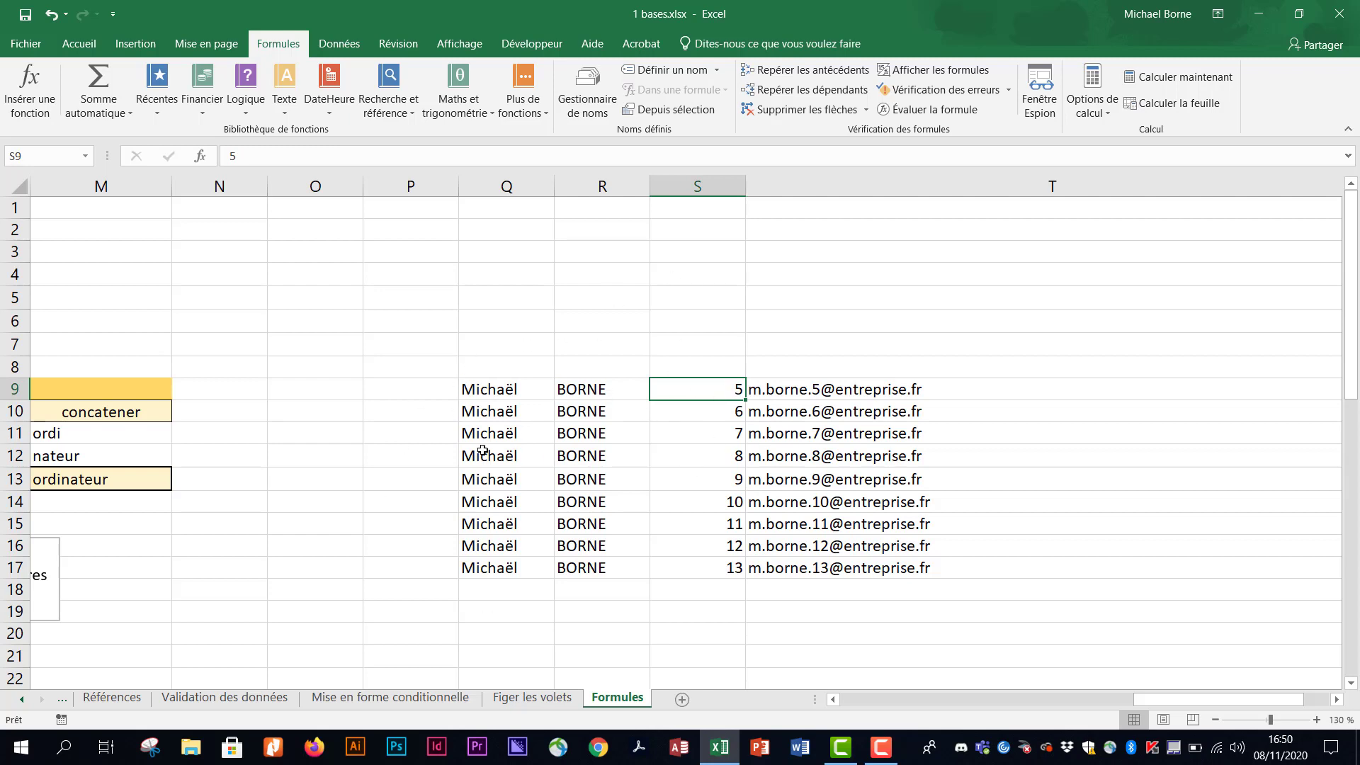
pyautogui.click(500, 391)
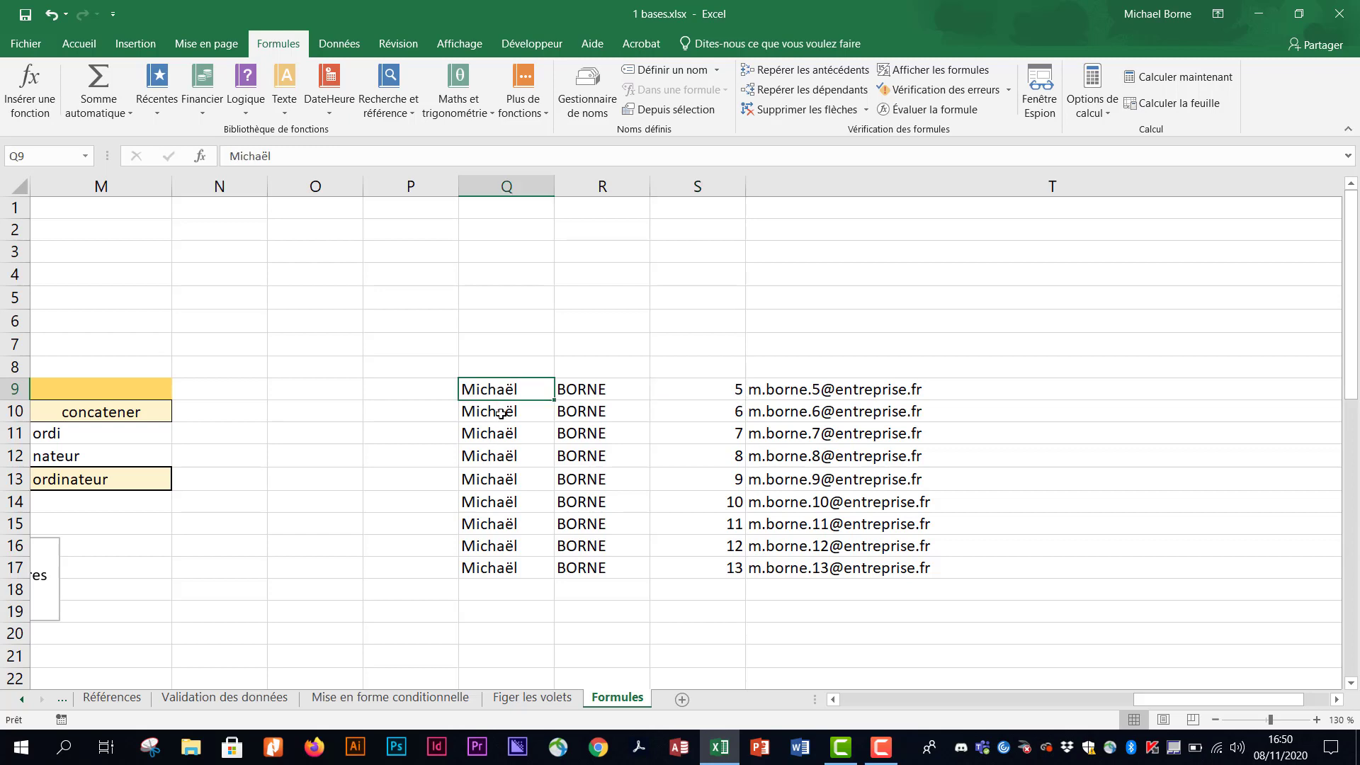
pyautogui.click(501, 412)
pyautogui.click(587, 387)
pyautogui.click(590, 411)
pyautogui.click(714, 392)
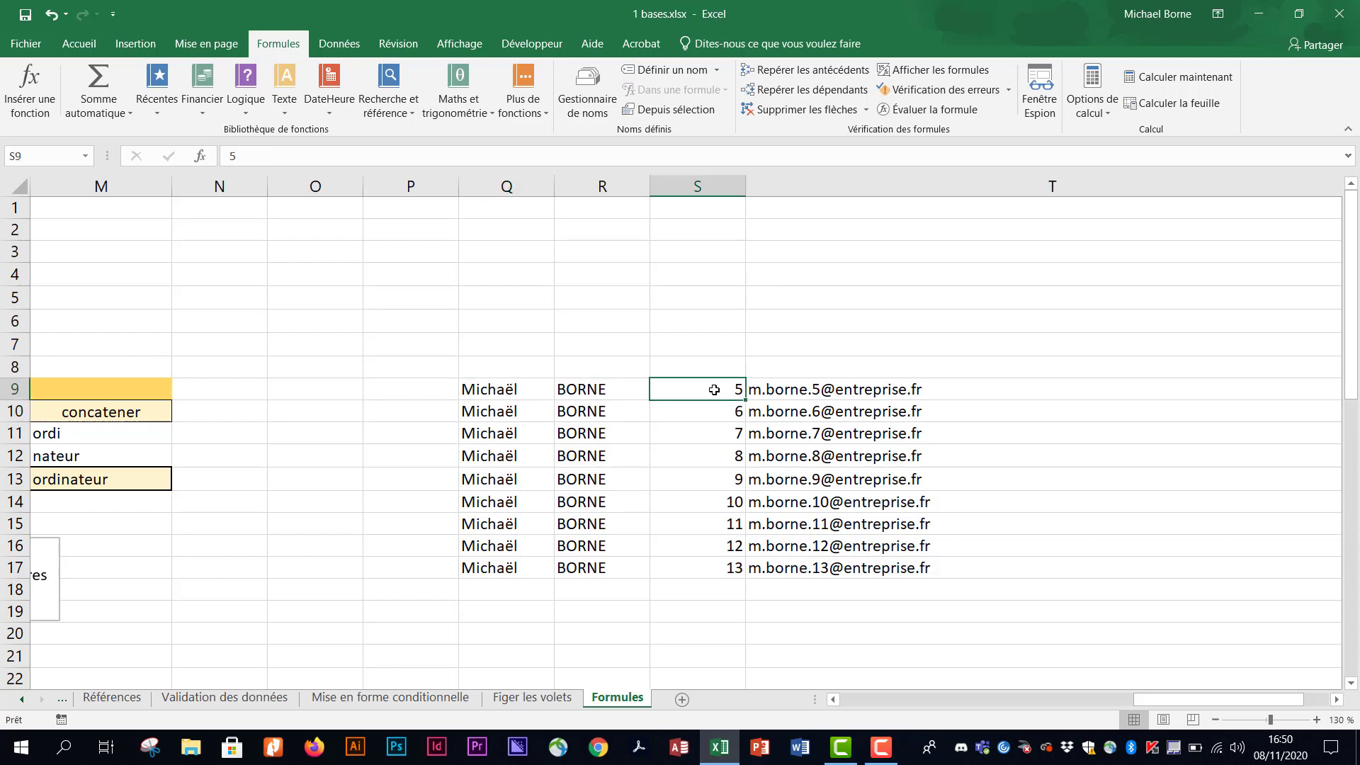
pyautogui.click(714, 411)
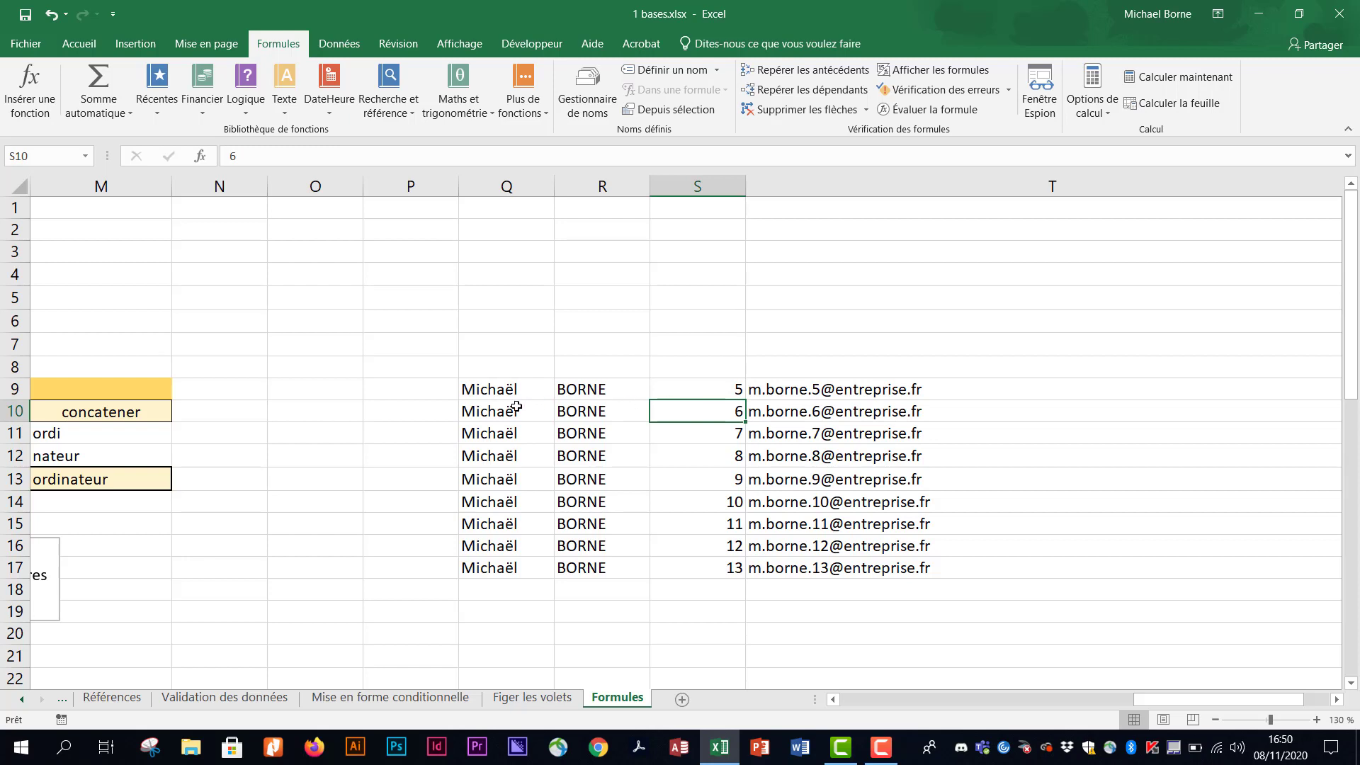
pyautogui.click(779, 391)
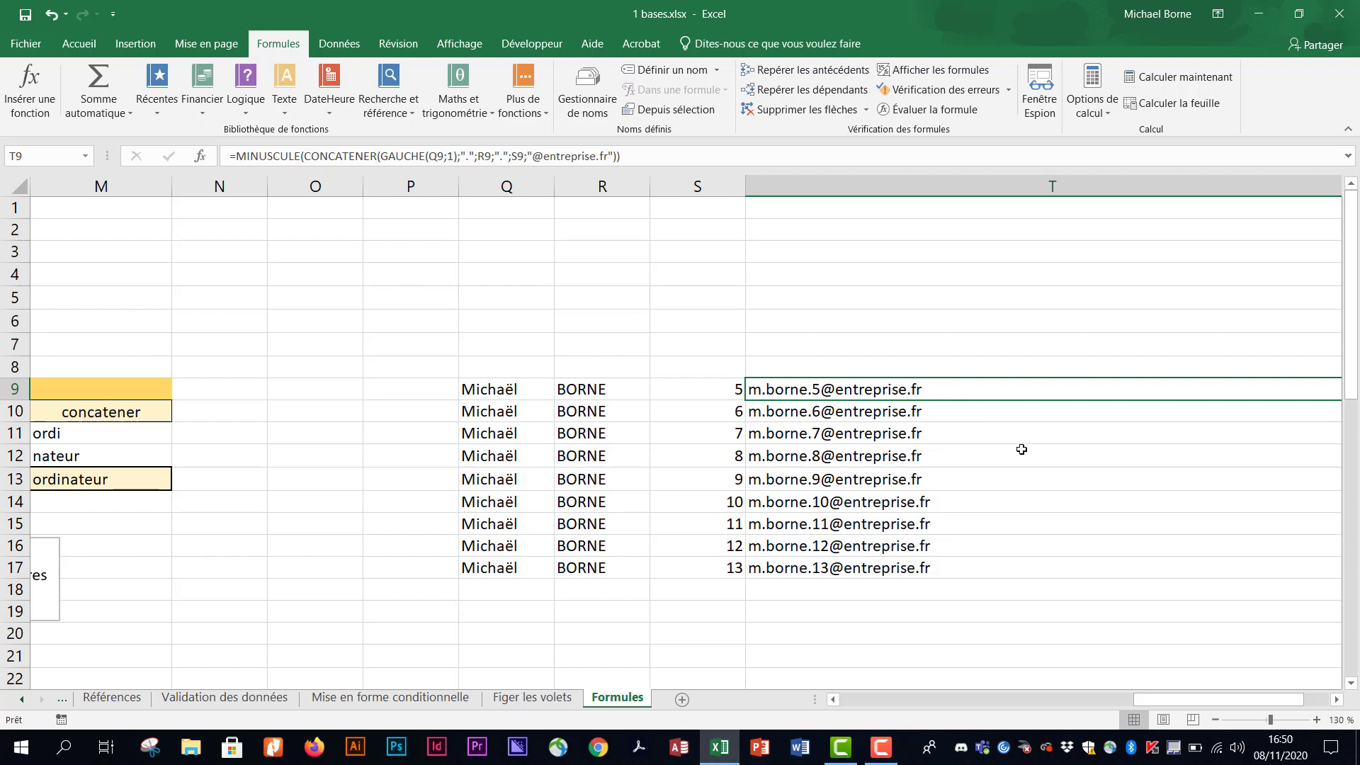
# - Clear the e-mail formulas in T9:T17 and the names and numbers in Q10:S17, keeping only the first row's source data
pyautogui.click(1046, 449)
pyautogui.moveTo(950, 392); pyautogui.dragTo(959, 560)
pyautogui.press('Delete')
pyautogui.hscroll(1, 978, 544)
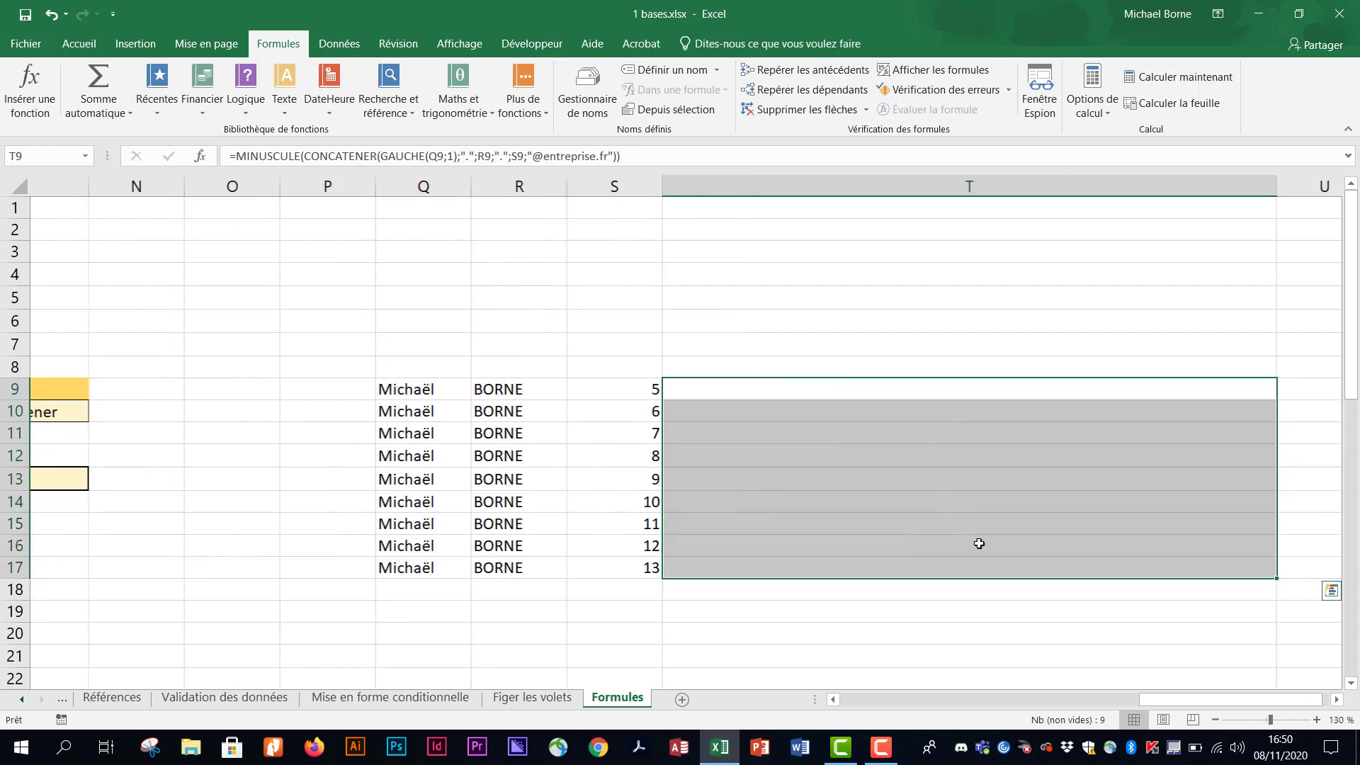
pyautogui.moveTo(353, 417); pyautogui.dragTo(538, 562)
pyautogui.press('Delete')
# - Fill the first name, last name and number in Q9:S9 down to row 16
pyautogui.click(364, 388)
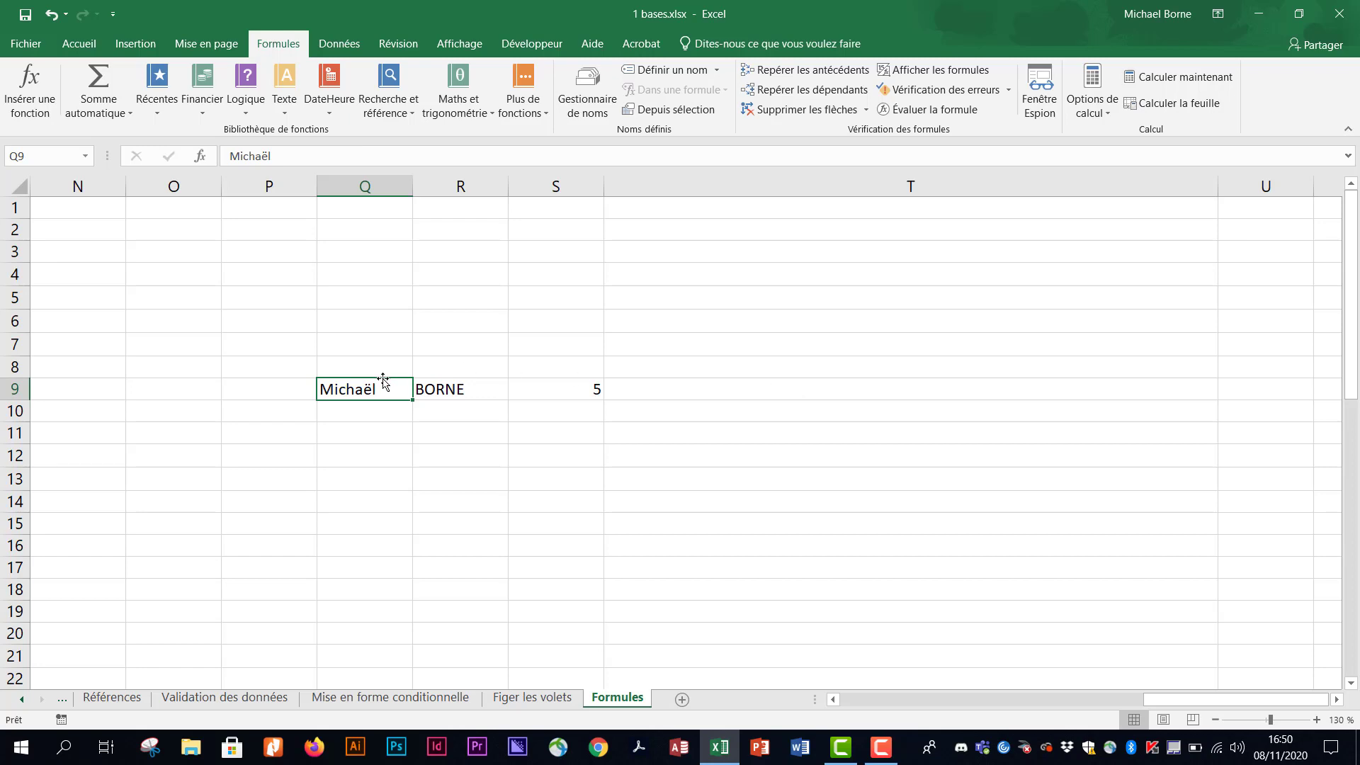
pyautogui.moveTo(409, 388); pyautogui.dragTo(554, 383)
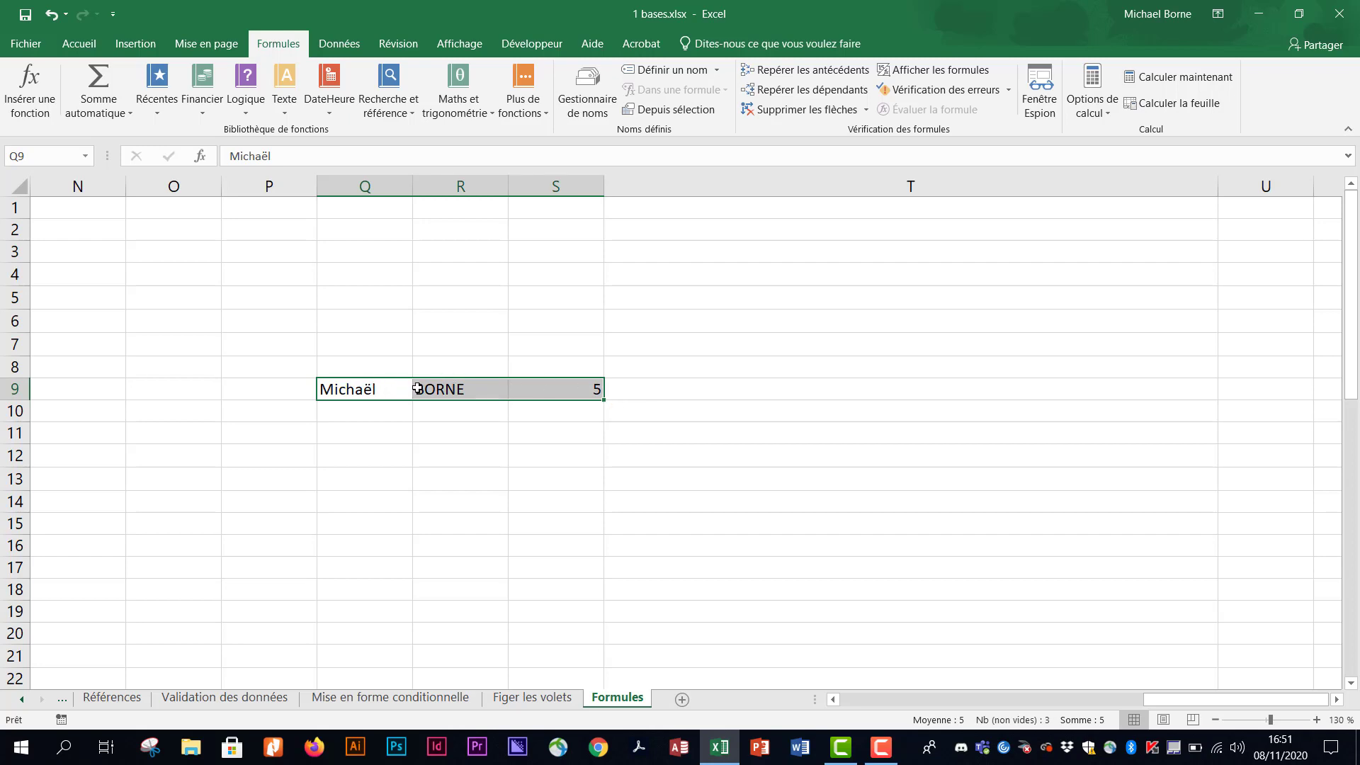
pyautogui.moveTo(605, 400); pyautogui.dragTo(605, 556)
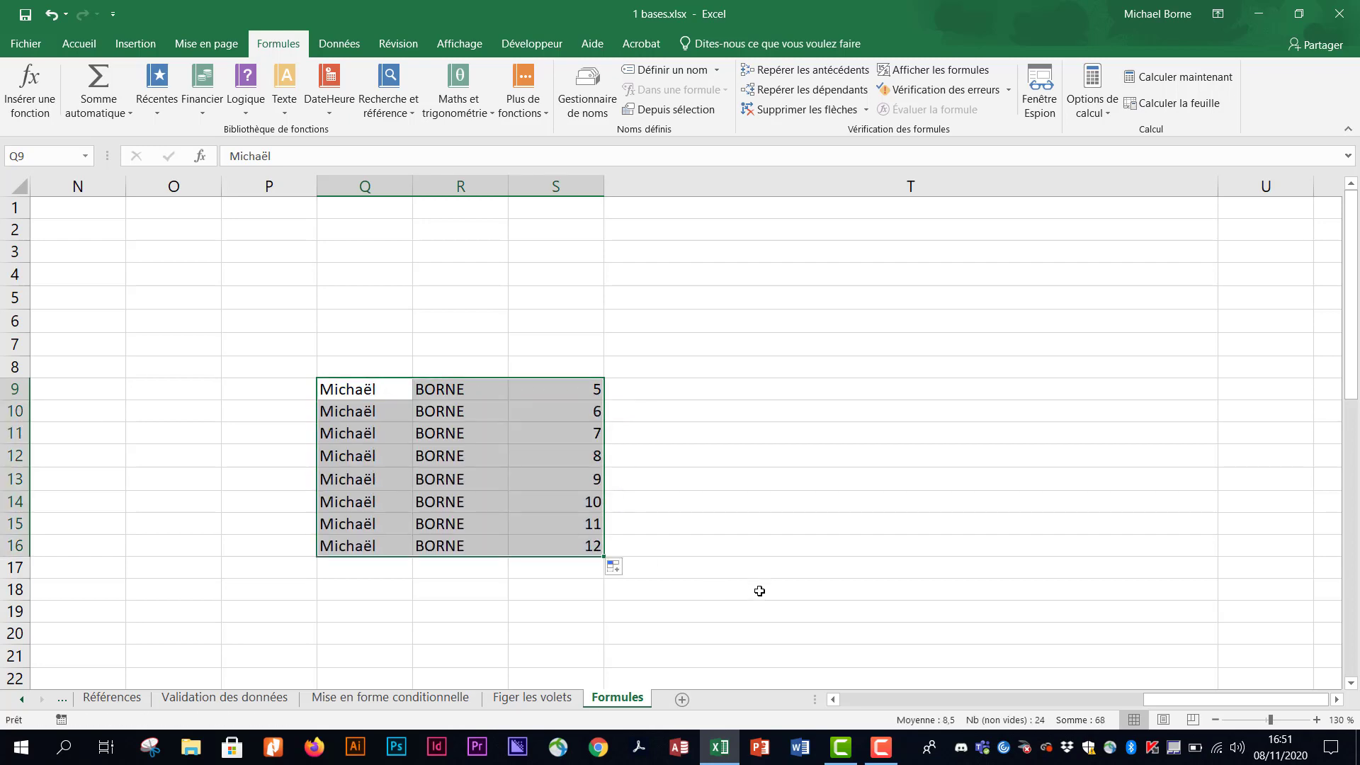
pyautogui.click(538, 572)
# - Start a CONCATENER formula in T9 that joins Q9, R9 and S9 with "." as separator between them
pyautogui.click(801, 392)
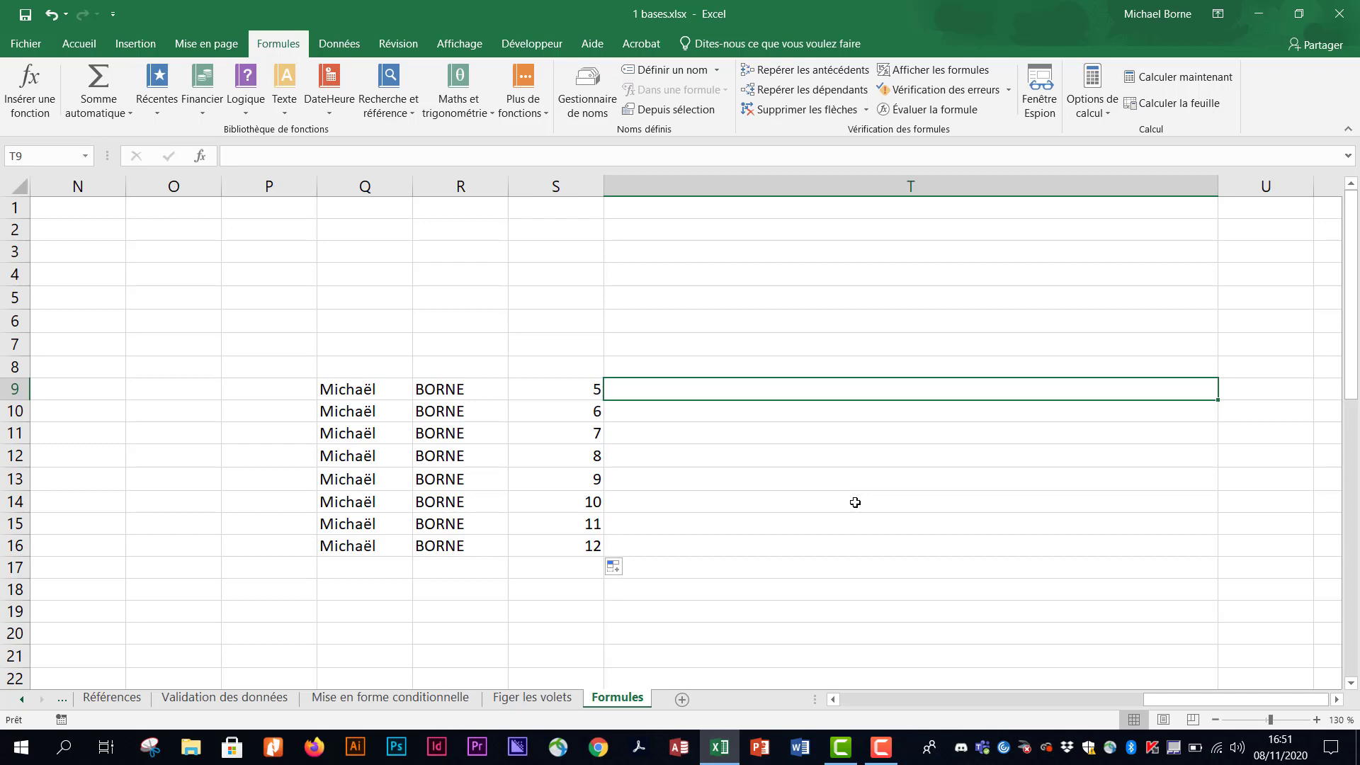
pyautogui.write('=conca')
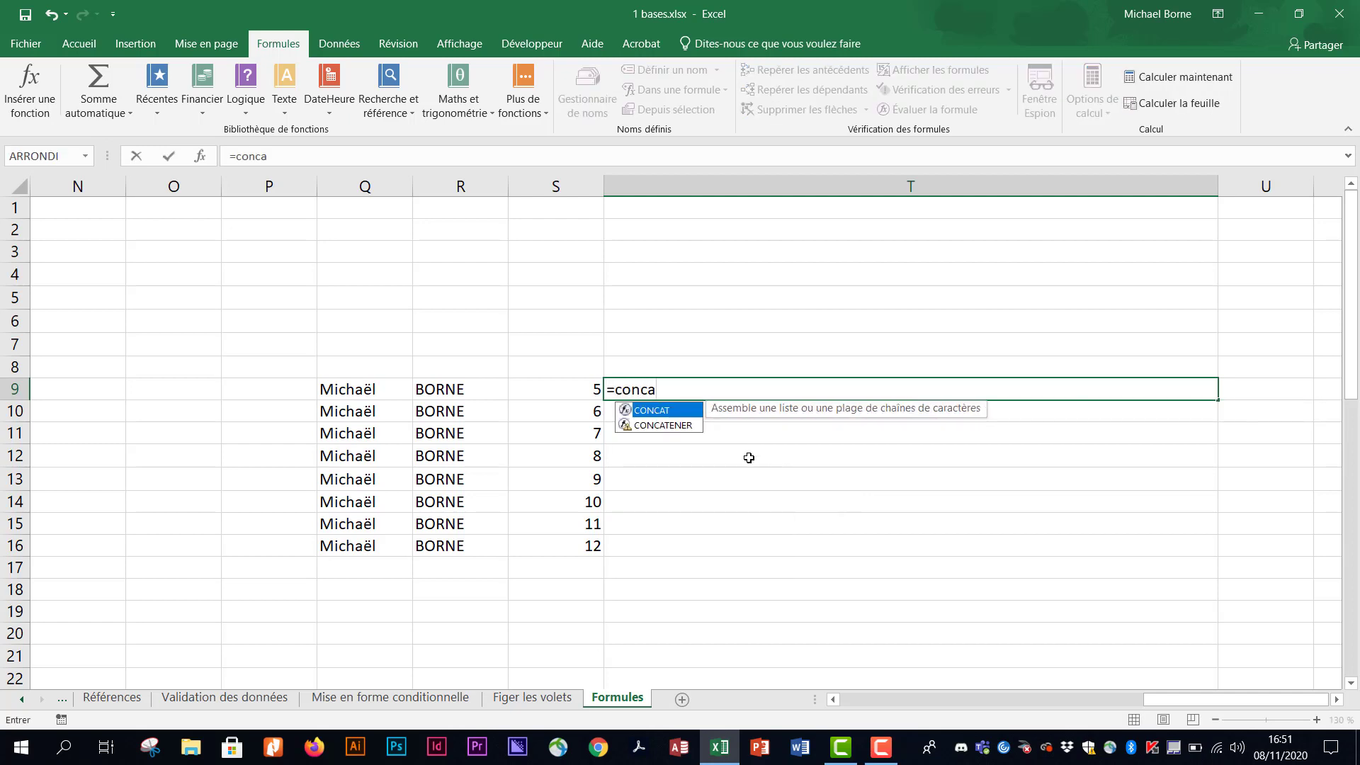
pyautogui.doubleClick(690, 425)
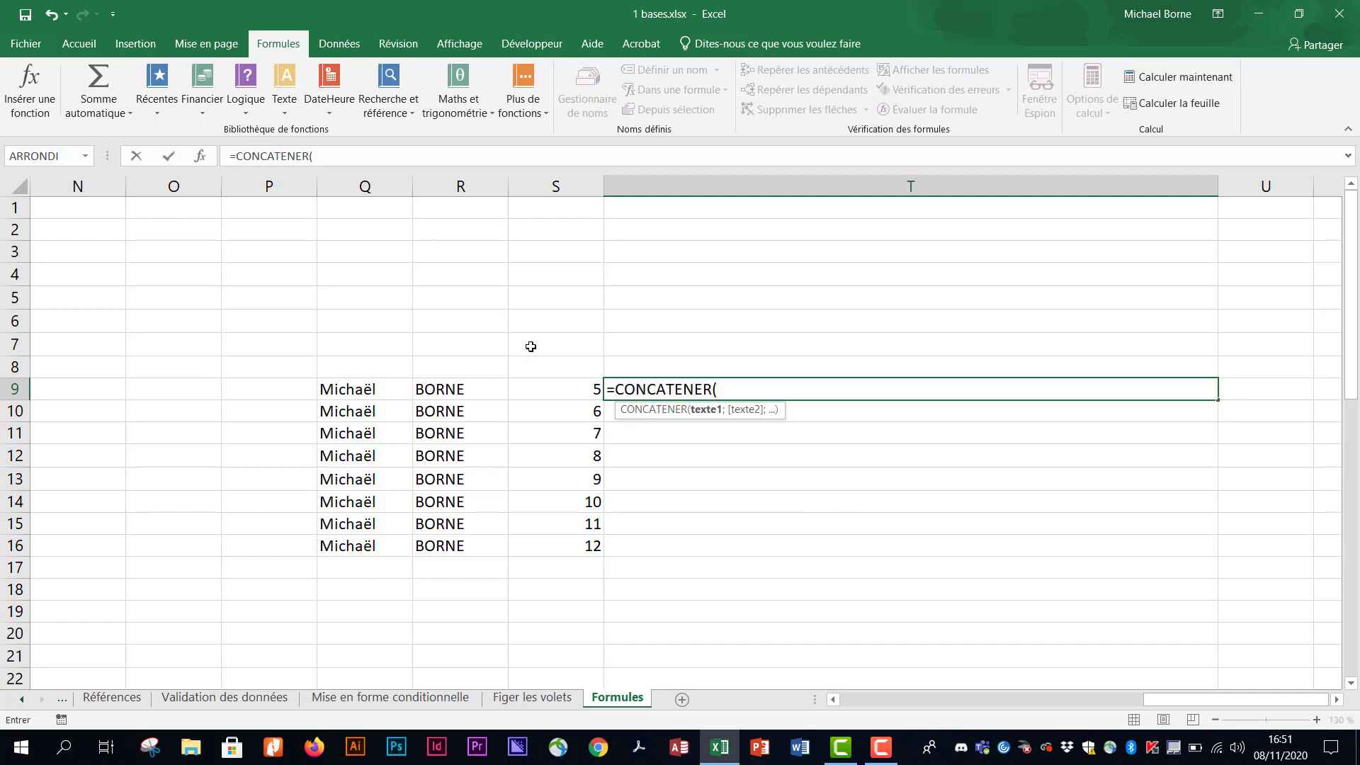
pyautogui.click(381, 389)
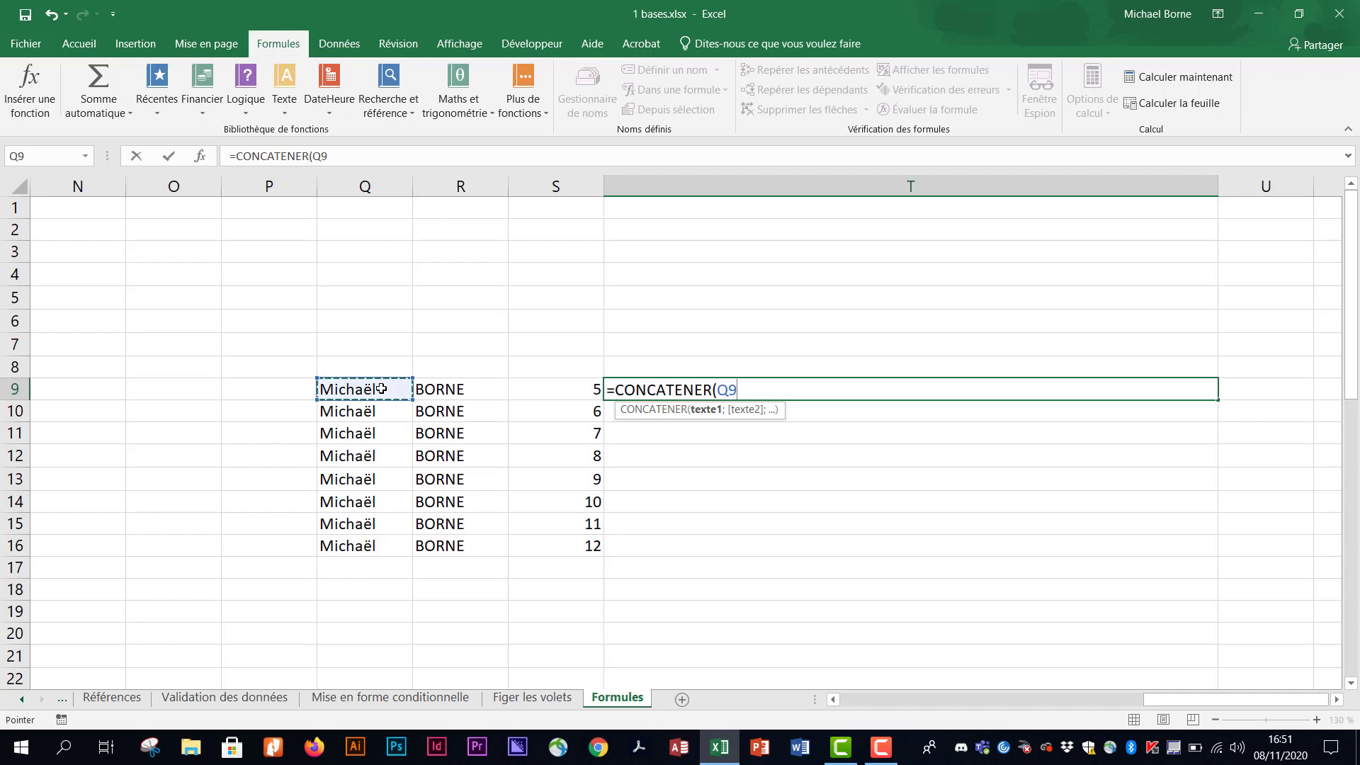
pyautogui.write(';".')
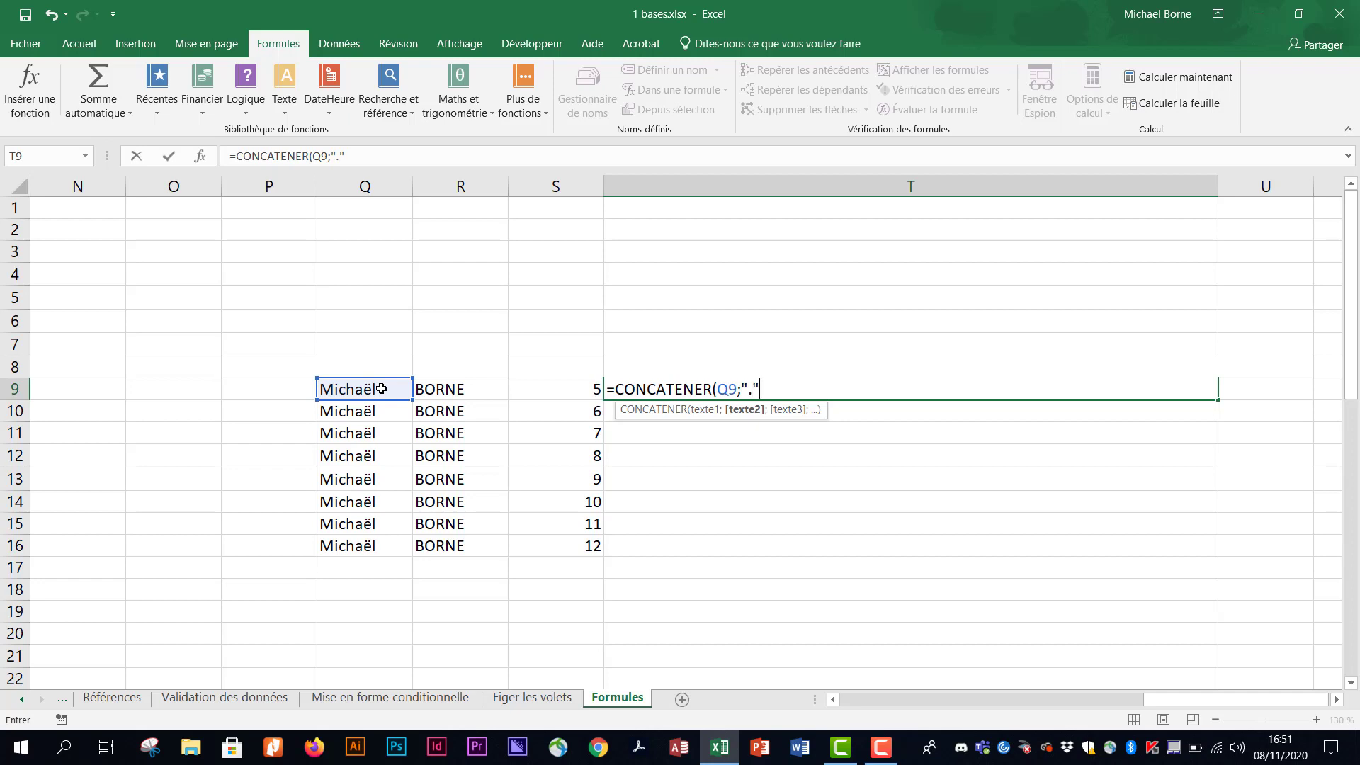
pyautogui.write('";')
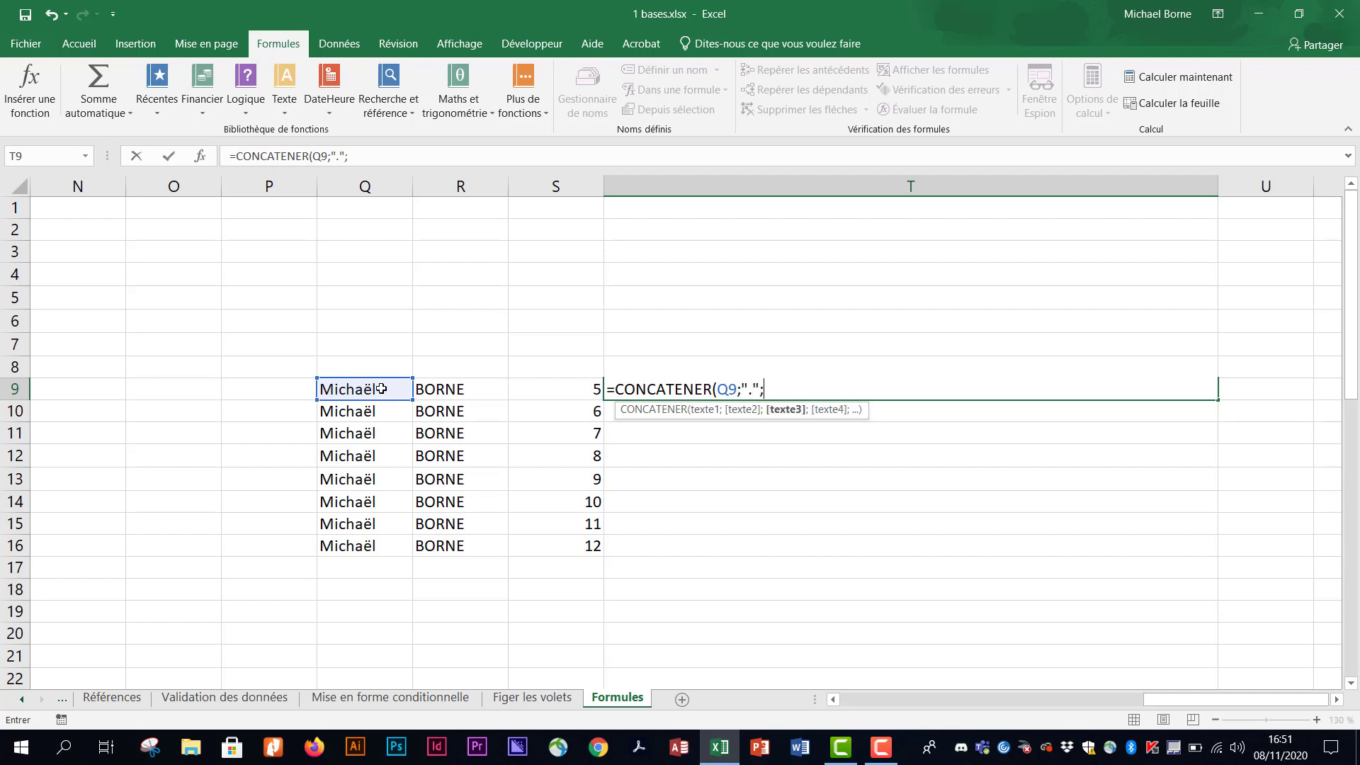
pyautogui.click(454, 389)
pyautogui.write(';')
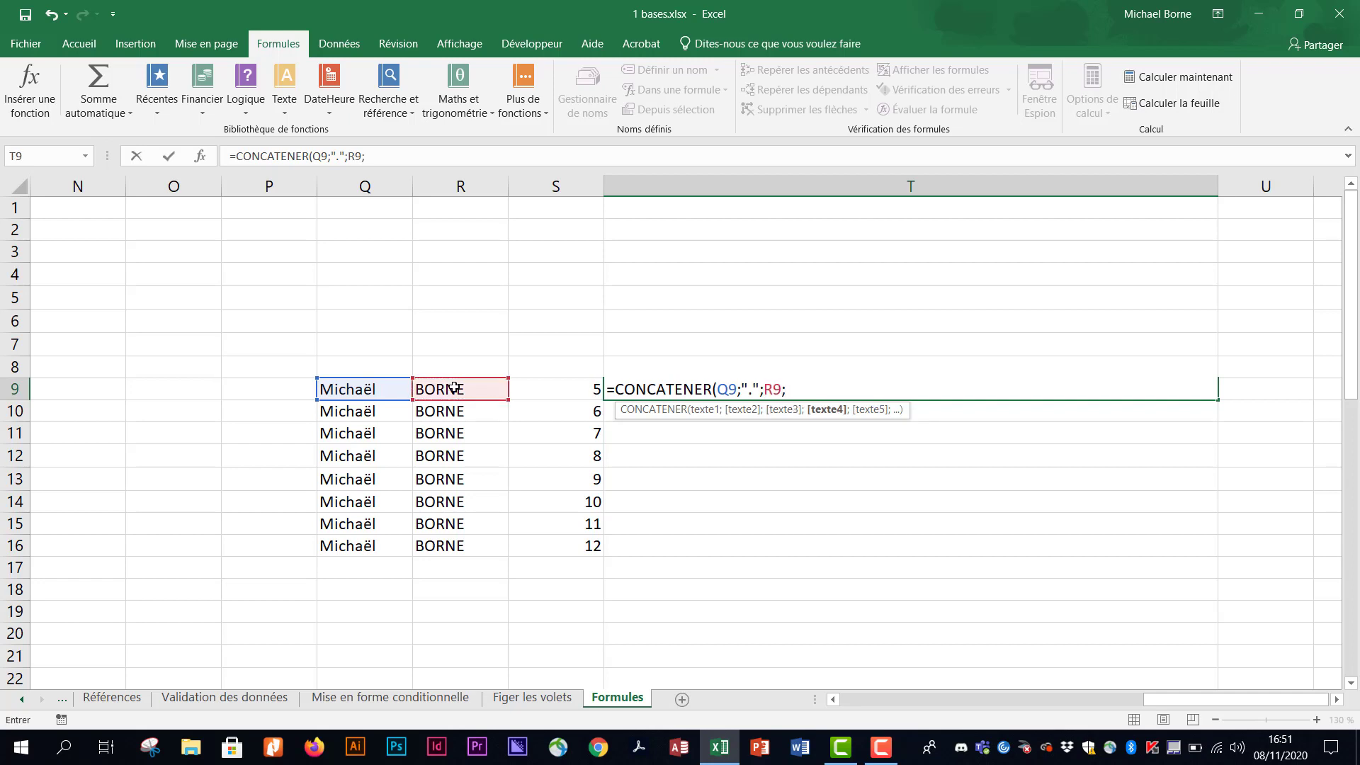
pyautogui.write('".";')
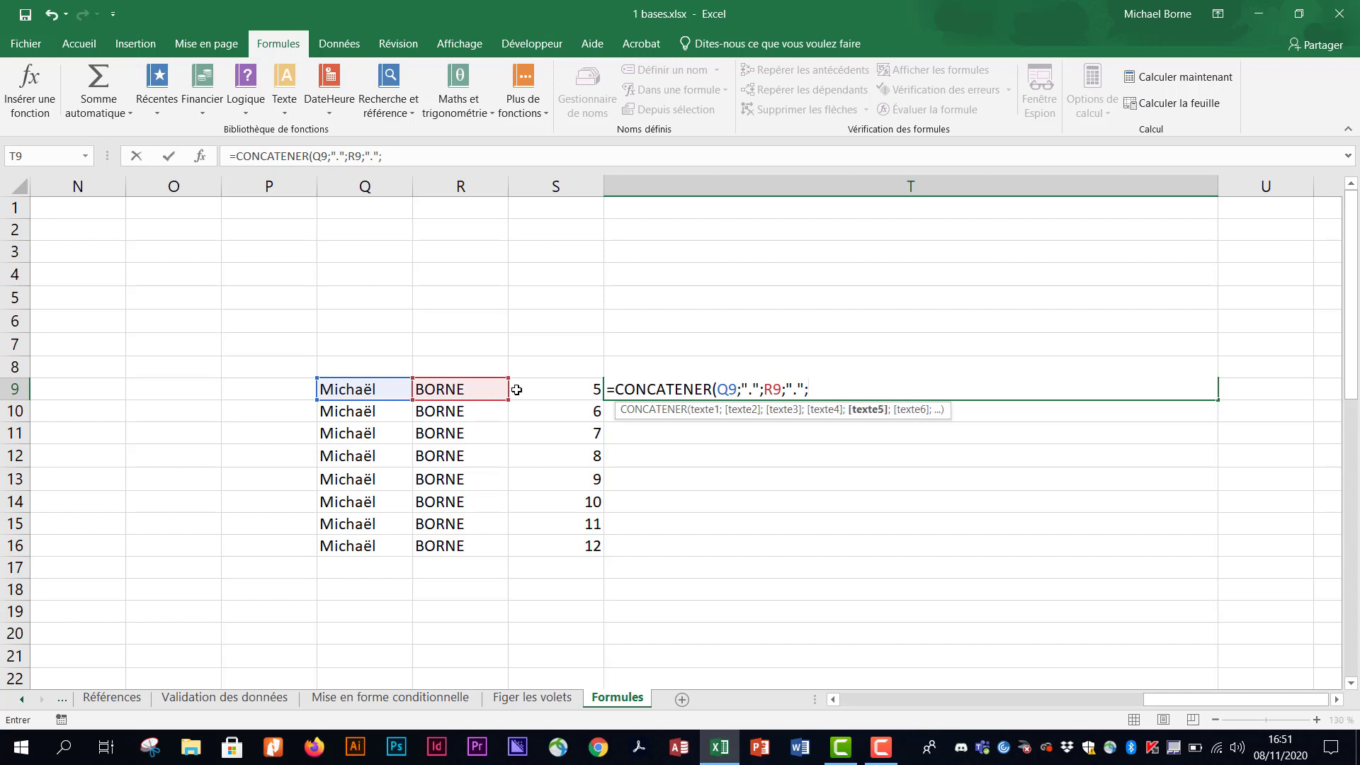
pyautogui.click(547, 391)
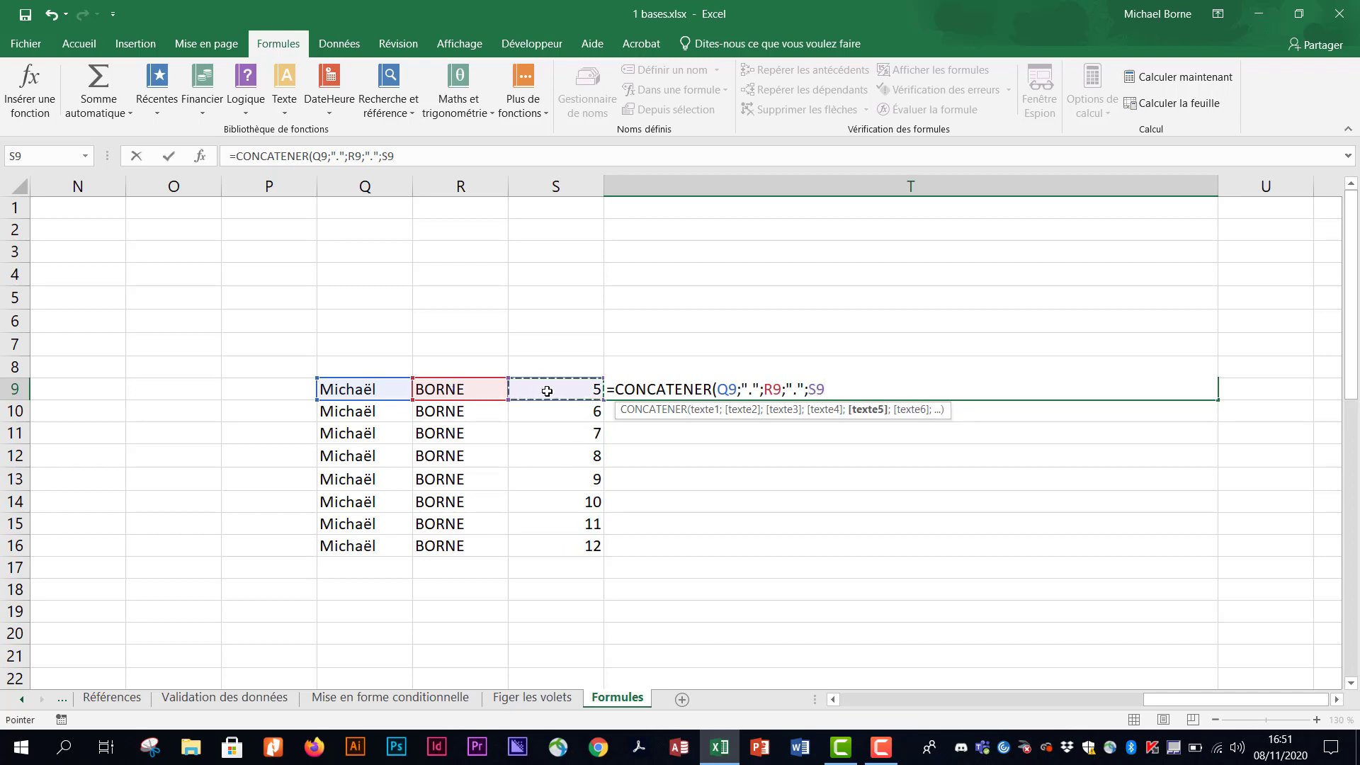
pyautogui.write(';')
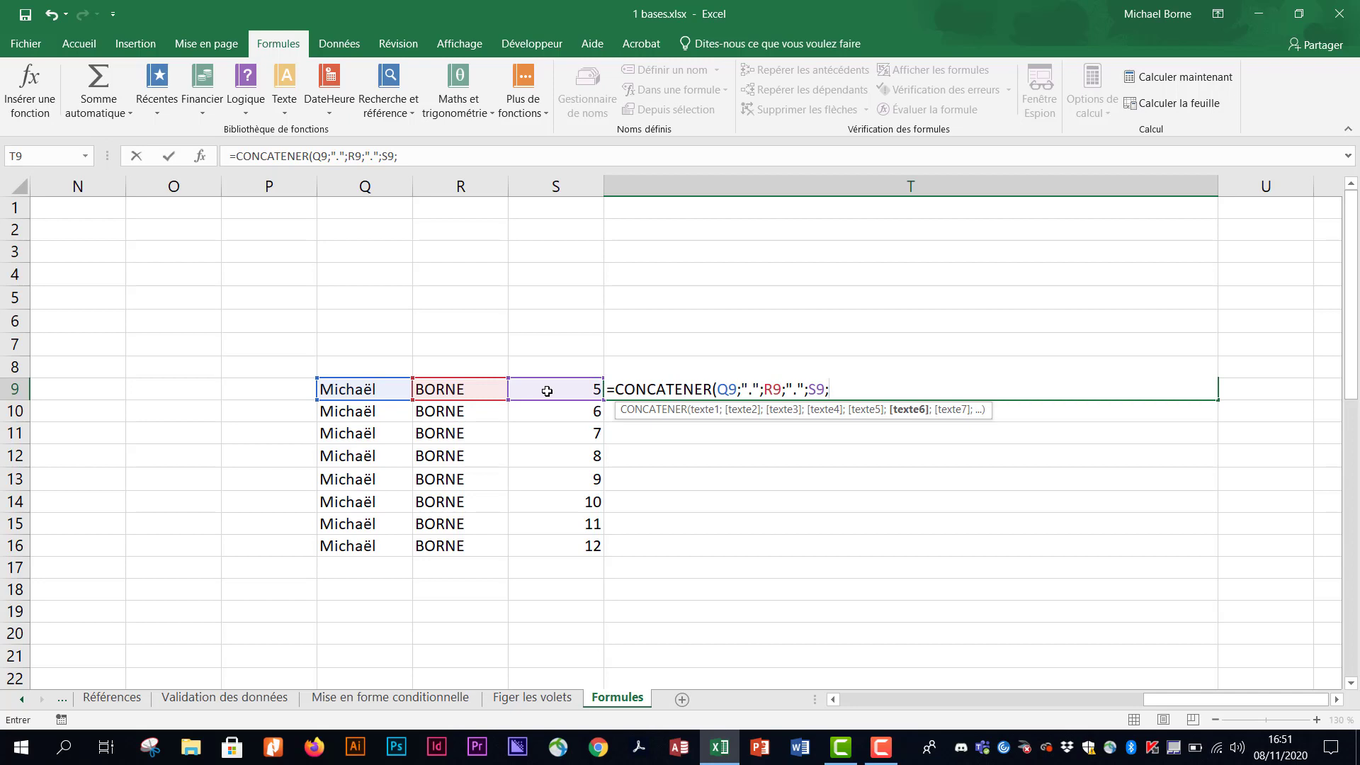
pyautogui.write('"@entreprise,FR')
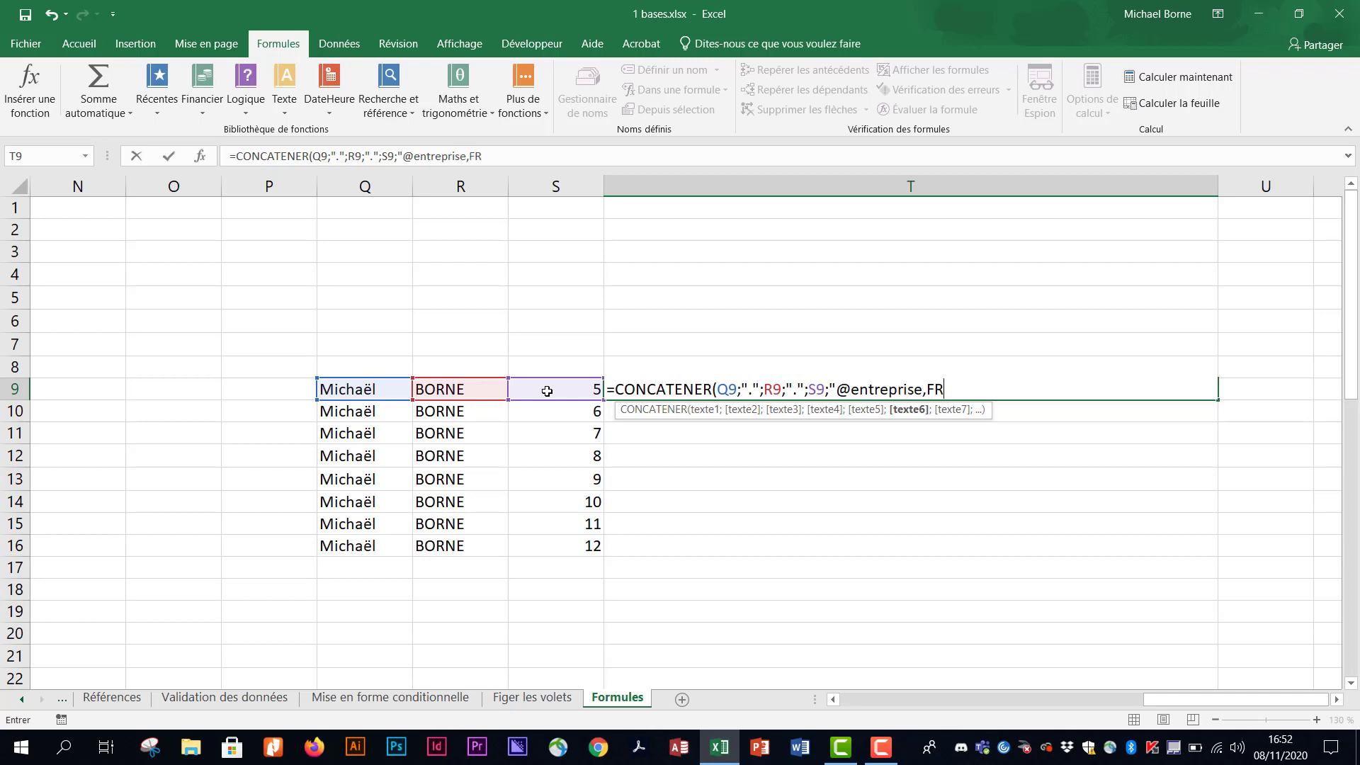
pyautogui.press('BackSpace')
pyautogui.press('BackSpace')
pyautogui.write('fr"')
pyautogui.write(')')
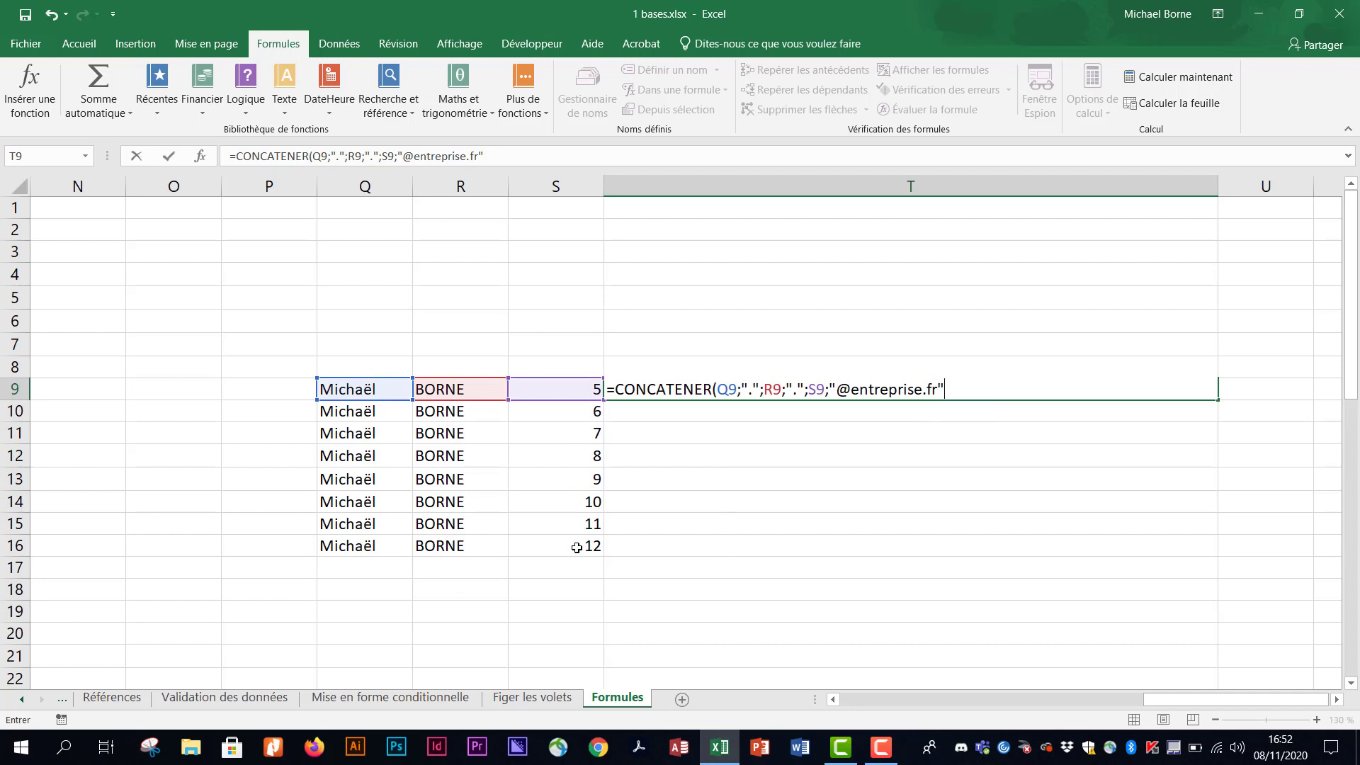
pyautogui.press('Return')
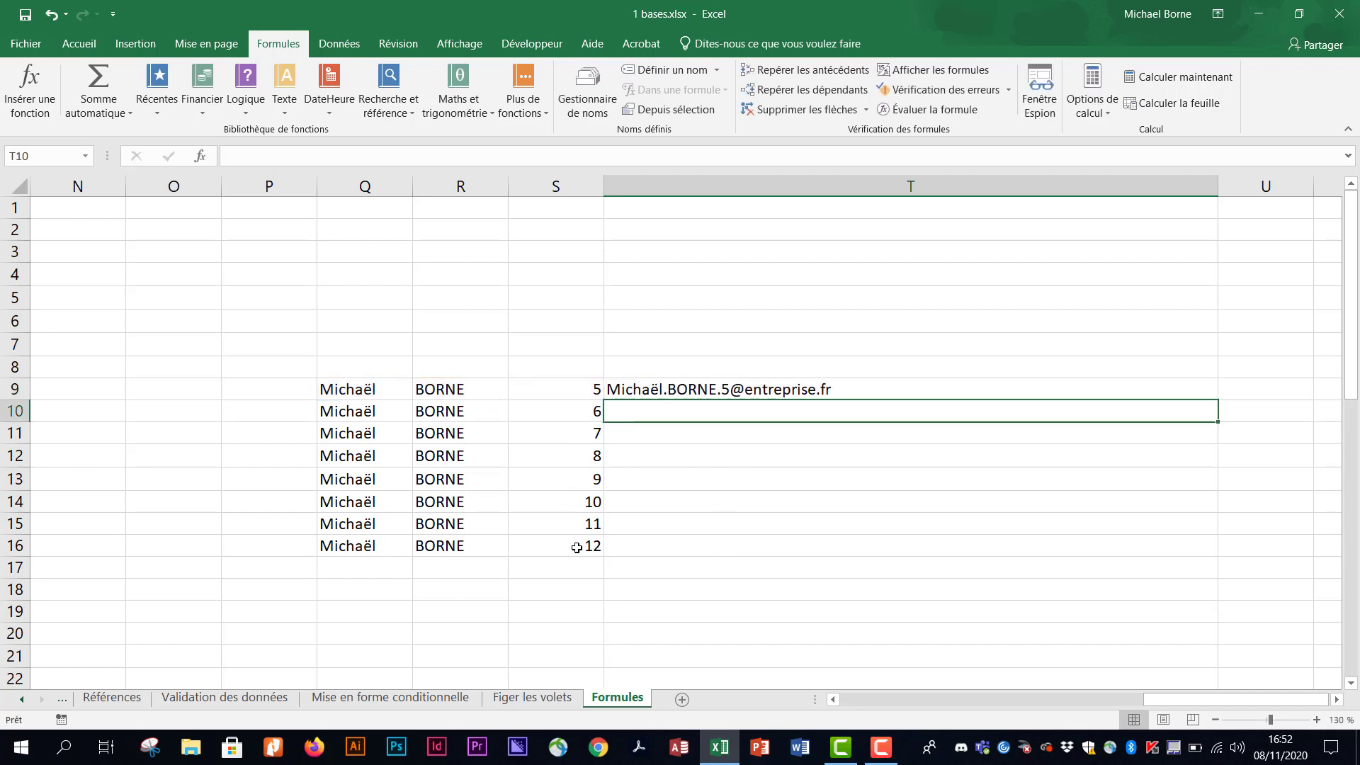
pyautogui.click(874, 387)
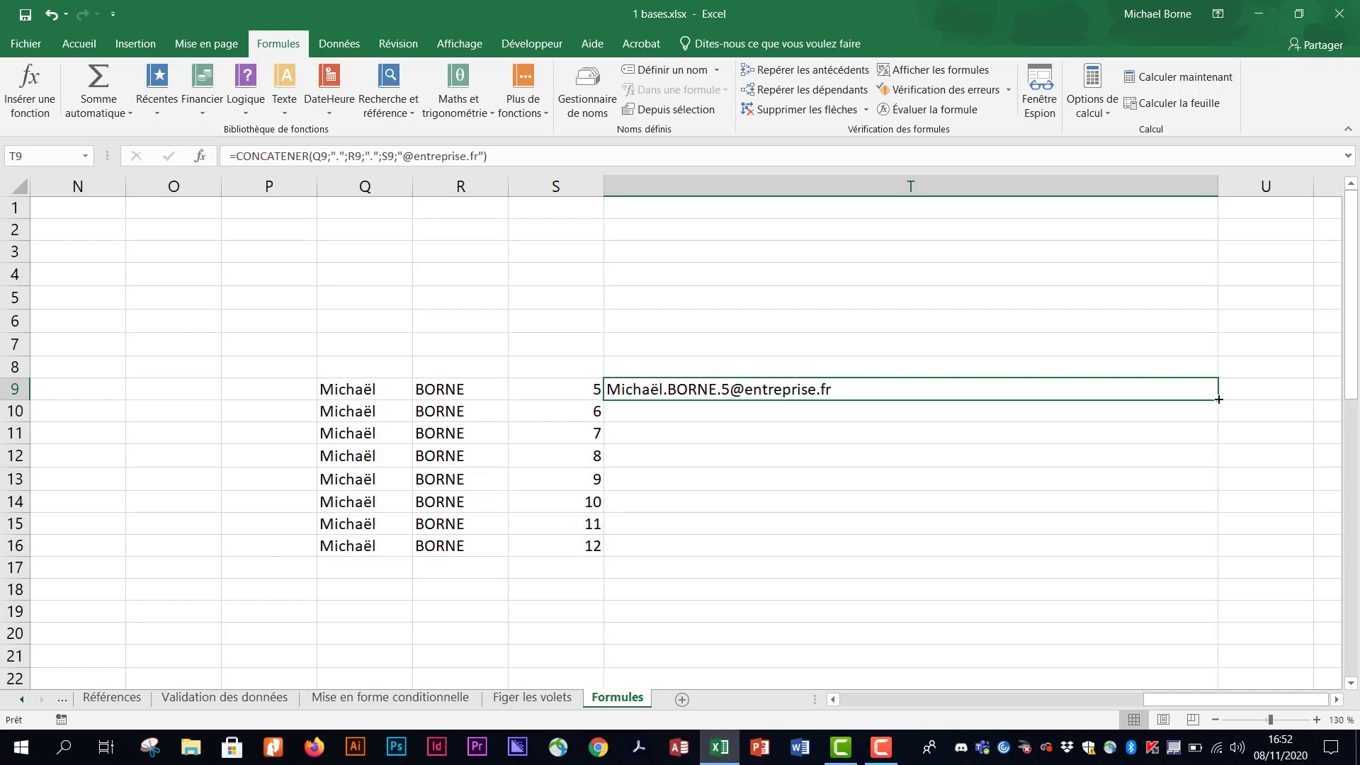
pyautogui.moveTo(1218, 400); pyautogui.dragTo(1221, 556)
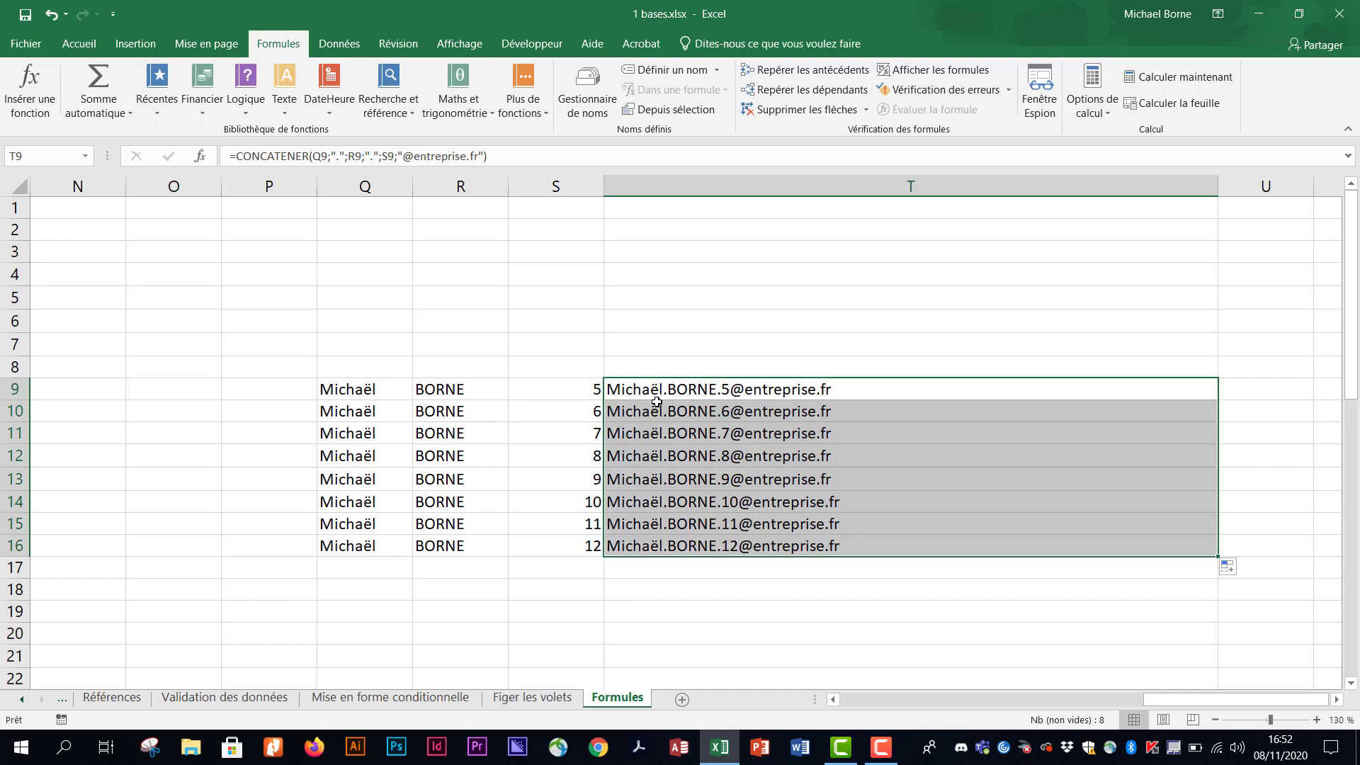
# - Replace the Q9 argument of the CONCATENER formula in T9 with a nested GAUCHE function
pyautogui.click(885, 391)
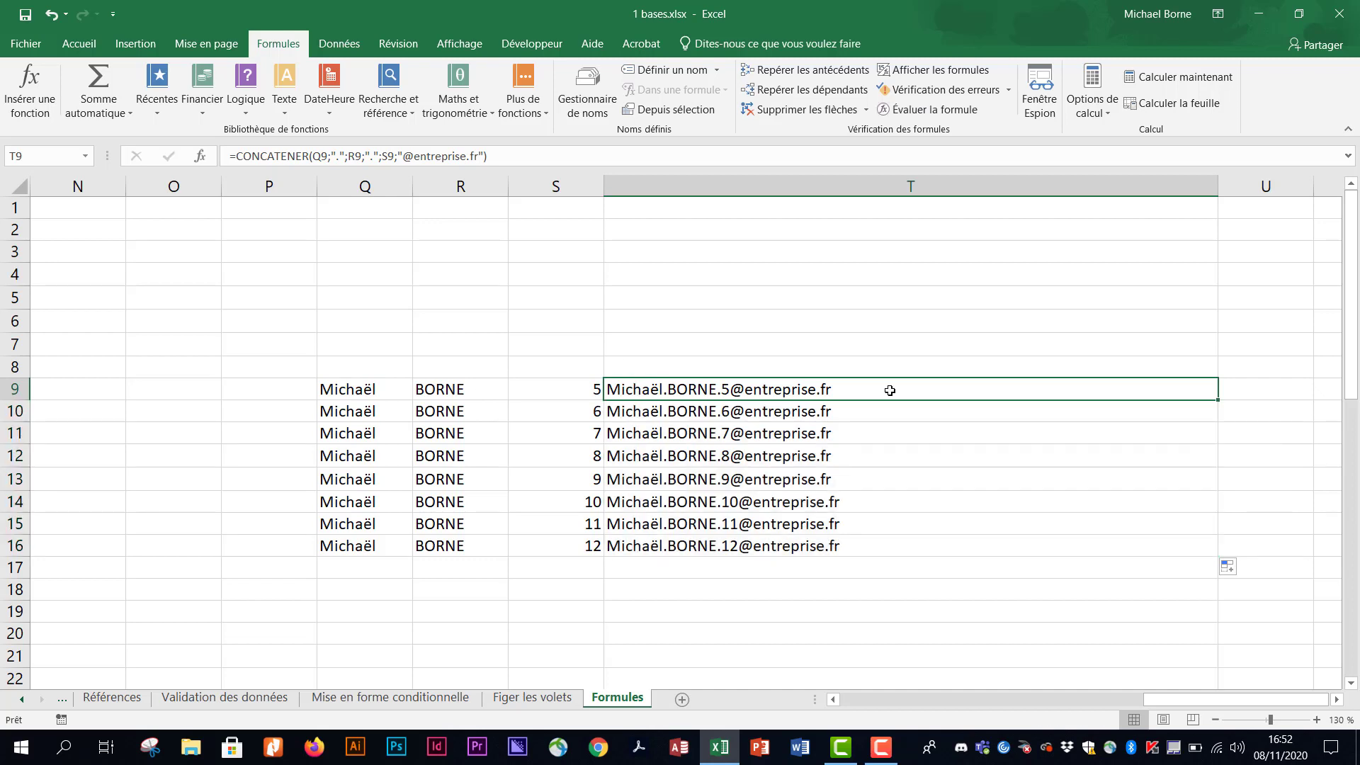
pyautogui.doubleClick(889, 390)
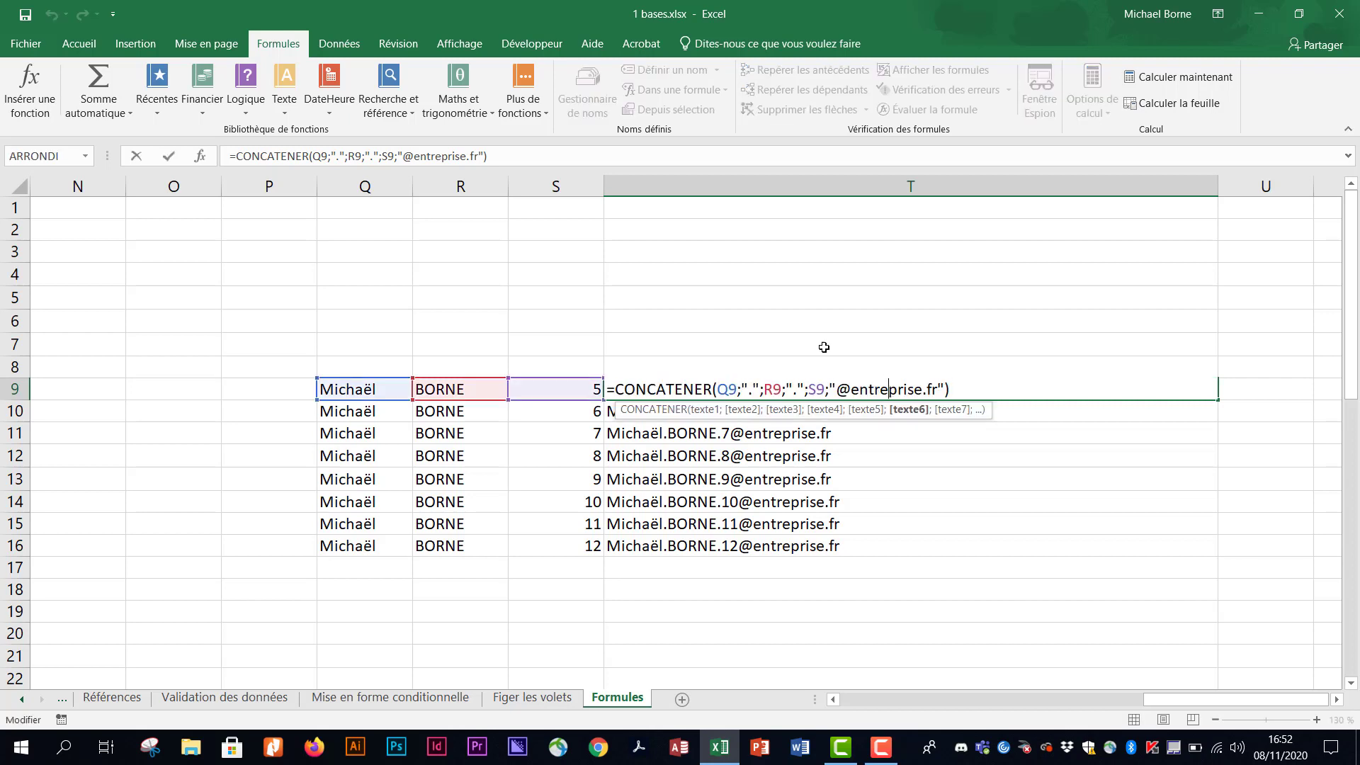
pyautogui.click(736, 389)
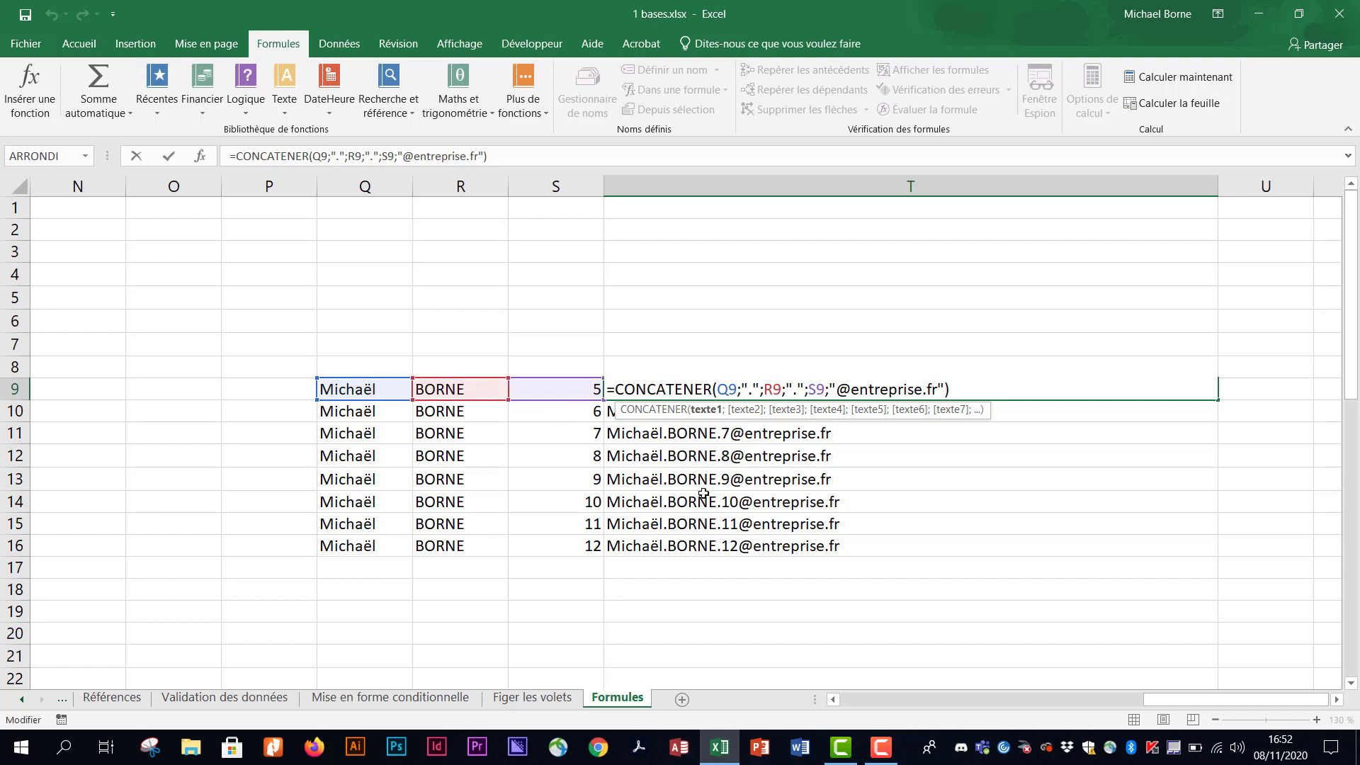
pyautogui.press('BackSpace')
pyautogui.press('BackSpace')
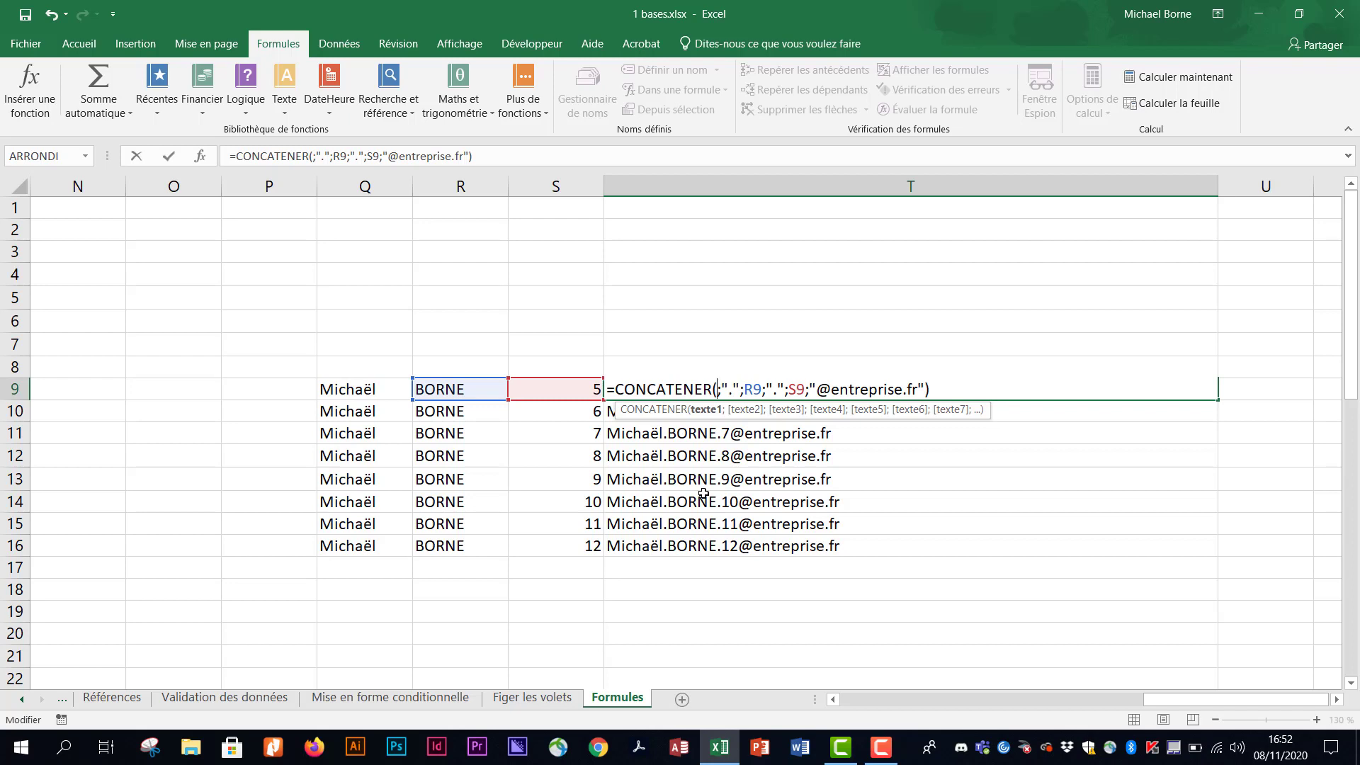
pyautogui.write('gau')
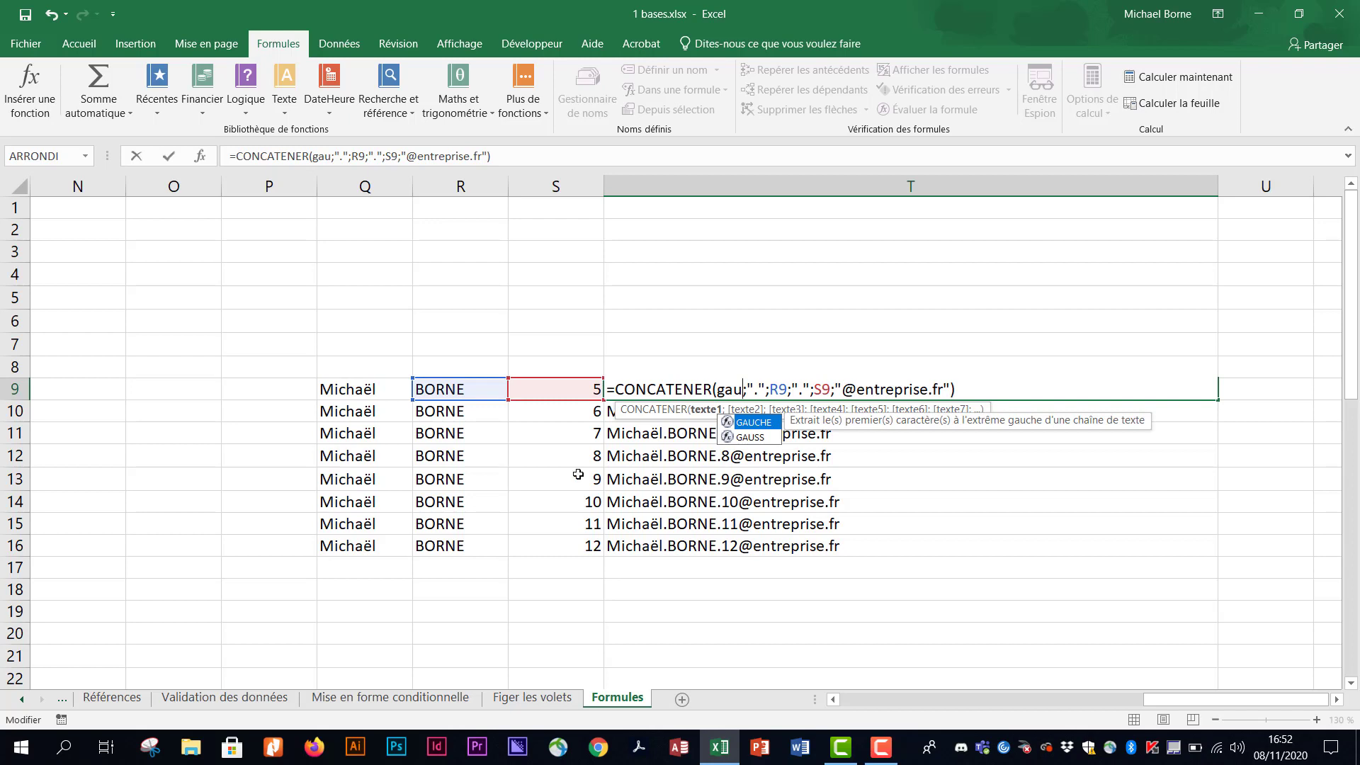
pyautogui.doubleClick(751, 423)
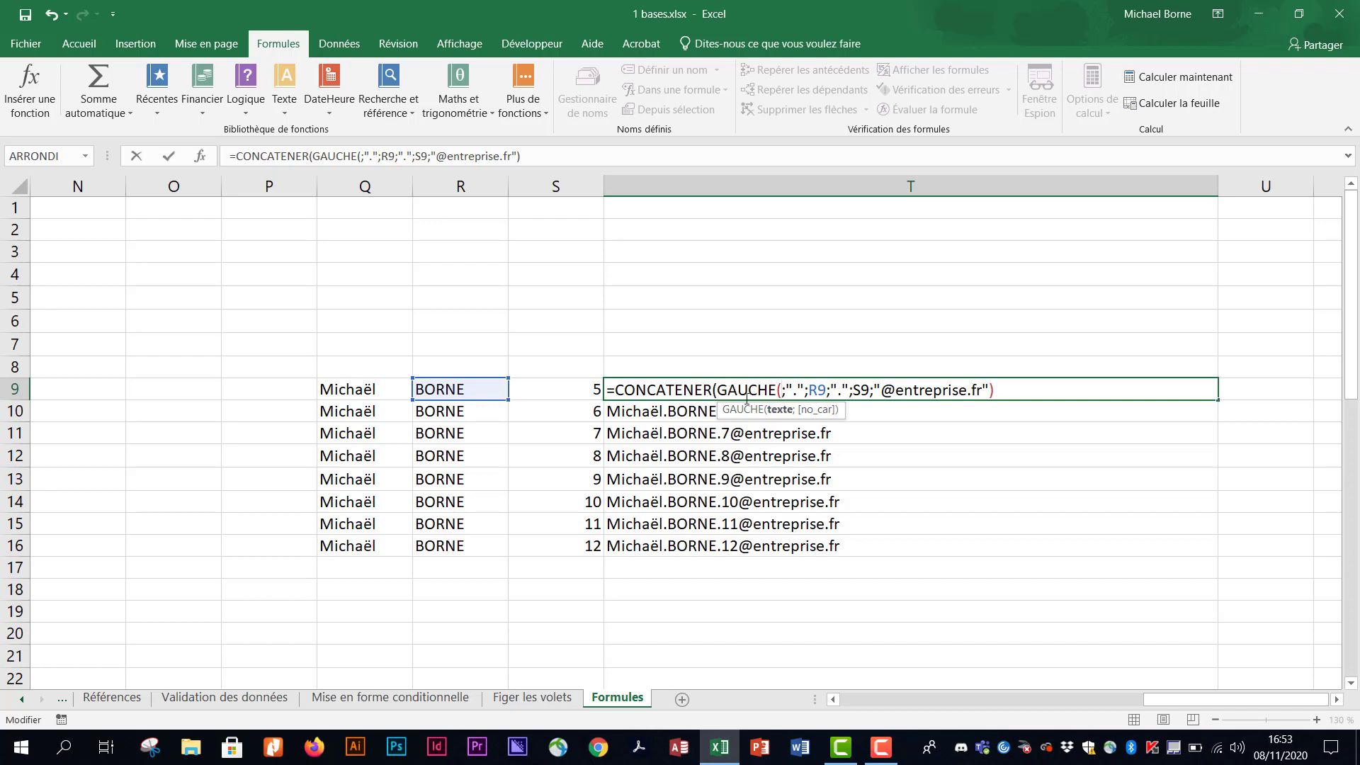
# - Make the nested GAUCHE extract 1 character from Q9, and fill the T9 formula down to T16
pyautogui.click(383, 387)
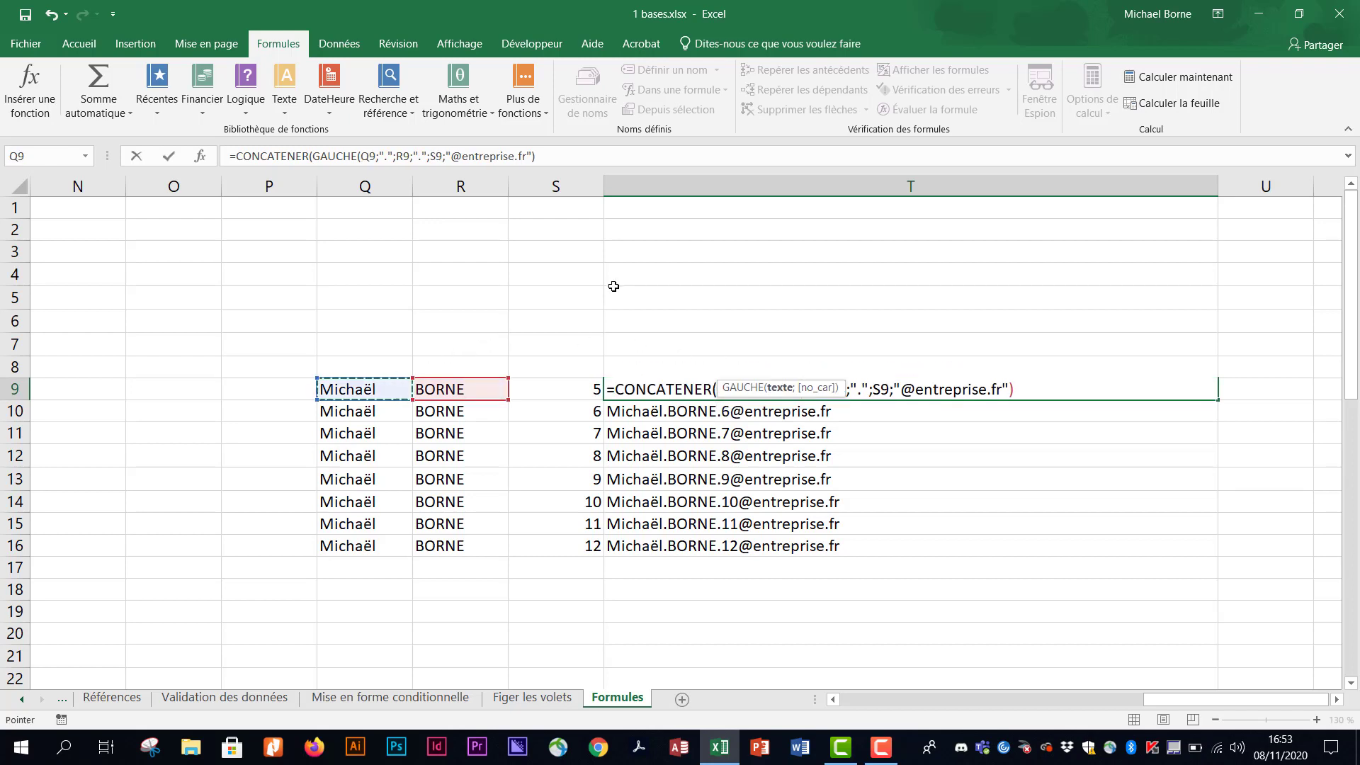
pyautogui.write(';')
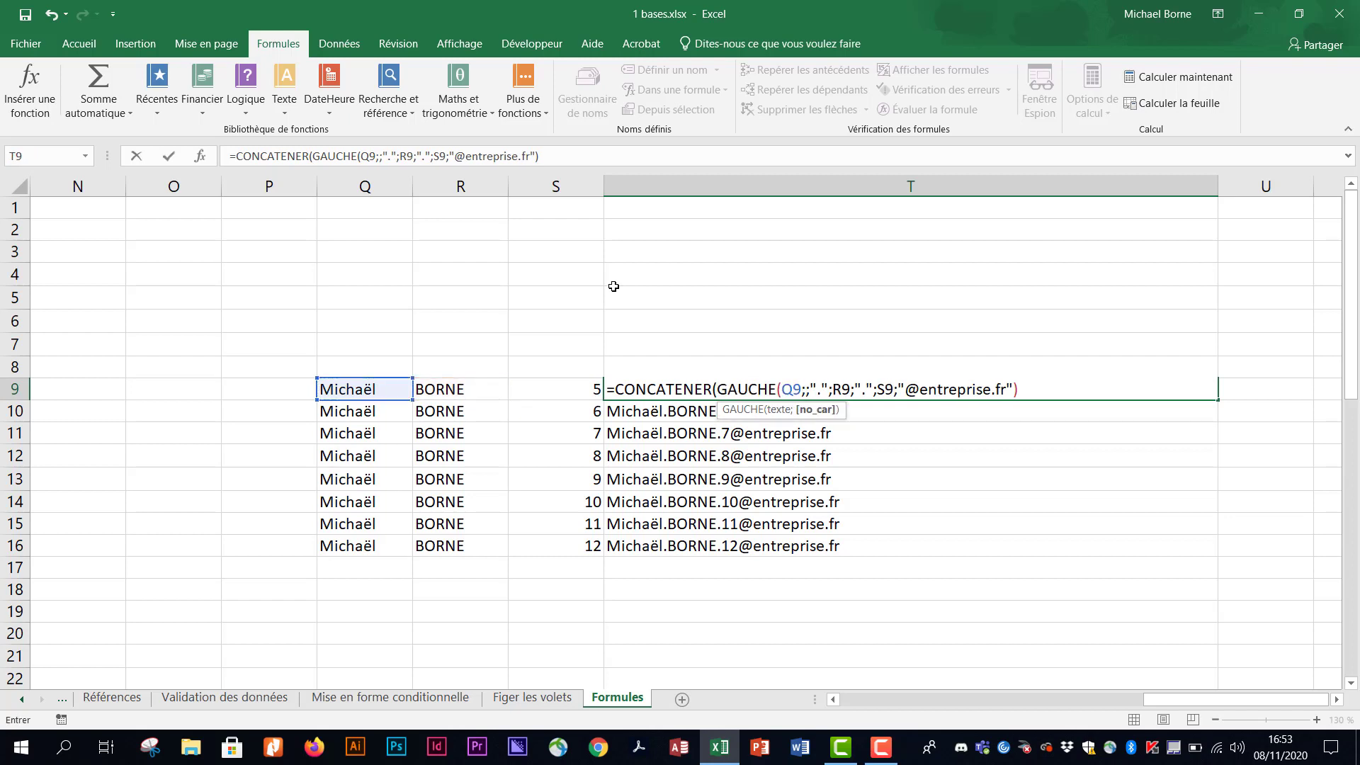
pyautogui.write('1')
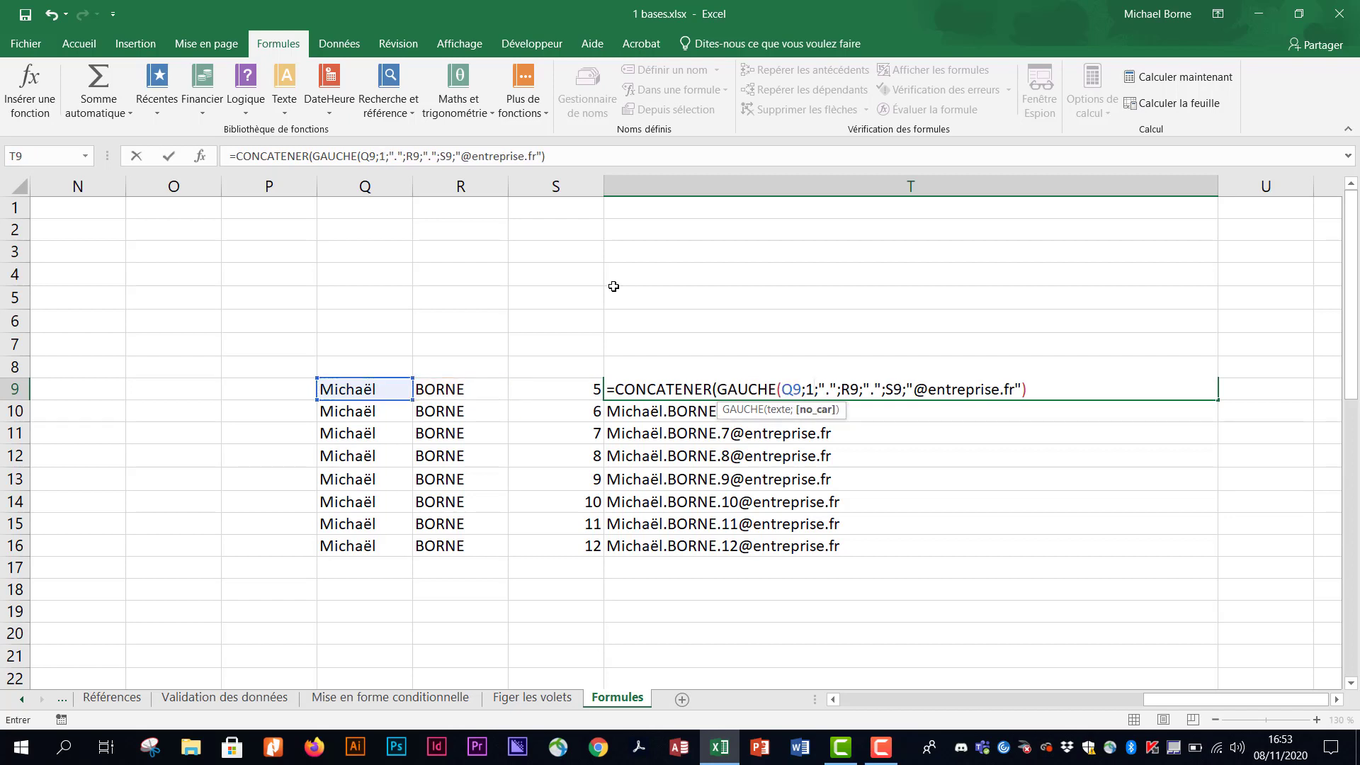
pyautogui.write(')')
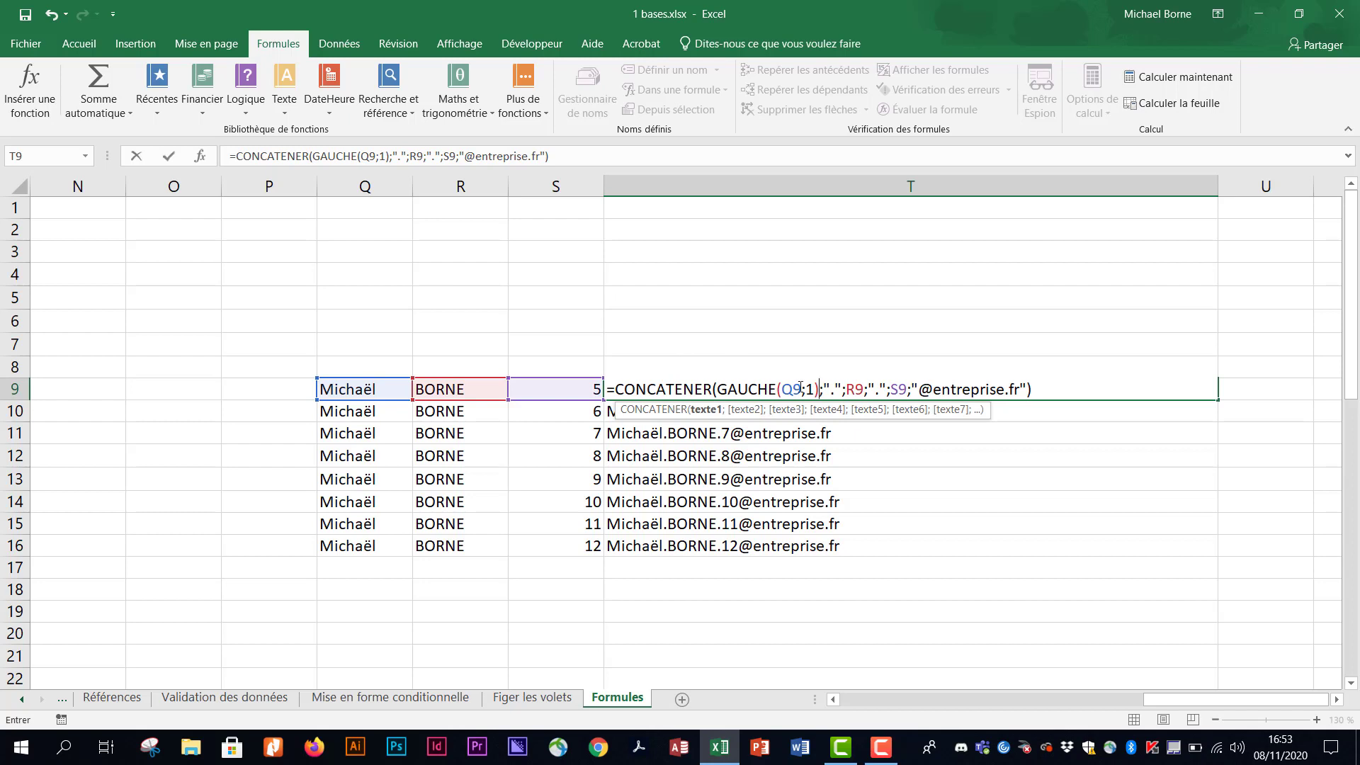
pyautogui.moveTo(820, 388); pyautogui.dragTo(719, 388)
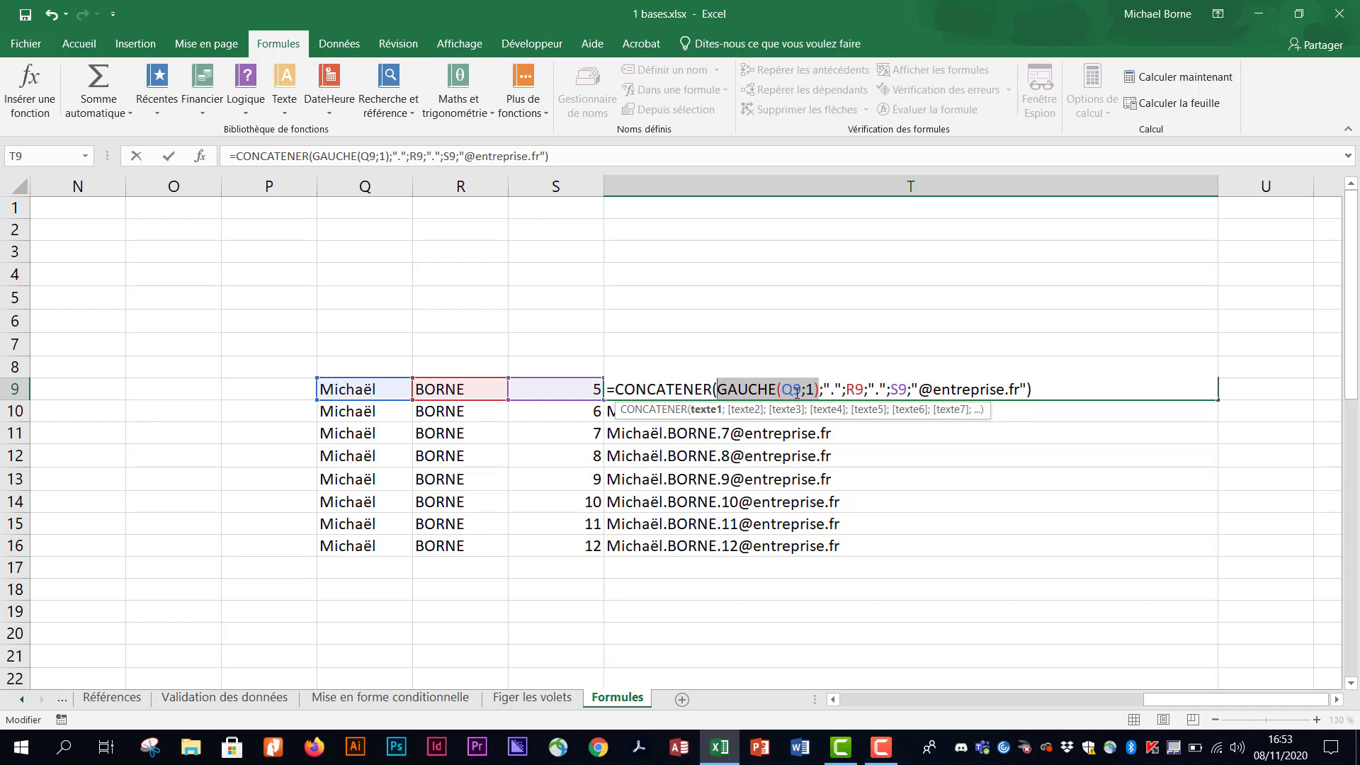
pyautogui.press('Return')
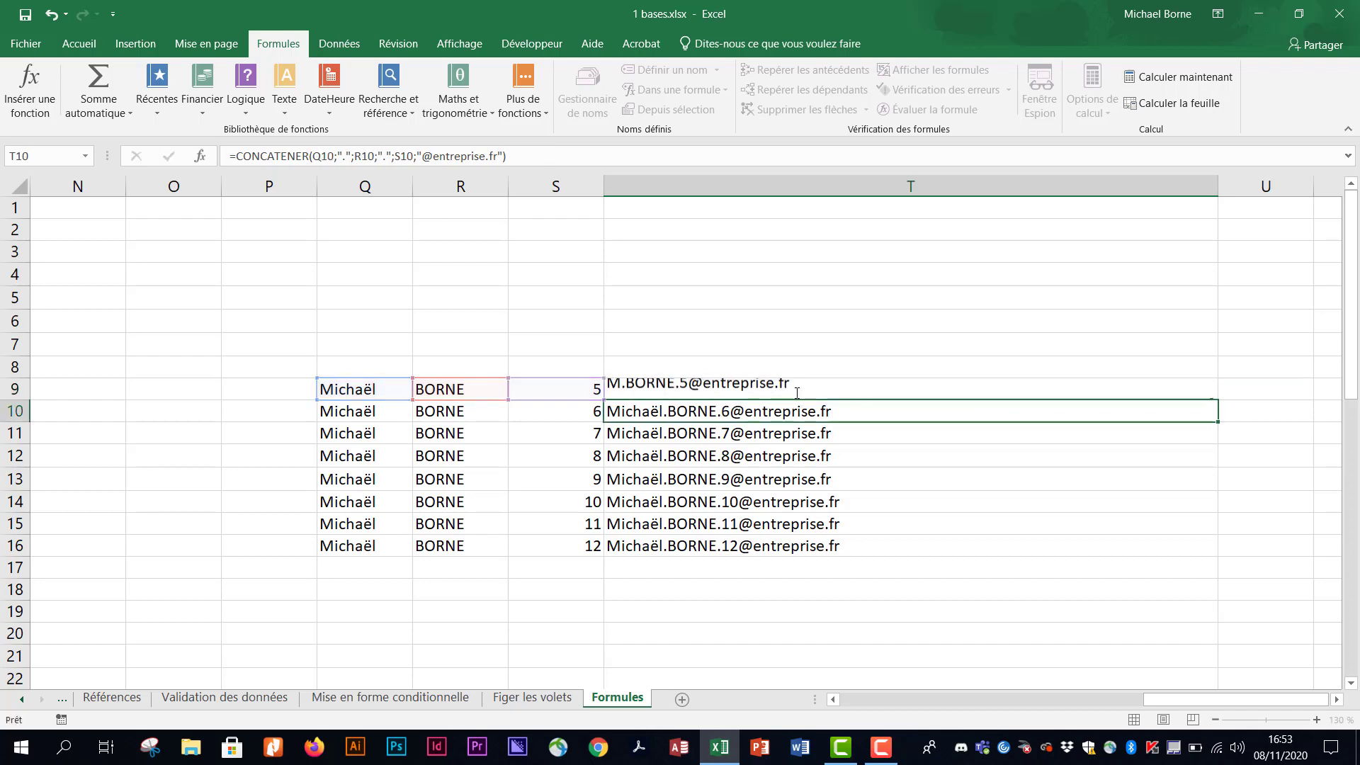
pyautogui.click(826, 389)
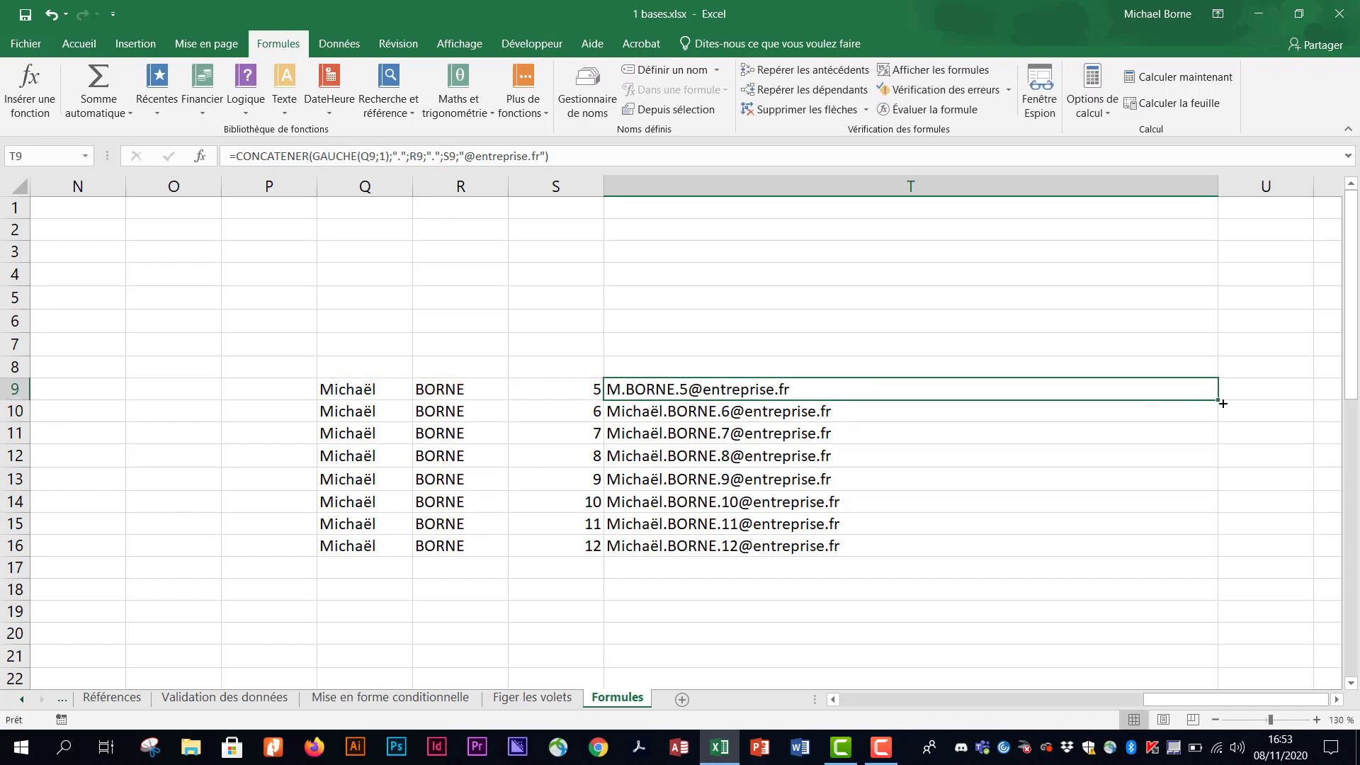
pyautogui.moveTo(1218, 402); pyautogui.dragTo(1171, 546)
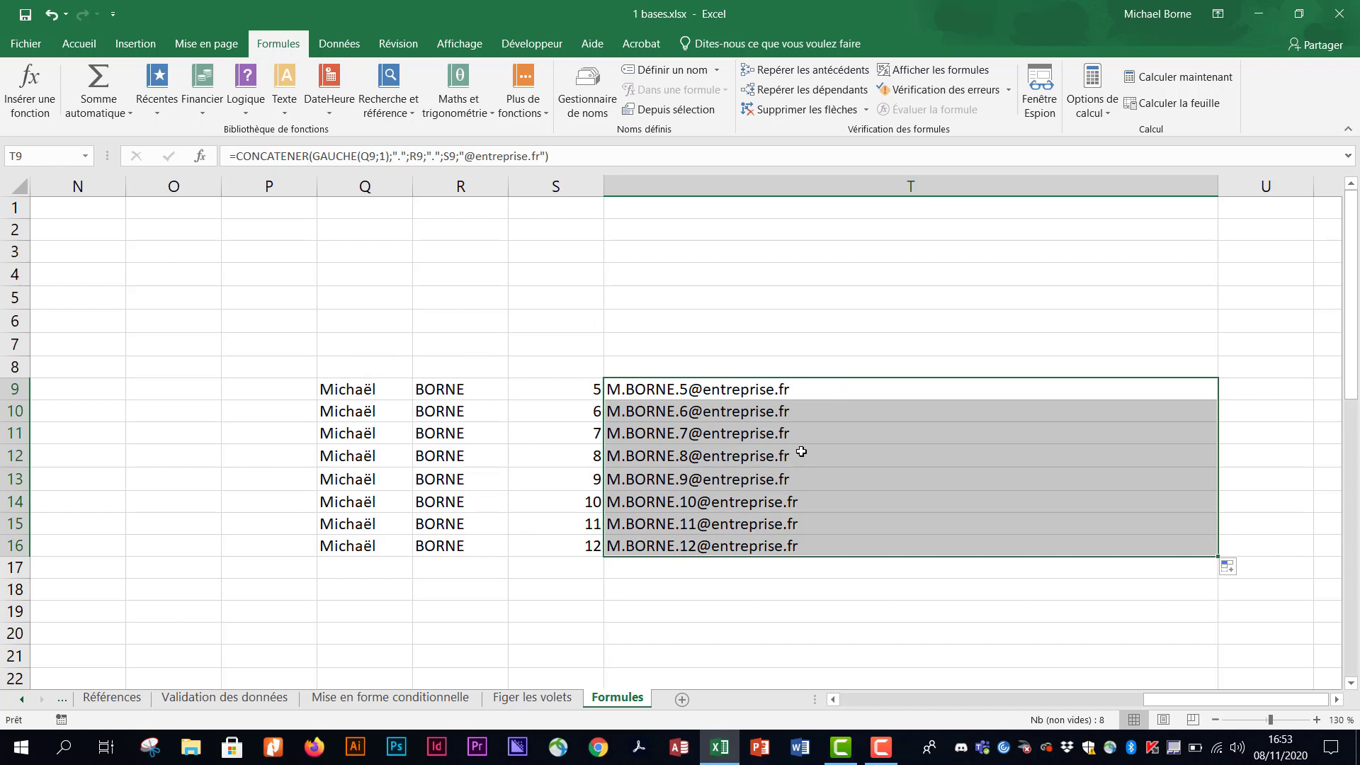
# - Insert the MINUSCULE function in front of CONCATENER in the T9 formula
pyautogui.click(856, 388)
pyautogui.doubleClick(856, 388)
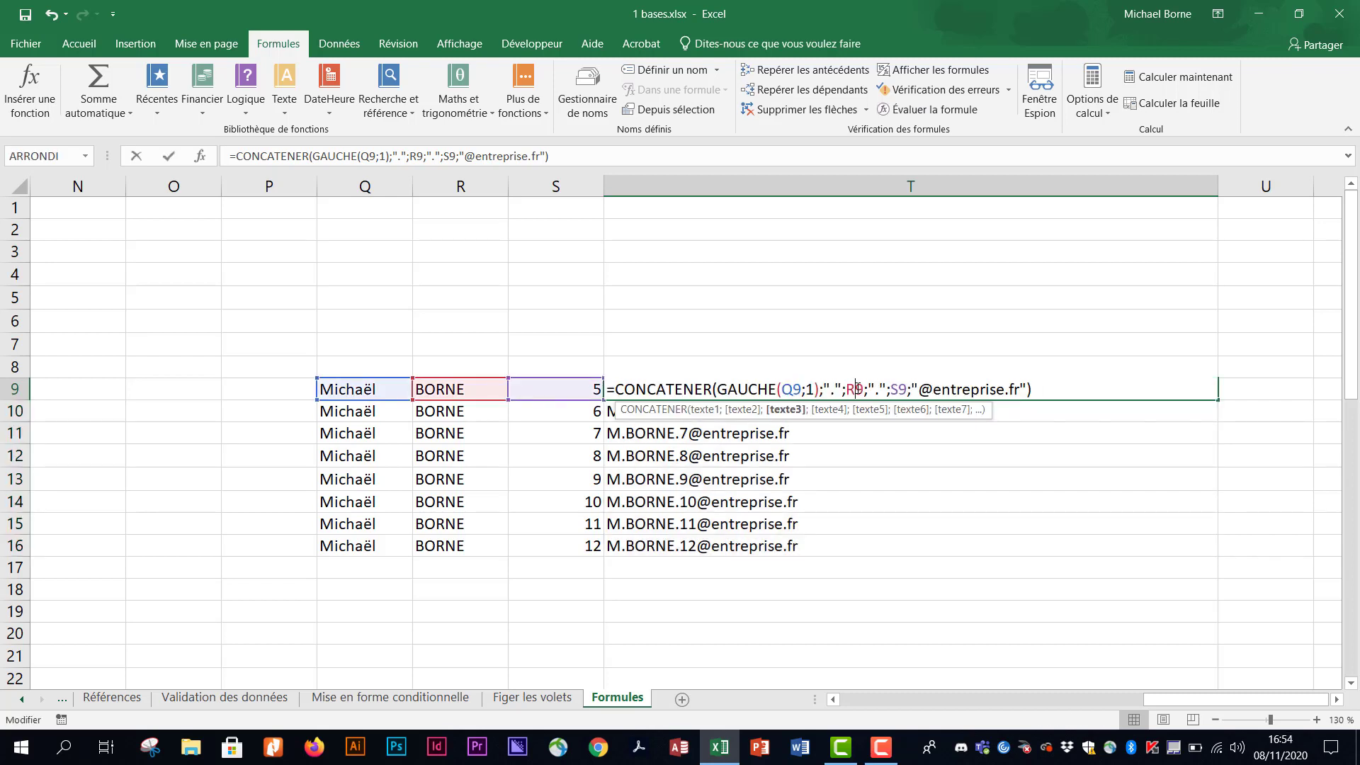
pyautogui.click(617, 388)
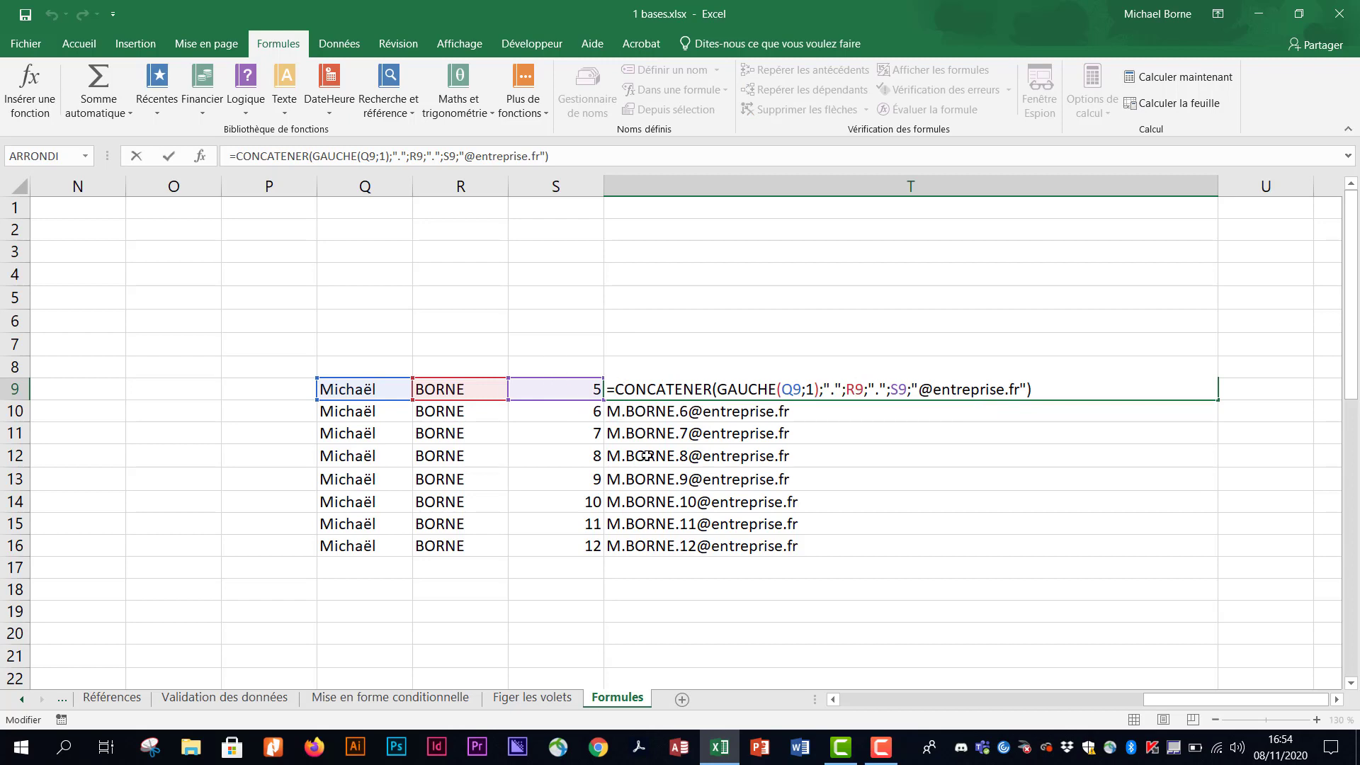
pyautogui.write('min')
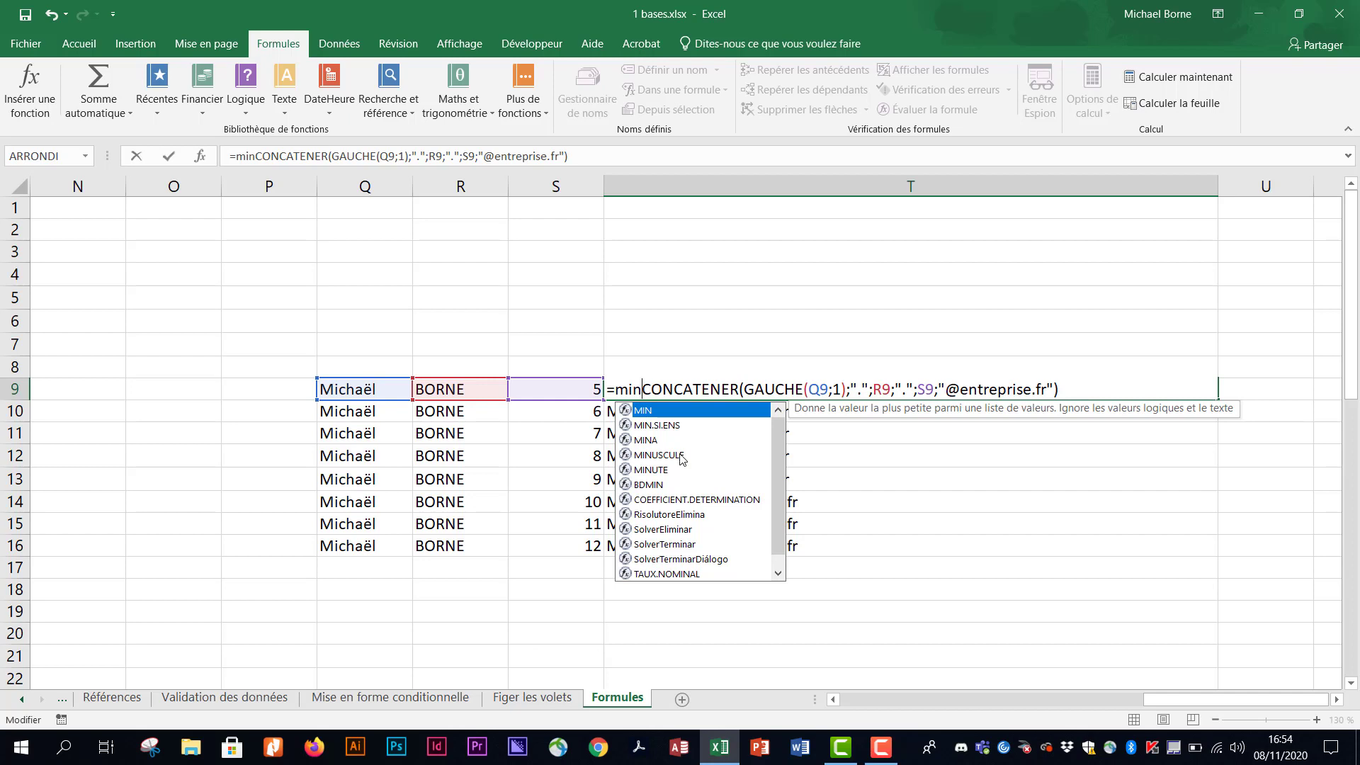
pyautogui.click(682, 456)
pyautogui.doubleClick(682, 457)
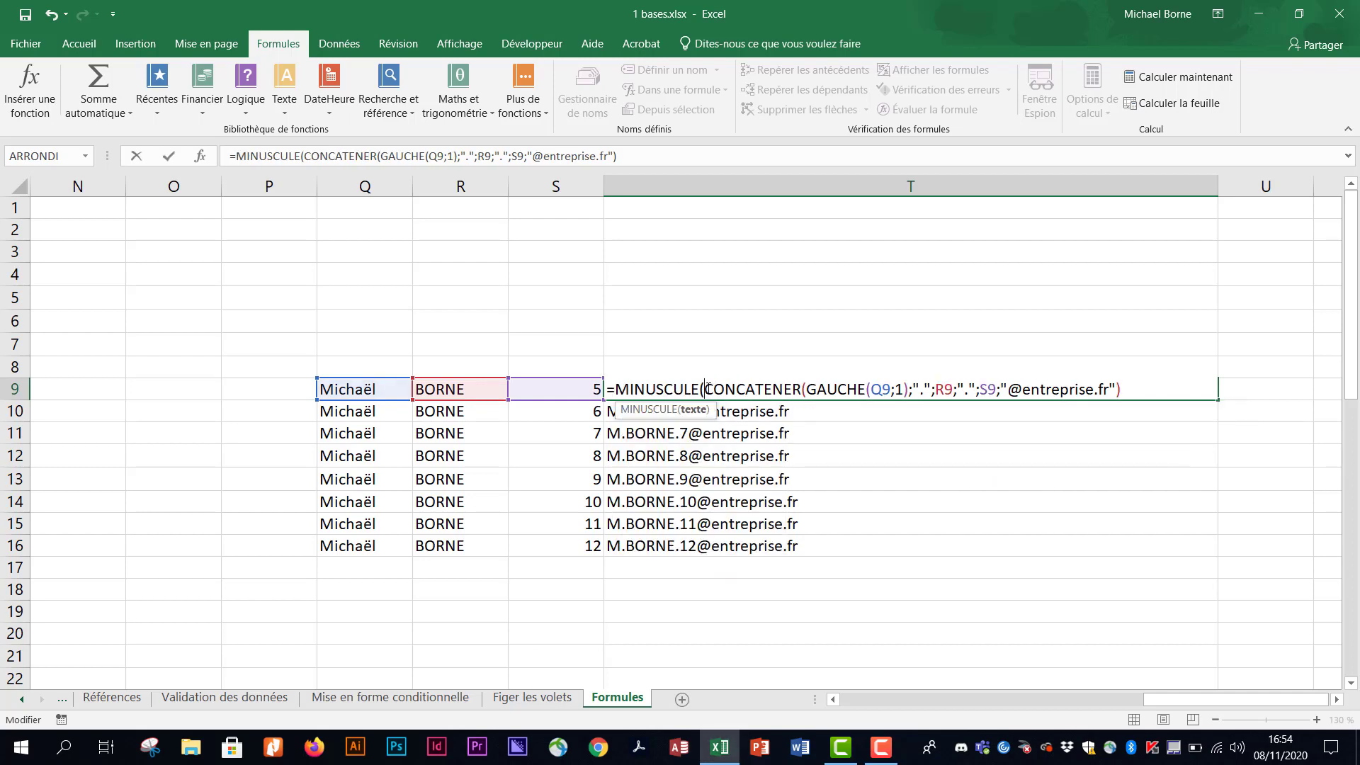
# - Close MINUSCULE around the whole CONCATENER expression in T9 and fill the formula down to T16
pyautogui.moveTo(705, 388); pyautogui.dragTo(1143, 386)
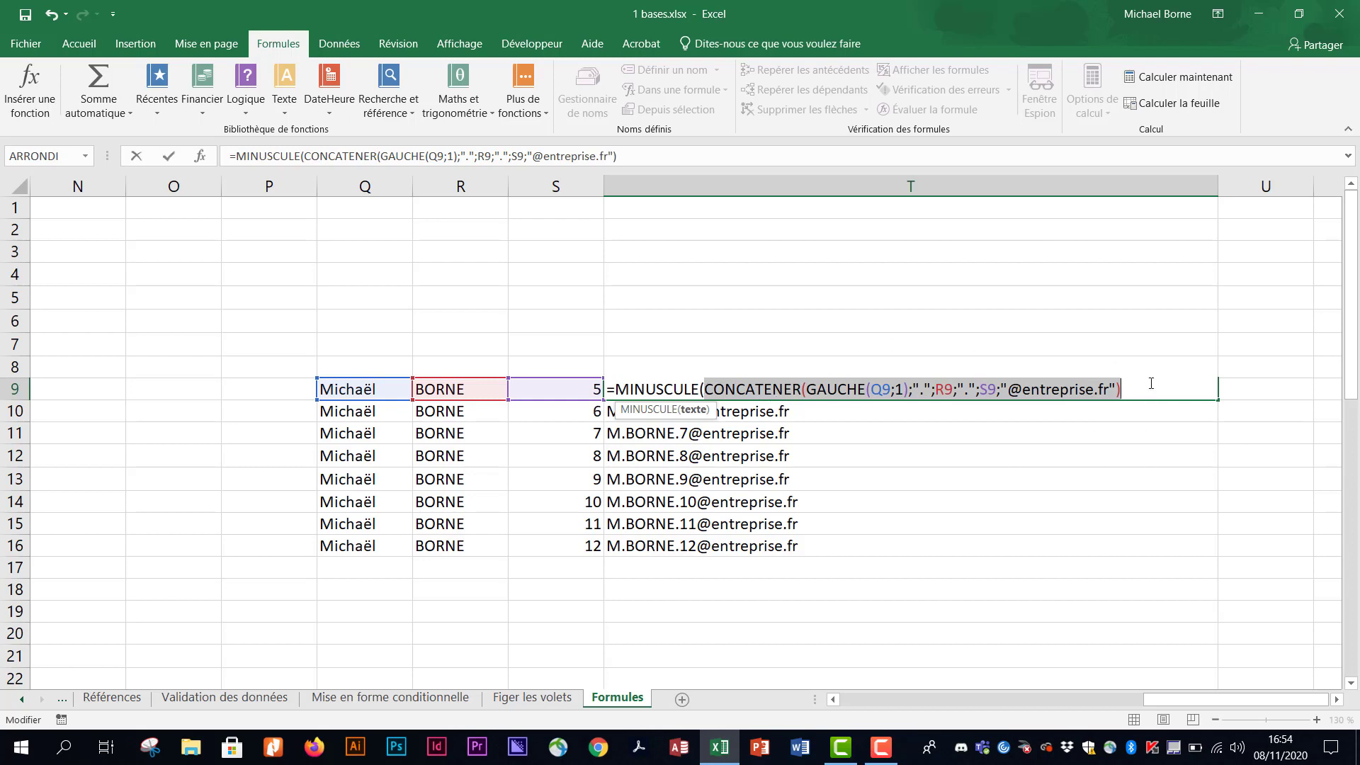
pyautogui.click(1128, 388)
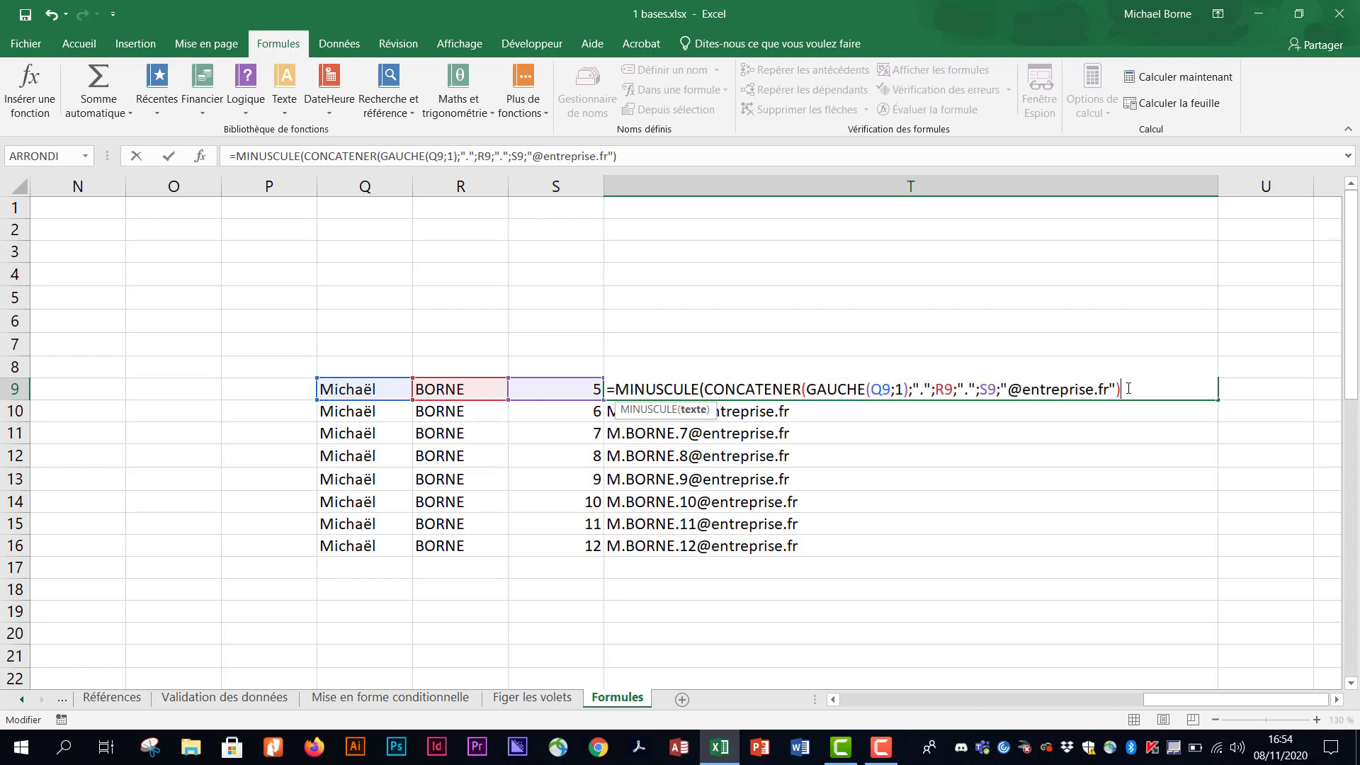
pyautogui.write(')')
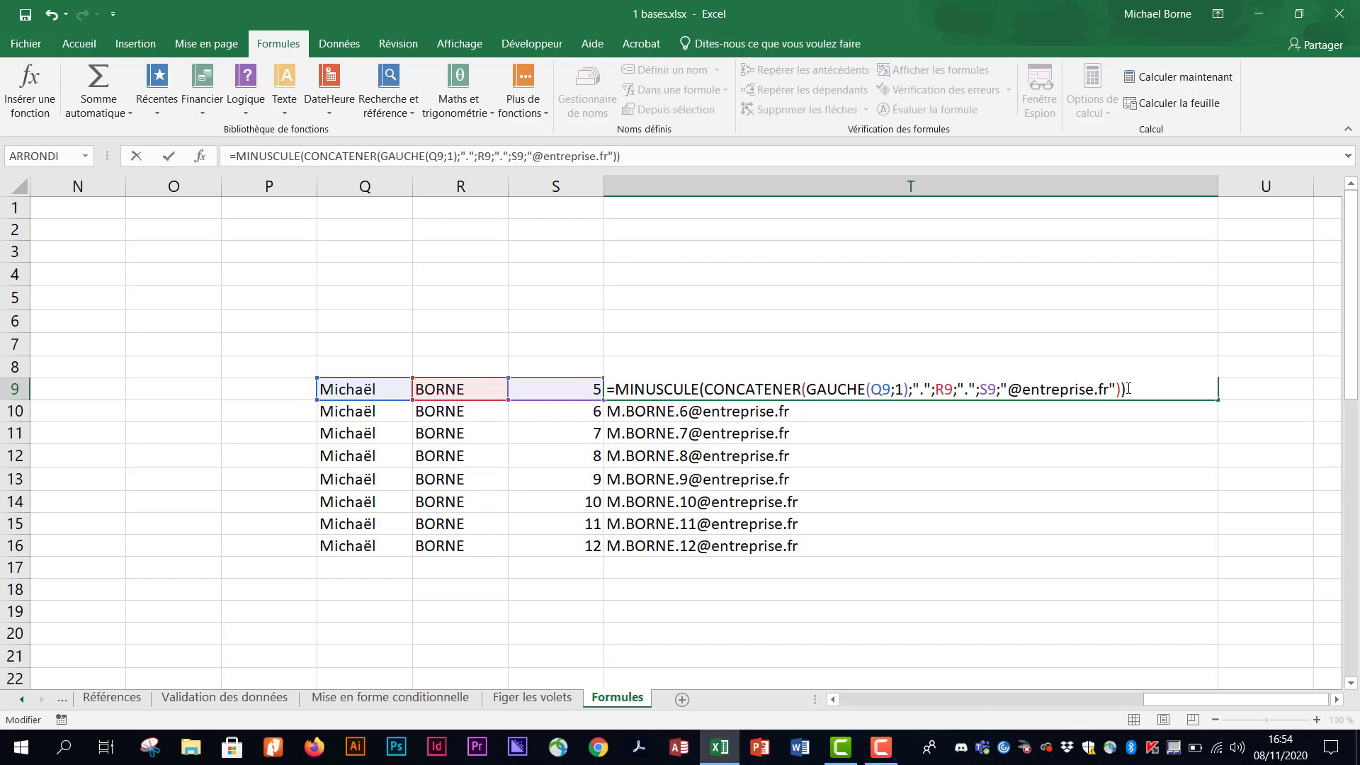
pyautogui.press('Return')
pyautogui.click(1129, 388)
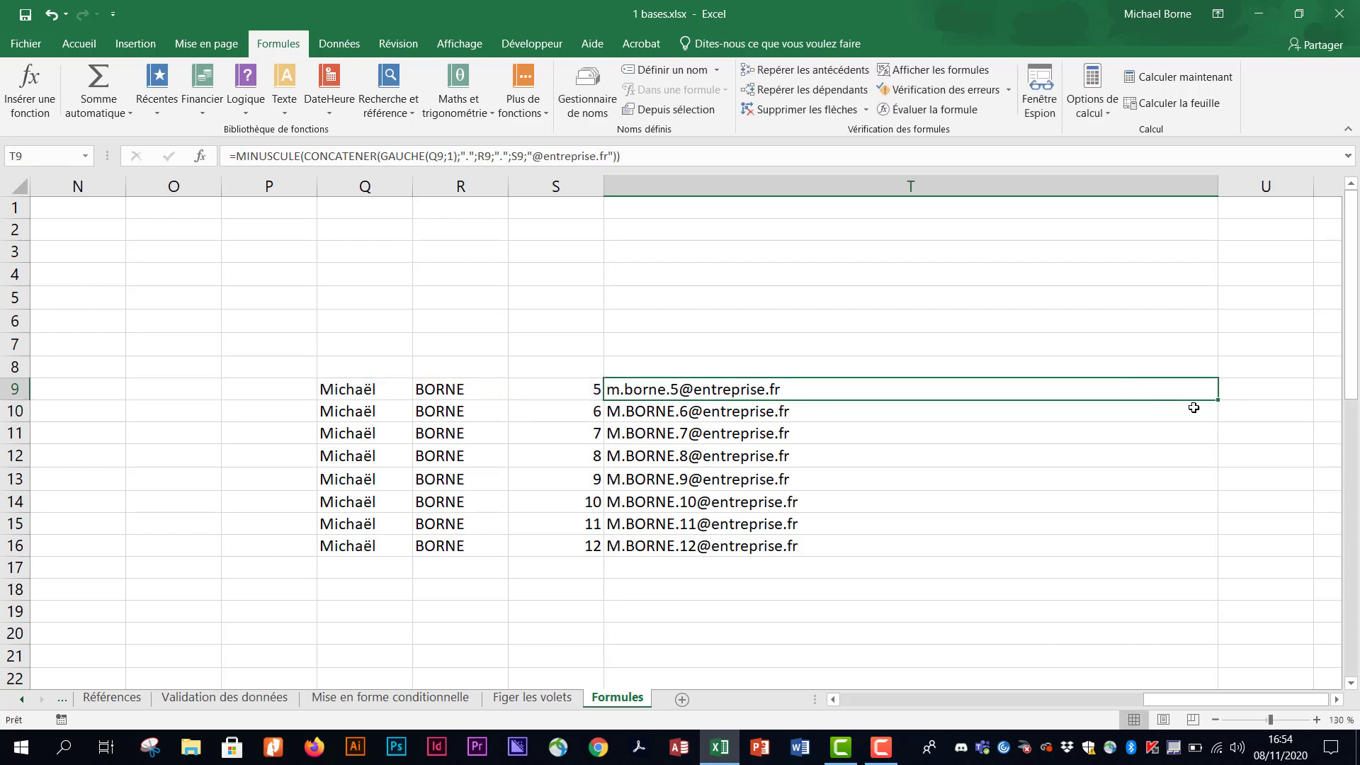
pyautogui.moveTo(1216, 418); pyautogui.dragTo(1217, 563)
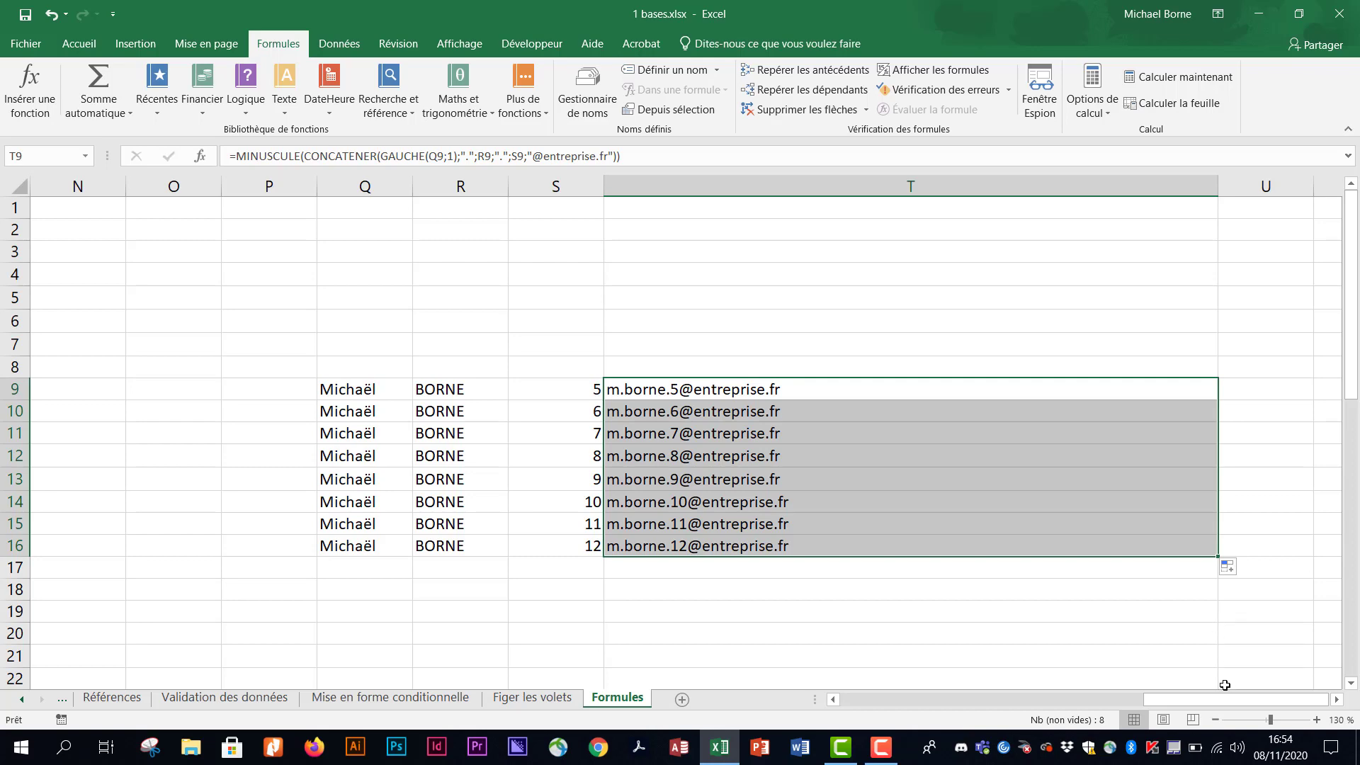
# - Enter the formula =ET(B11;B12) in B13 of the LOGIQUE table
pyautogui.moveTo(1229, 703); pyautogui.dragTo(886, 703)
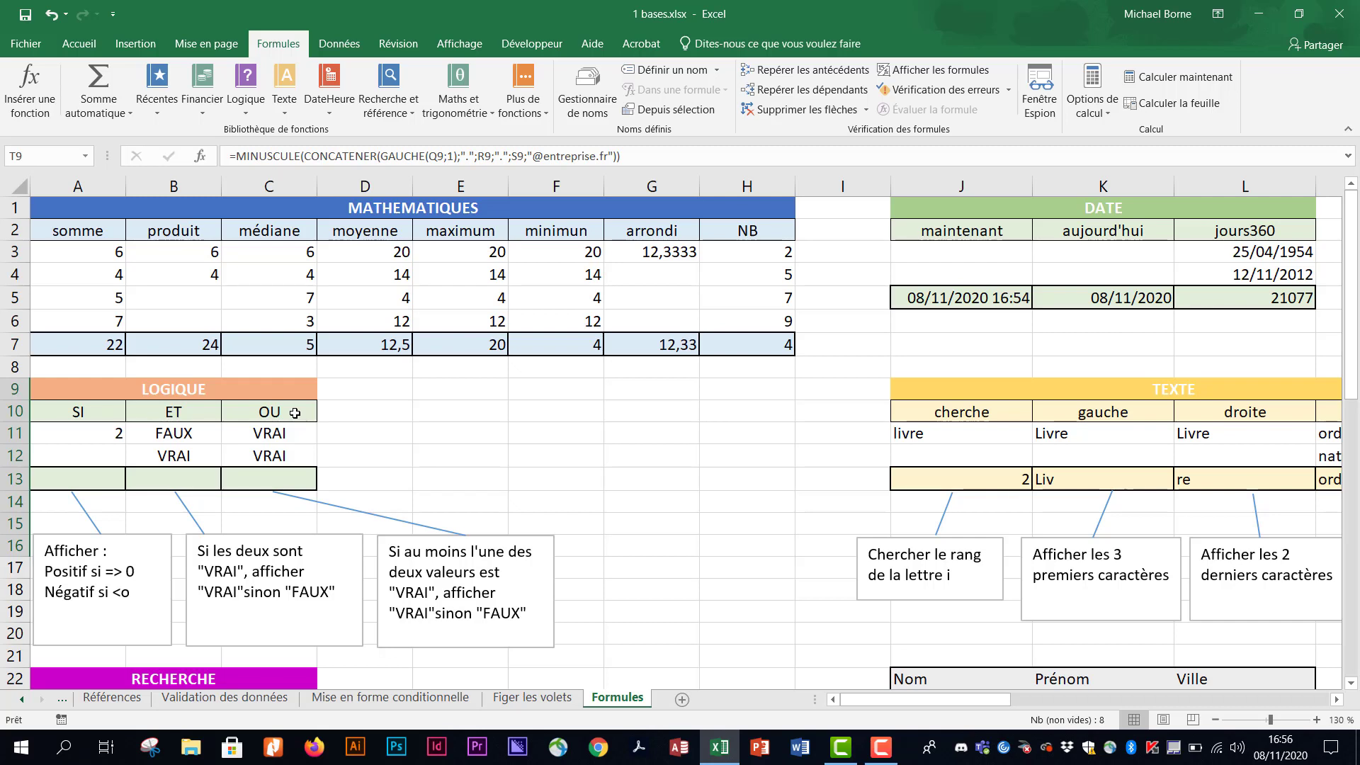
pyautogui.scroll(-9, 295, 413)
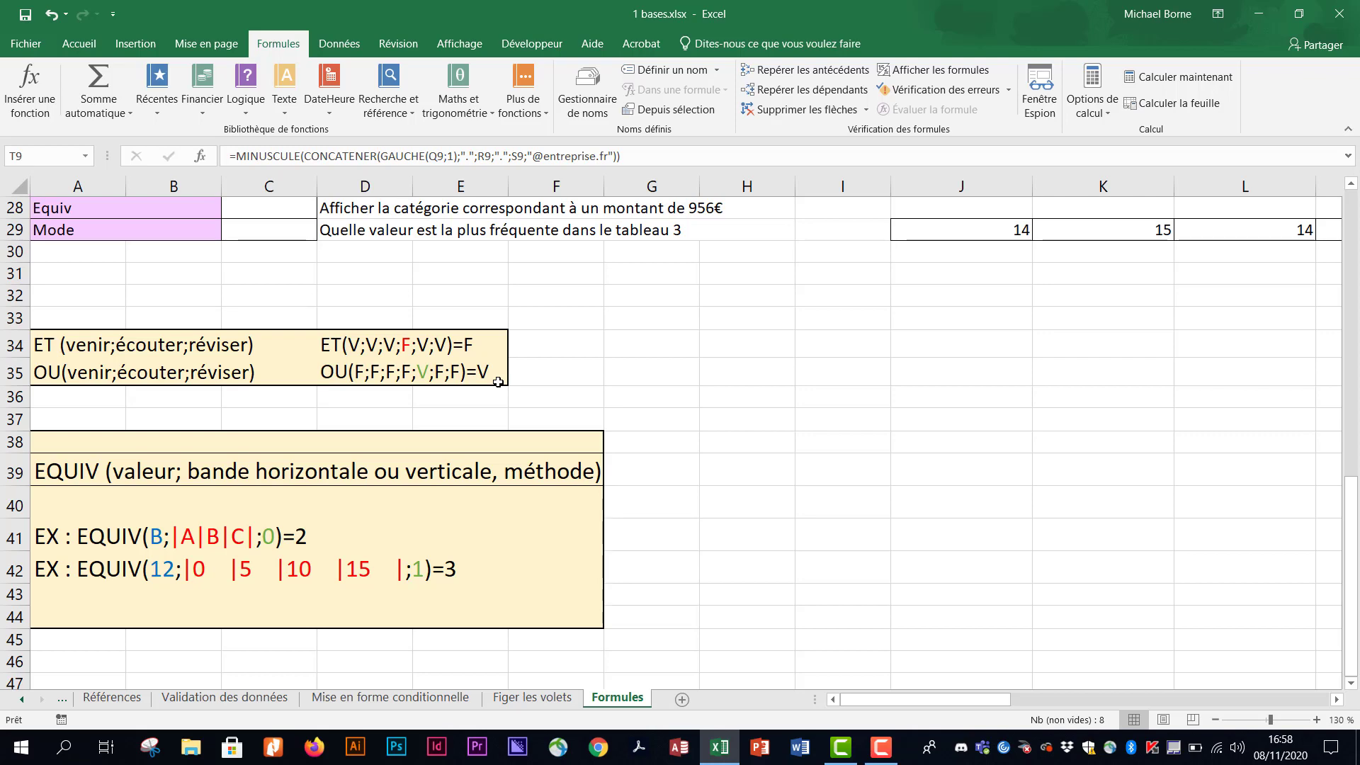
pyautogui.scroll(9, 498, 382)
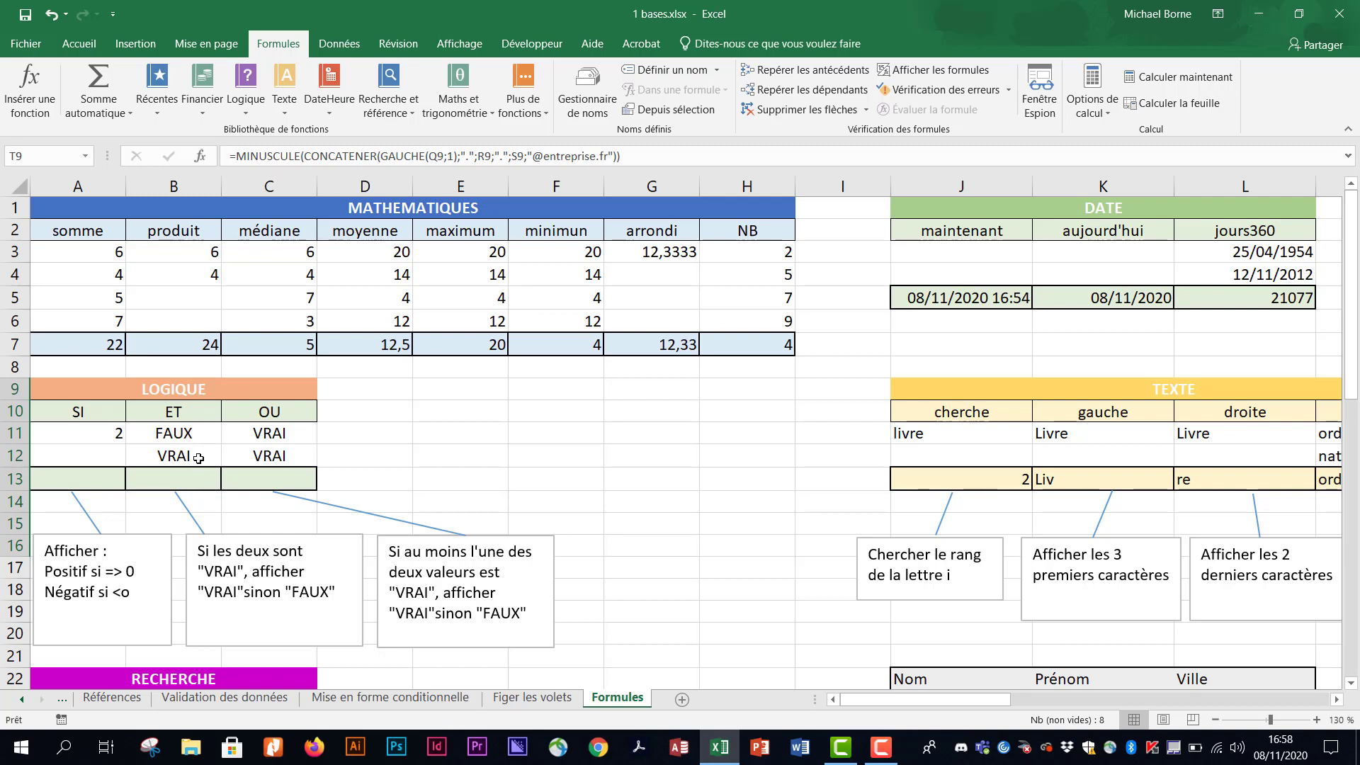
pyautogui.click(192, 480)
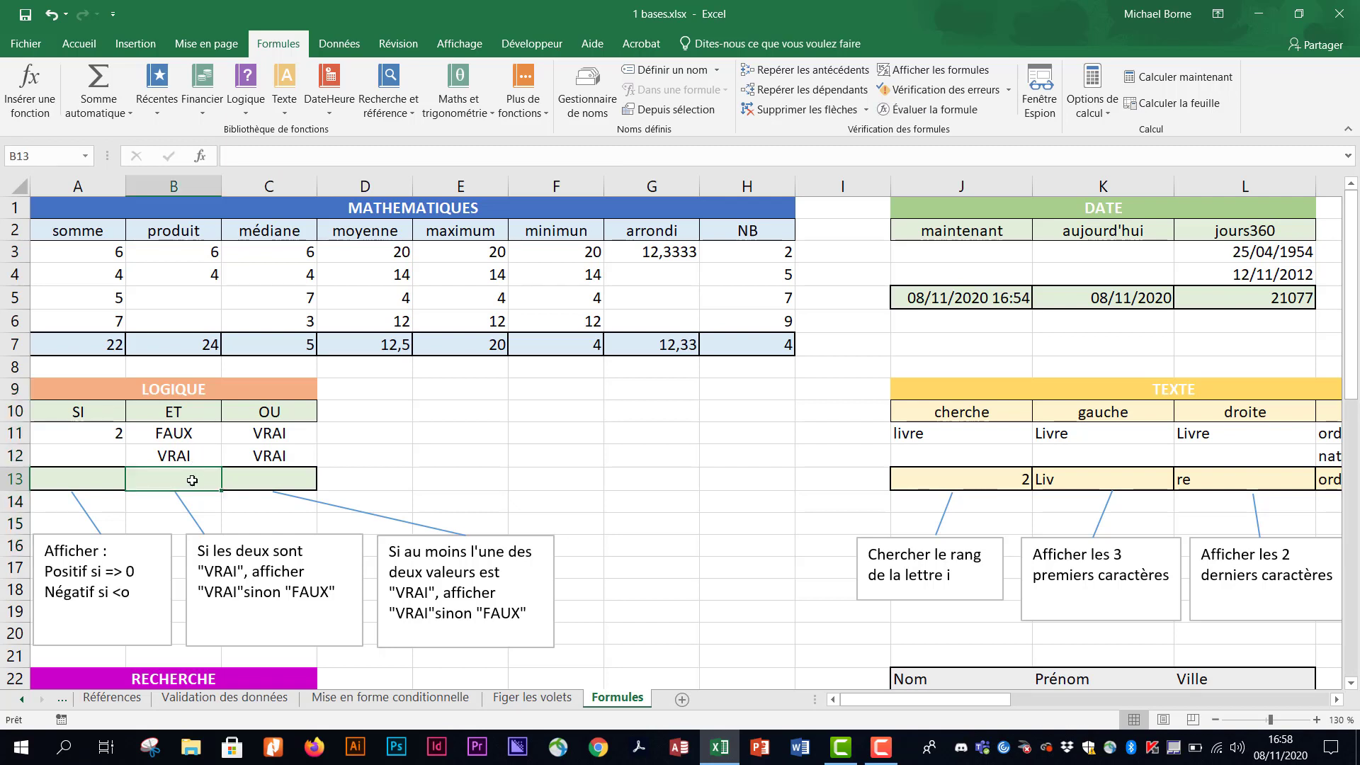
pyautogui.write('=et')
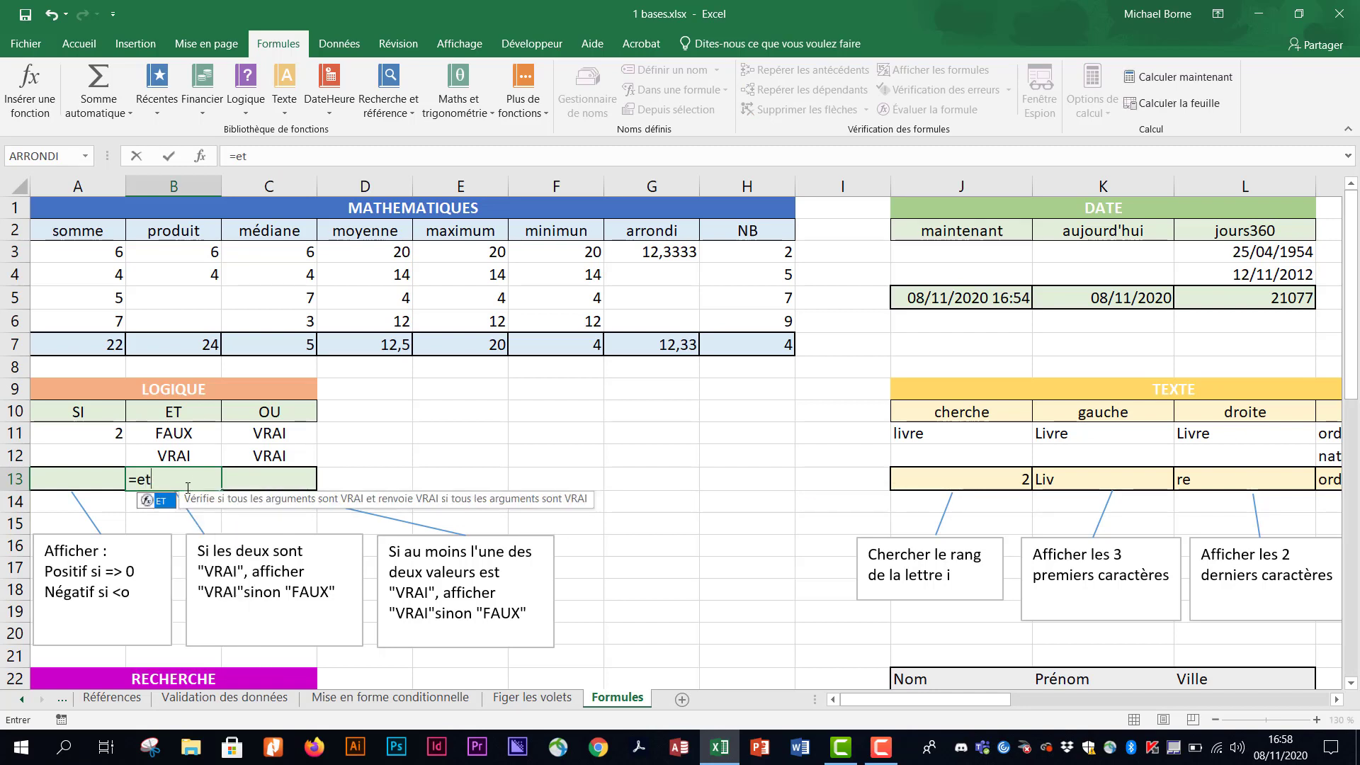
pyautogui.press('Tab')
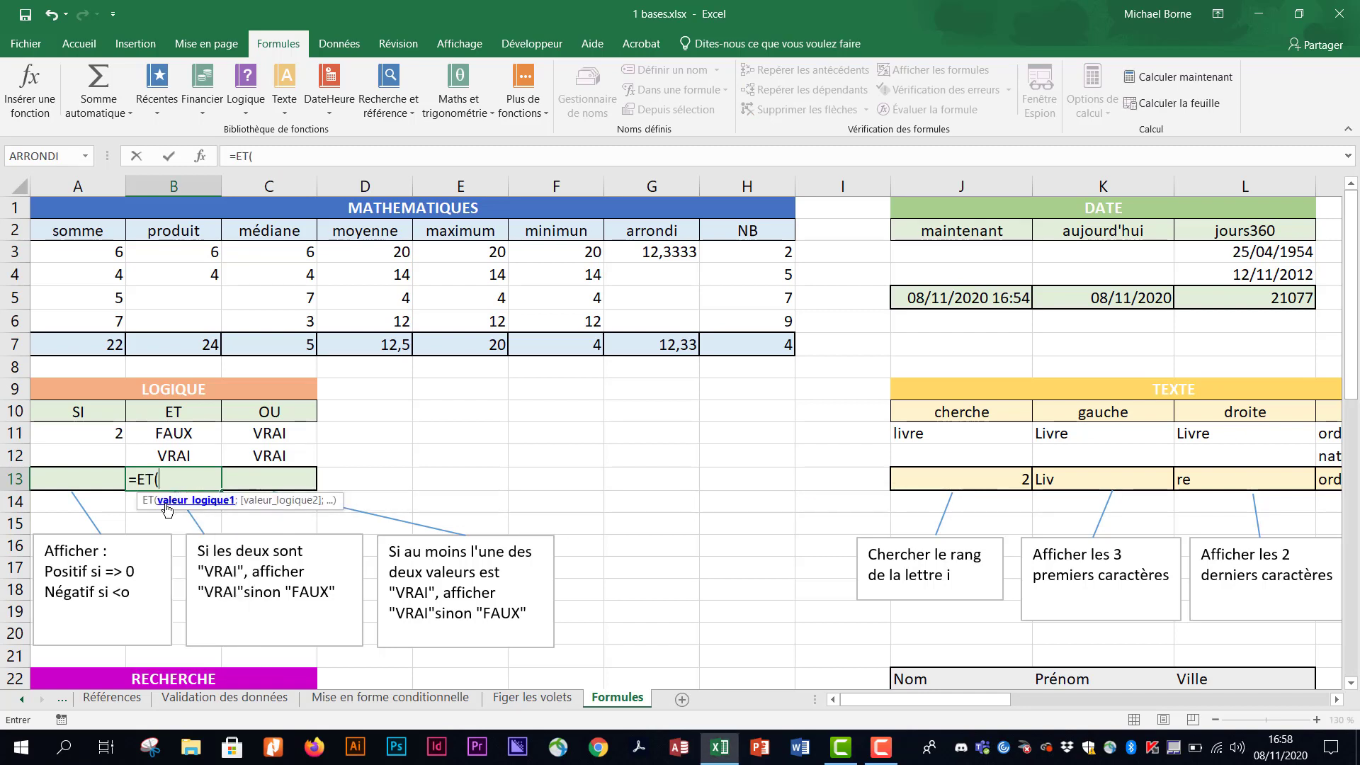
pyautogui.click(197, 434)
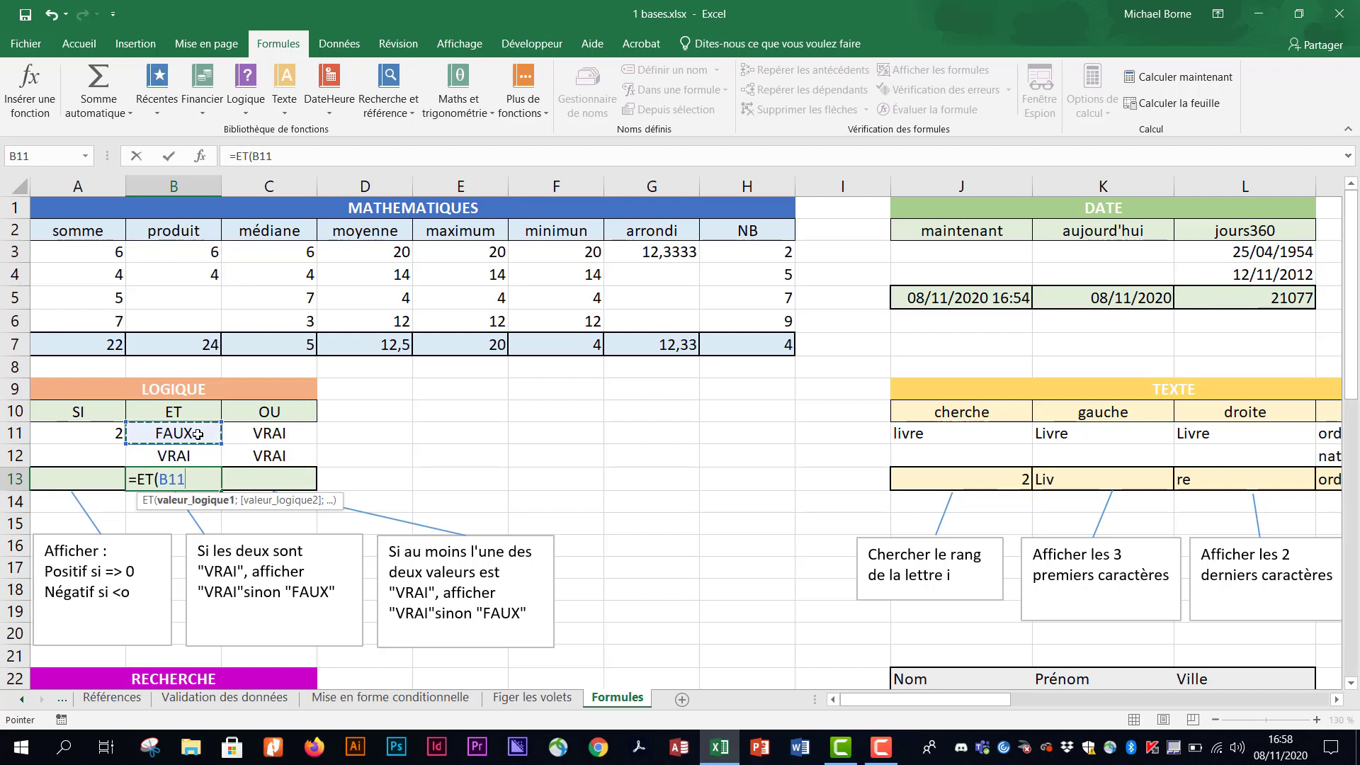
pyautogui.write(';')
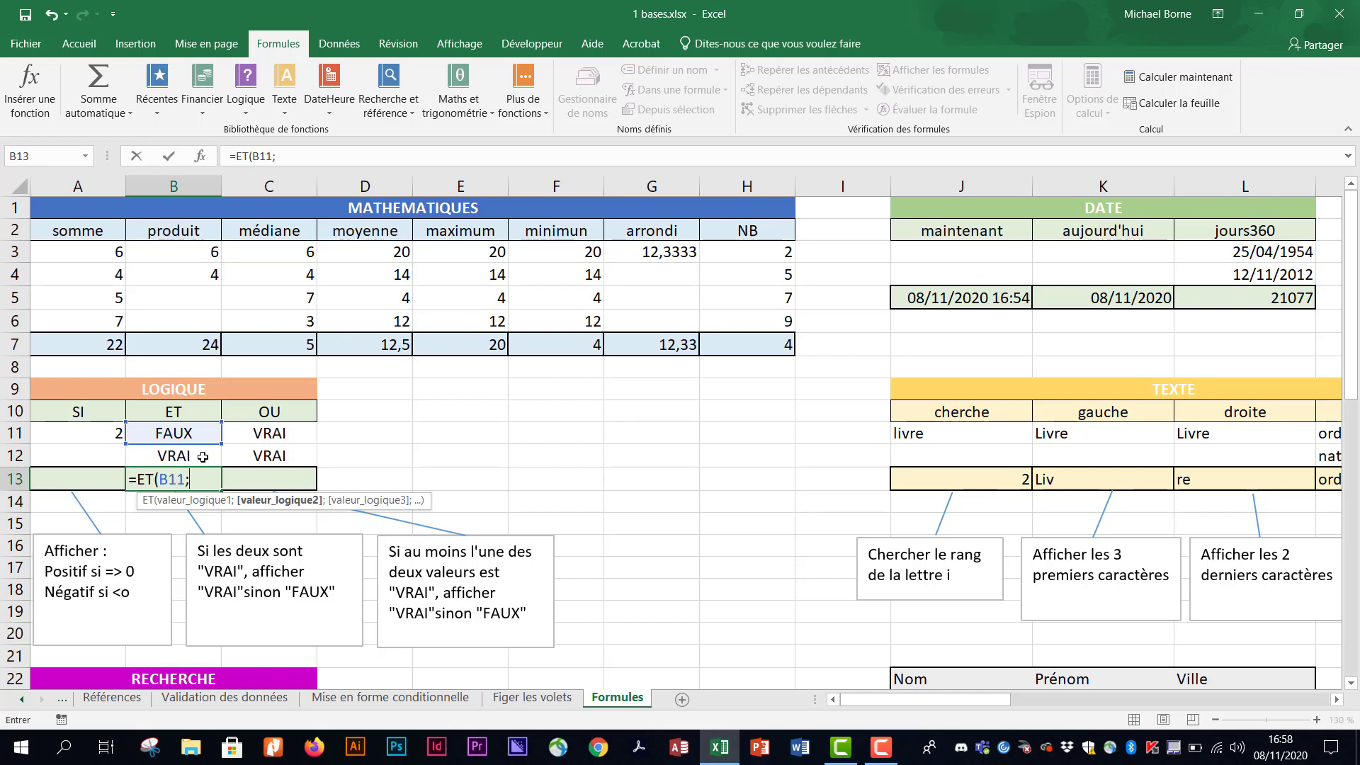
pyautogui.click(202, 457)
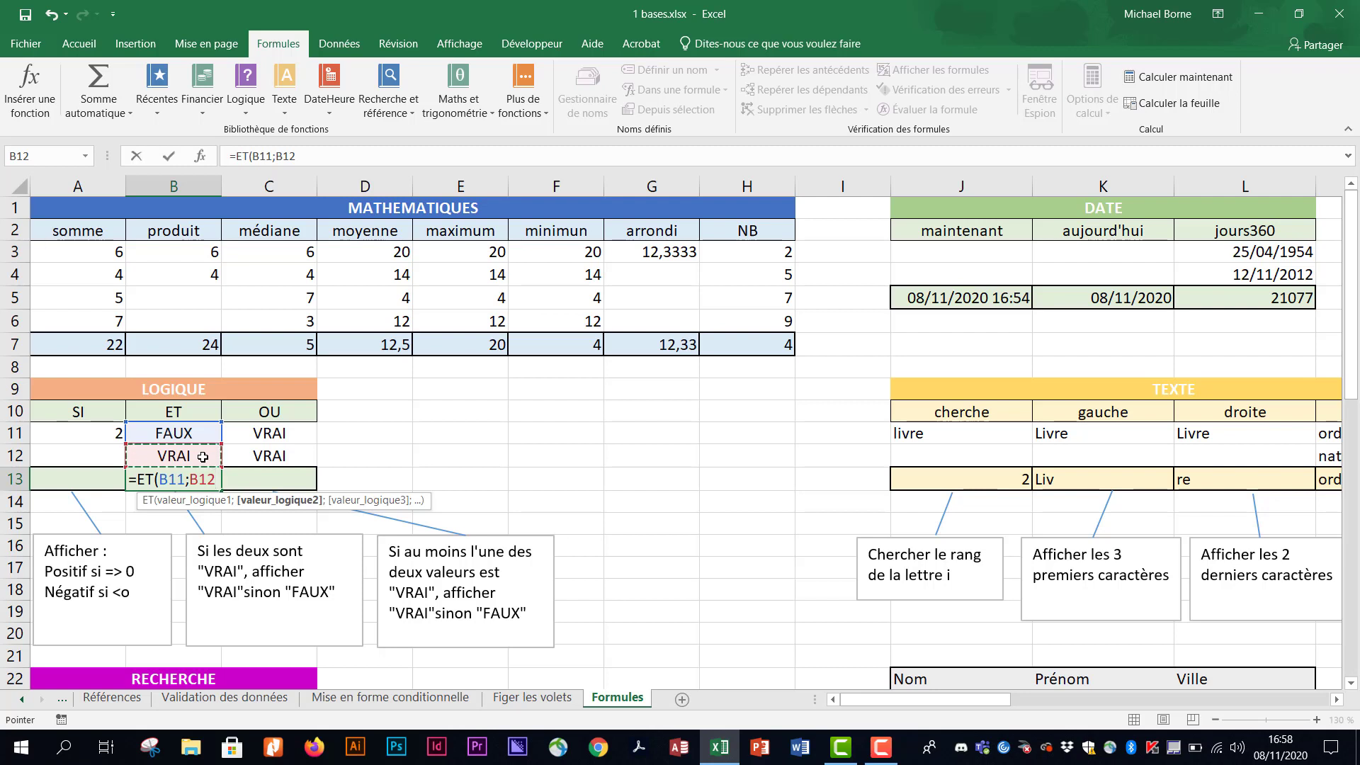
pyautogui.press('Return')
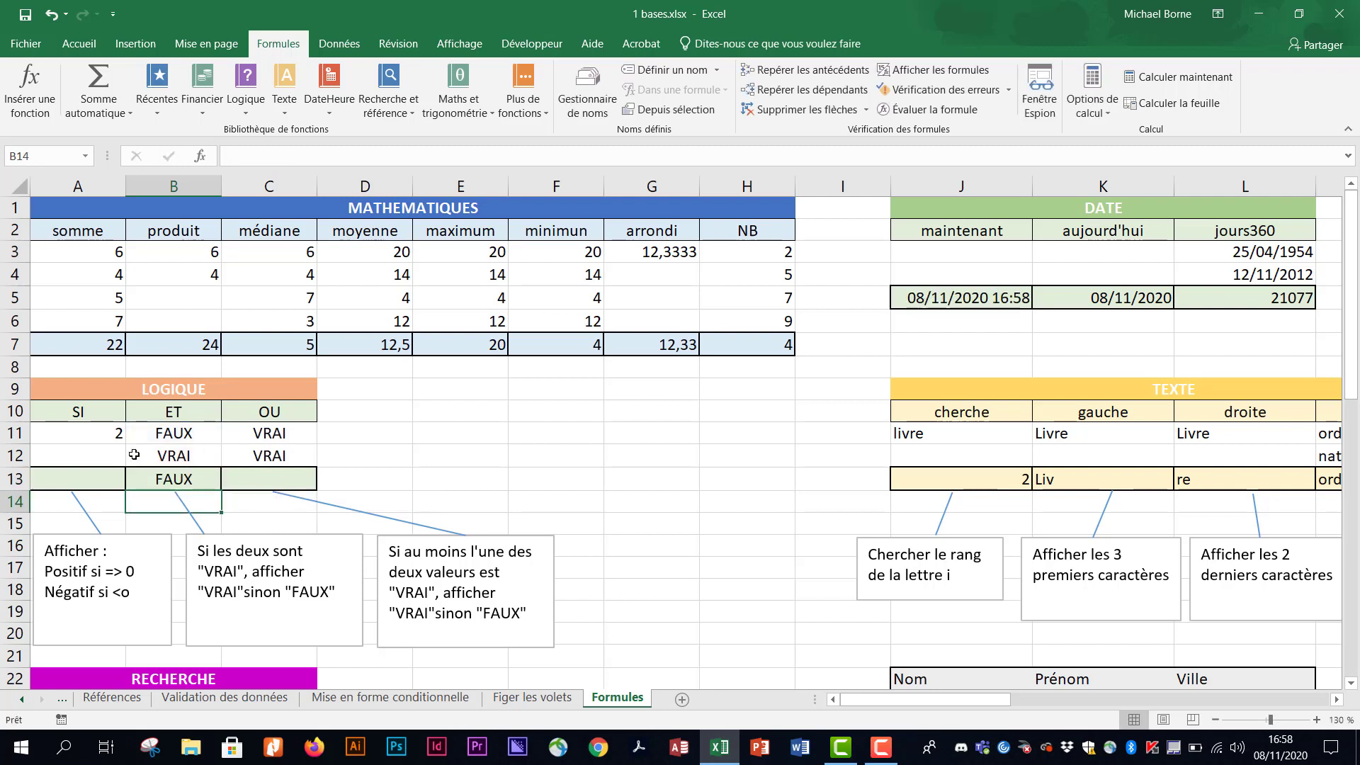
# - Change the second ET test value in B12 to FAUX
pyautogui.click(195, 455)
pyautogui.press('Delete')
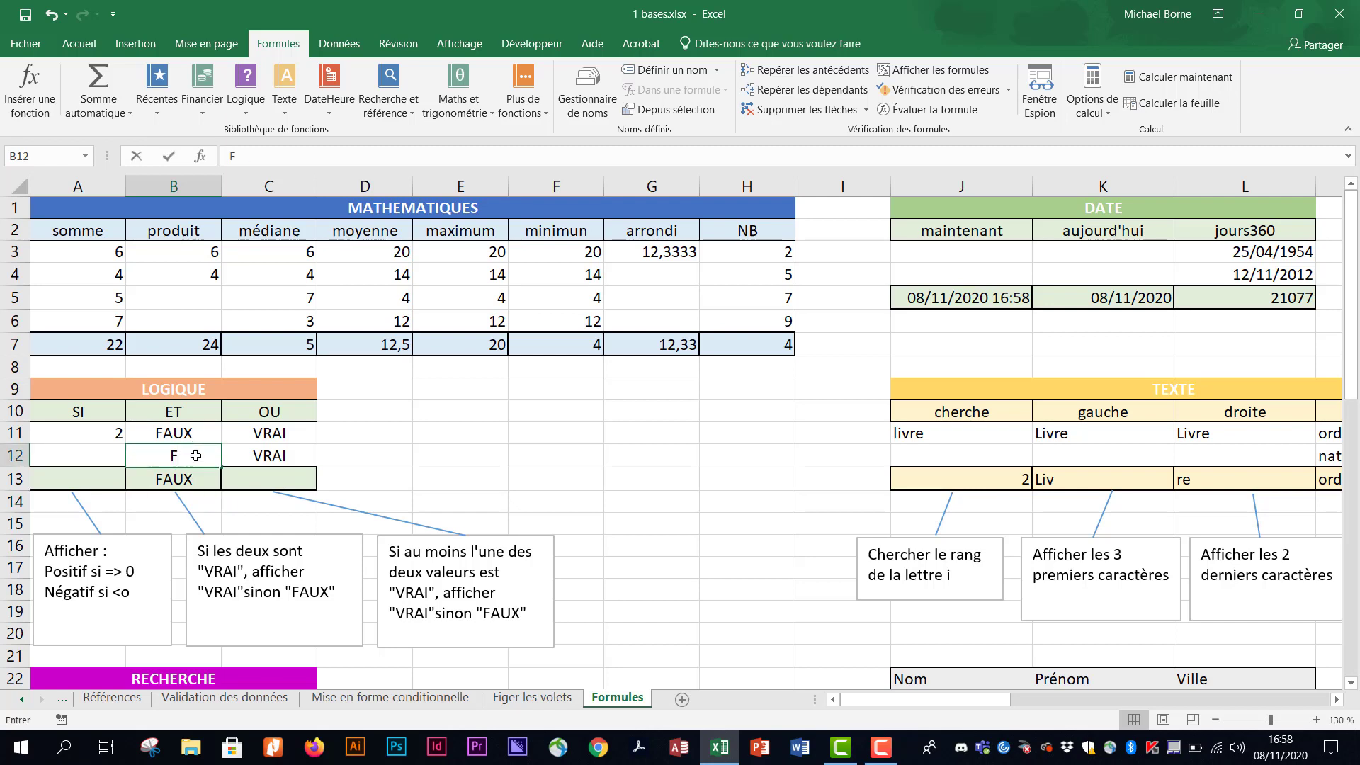
pyautogui.write('FAUX')
pyautogui.press('Return')
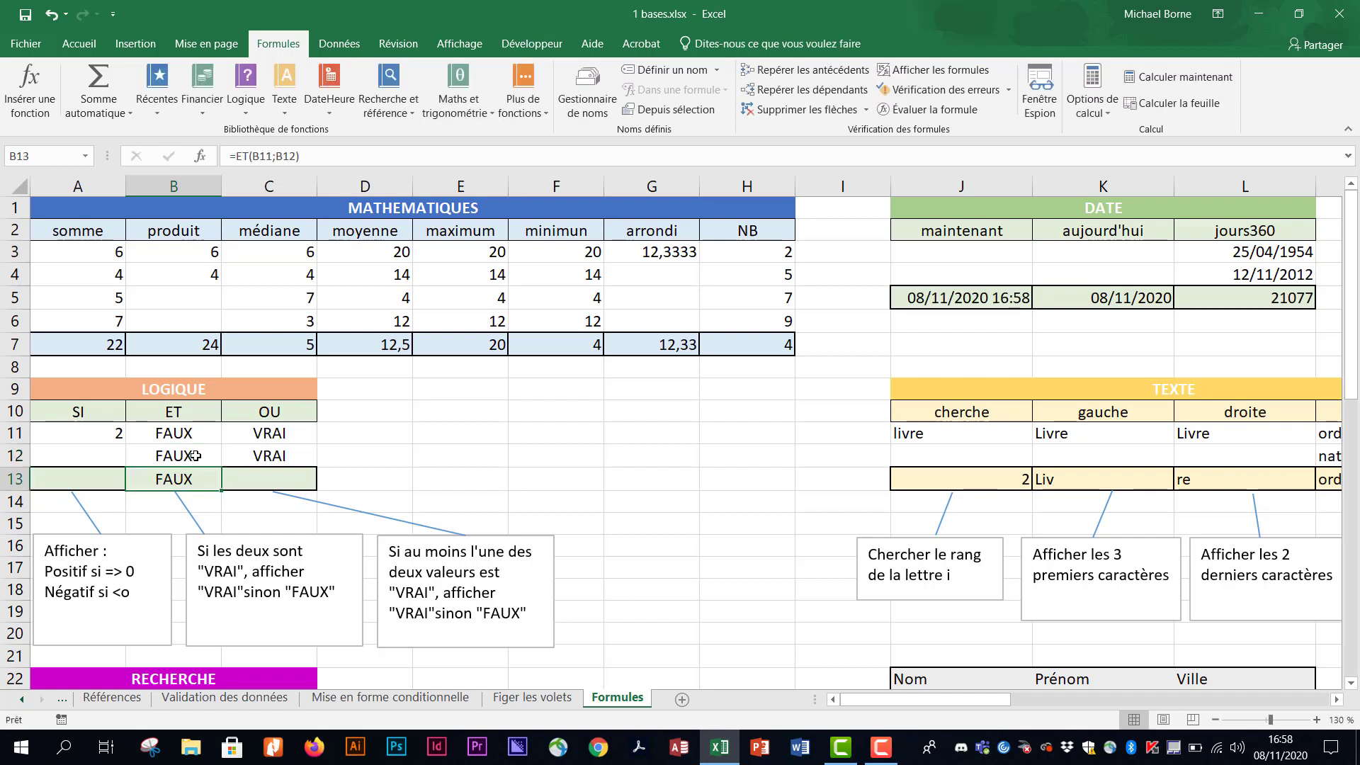
# - Set both ET test values, B11 and B12, to VRAI in the LOGIQUE table
pyautogui.click(197, 435)
pyautogui.write('VRAI')
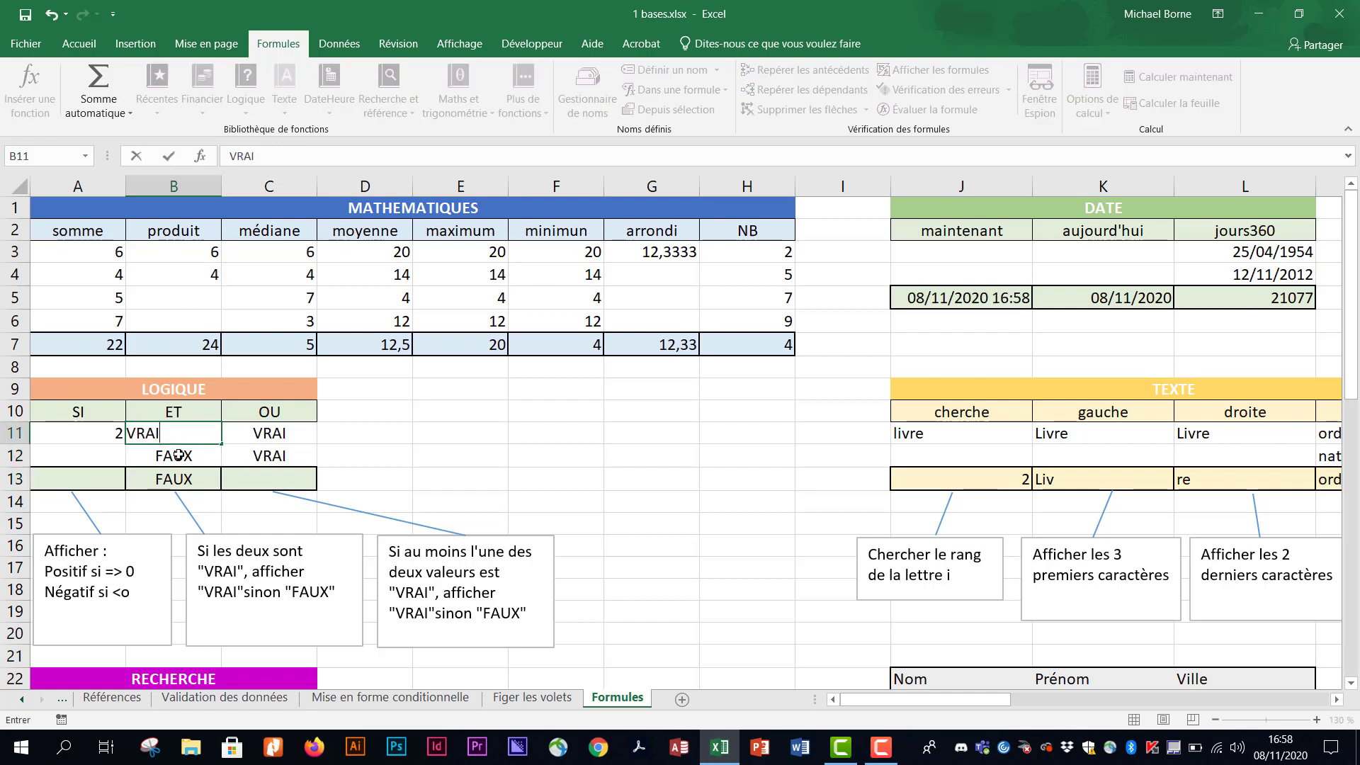
pyautogui.click(201, 460)
pyautogui.write('VRAI')
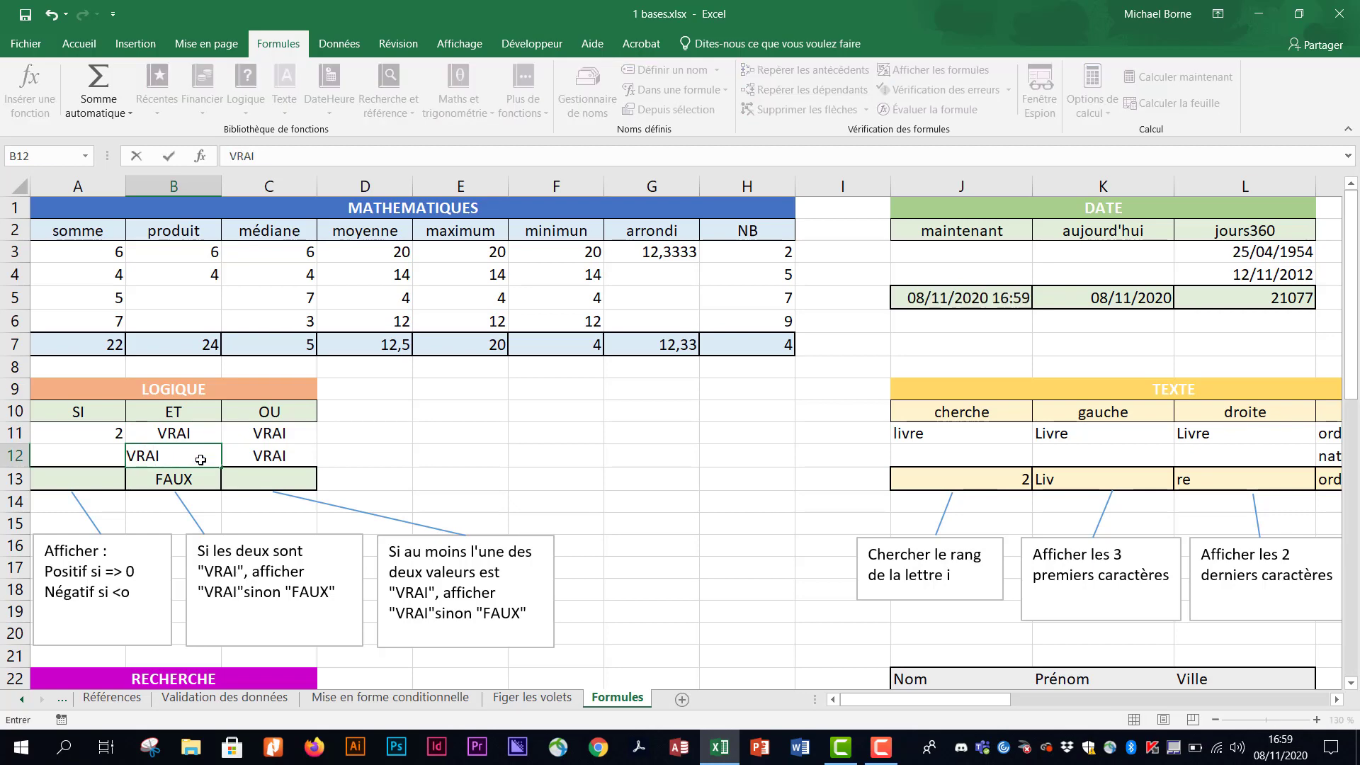
pyautogui.press('Return')
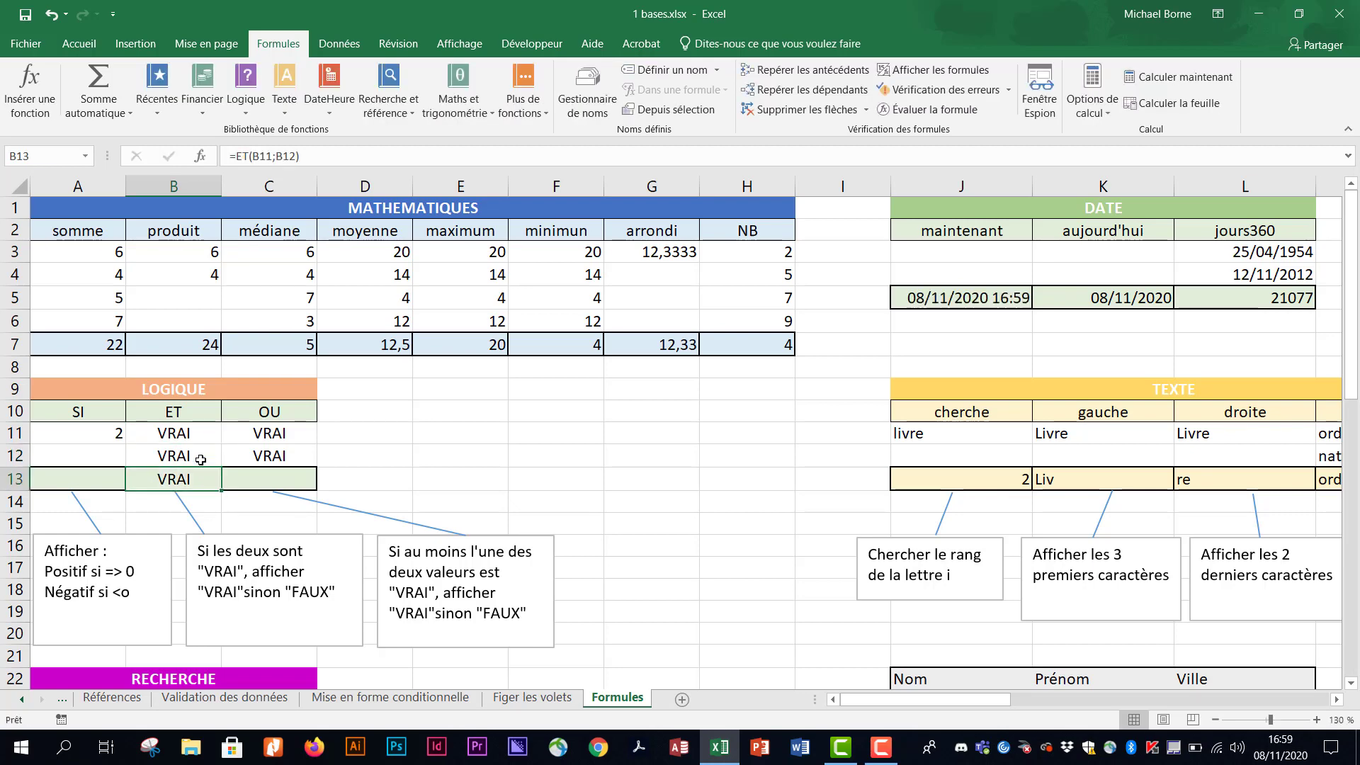
# - Enter the formula =OU(C11;C12) in C13 of the LOGIQUE table
pyautogui.click(289, 480)
pyautogui.write('=ou')
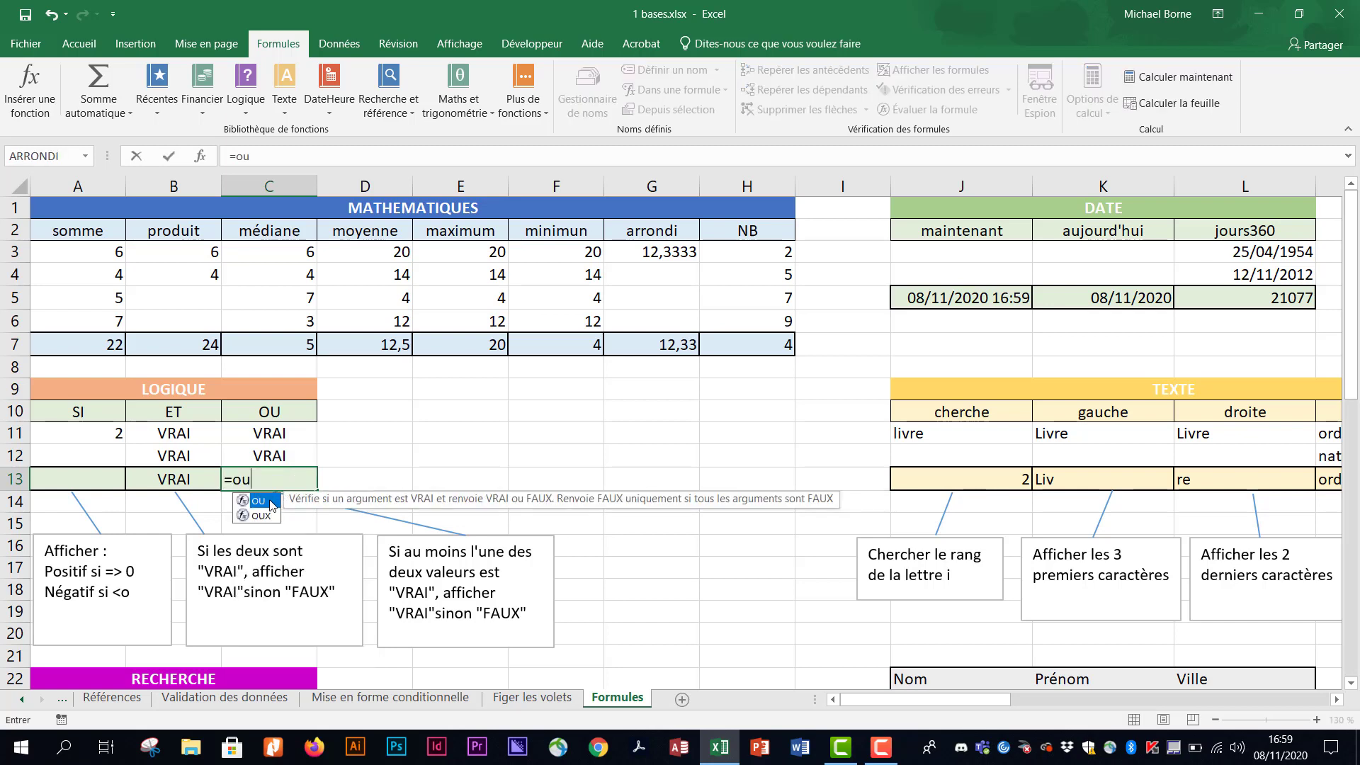
pyautogui.doubleClick(271, 501)
pyautogui.click(295, 436)
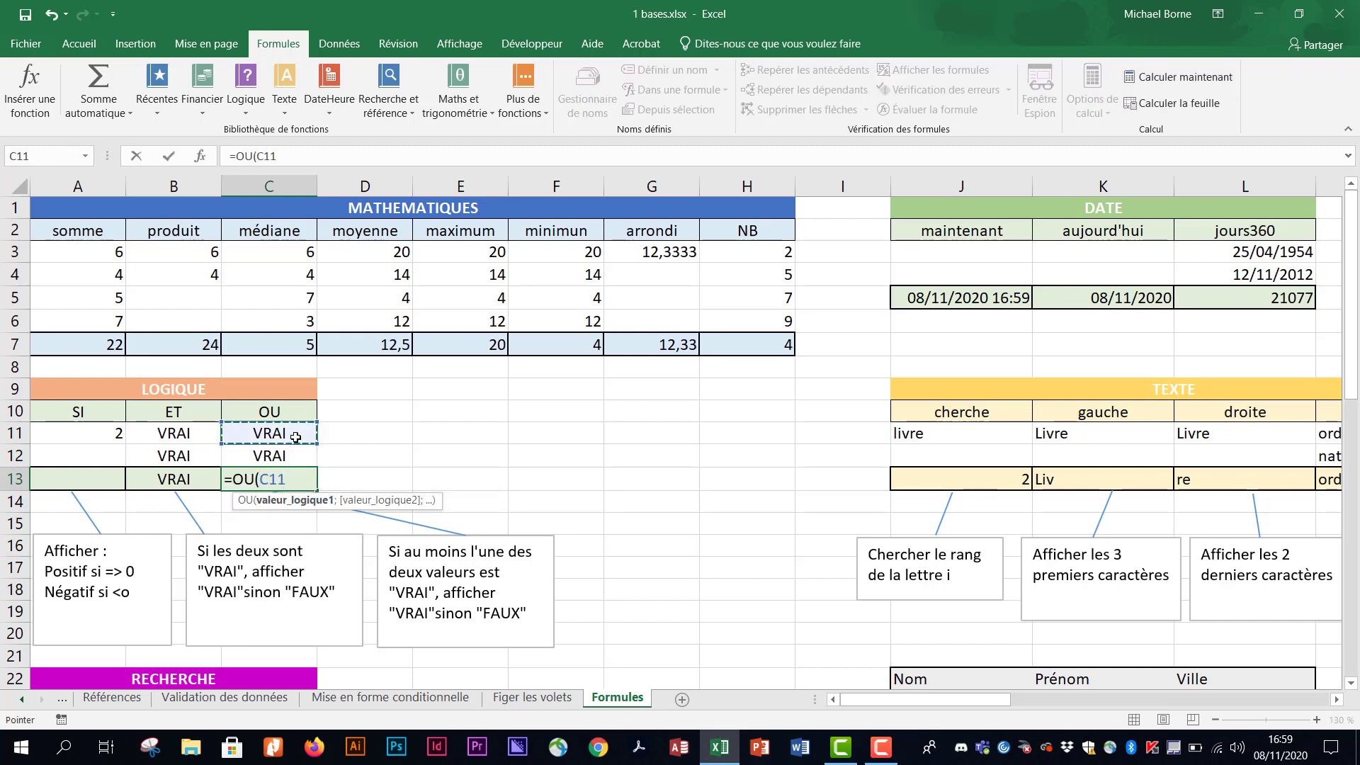
pyautogui.write(';')
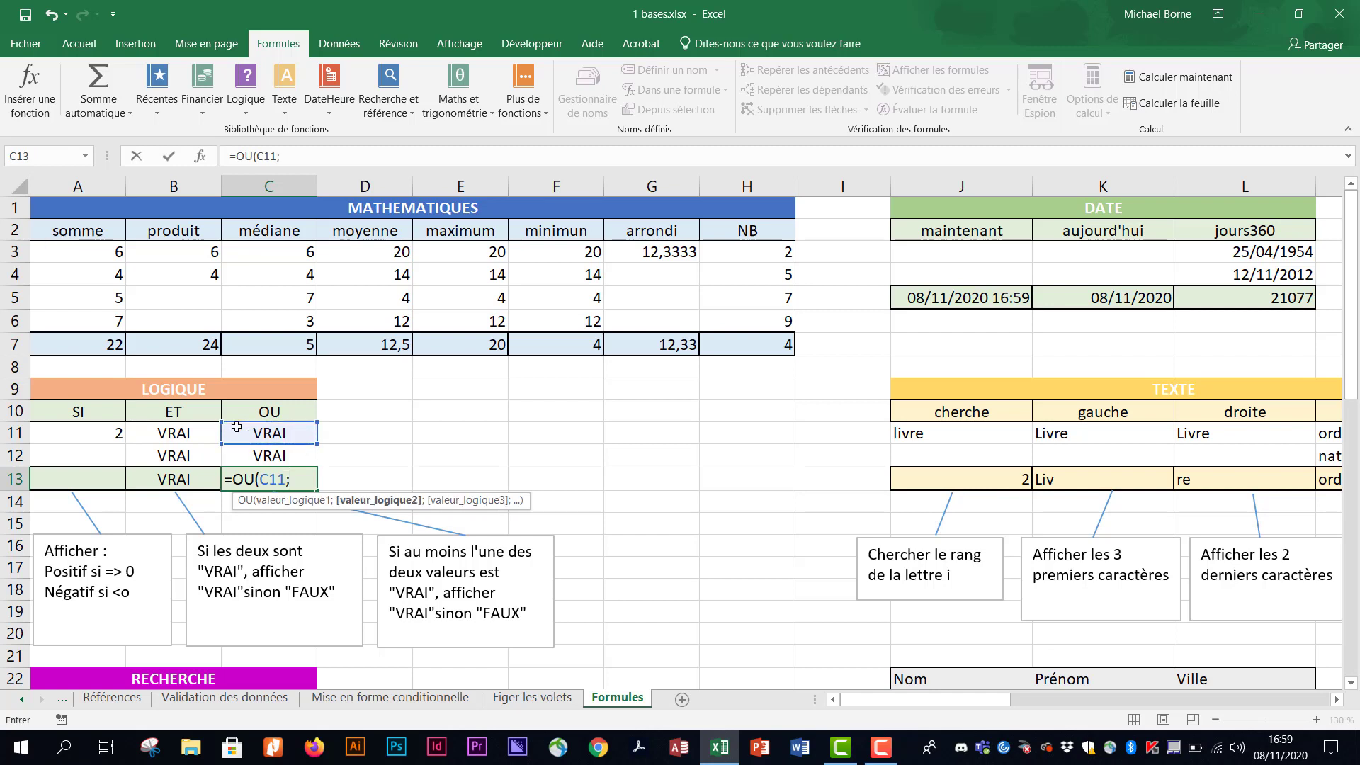
pyautogui.click(296, 456)
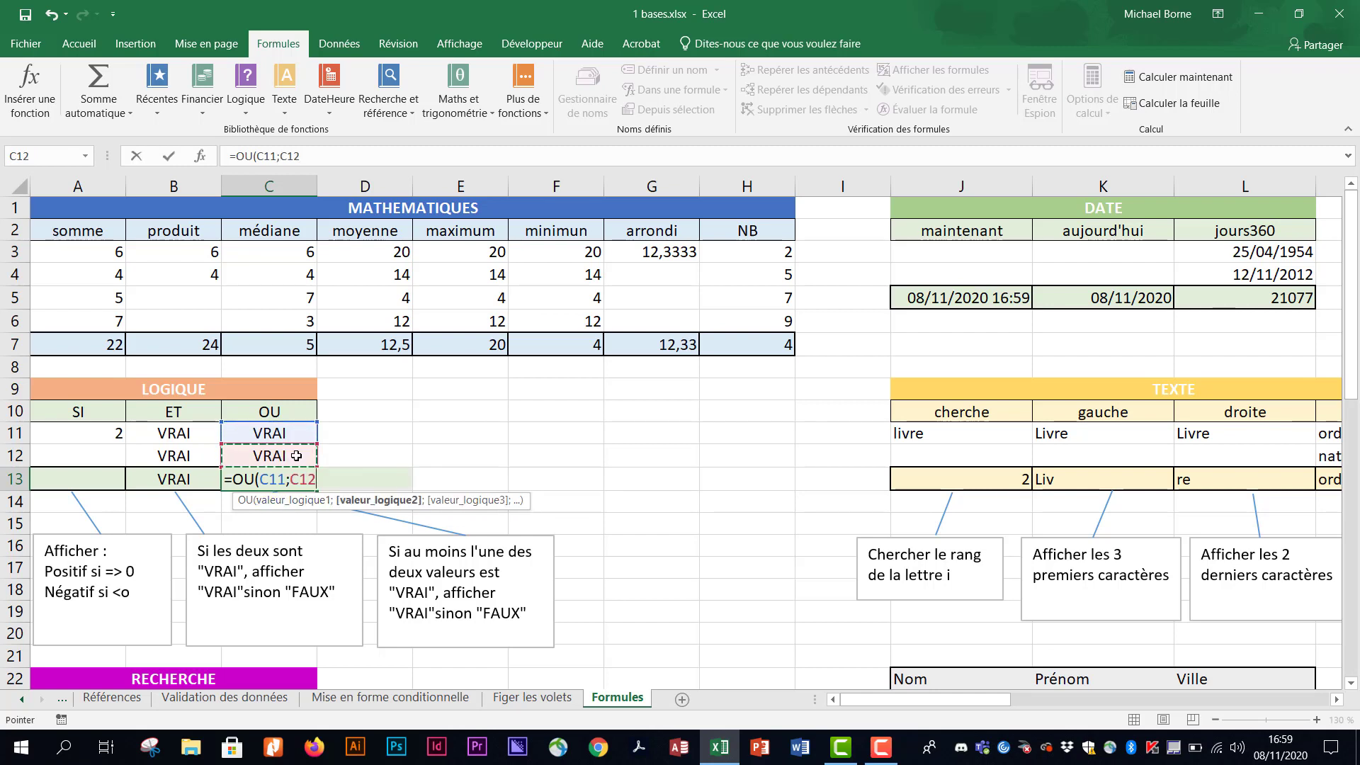
pyautogui.press('Return')
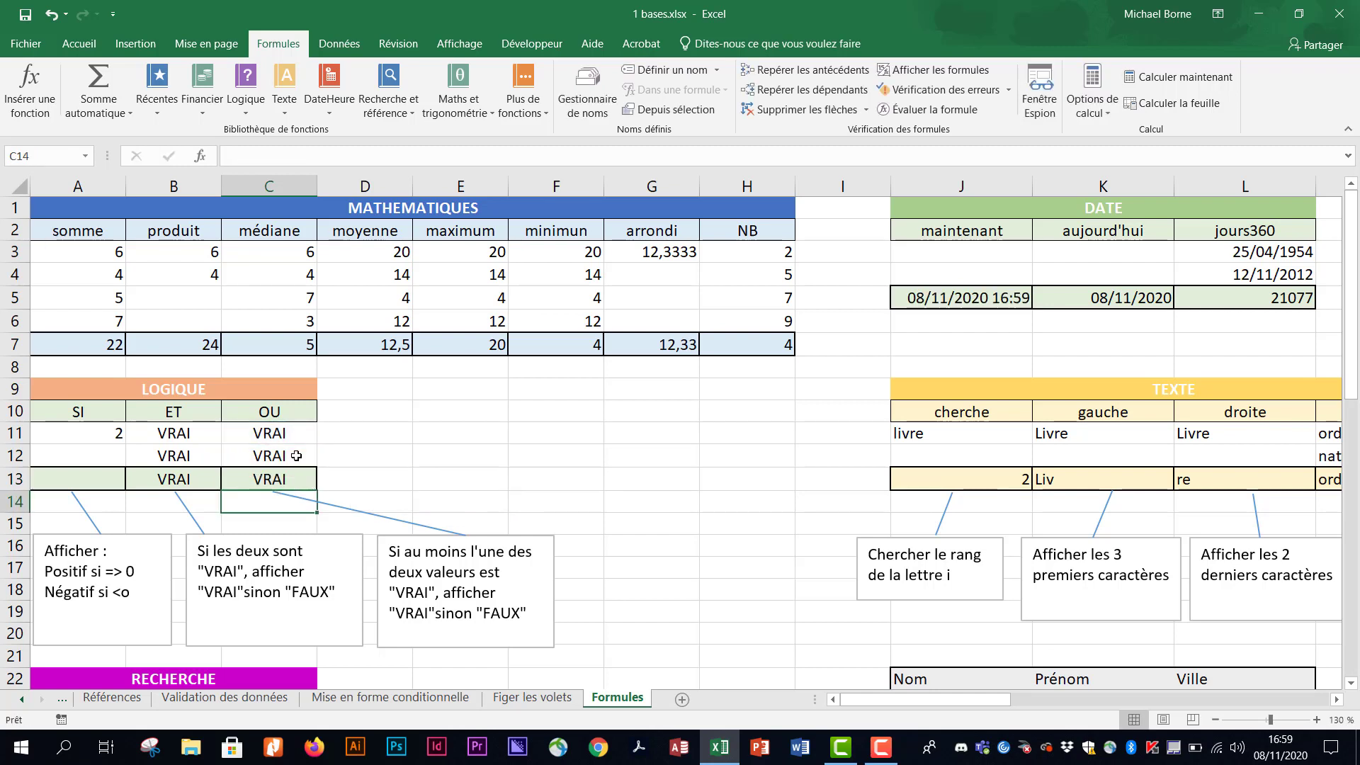
# - Change the OU test values to FAUX, first C12 and after it C11
pyautogui.click(296, 456)
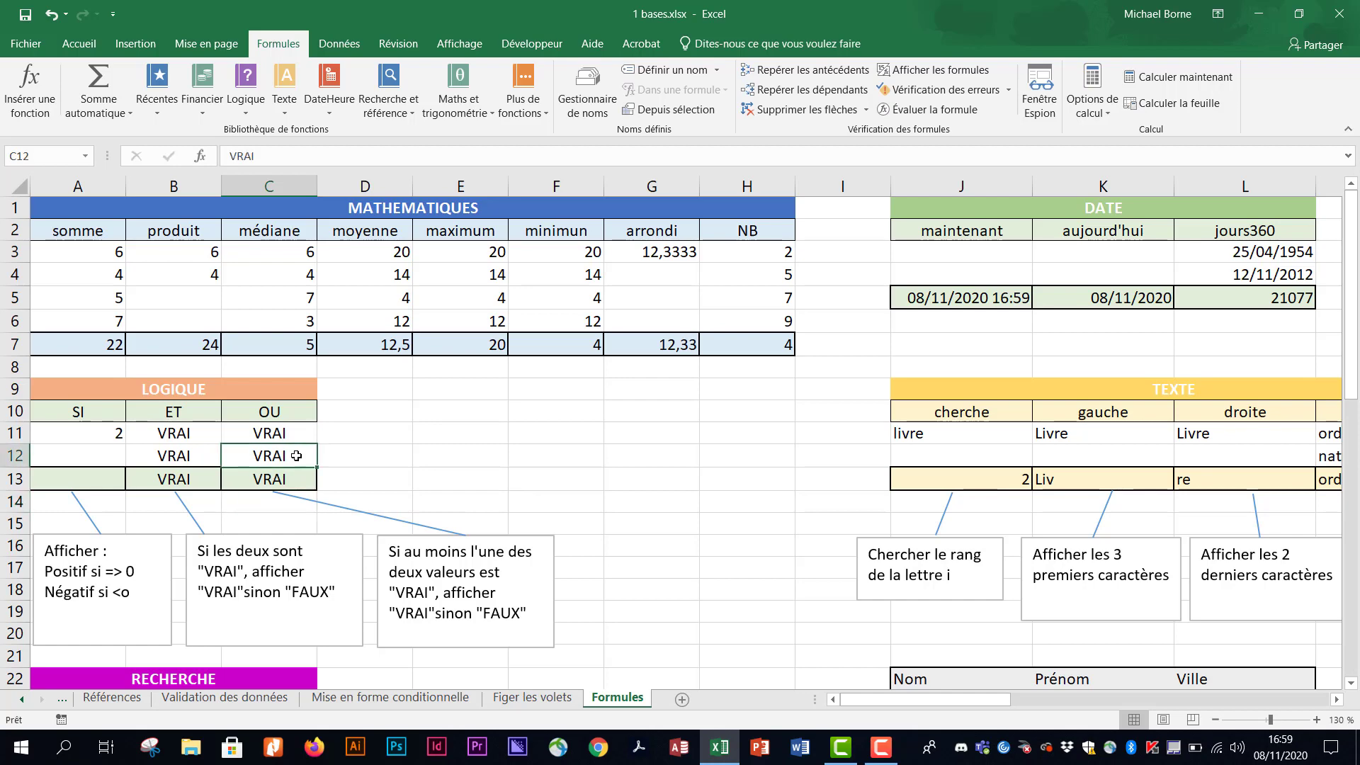
pyautogui.write('FAUX')
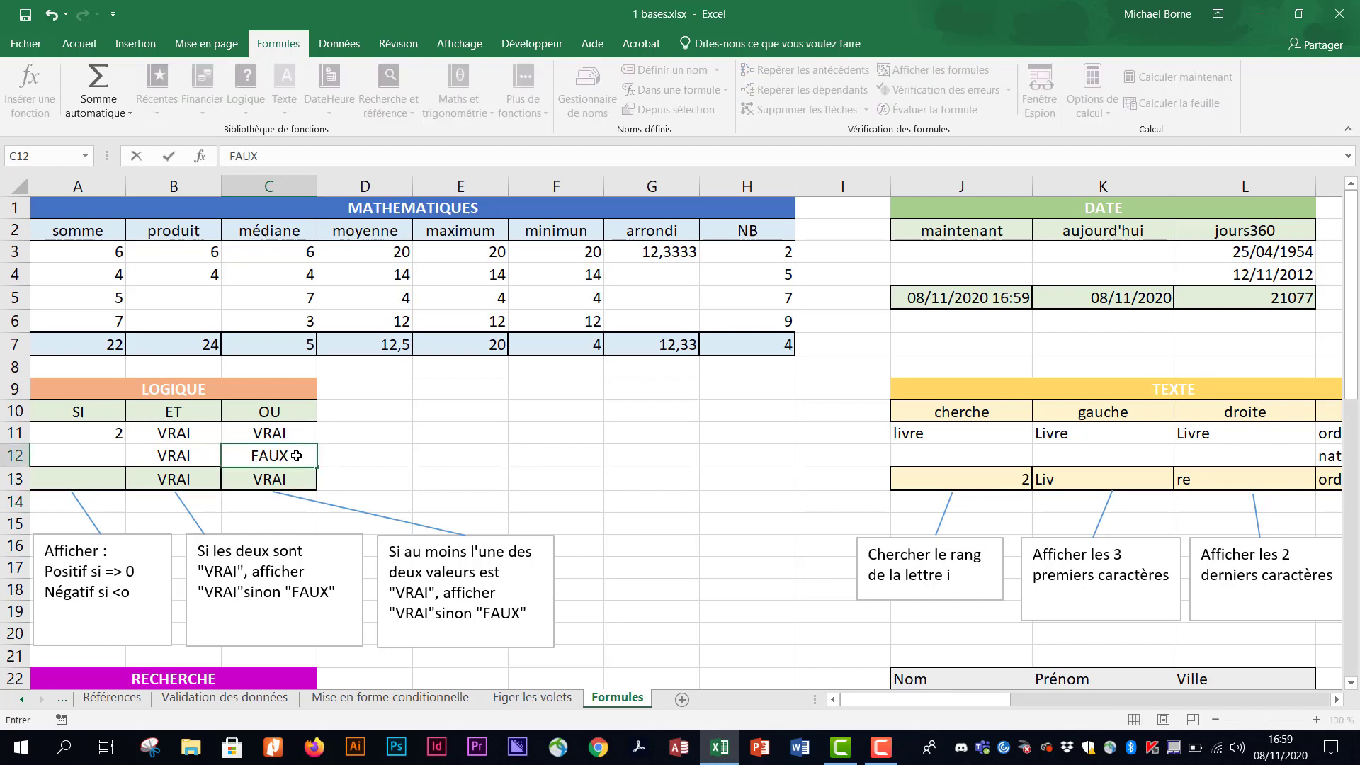
pyautogui.press('Return')
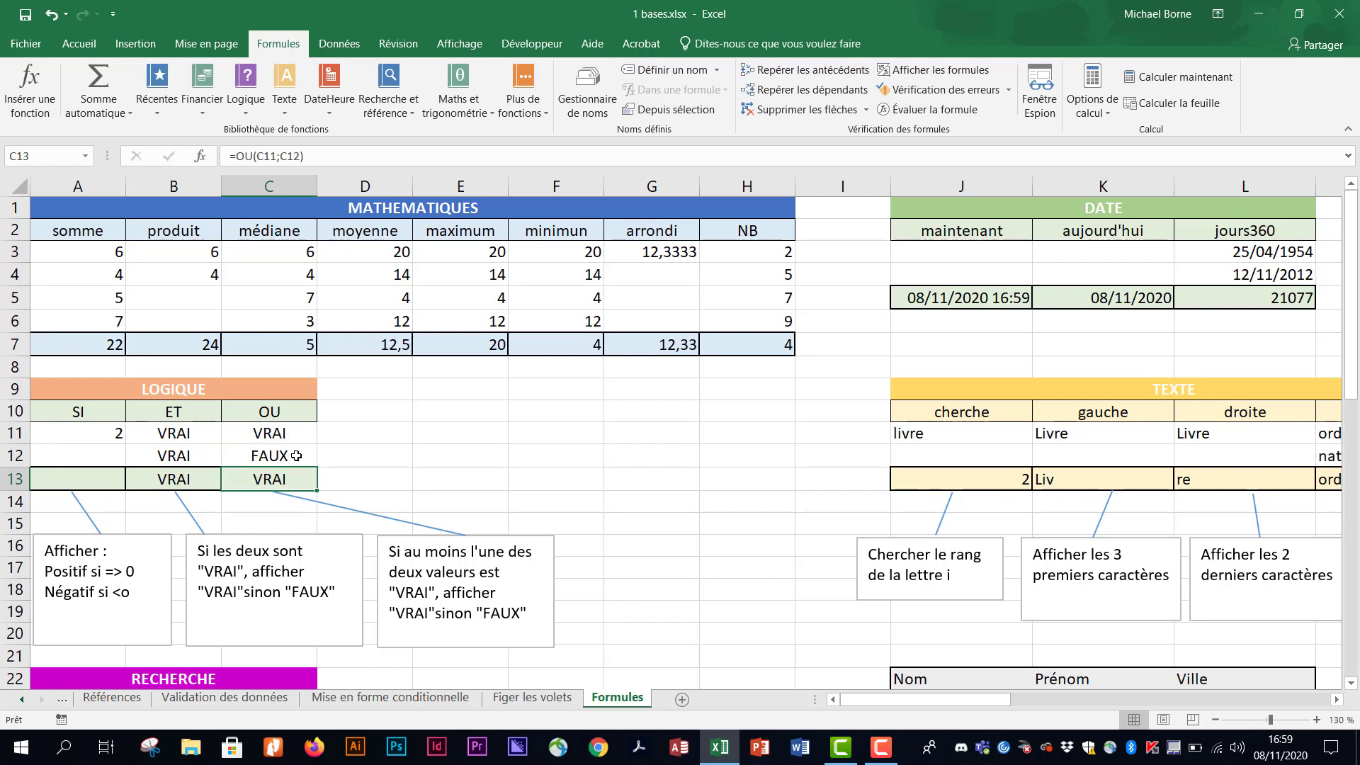
pyautogui.click(302, 439)
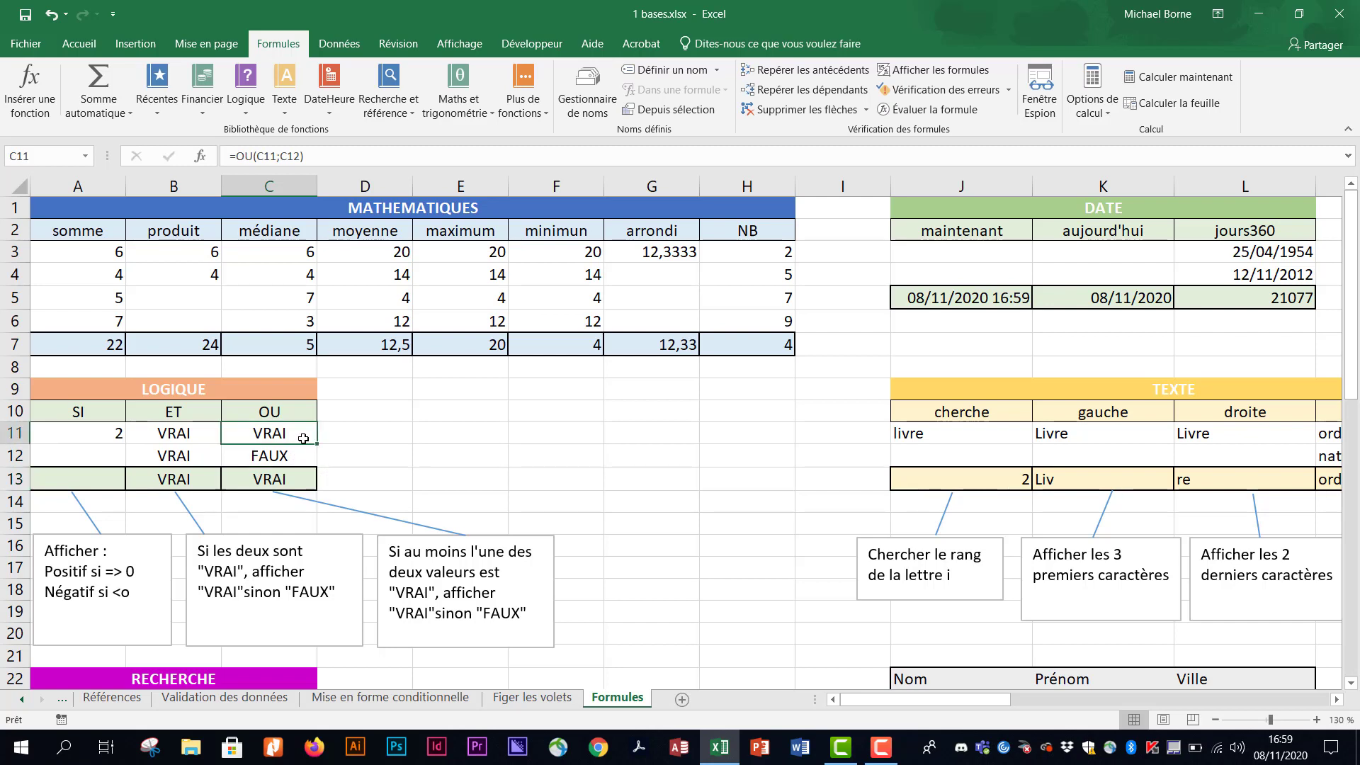
pyautogui.write('FAI')
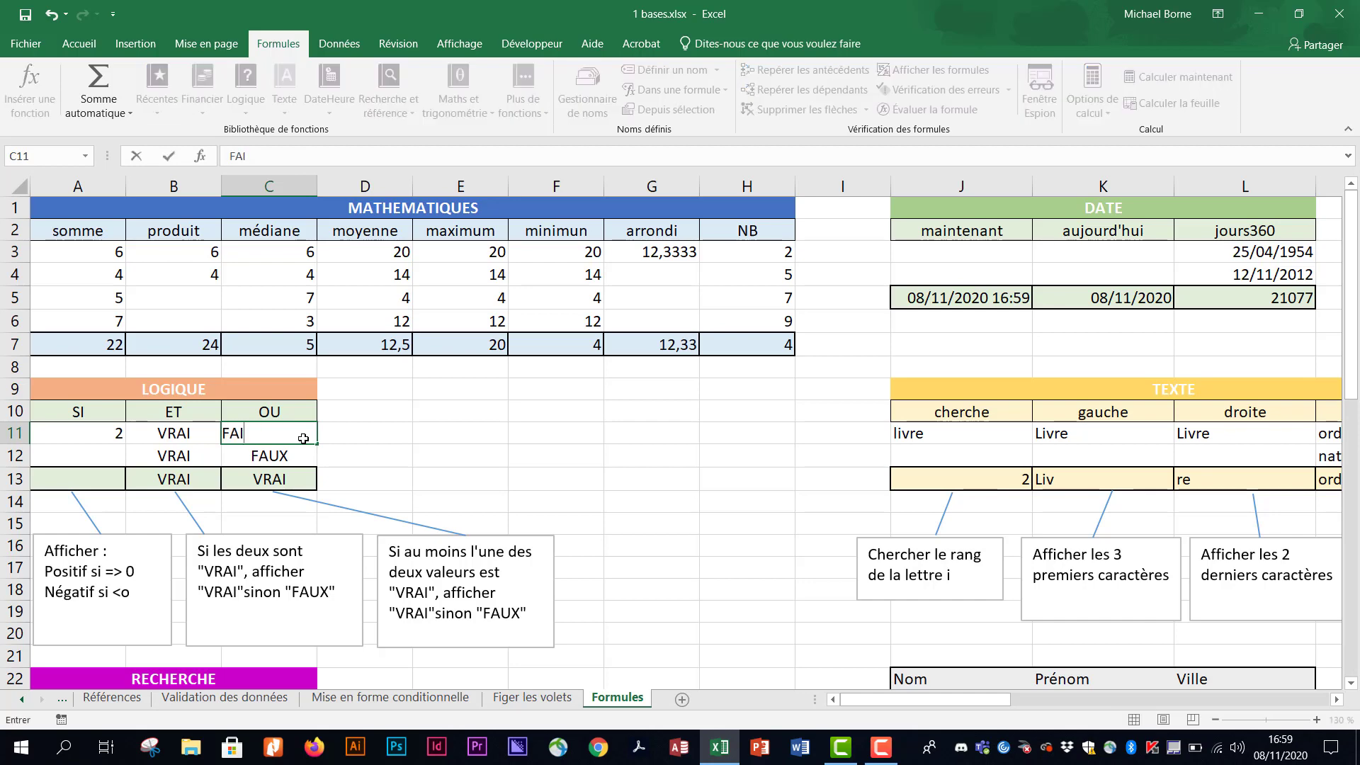
pyautogui.press('BackSpace')
pyautogui.write('UX')
pyautogui.press('Return')
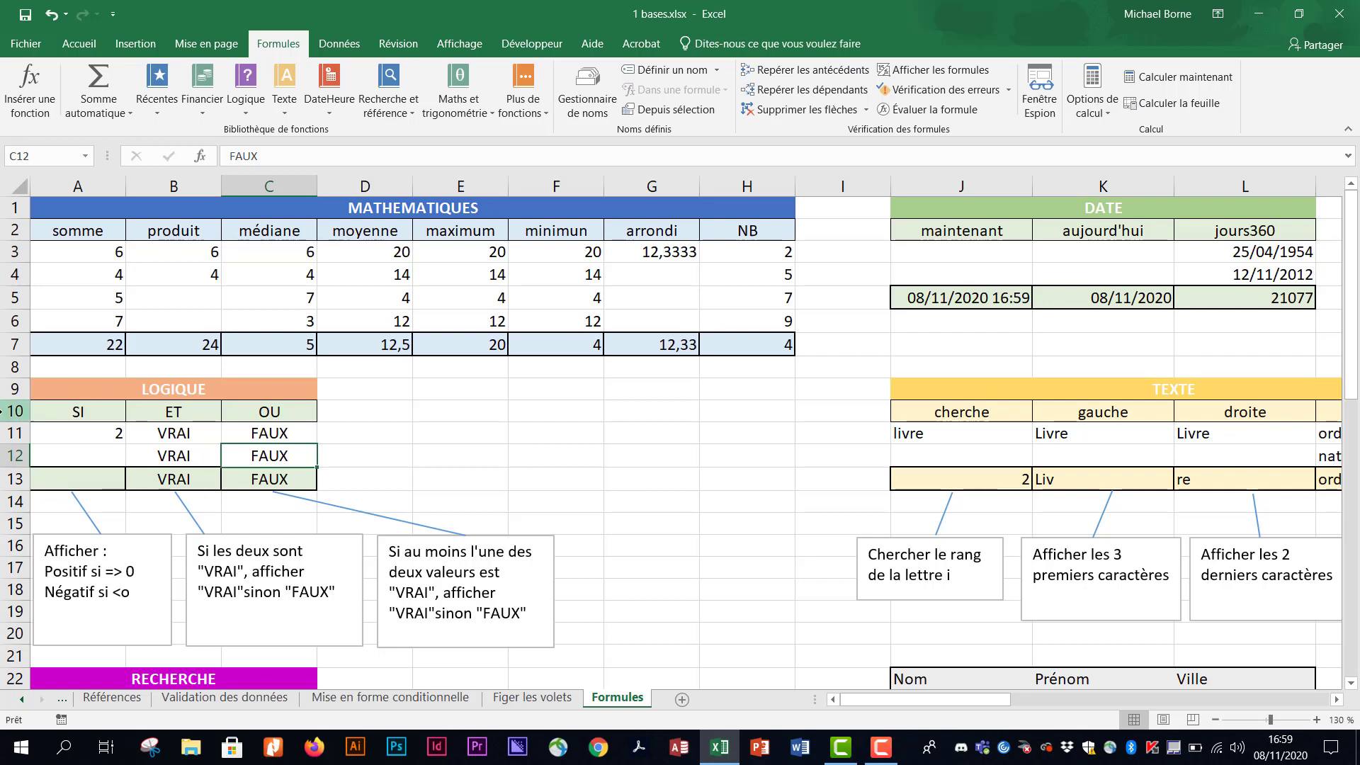
# - Enter the formula =SI(A11>=0;"positif";"négatif") in A13 of the LOGIQUE table
pyautogui.click(88, 435)
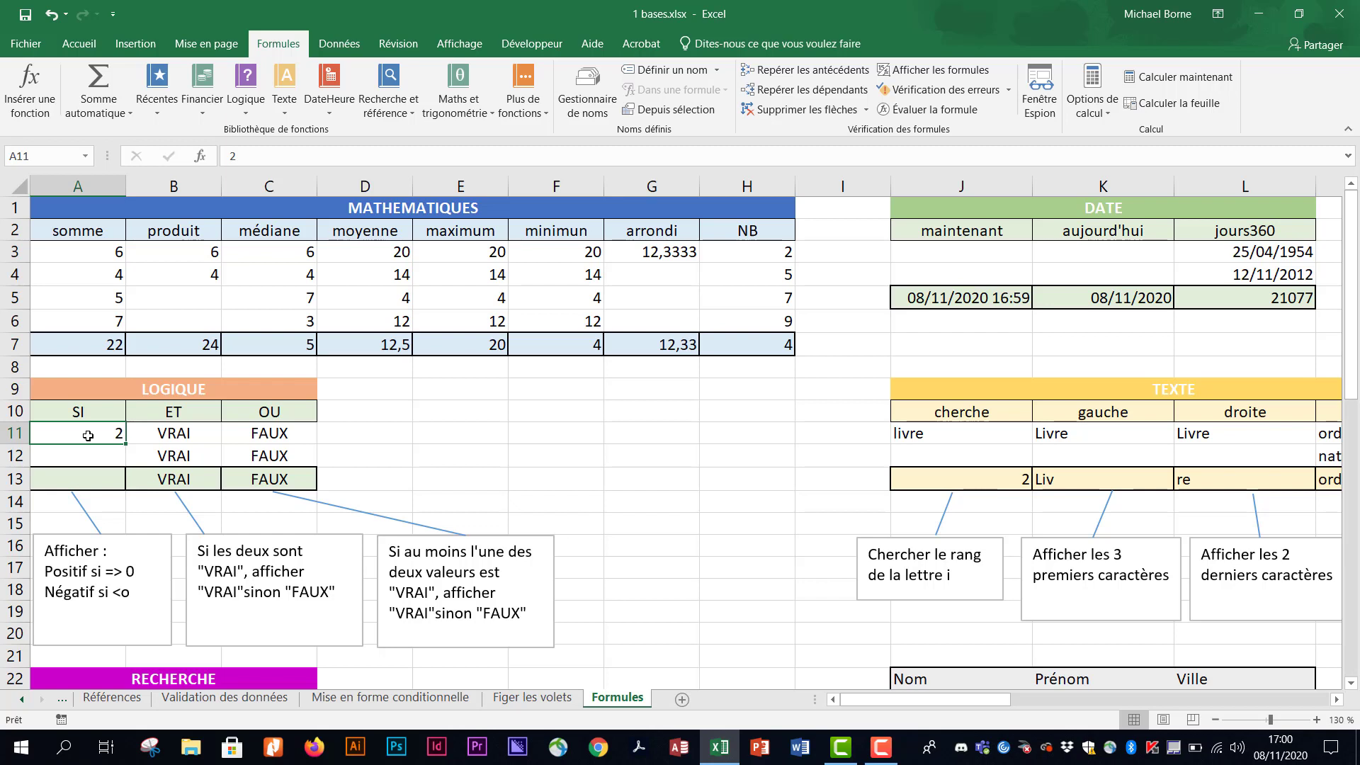
pyautogui.click(99, 481)
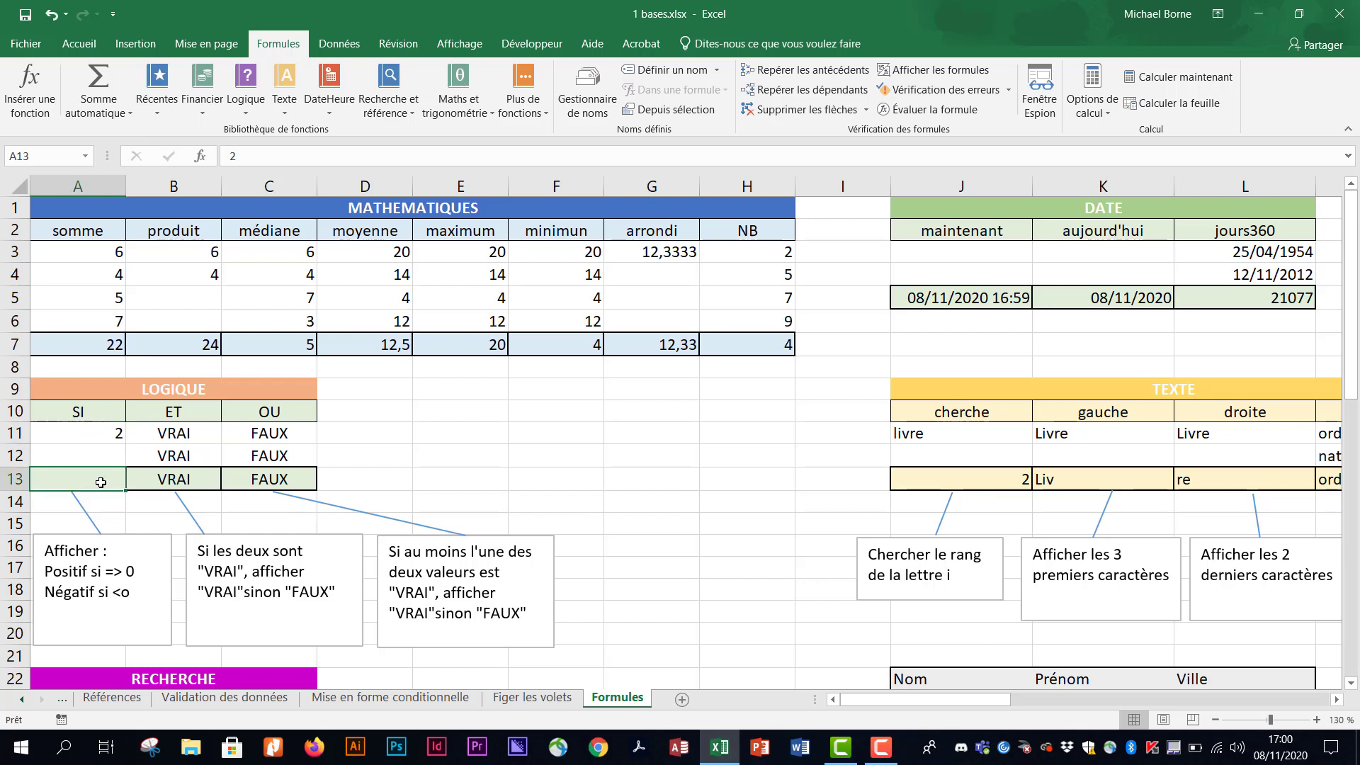
pyautogui.write('=si')
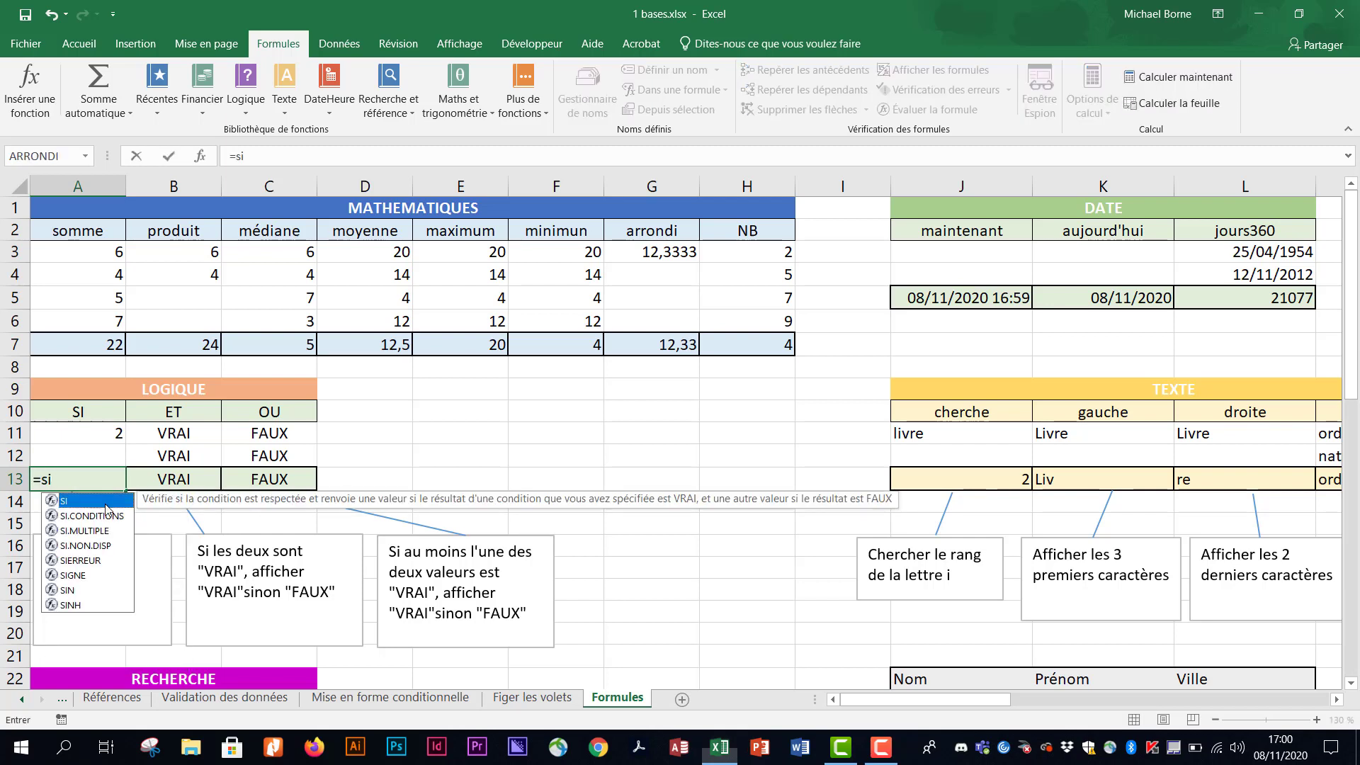
pyautogui.doubleClick(106, 503)
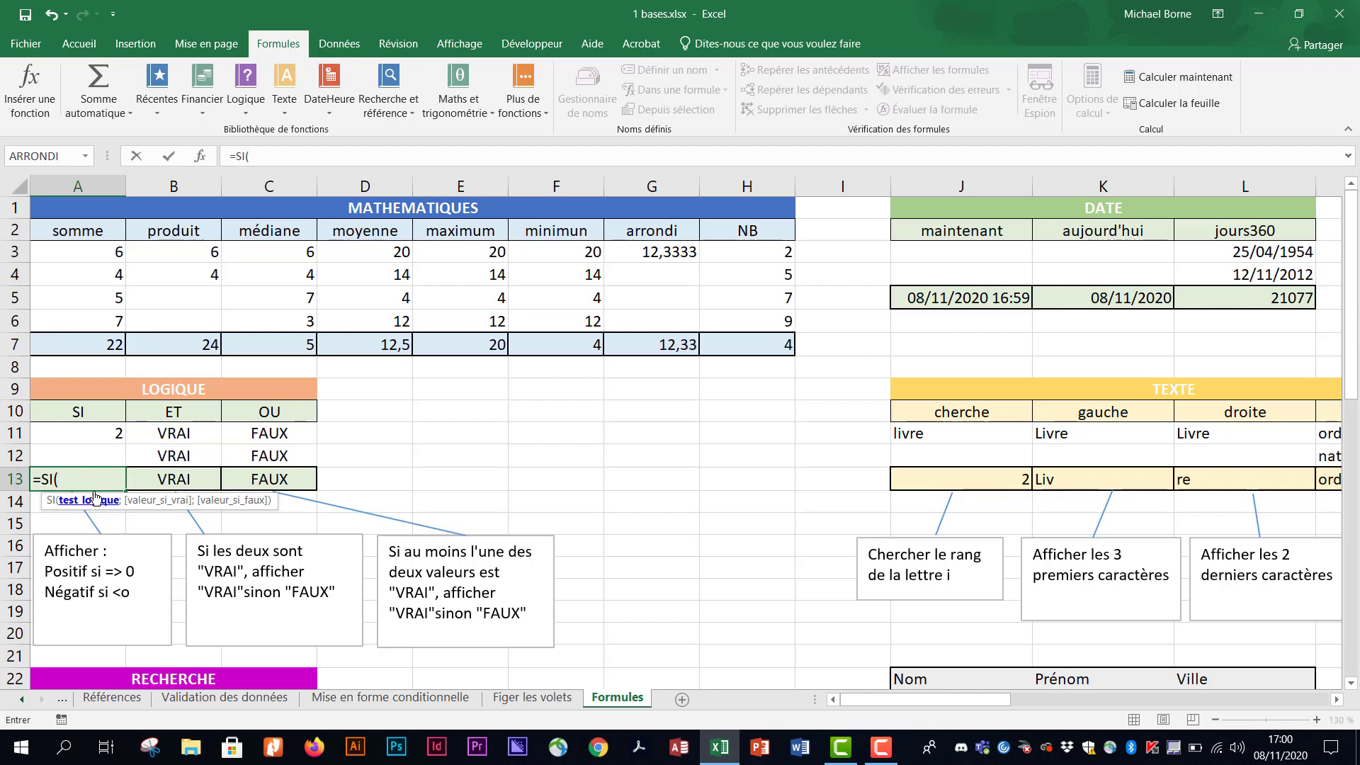
pyautogui.click(85, 437)
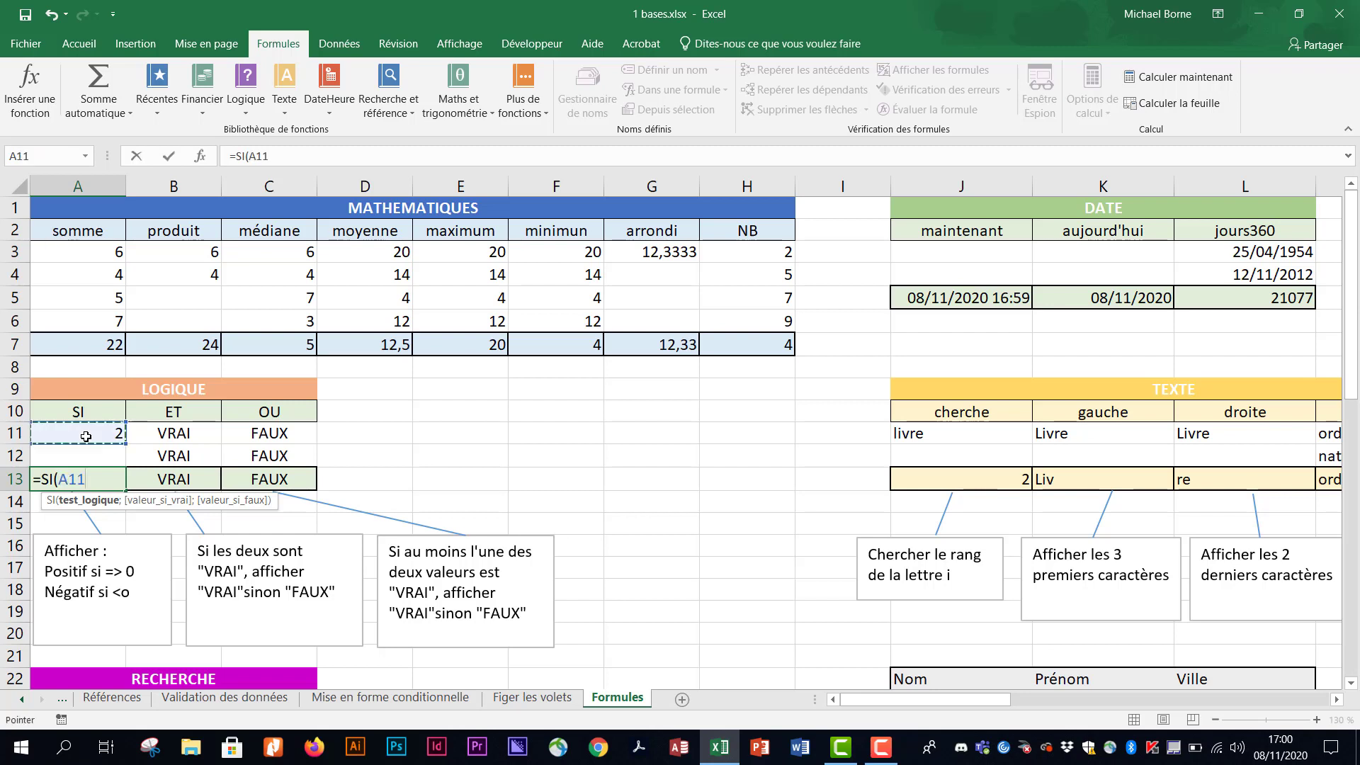
pyautogui.write('>=0')
pyautogui.write(';')
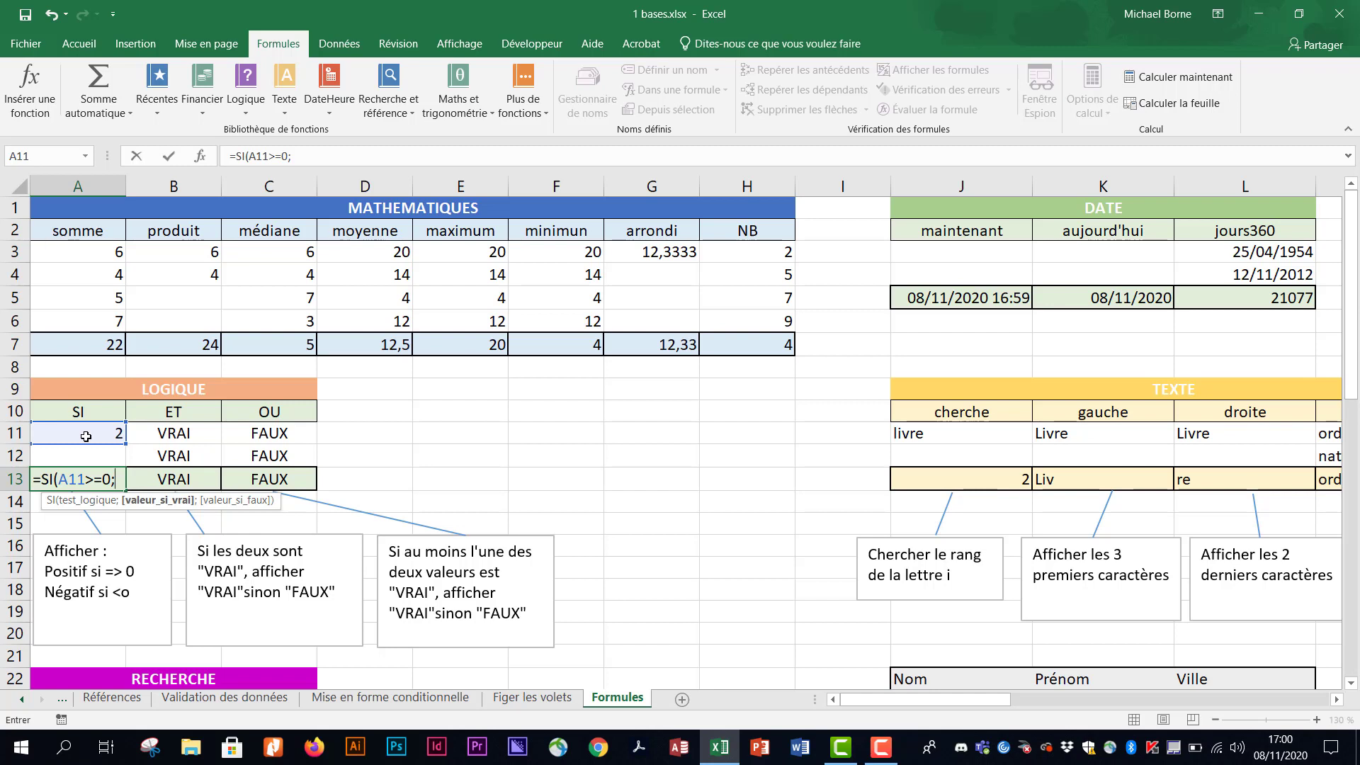
pyautogui.write('"positi')
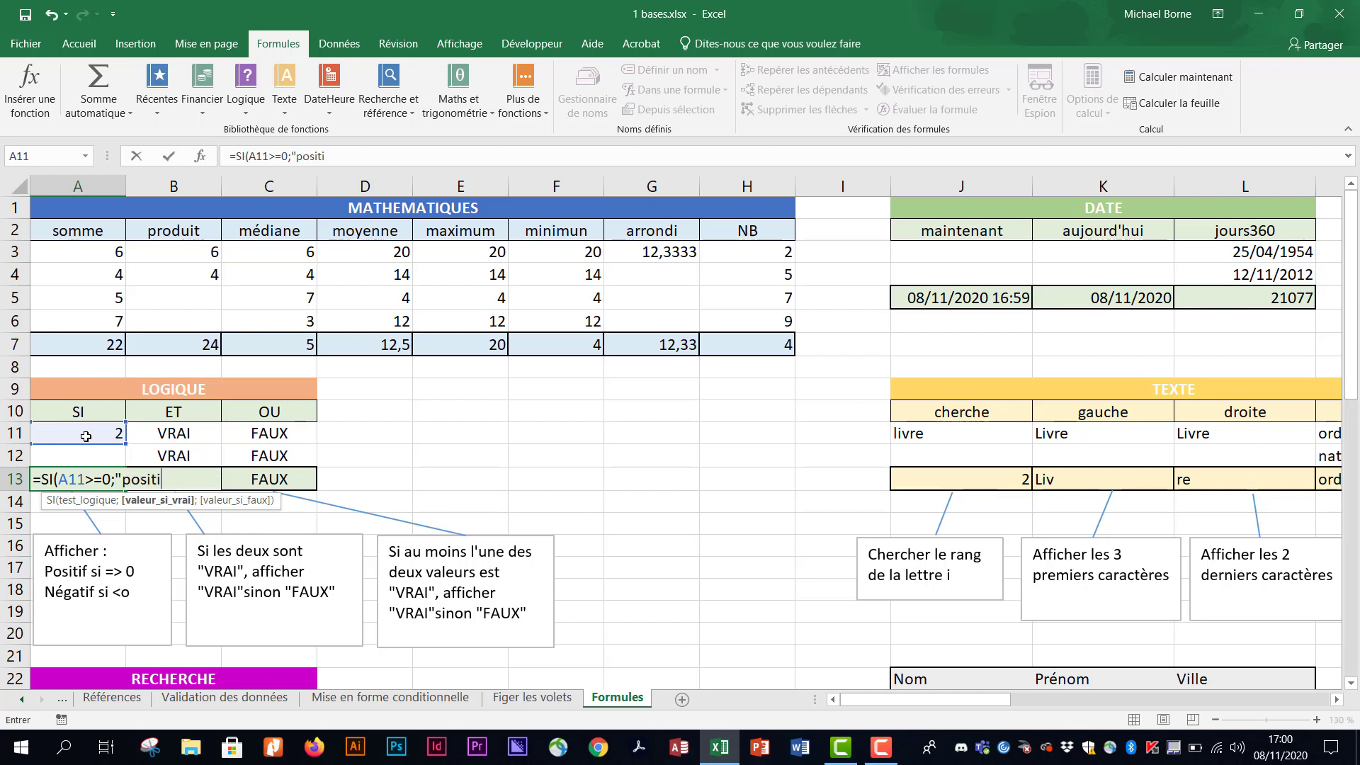
pyautogui.write('f')
pyautogui.write('";')
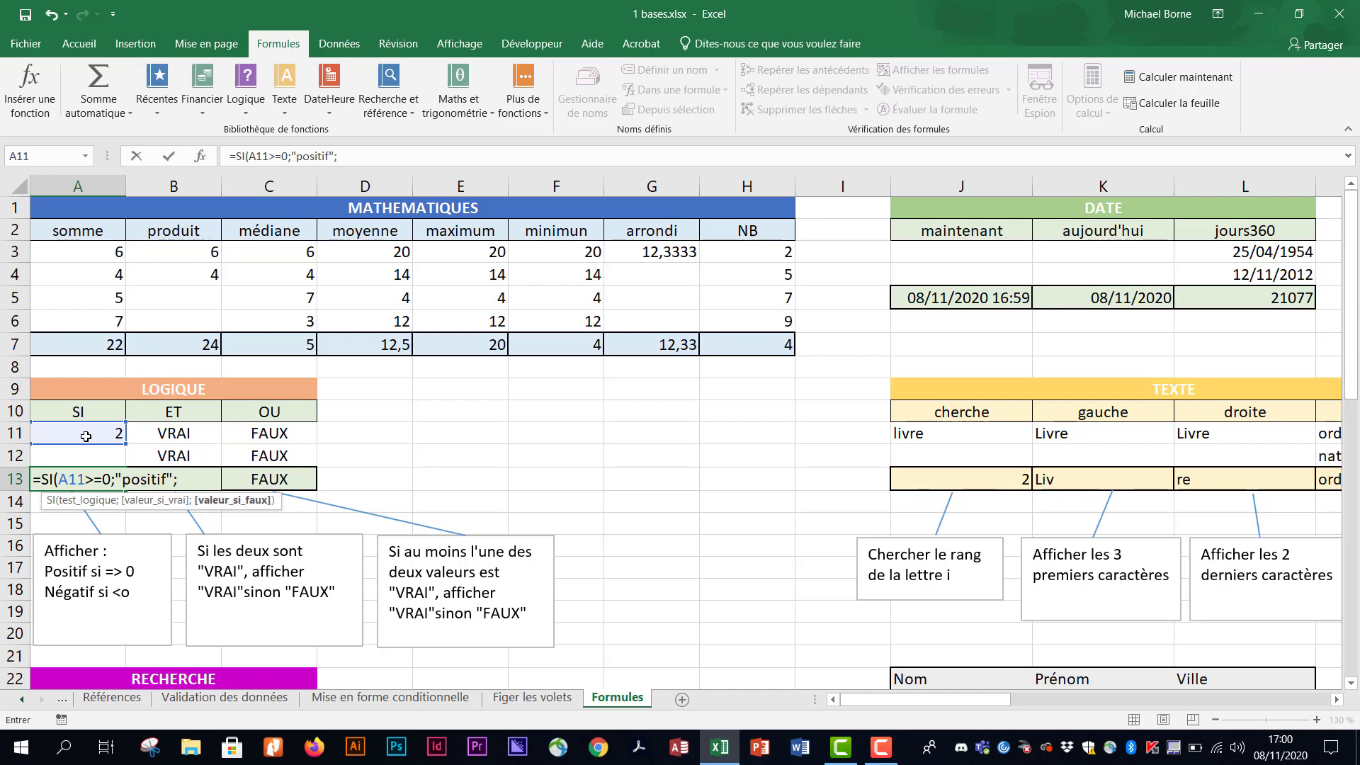
pyautogui.write(' négatif"')
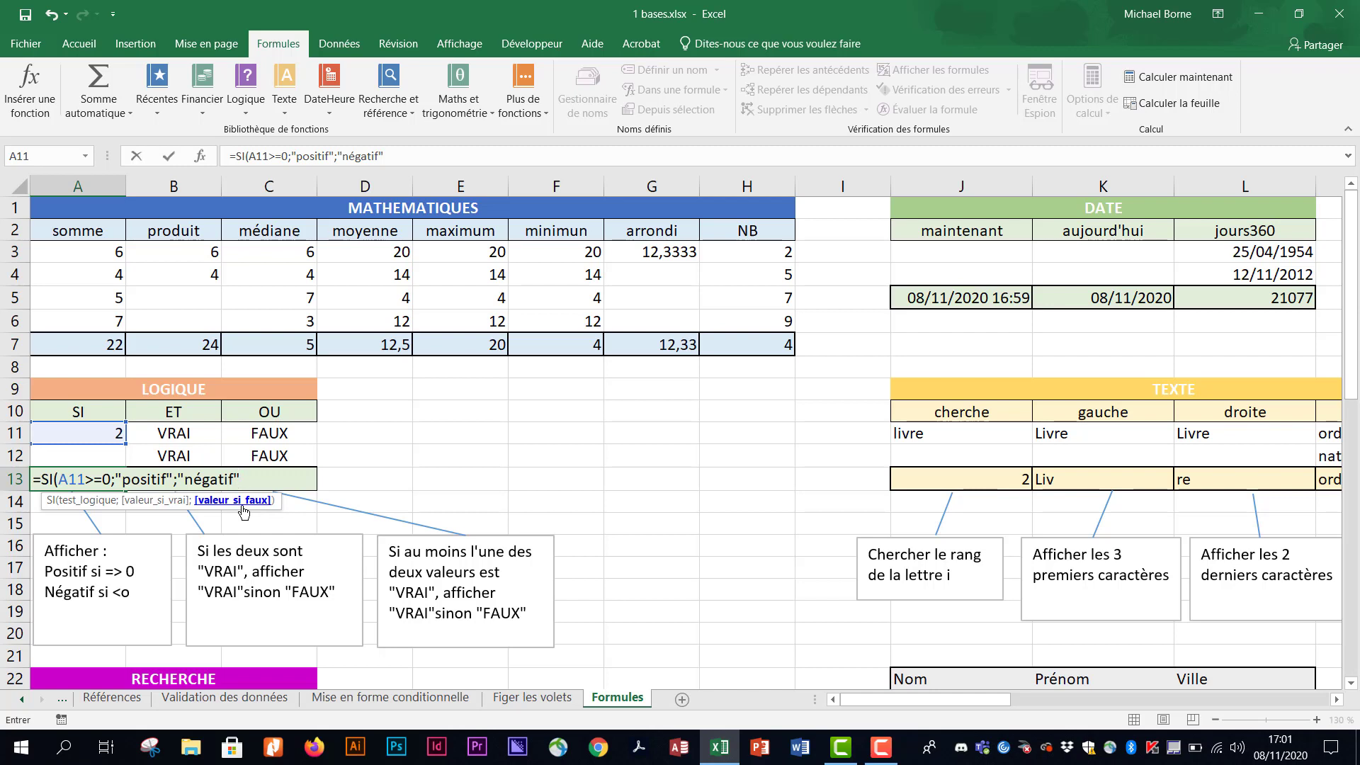
pyautogui.press('Return')
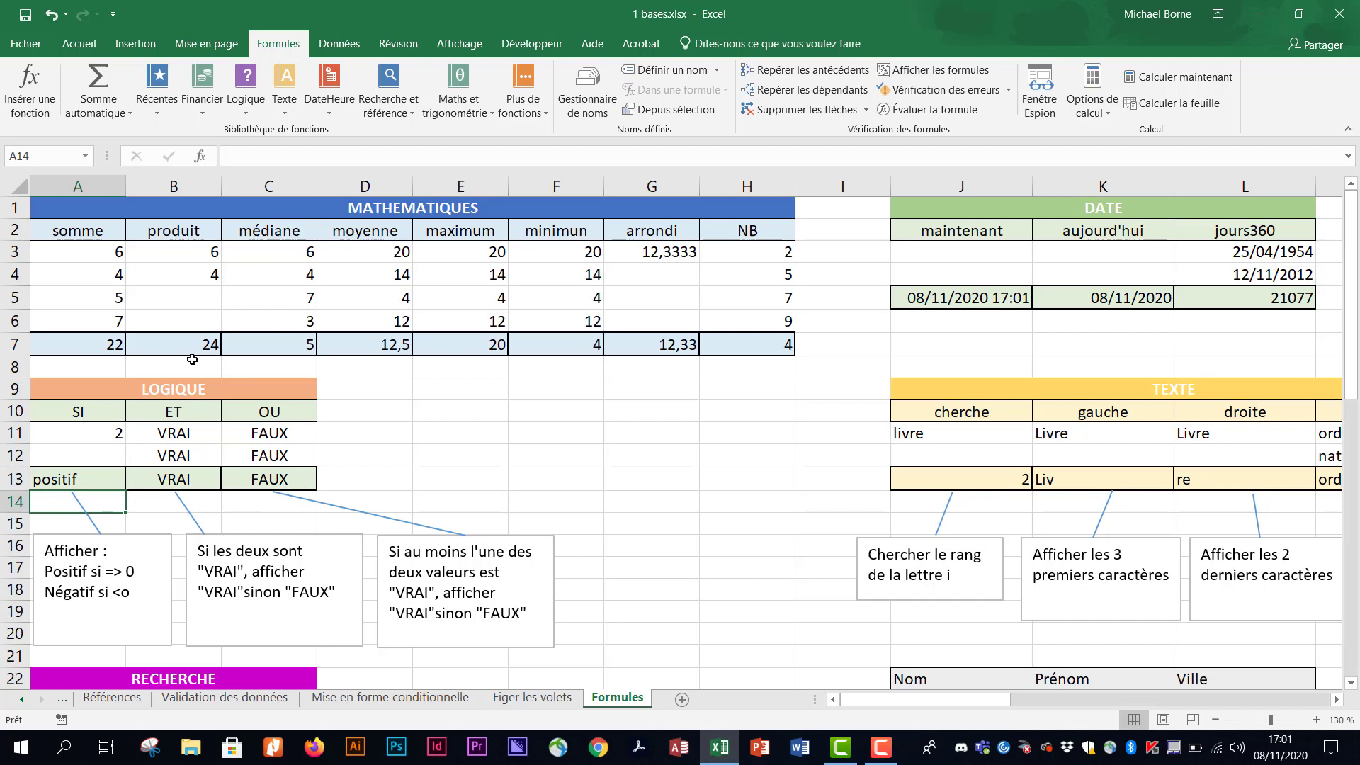
# - Test the SI formula by entering 0 and finally -2 in A11
pyautogui.click(106, 437)
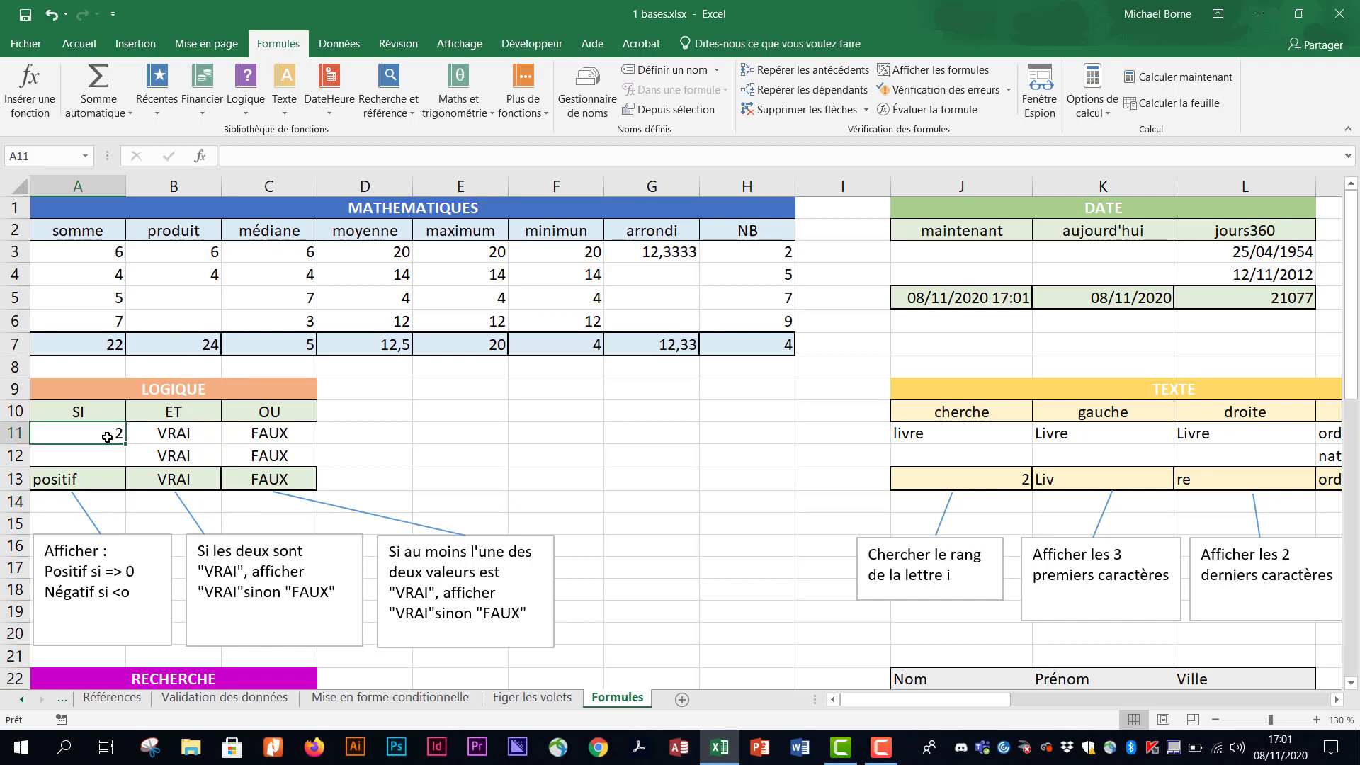
pyautogui.write('0')
pyautogui.press('Return')
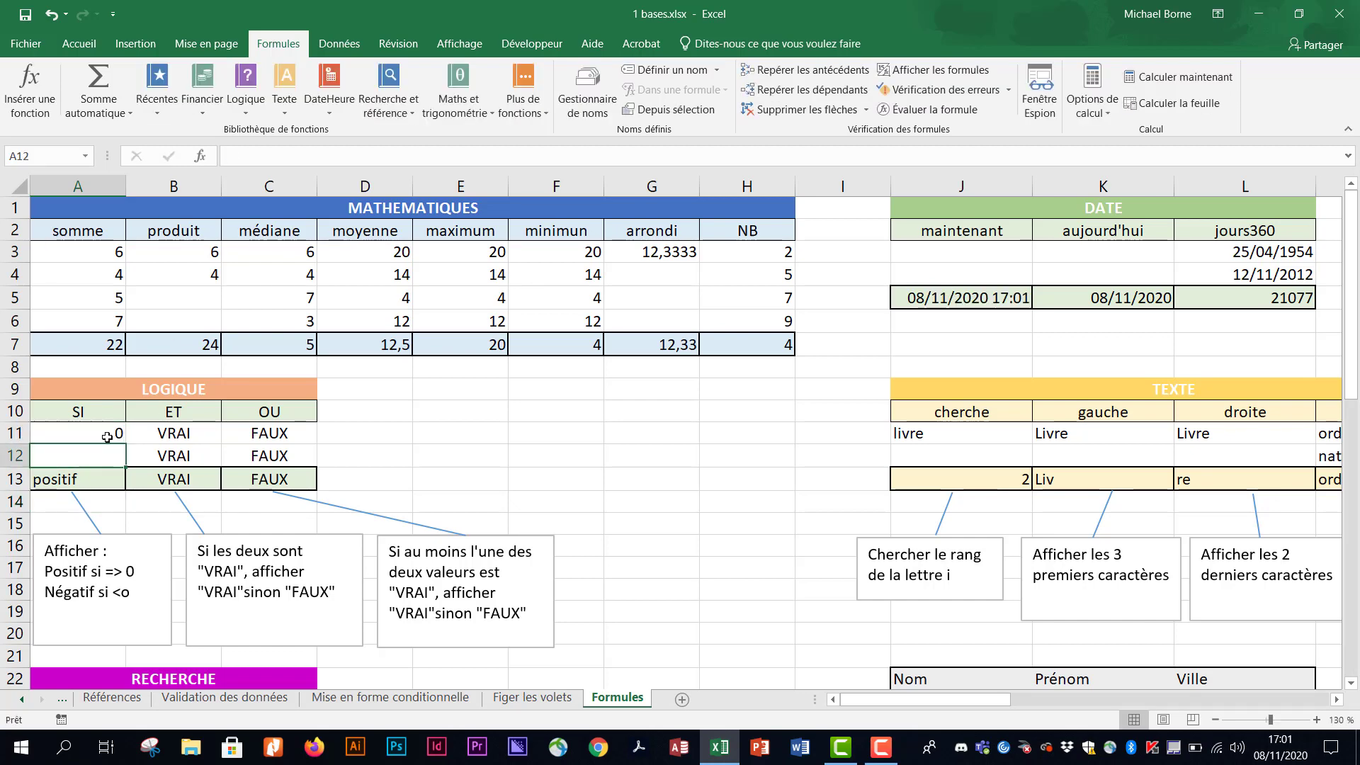
pyautogui.click(101, 437)
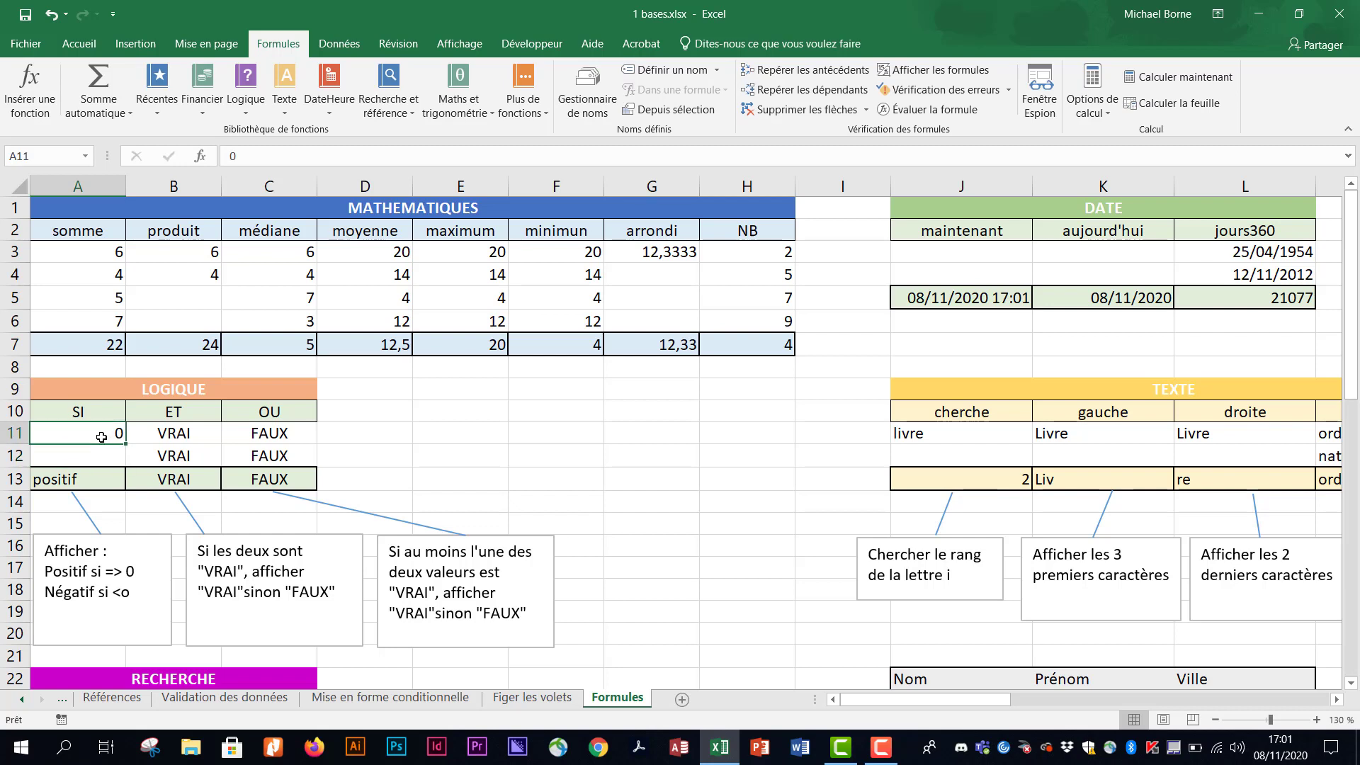
pyautogui.write('-2')
pyautogui.press('Return')
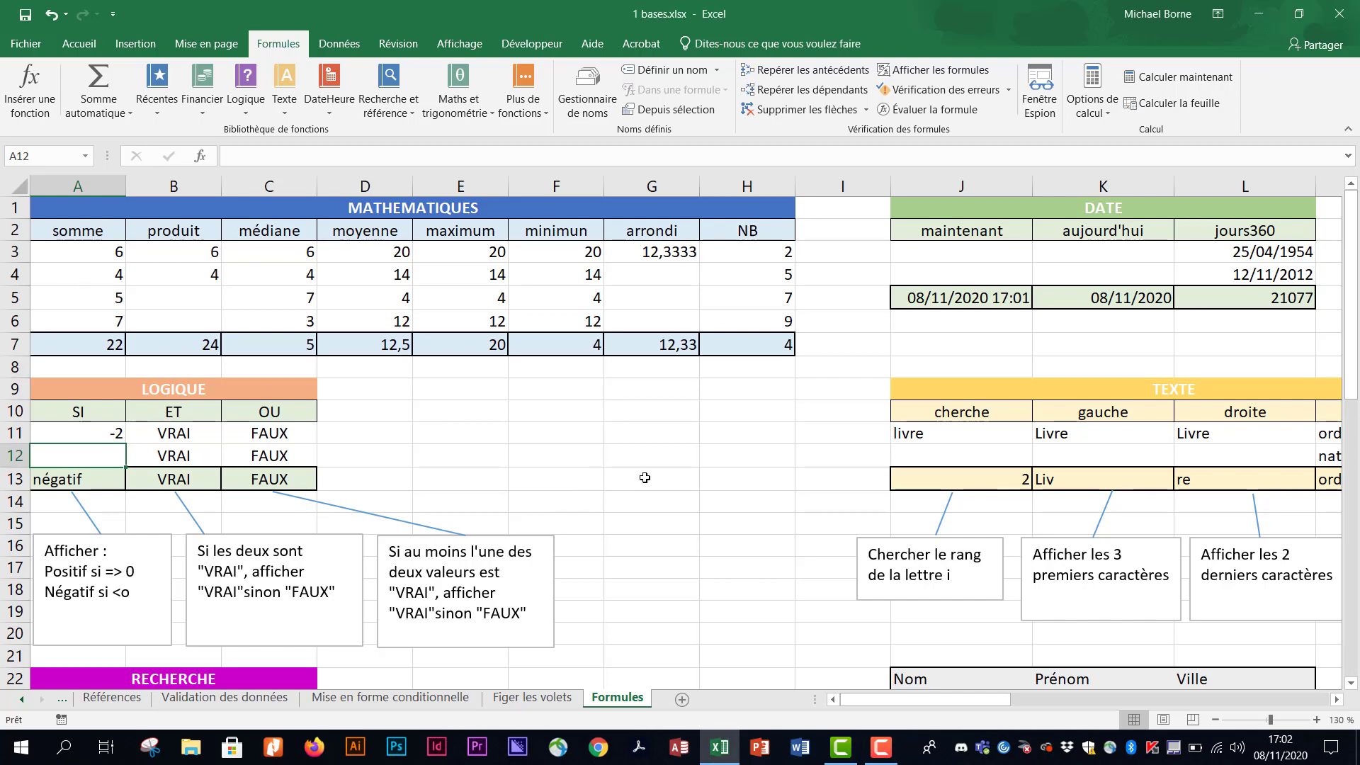
# - Enter the formula =LIGNES(J22:L24) in C23 of the RECHERCHE table to count the rows of table 1
pyautogui.scroll(-6, 658, 476)
pyautogui.scroll(-1, 658, 476)
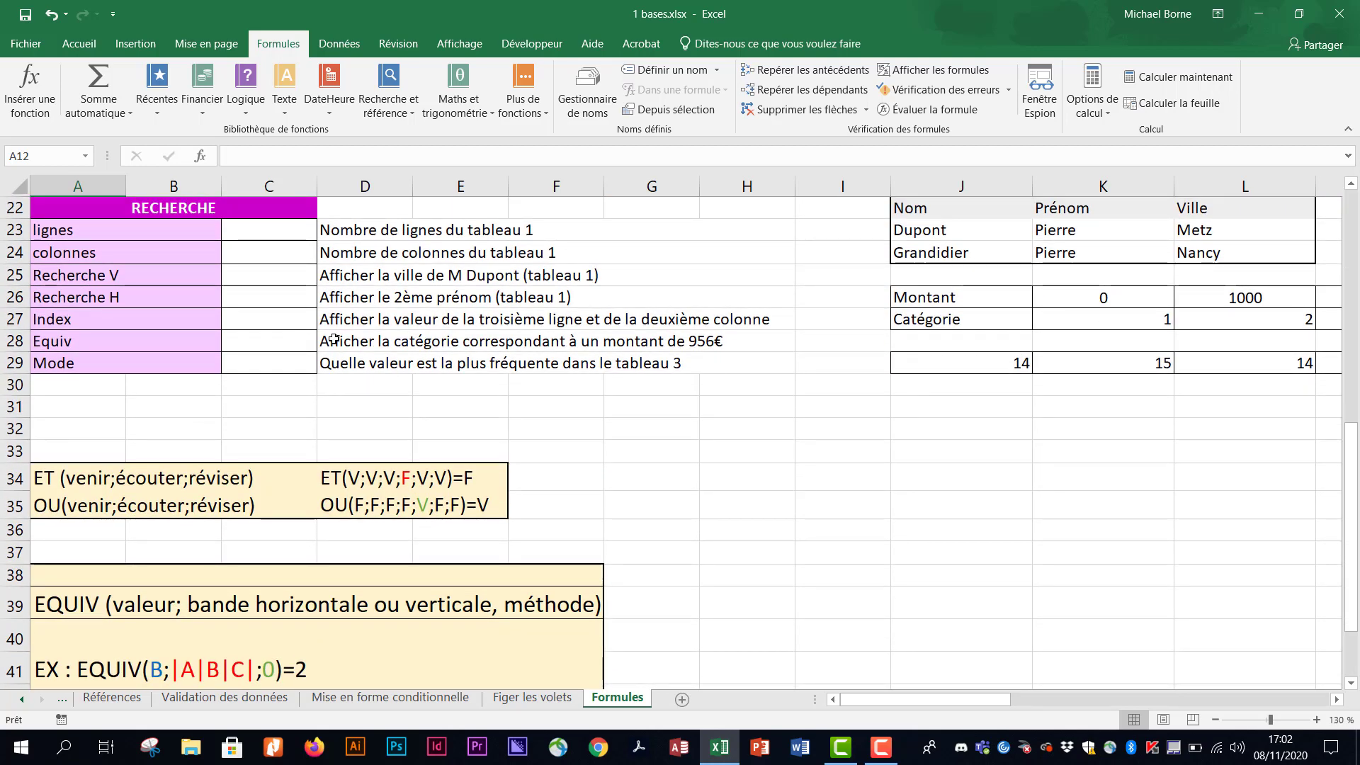
pyautogui.scroll(1, 604, 454)
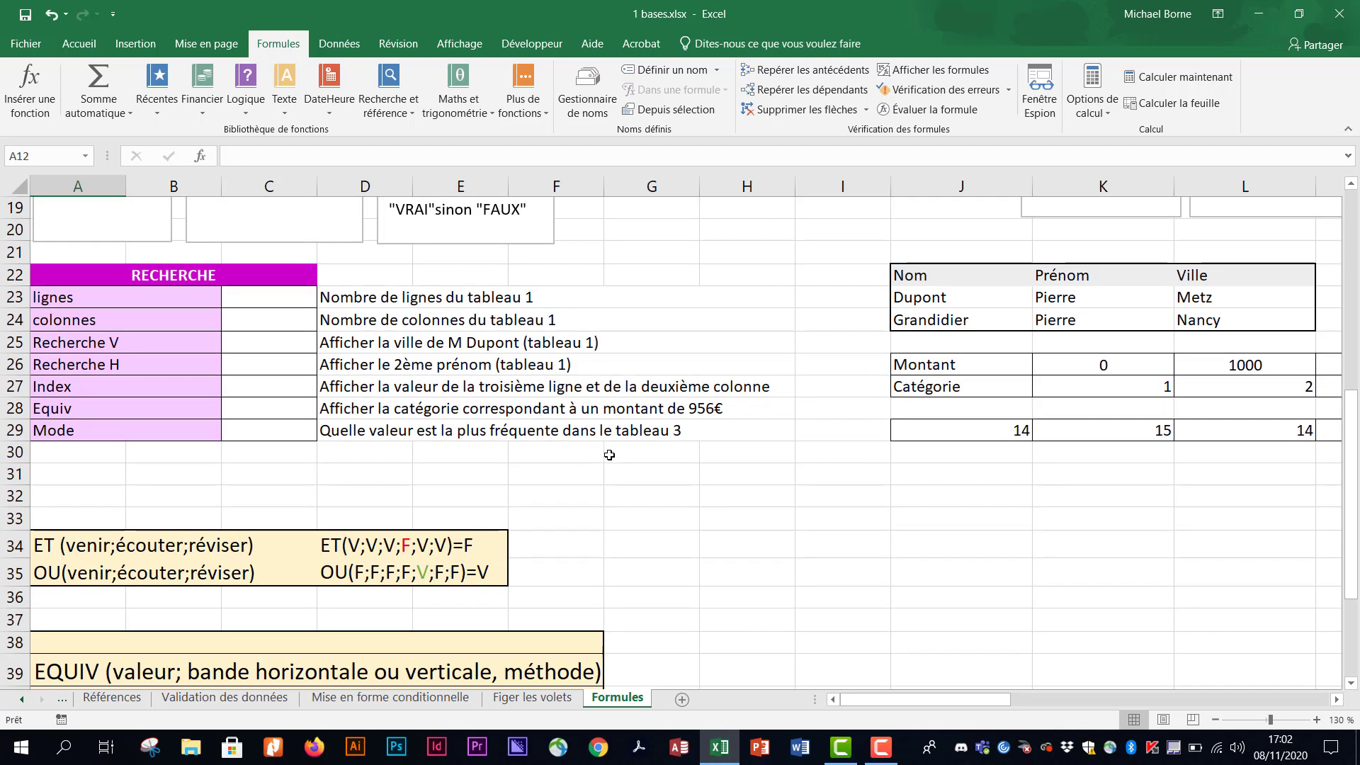
pyautogui.keyDown('ctrl'); pyautogui.scroll(-1, 604, 454); pyautogui.keyUp('ctrl')
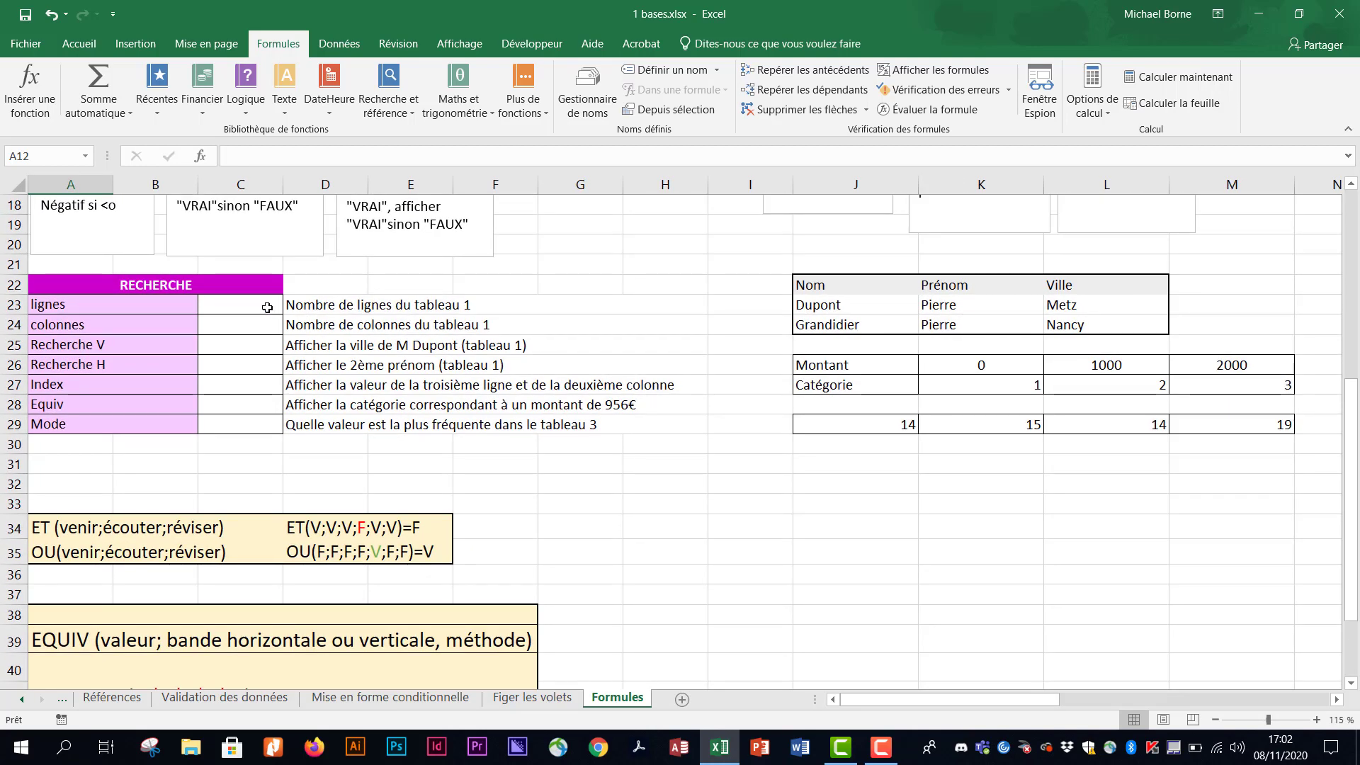
pyautogui.click(273, 309)
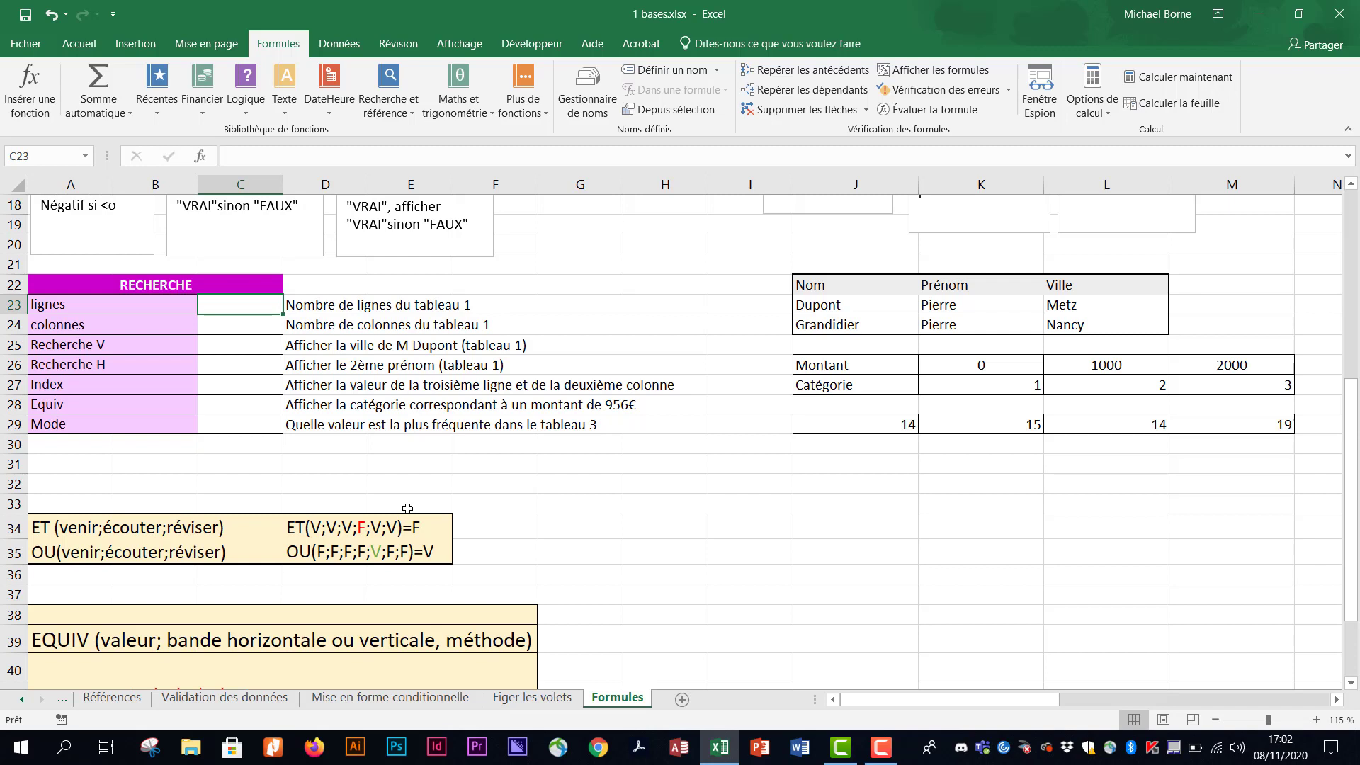
pyautogui.write('=')
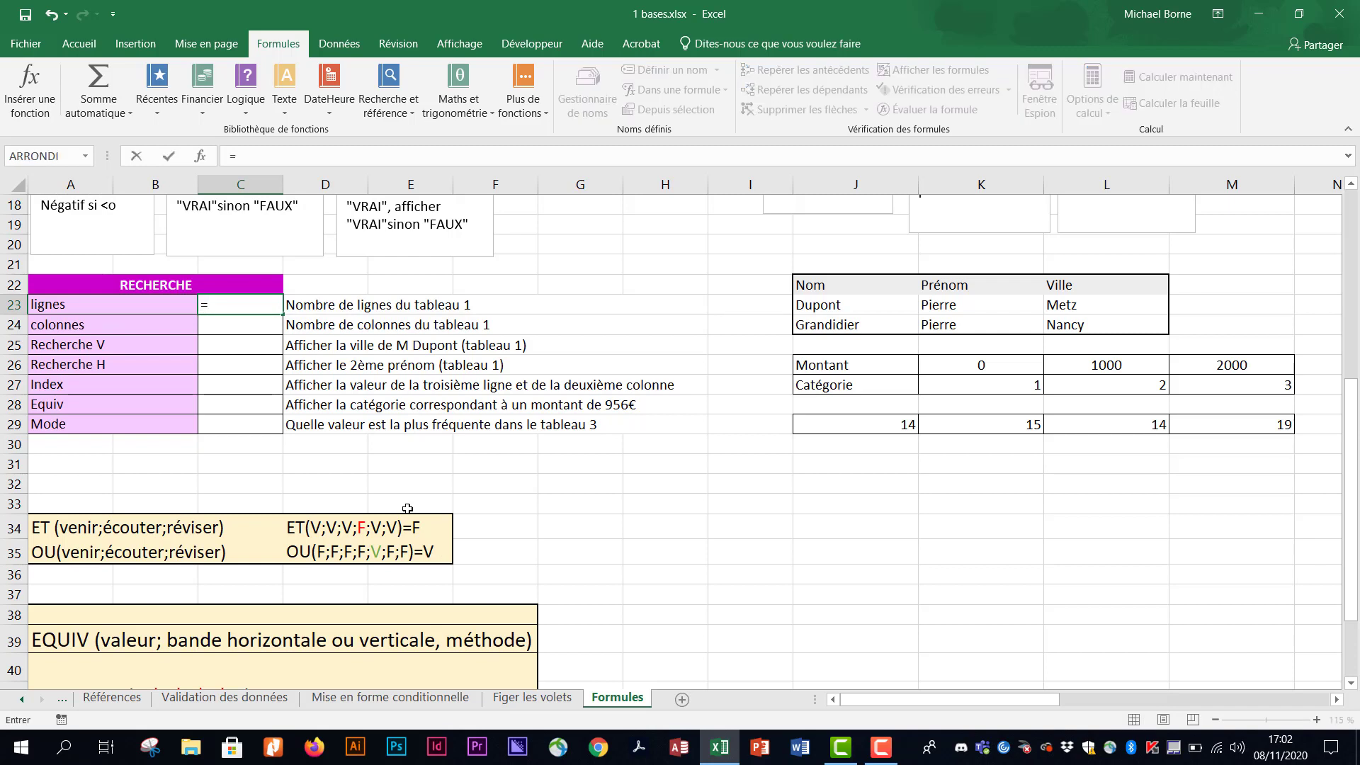
pyautogui.write('lignes')
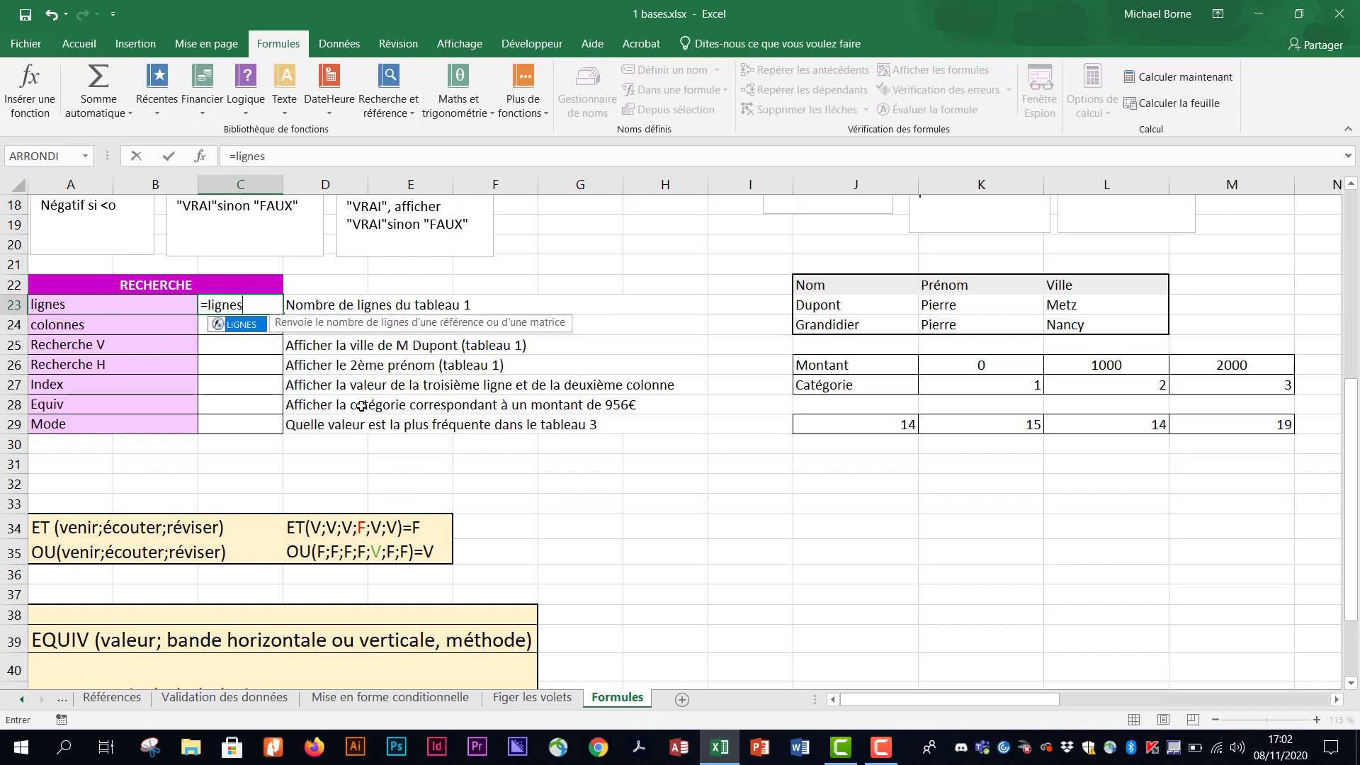
pyautogui.doubleClick(245, 324)
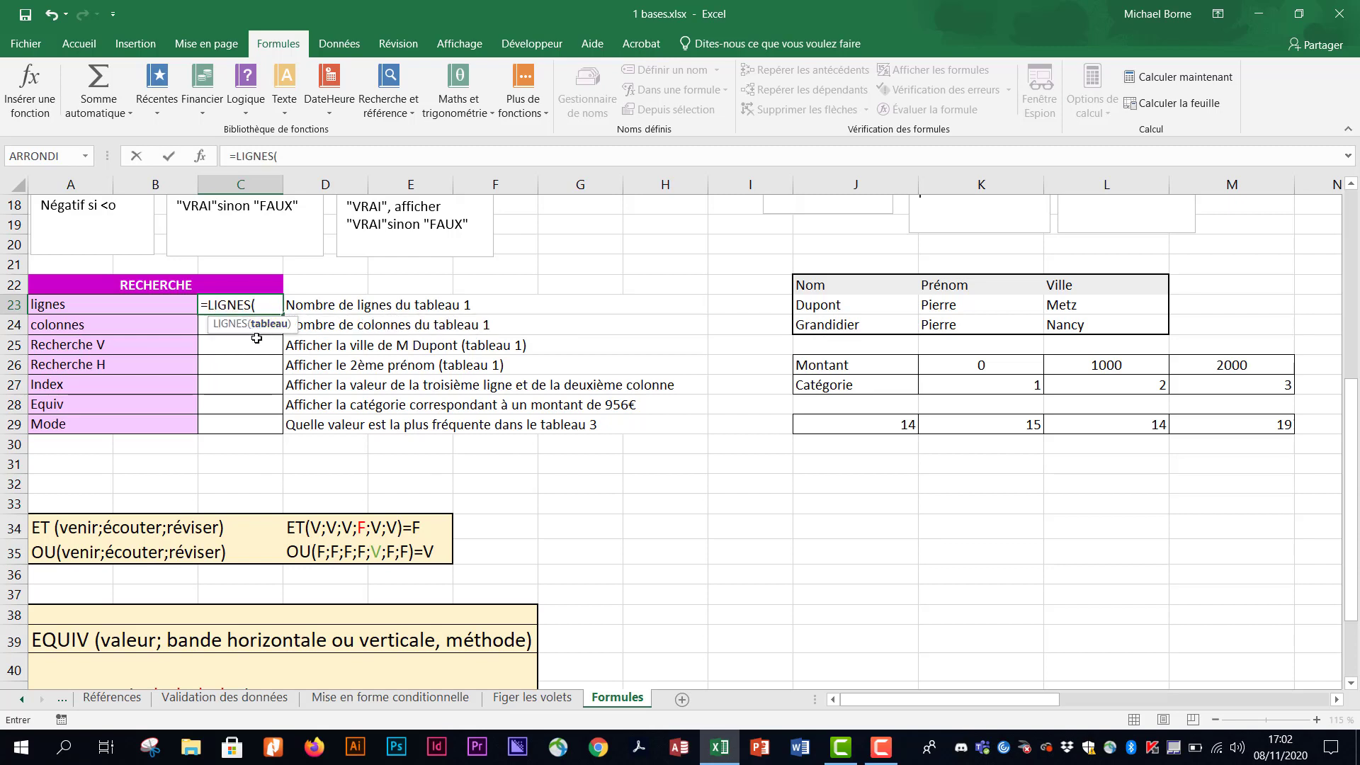
pyautogui.moveTo(837, 284); pyautogui.dragTo(1082, 325)
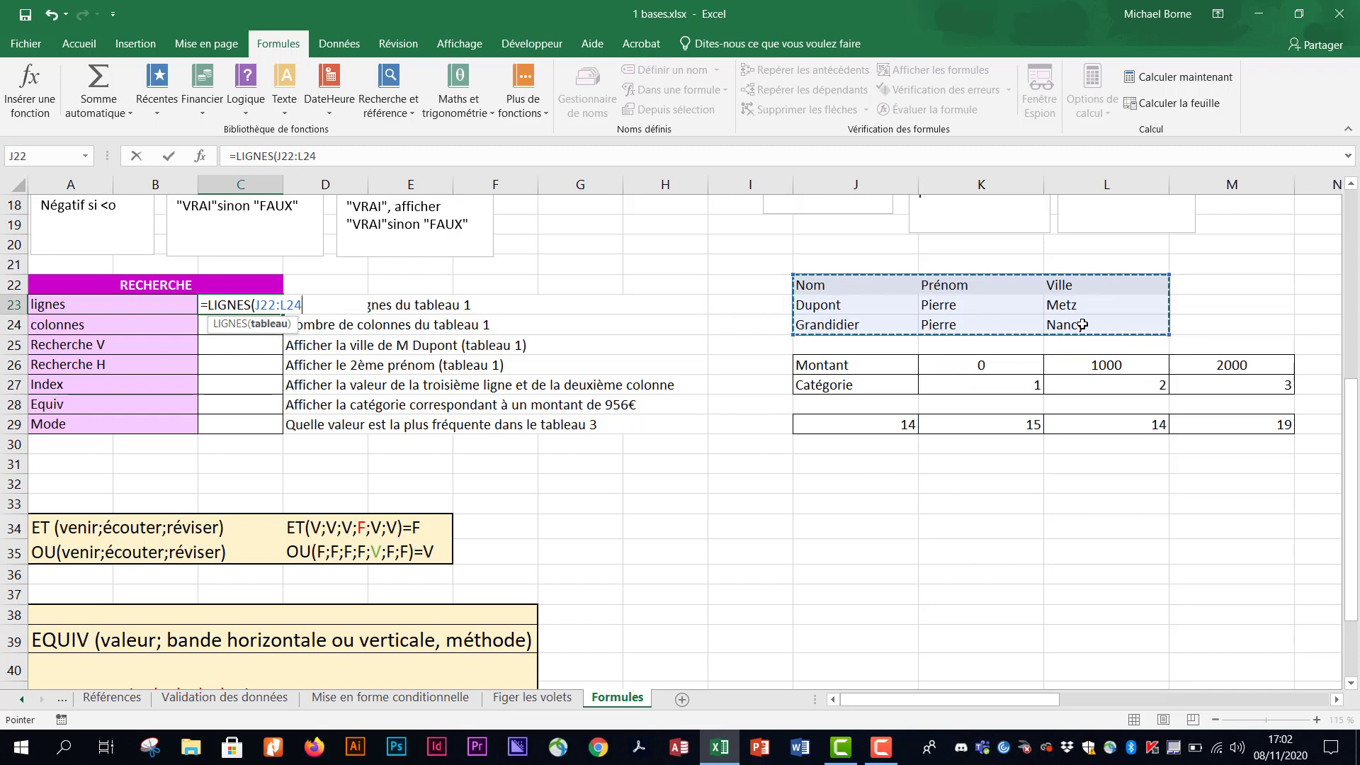
pyautogui.press('Return')
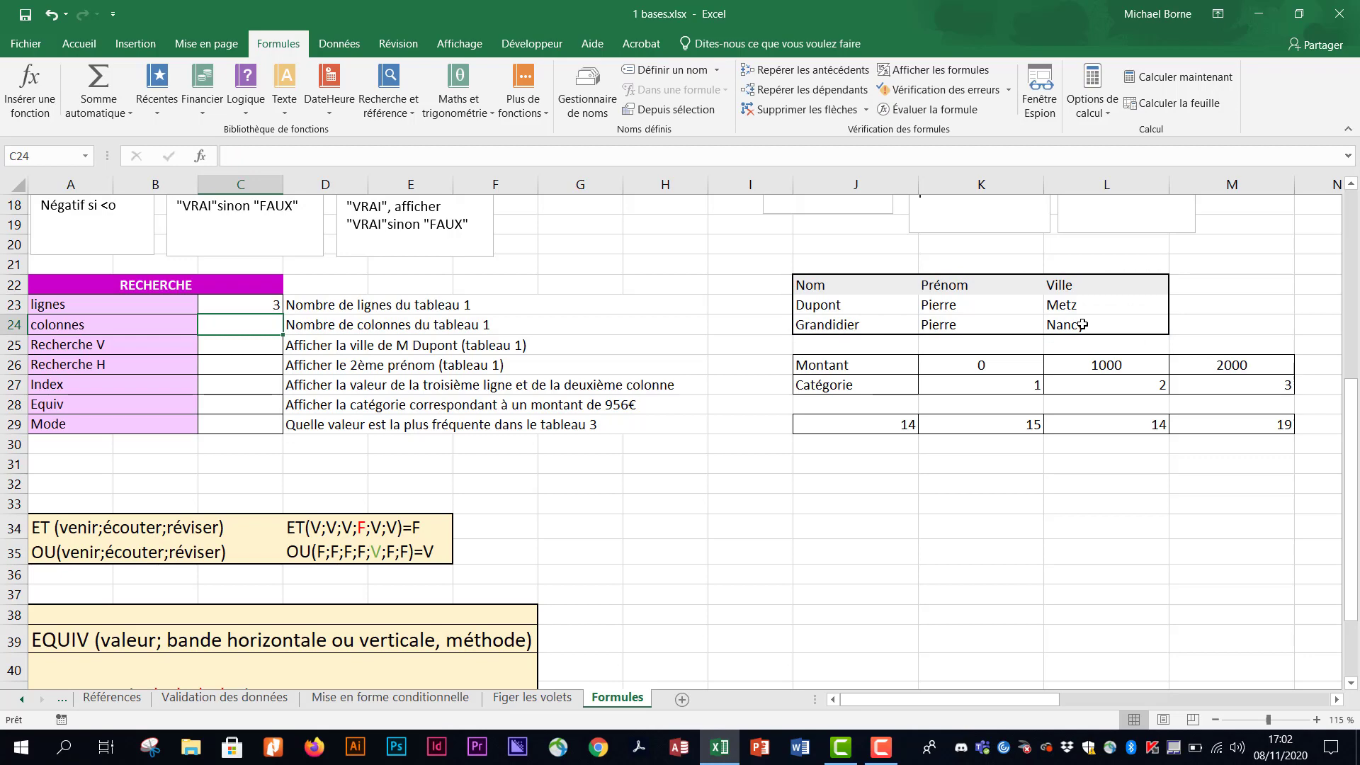
# - Enter a COLONNES formula in C24 that counts the columns of table 1, range J22:L24
pyautogui.write('=colo')
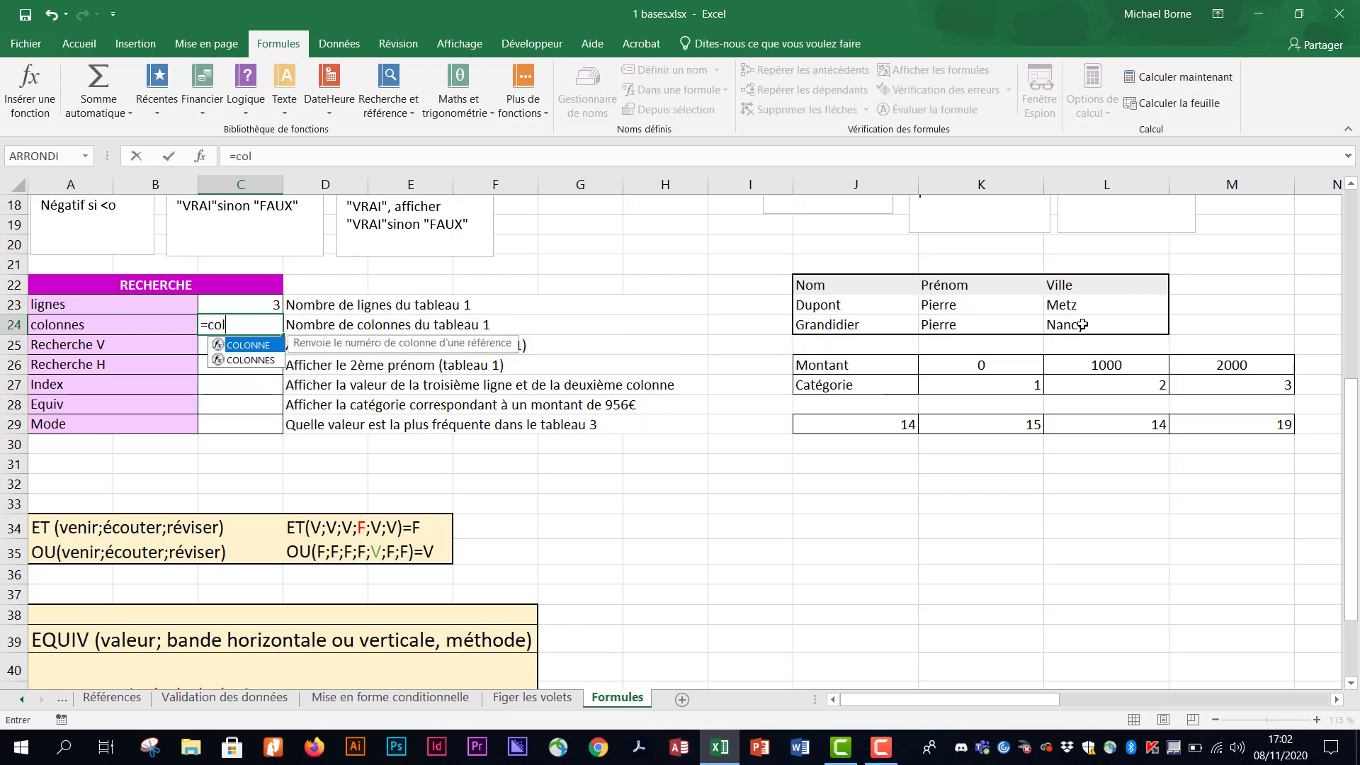
pyautogui.doubleClick(267, 362)
pyautogui.moveTo(858, 291); pyautogui.dragTo(1075, 321)
pyautogui.press('Return')
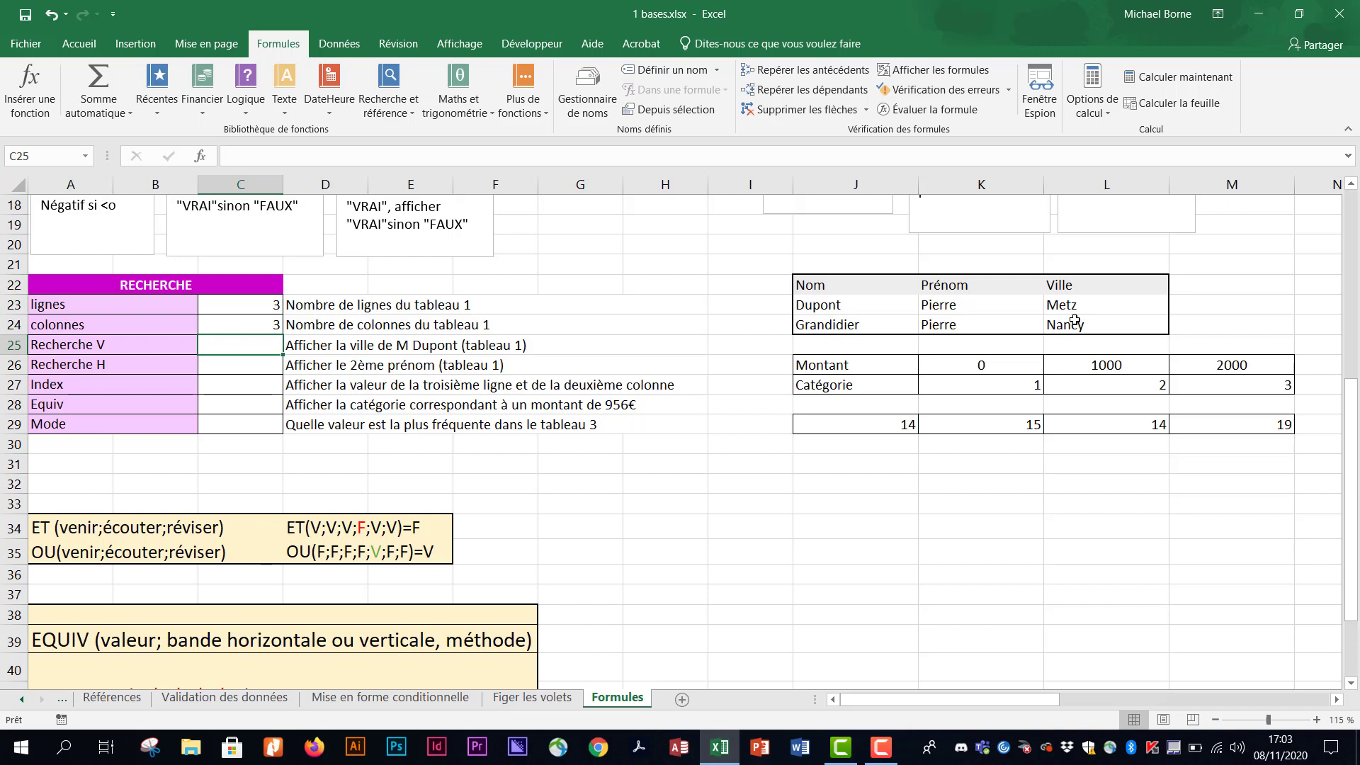
# - Enter the formula =MODE(J29:M29) in C29 to find the most frequent value of table 3
pyautogui.click(238, 422)
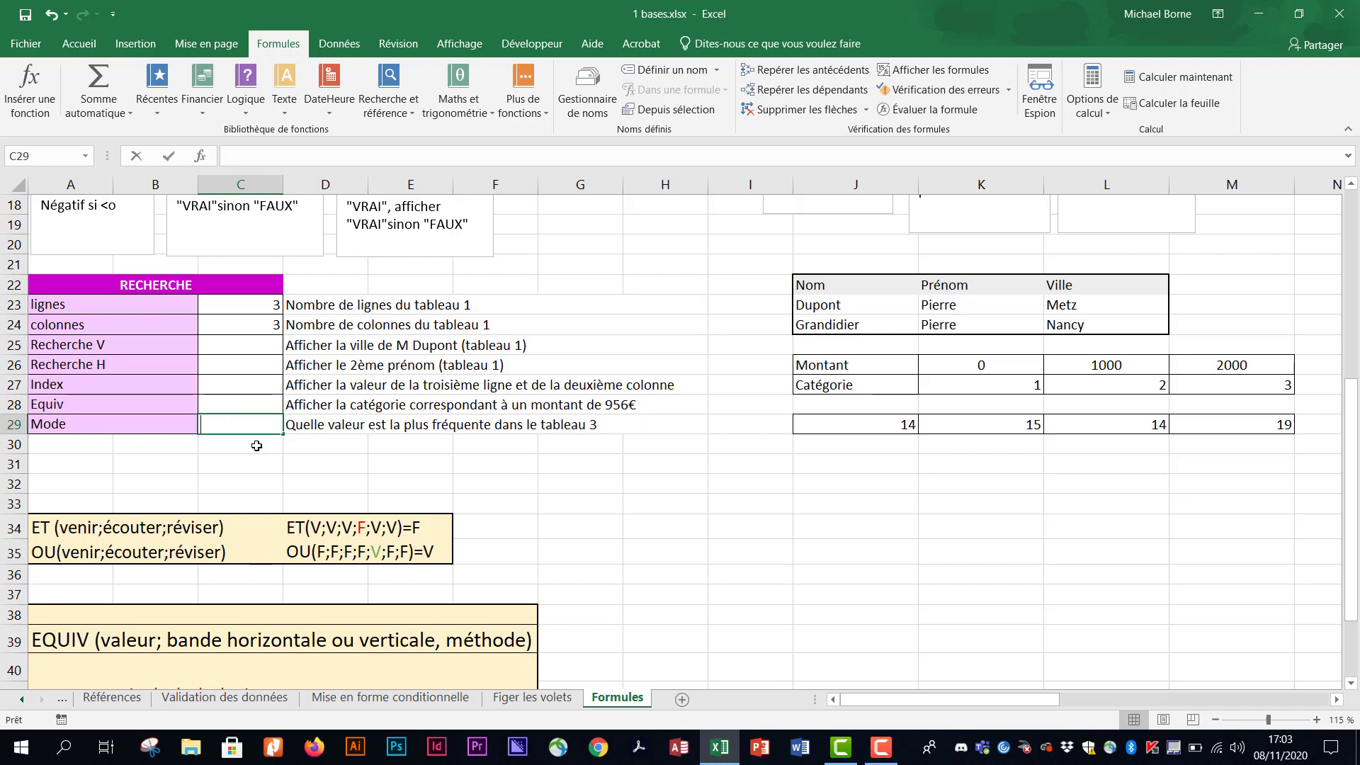
pyautogui.write('=mode')
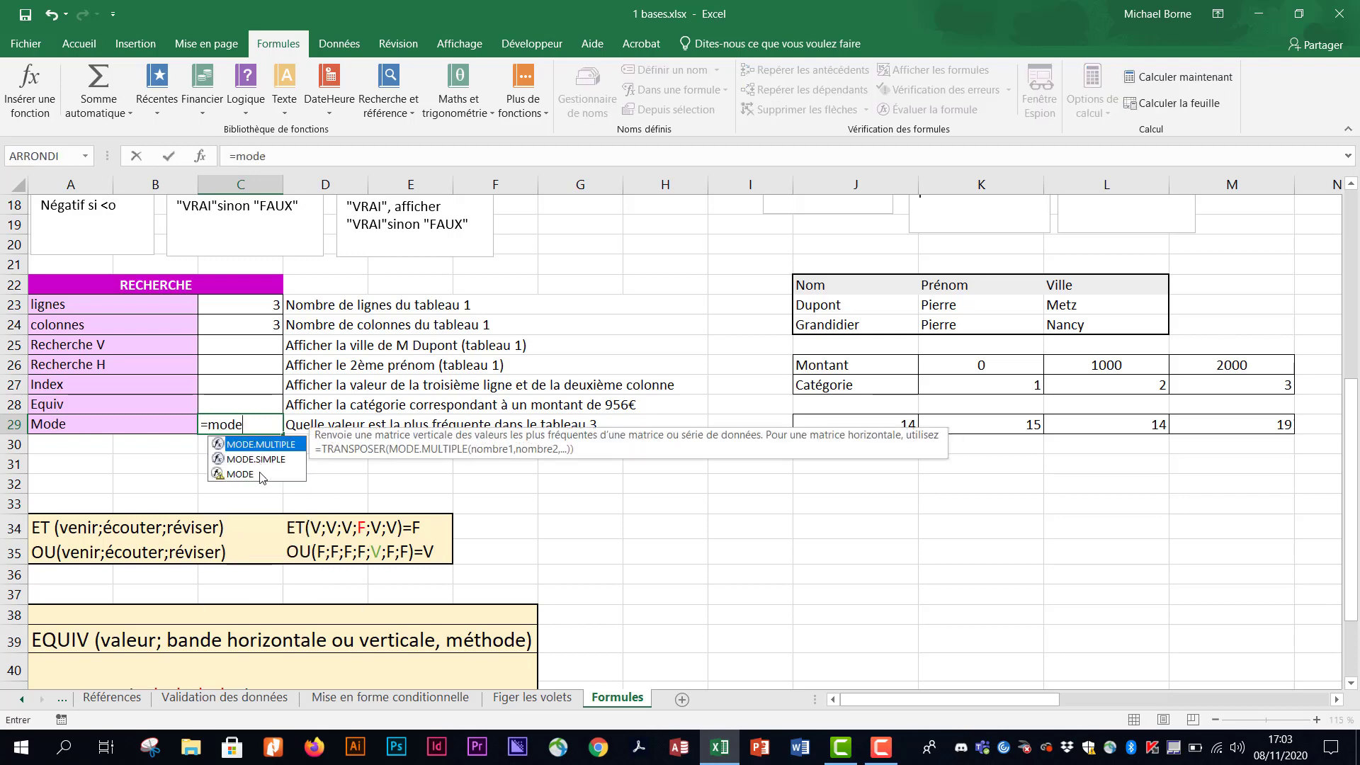
pyautogui.doubleClick(262, 474)
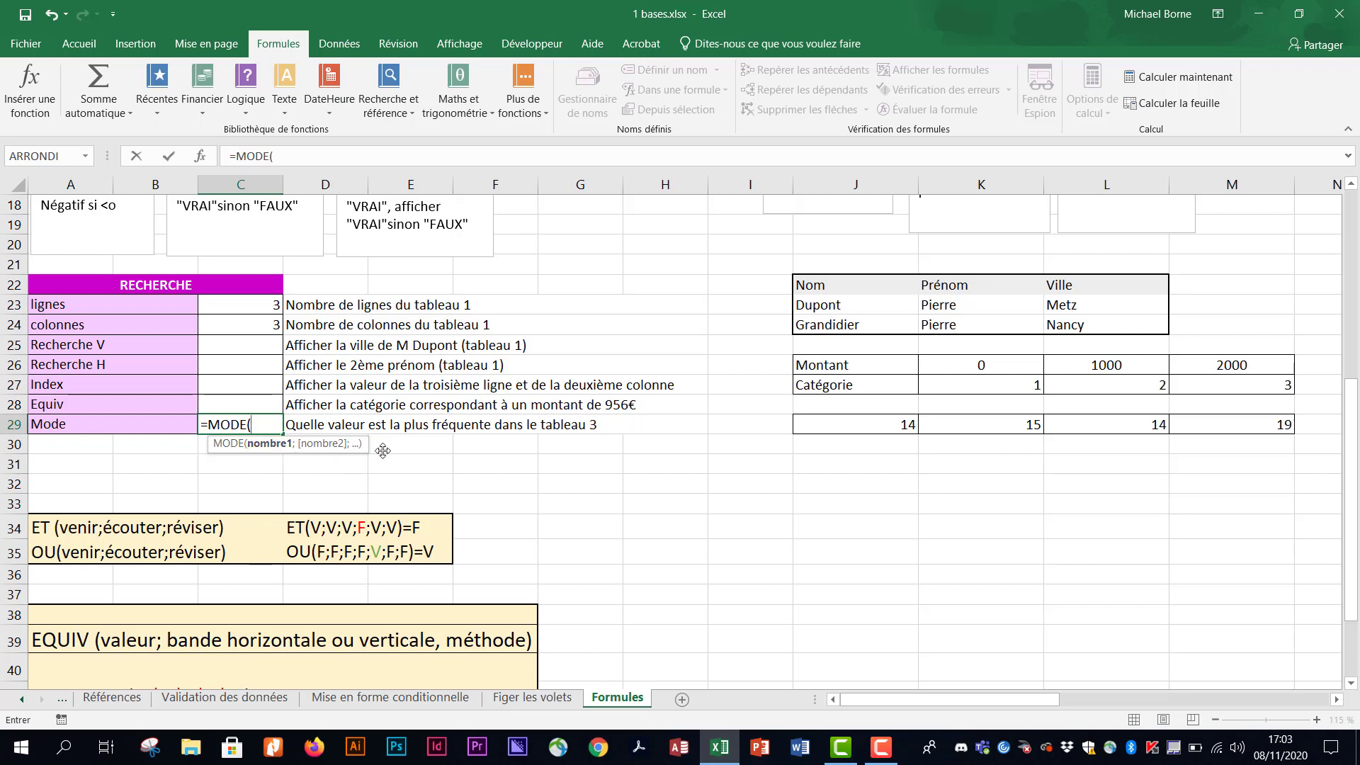
pyautogui.moveTo(827, 426); pyautogui.dragTo(1197, 434)
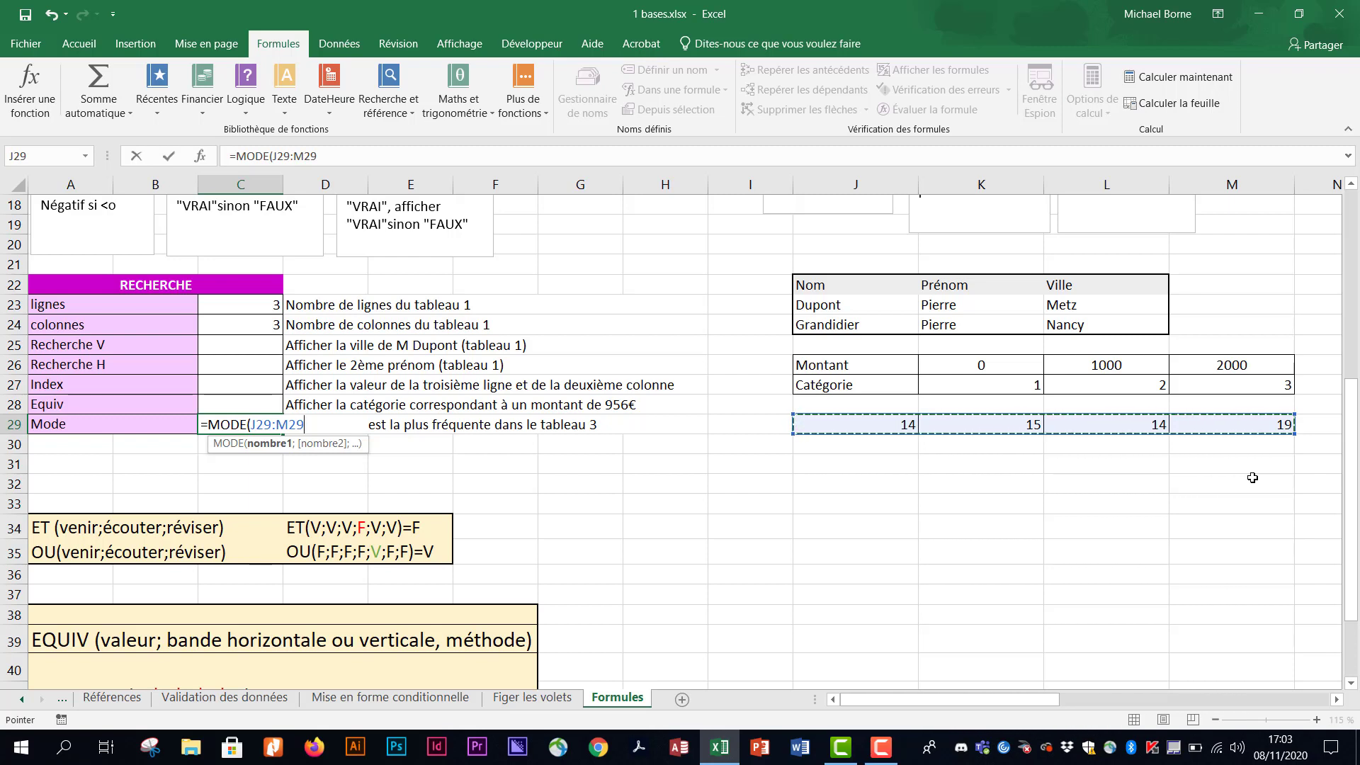
pyautogui.press('Return')
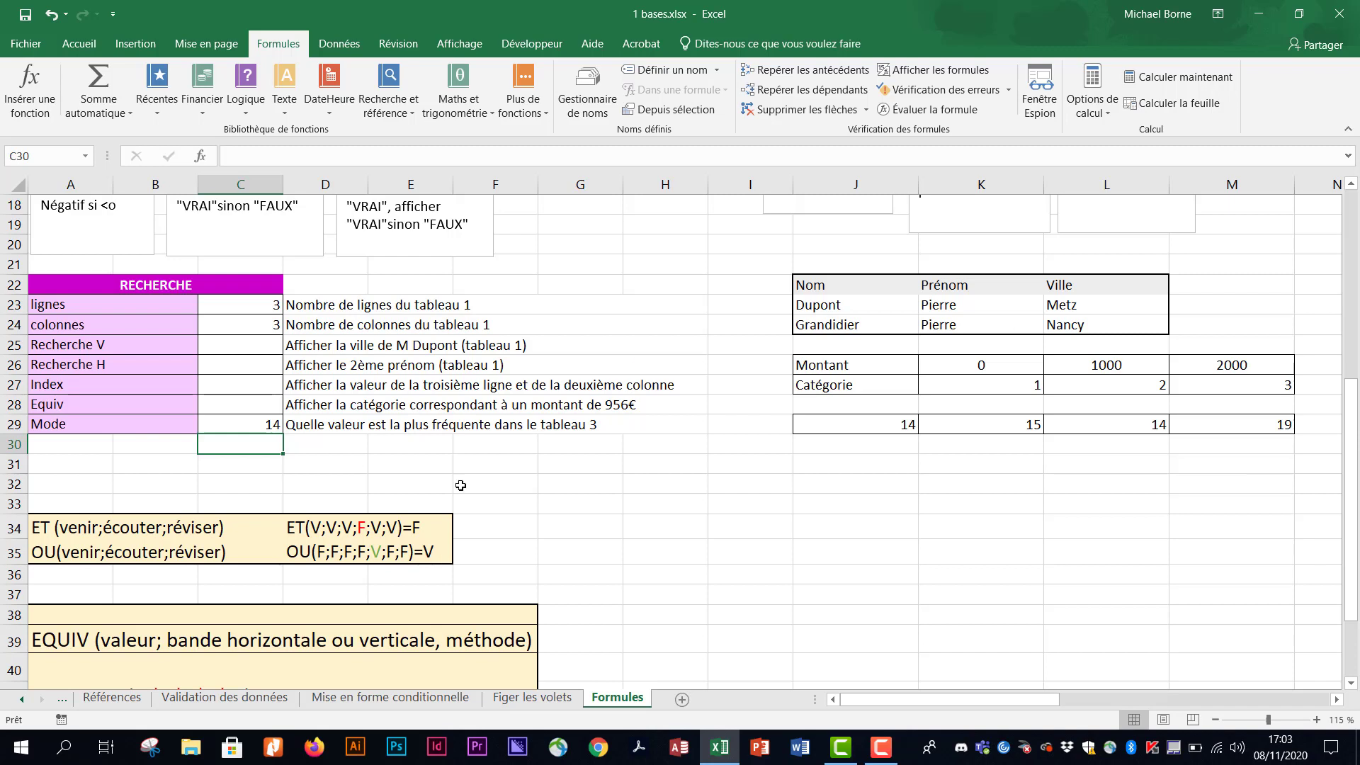
# - Enter the formula =INDEX(J22:L24;3;2) in C27 to return the value in the third row and second column of table 1
pyautogui.click(245, 383)
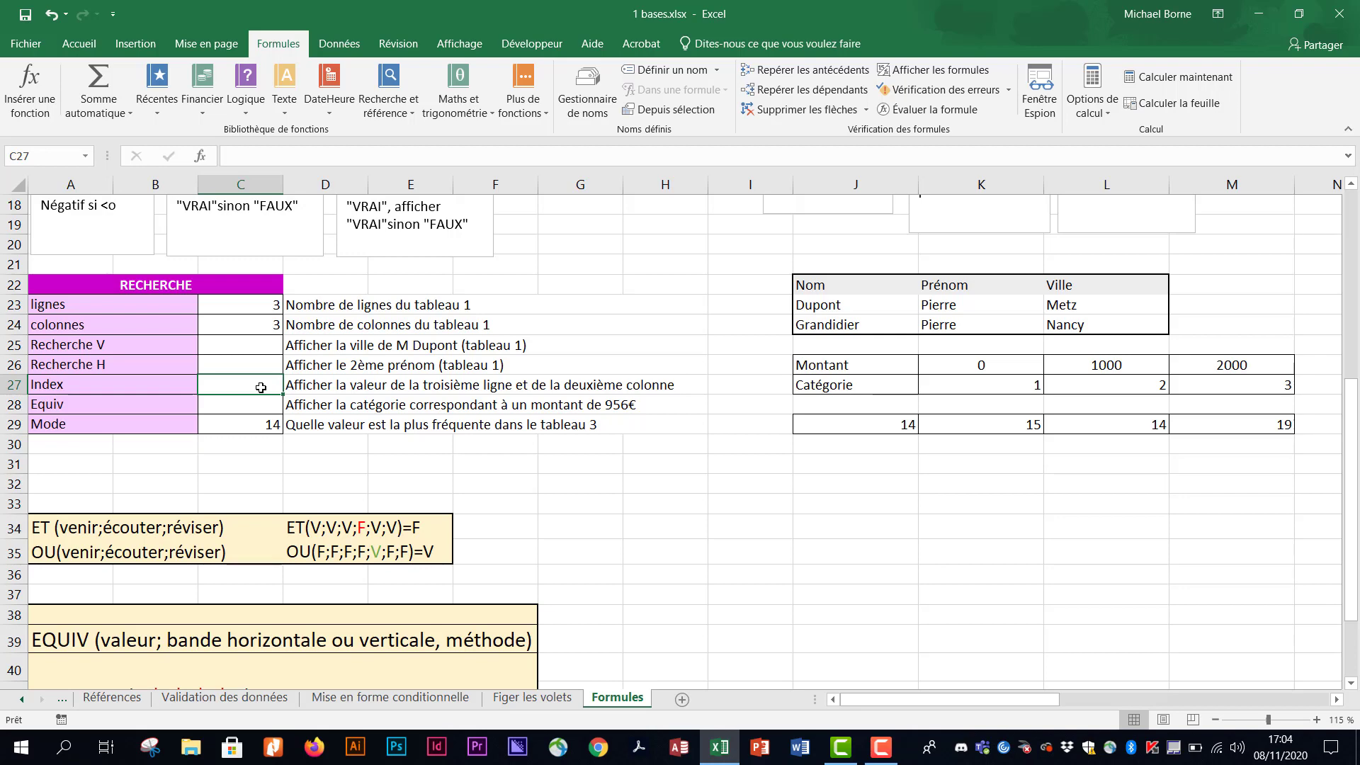
pyautogui.write('=inde')
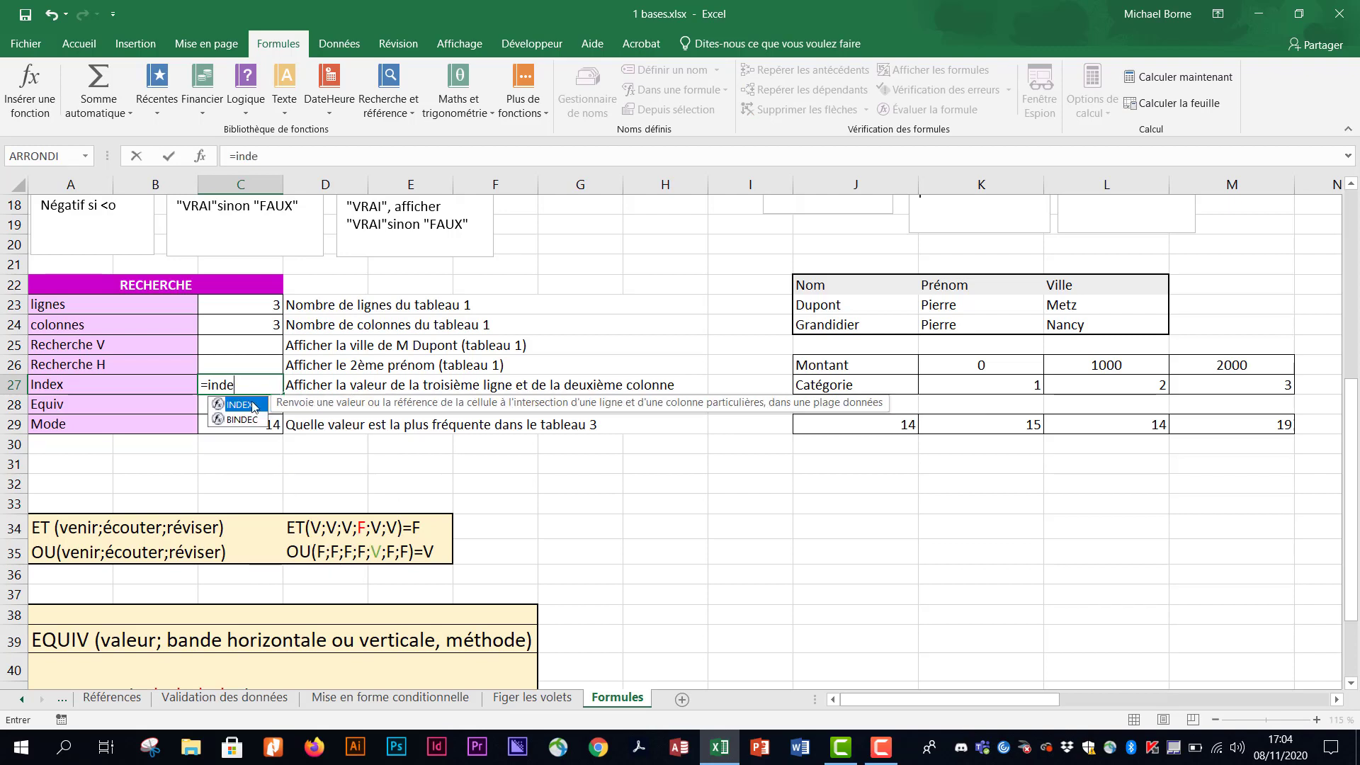
pyautogui.doubleClick(254, 407)
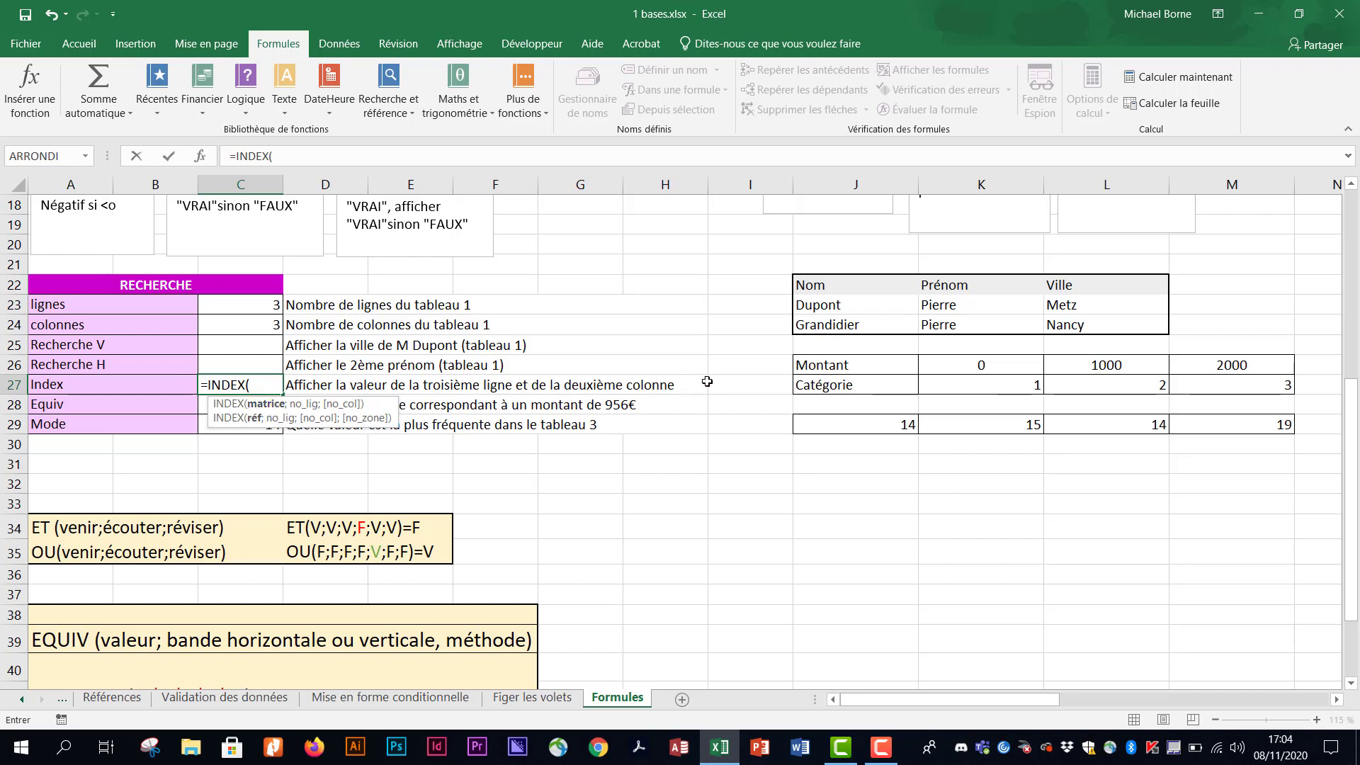
pyautogui.moveTo(847, 287); pyautogui.dragTo(1091, 328)
pyautogui.write(';')
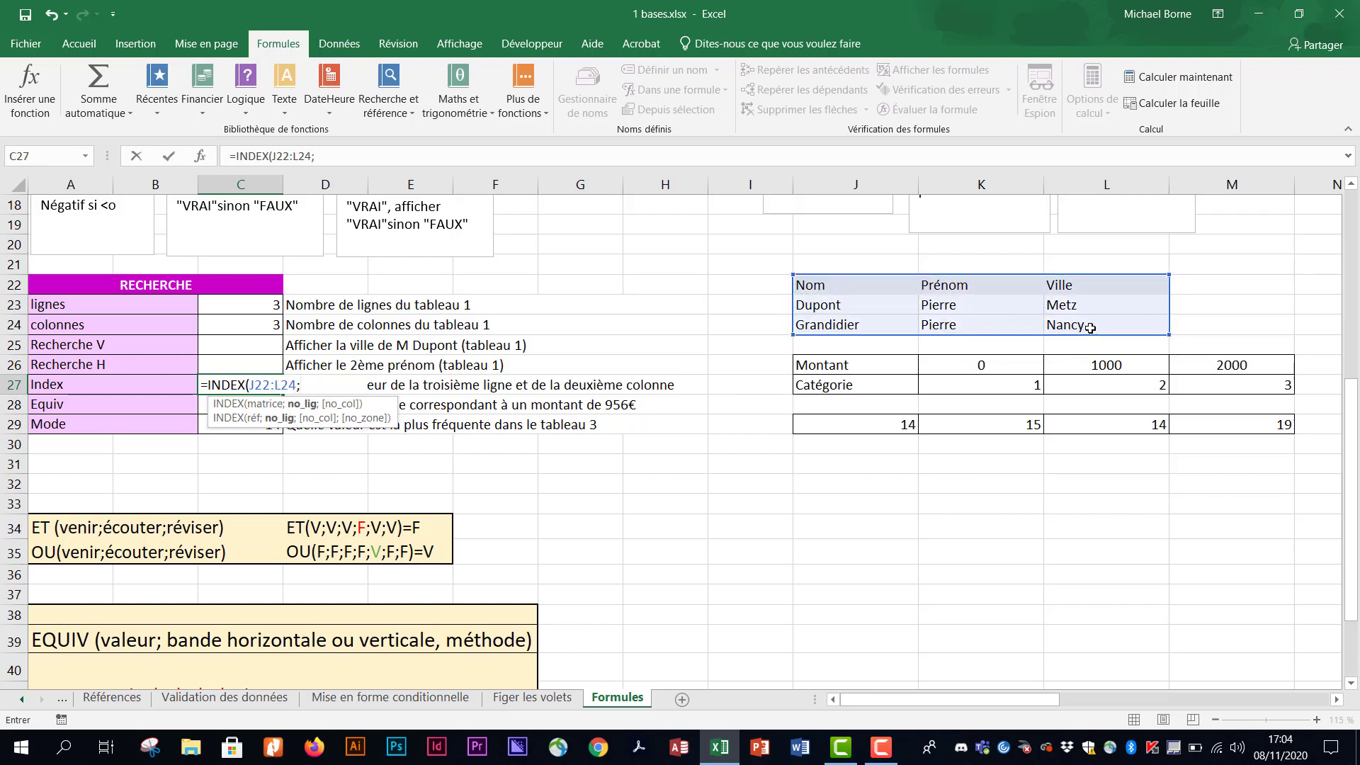
pyautogui.write('3;')
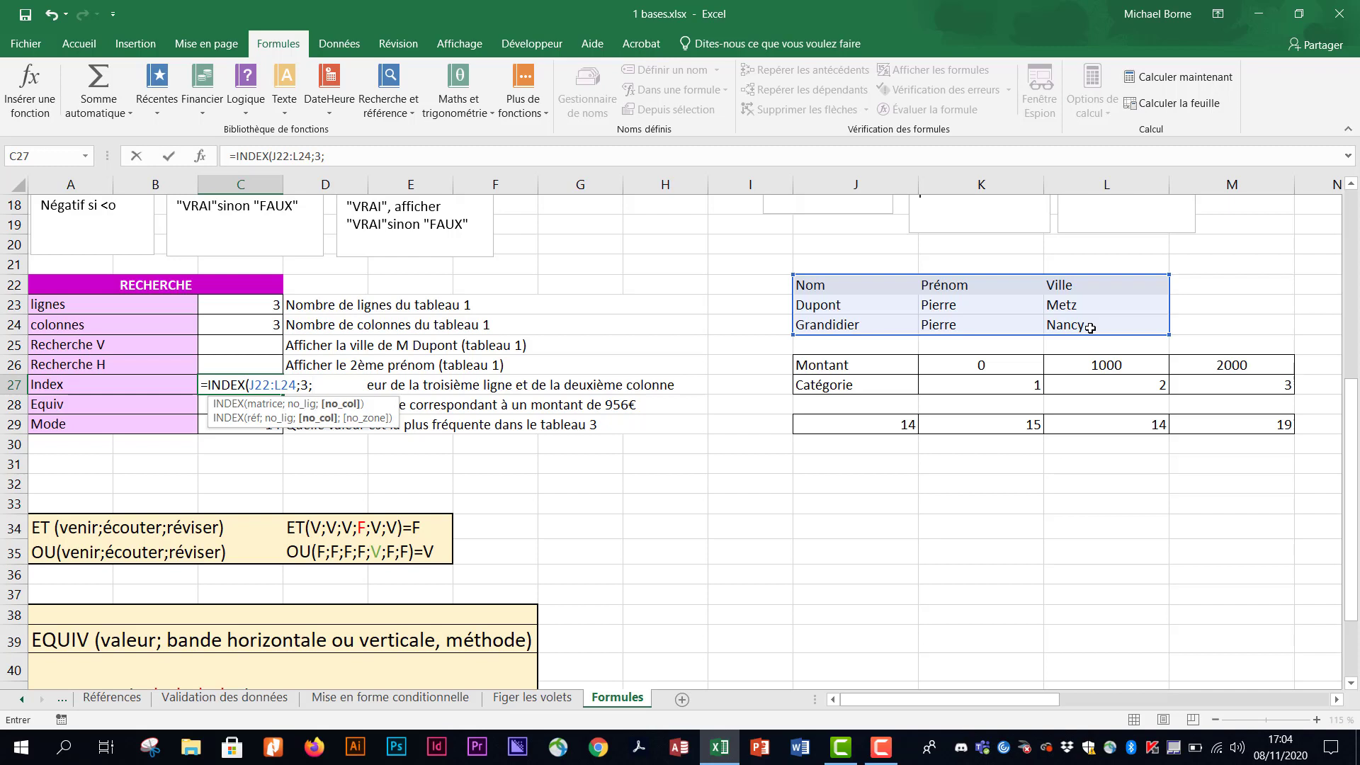
pyautogui.write('2')
pyautogui.press('Return')
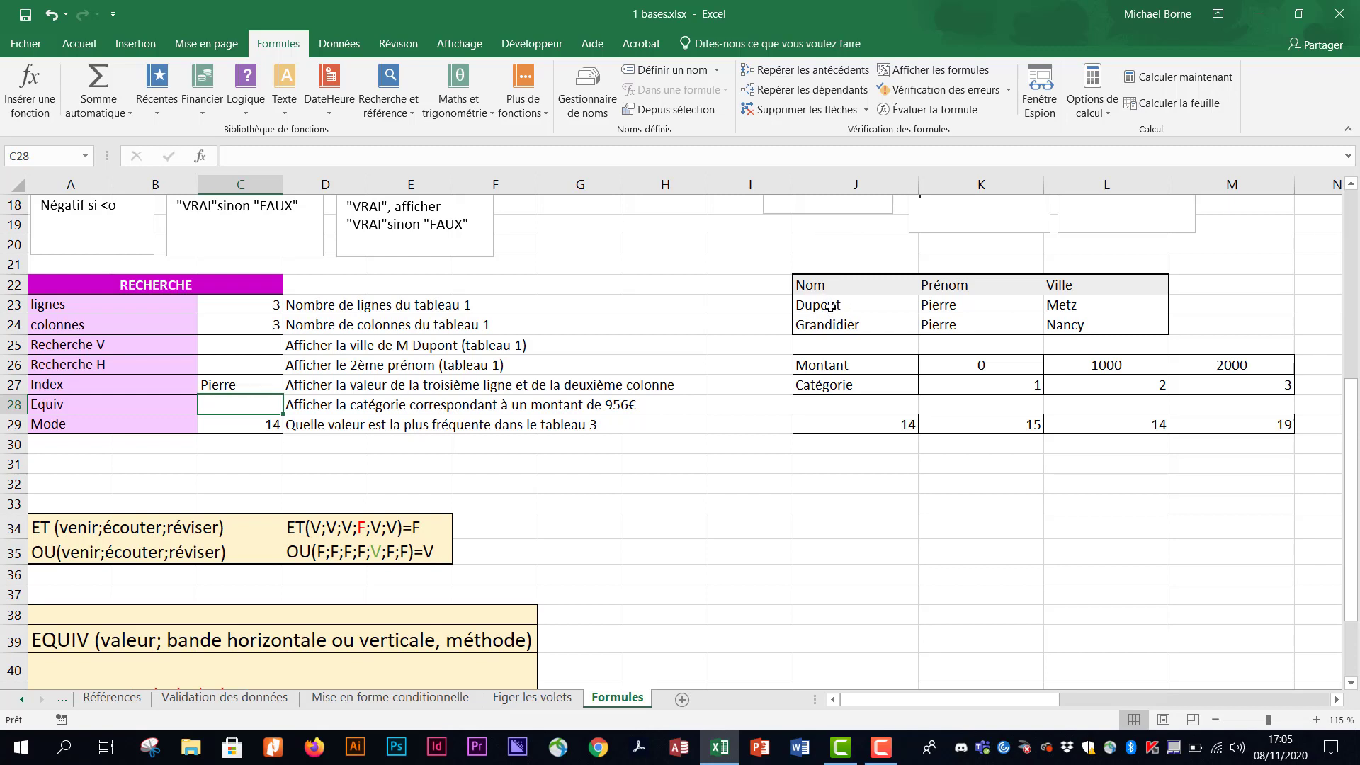
# - Enter a RECHERCHEV formula in C25 that looks up the first listed surname in J22:L24, returning column 3 with exact match FAUX
pyautogui.click(14, 305)
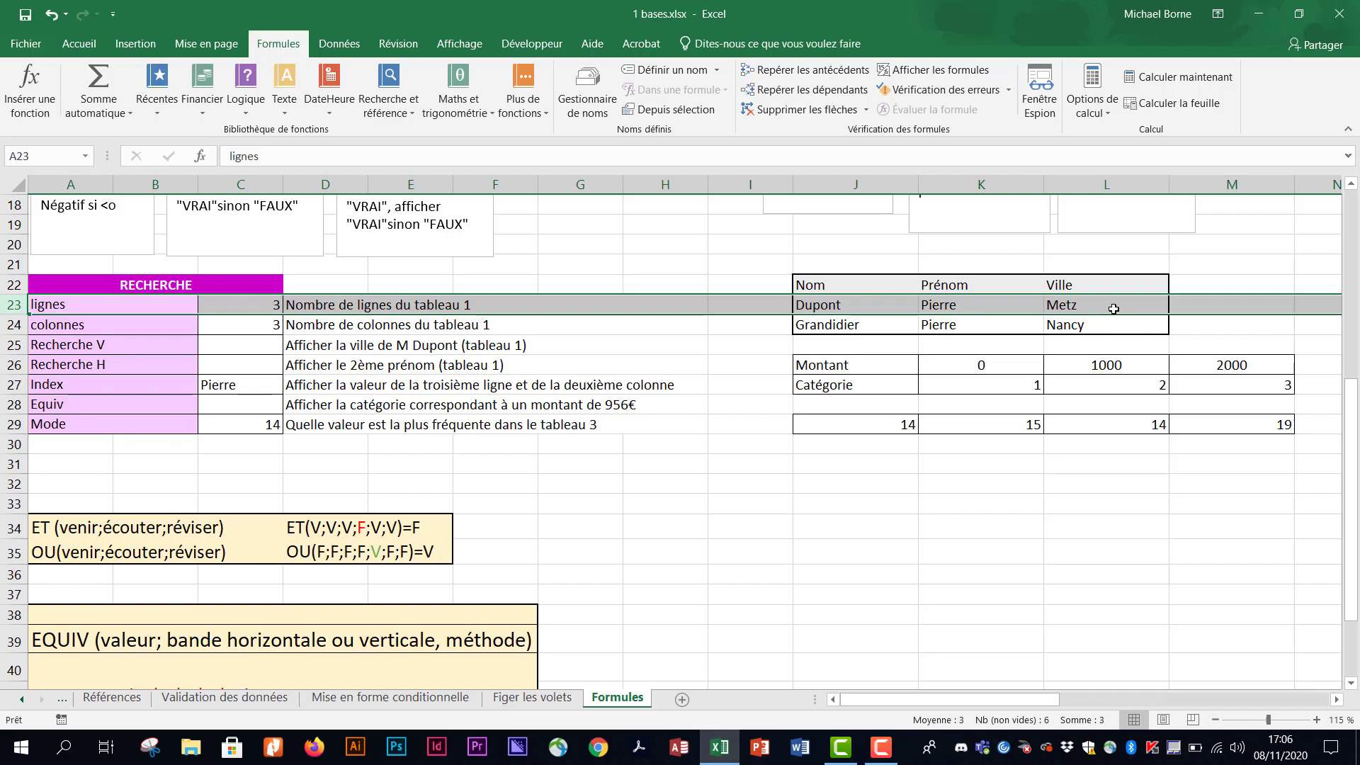
pyautogui.click(266, 345)
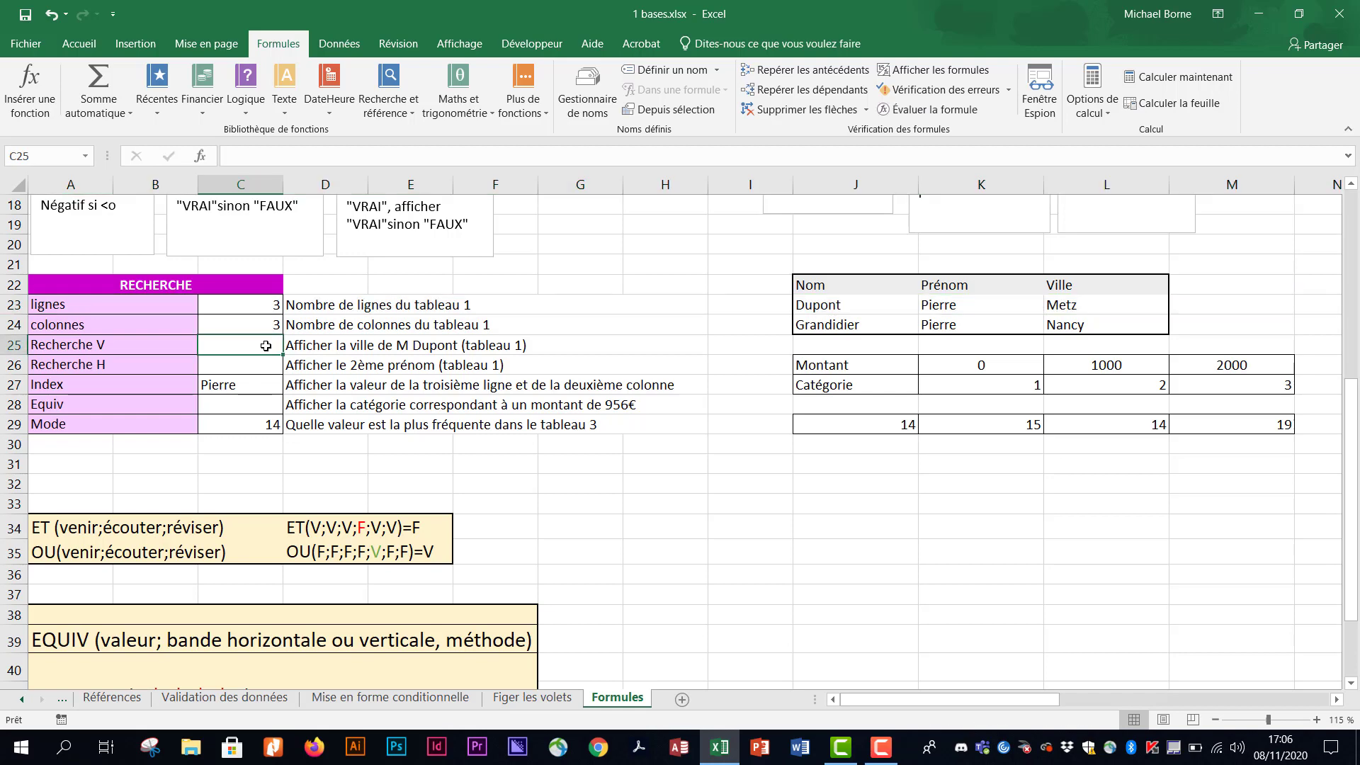
pyautogui.write('=reche')
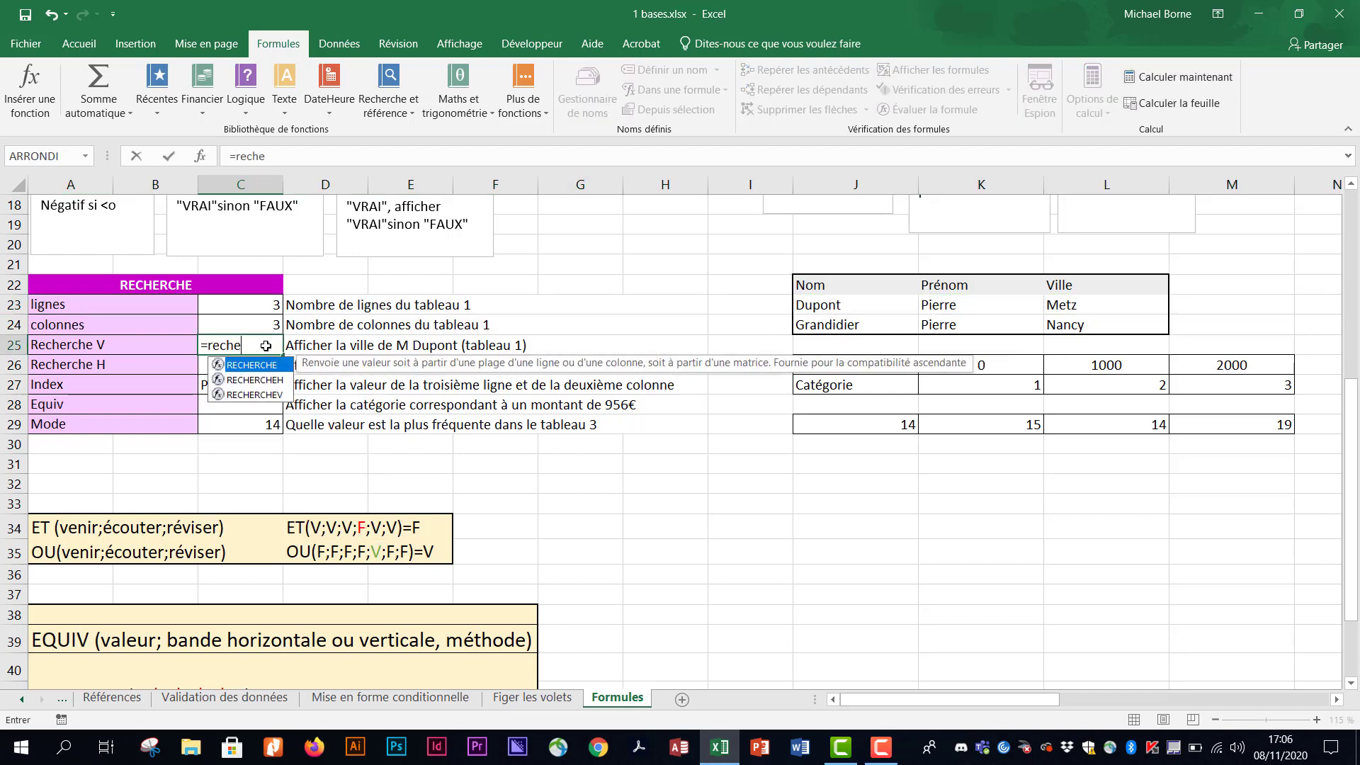
pyautogui.doubleClick(255, 395)
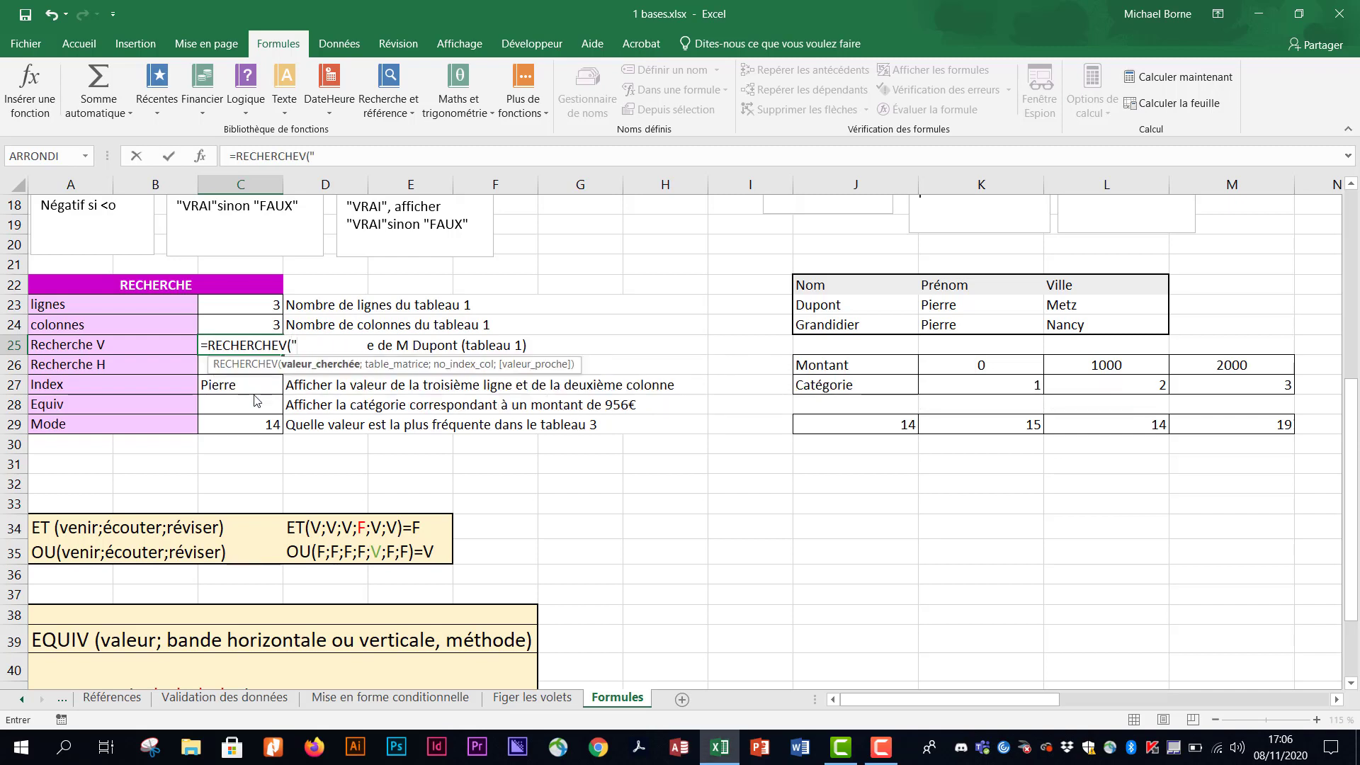
pyautogui.write('"Dupont";')
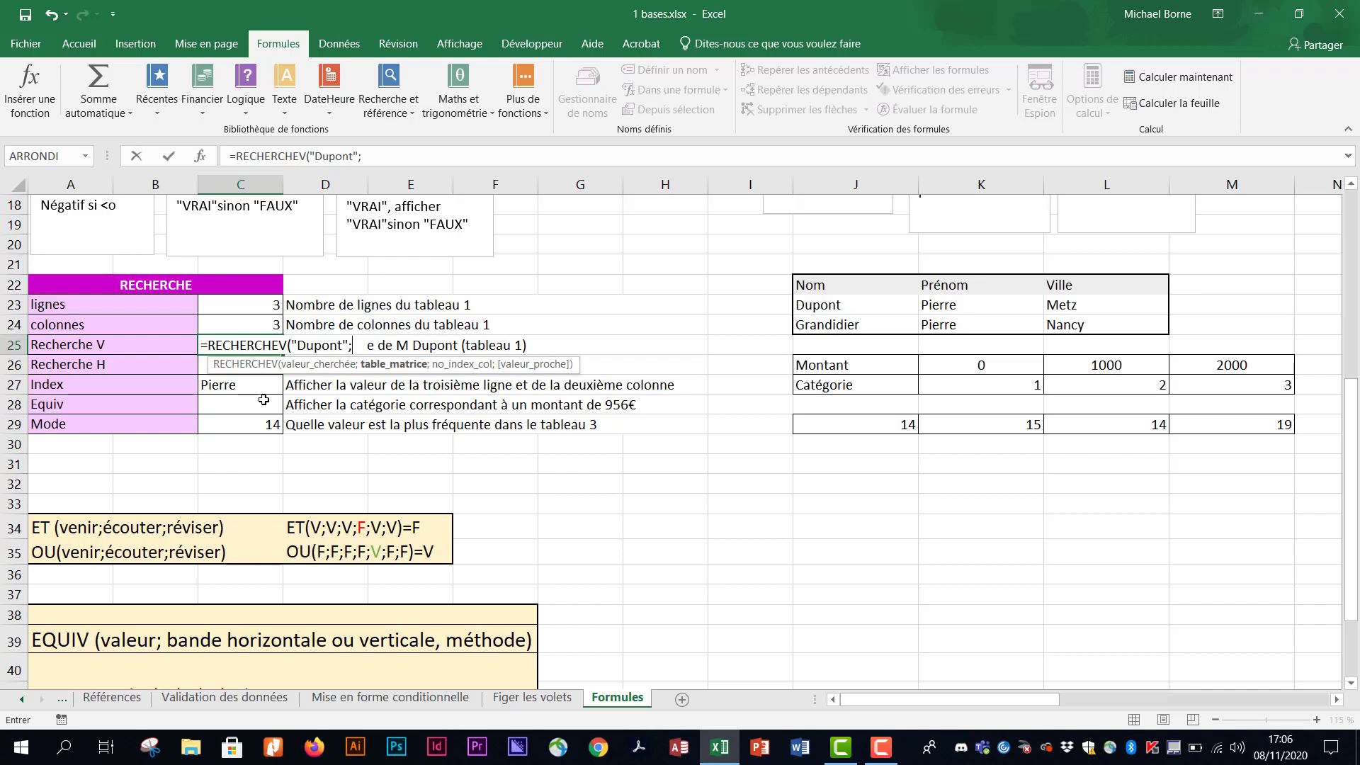
pyautogui.moveTo(837, 284); pyautogui.dragTo(1063, 316)
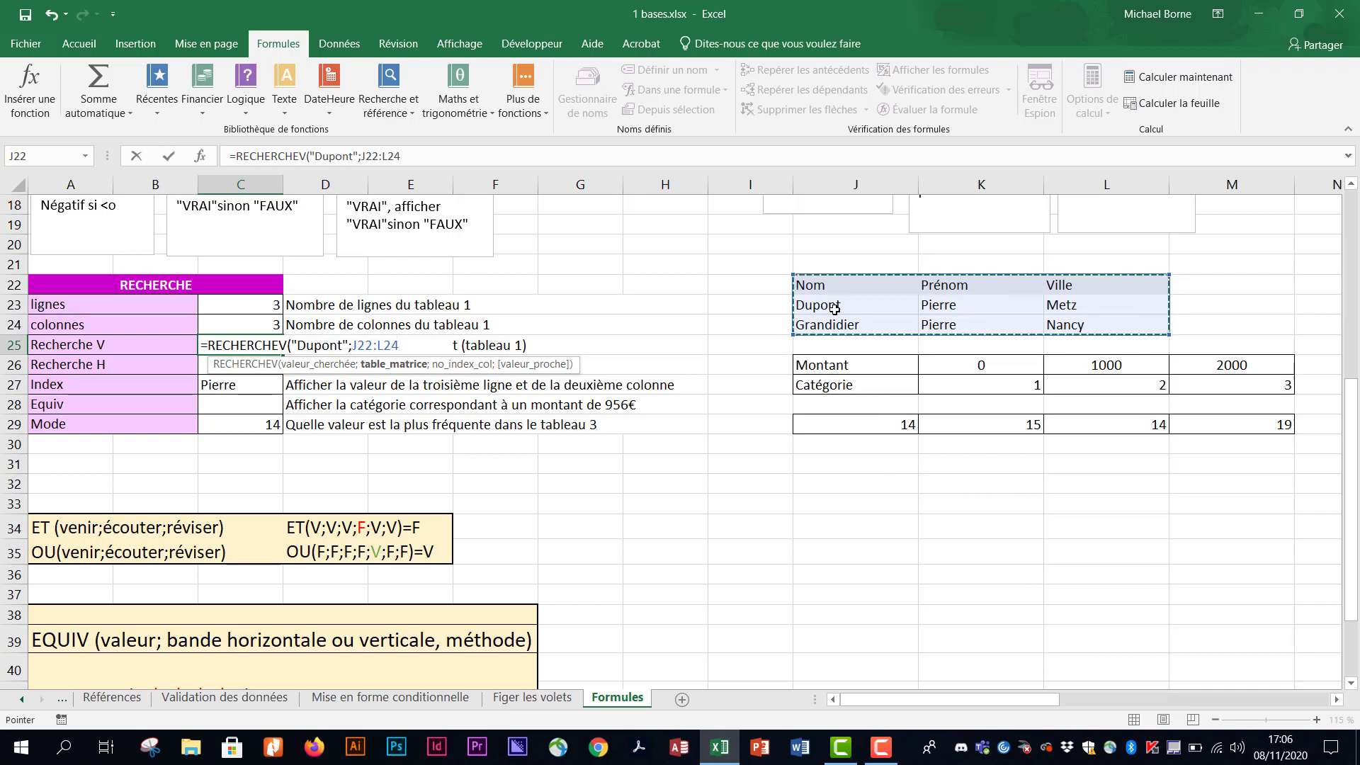
pyautogui.write(';')
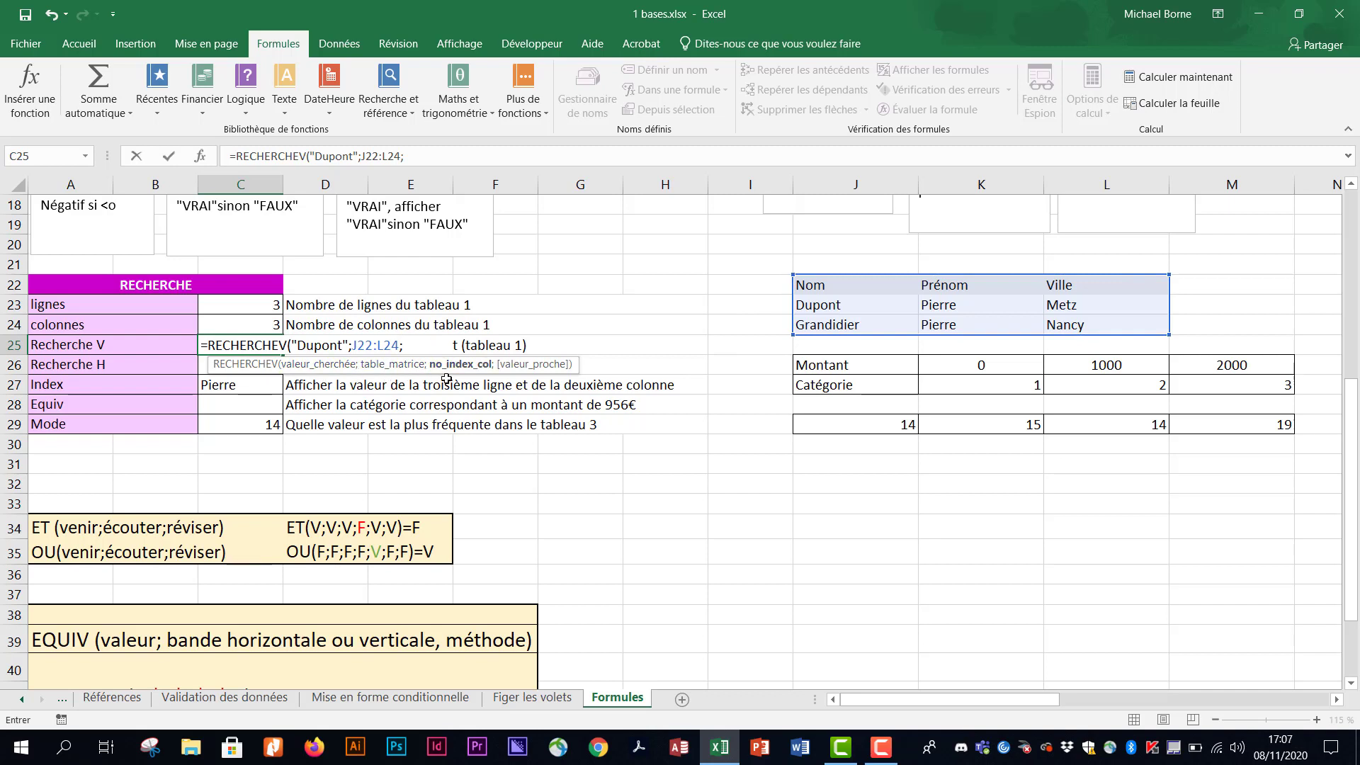
pyautogui.write('3')
pyautogui.write(';')
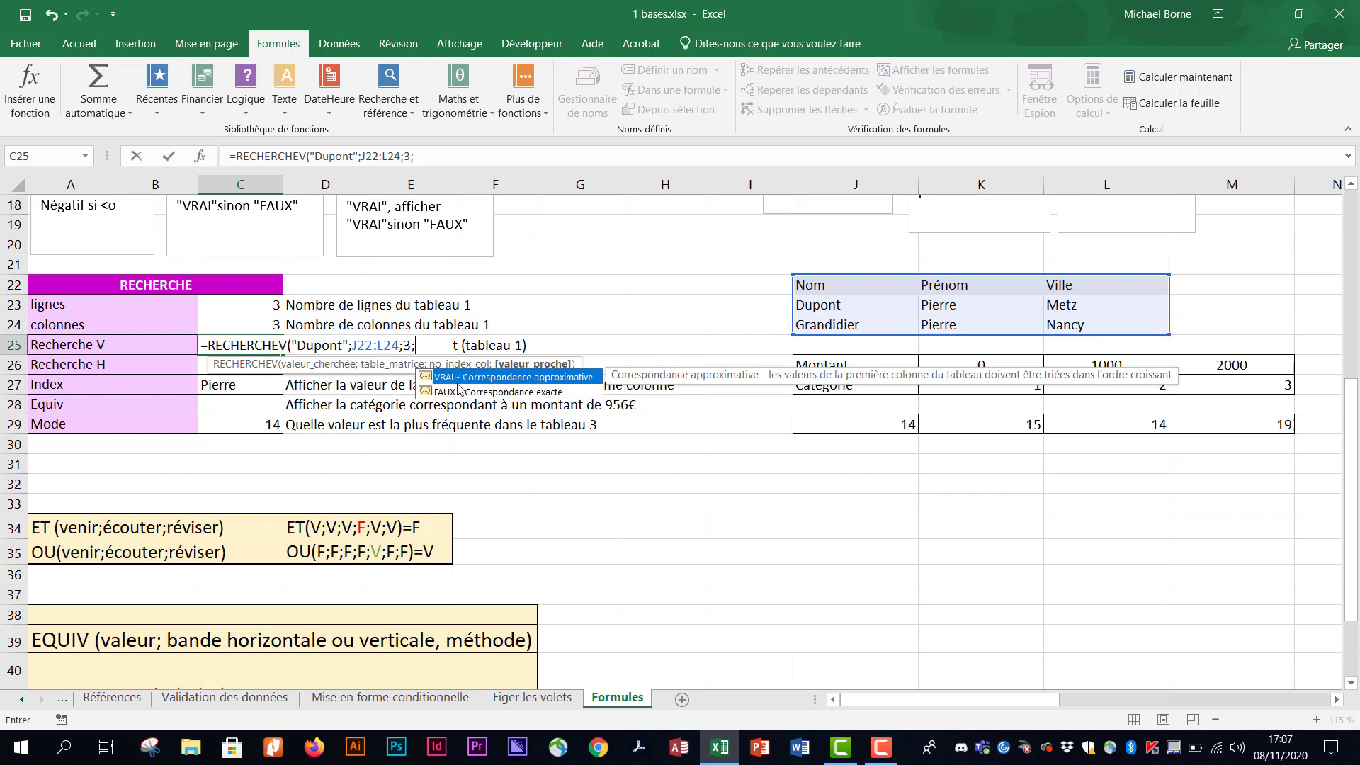
pyautogui.click(457, 393)
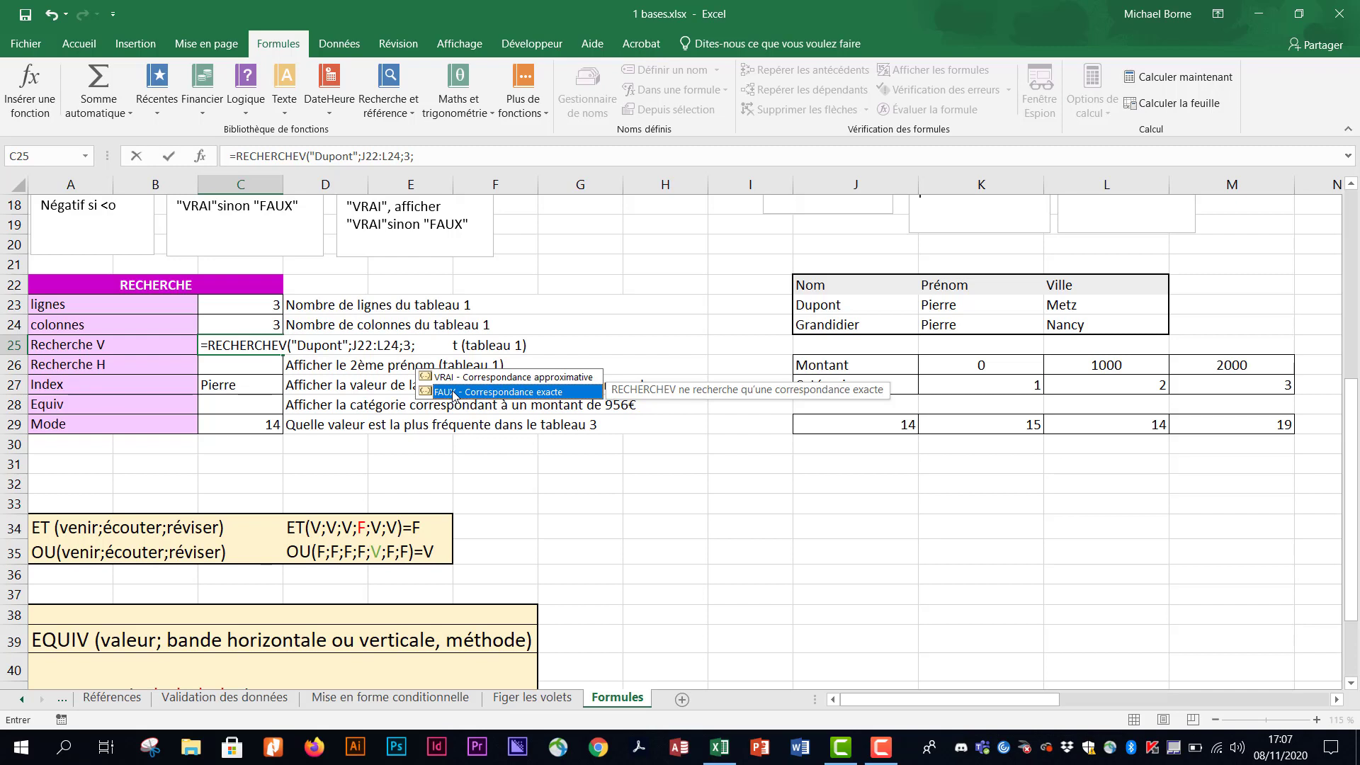
pyautogui.doubleClick(453, 394)
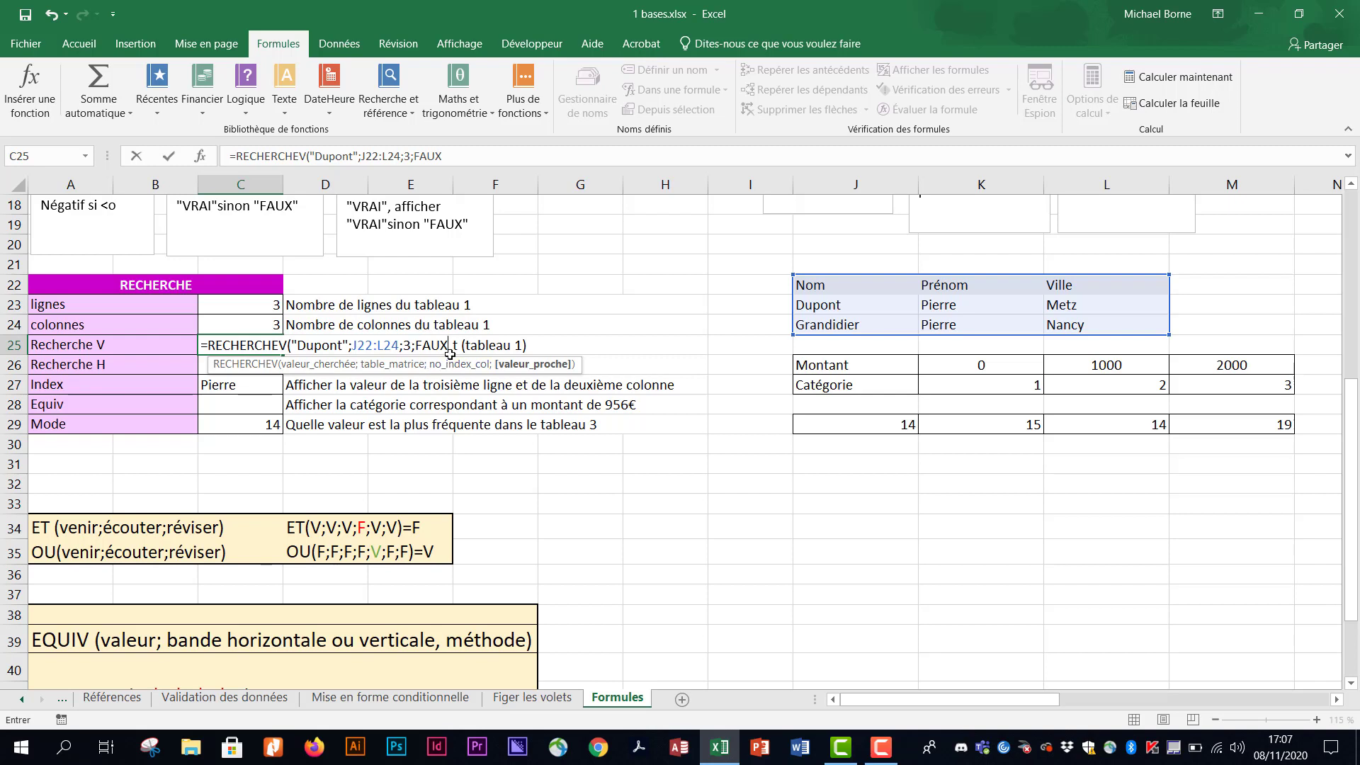
pyautogui.press('Return')
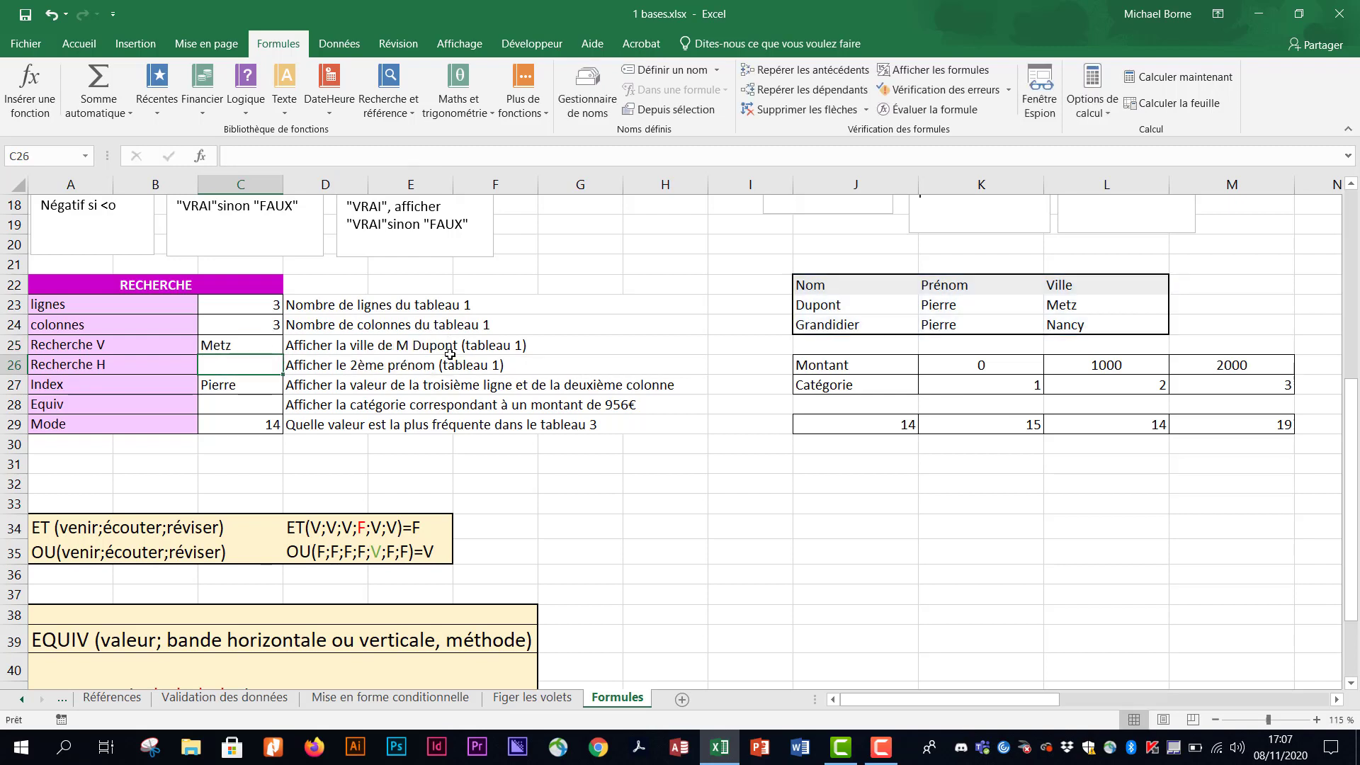
# - Change the first listed city in L23 to Nancy and check the RECHERCHEV formula in C25
pyautogui.click(1073, 306)
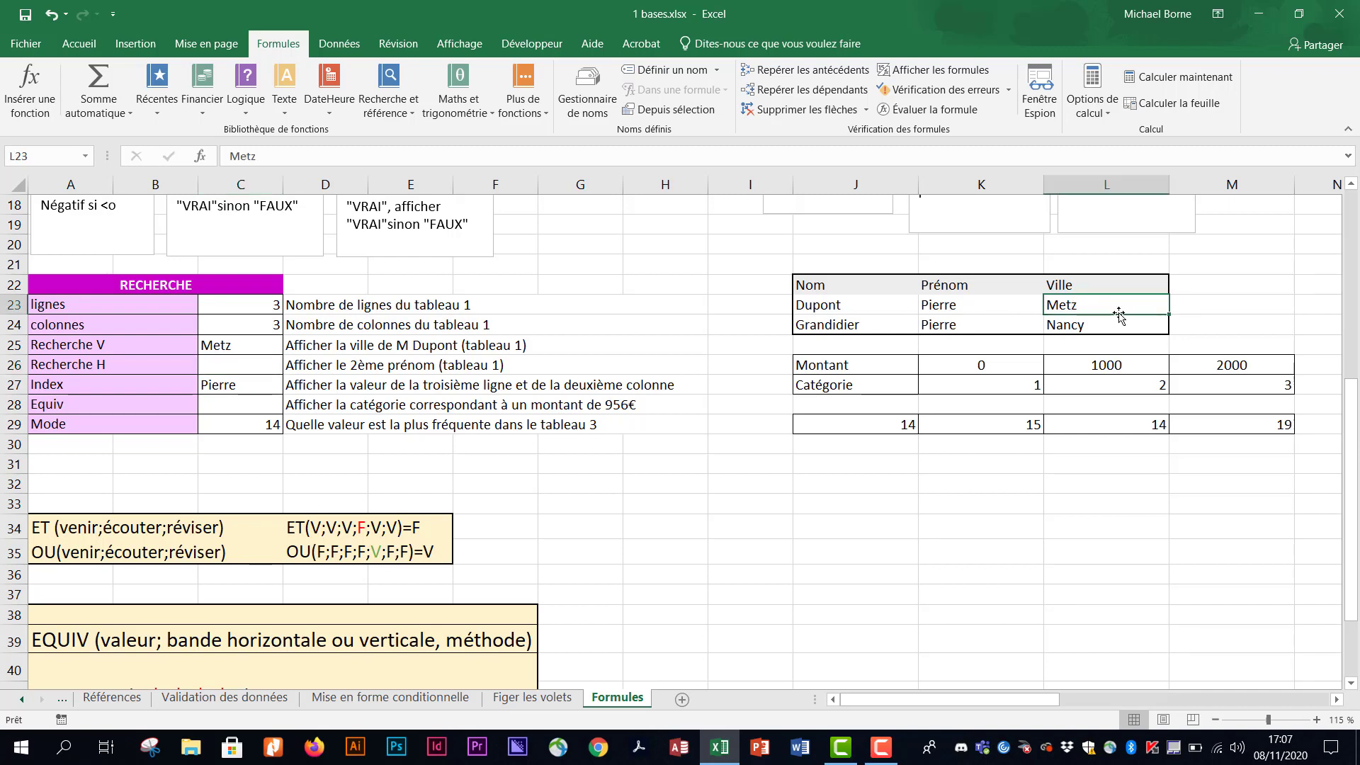
pyautogui.write('N')
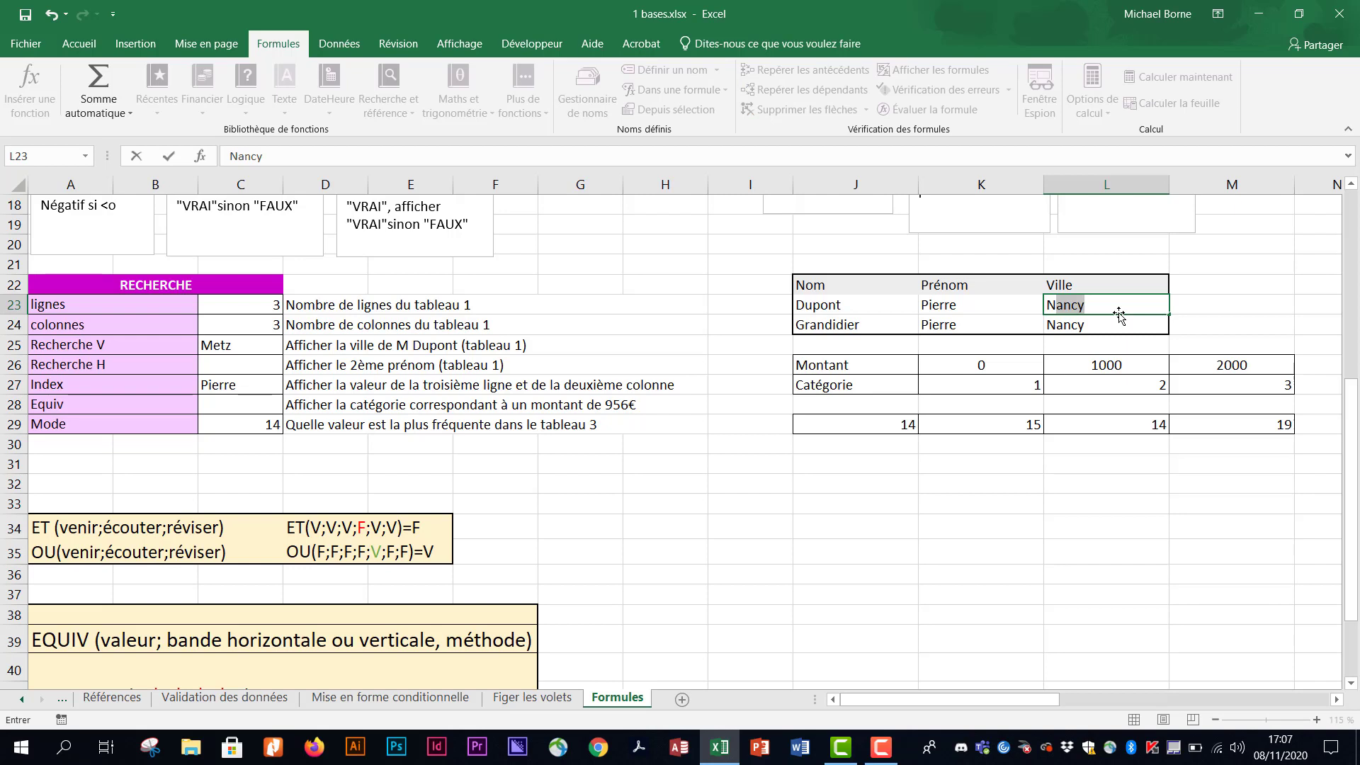
pyautogui.write('ancy')
pyautogui.press('Return')
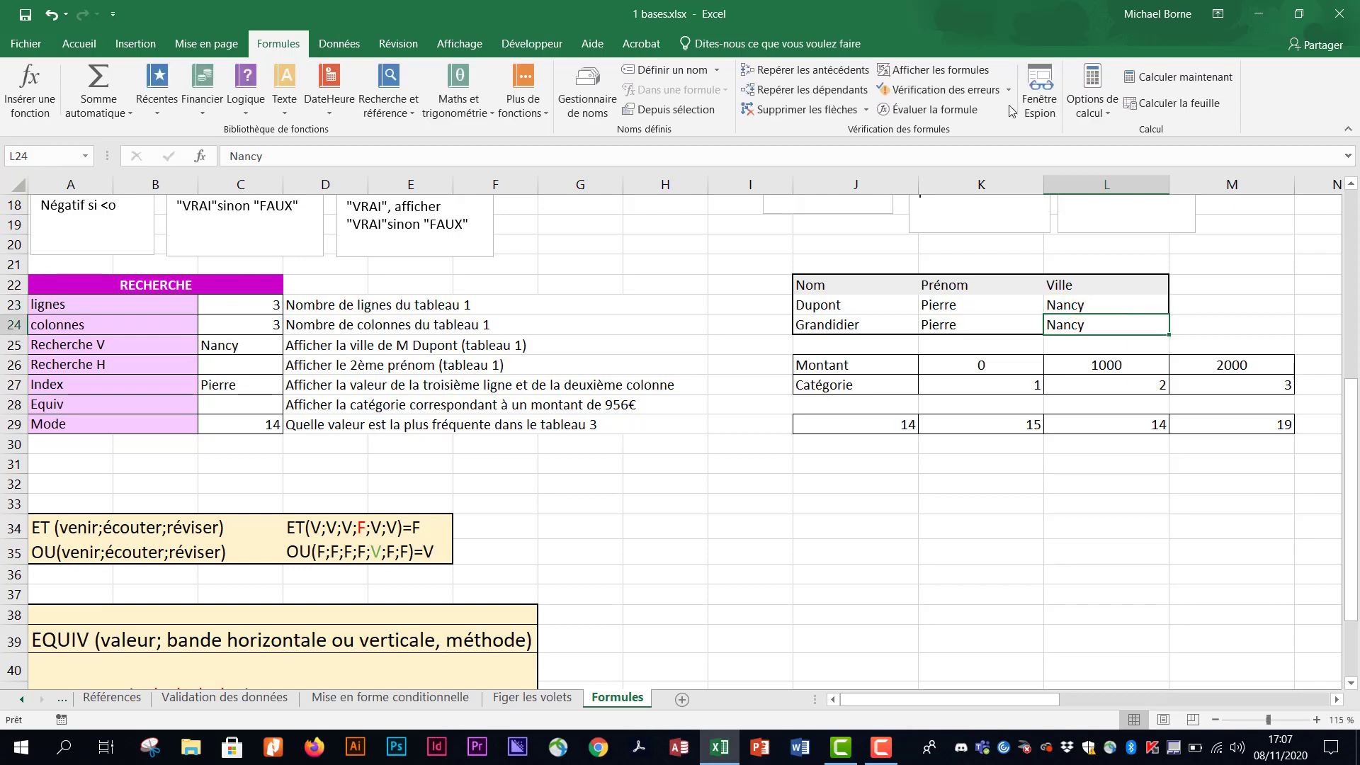
pyautogui.click(254, 347)
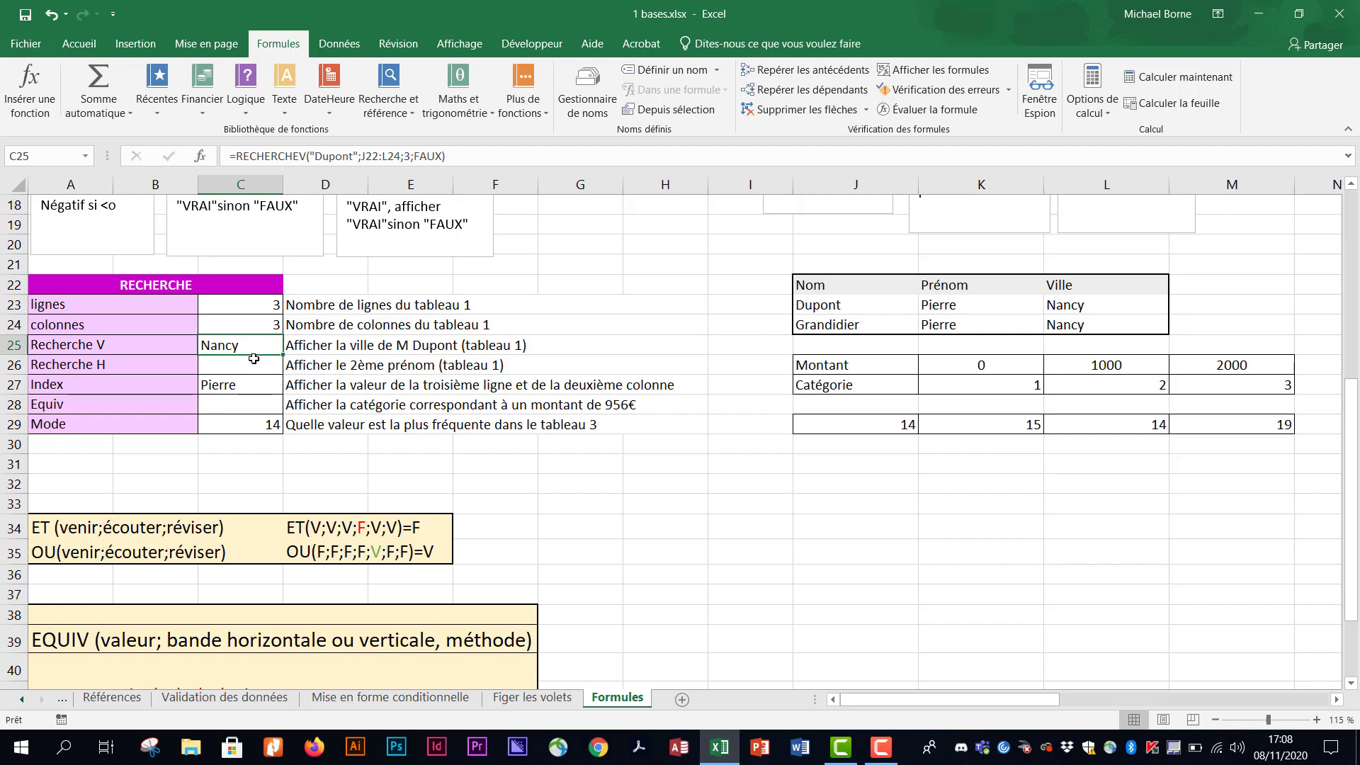
# - Enter the formula =RECHERCHEH("Prénom";J22:L24;3;FAUX) in C26 to return the second first name of table 1
pyautogui.click(254, 367)
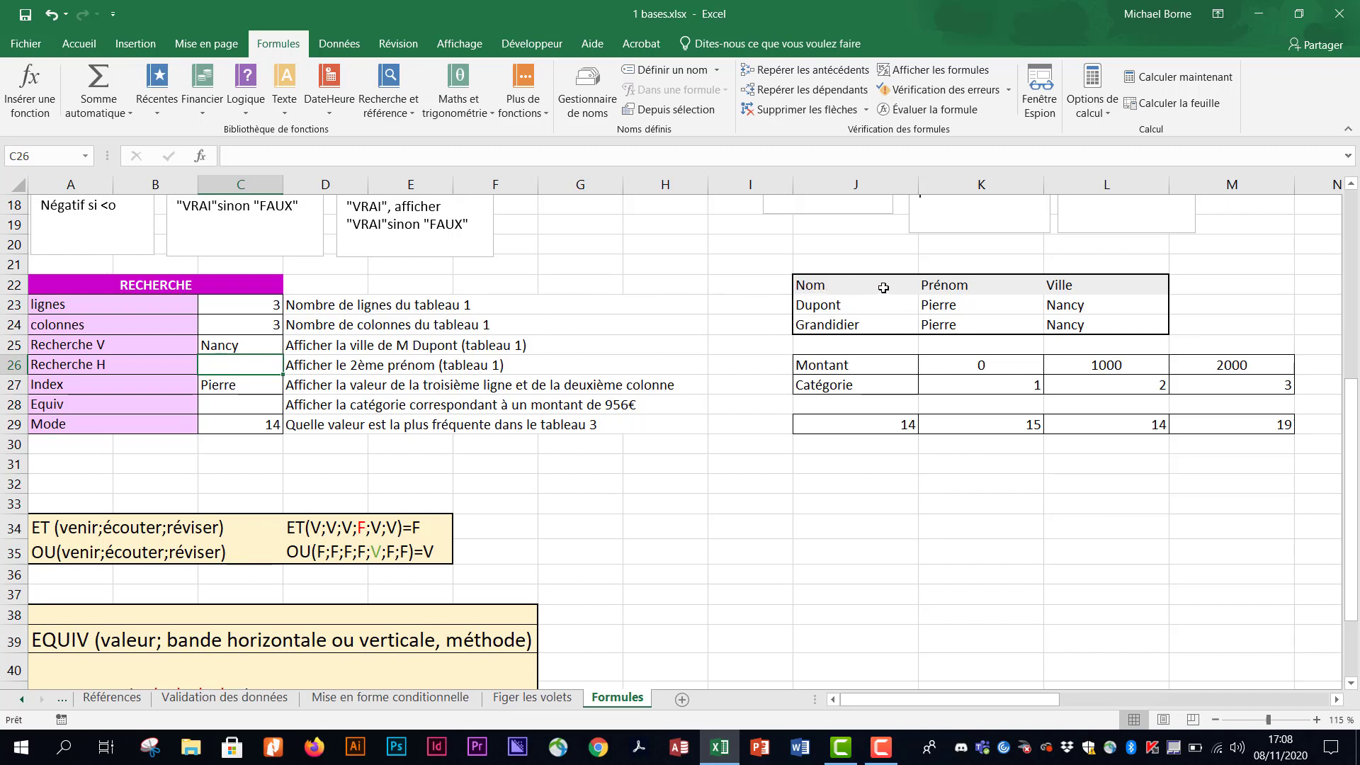
pyautogui.click(976, 284)
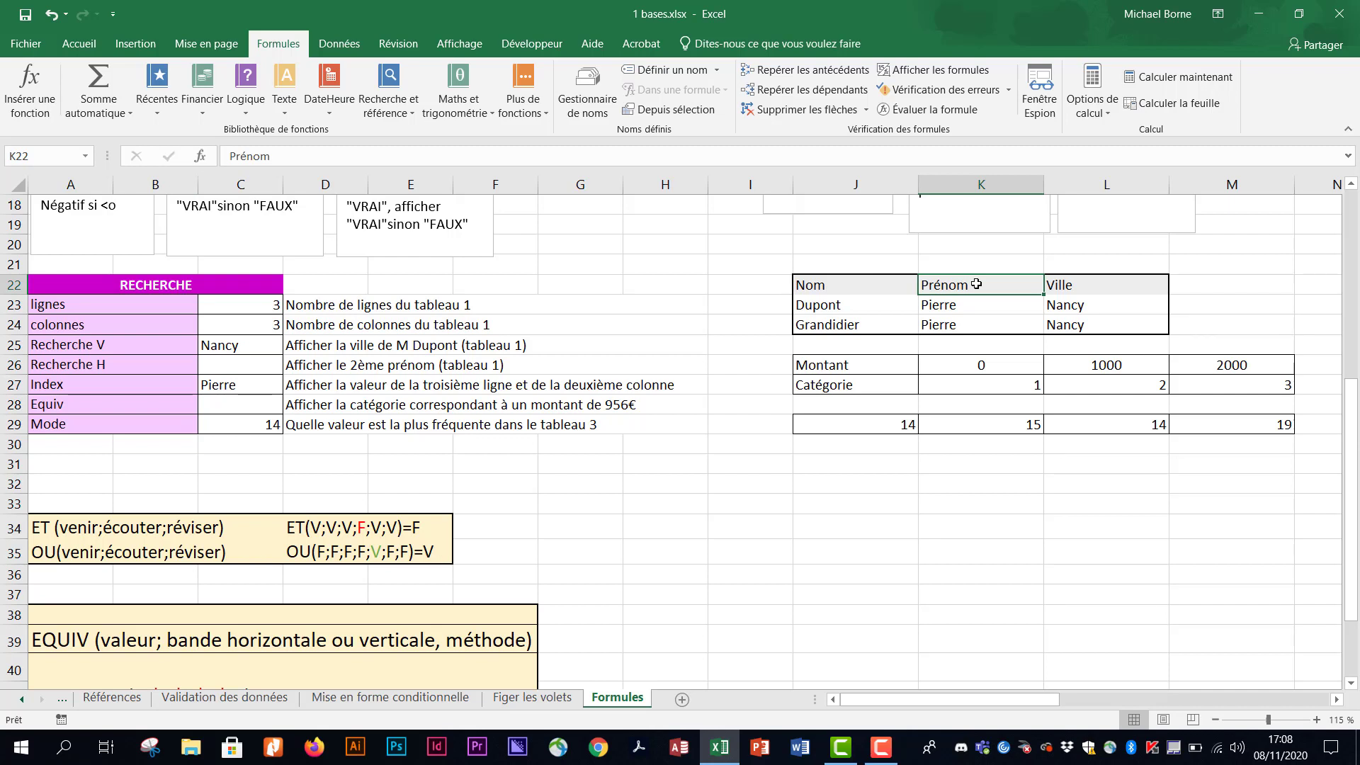
pyautogui.click(971, 178)
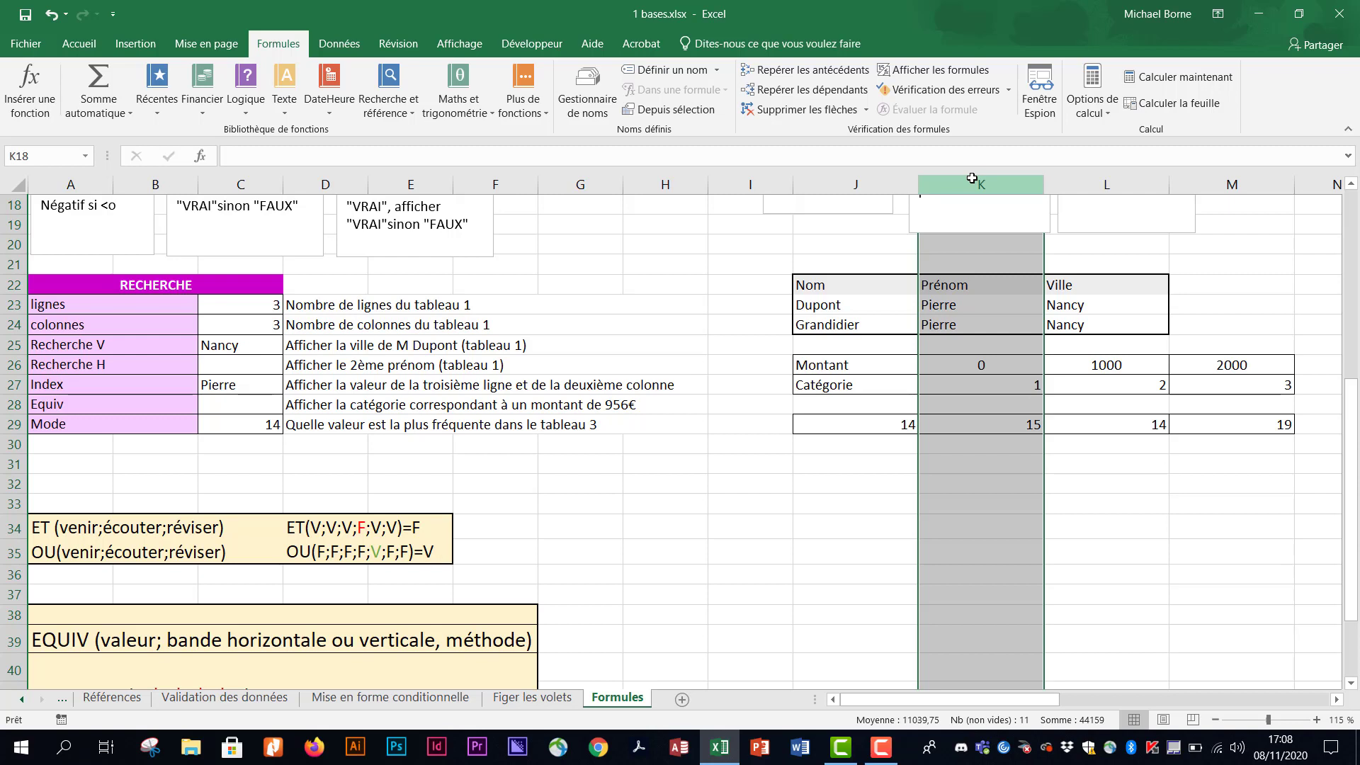
pyautogui.click(239, 368)
pyautogui.write('=rech')
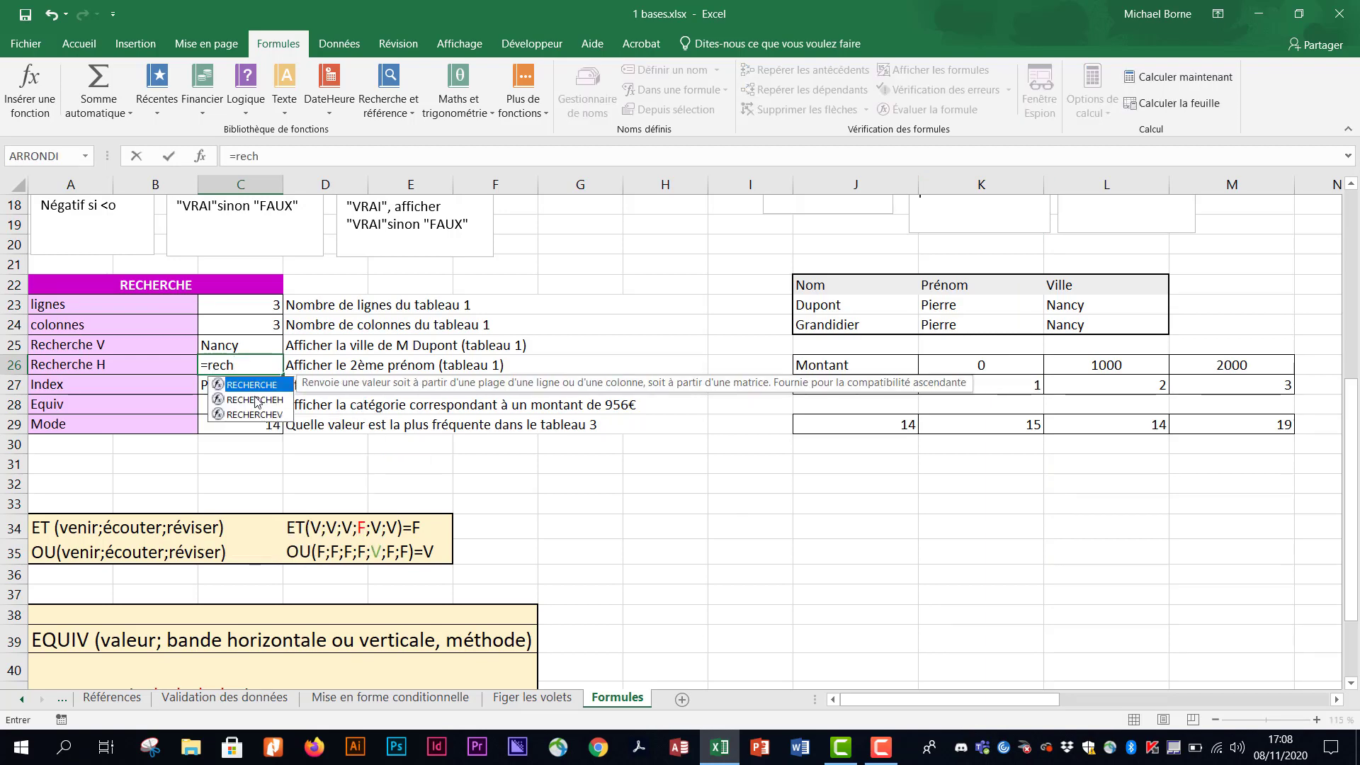
pyautogui.doubleClick(254, 400)
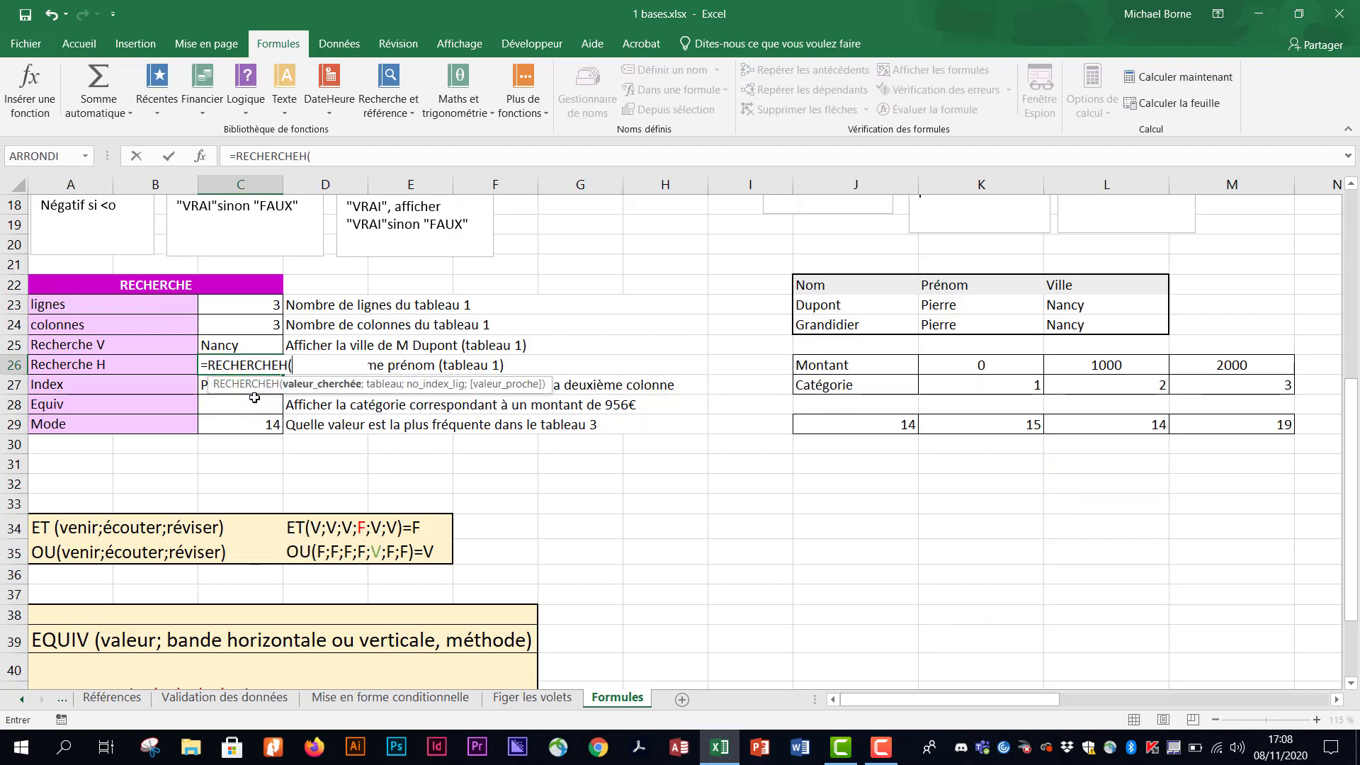
pyautogui.write('"')
pyautogui.write('Prén')
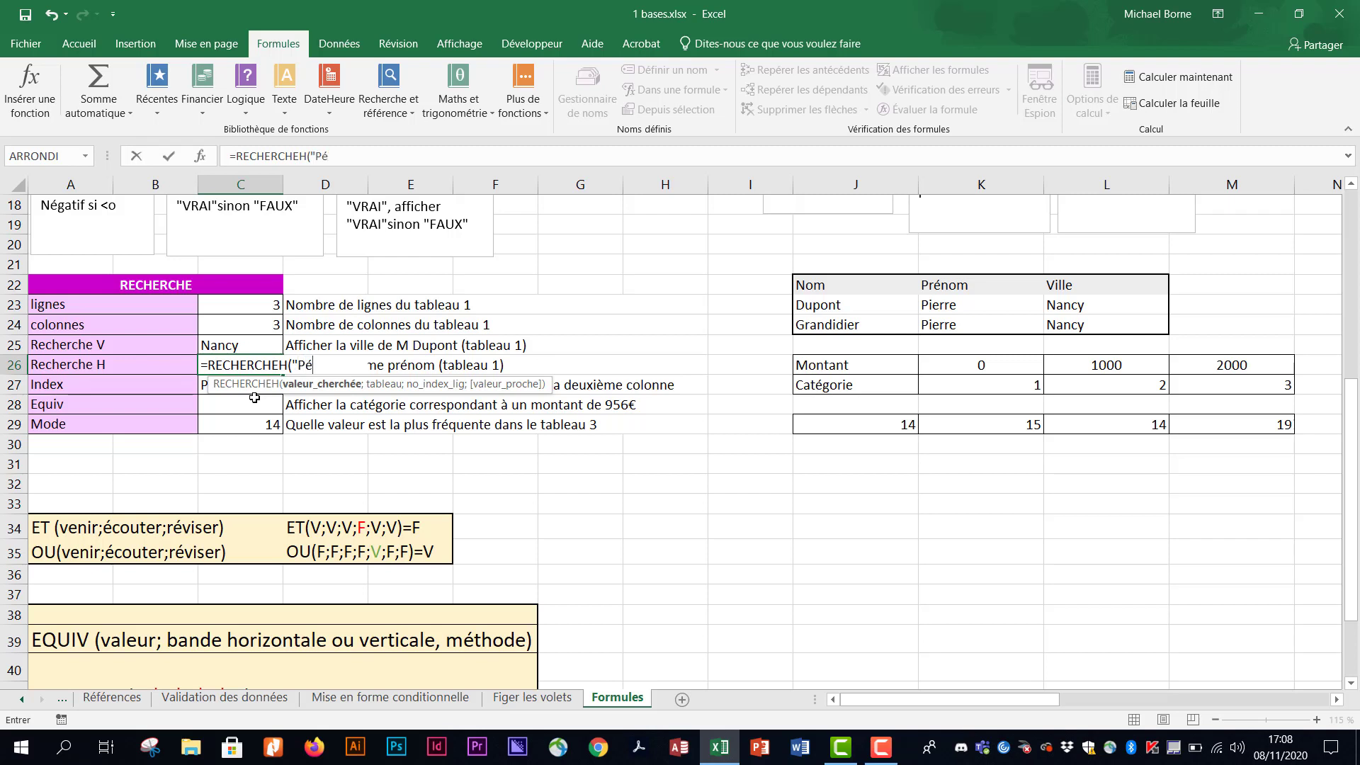
pyautogui.write('om";')
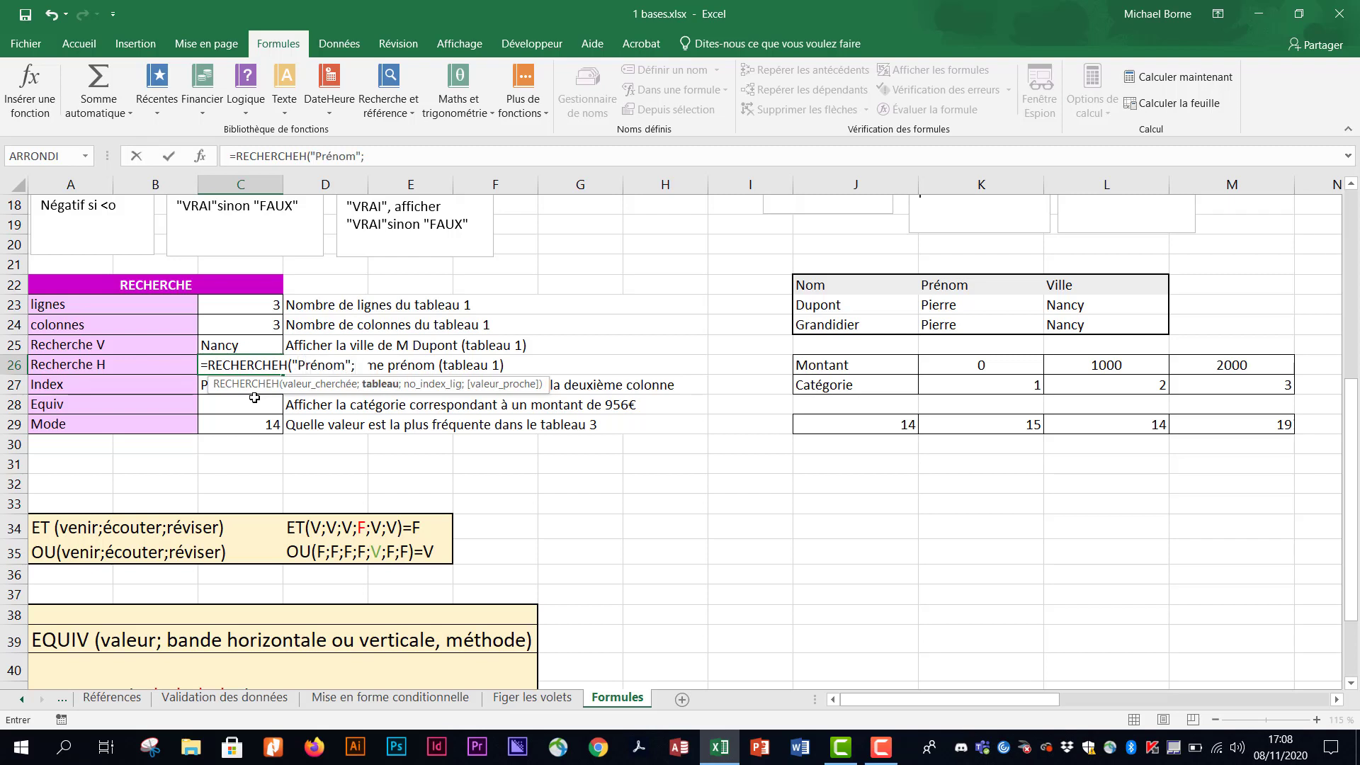
pyautogui.moveTo(841, 292); pyautogui.dragTo(1091, 324)
pyautogui.write(';')
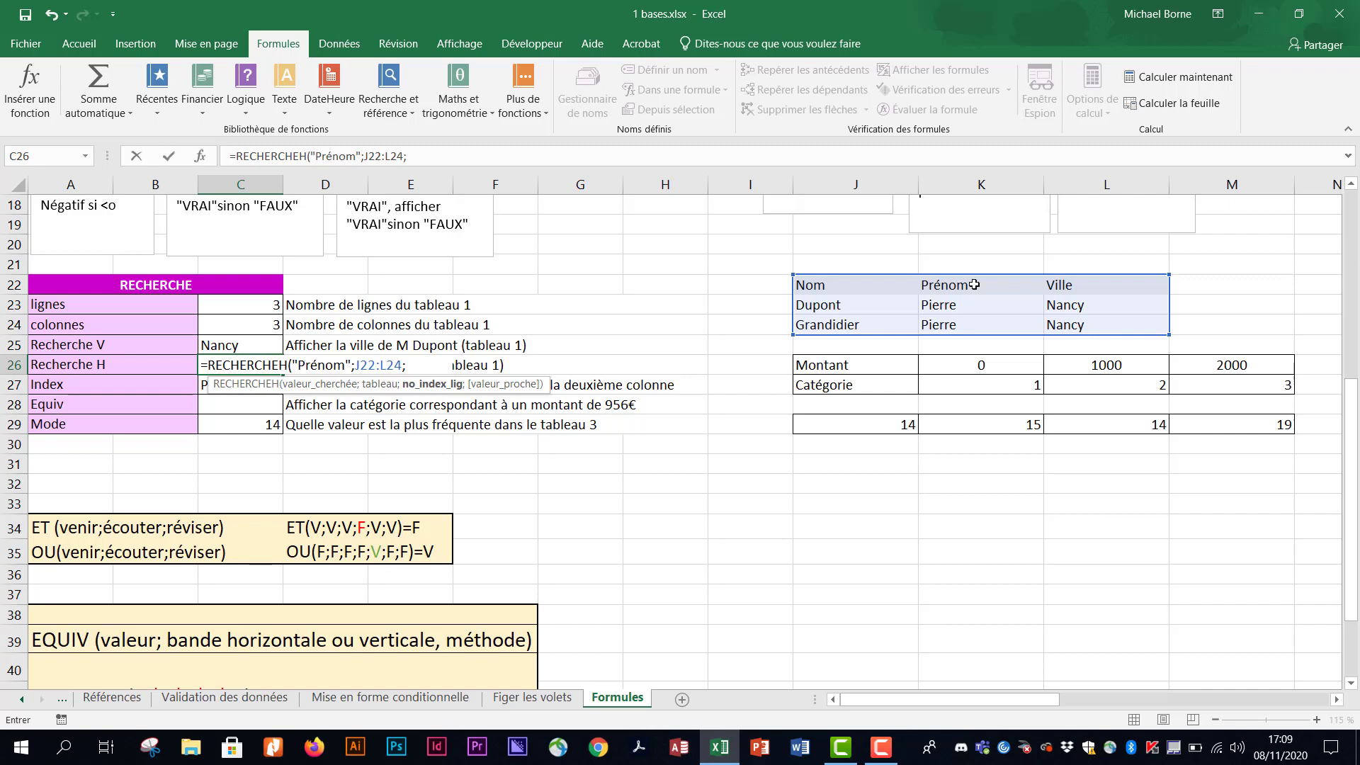
pyautogui.write('3;')
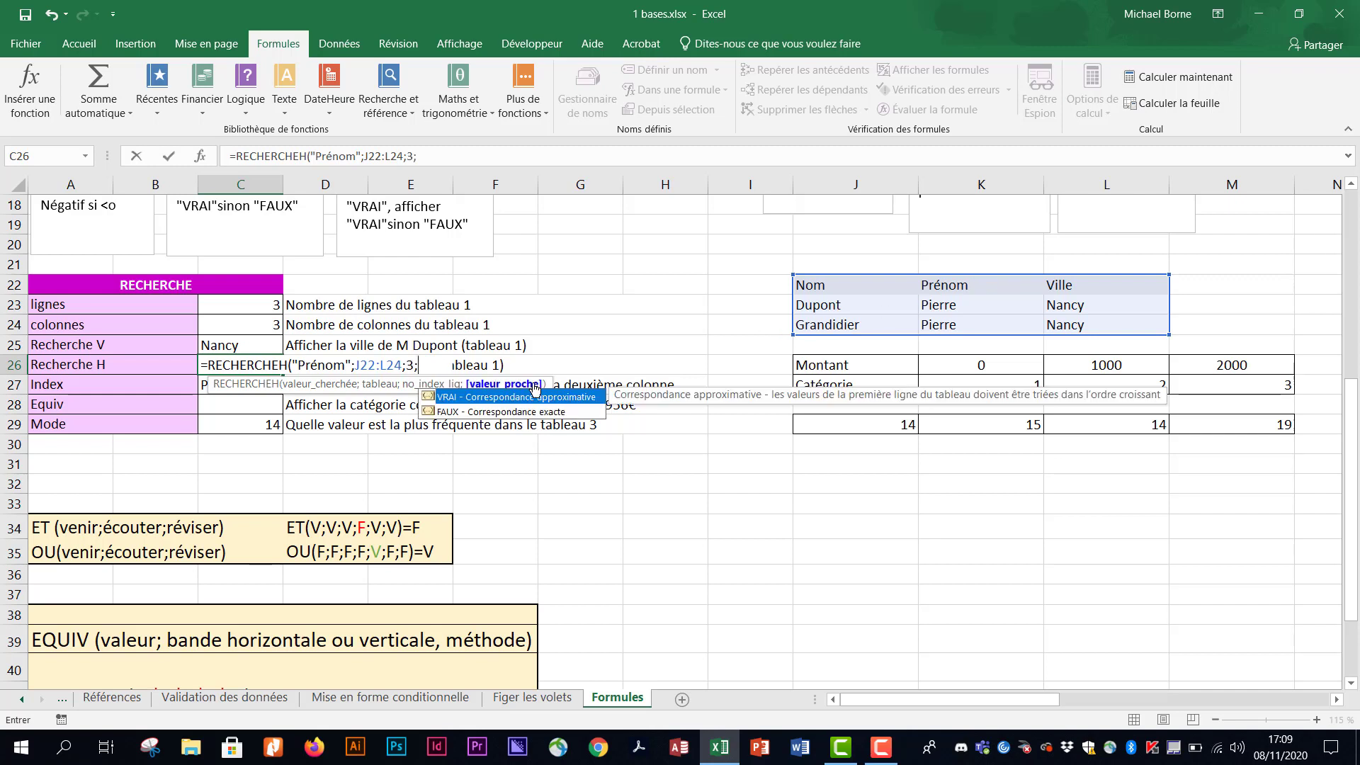
pyautogui.doubleClick(457, 414)
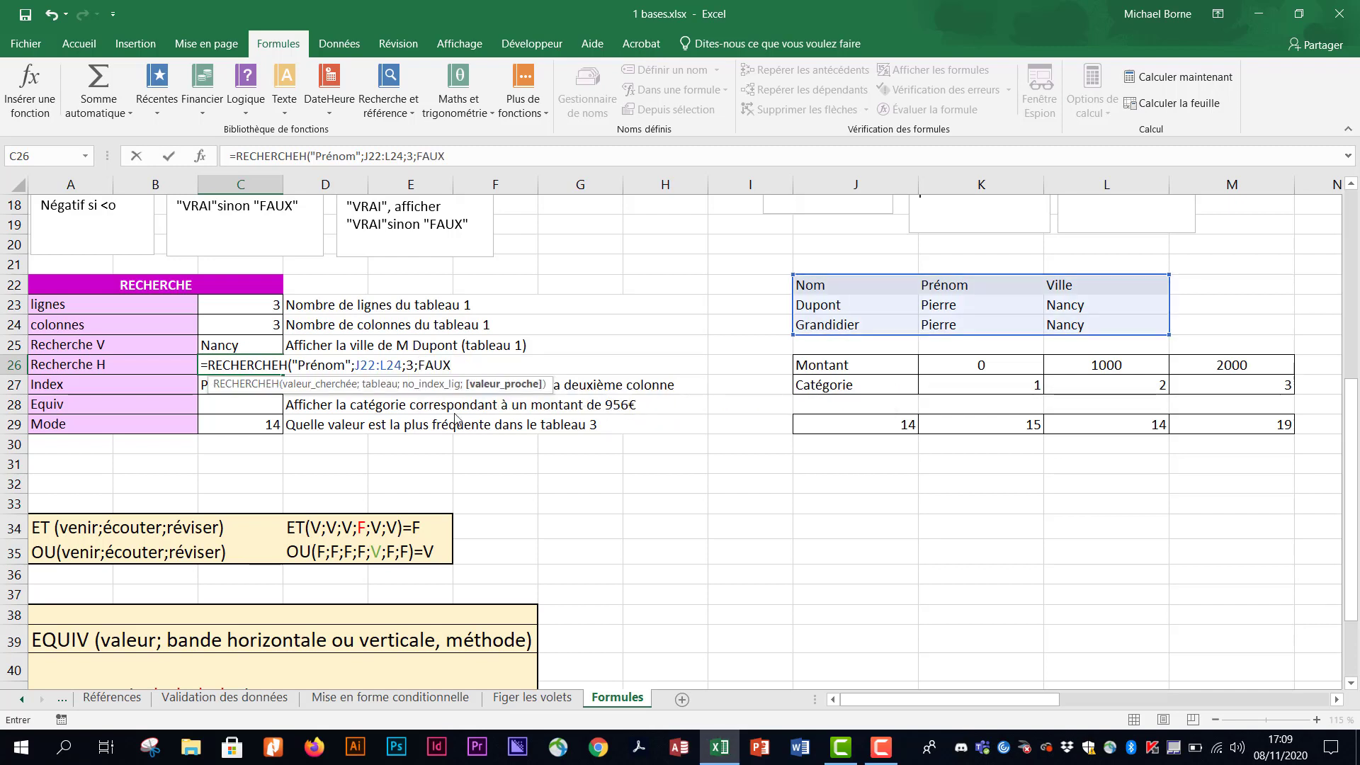
pyautogui.press('Return')
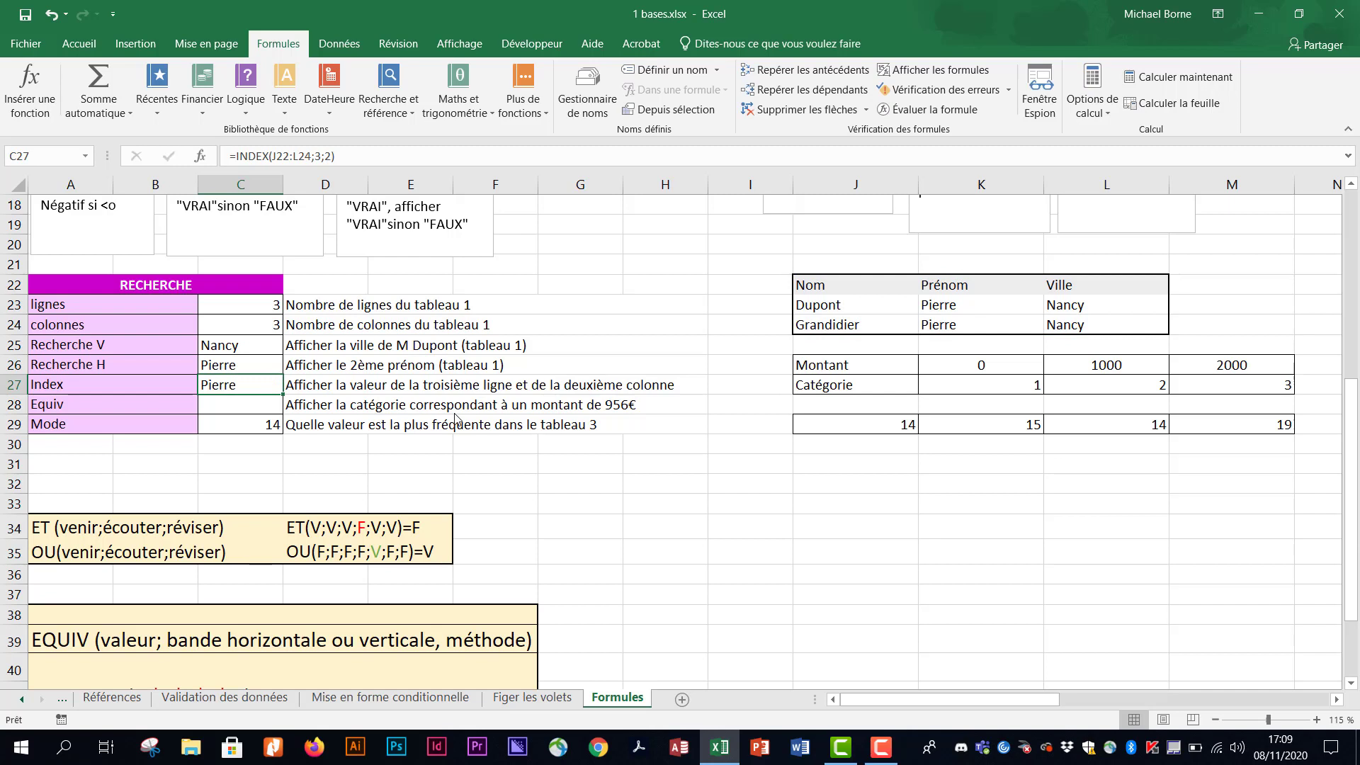
# - Replace the second first name of table 1, in K24, with a different first name
pyautogui.click(960, 324)
pyautogui.write('Ma')
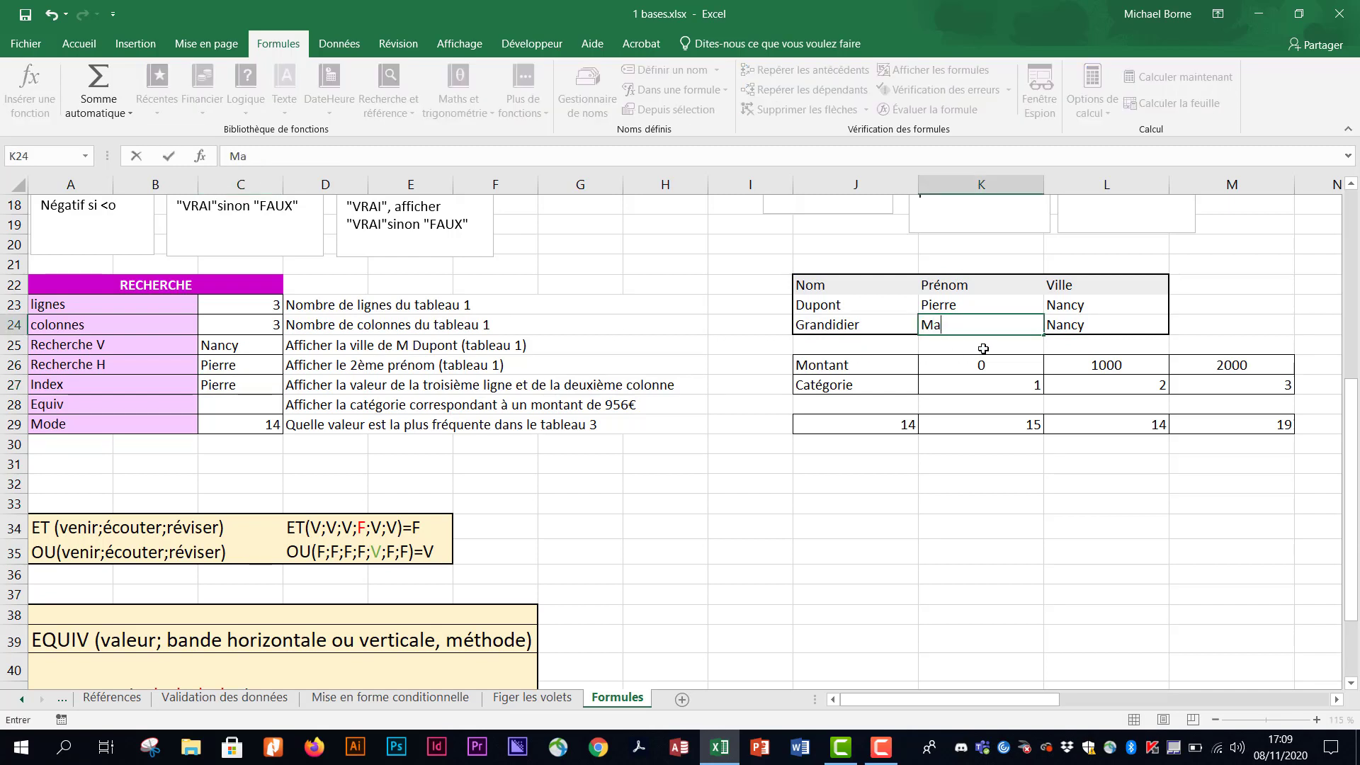
pyautogui.write('rc')
pyautogui.press('Return')
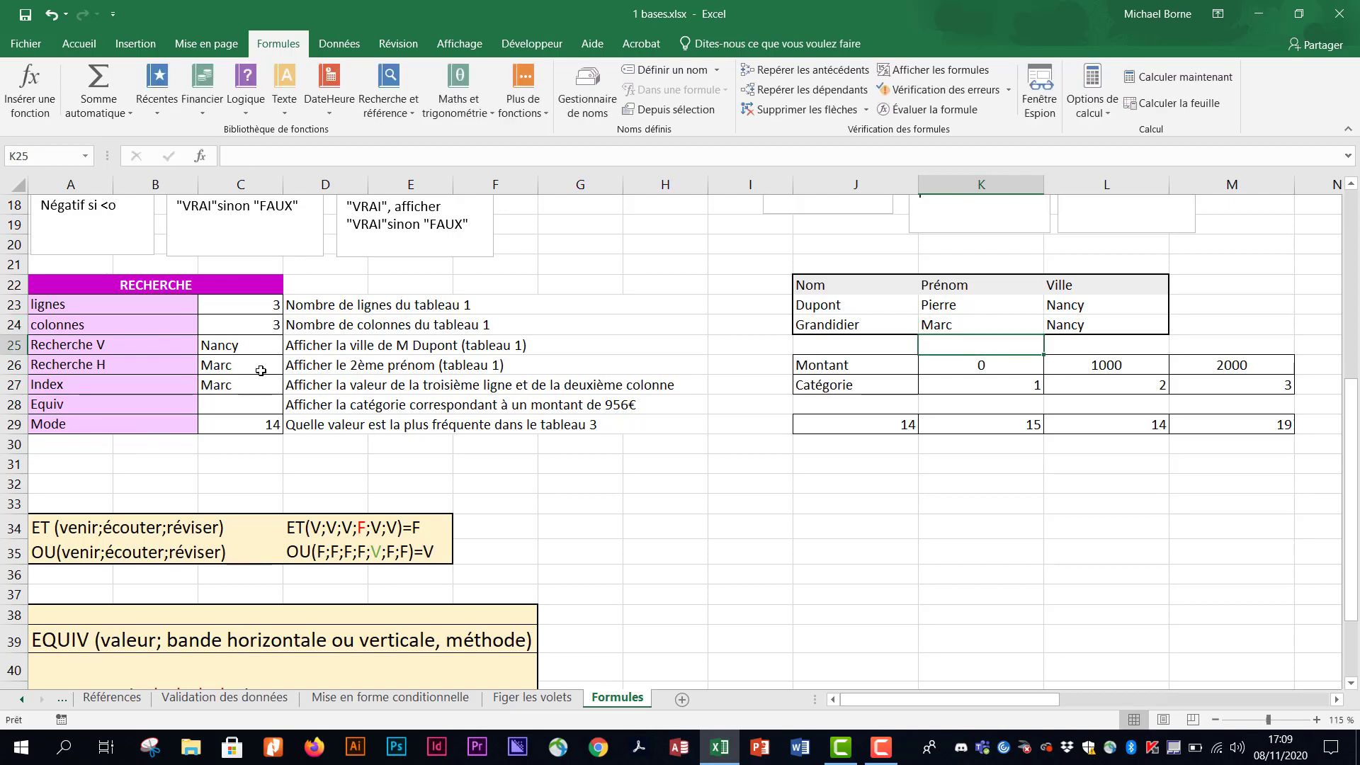
# - Examine the EQUIV syntax notes and their two examples below the RECHERCHE table, comparing vertical, rectangular and horizontal ranges in the empty cells
pyautogui.click(253, 407)
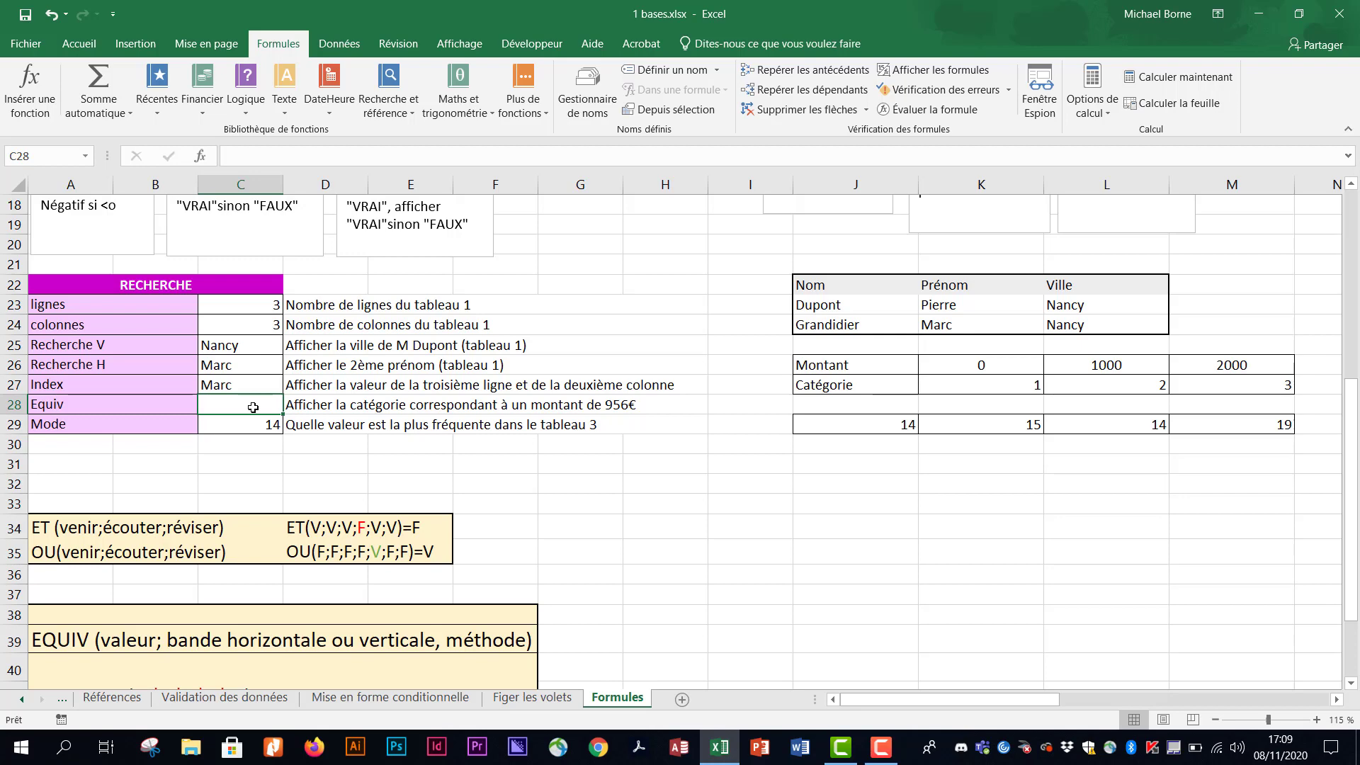
pyautogui.scroll(-1, 690, 451)
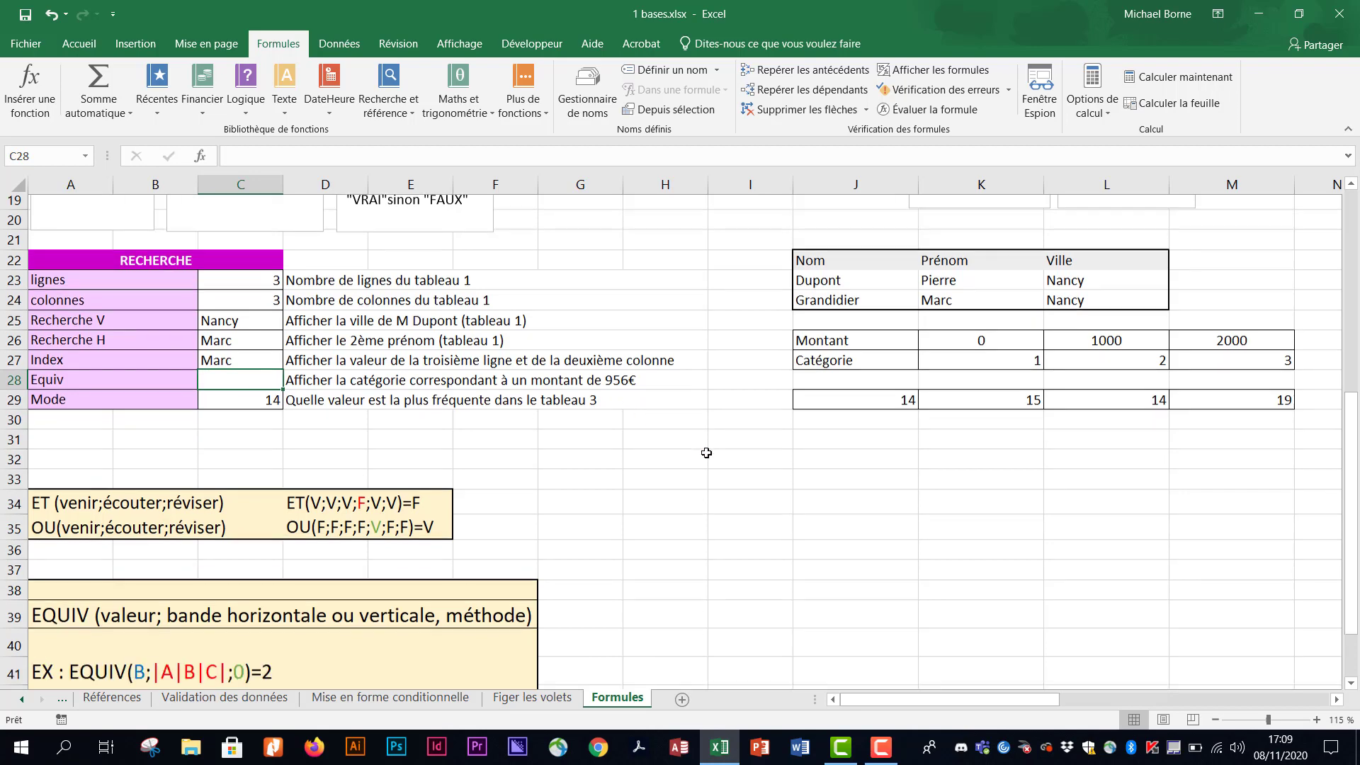
pyautogui.moveTo(812, 427); pyautogui.dragTo(854, 662)
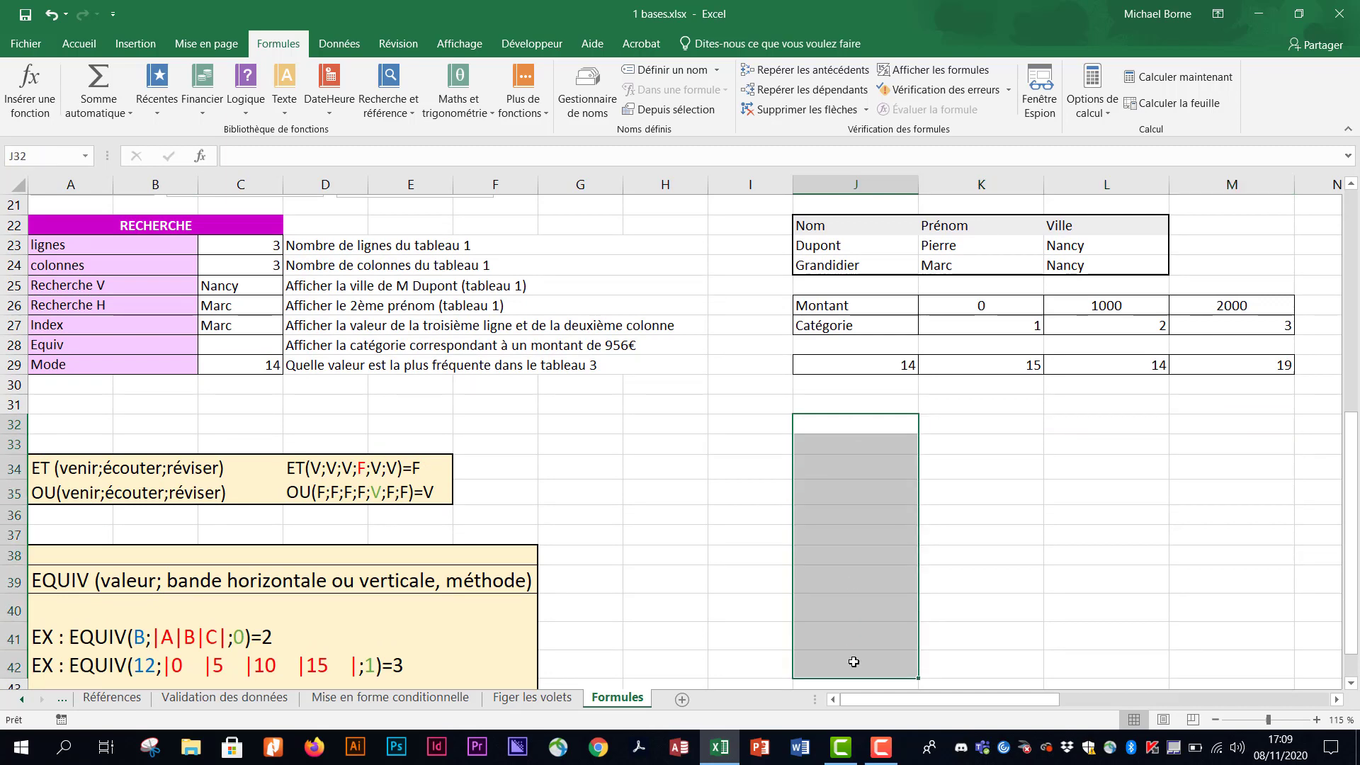
pyautogui.moveTo(880, 425); pyautogui.dragTo(1086, 650)
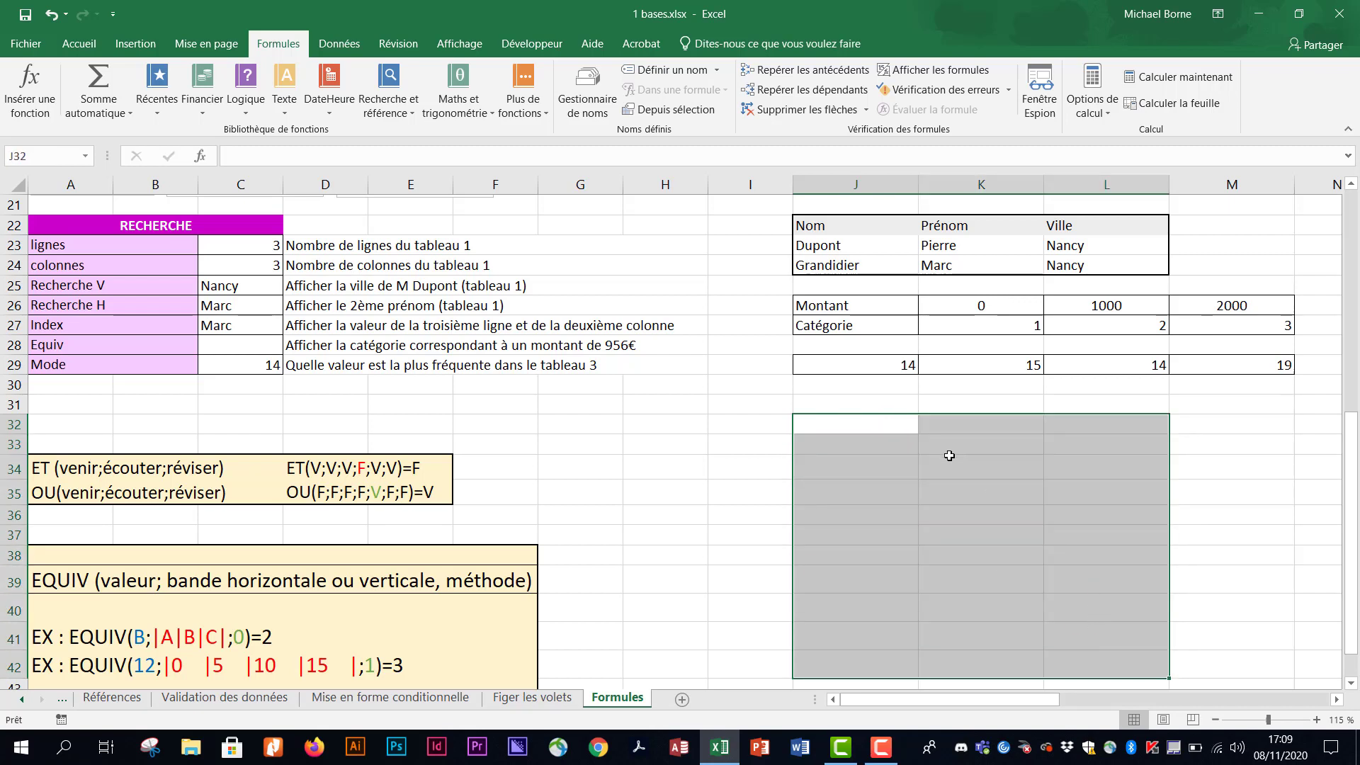
pyautogui.click(850, 424)
pyautogui.moveTo(908, 425); pyautogui.dragTo(1098, 424)
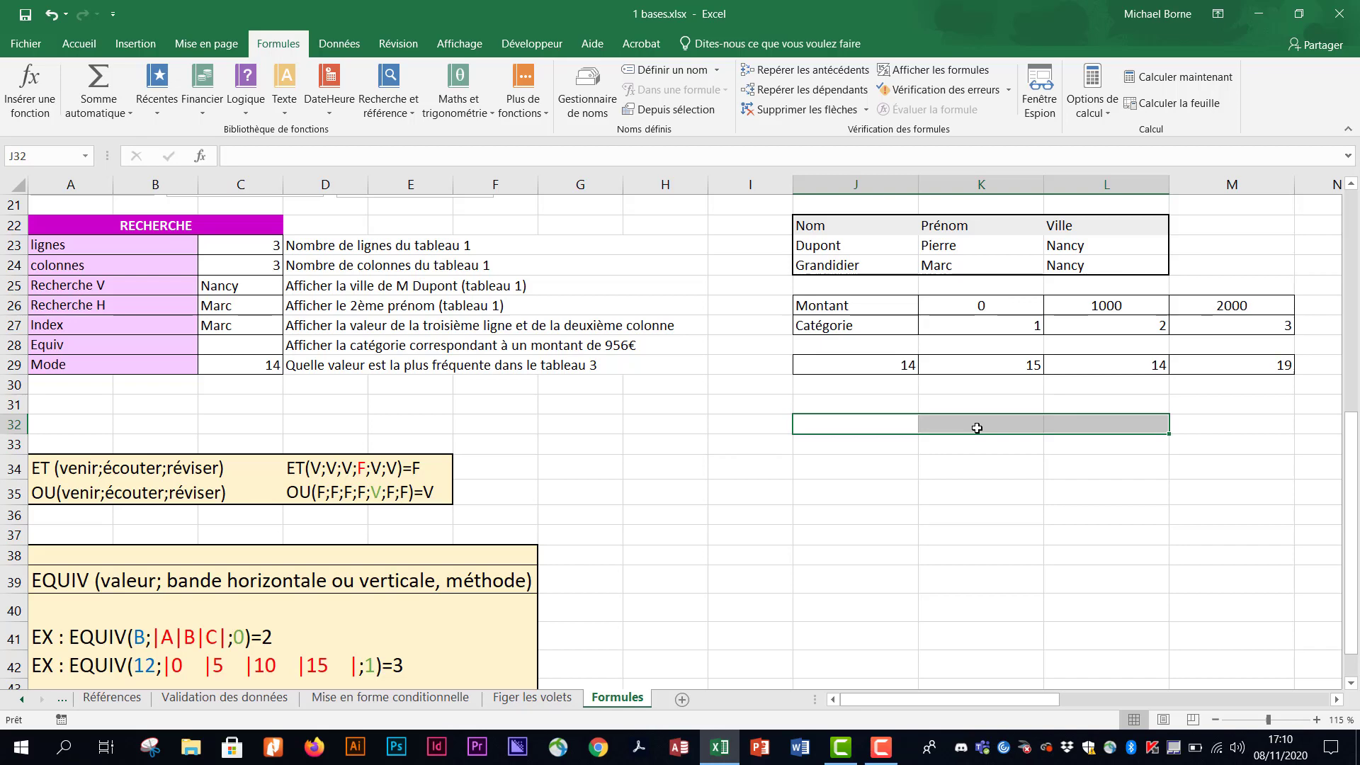
pyautogui.scroll(-3, 976, 428)
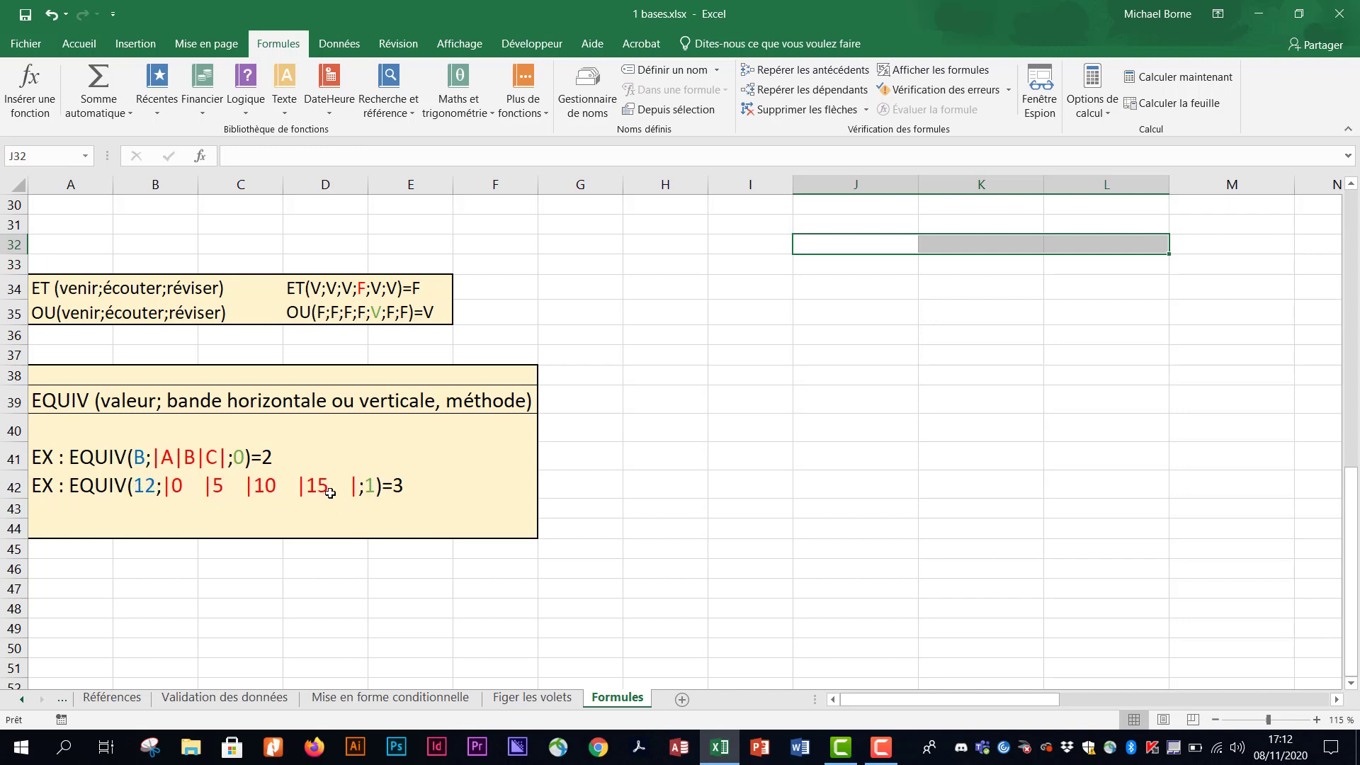
pyautogui.scroll(5, 698, 519)
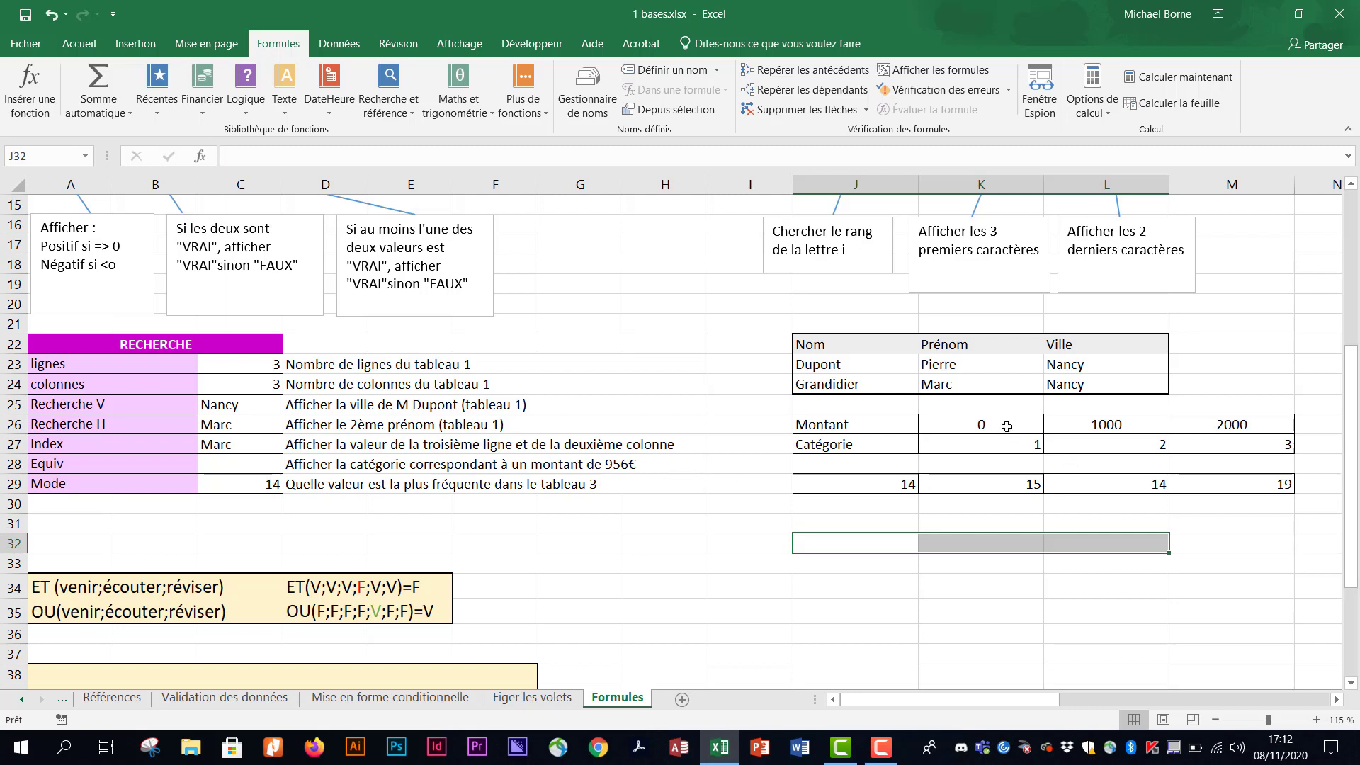
# - Left-align the Montant values in K26:M26 and fill these cells with the green theme colour
pyautogui.moveTo(1005, 429); pyautogui.dragTo(1223, 425)
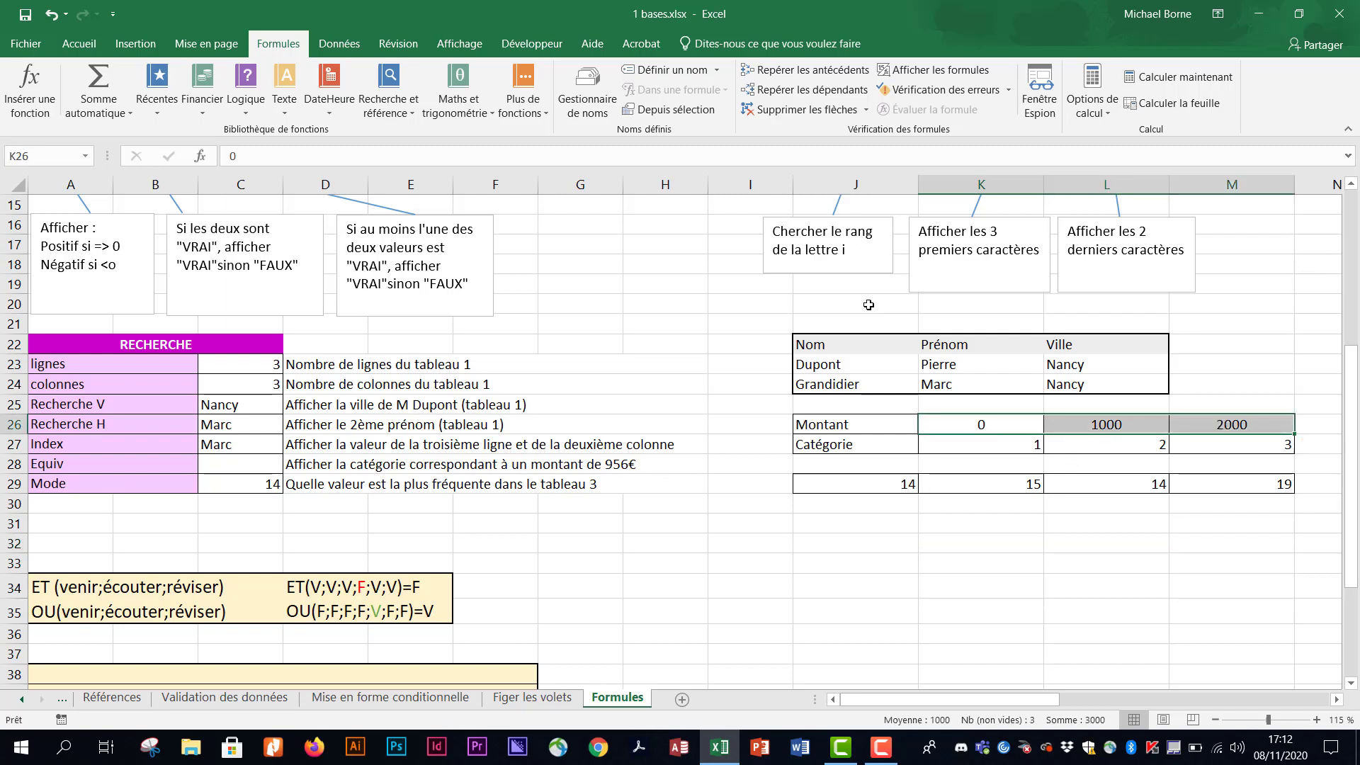
pyautogui.click(93, 44)
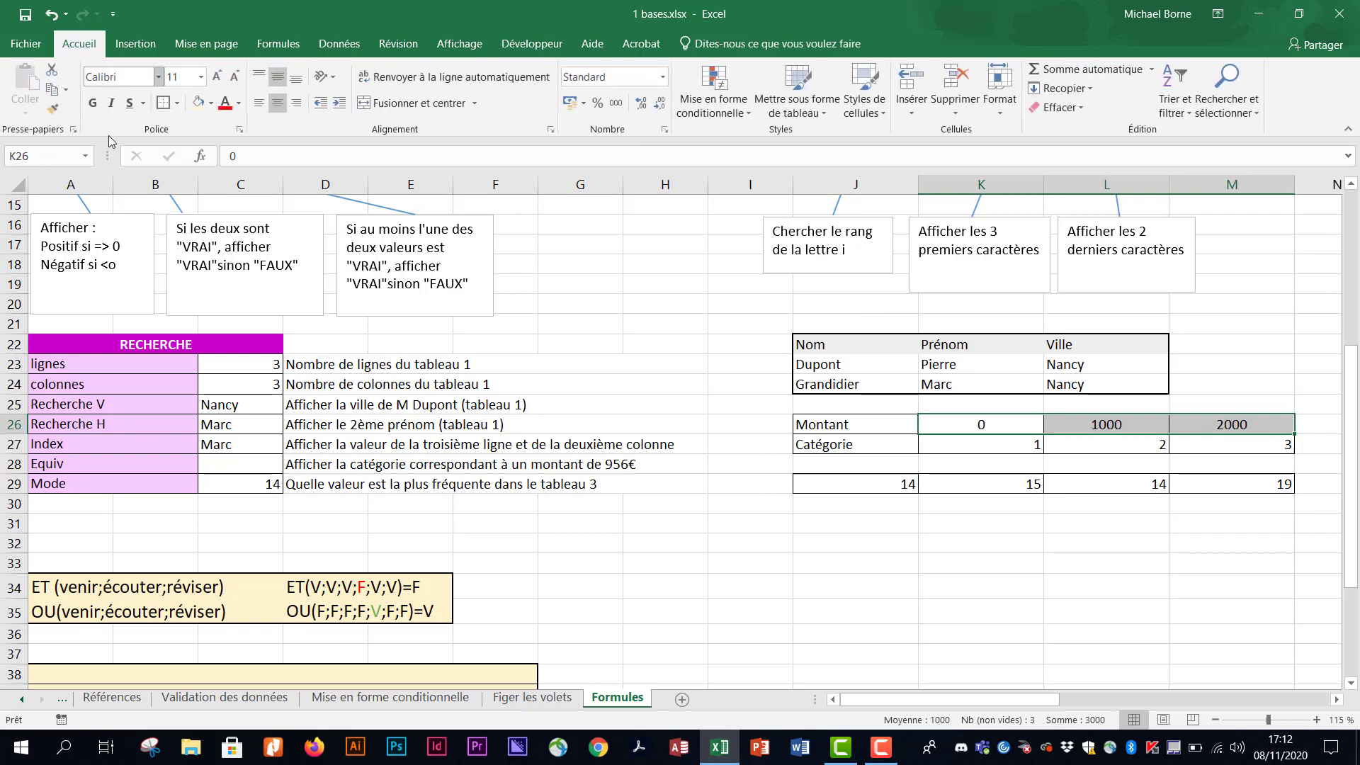
pyautogui.click(259, 103)
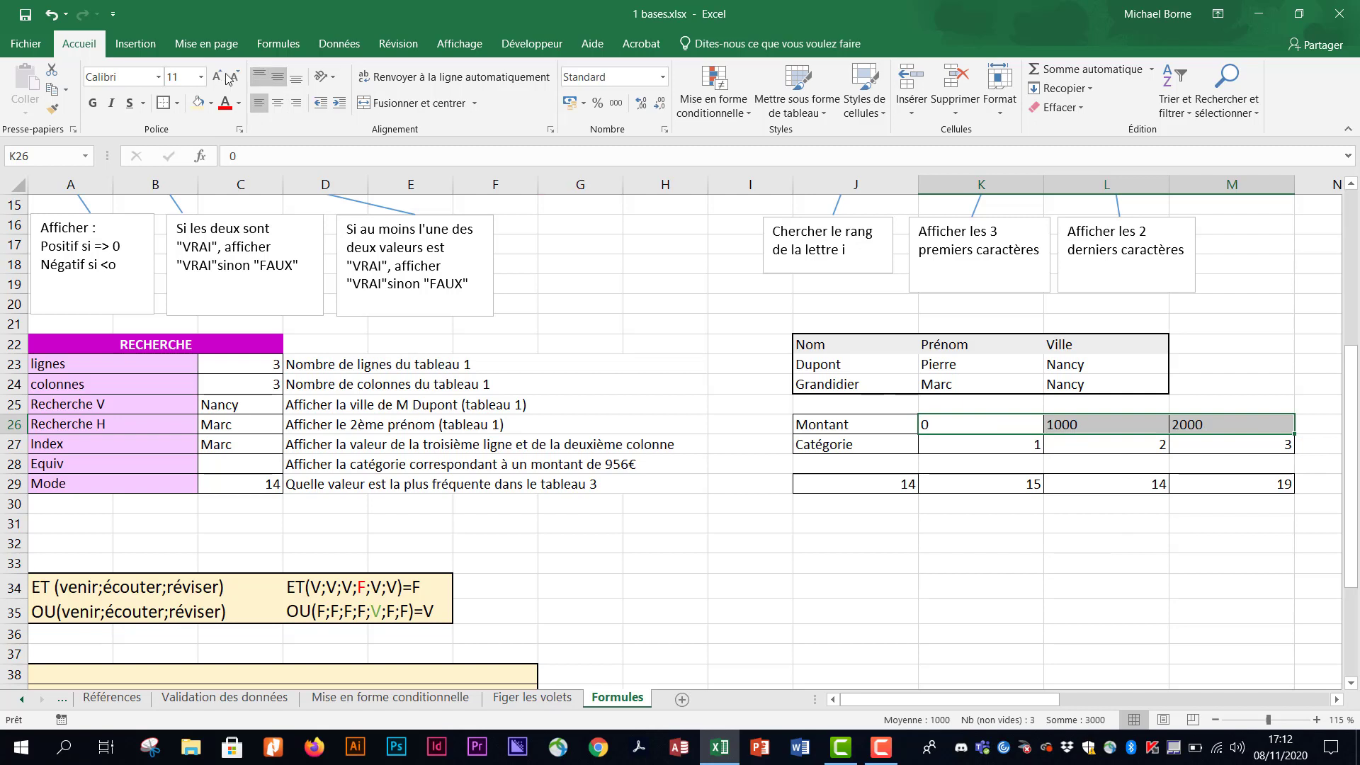
pyautogui.click(210, 103)
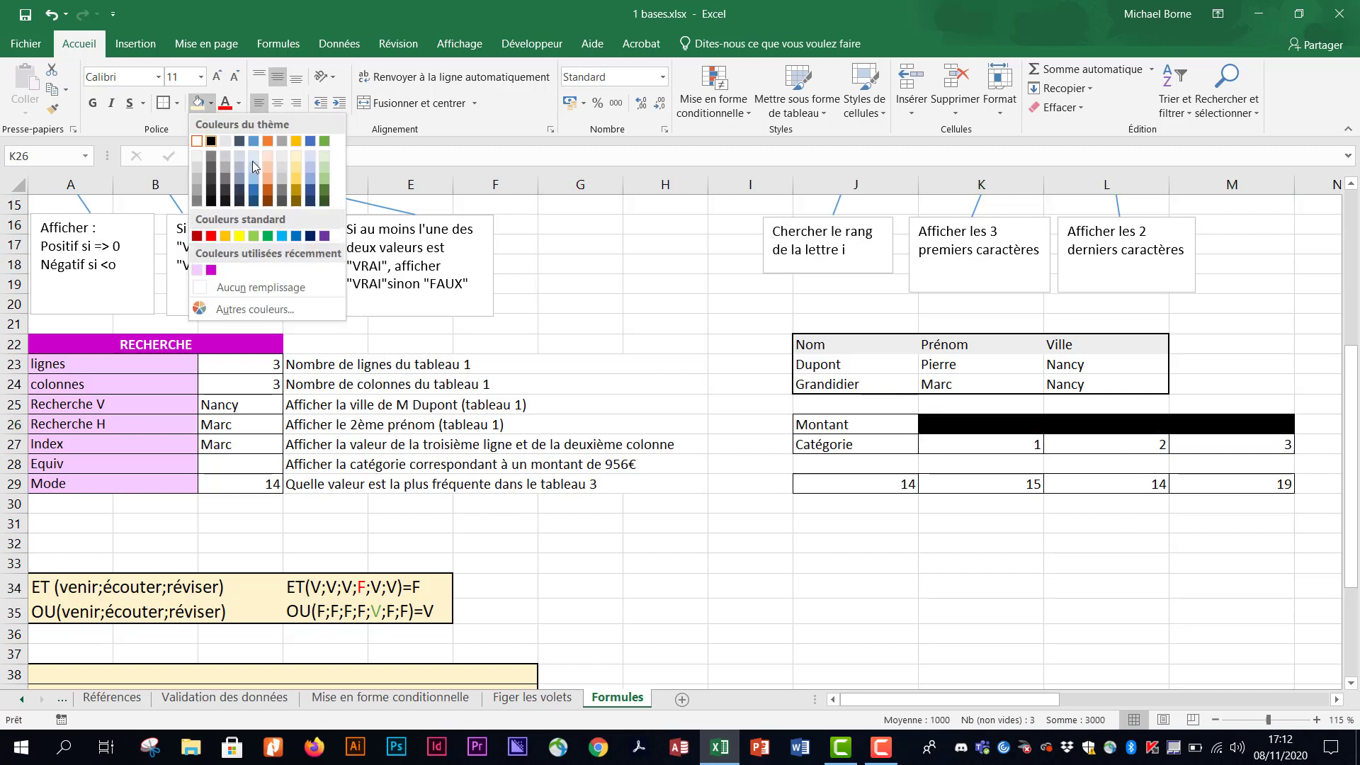
pyautogui.click(323, 143)
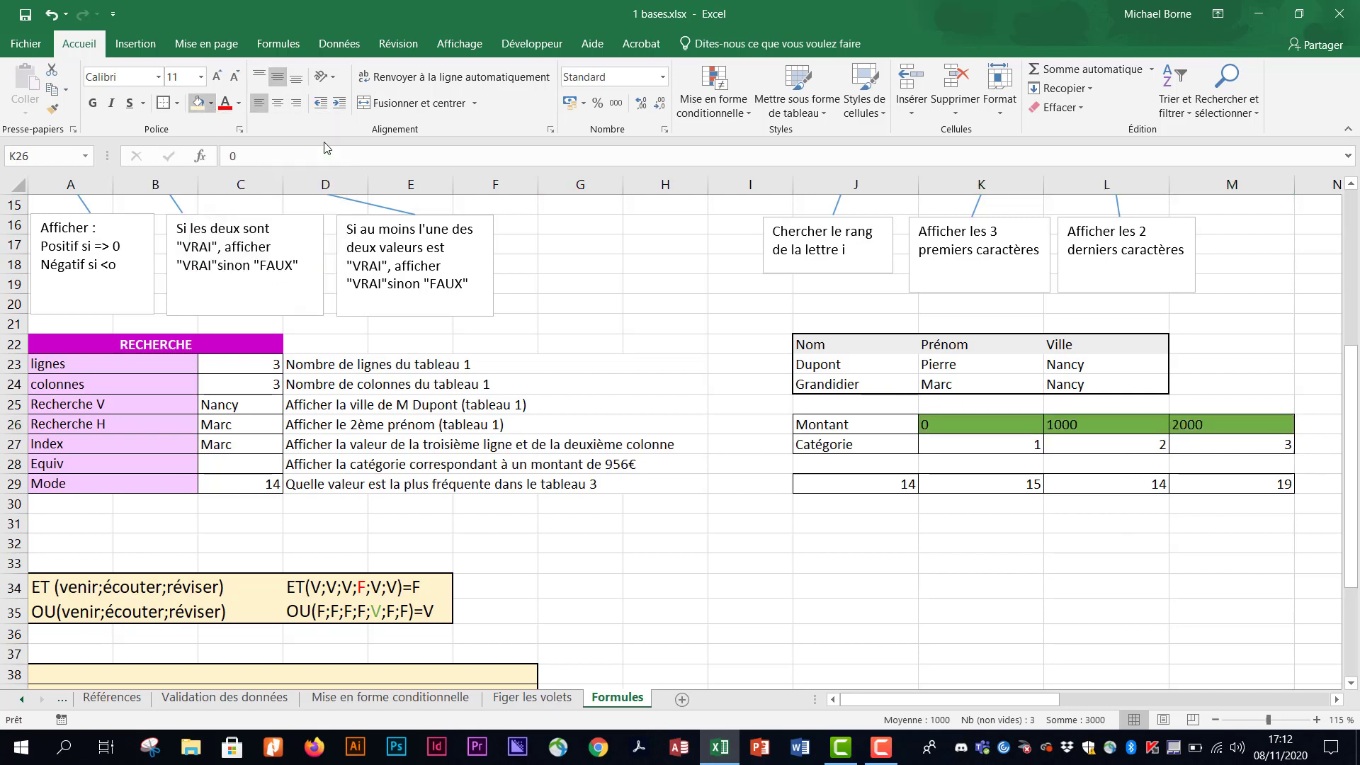
pyautogui.click(1082, 587)
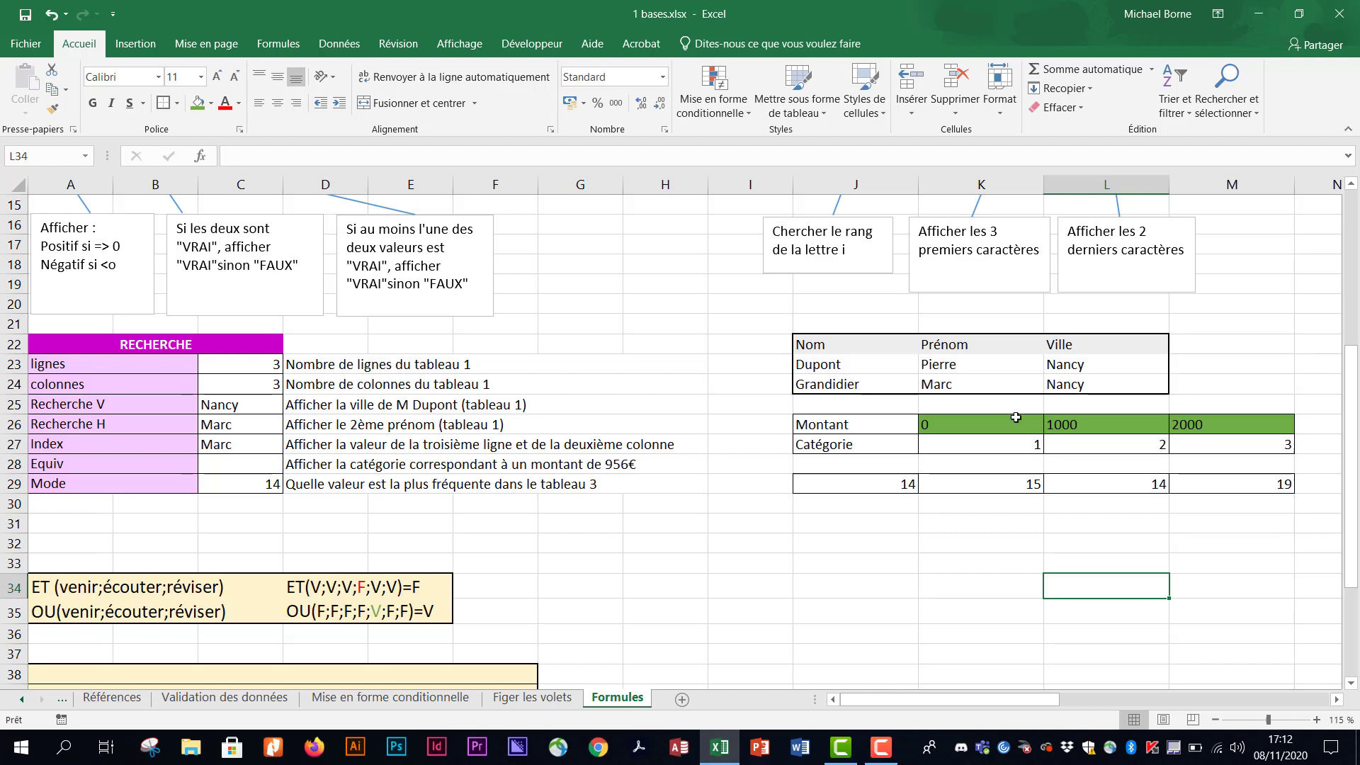
# - Enter the formula =EQUIV(956;K26:M26;1) in C28 to return the category matching an amount of 956 €
pyautogui.click(249, 468)
pyautogui.write('=equiv')
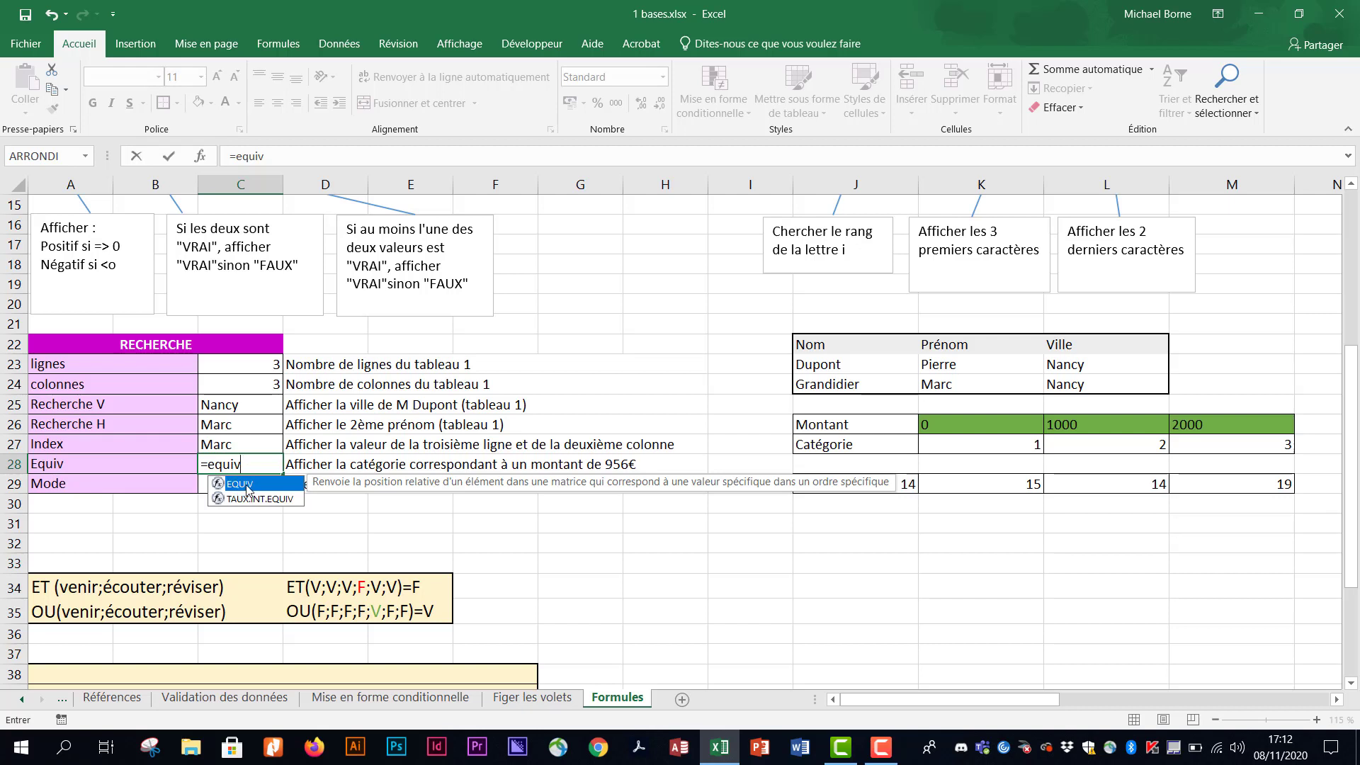
pyautogui.doubleClick(241, 488)
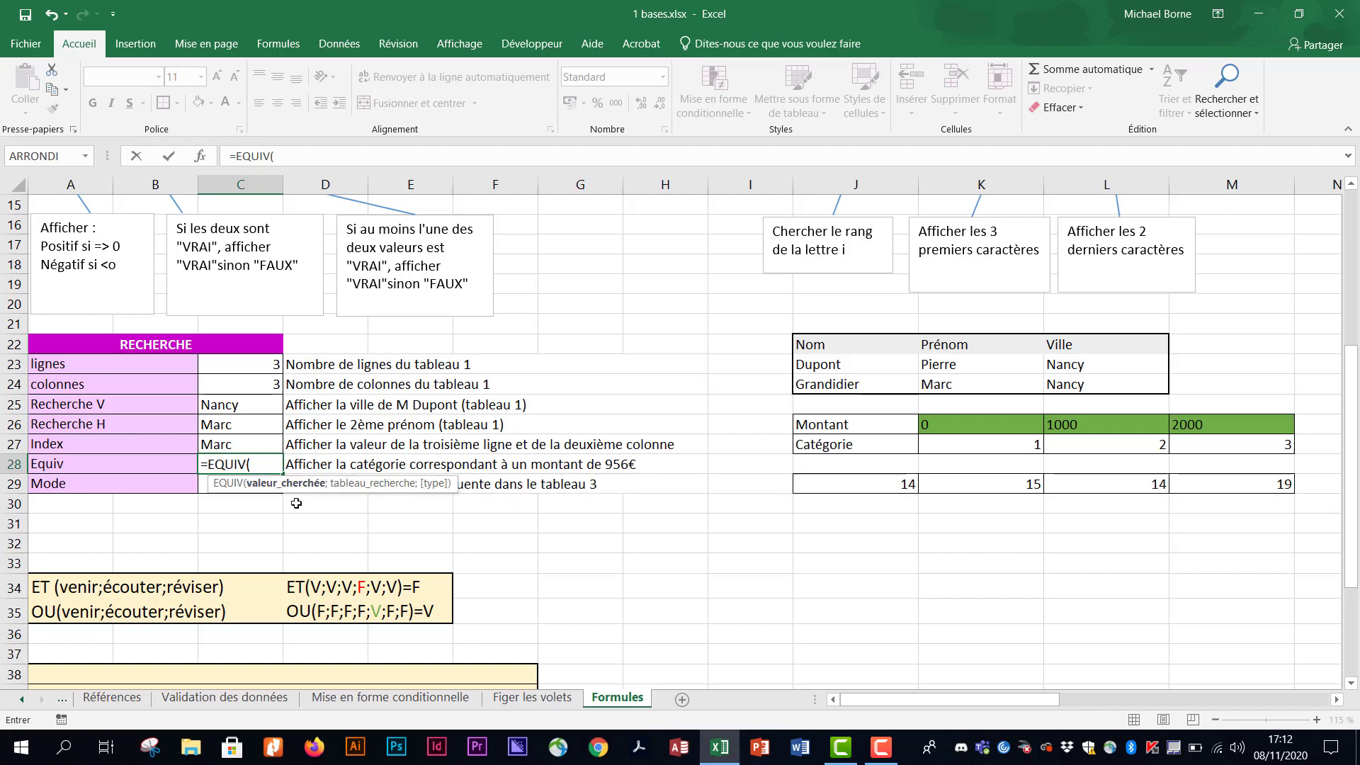
pyautogui.write('956;')
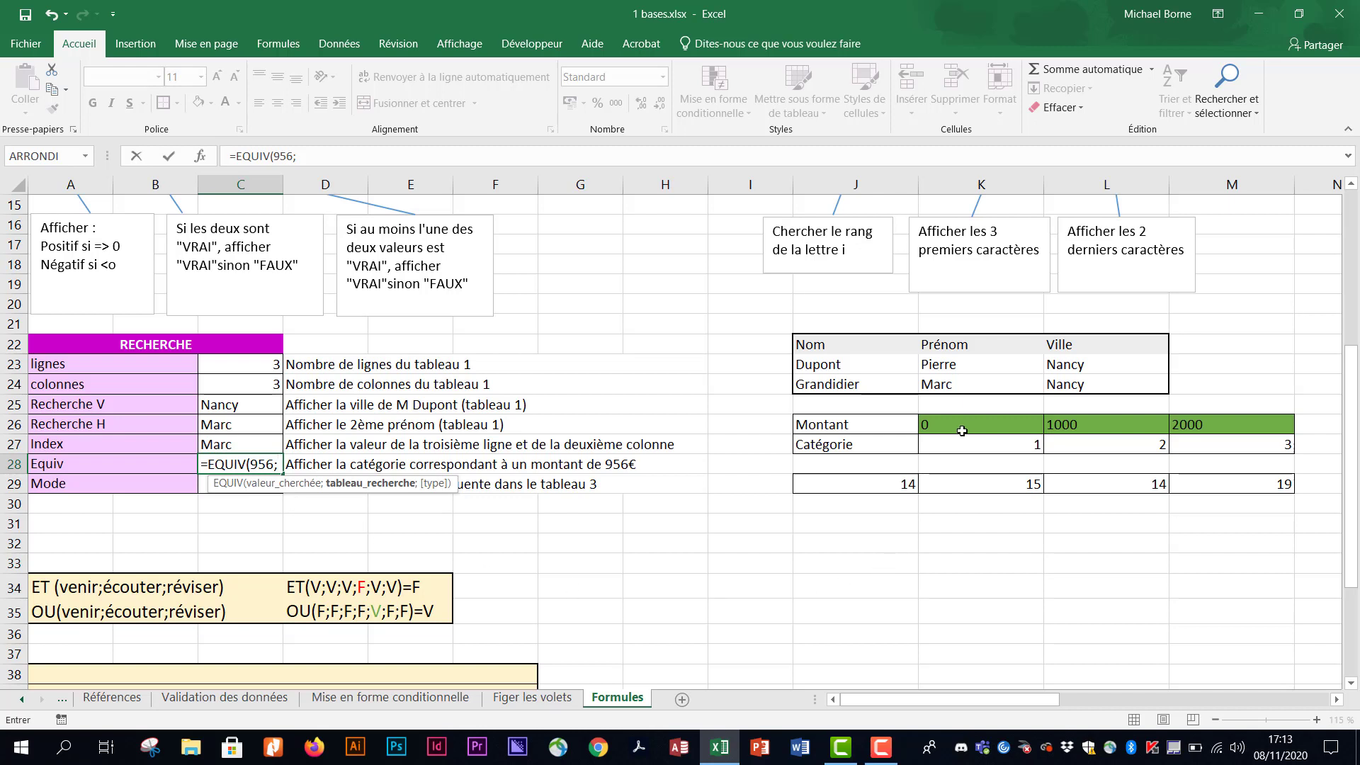
pyautogui.moveTo(953, 424); pyautogui.dragTo(1228, 423)
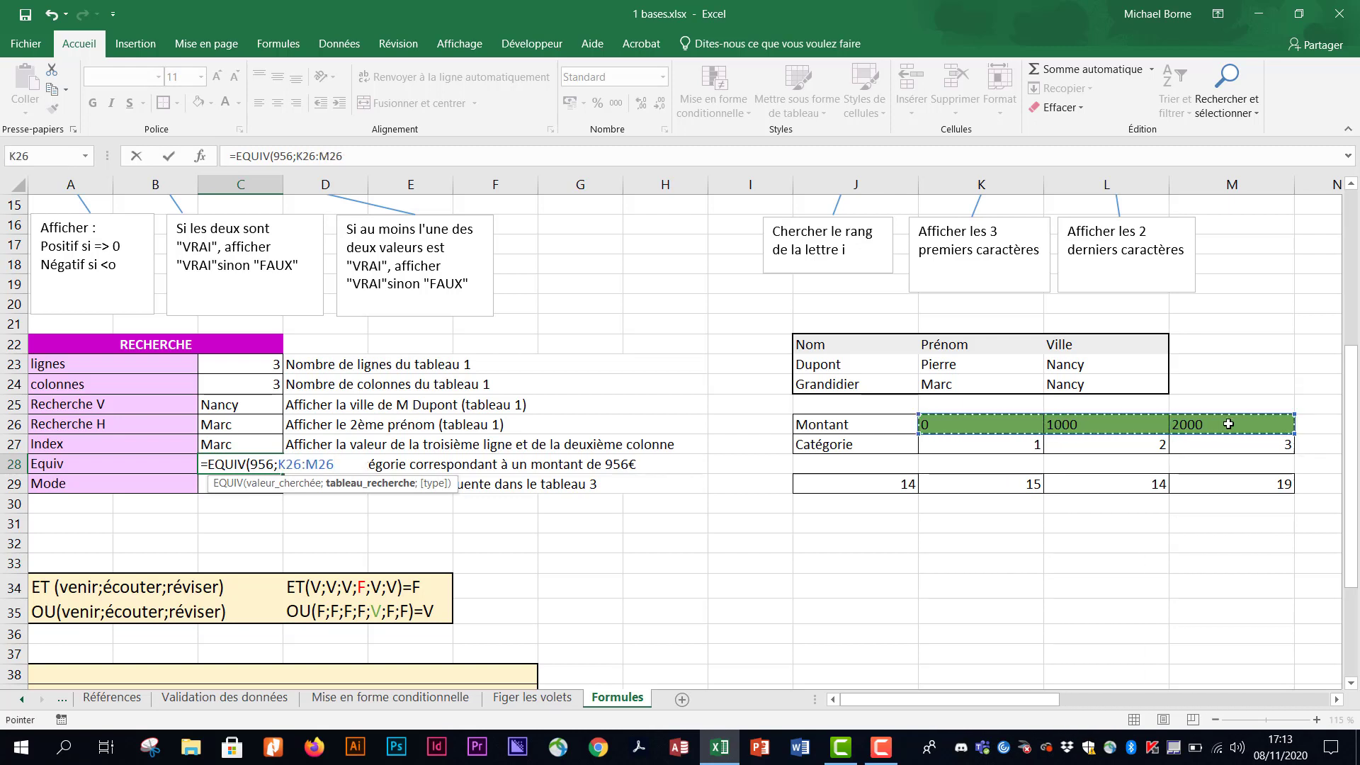
pyautogui.write(';')
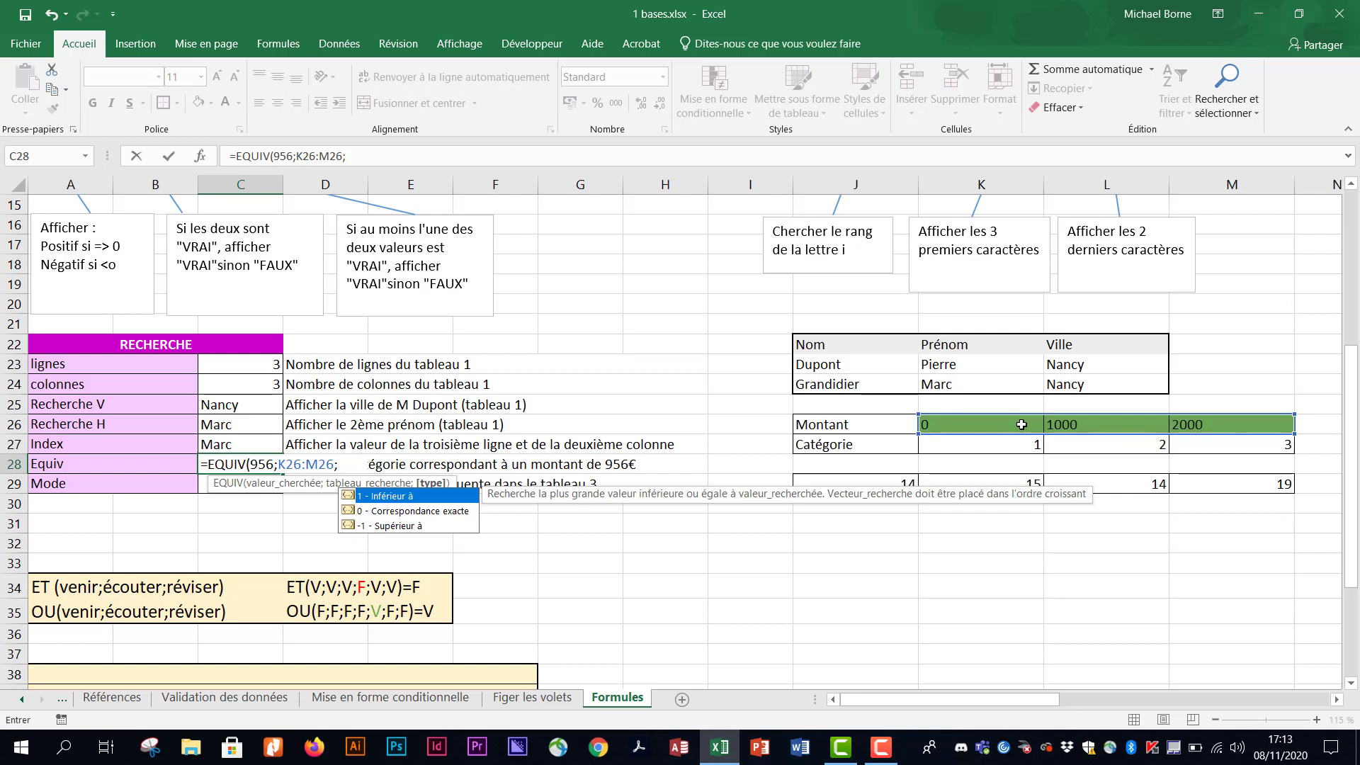
pyautogui.doubleClick(394, 497)
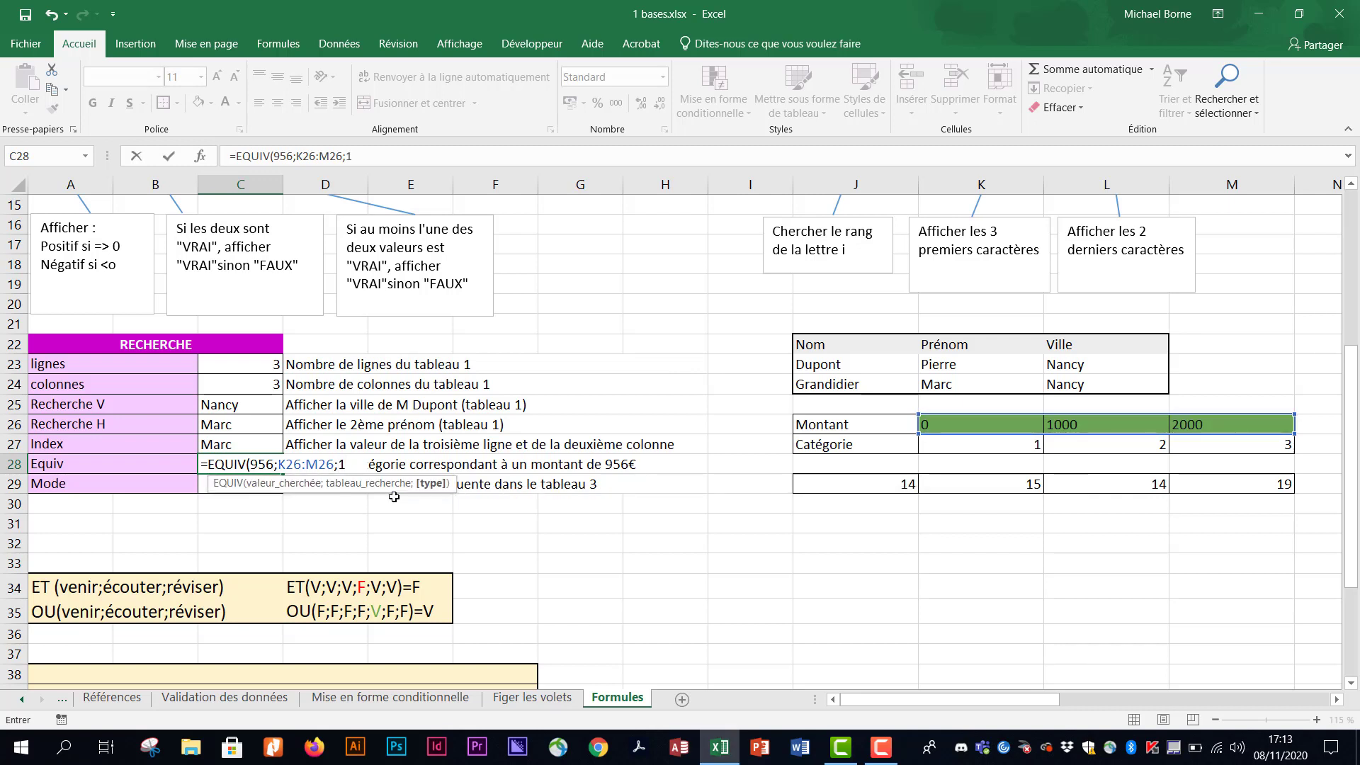
pyautogui.write(')')
pyautogui.press('Return')
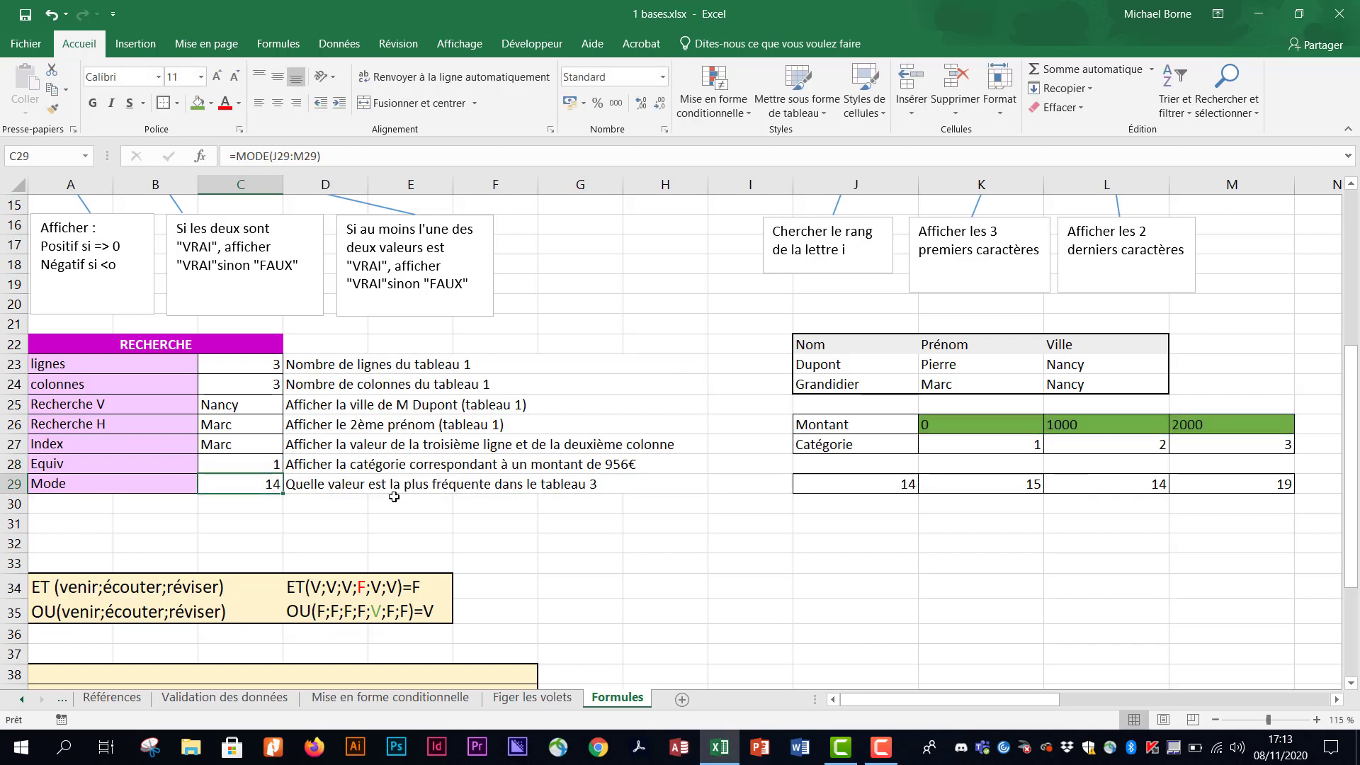
# - Try the EQUIV formula in C28 with the lookup range J26:M26, including the Montant label cell
pyautogui.click(986, 425)
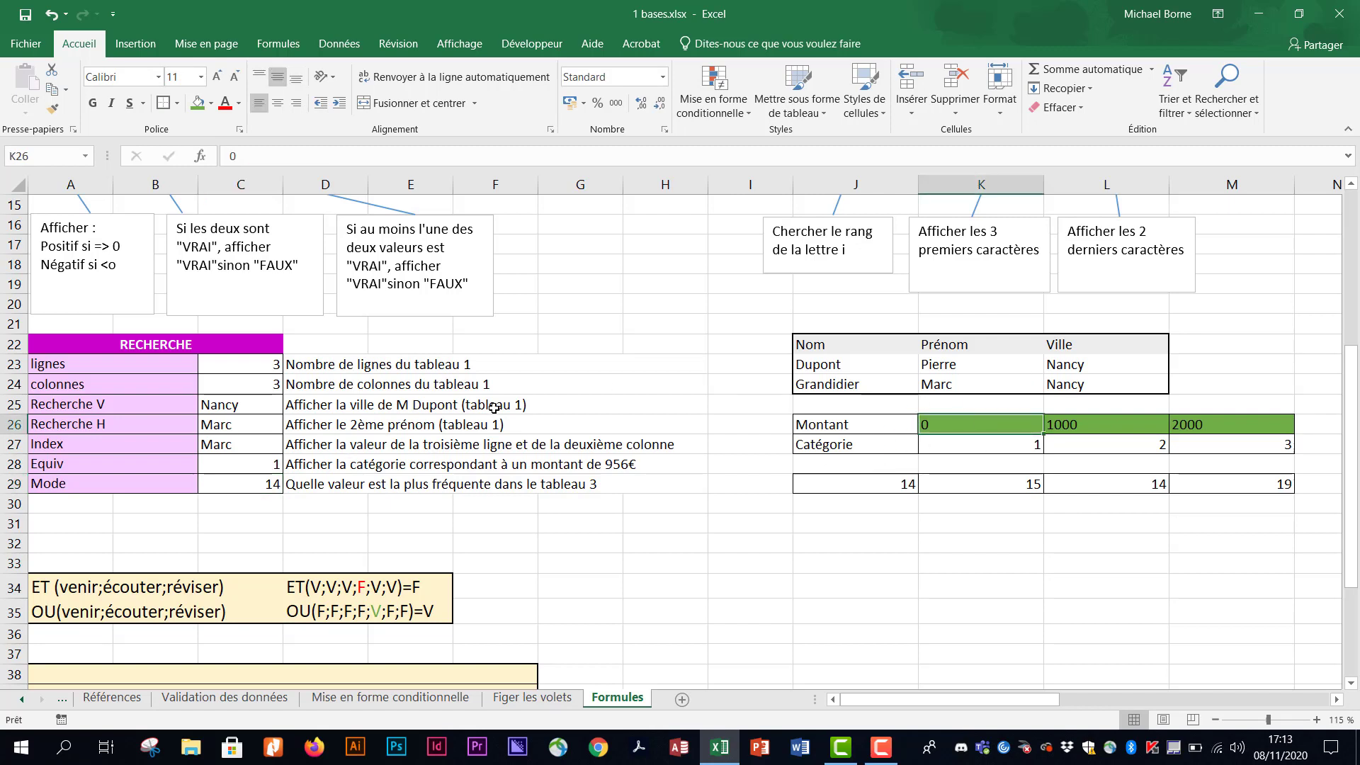
pyautogui.doubleClick(269, 463)
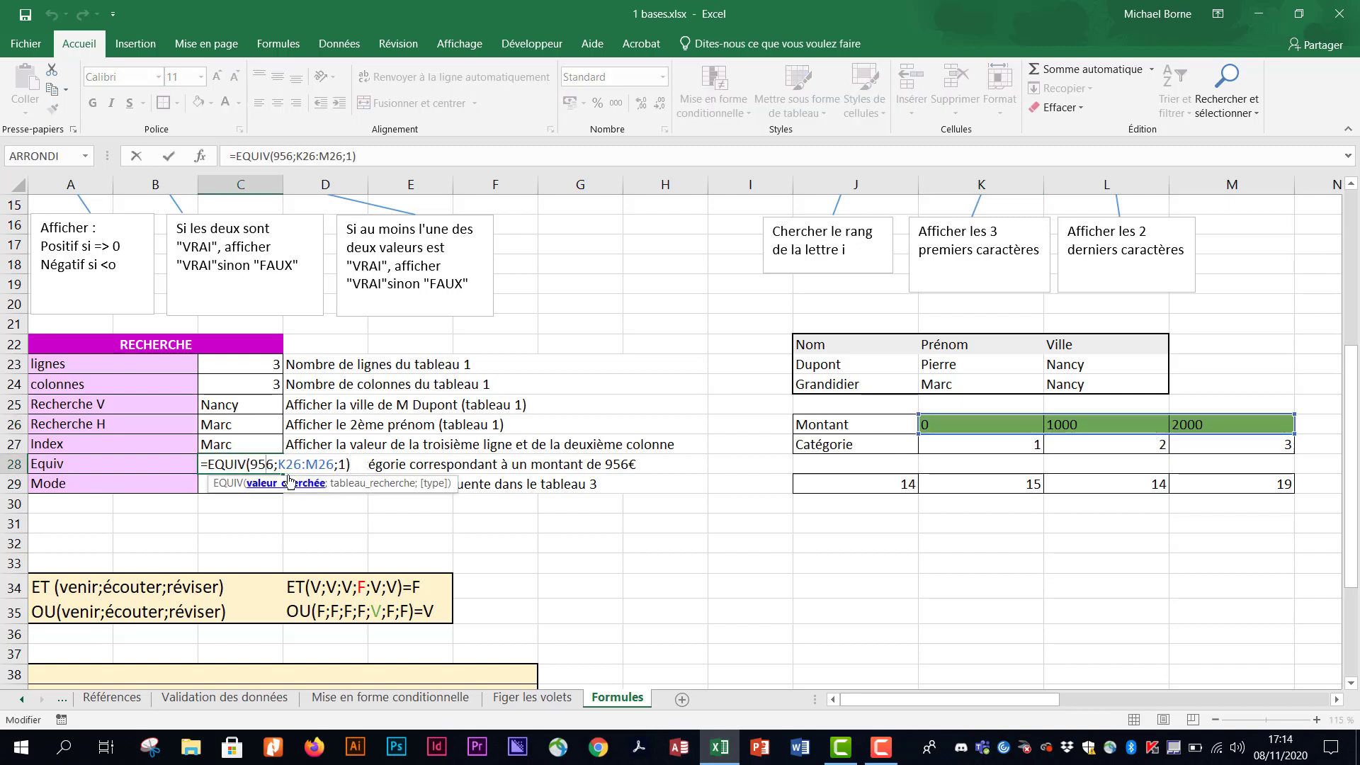
pyautogui.moveTo(278, 464); pyautogui.dragTo(335, 464)
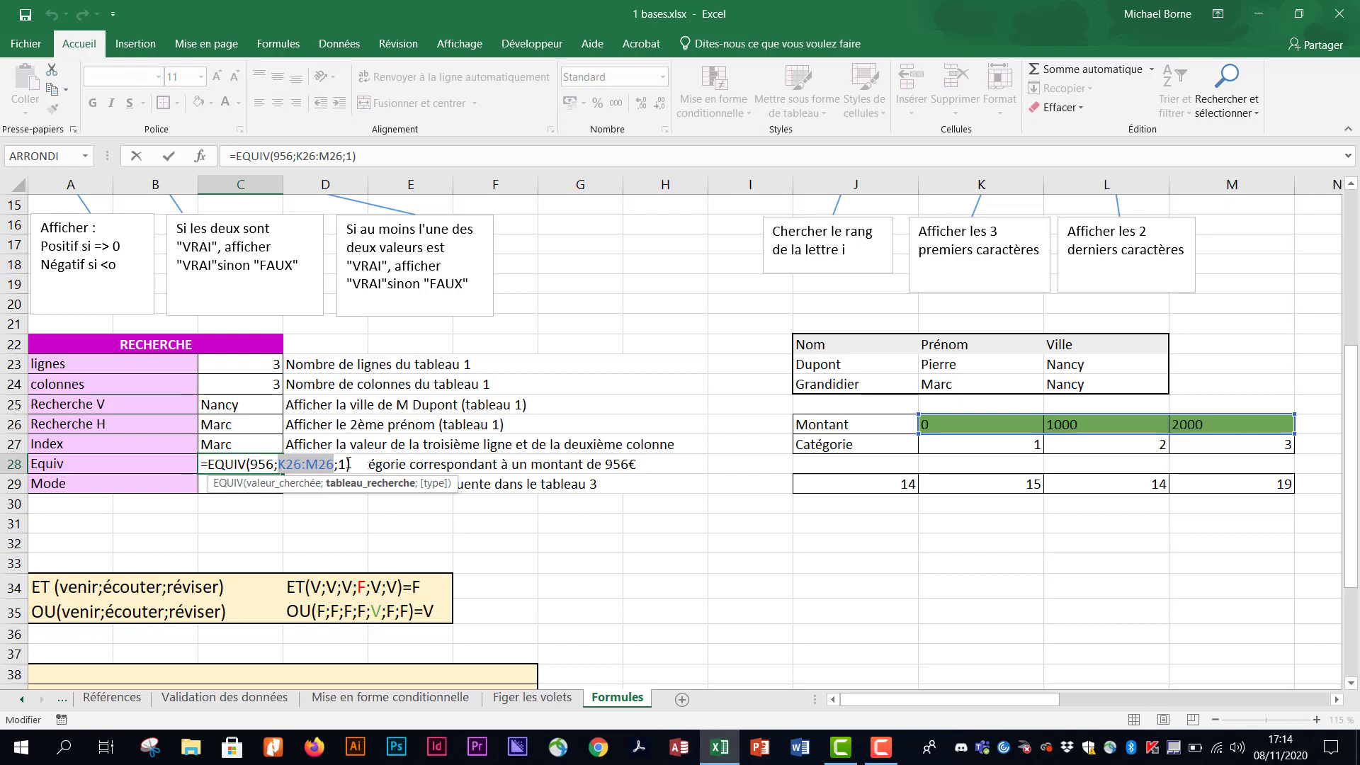
pyautogui.press('Delete')
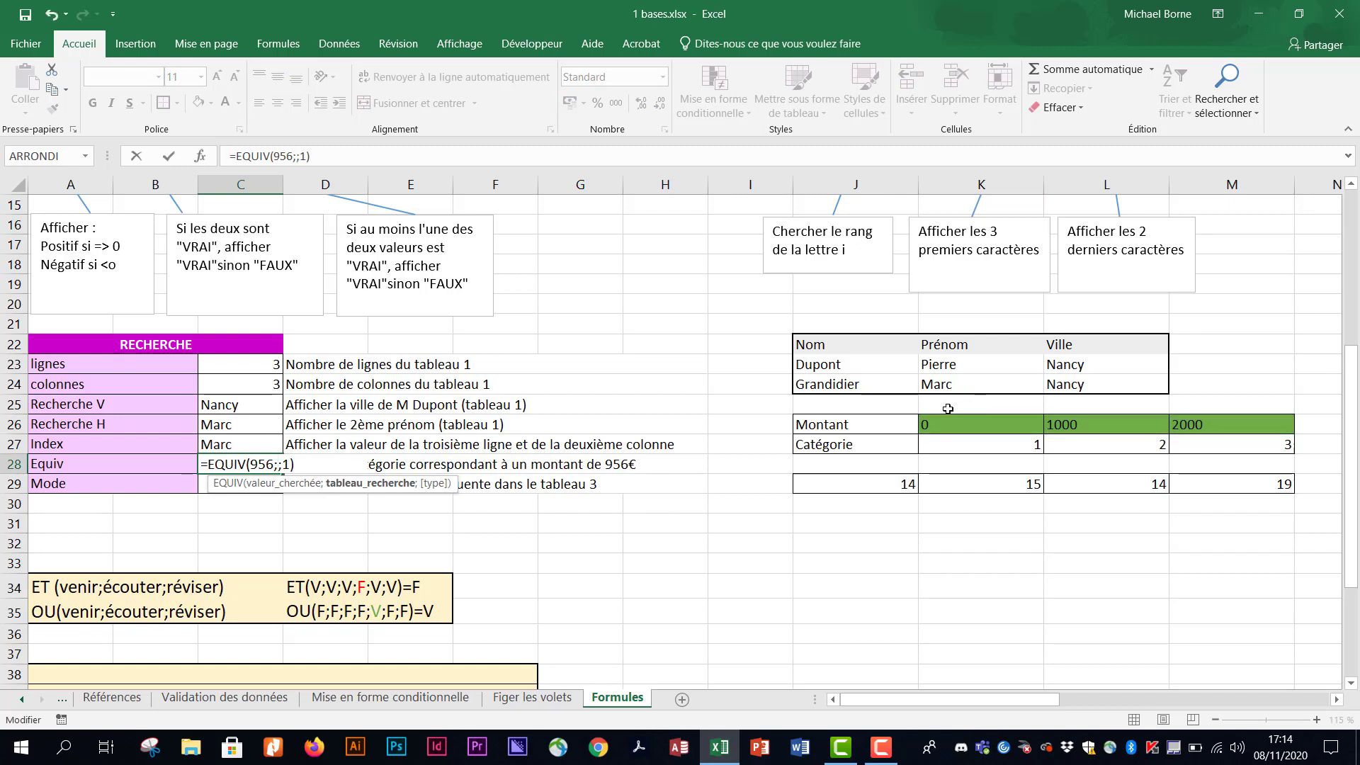
pyautogui.moveTo(849, 425); pyautogui.dragTo(1219, 427)
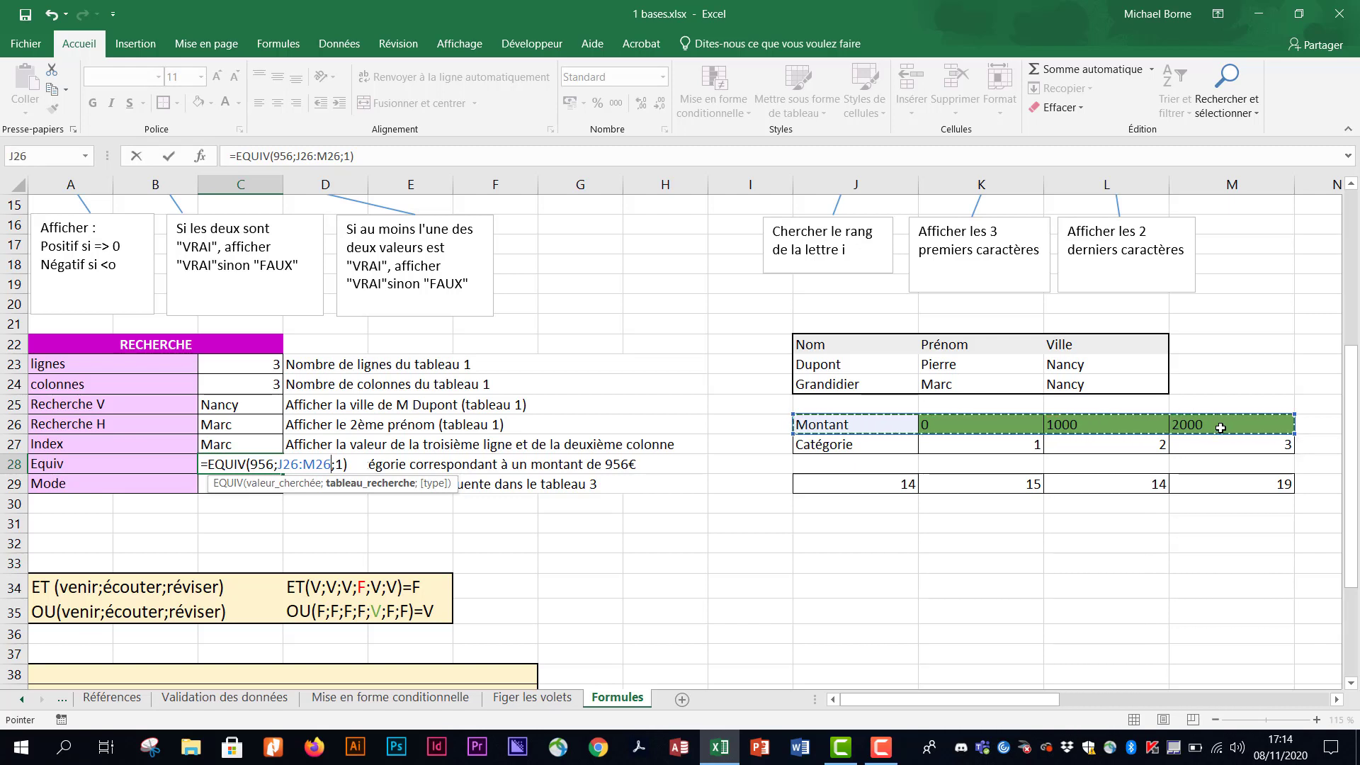
pyautogui.press('Return')
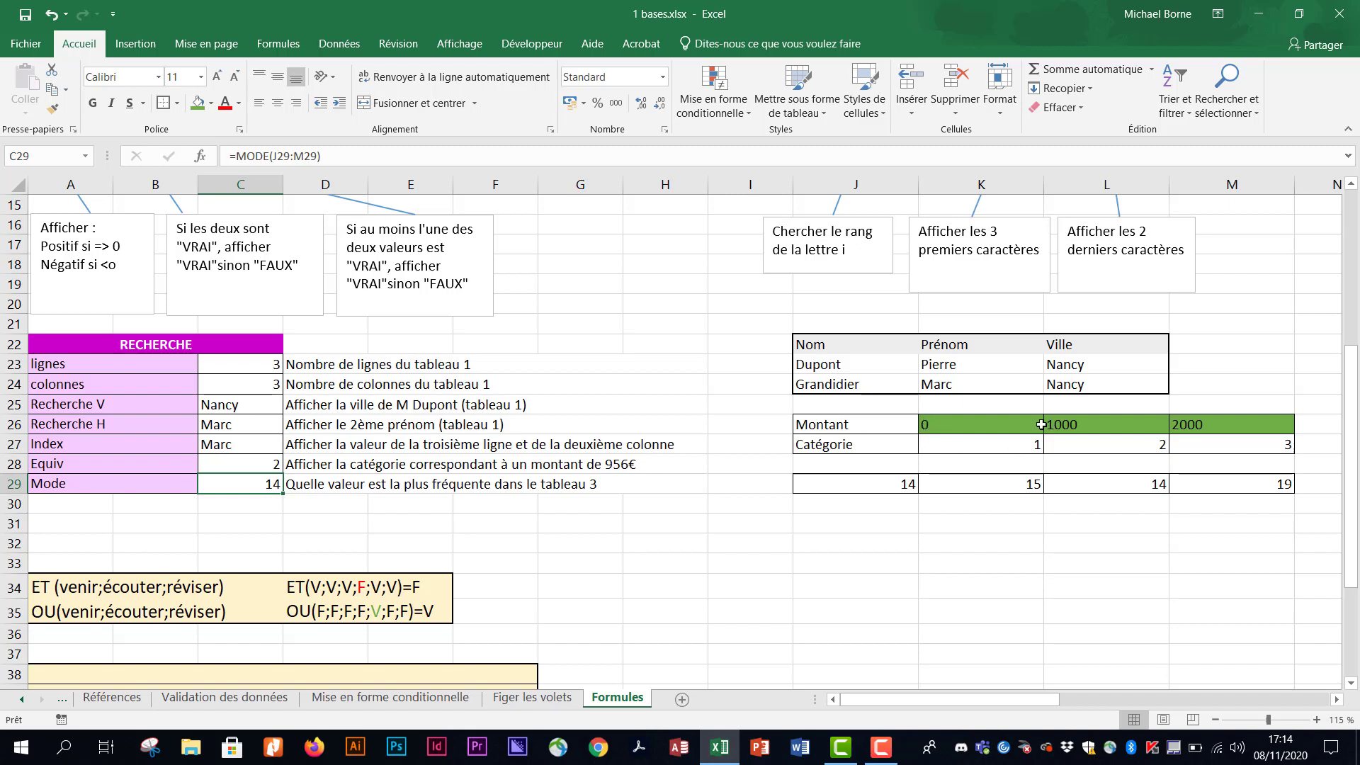
# - Set the lookup range of the EQUIV formula in C28 to K26:M26, leaving out the Montant label
pyautogui.click(1015, 423)
pyautogui.click(891, 424)
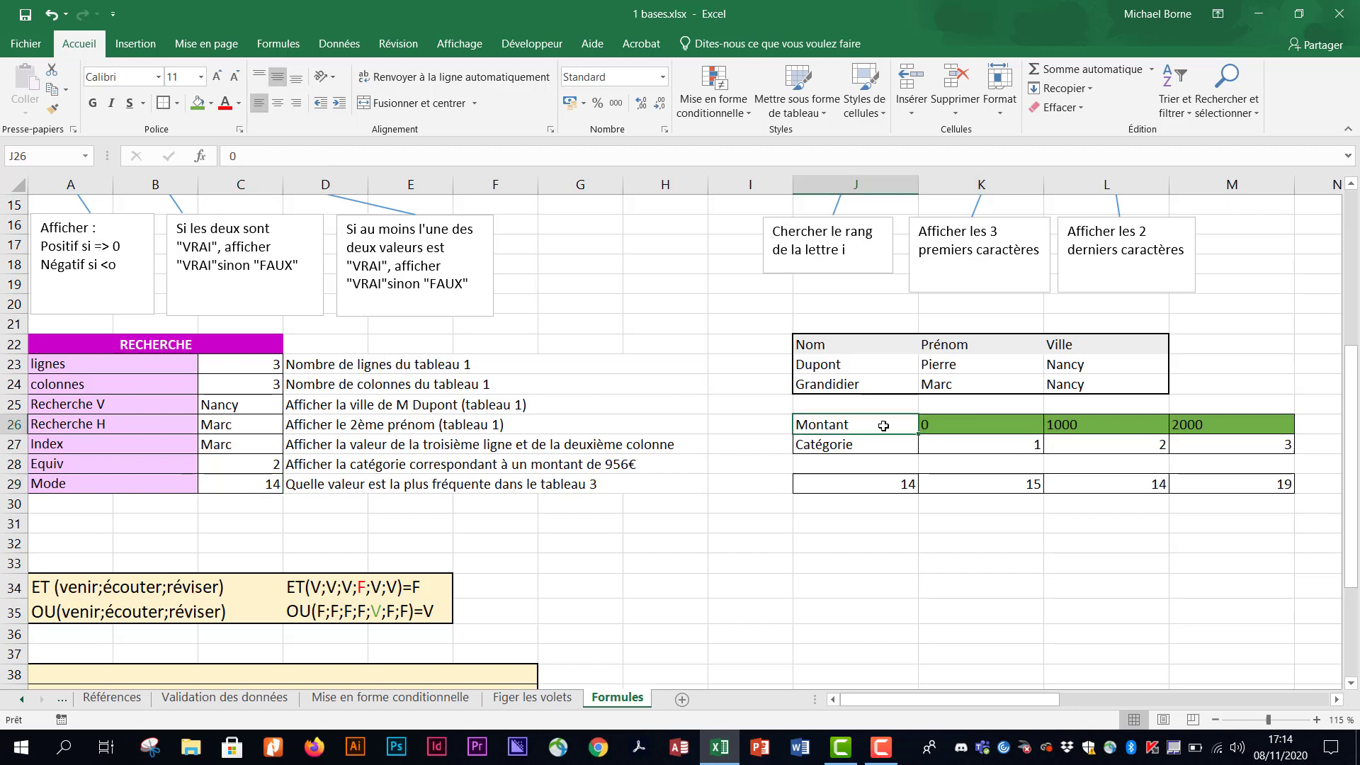
pyautogui.click(983, 427)
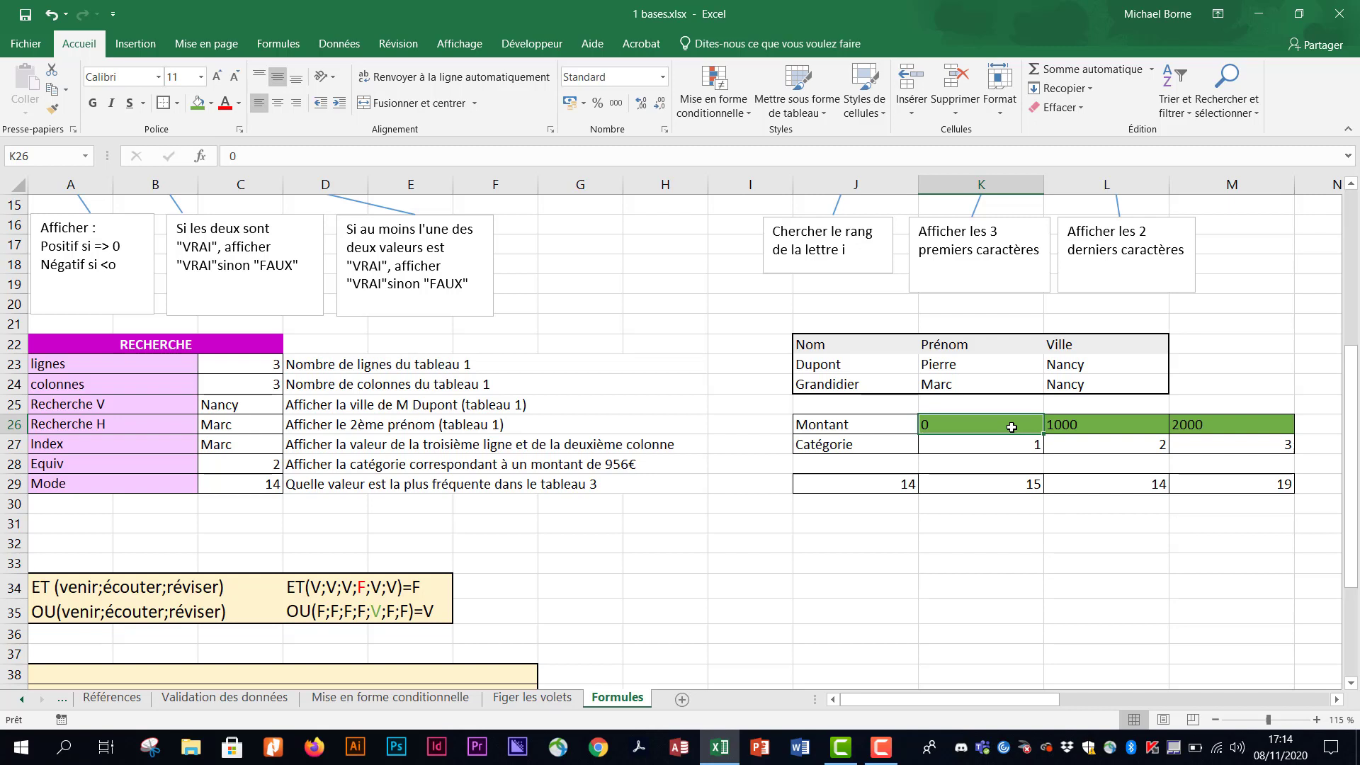
pyautogui.doubleClick(270, 464)
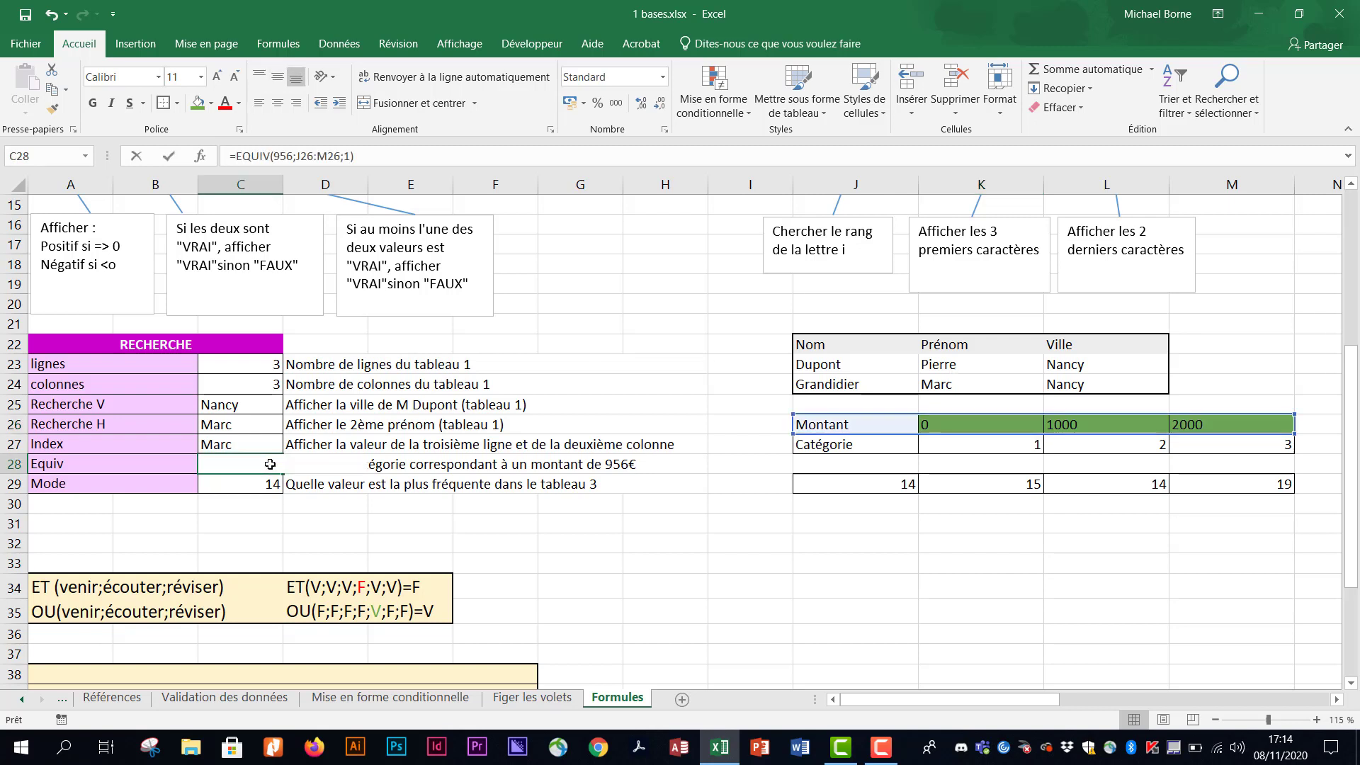
pyautogui.moveTo(278, 464); pyautogui.dragTo(330, 460)
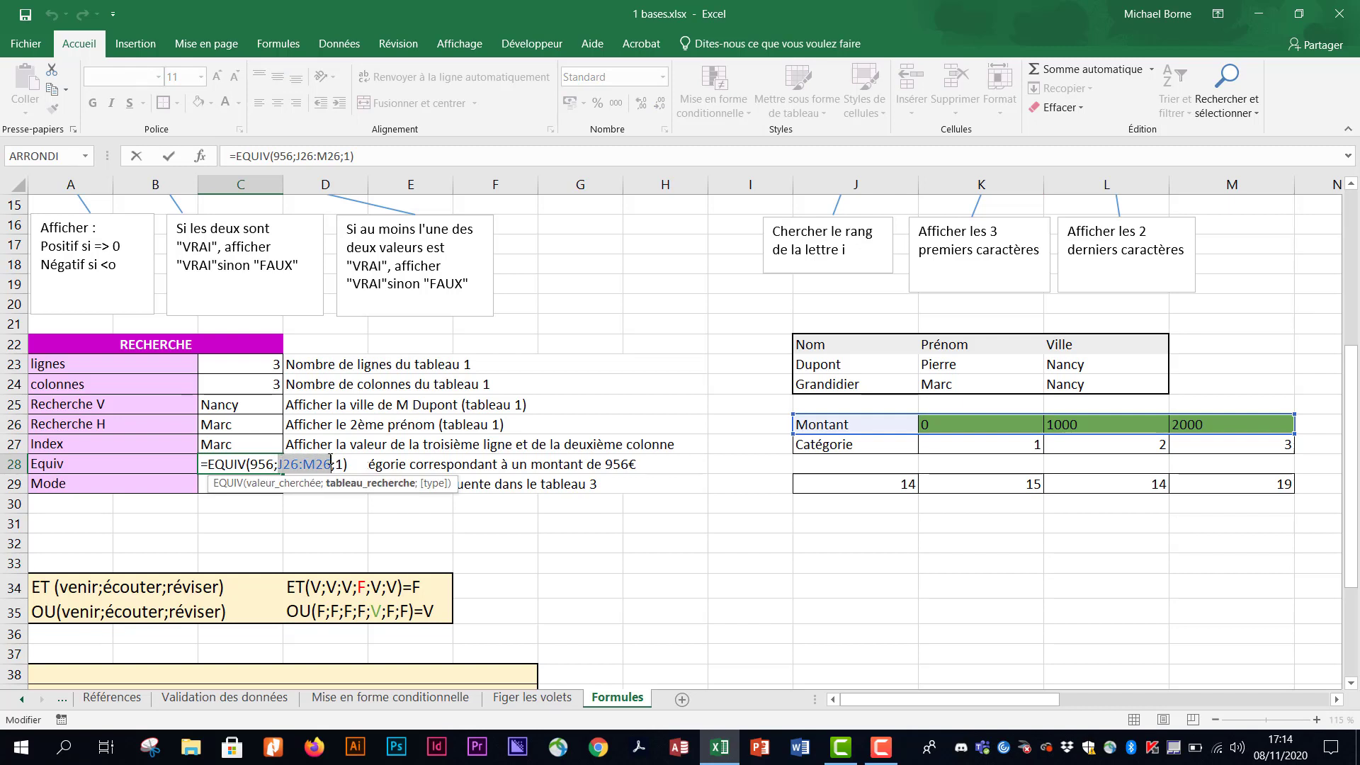
pyautogui.moveTo(971, 426); pyautogui.dragTo(1187, 424)
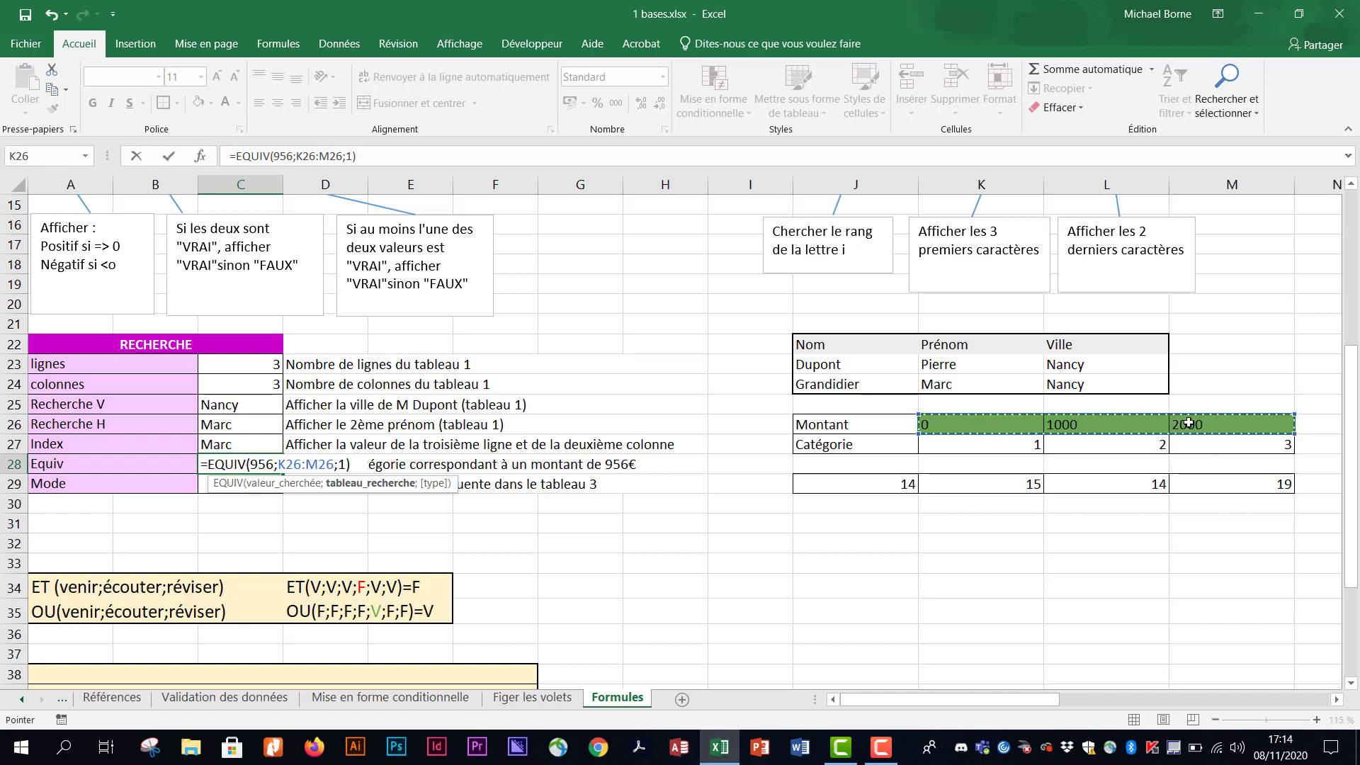
pyautogui.press('Return')
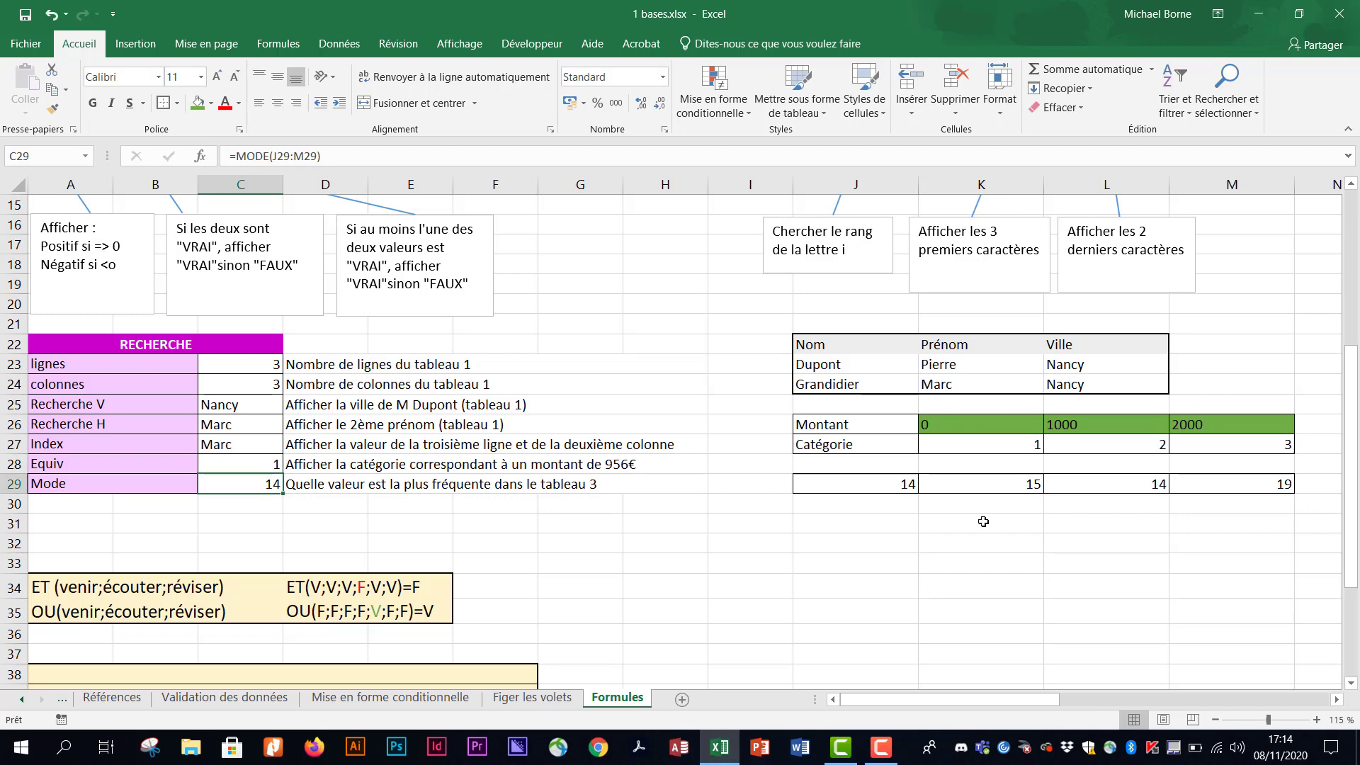
pyautogui.scroll(-3, 865, 521)
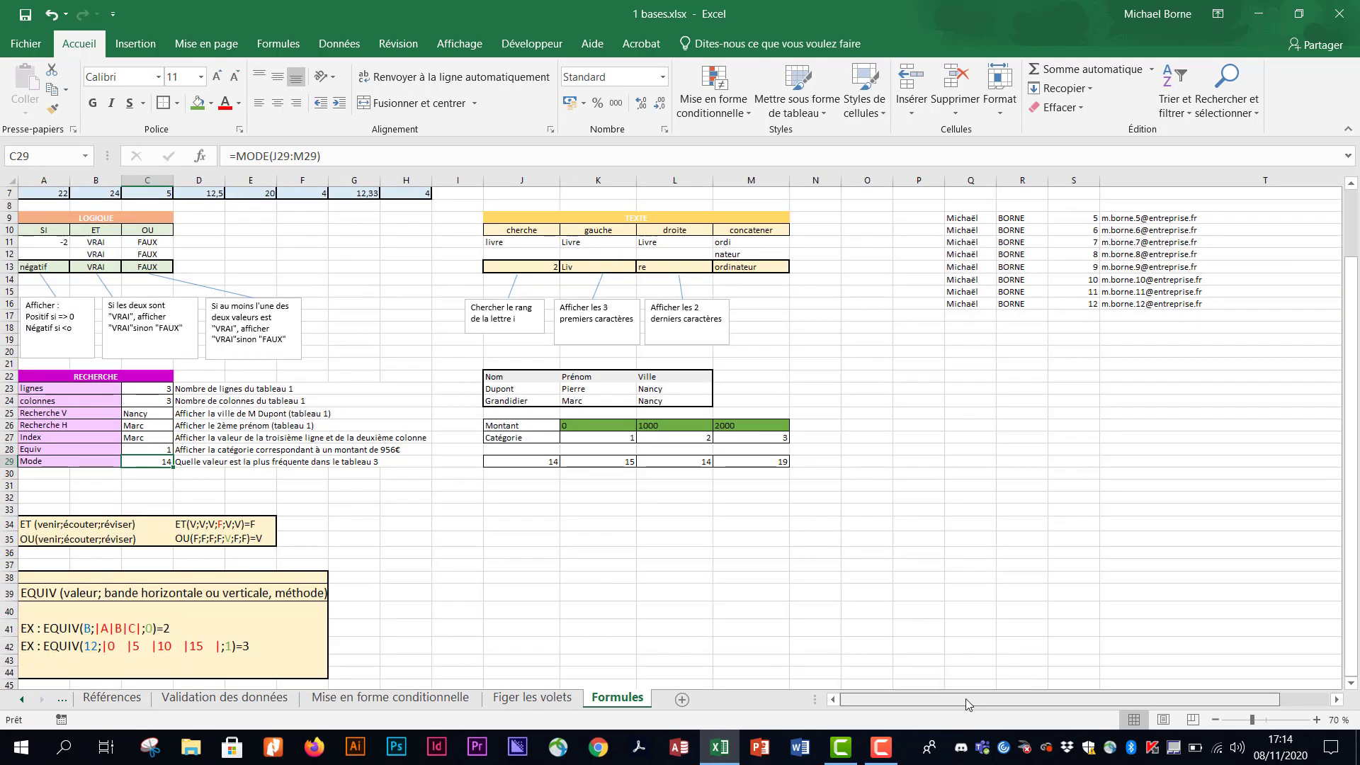
pyautogui.scroll(1, 716, 595)
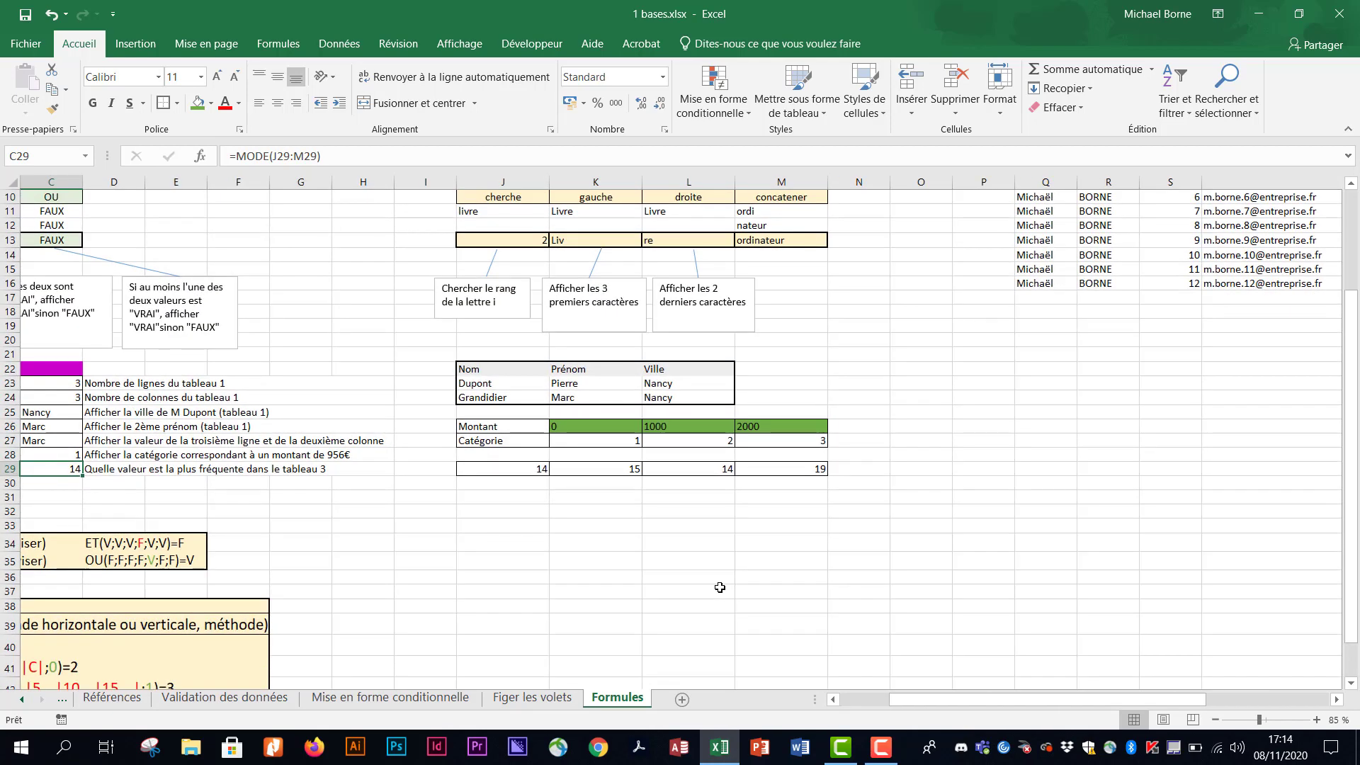
pyautogui.scroll(3, 718, 591)
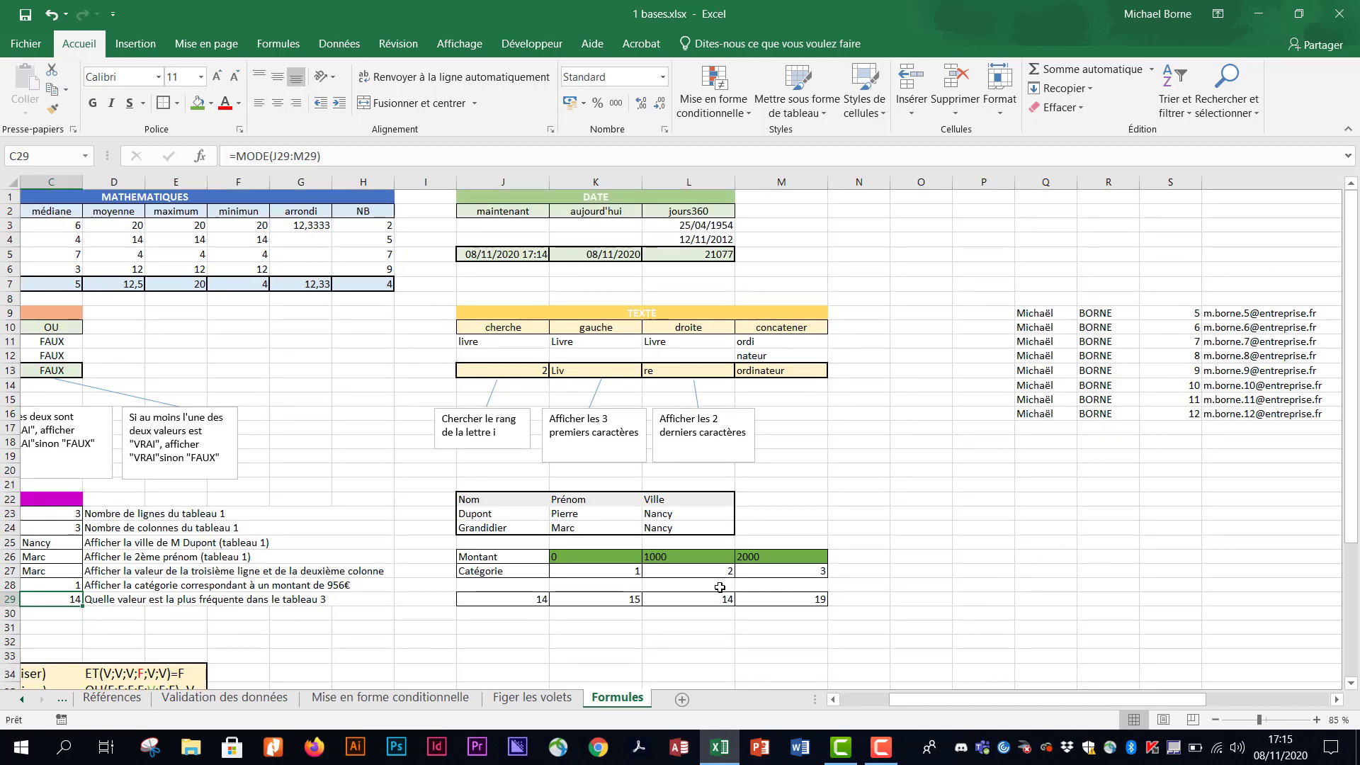